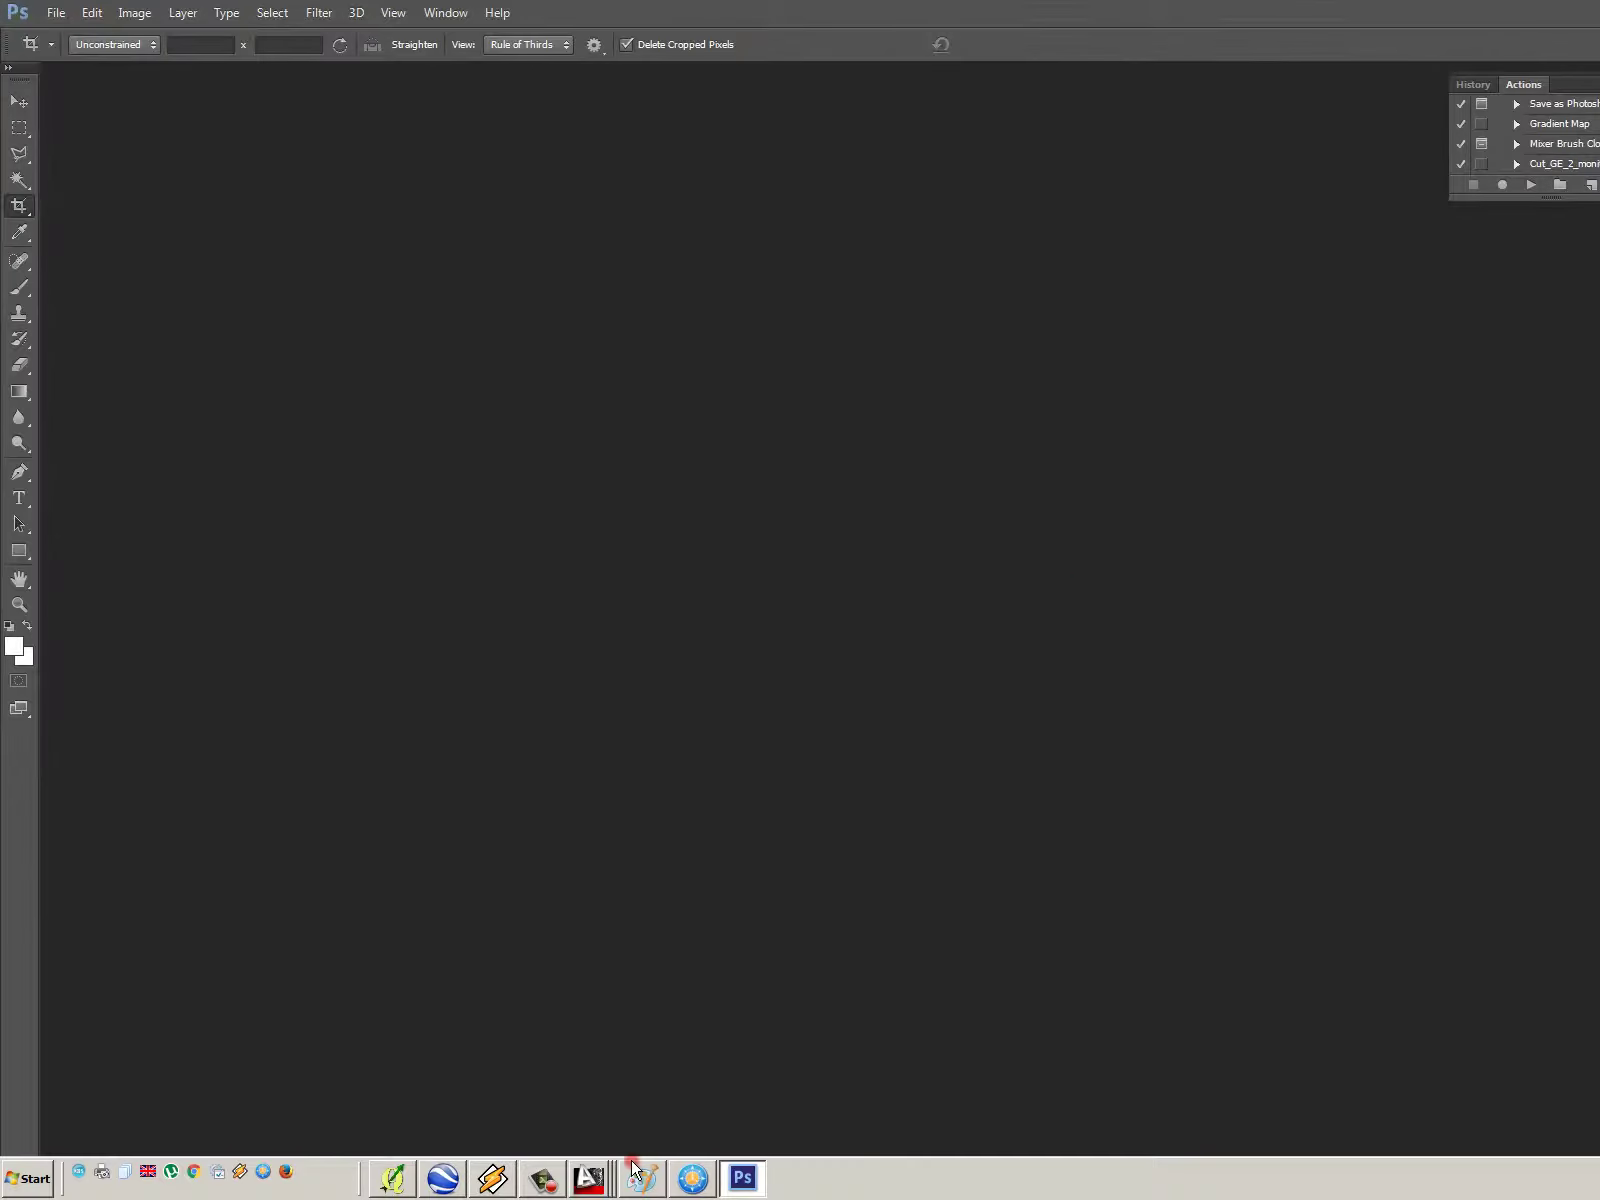
In FreeCommander XE, create a new empty folder named GE_cut inside STL_OUPO.
click(690, 1177)
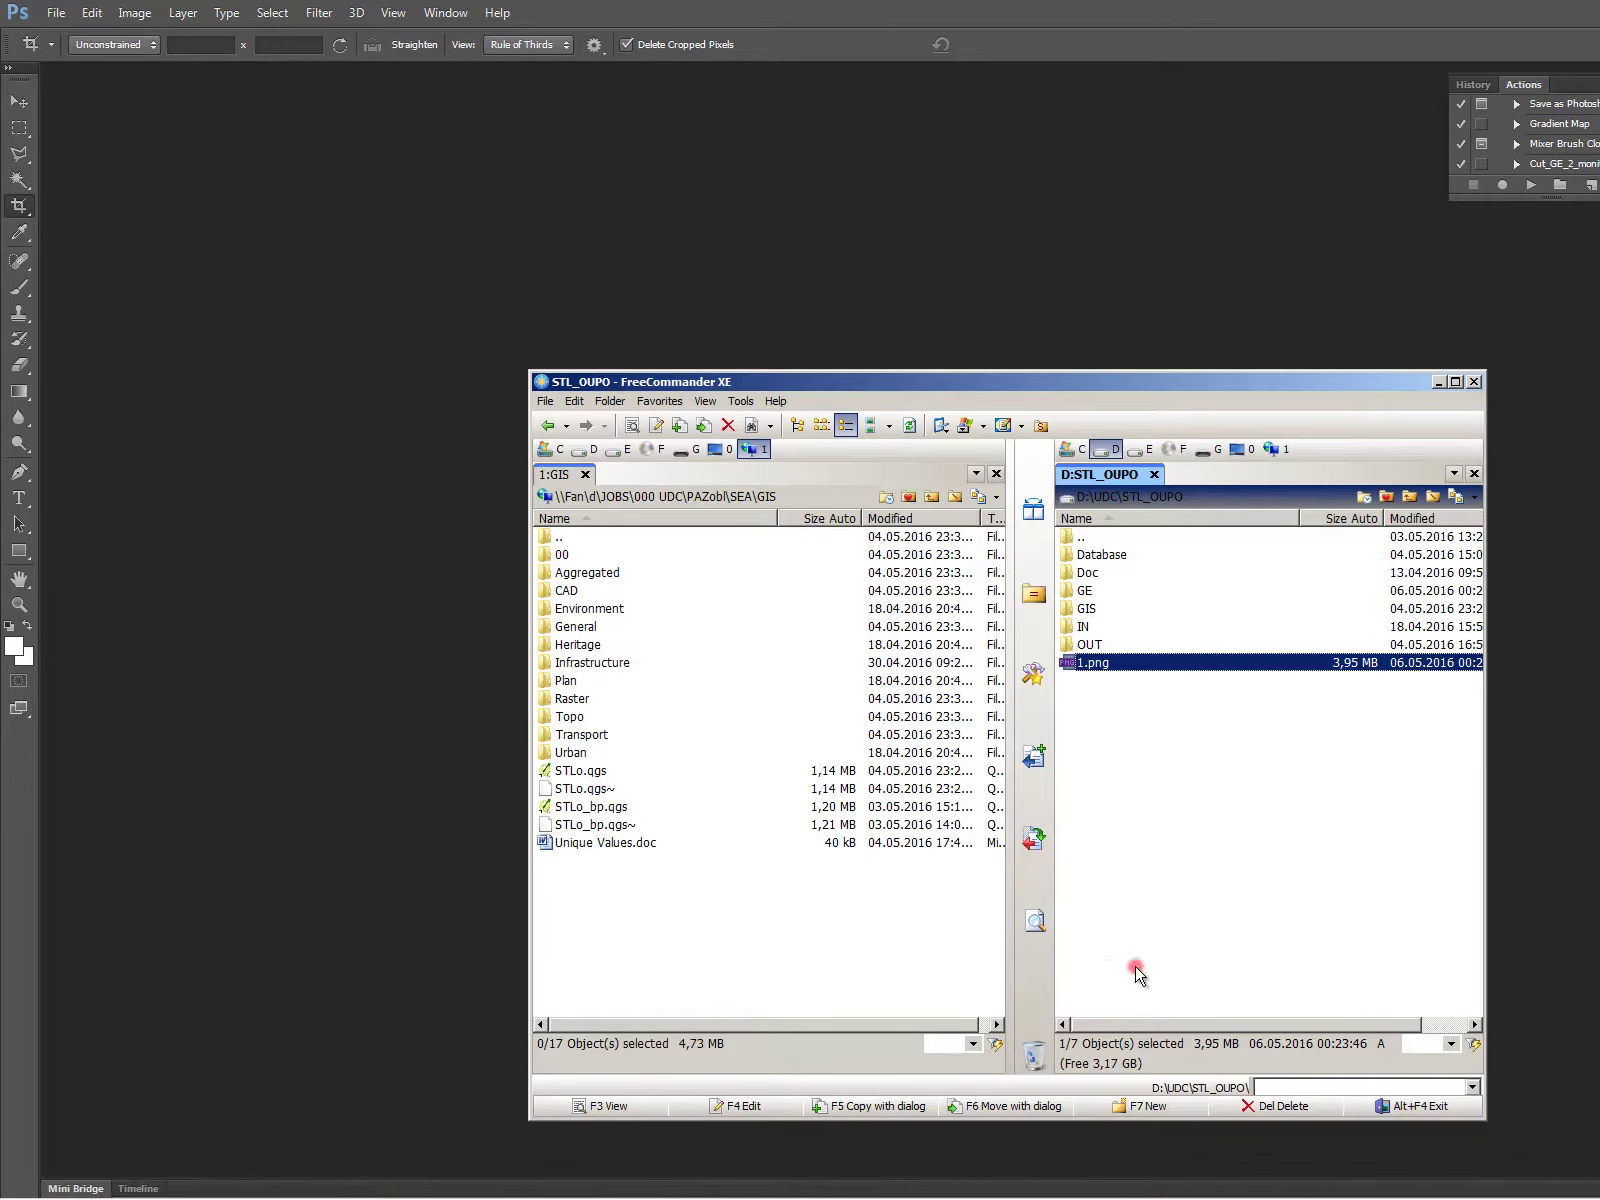
click(1206, 902)
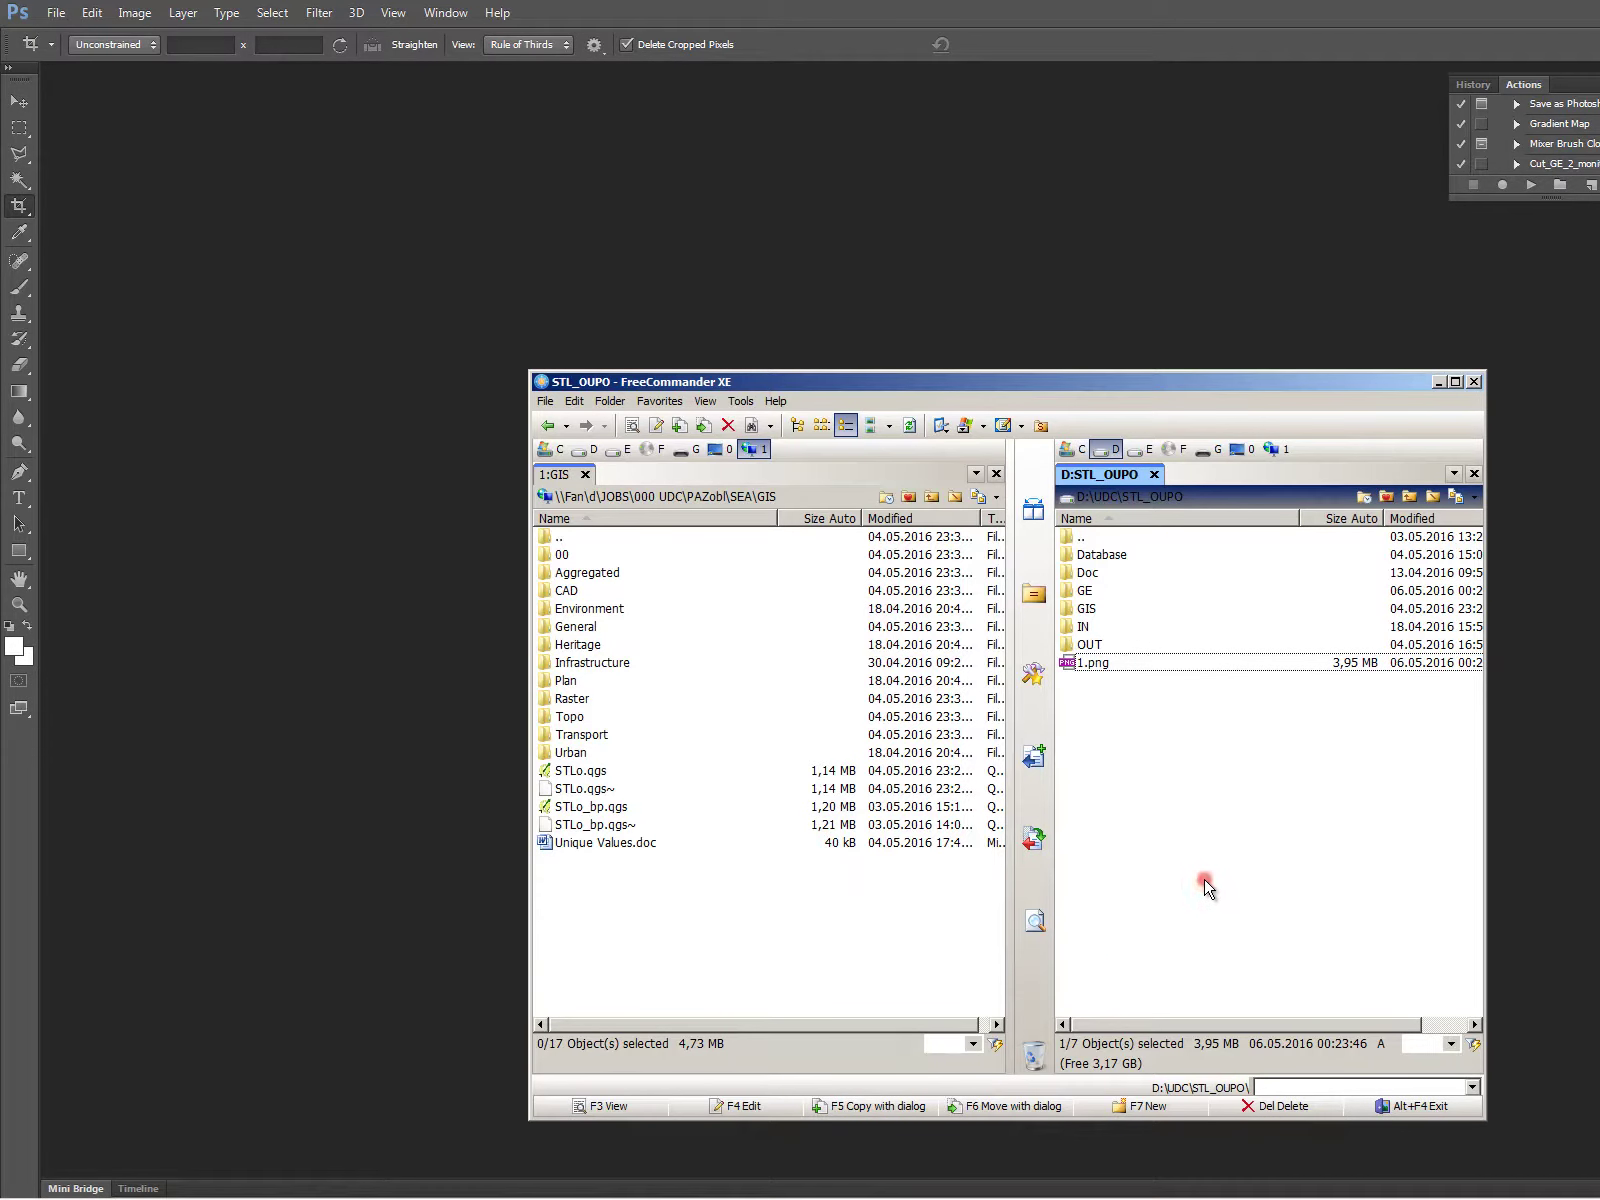
click(1156, 756)
right_click(1100, 786)
mouse_move(1162, 959)
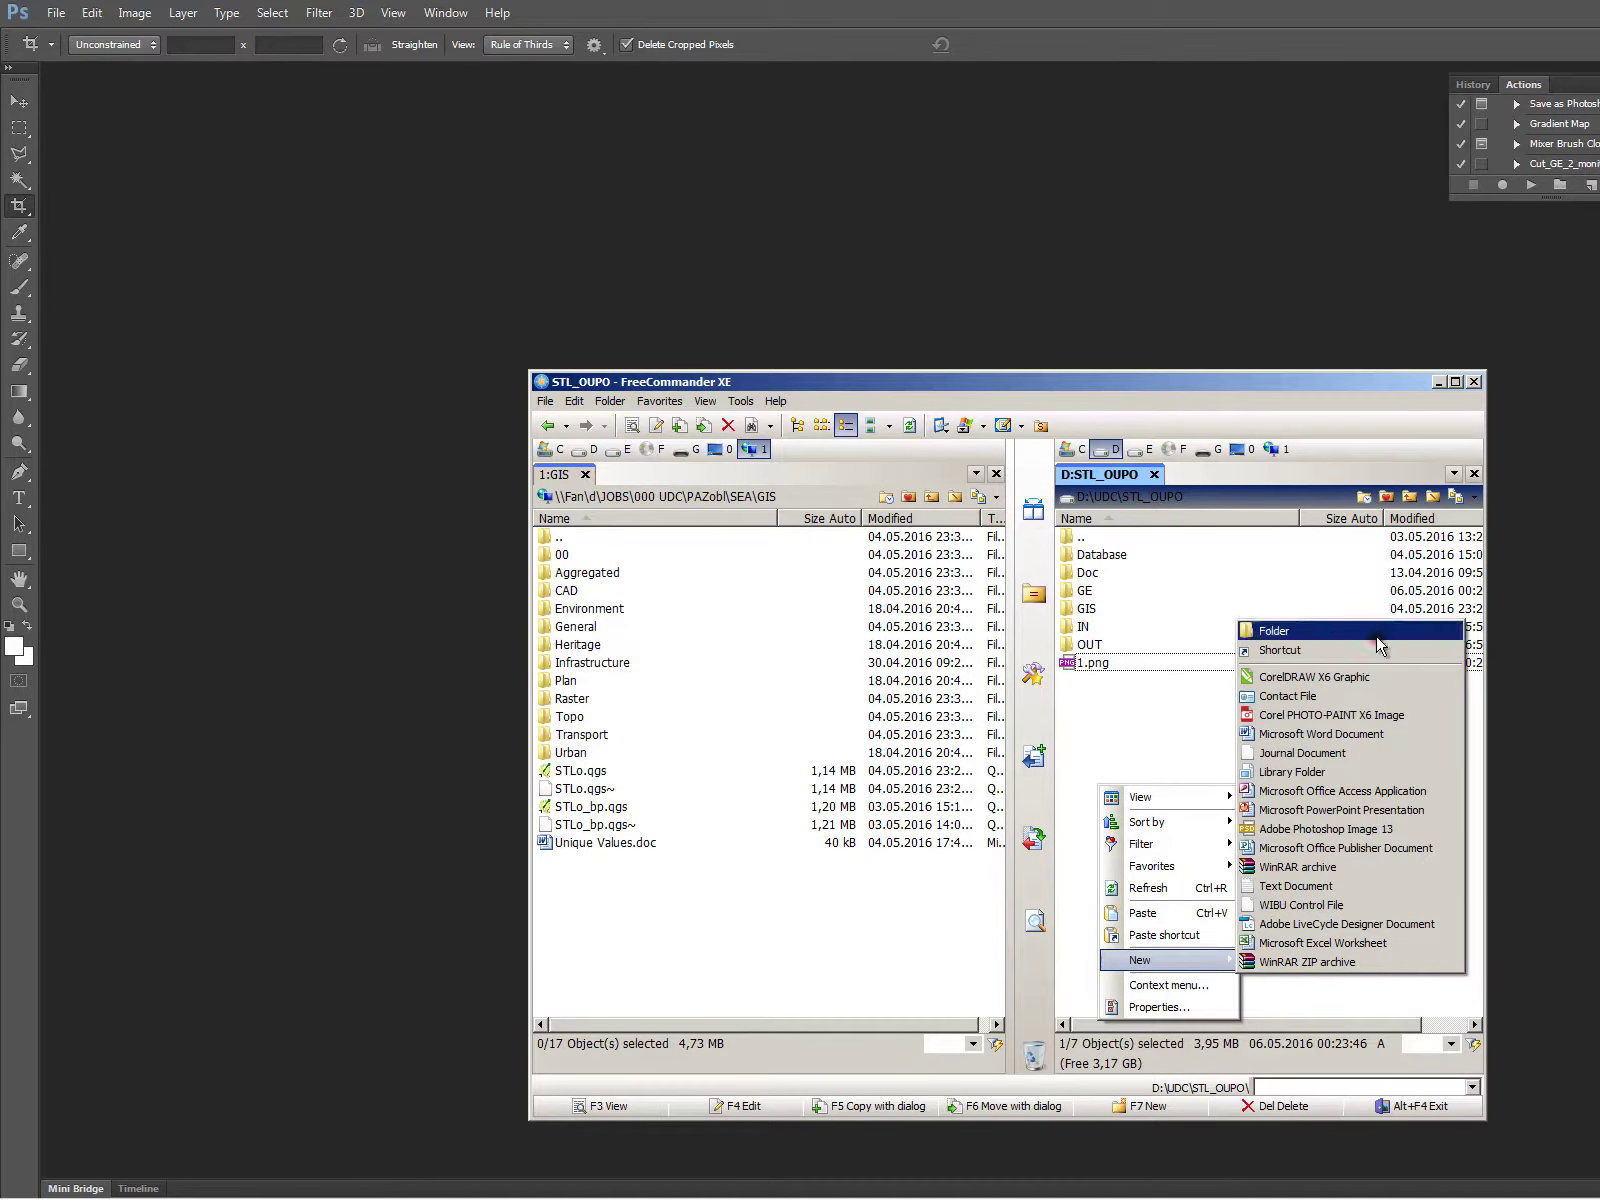
click(1379, 640)
text(GE_)
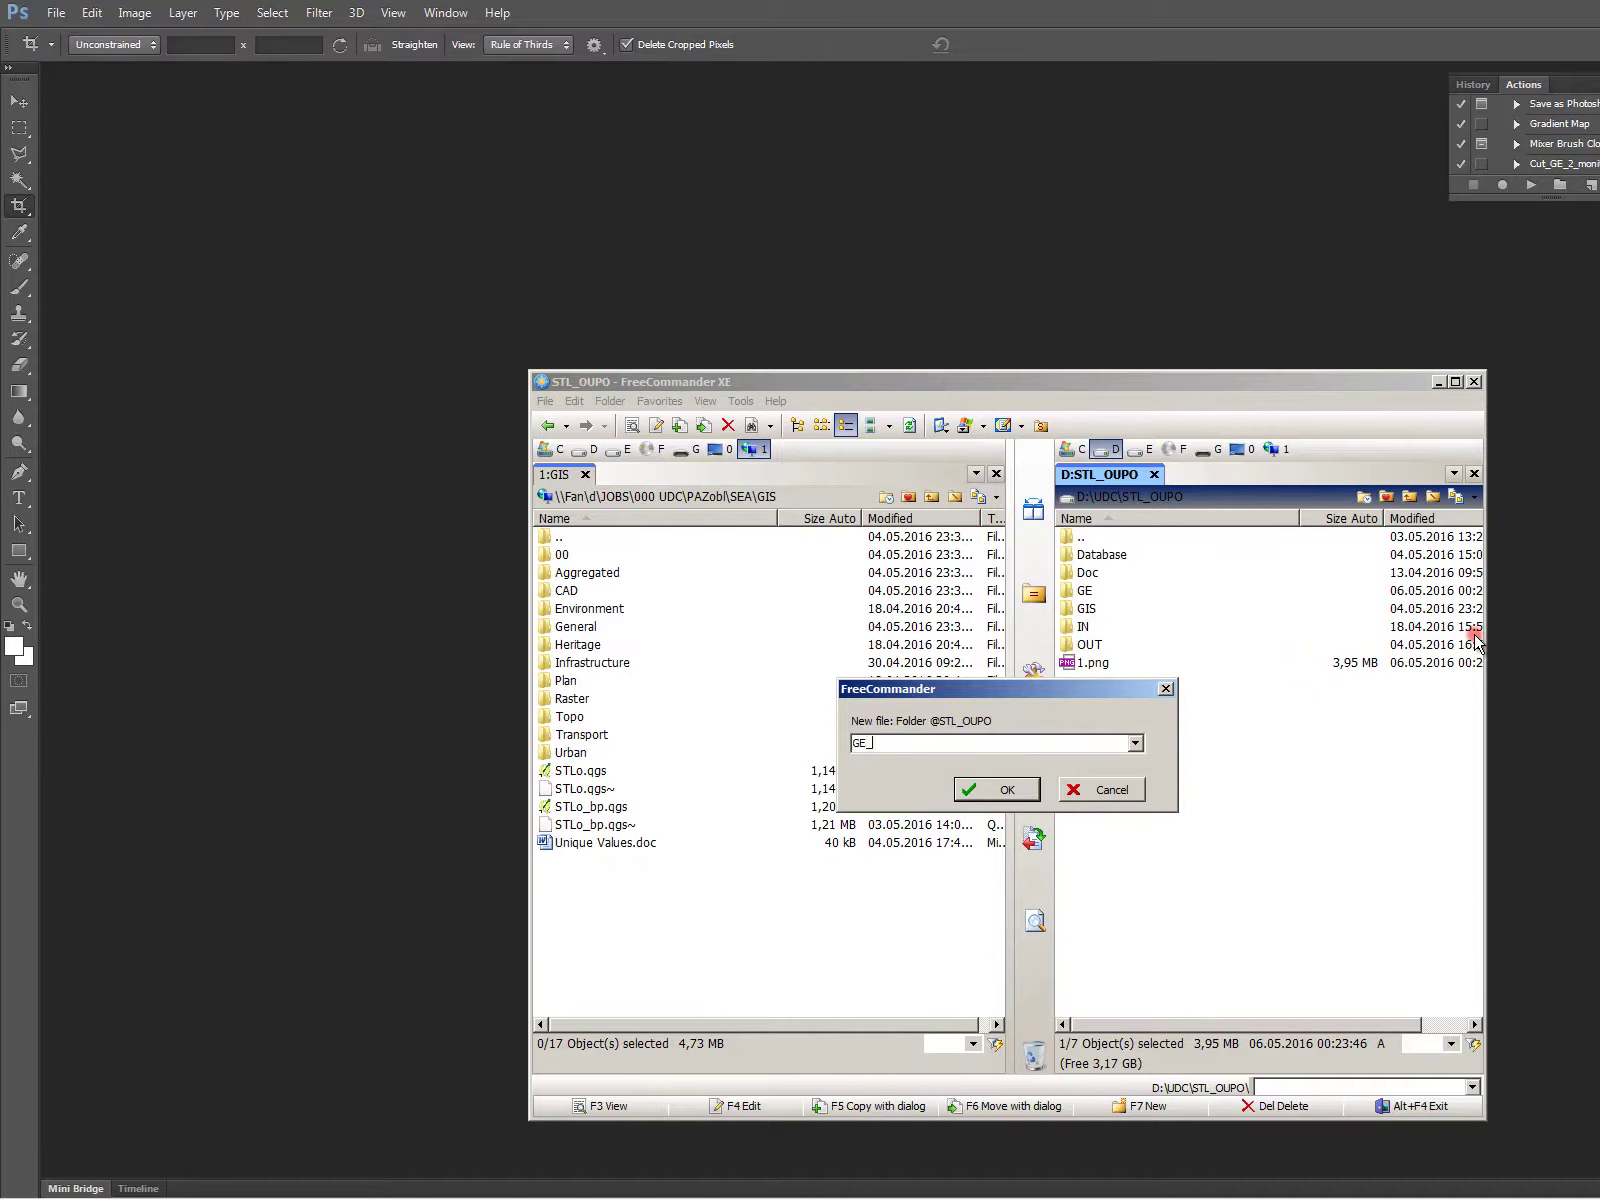
text(cut)
key(Return)
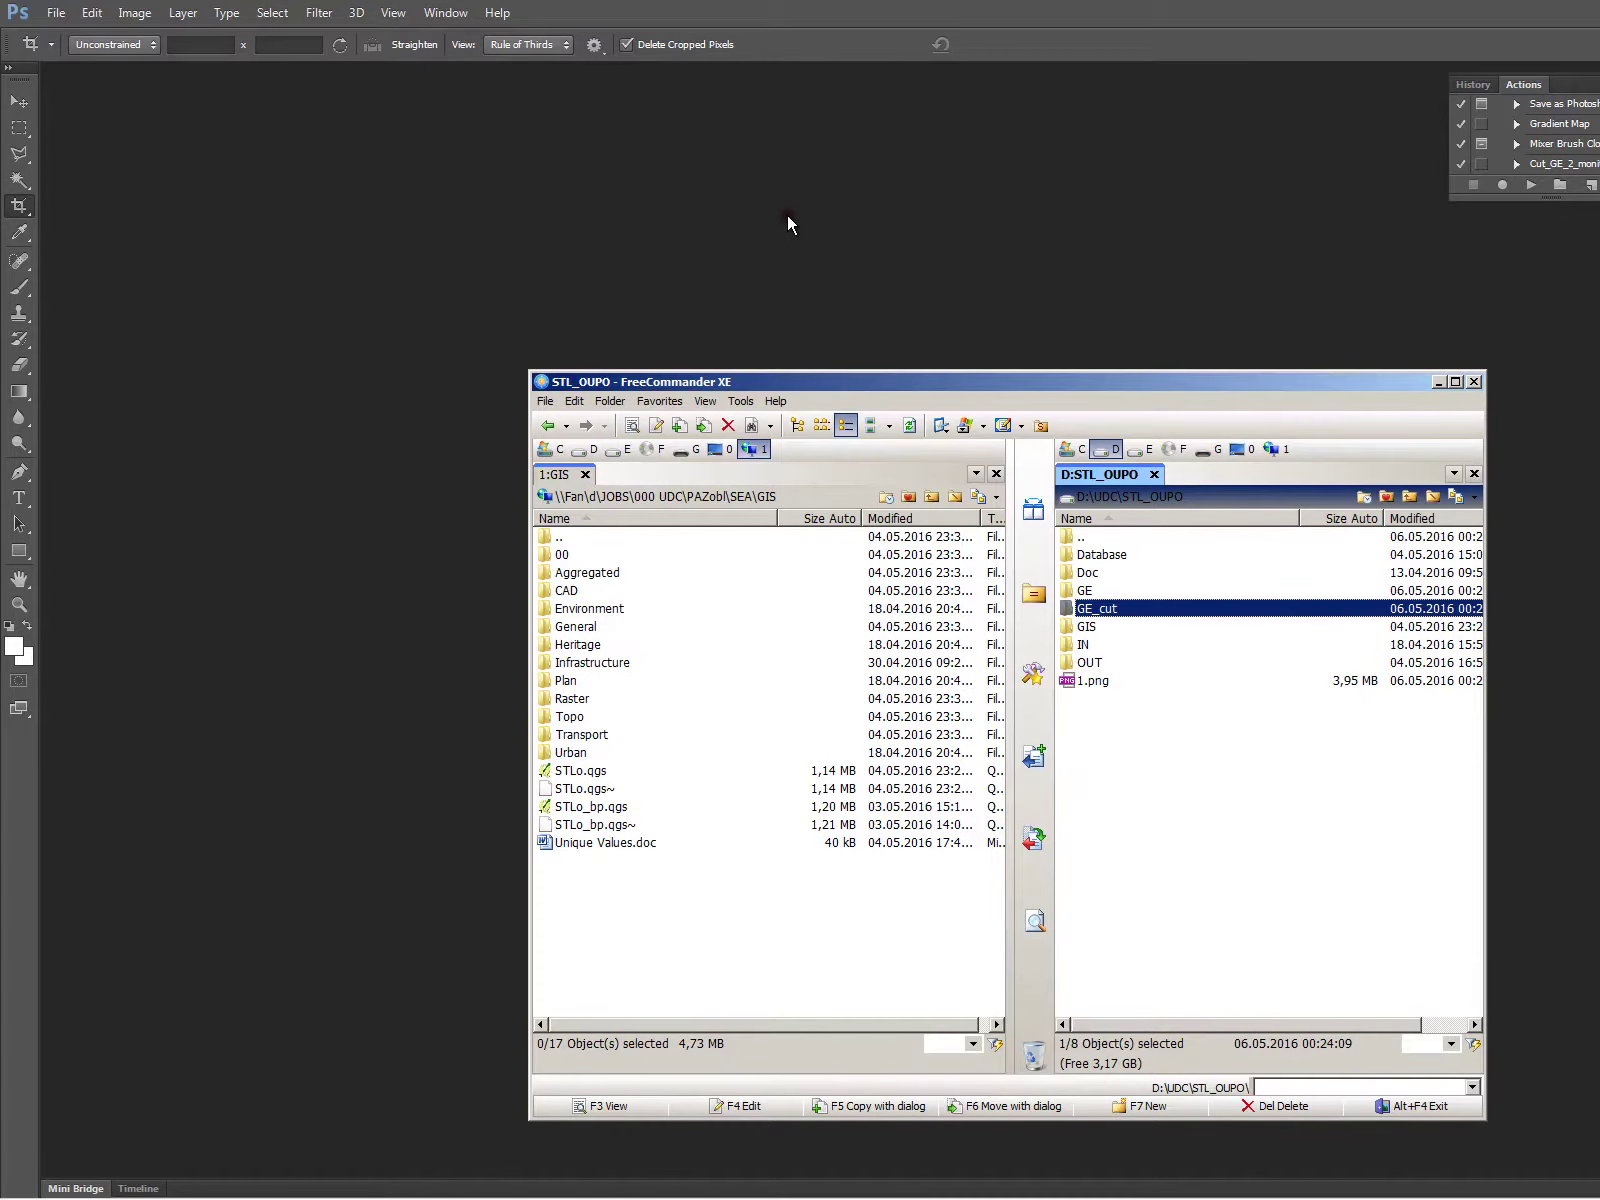
click(786, 218)
Open the Batch dialog and choose the Cut_GE_2_monitors action.
click(57, 14)
mouse_move(80, 376)
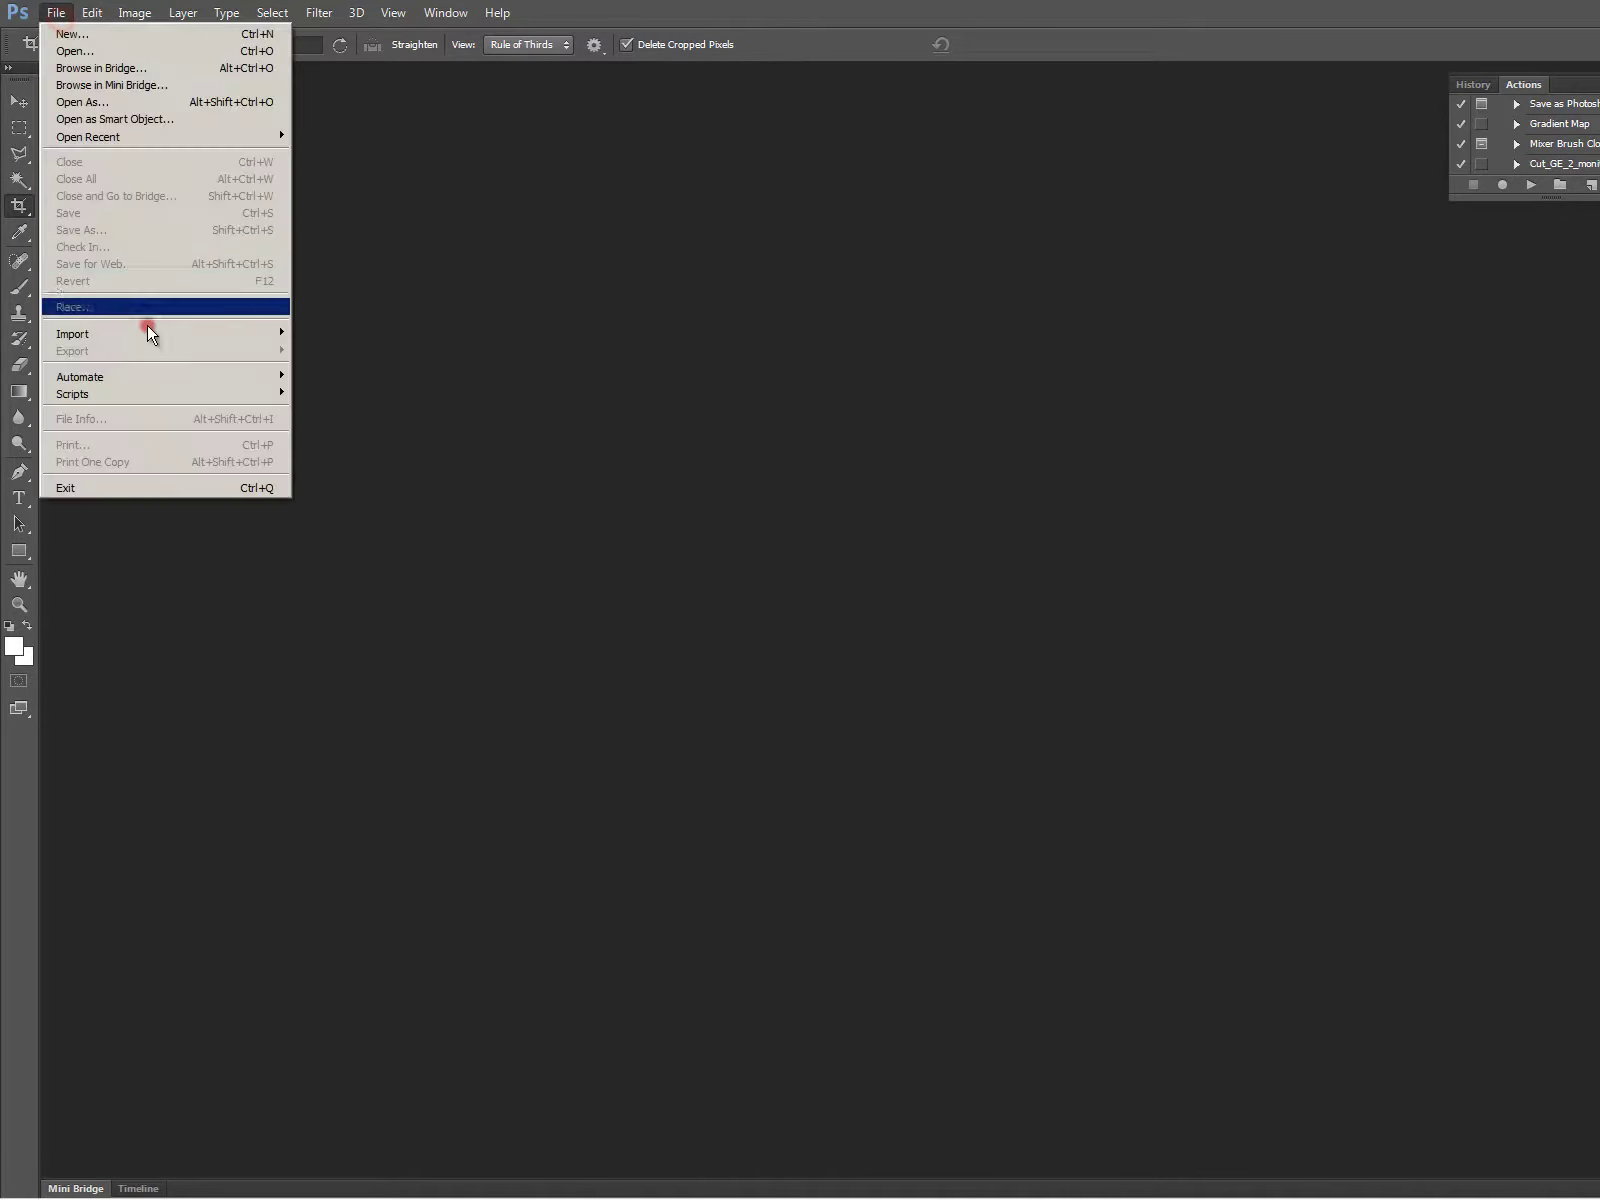
click(370, 378)
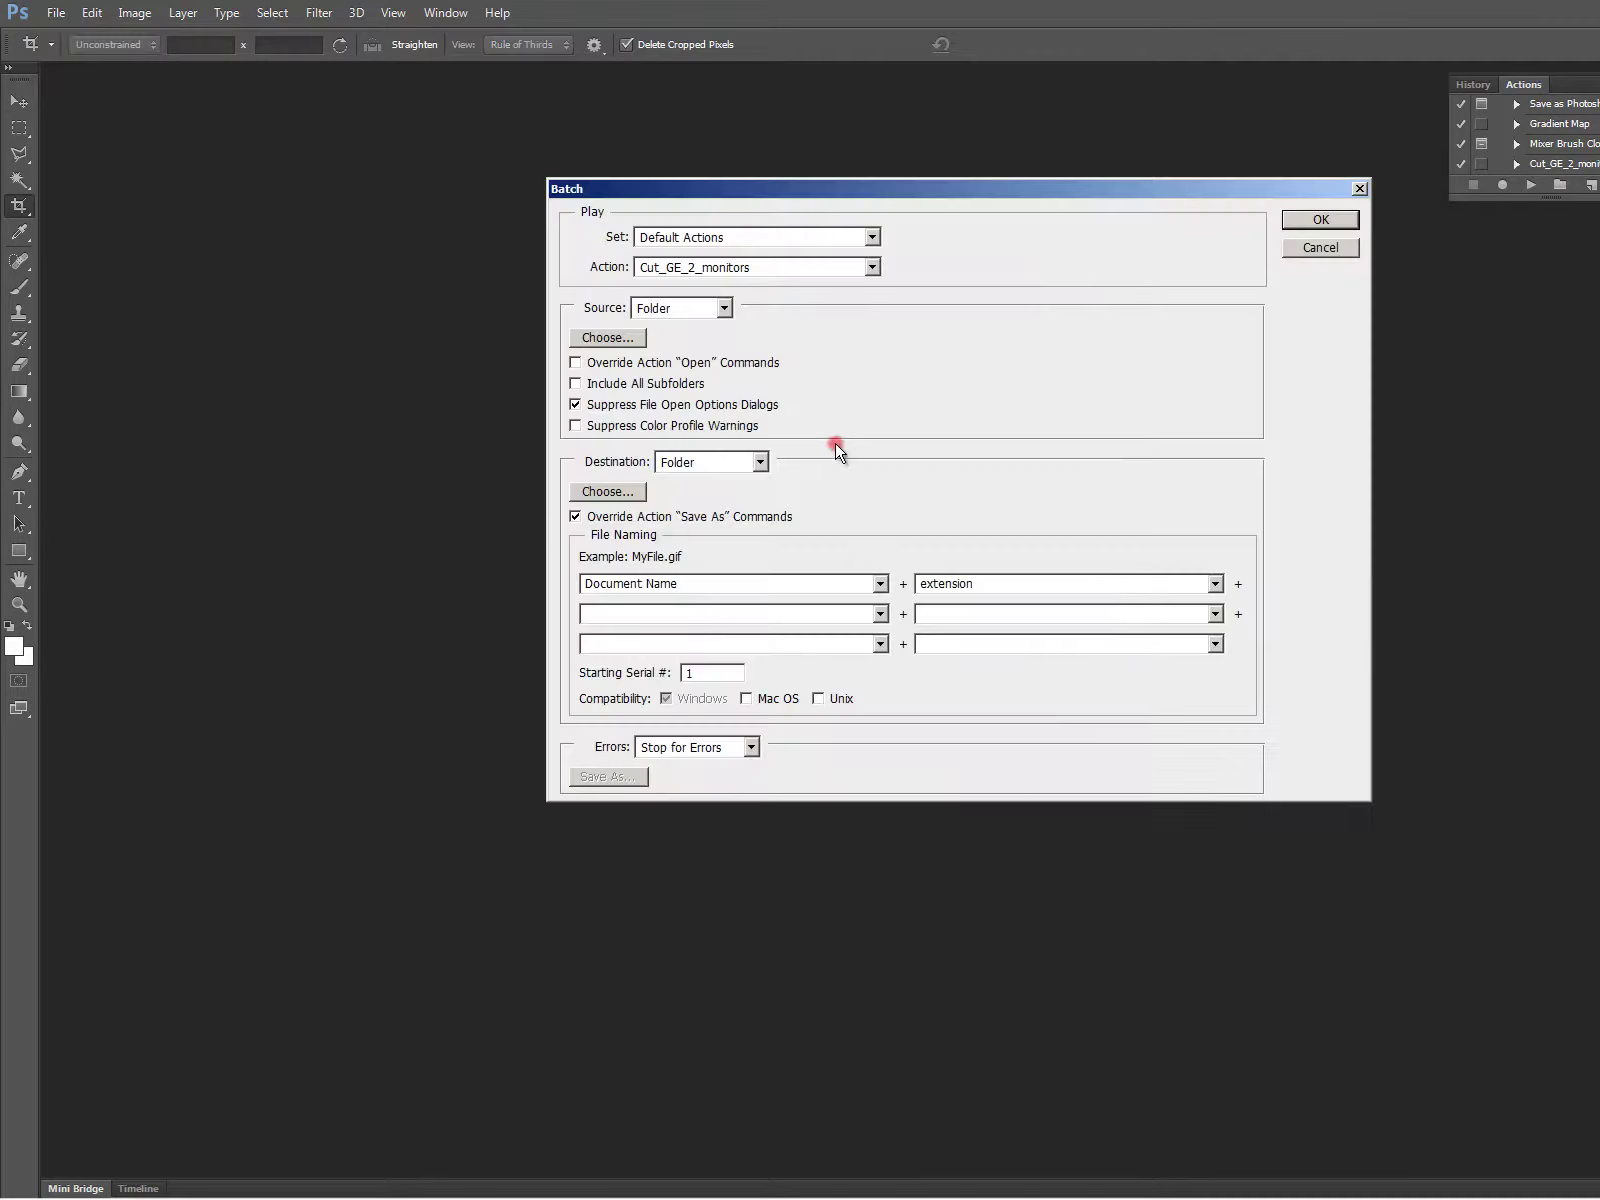
click(762, 267)
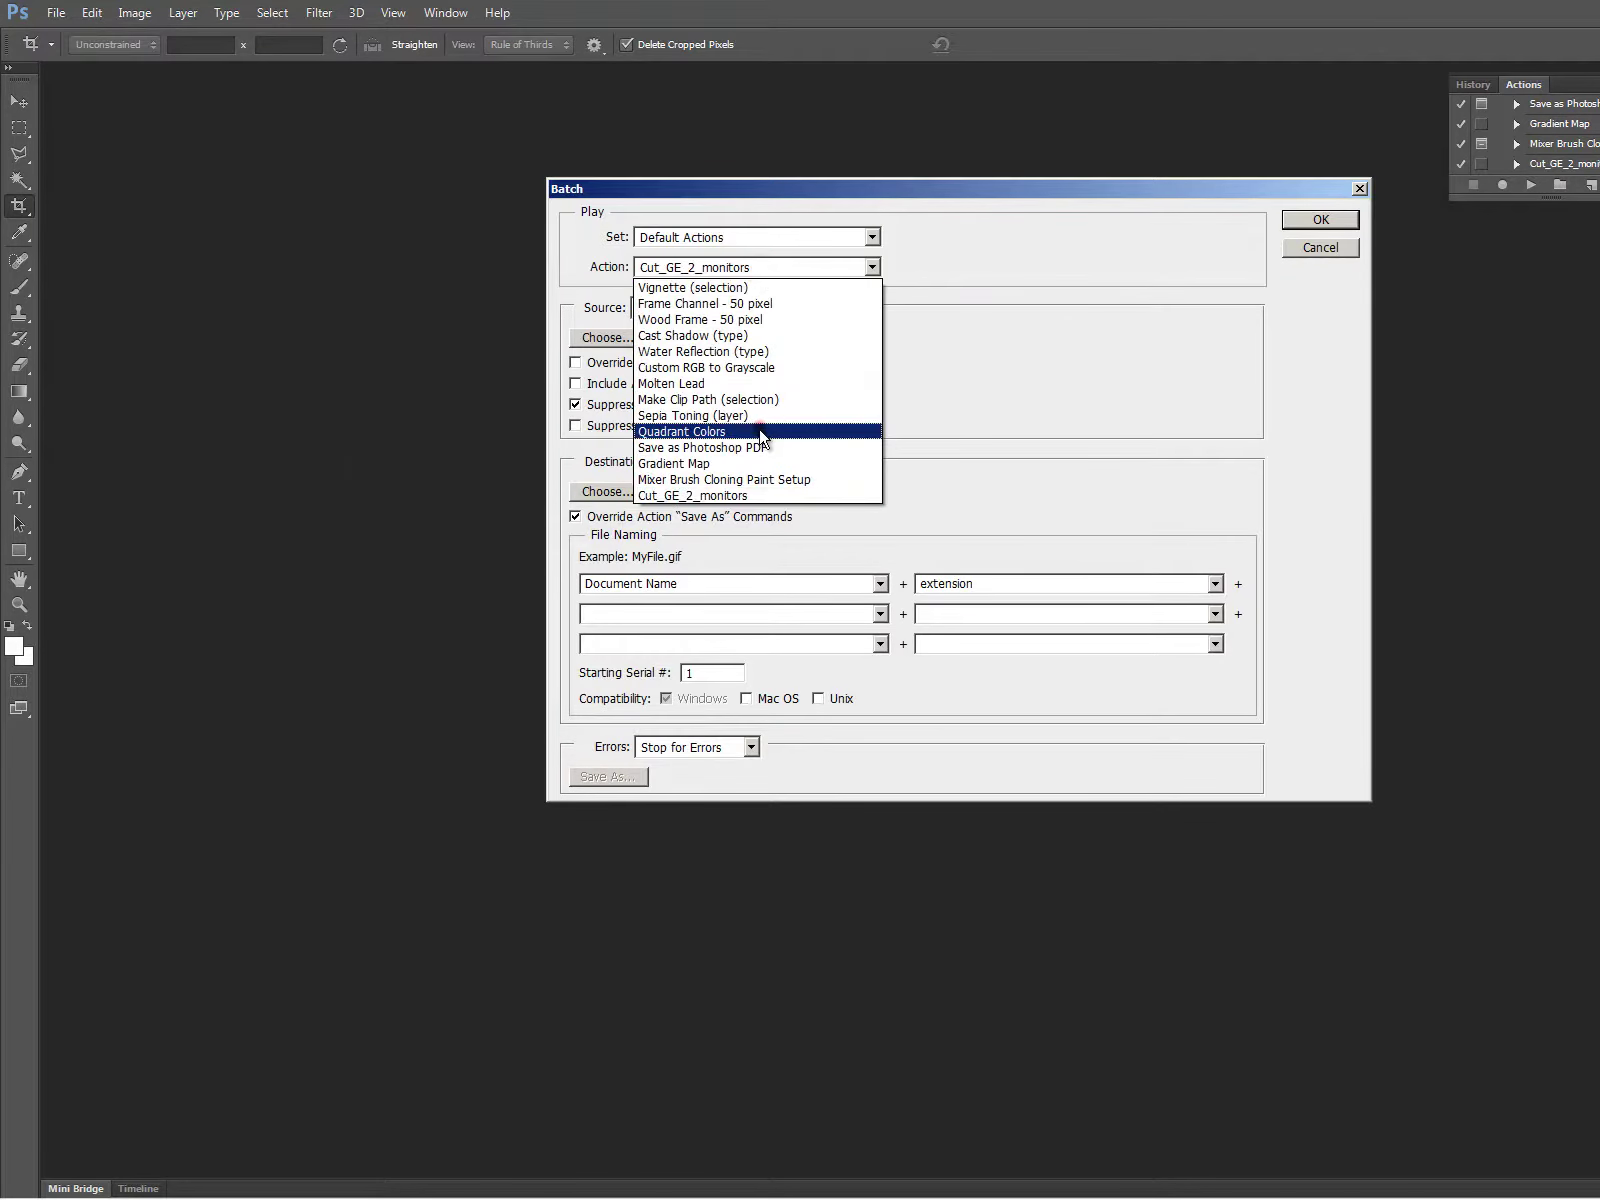
click(749, 492)
Set the batch source folder to D:\UDC\STL_OUPO\GE.
click(636, 337)
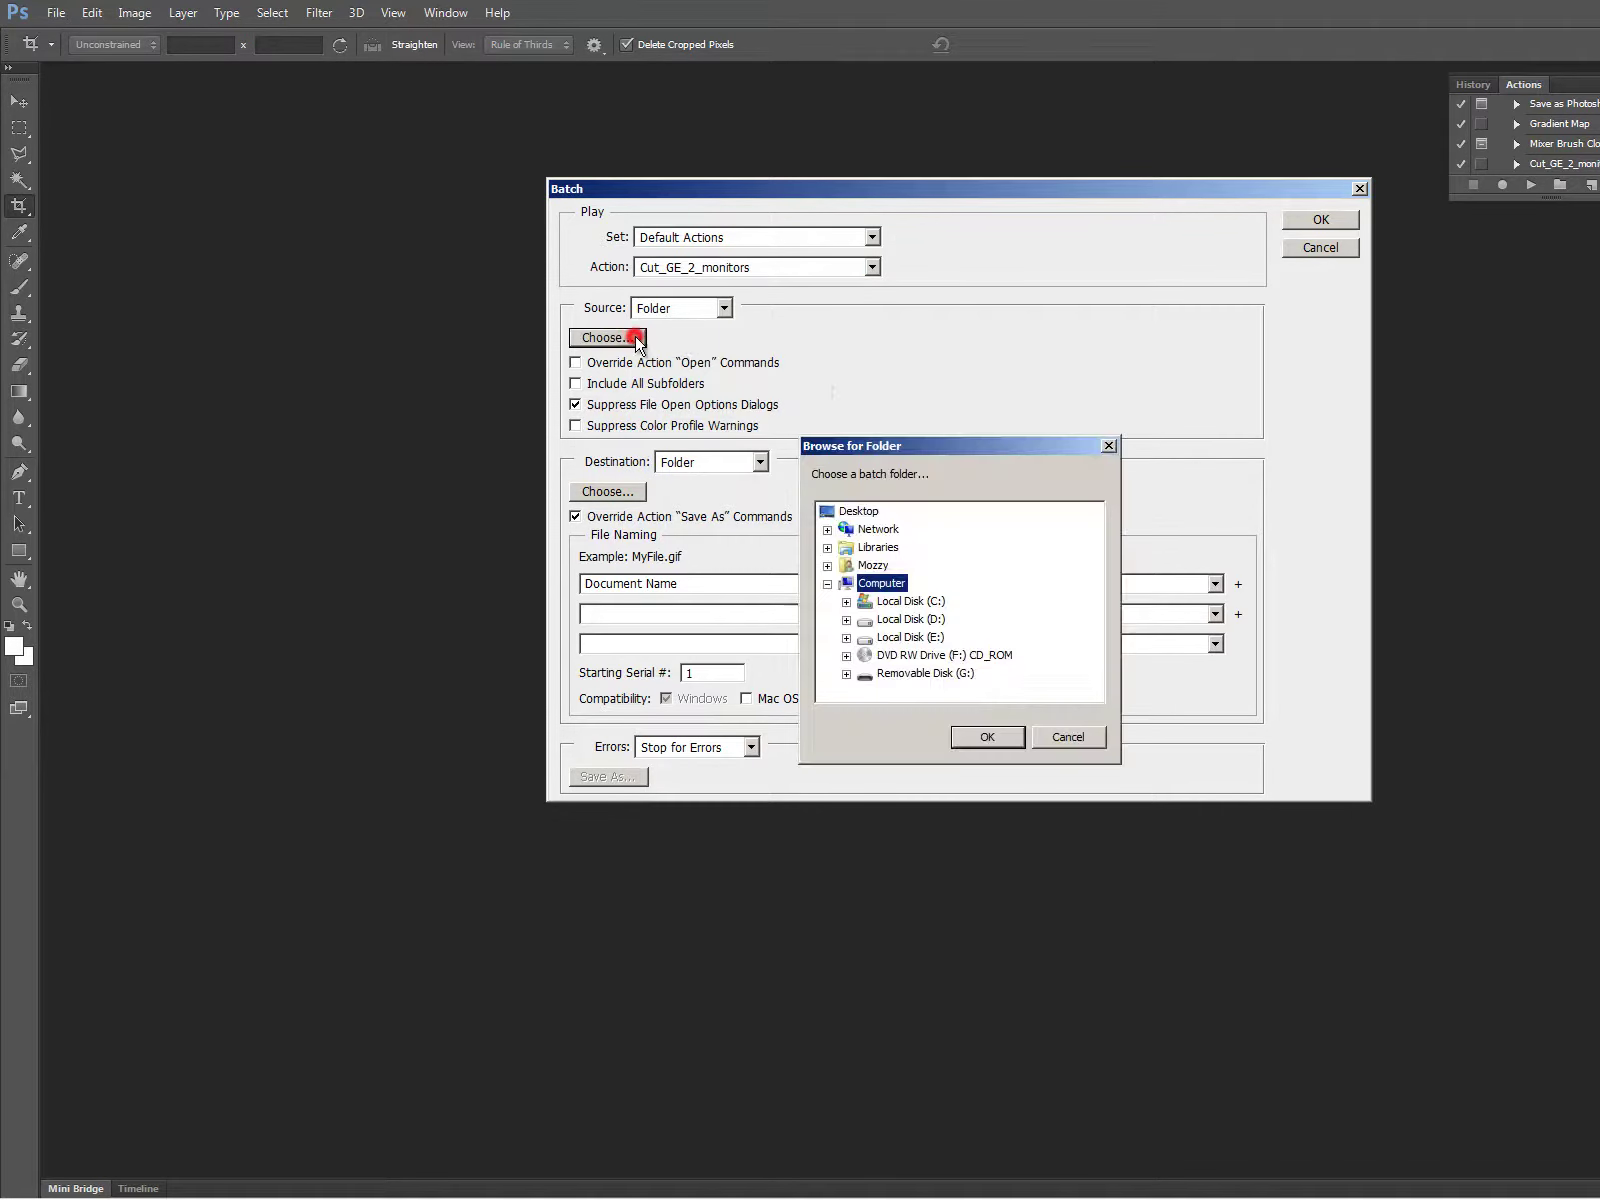
double_click(908, 620)
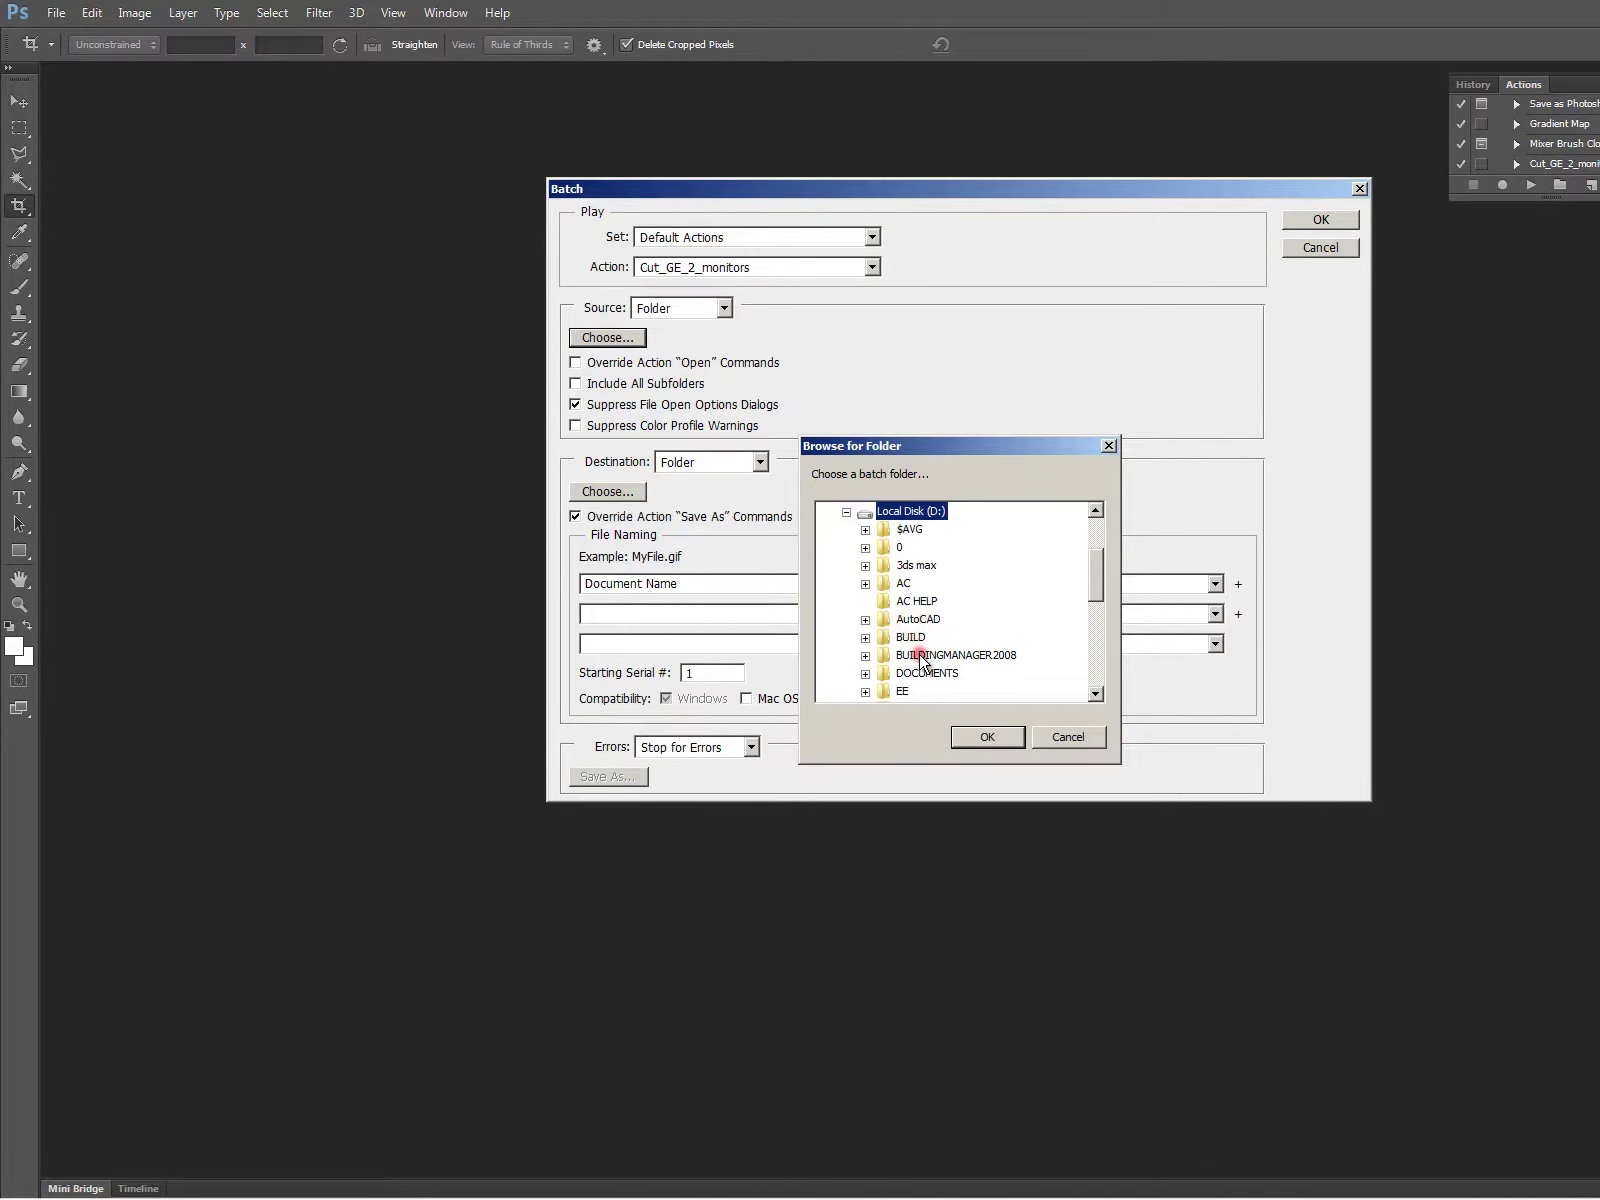
scroll(910, 626, down, 5)
scroll(914, 624, down, 2)
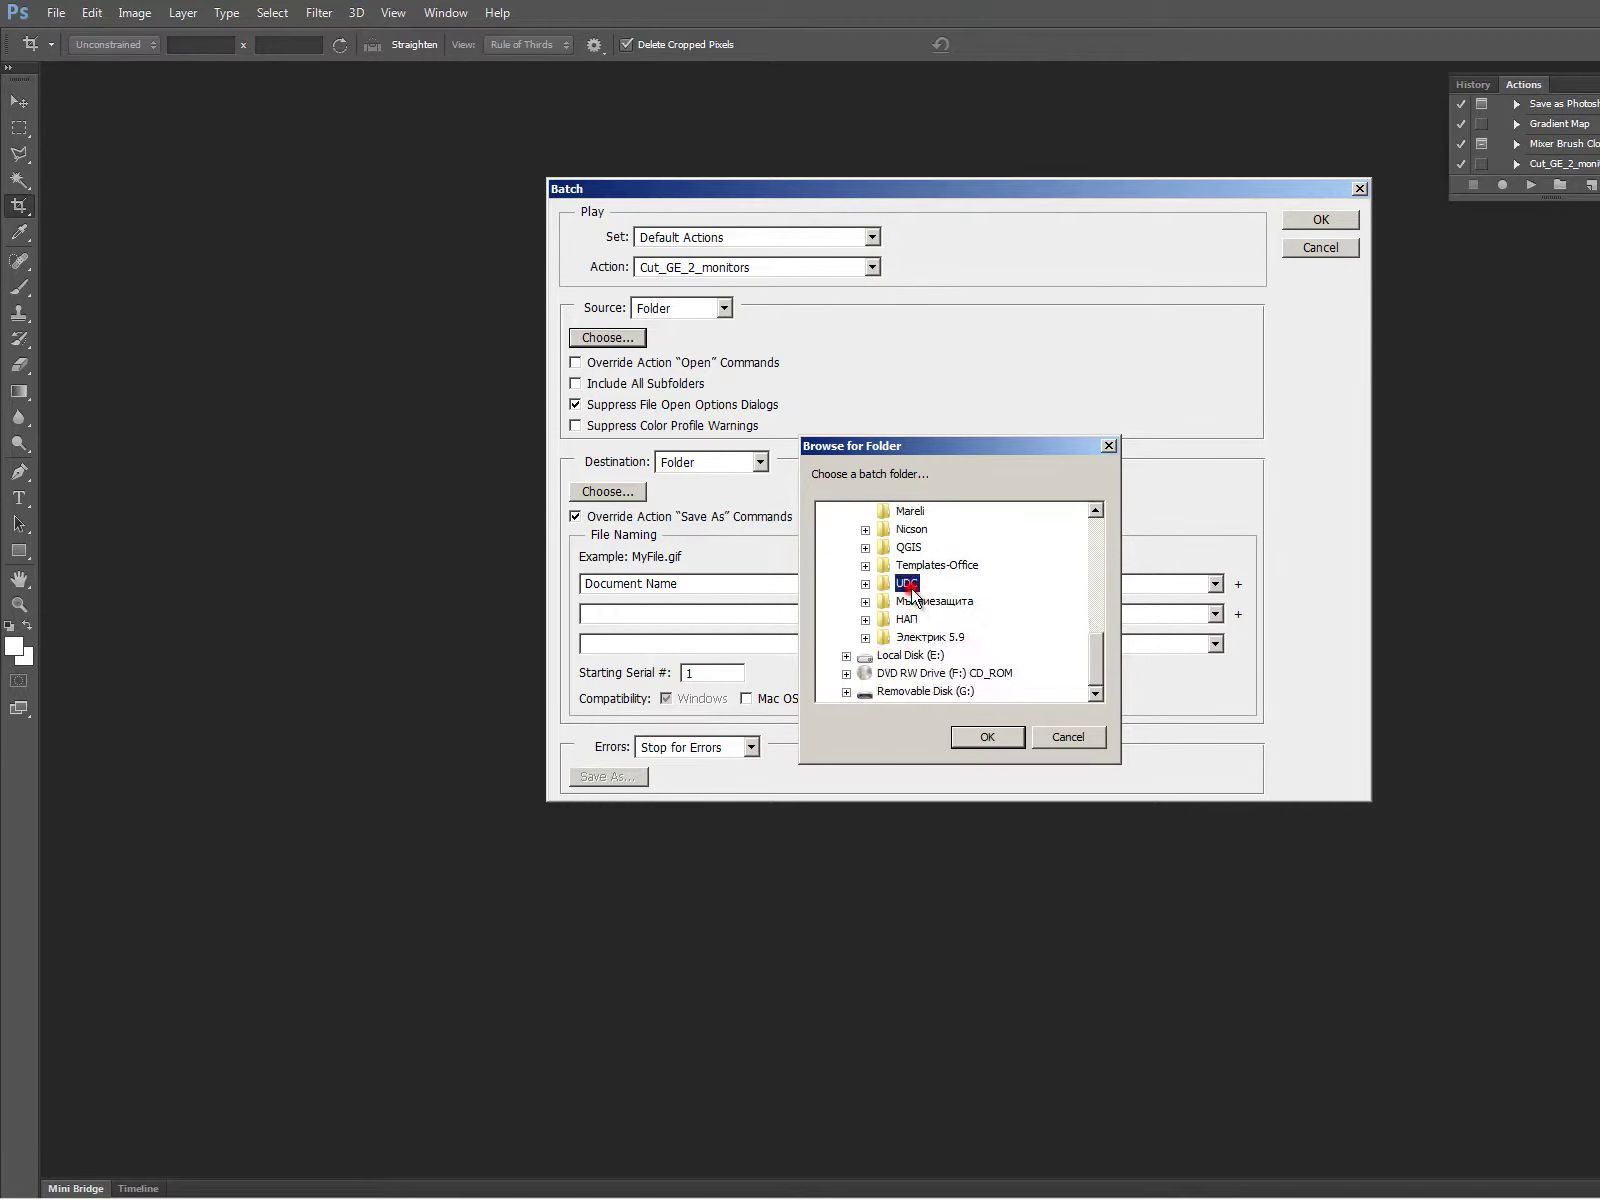
double_click(907, 584)
scroll(935, 600, down, 2)
scroll(950, 592, up, 1)
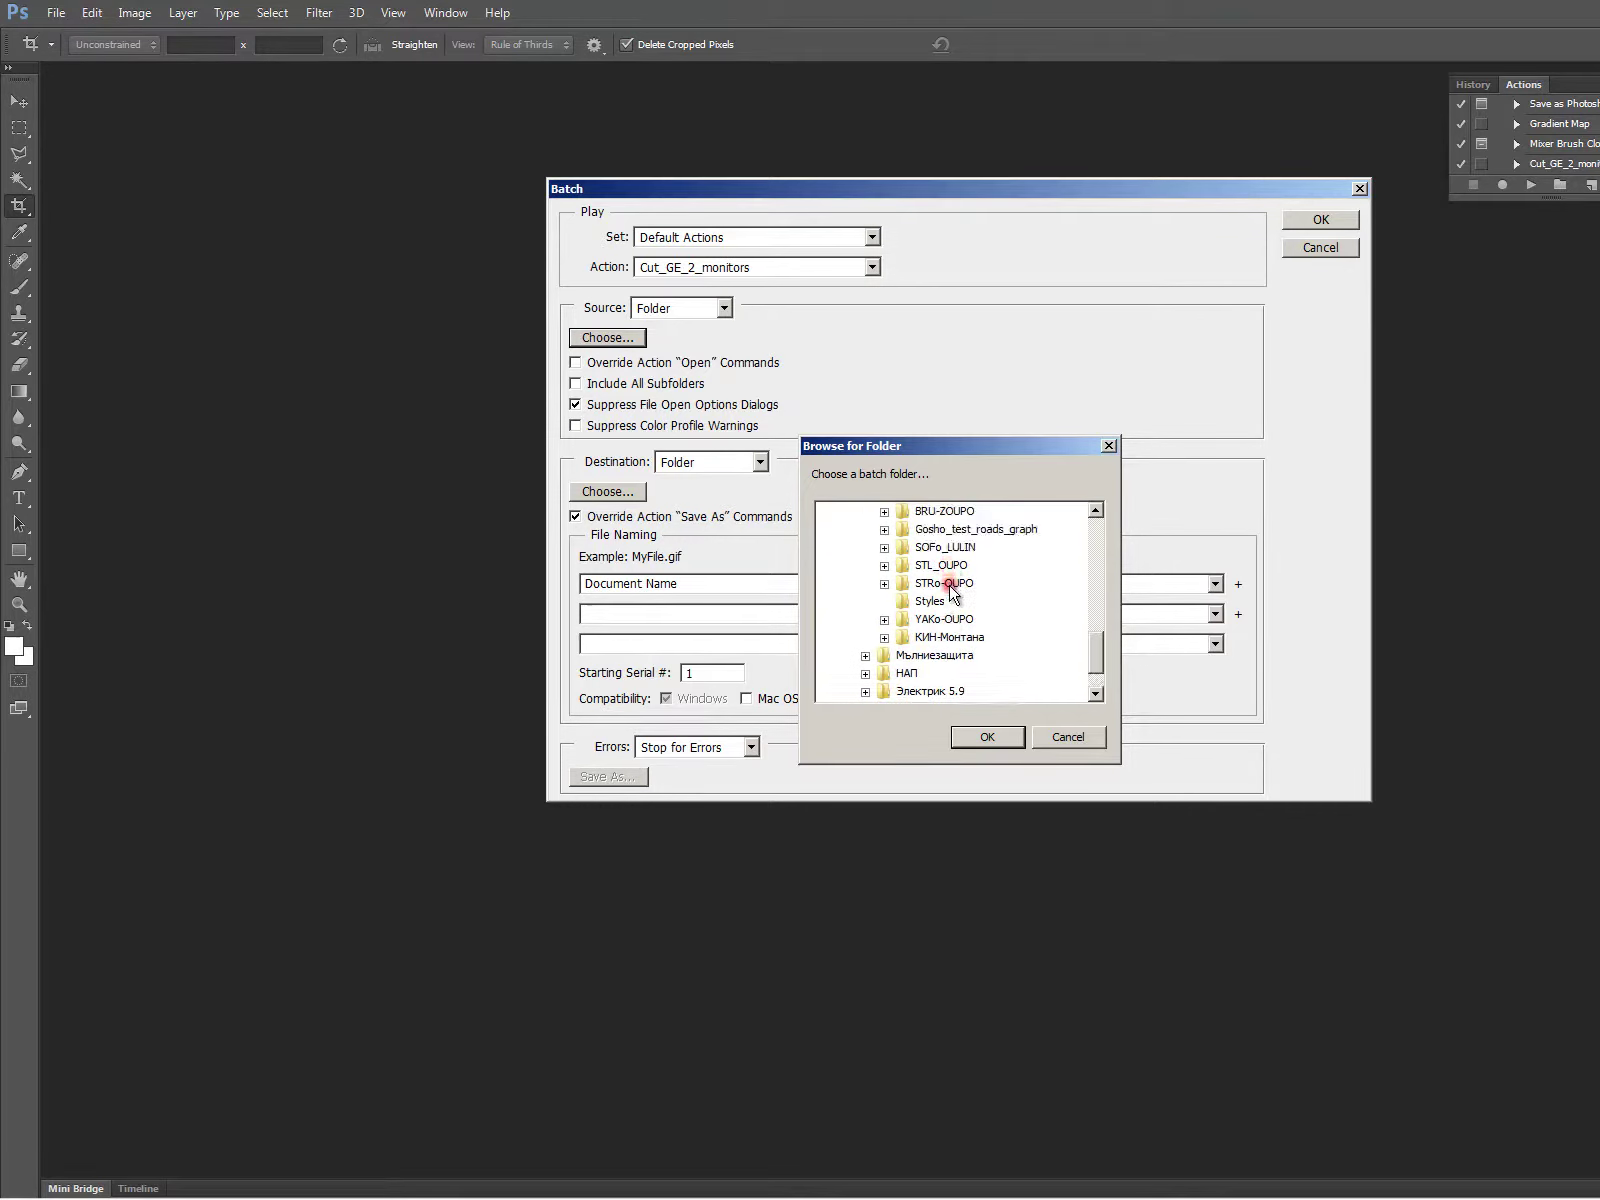
double_click(948, 566)
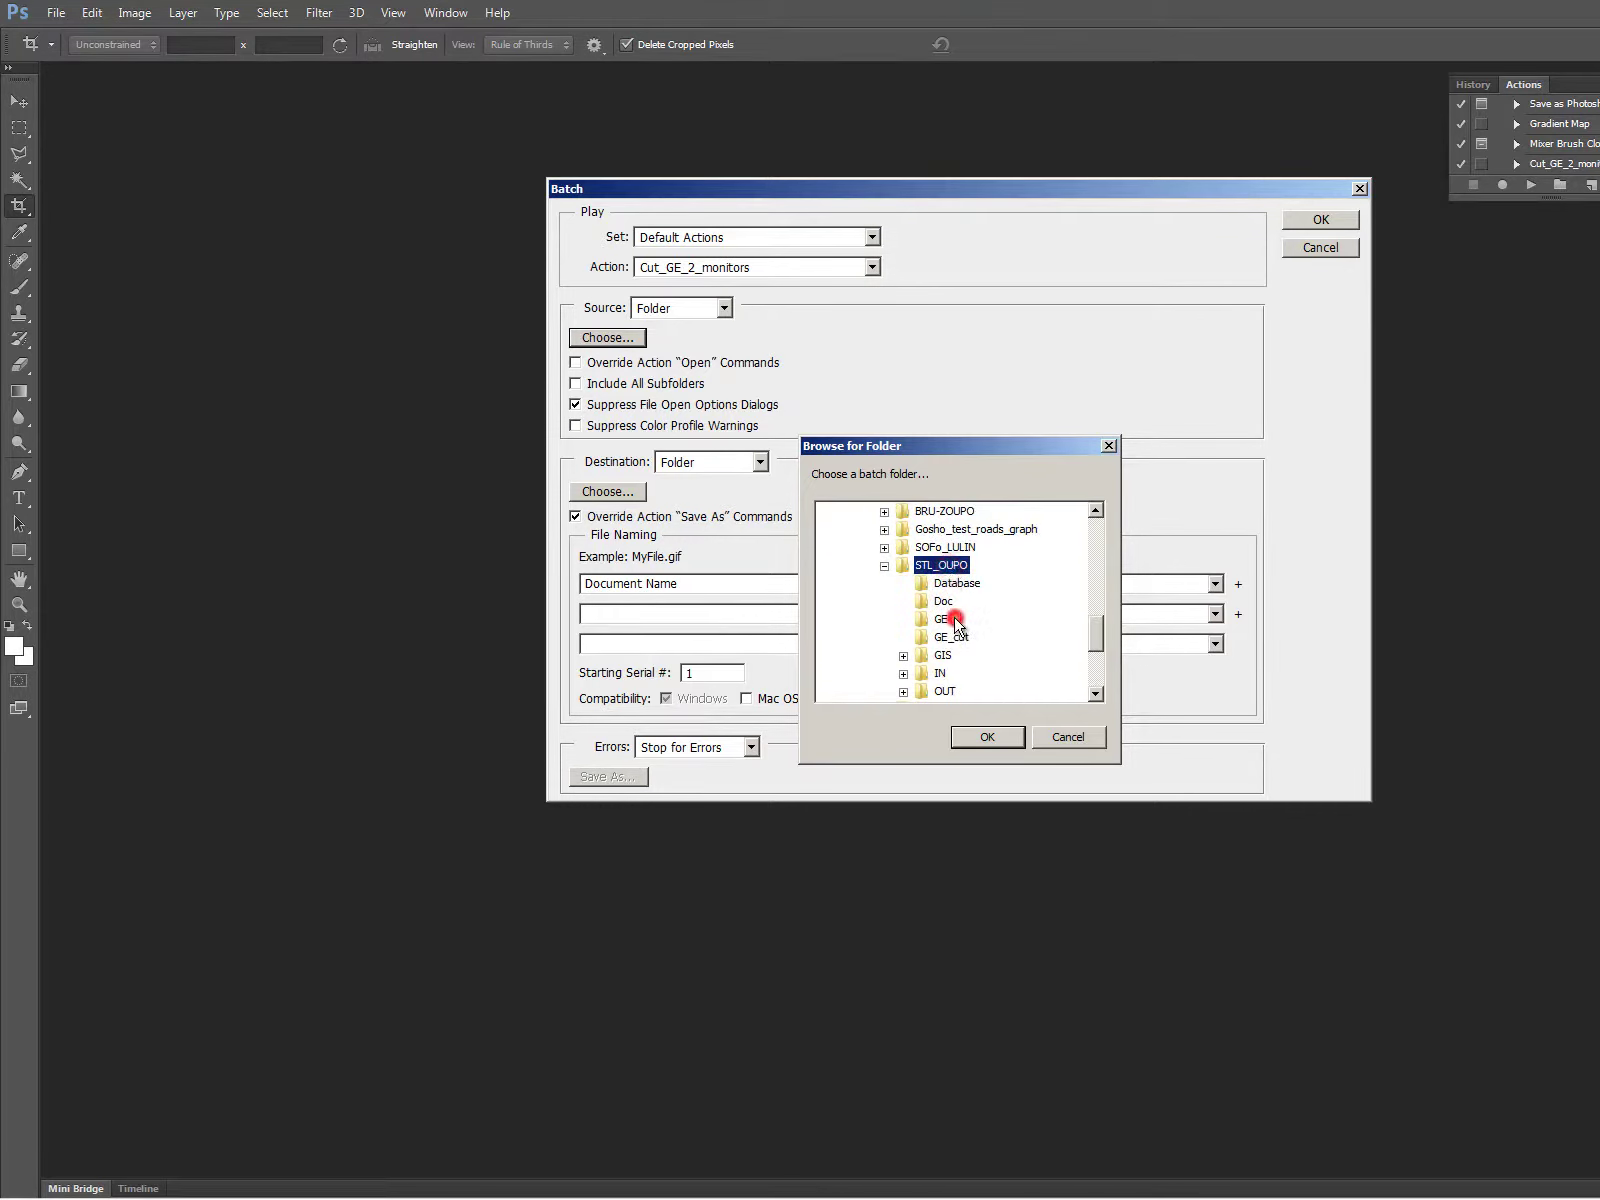
click(955, 620)
click(985, 737)
Set the batch destination folder to D:\UDC\STL_OUPO\GE_cut.
click(620, 494)
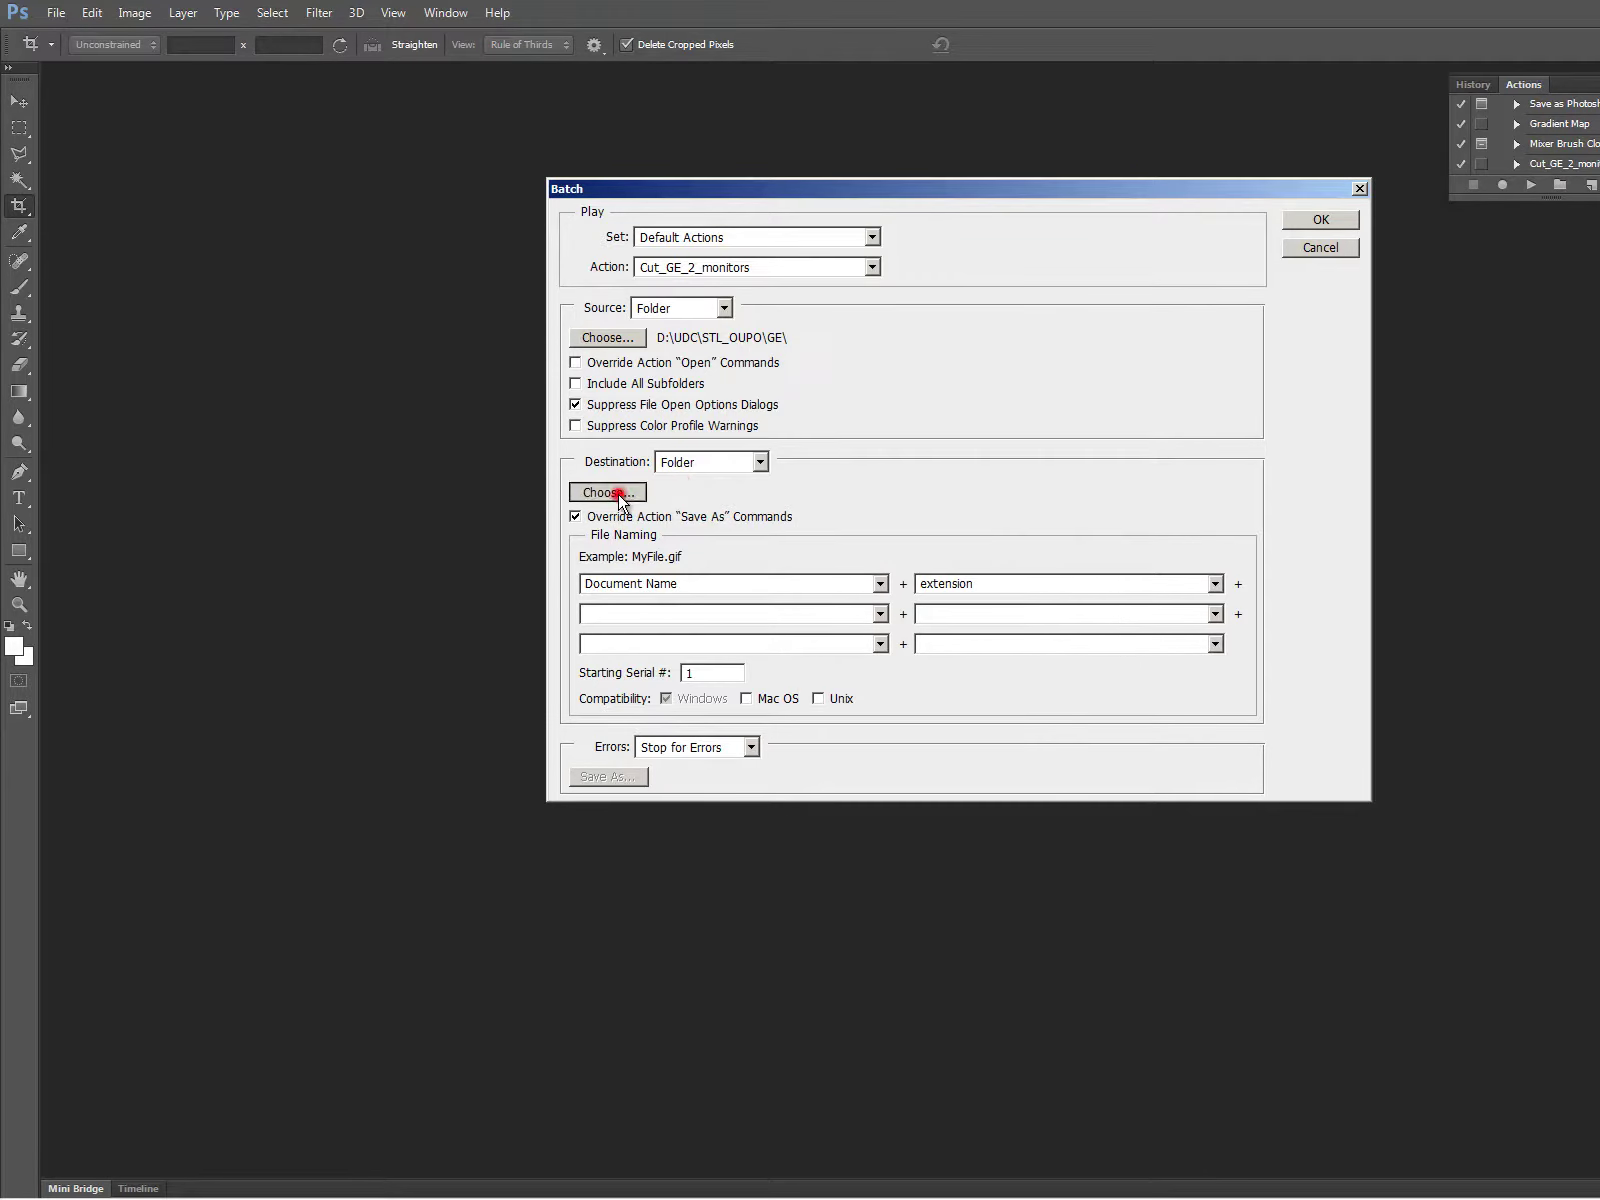
double_click(900, 592)
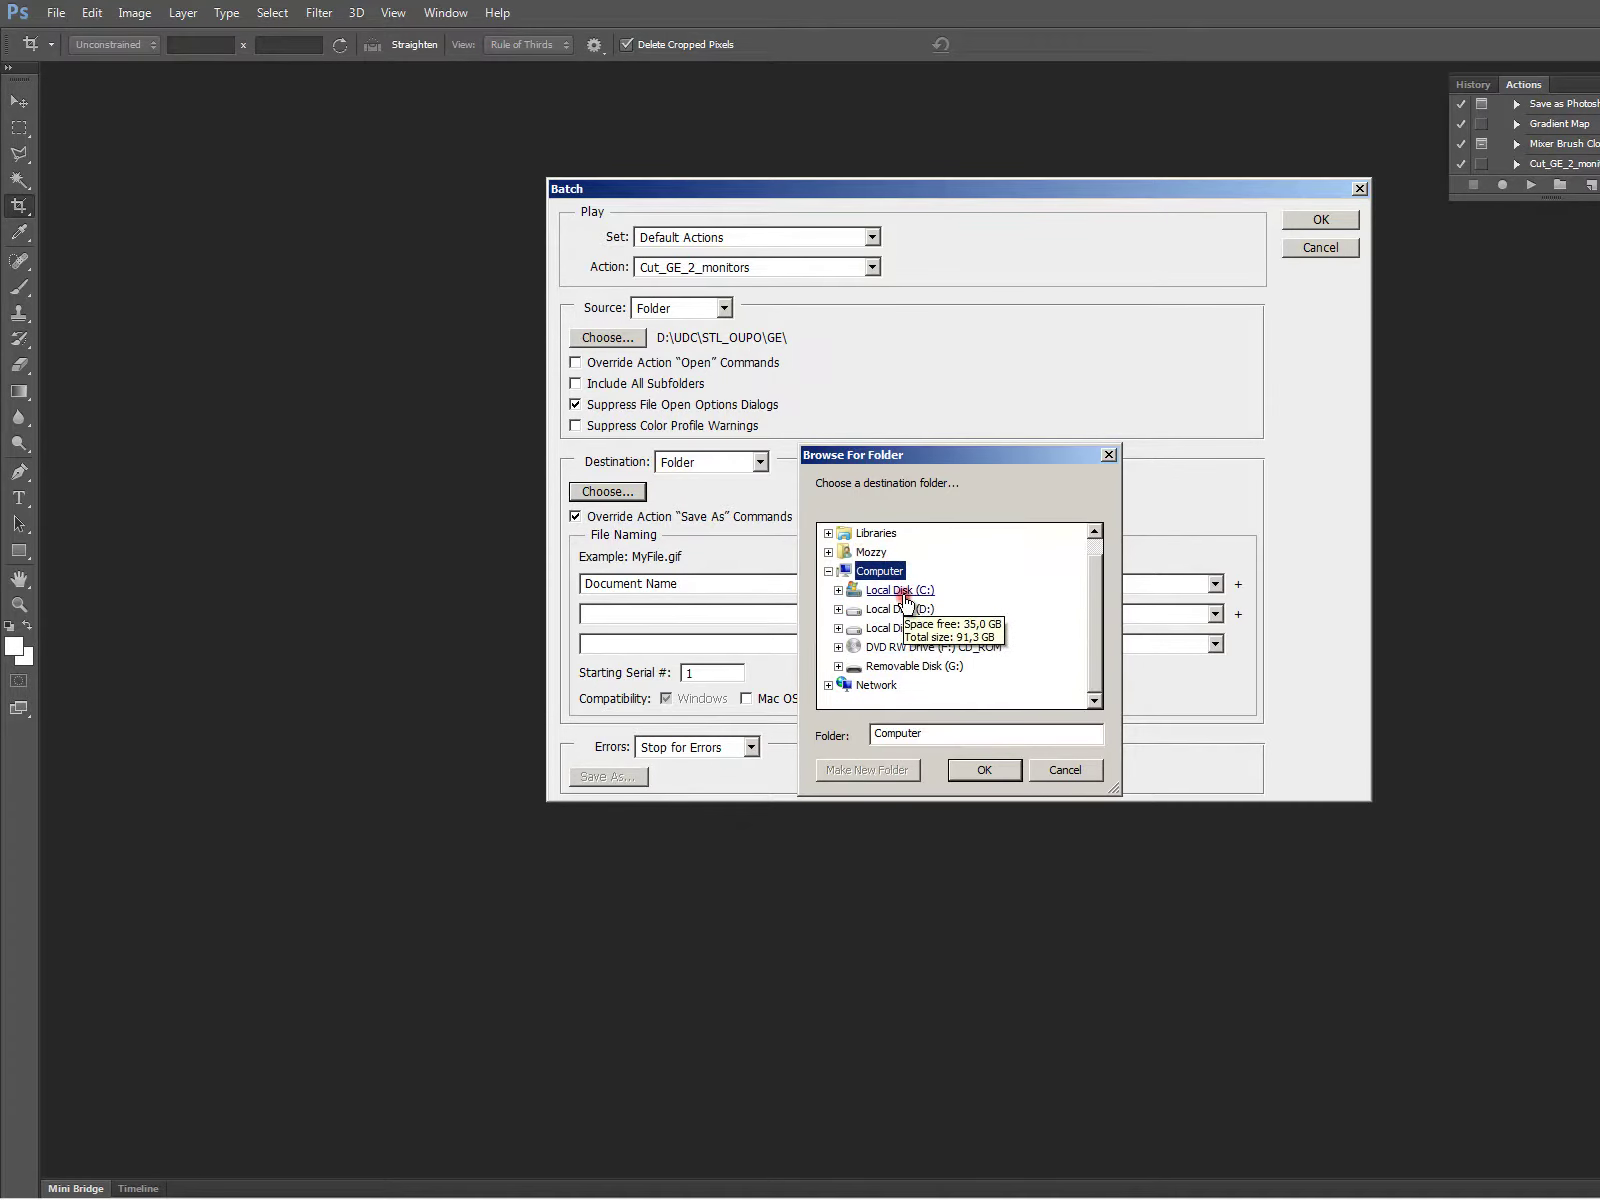
double_click(903, 608)
scroll(895, 637, down, 3)
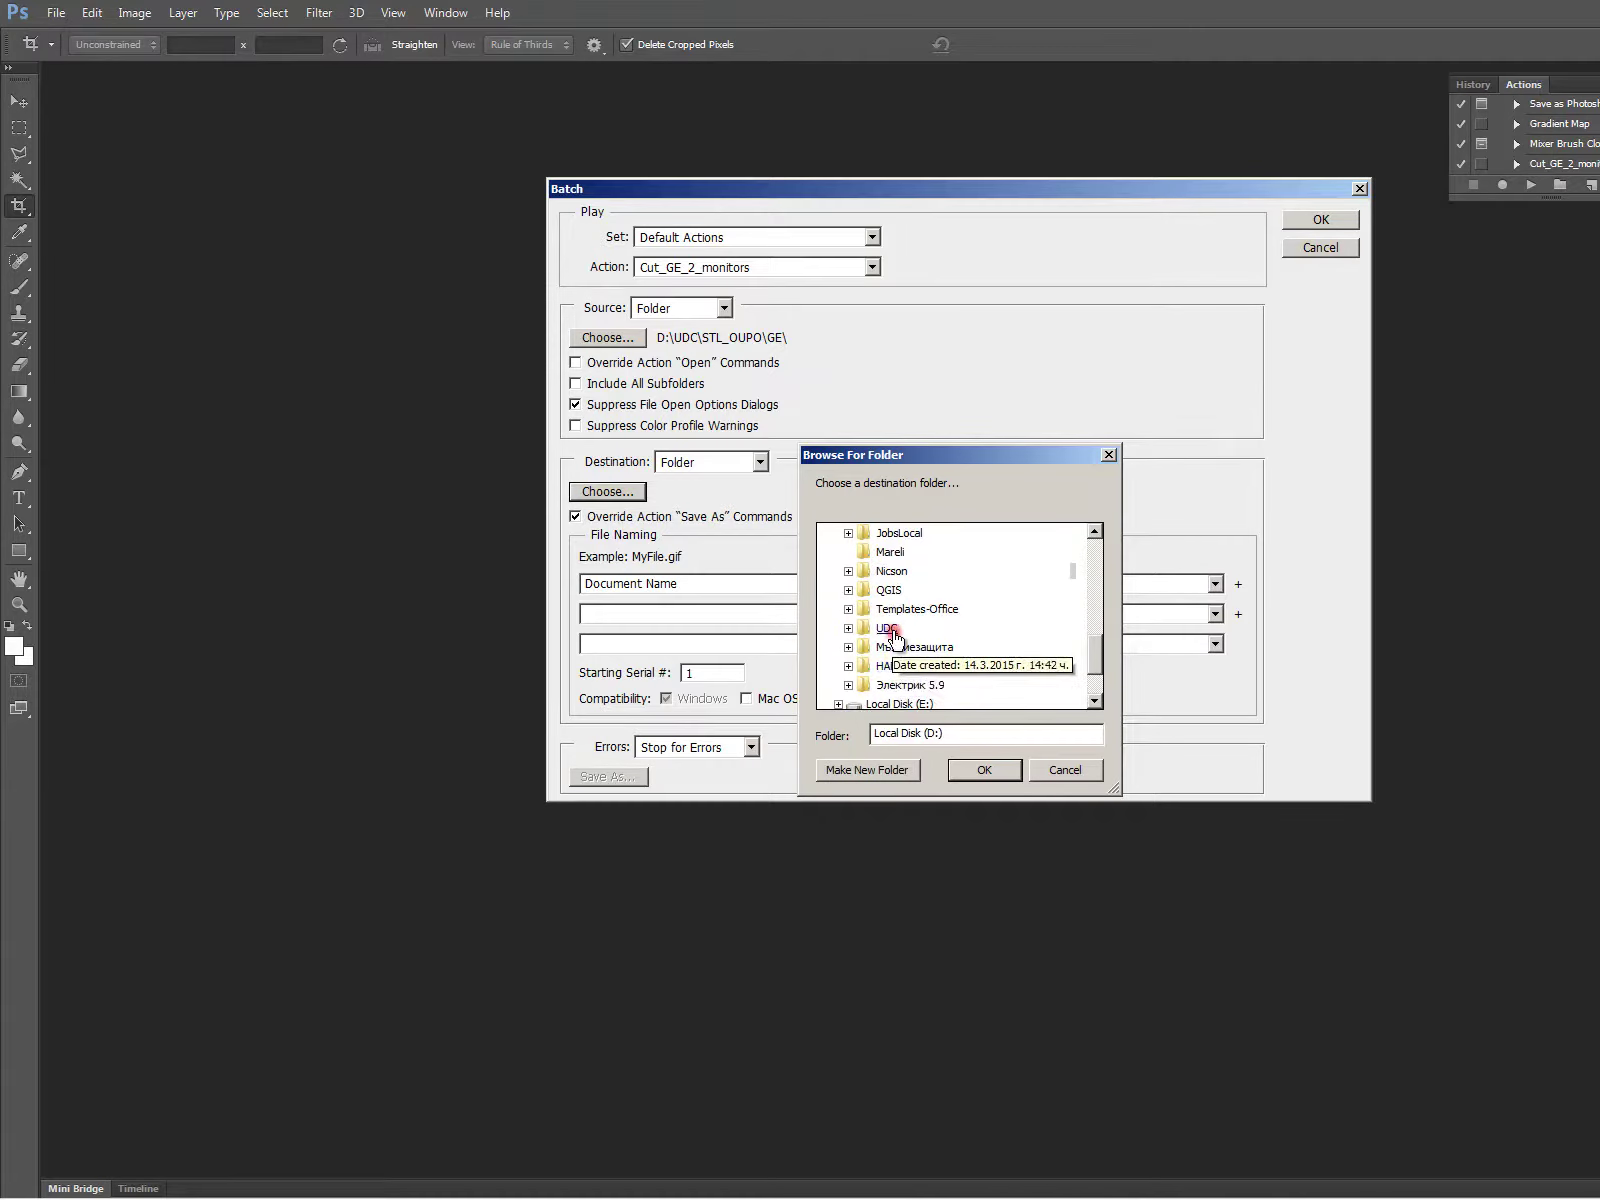
double_click(895, 637)
double_click(915, 553)
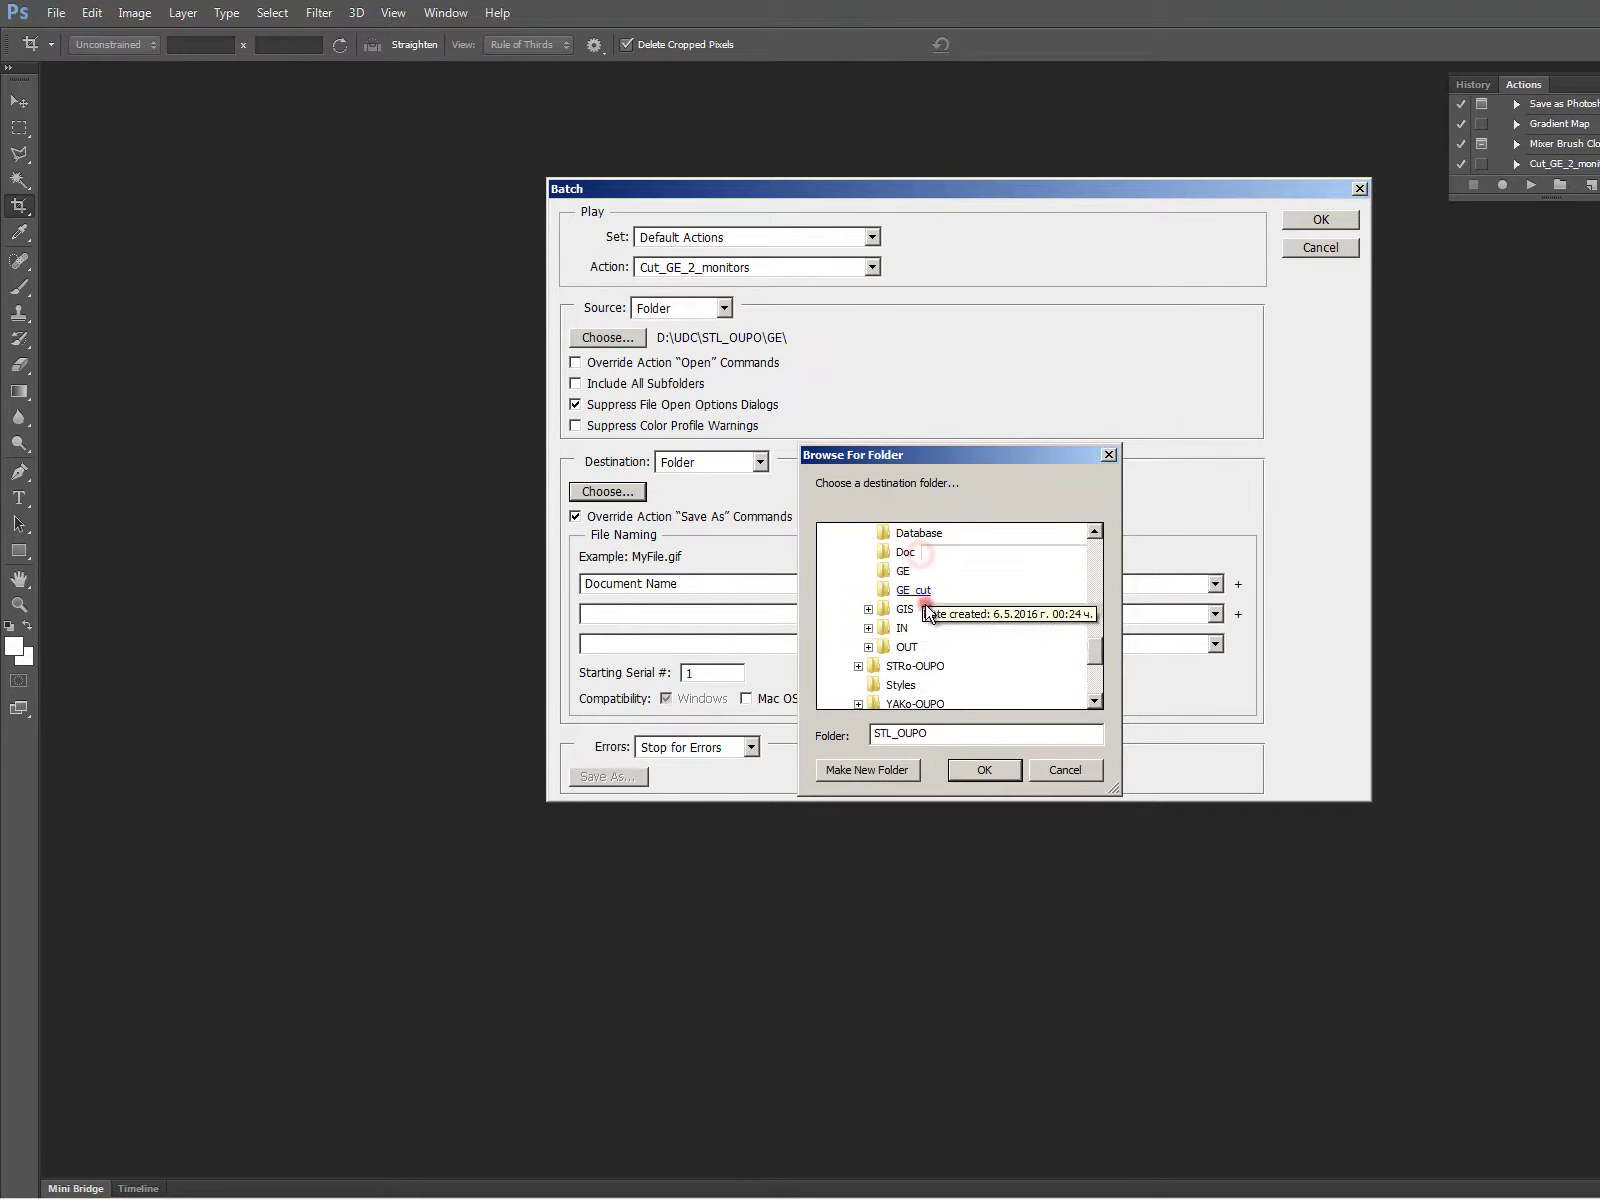
click(913, 590)
click(984, 770)
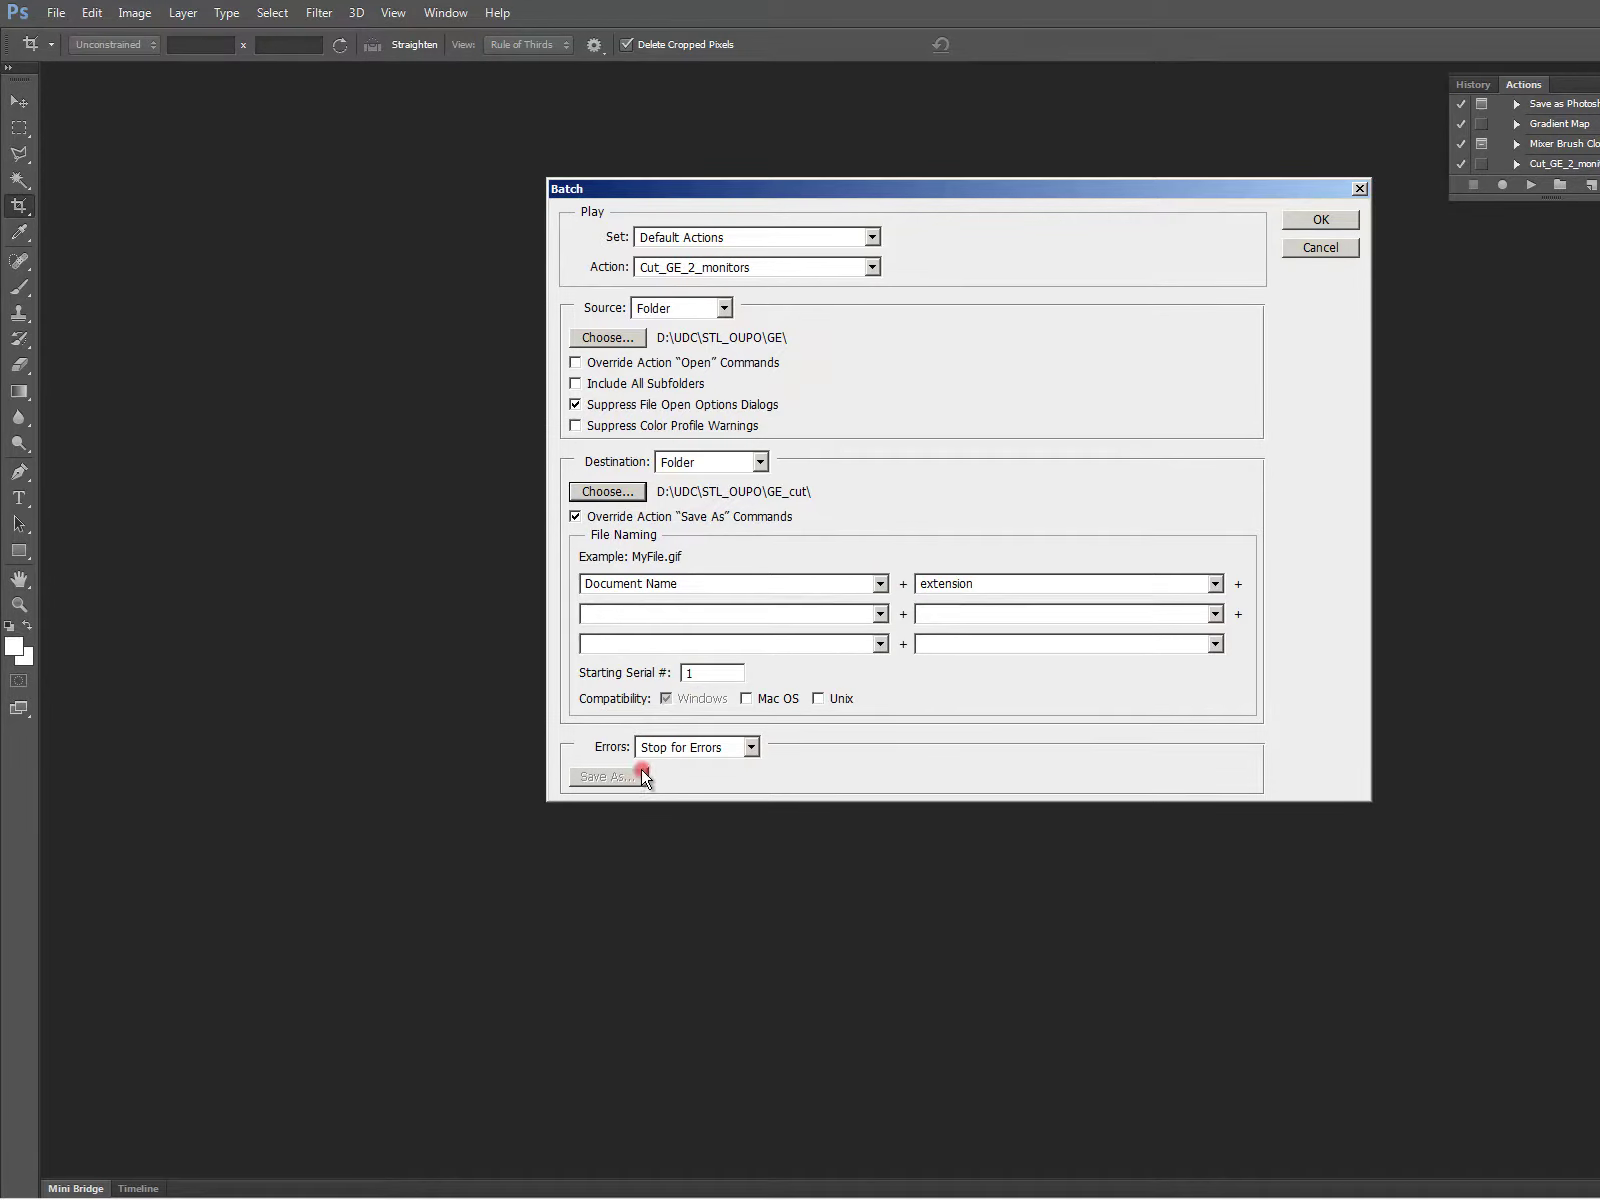
Run the batch, then open the GE_cut folder in FreeCommander XE.
click(1320, 219)
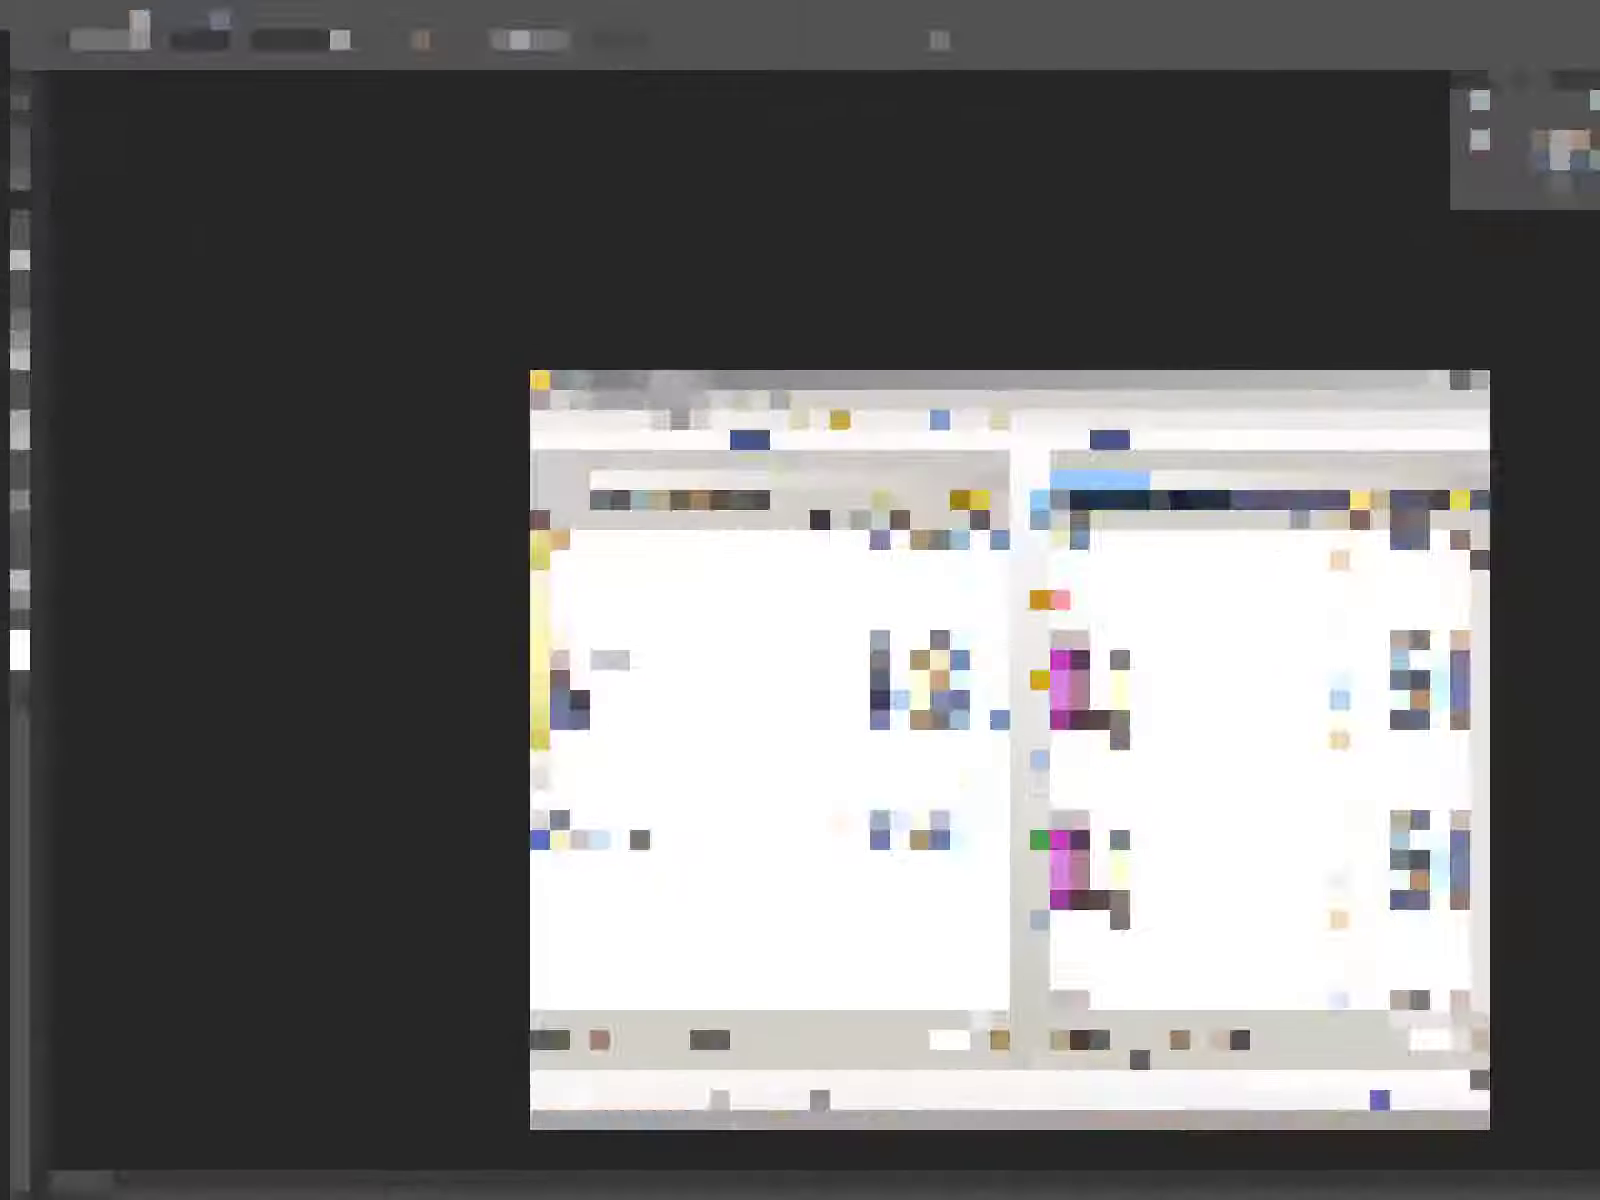
double_click(1088, 534)
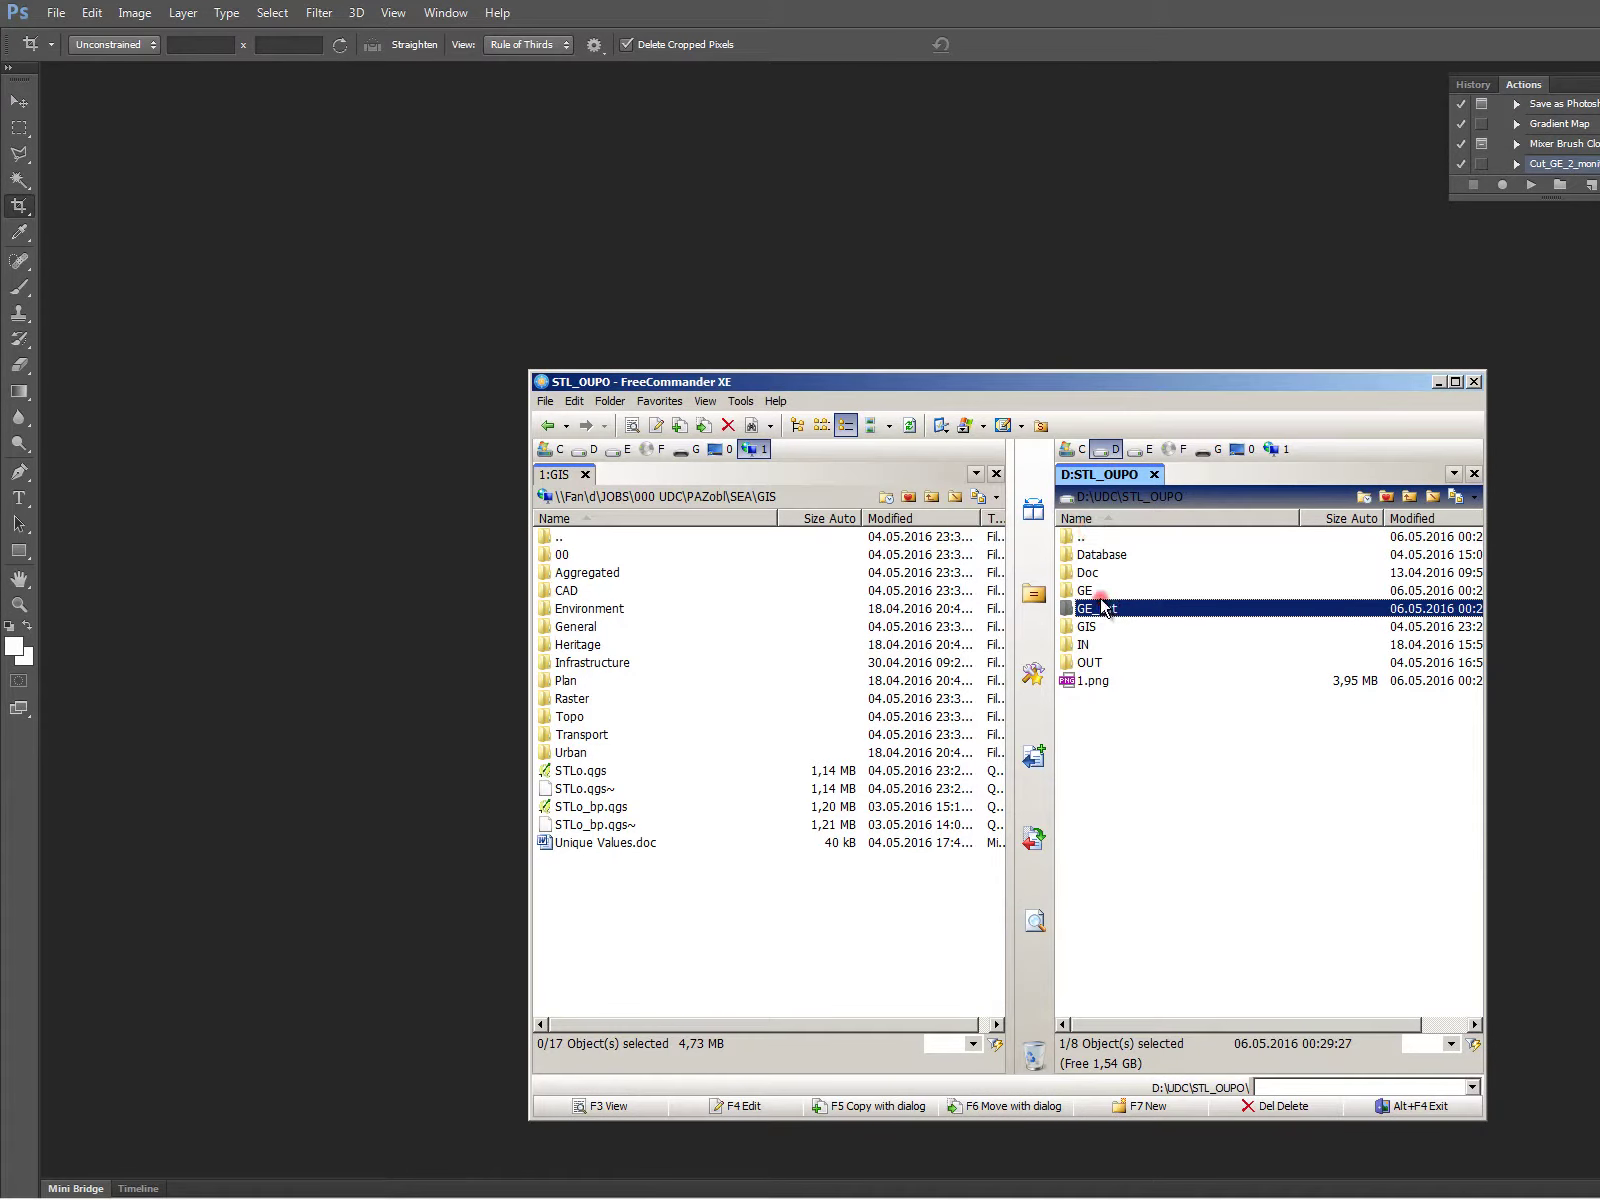
double_click(1096, 591)
double_click(1104, 540)
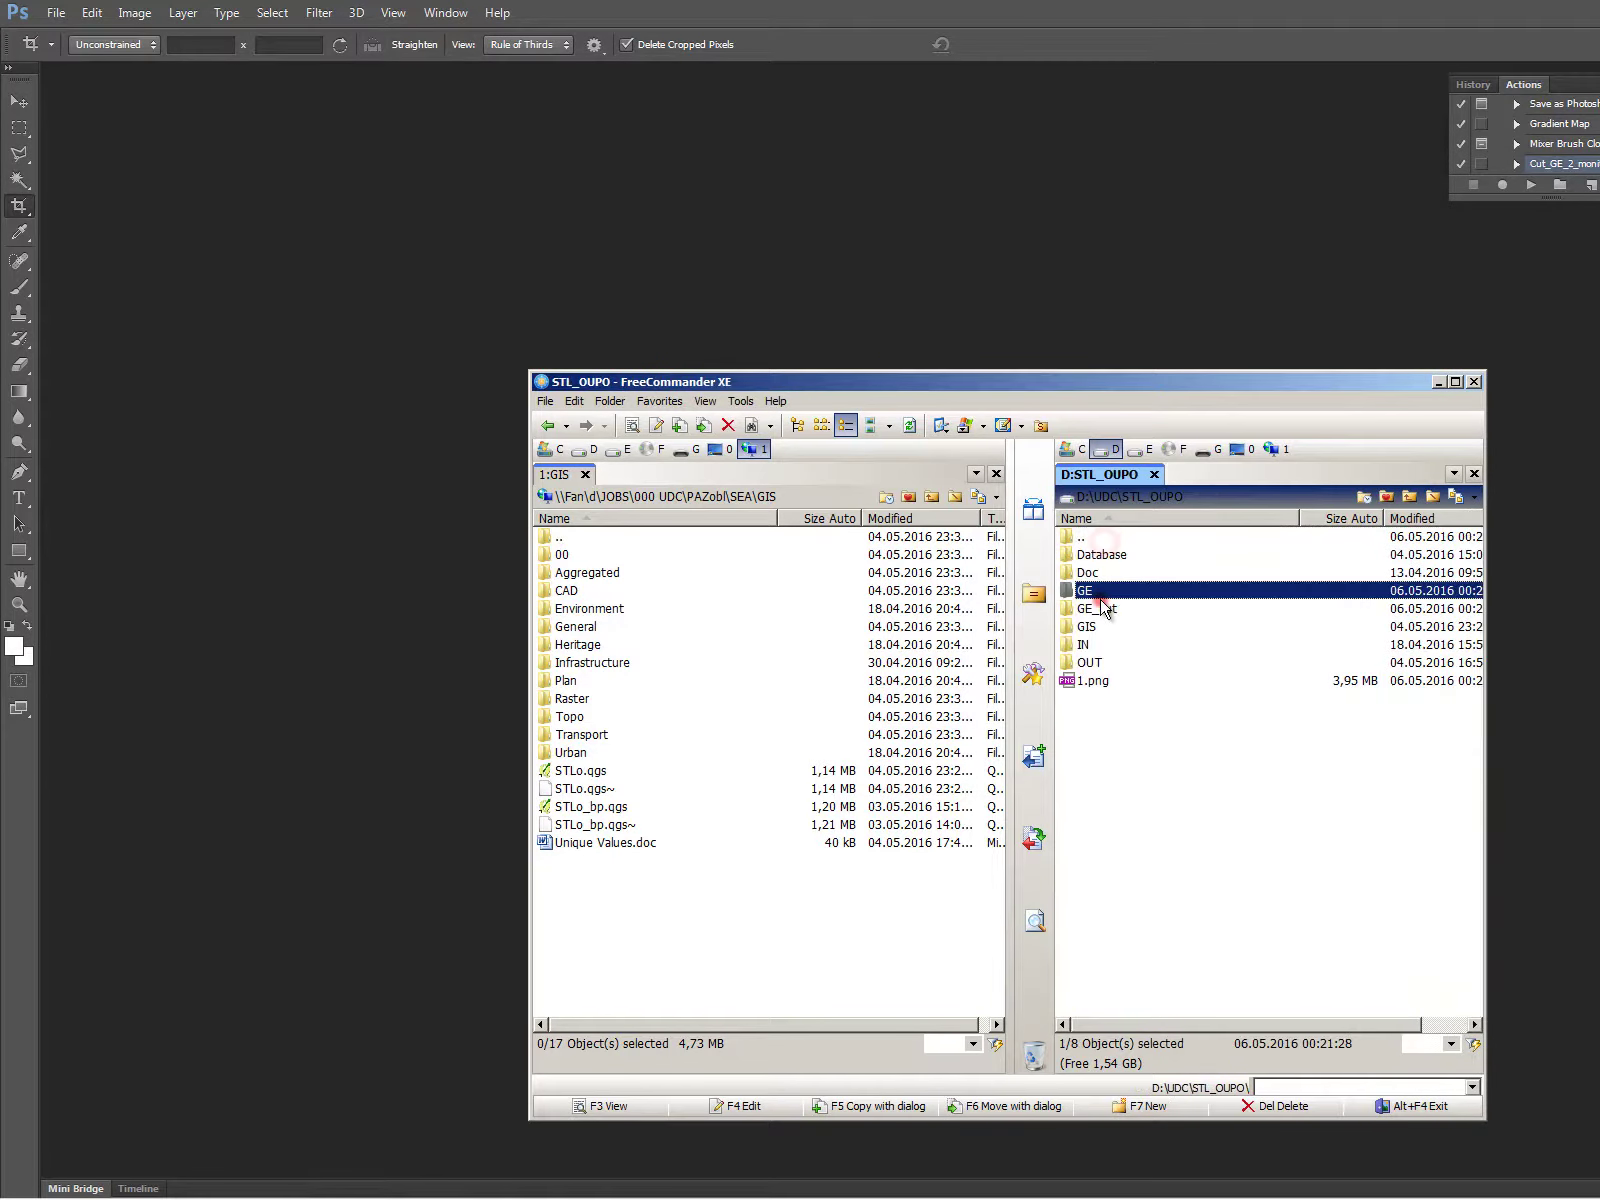
double_click(1104, 608)
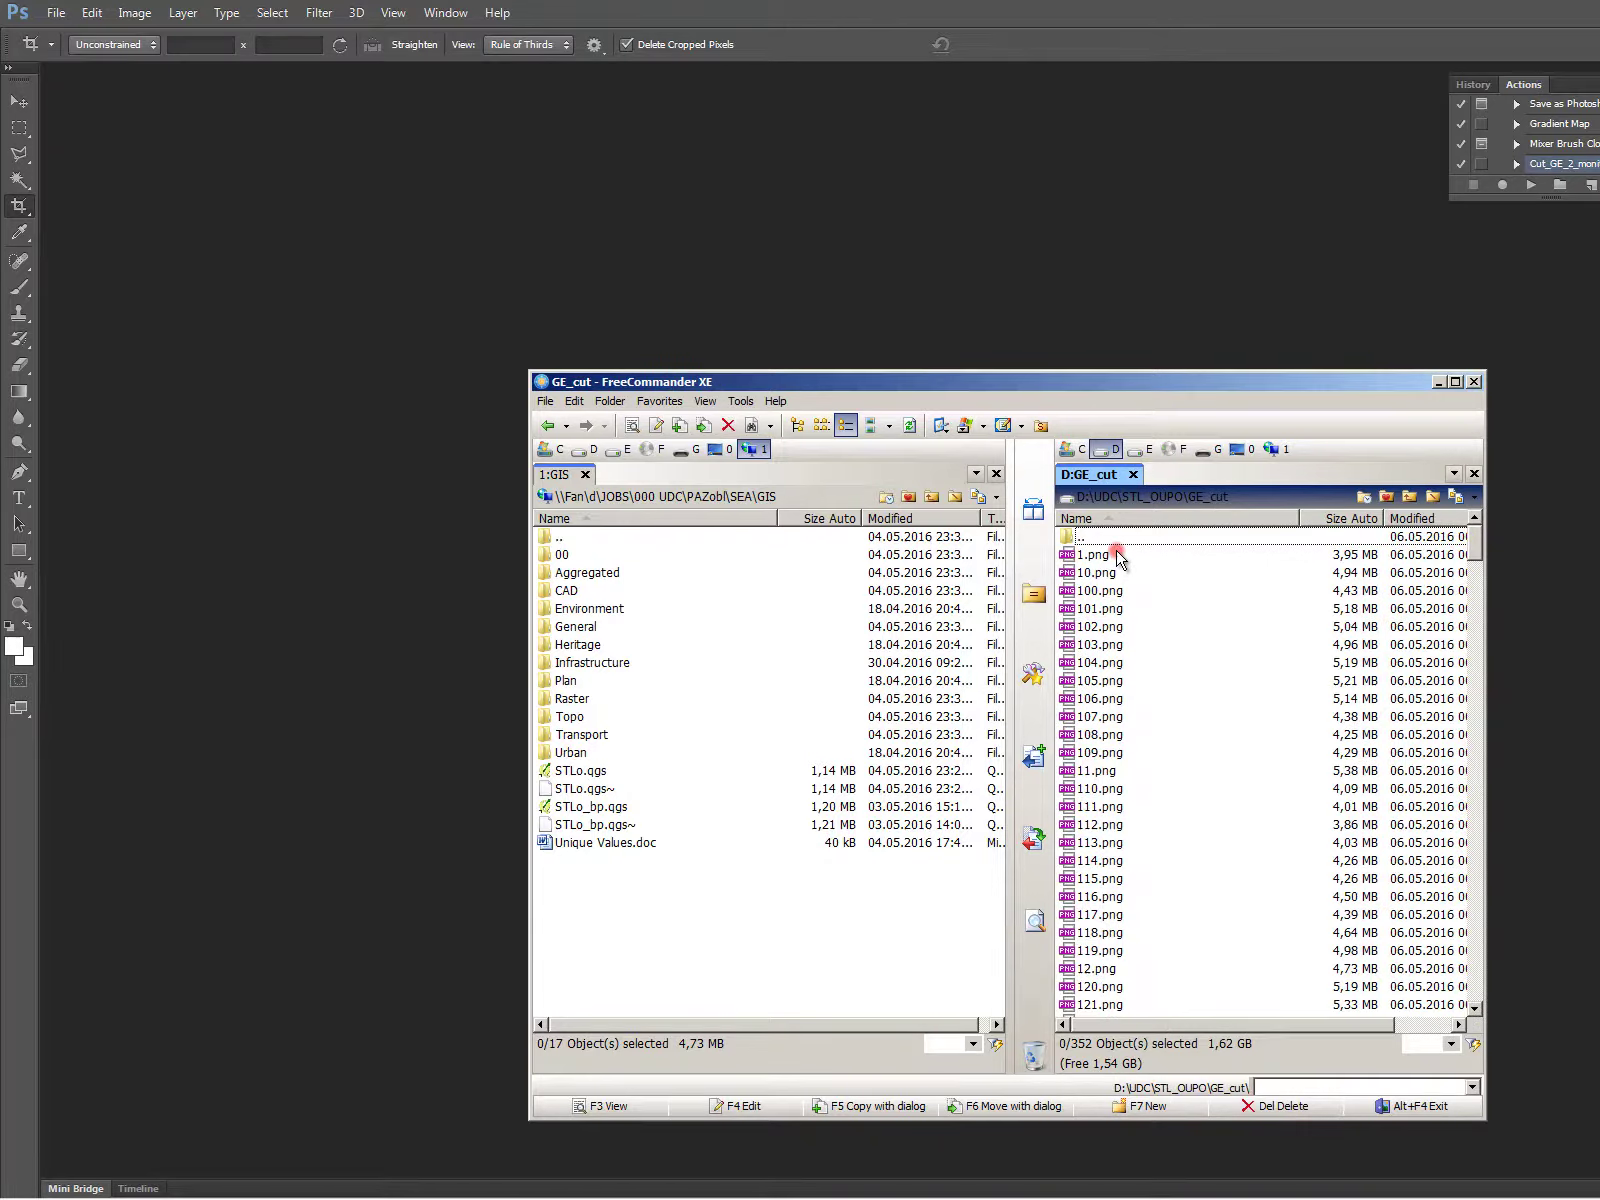
Preview the processed images full-screen from 1.png onward, then close the viewer.
click(1117, 556)
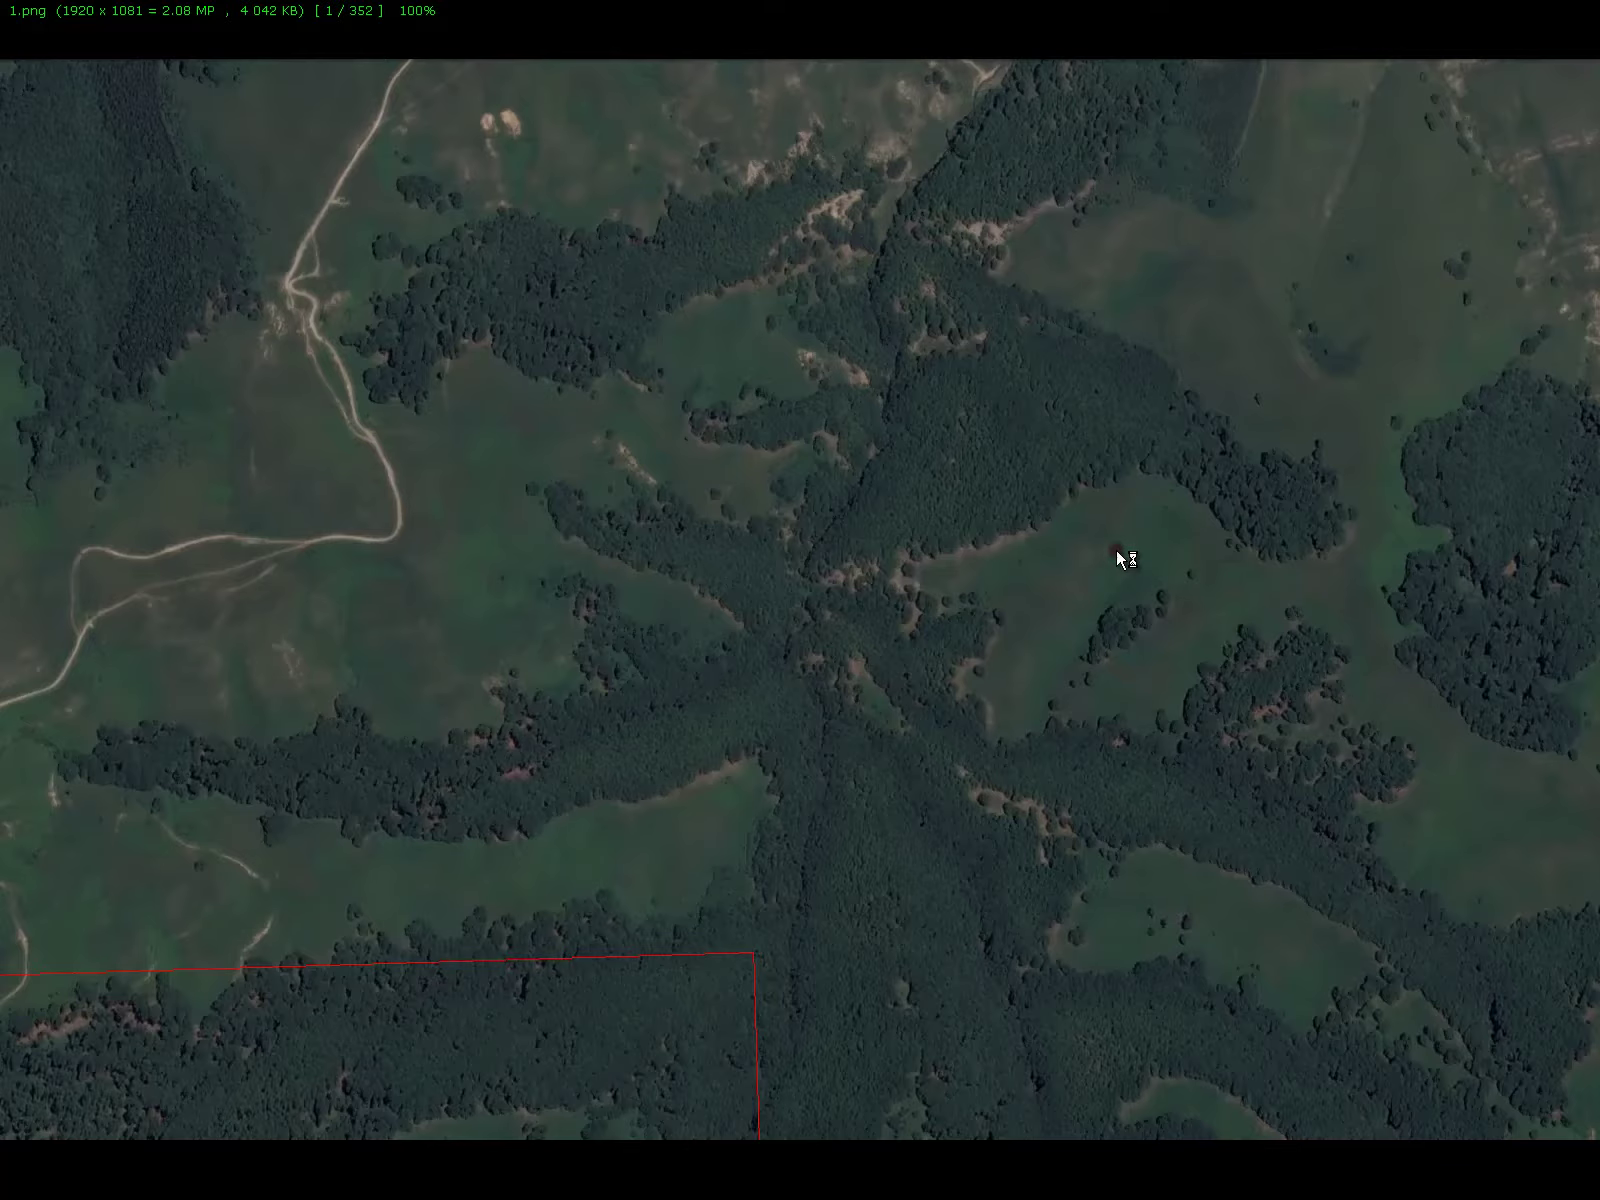
key(Right)
key(Right)
key(Right)
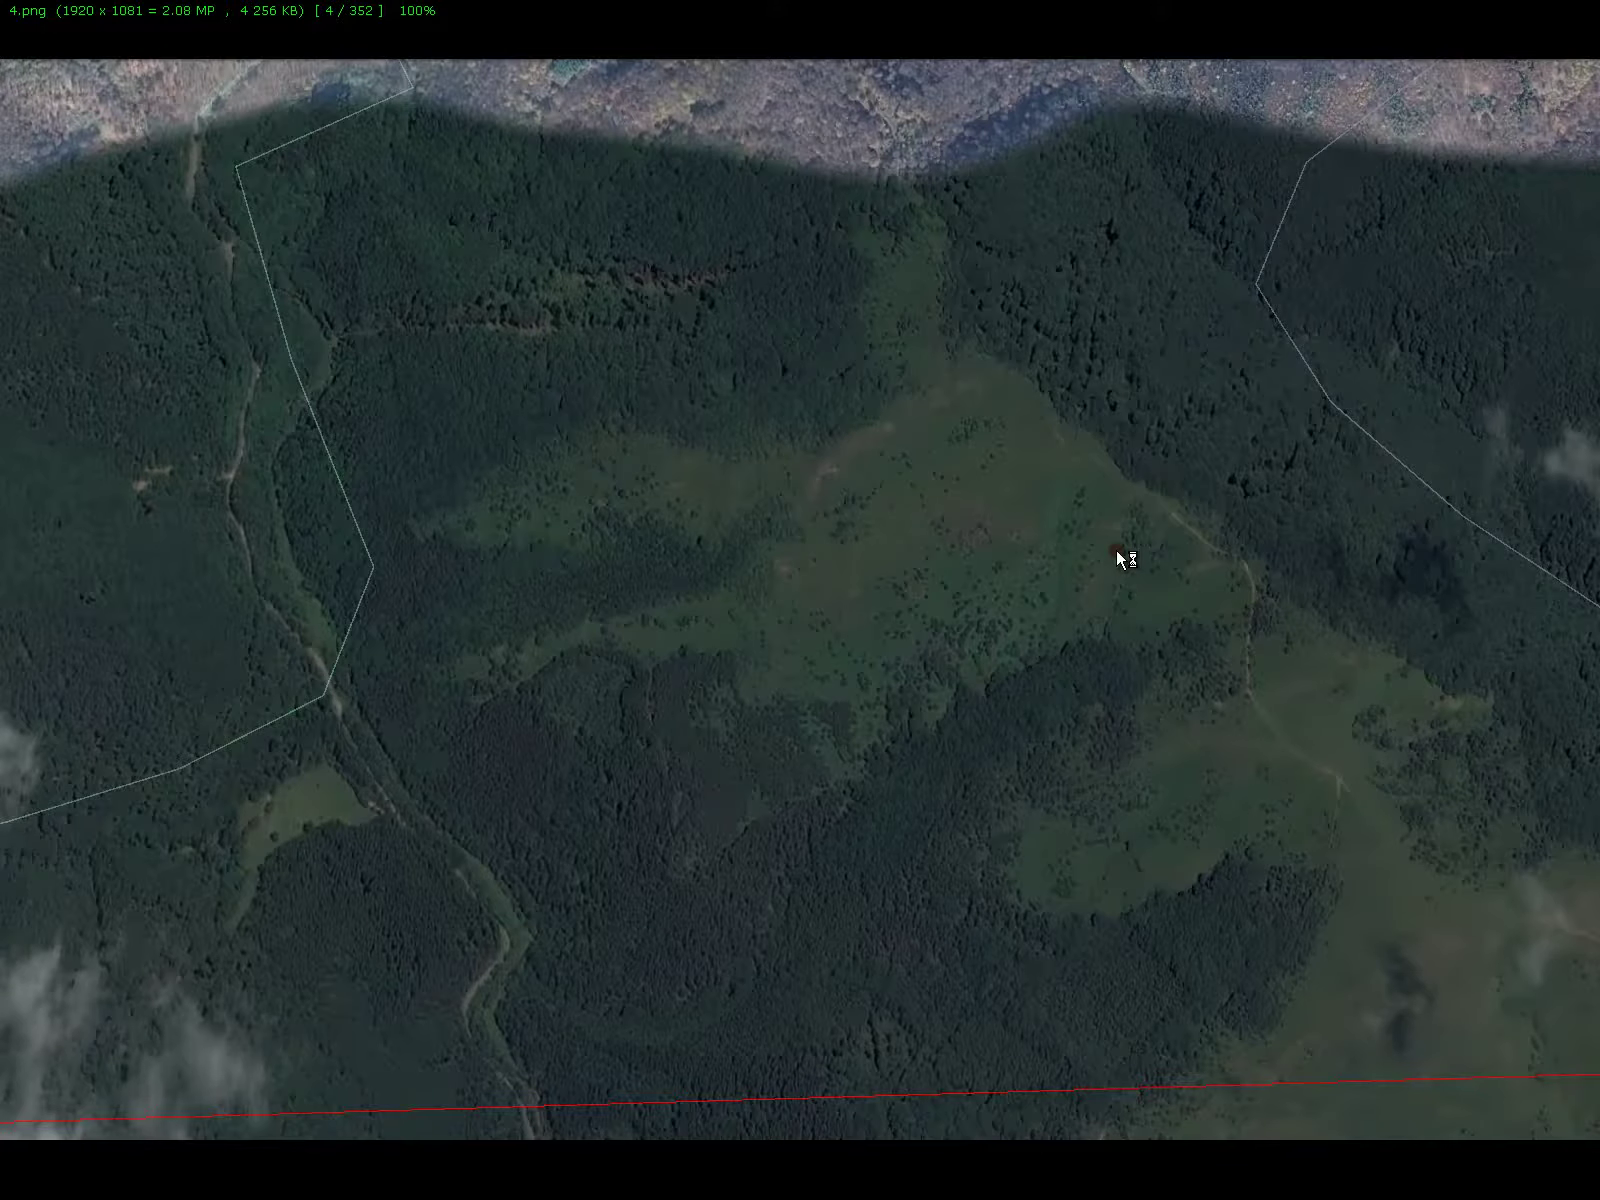
key(Right)
key(Right)
key(Right)
key(Right)
key(Right)
key(Right)
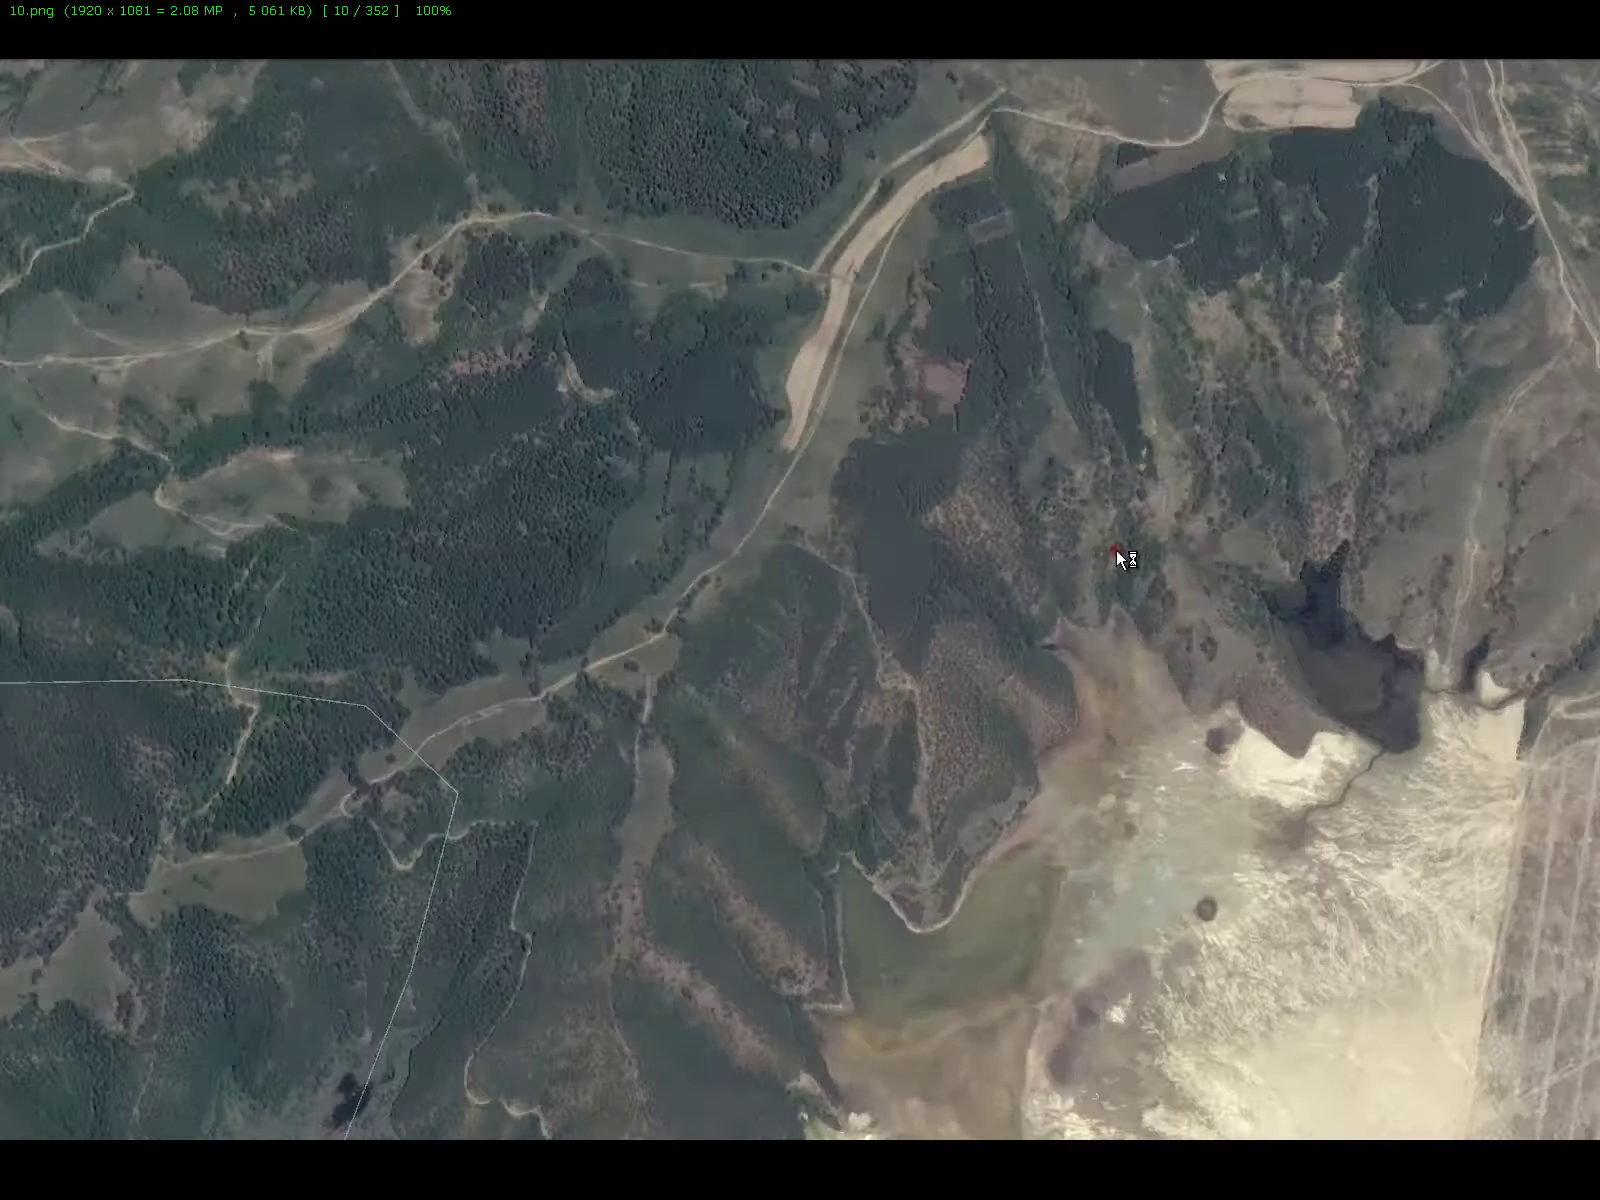
key(Right)
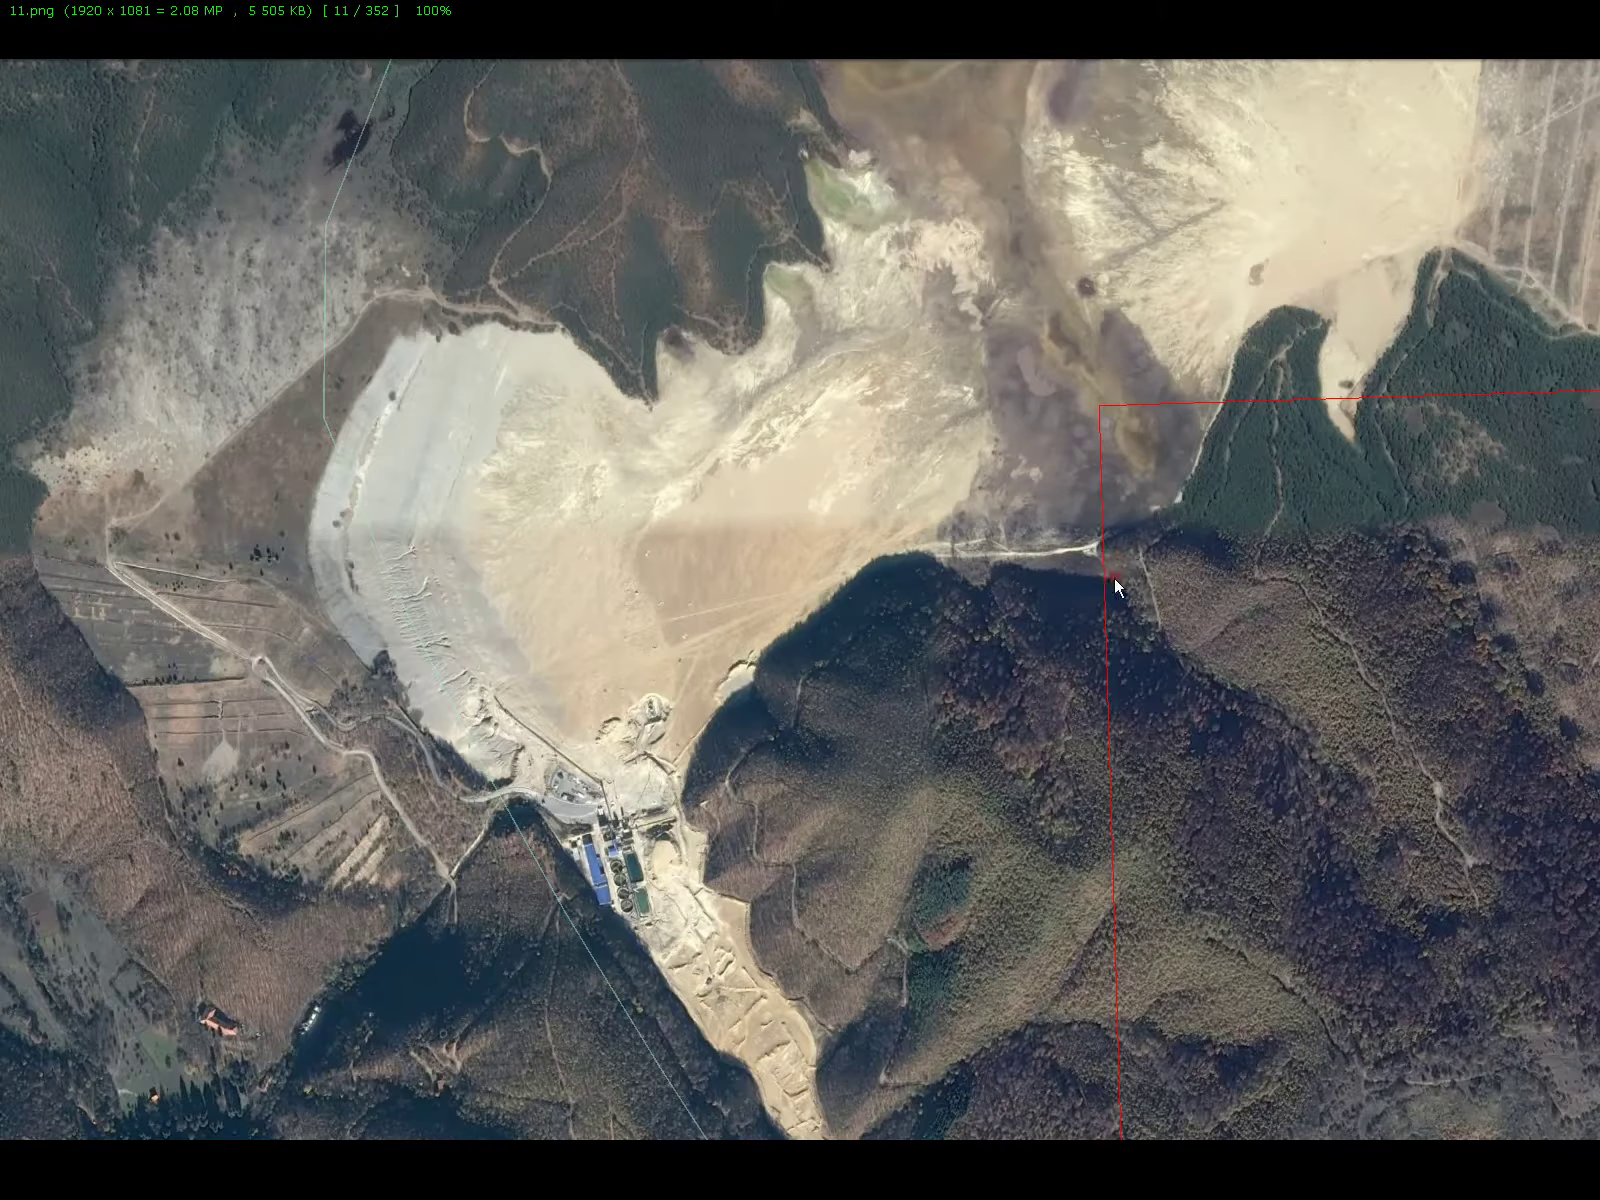
key(Escape)
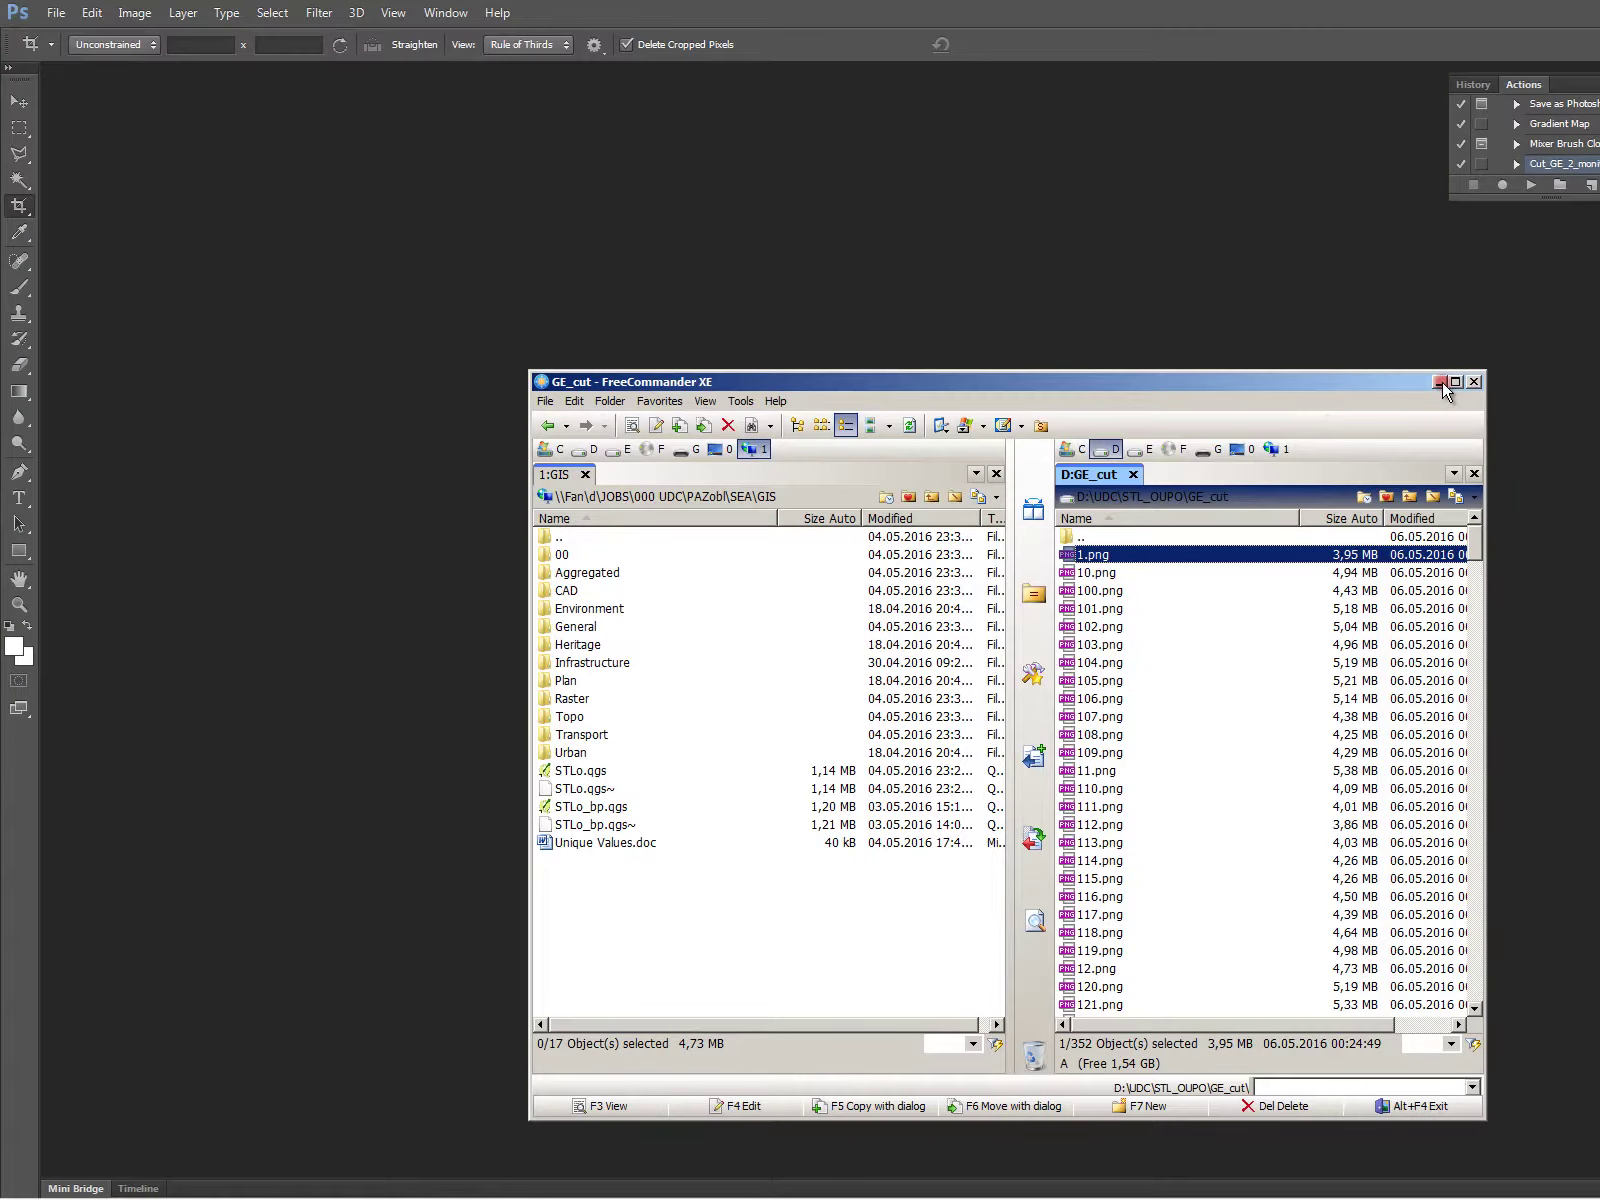
Attempt to delete the GE folder, then close the Paint program from the taskbar.
double_click(1108, 540)
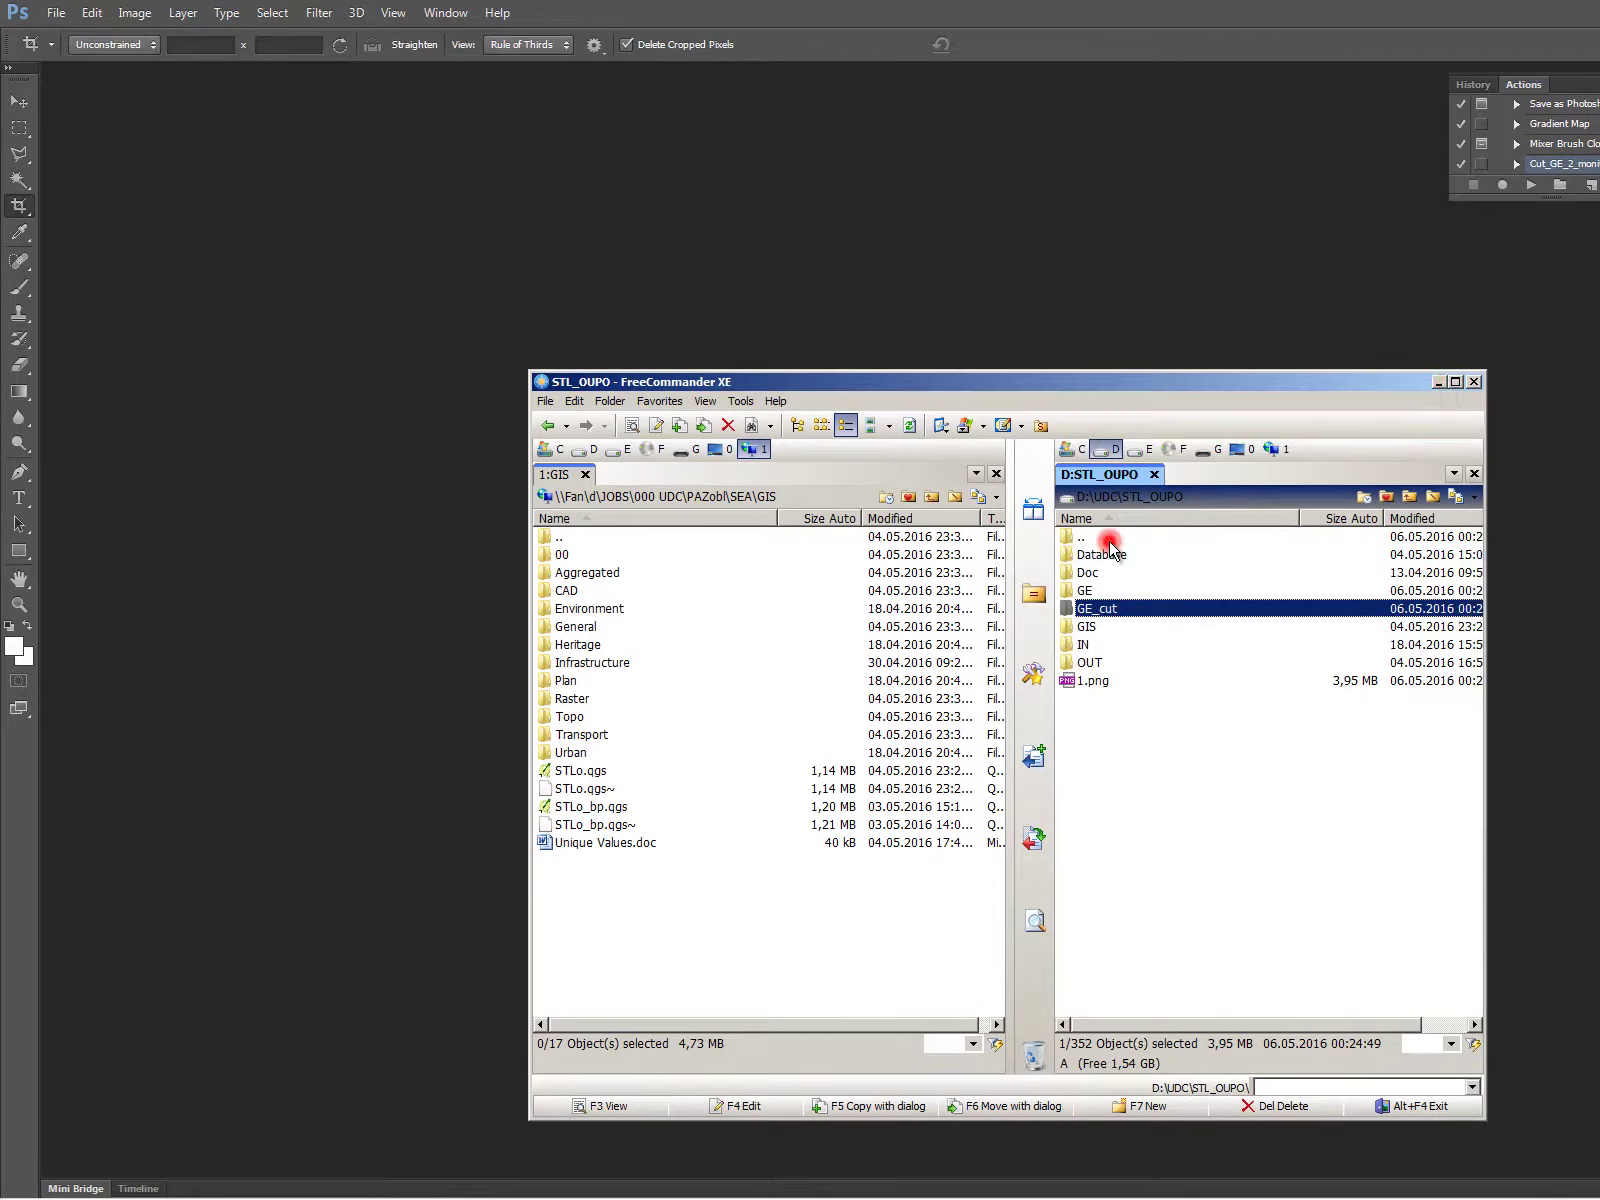
click(1112, 591)
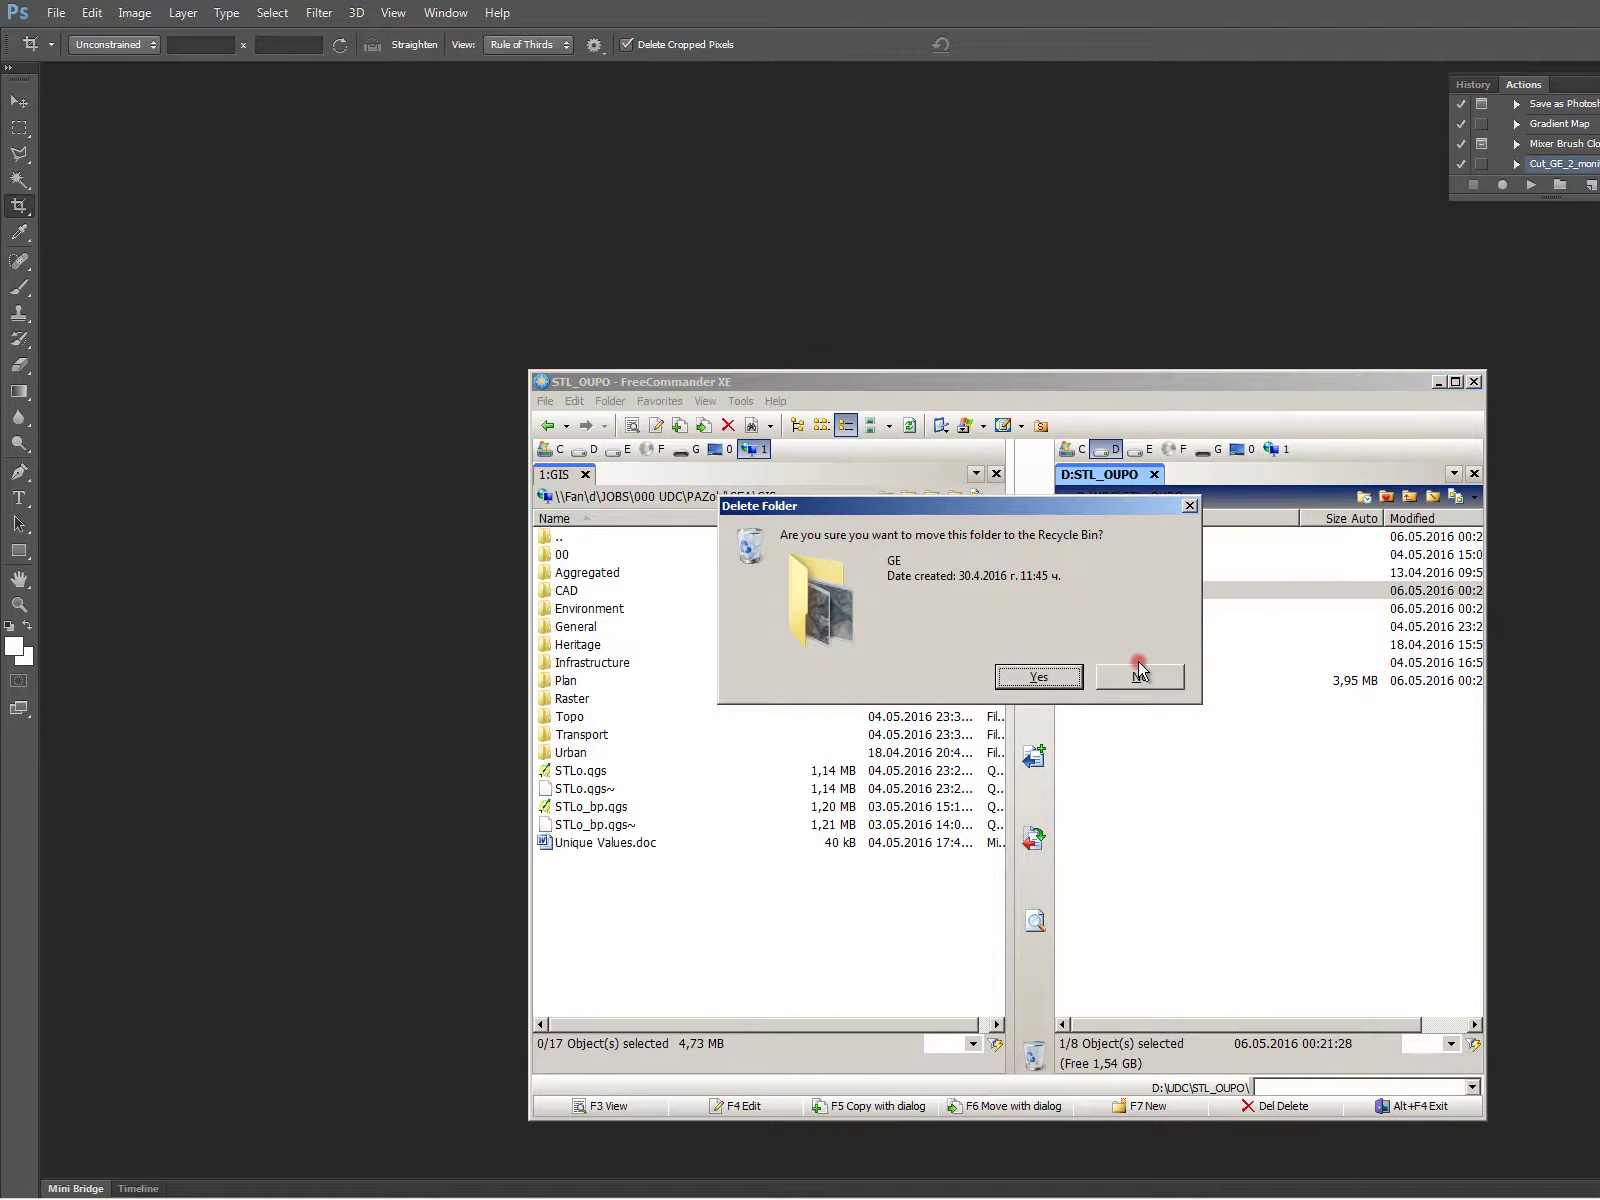
key(Return)
click(1148, 700)
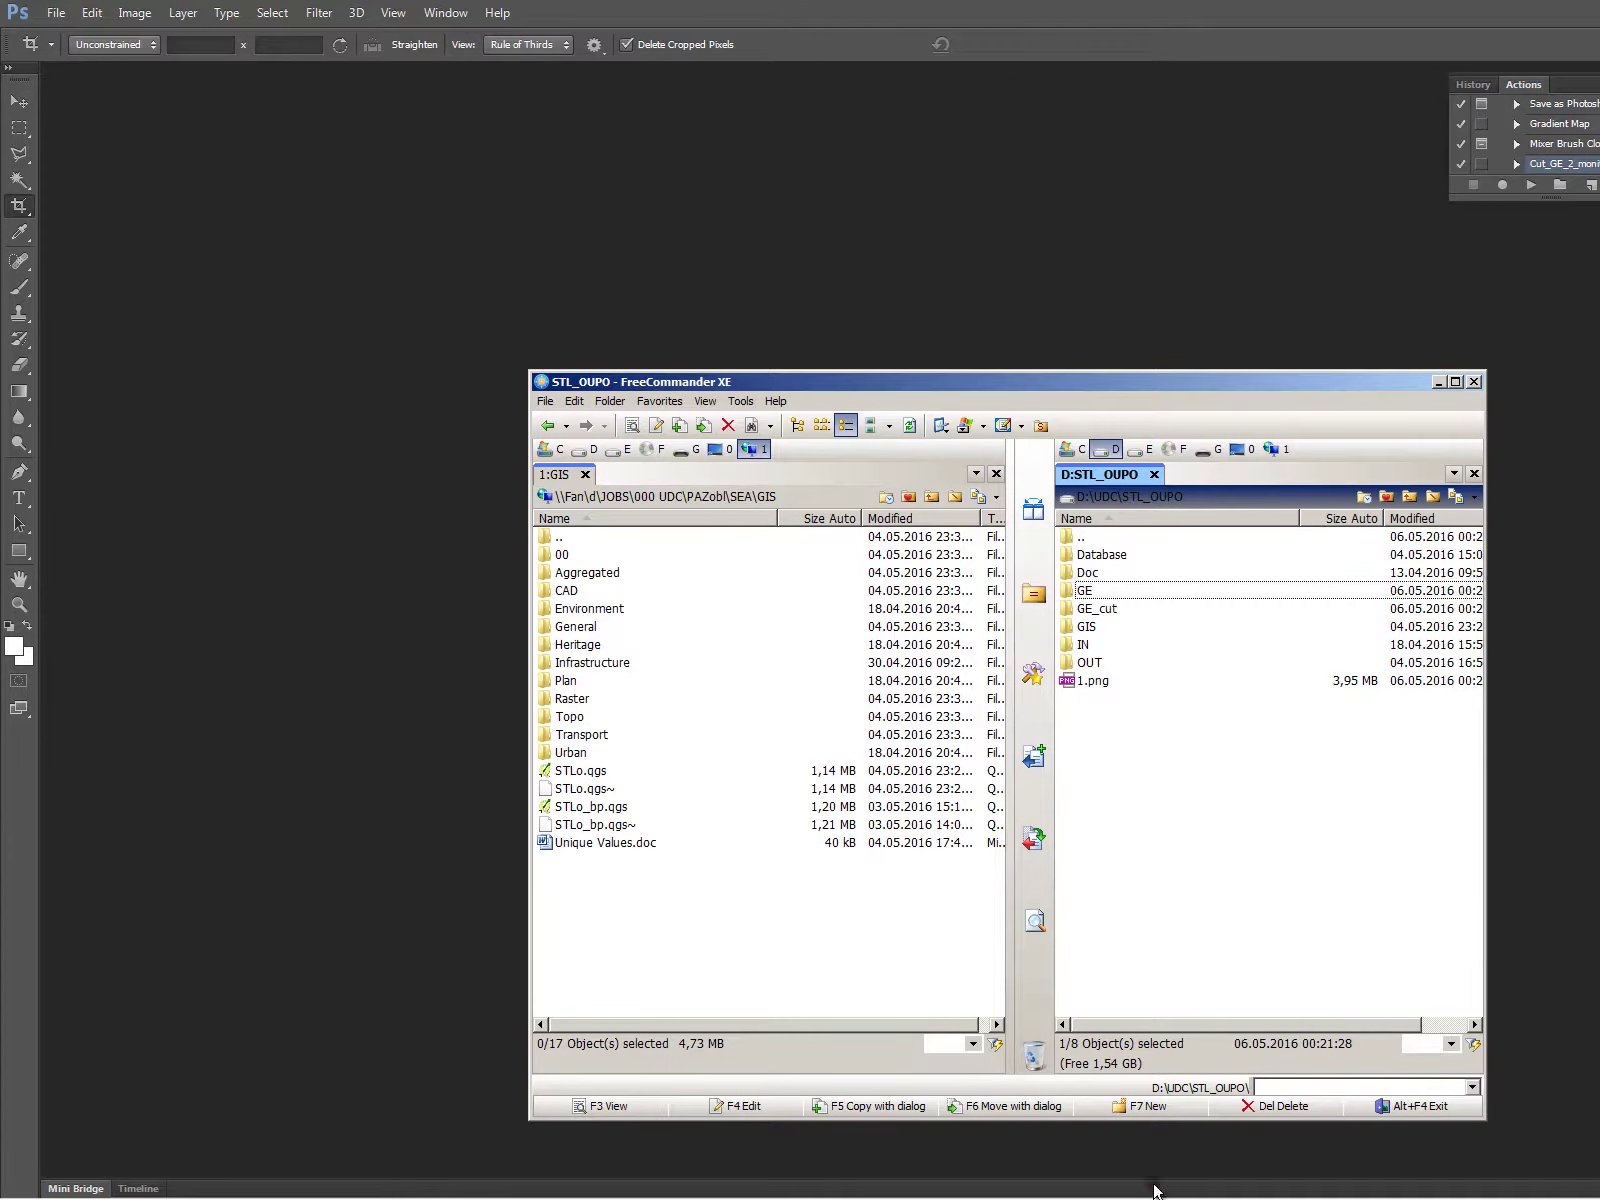
right_click(652, 1188)
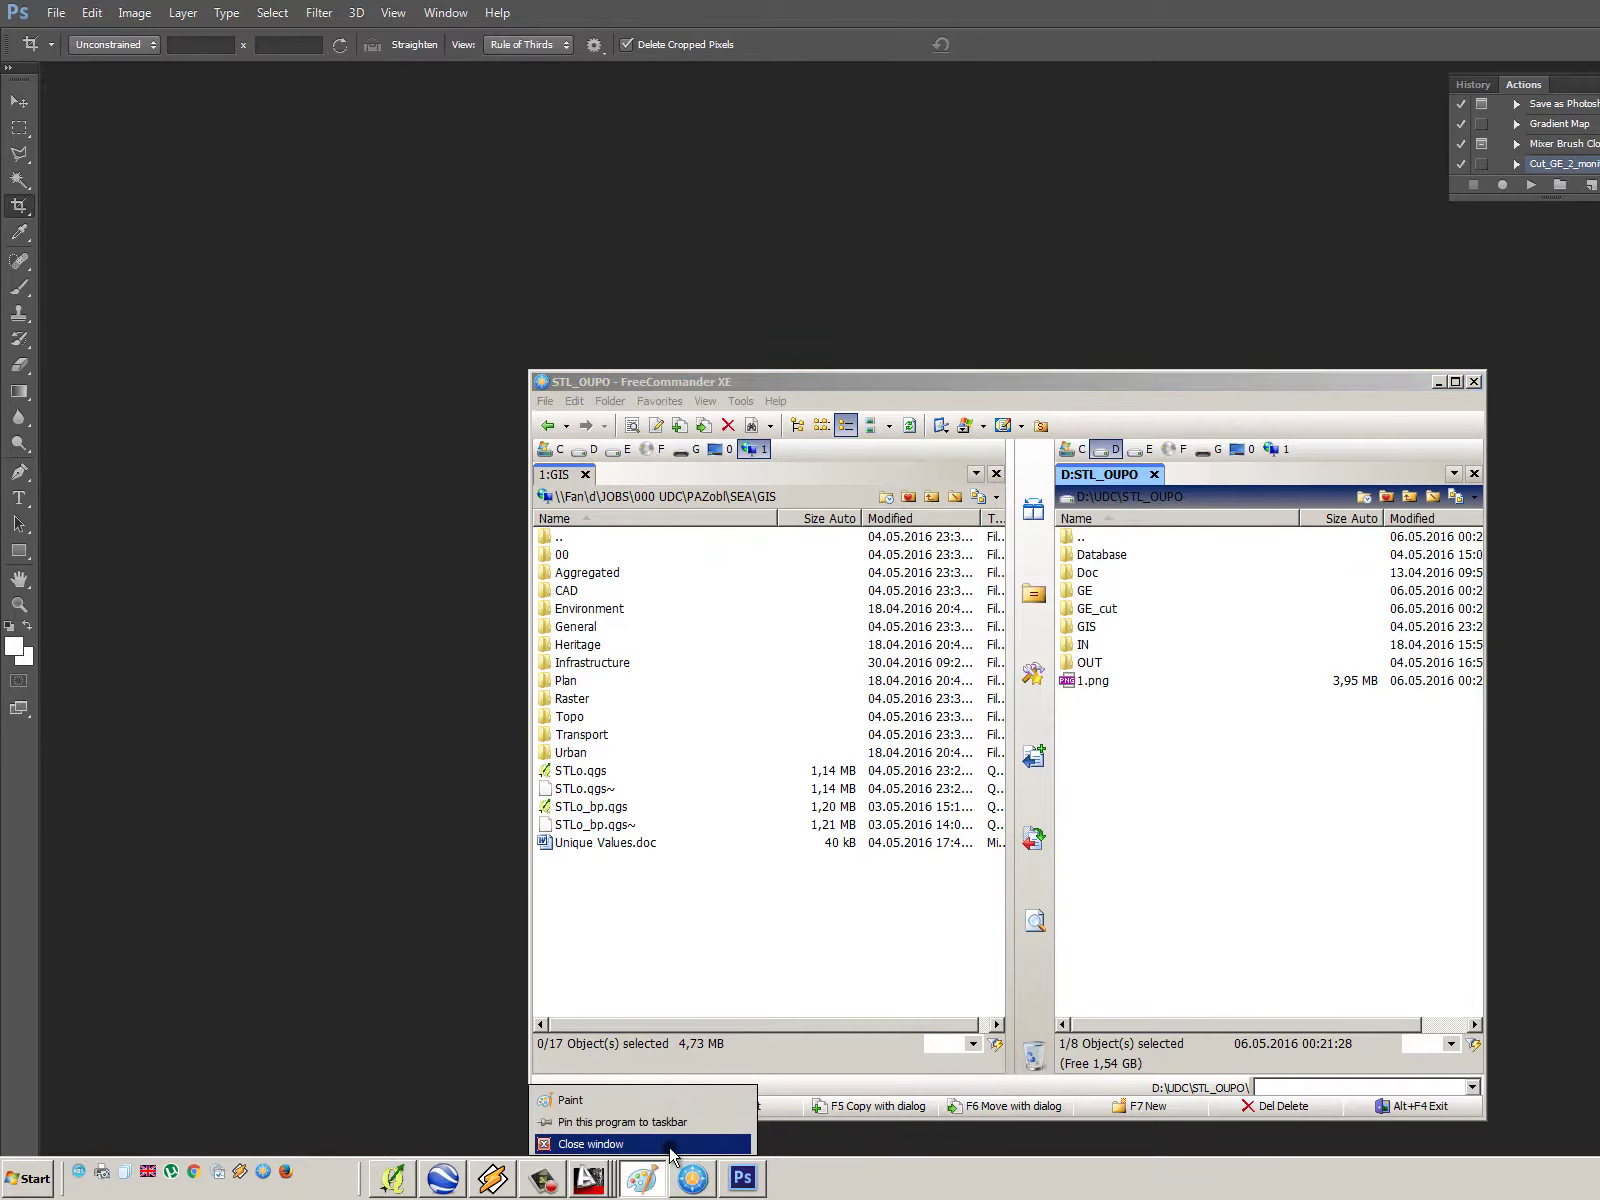
click(660, 1147)
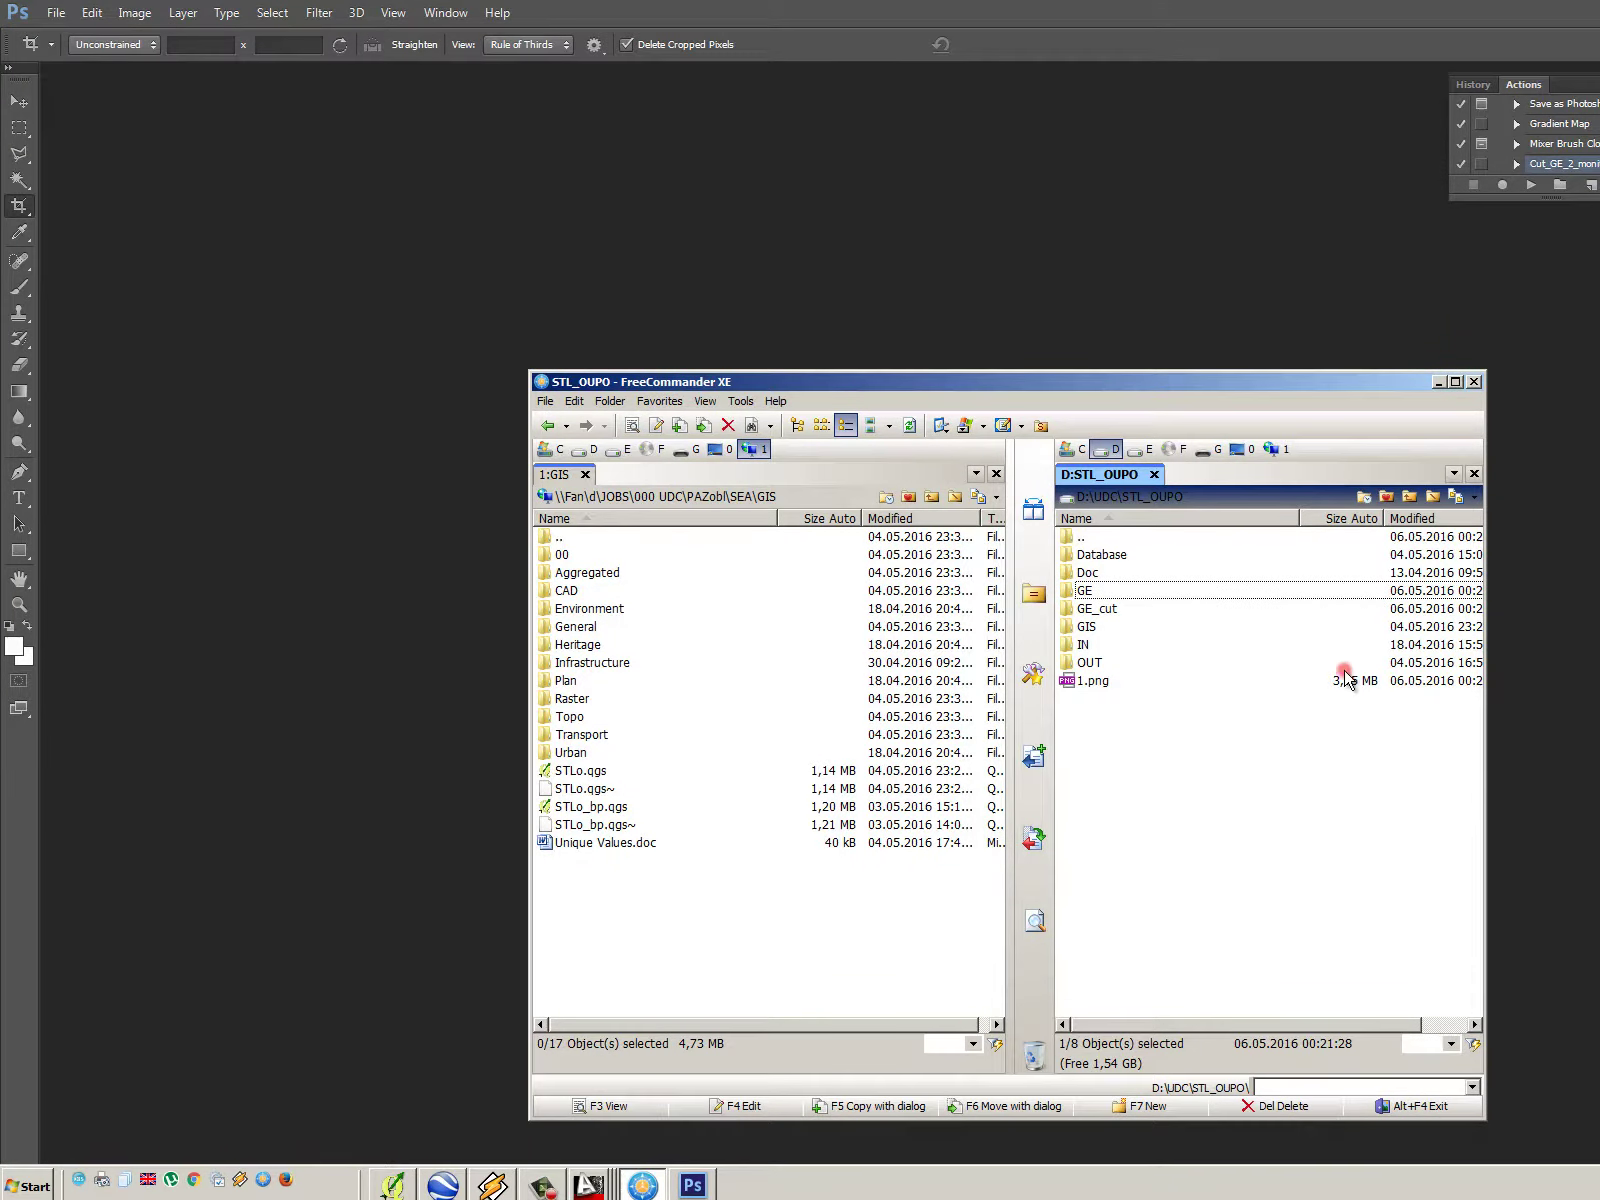
Delete the GE folder and the stray 1.png file from STL_OUPO.
click(1134, 592)
key(Delete)
key(Return)
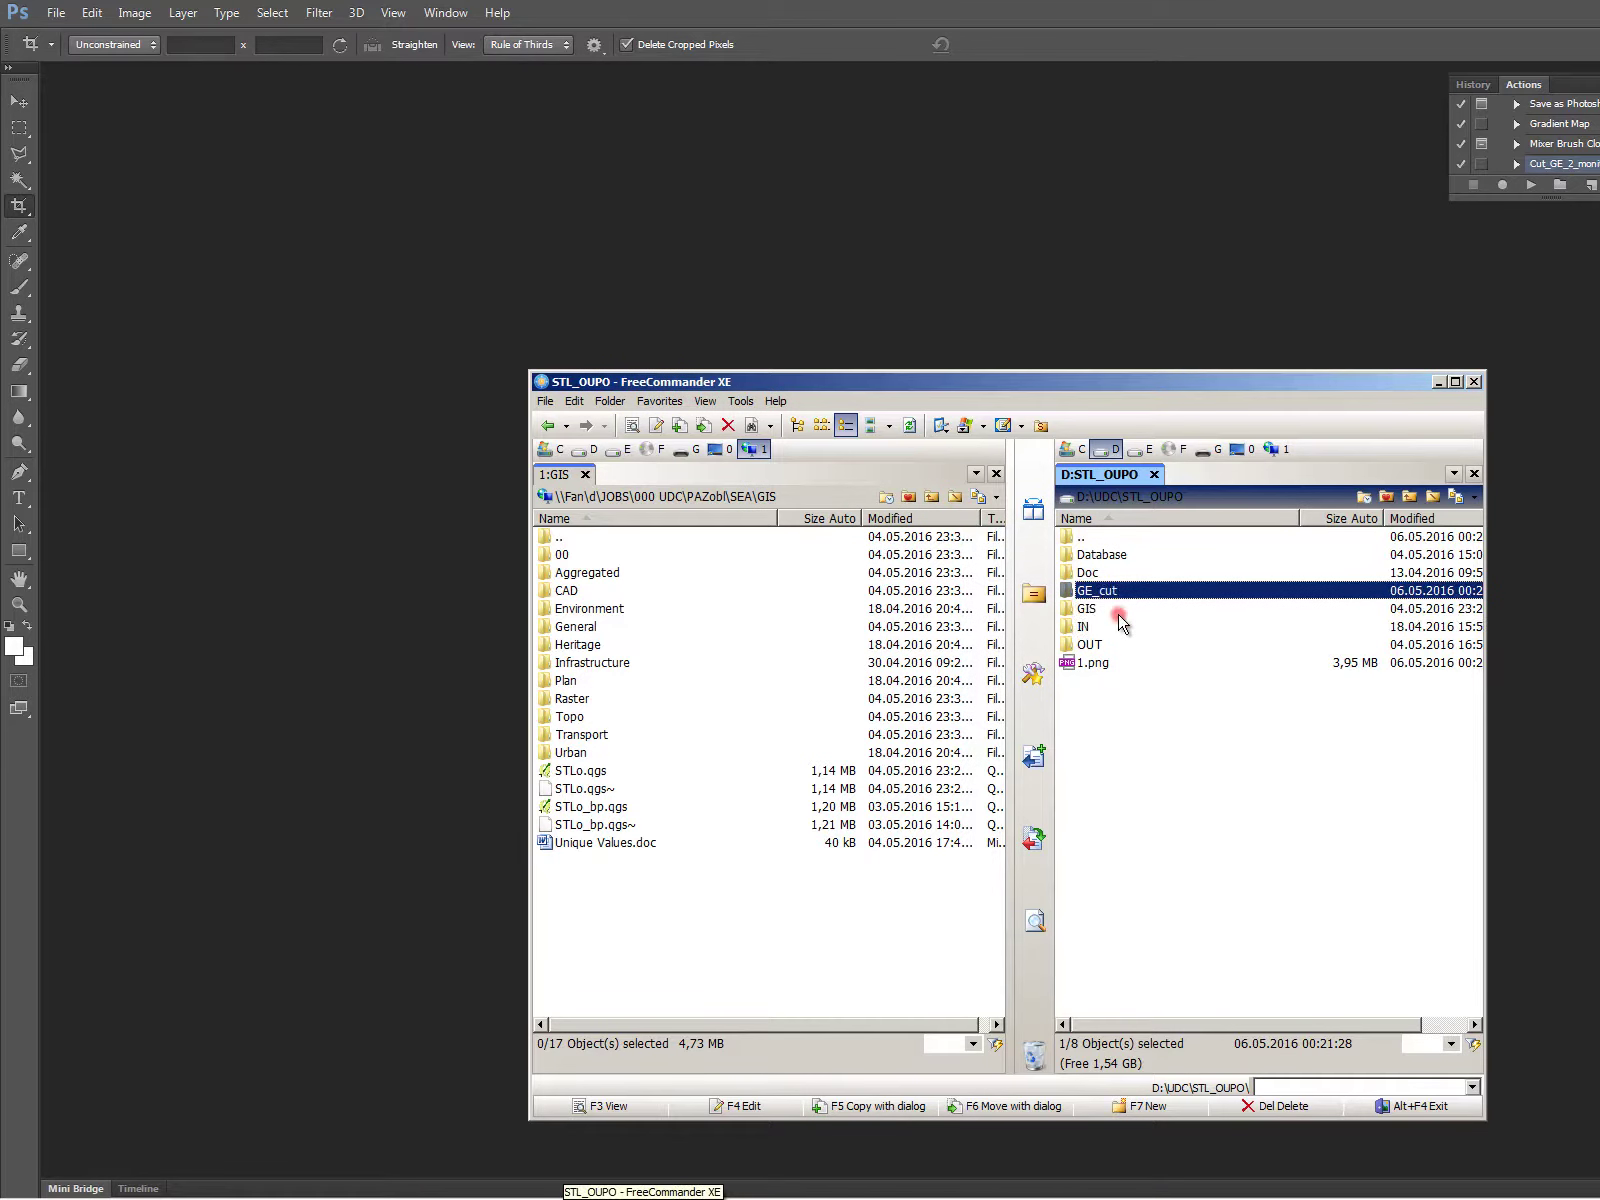
click(1093, 662)
key(Delete)
key(Return)
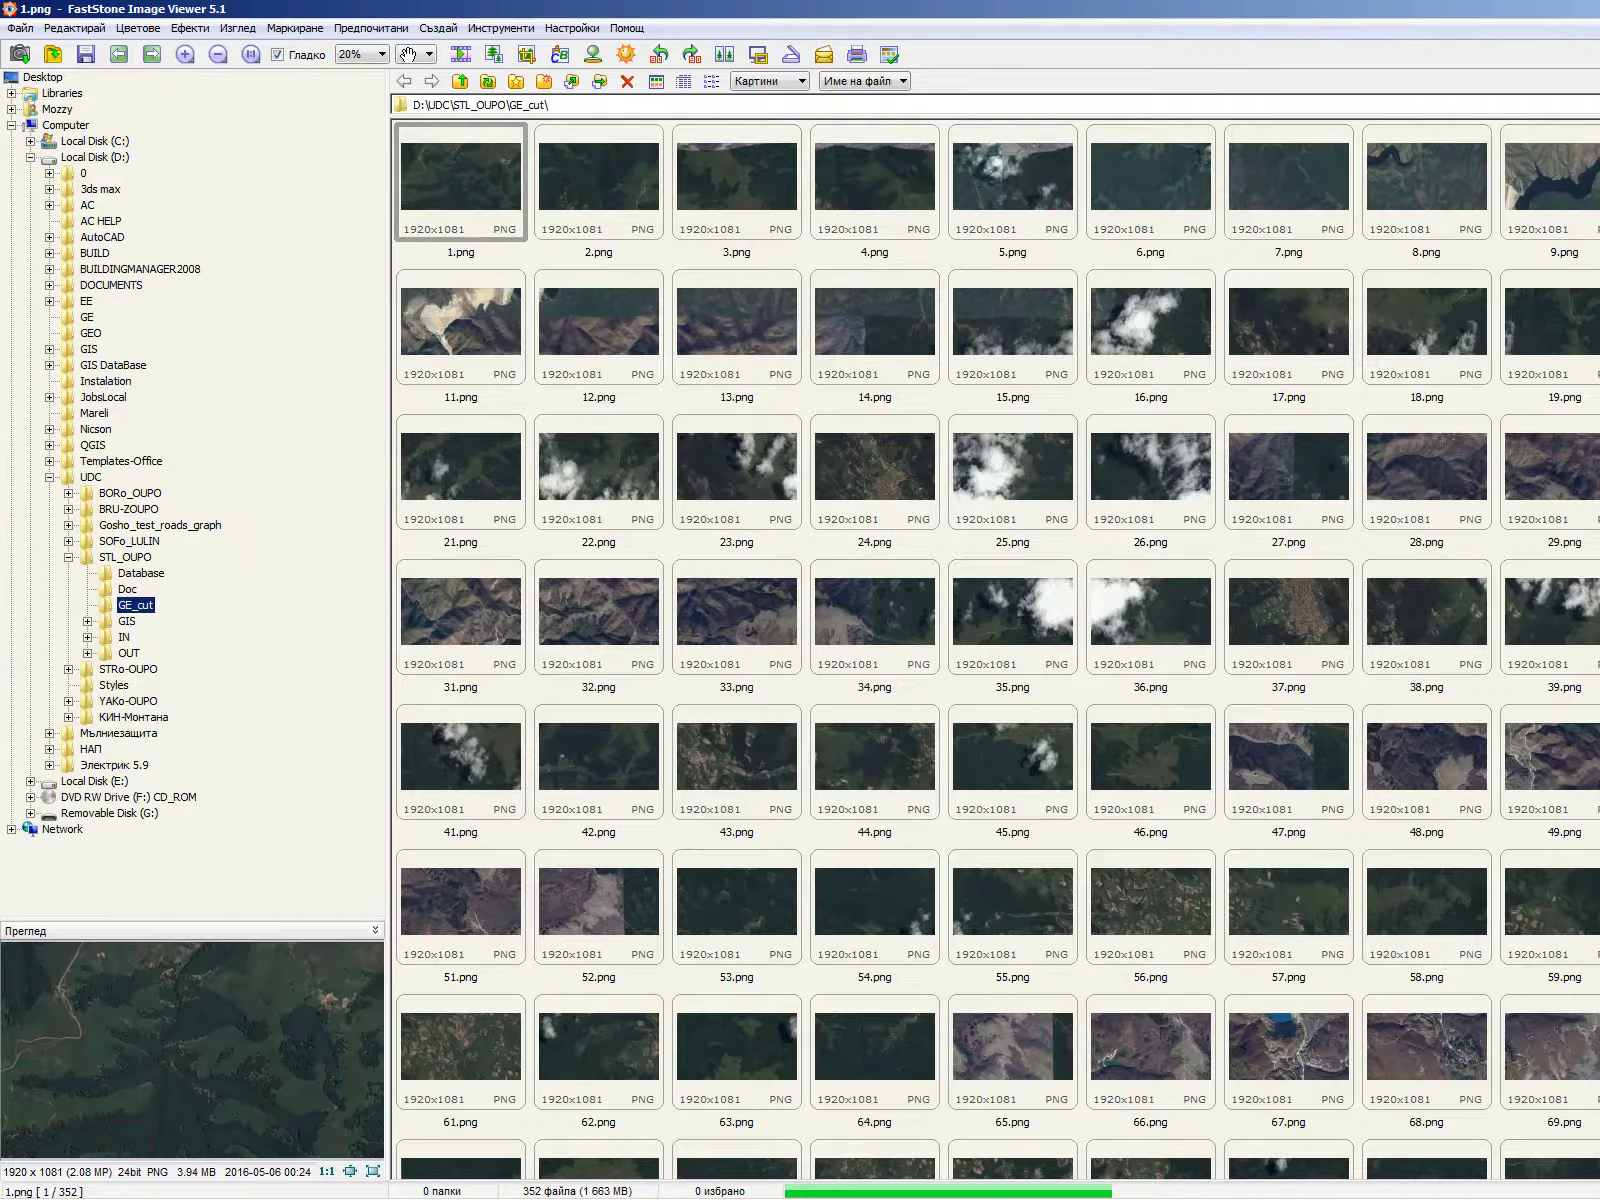
Create subfolders 1-25 and 26-50 in GE_cut.
key(F7)
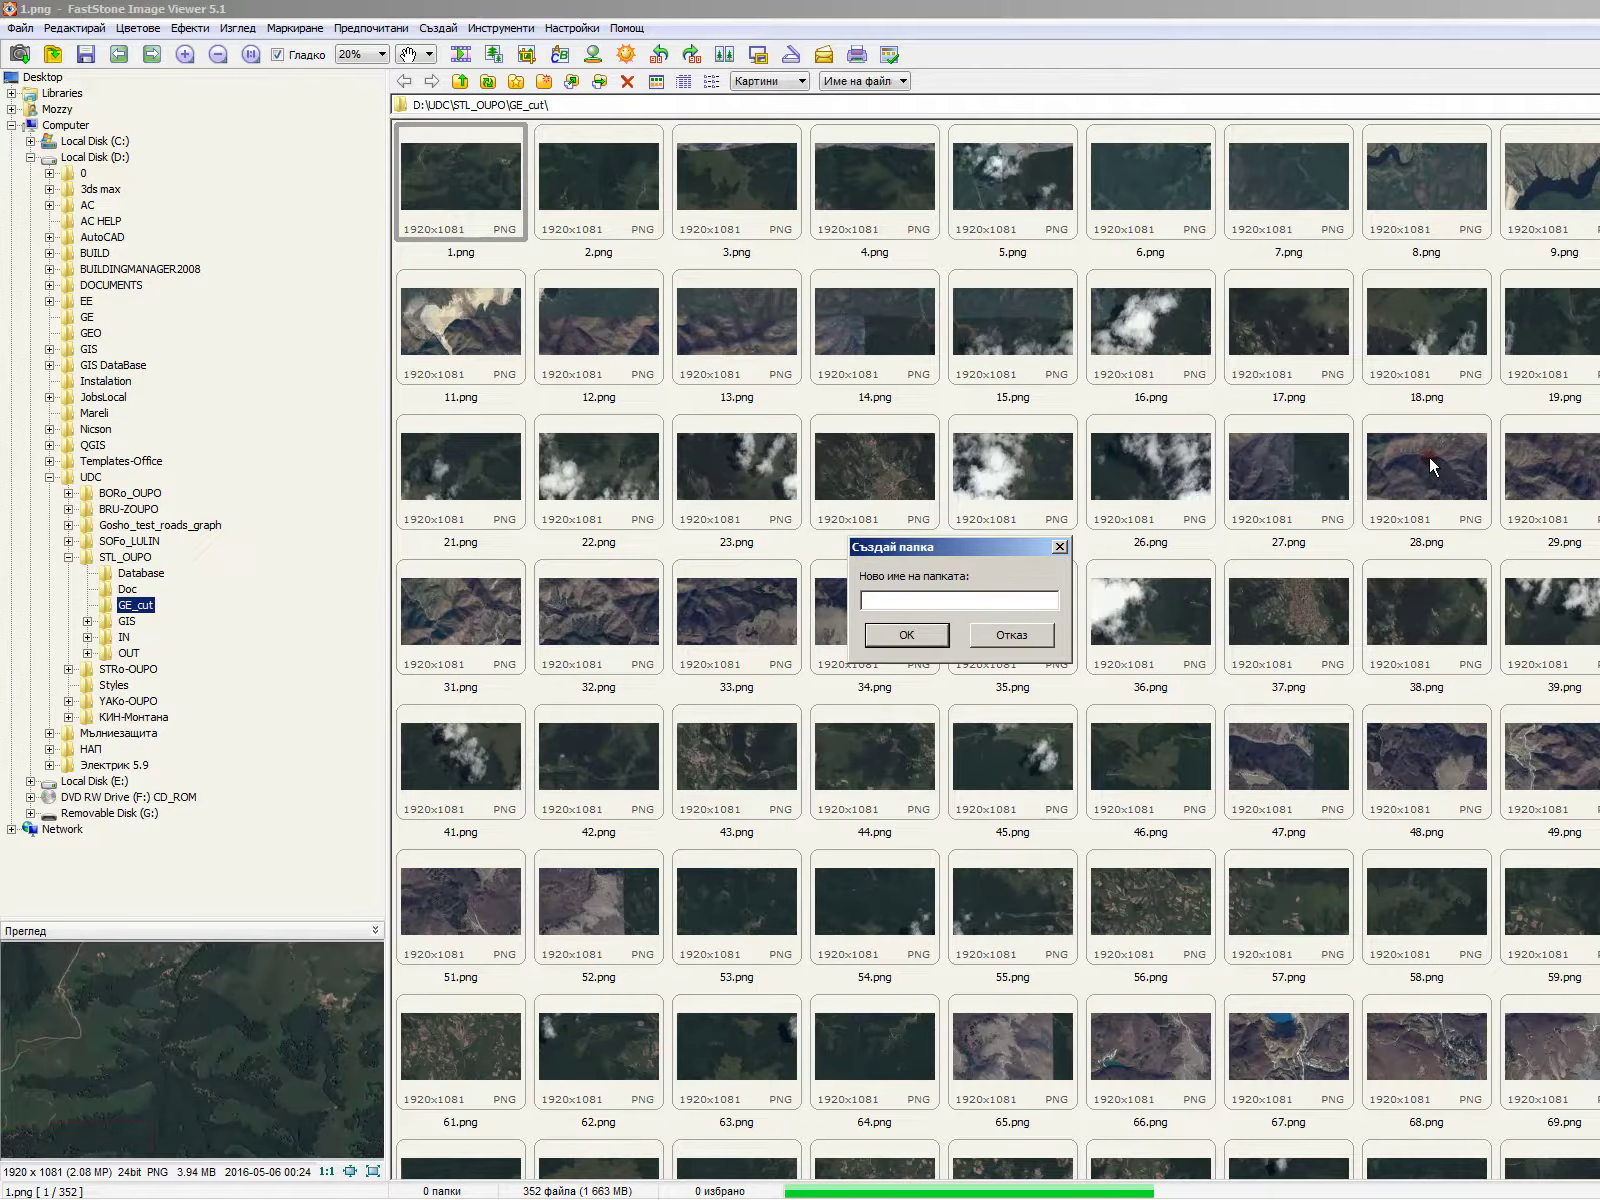
key(Return)
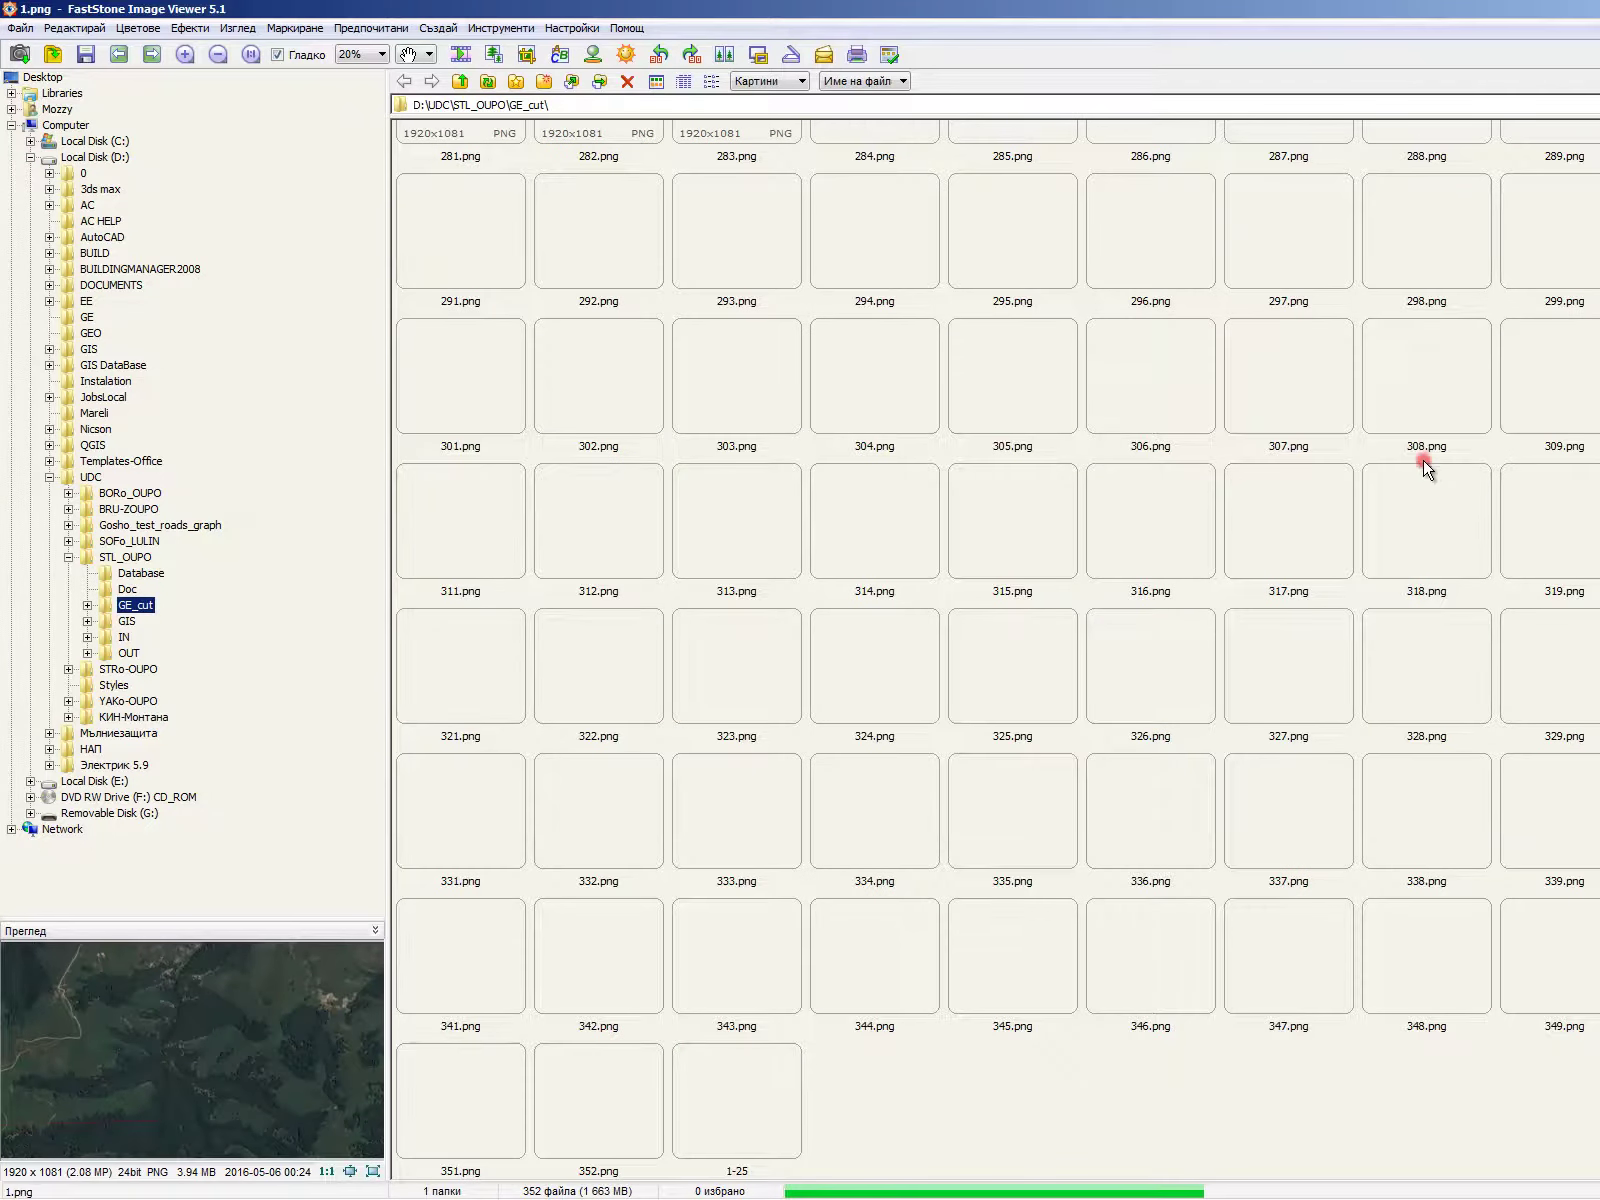
right_click(972, 1107)
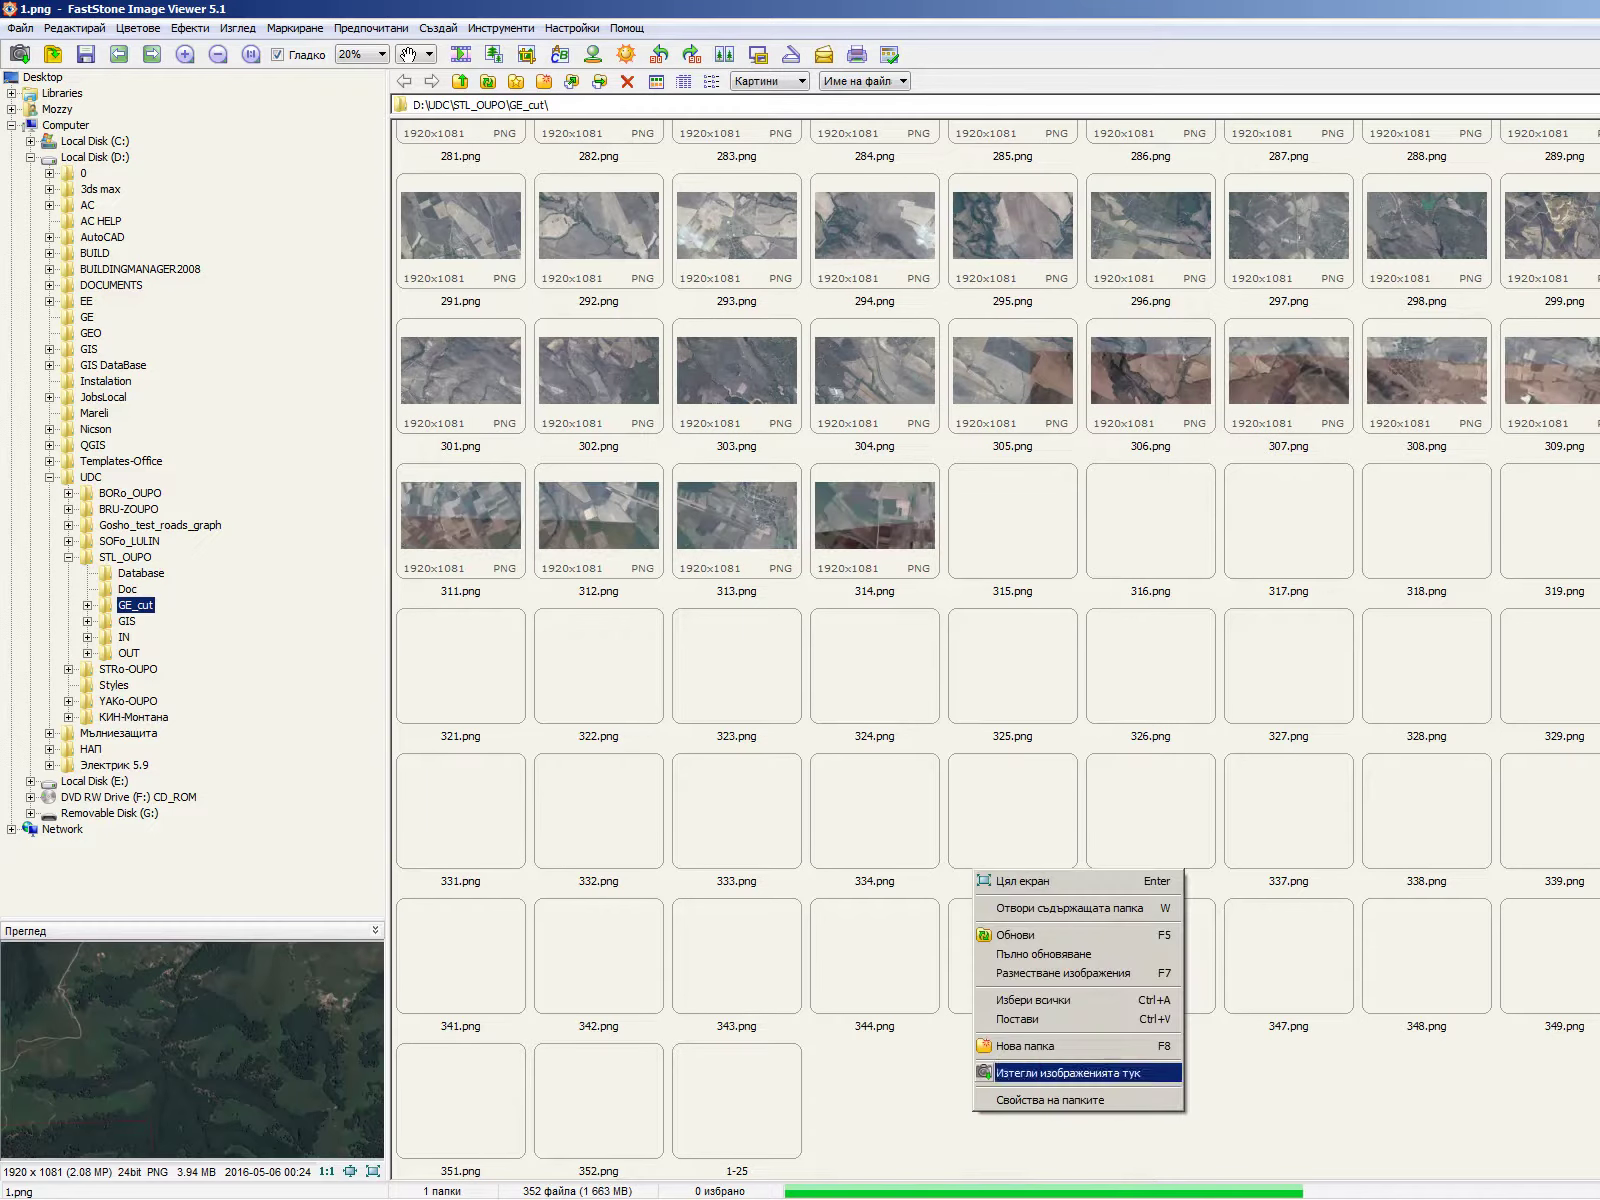
click(1102, 1046)
text(26-50)
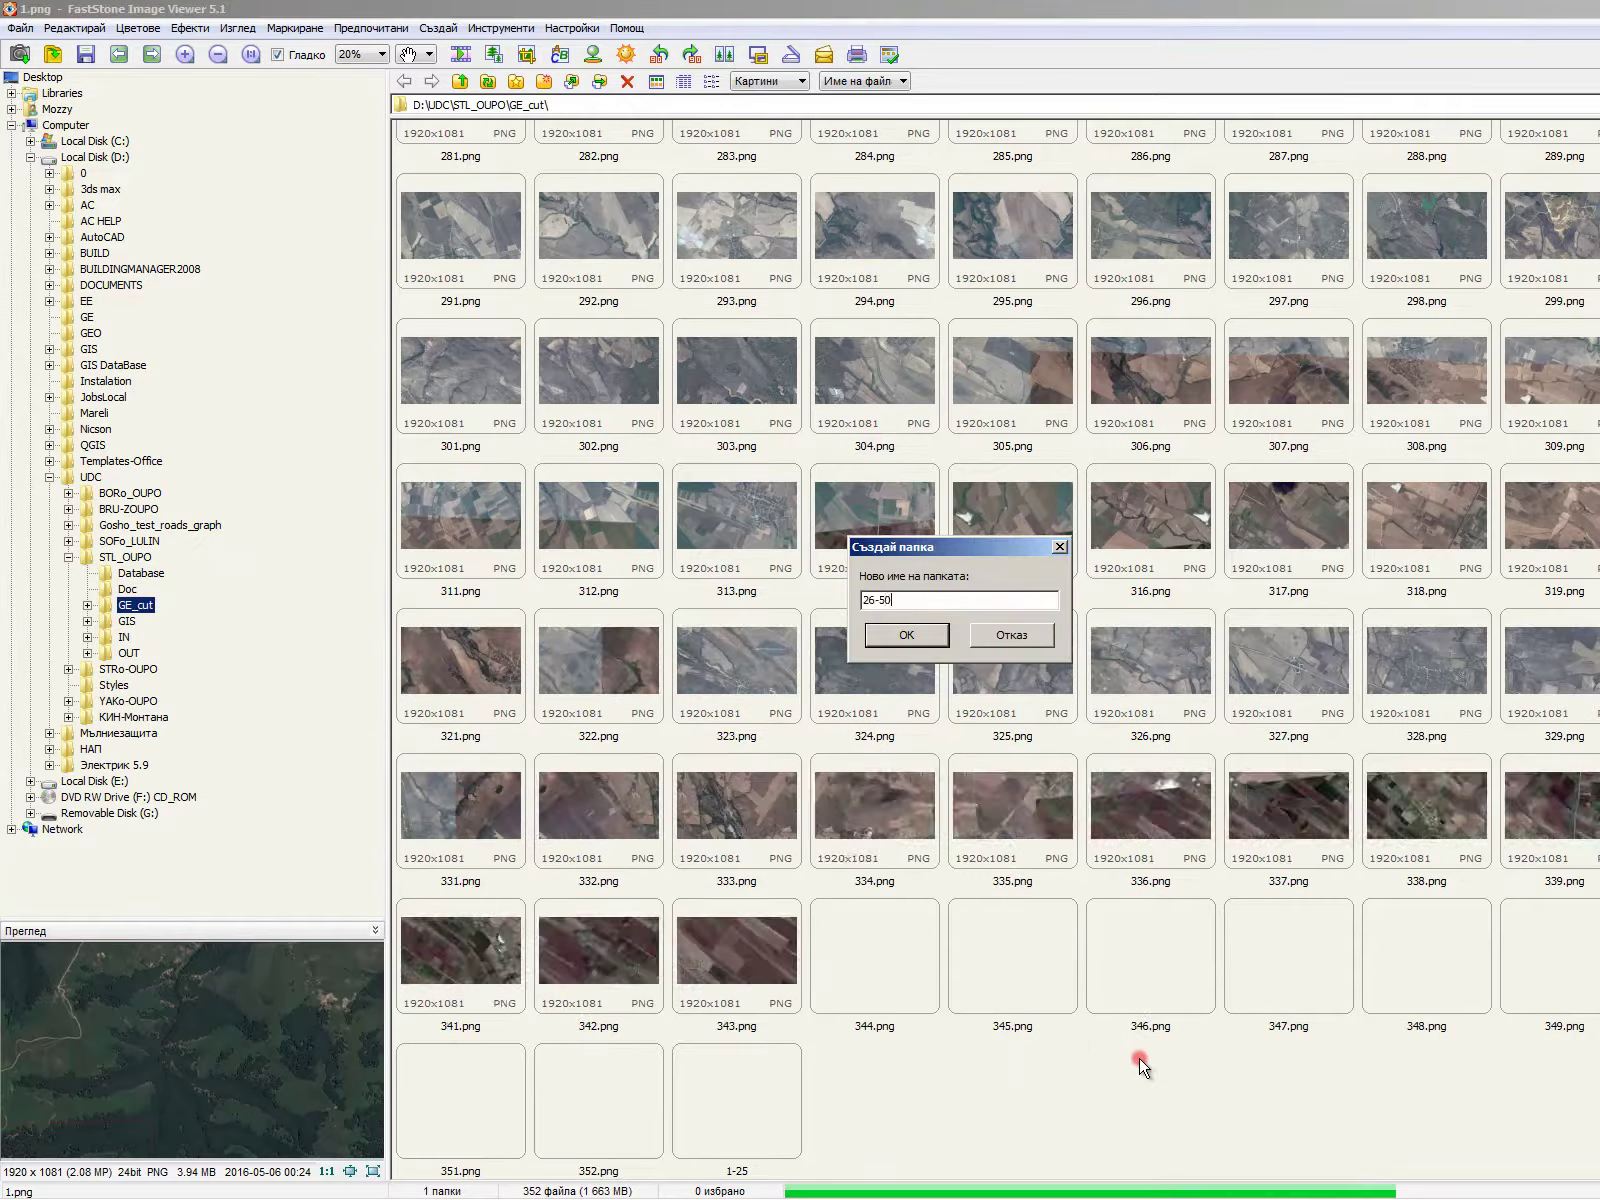
key(Return)
Create subfolders 51-75, 76-100 and 101-125.
right_click(1088, 1103)
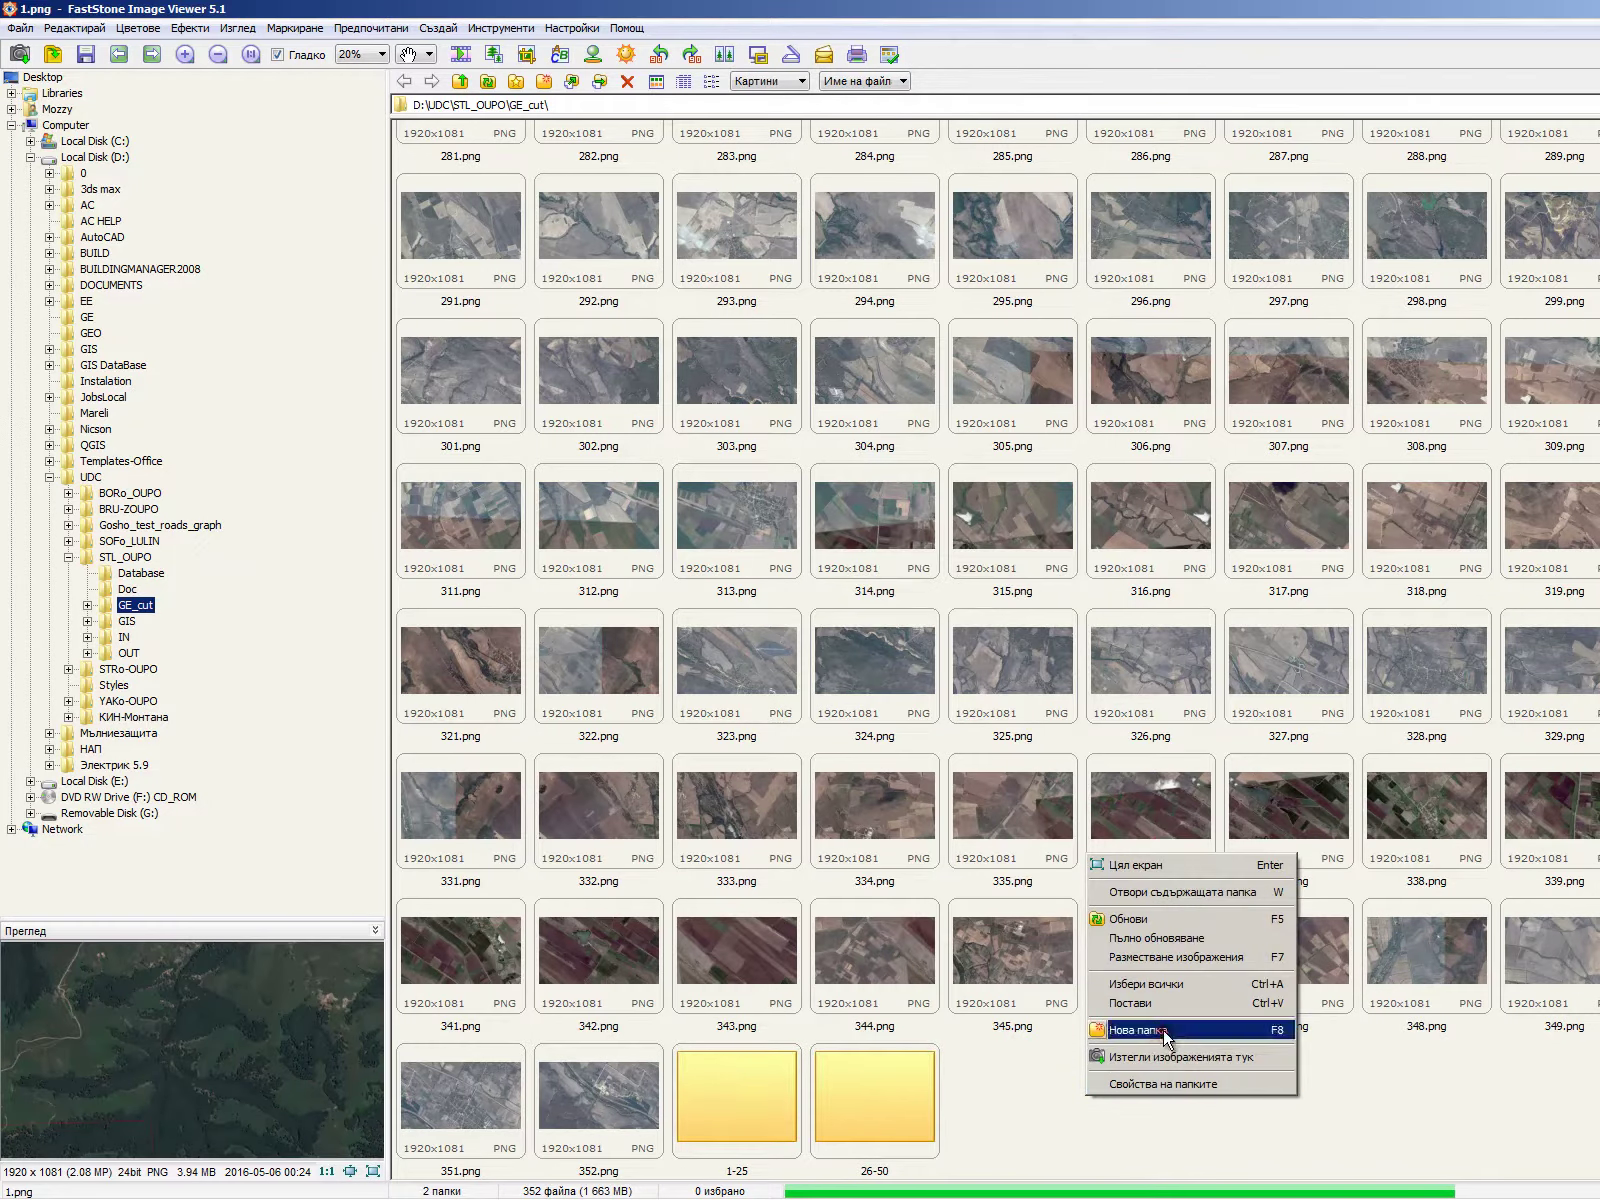
click(1162, 1029)
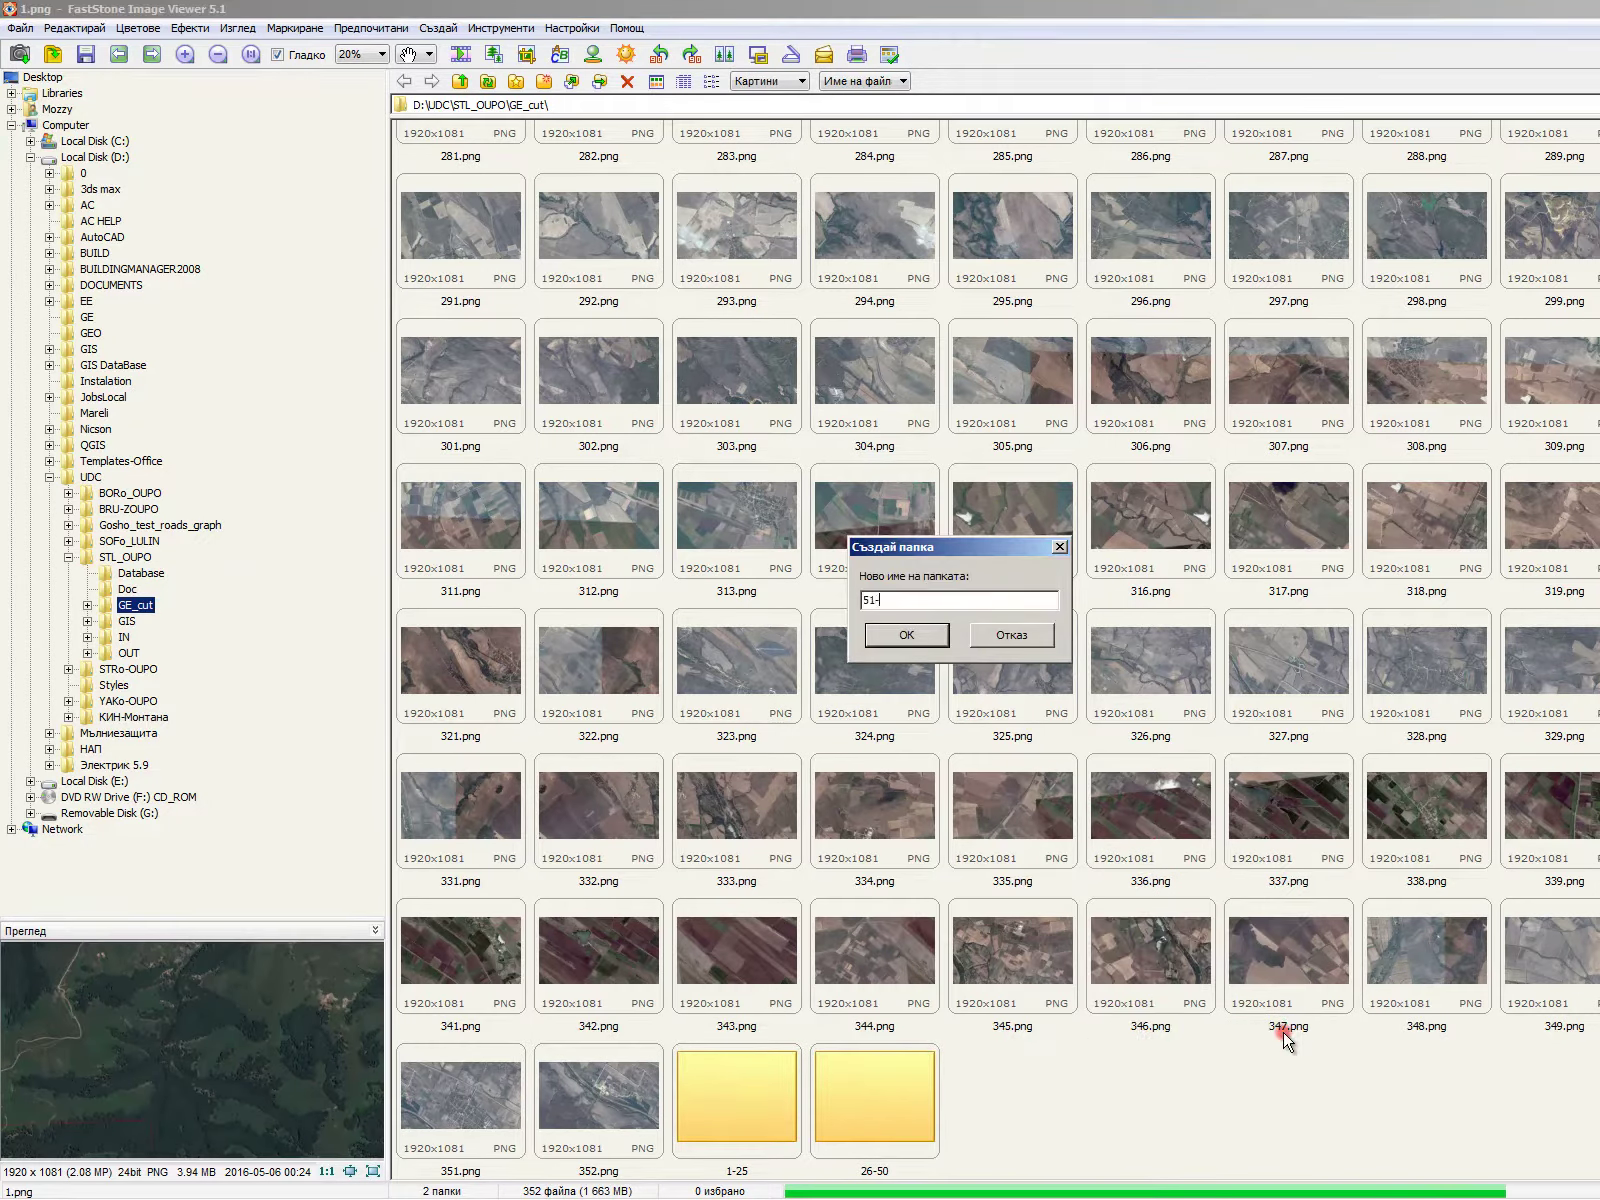
text(5)
key(Return)
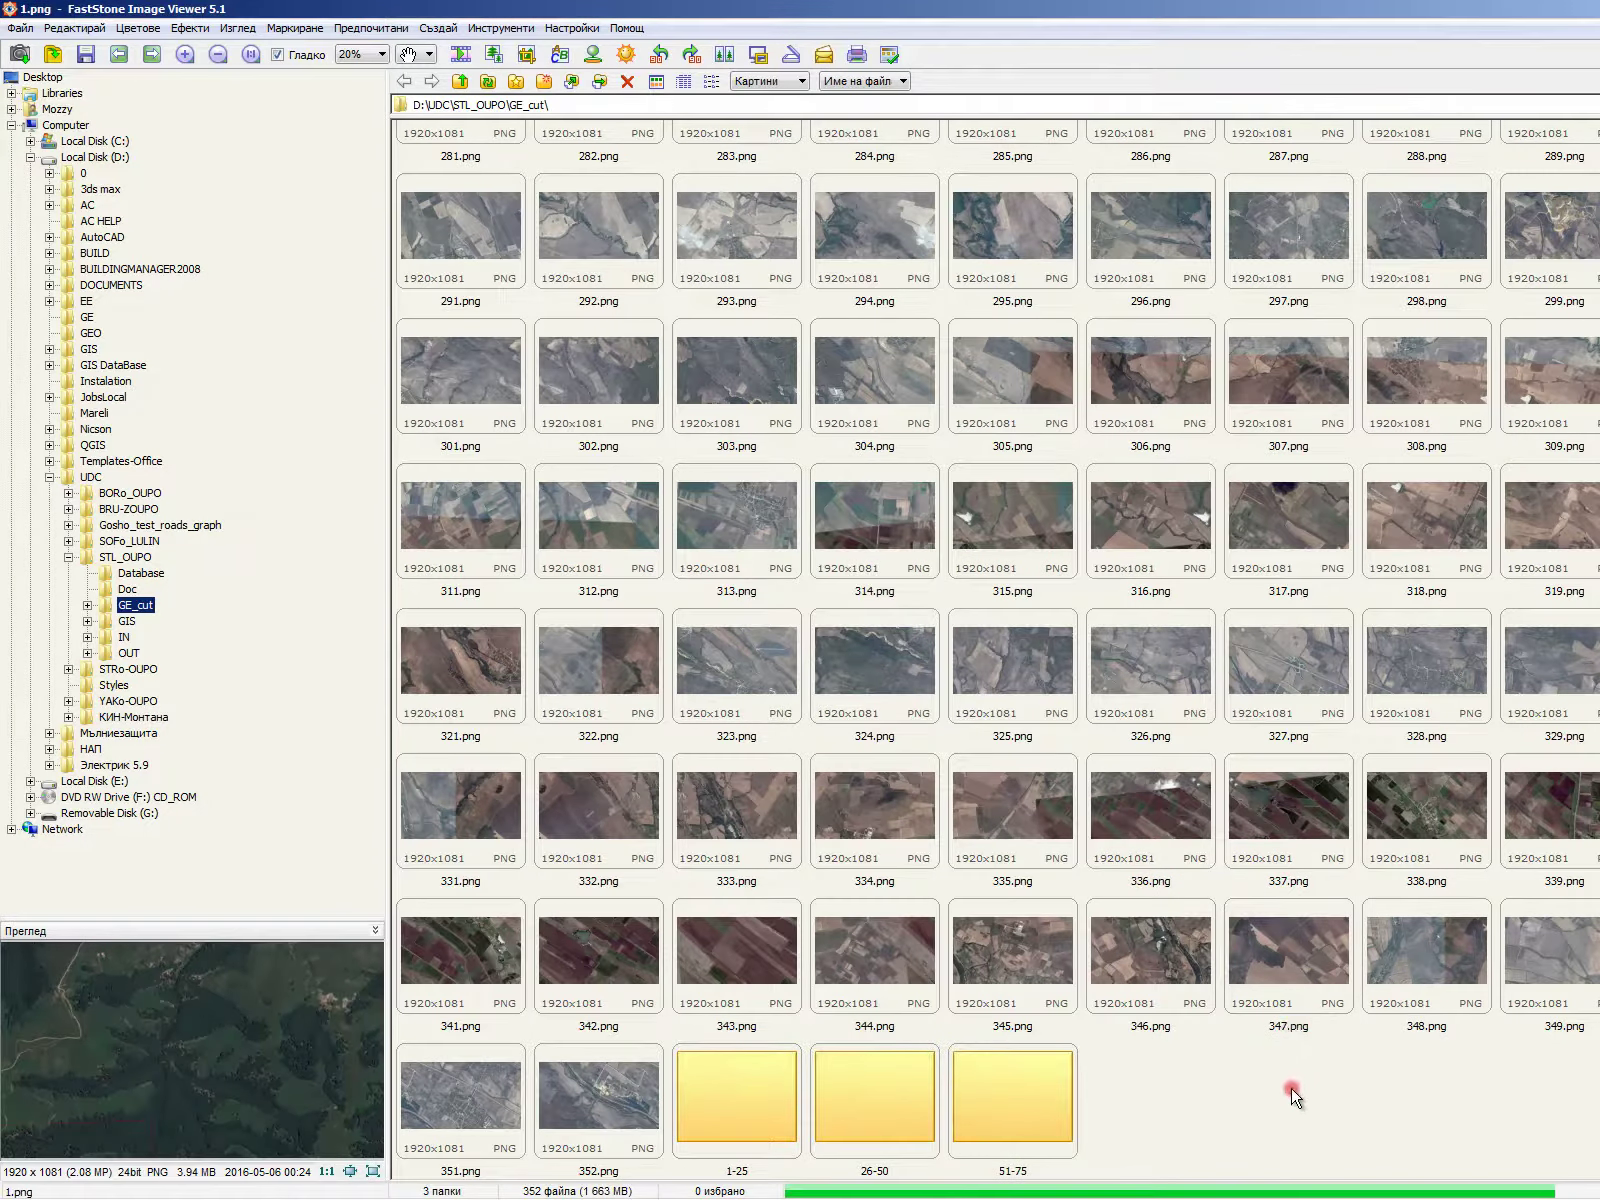
right_click(1286, 1084)
click(1356, 1028)
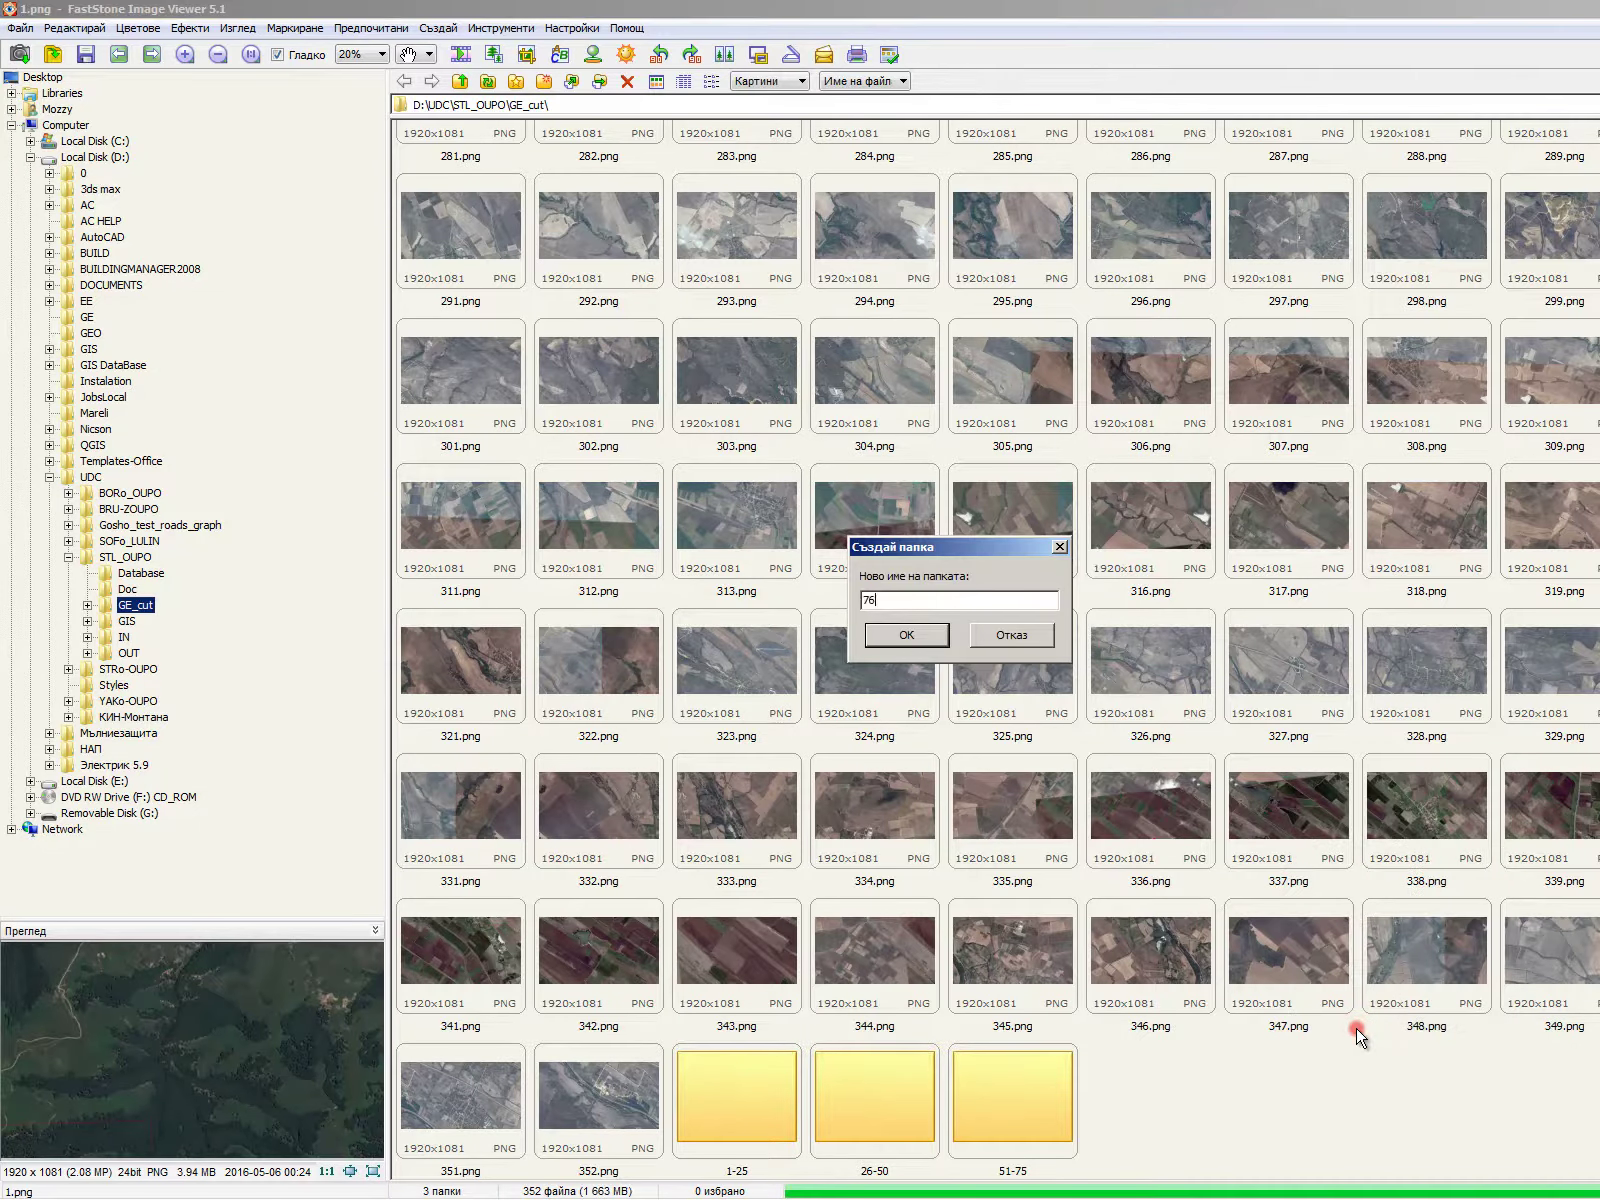
text(0)
key(Return)
right_click(1382, 1090)
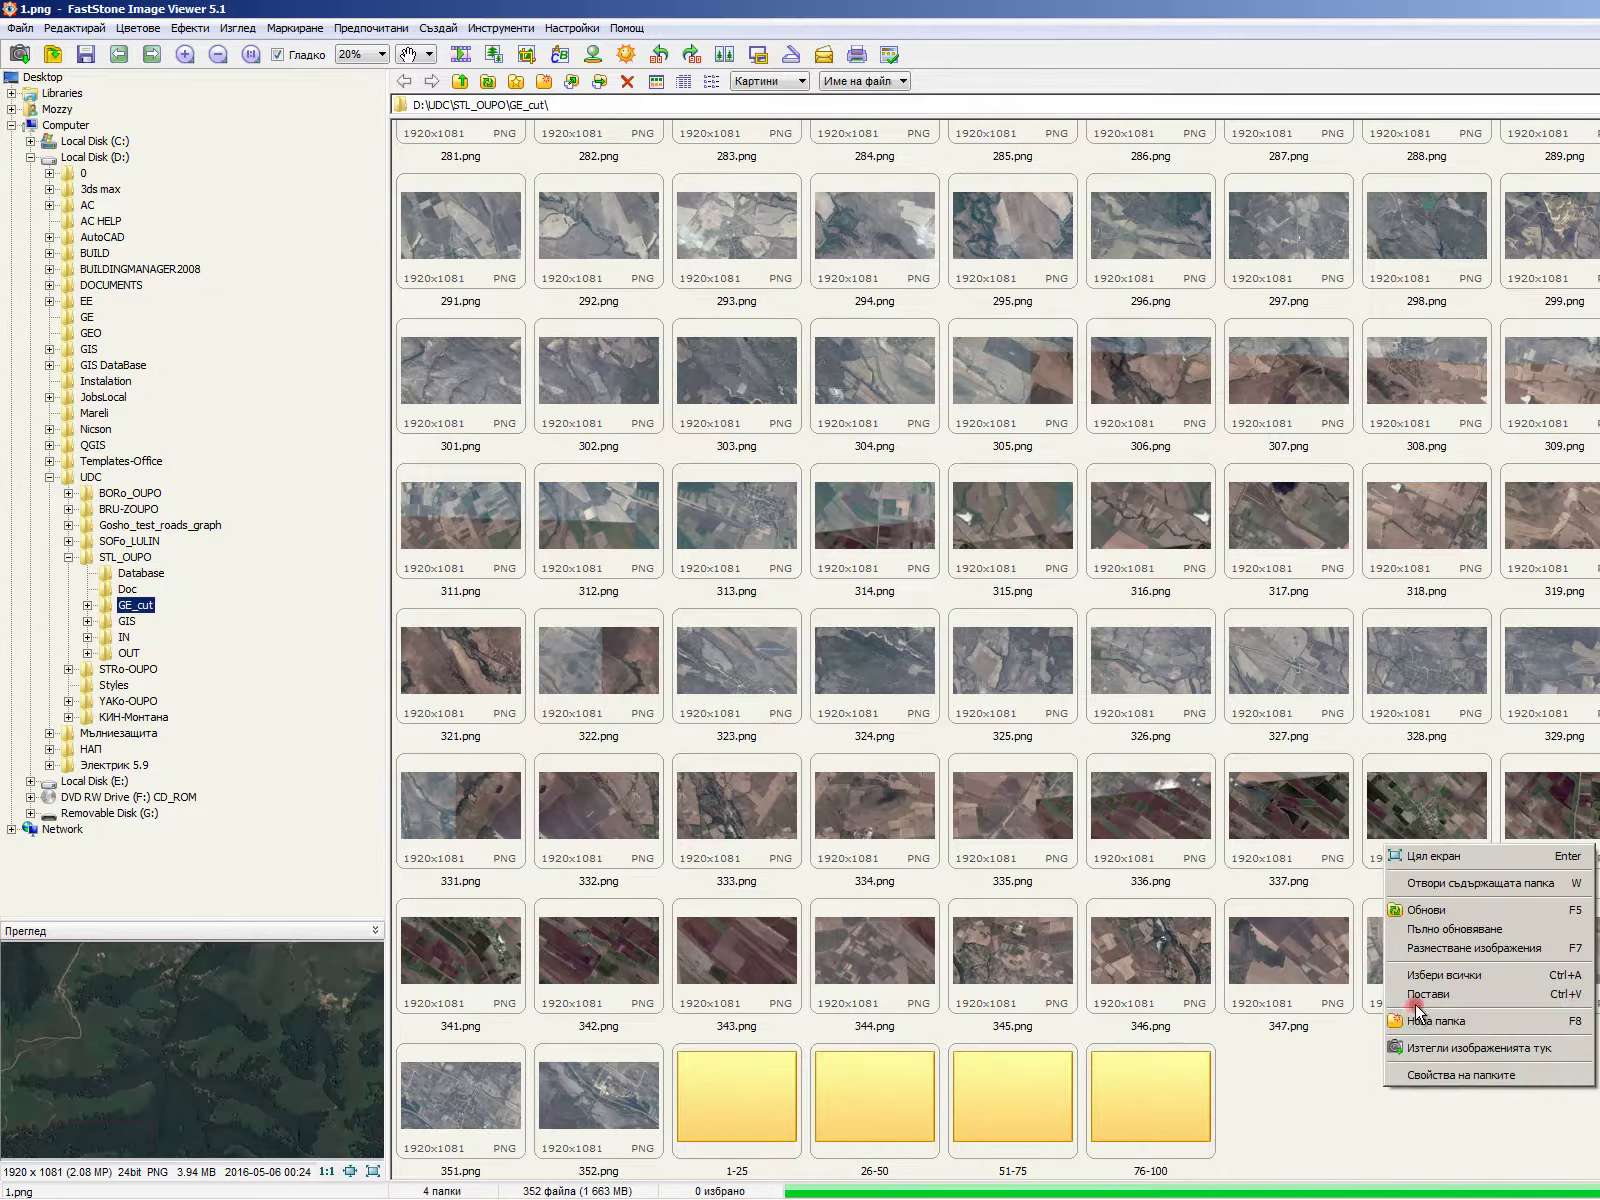
click(1420, 1021)
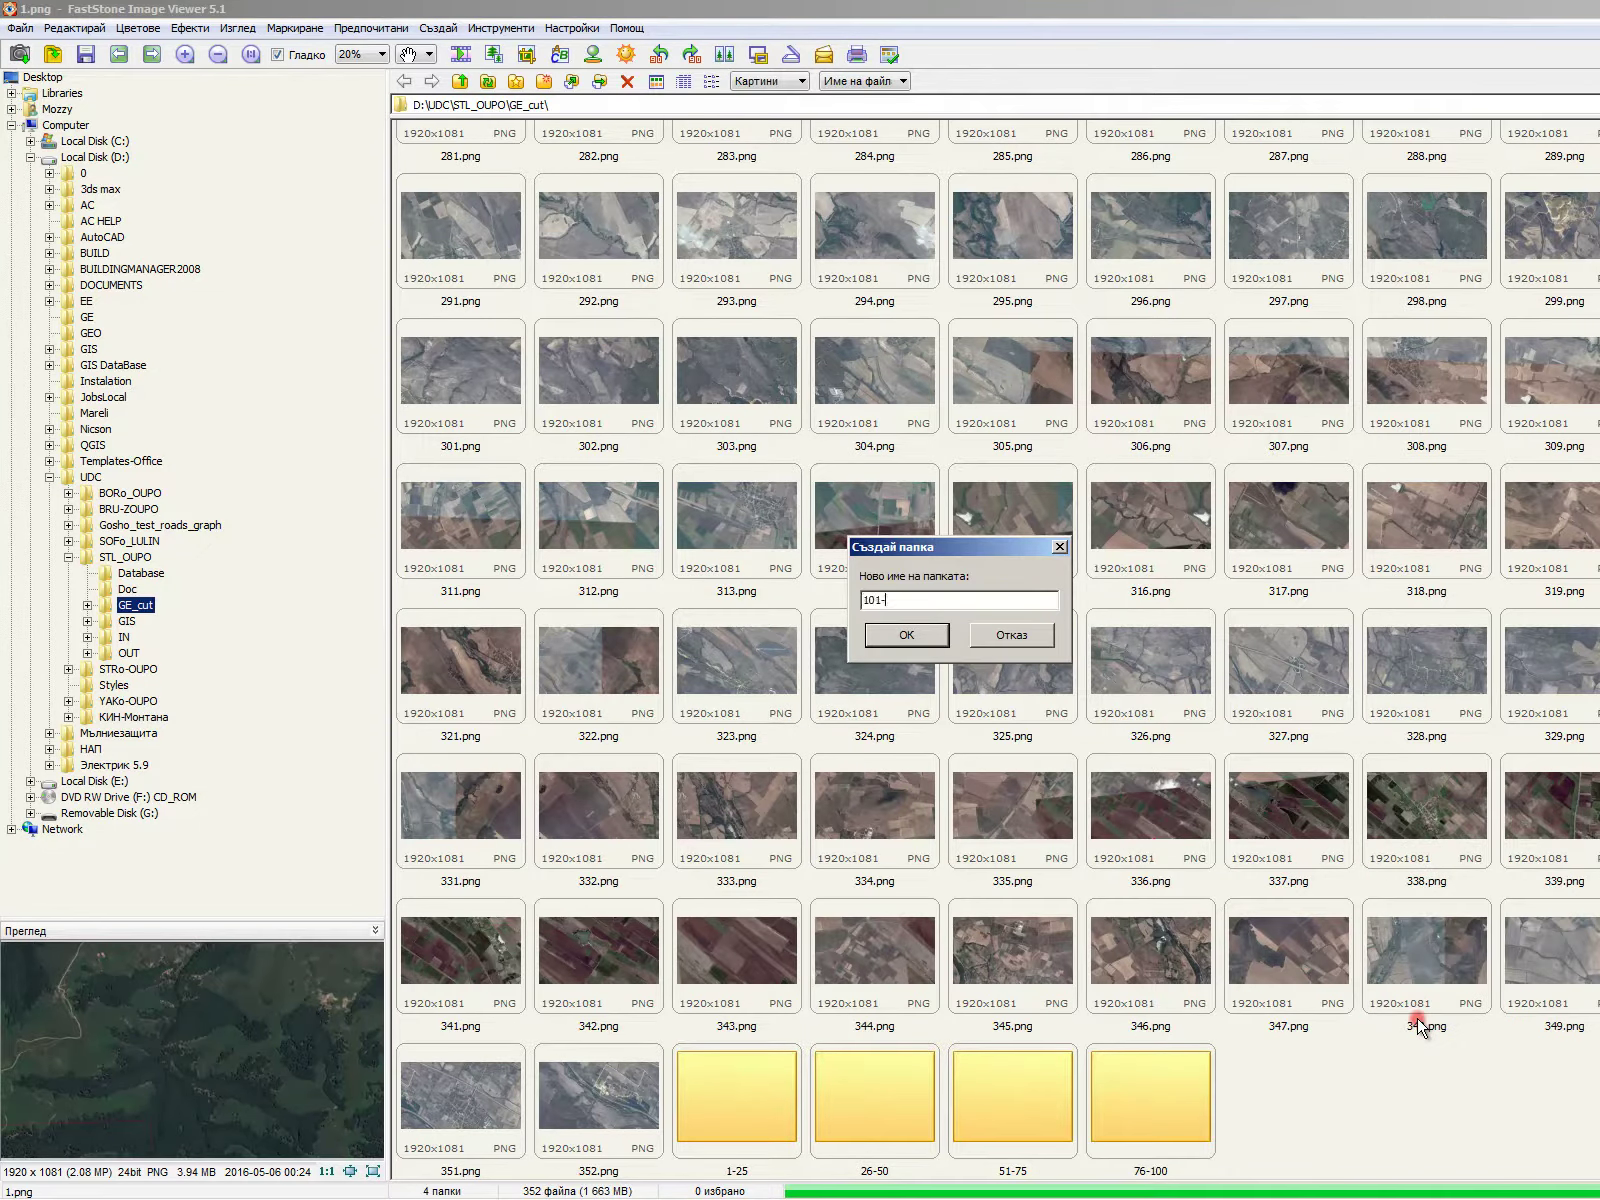
key(Return)
Create subfolders 126-150, 151-175, 176-200 and 201-225.
right_click(1456, 1100)
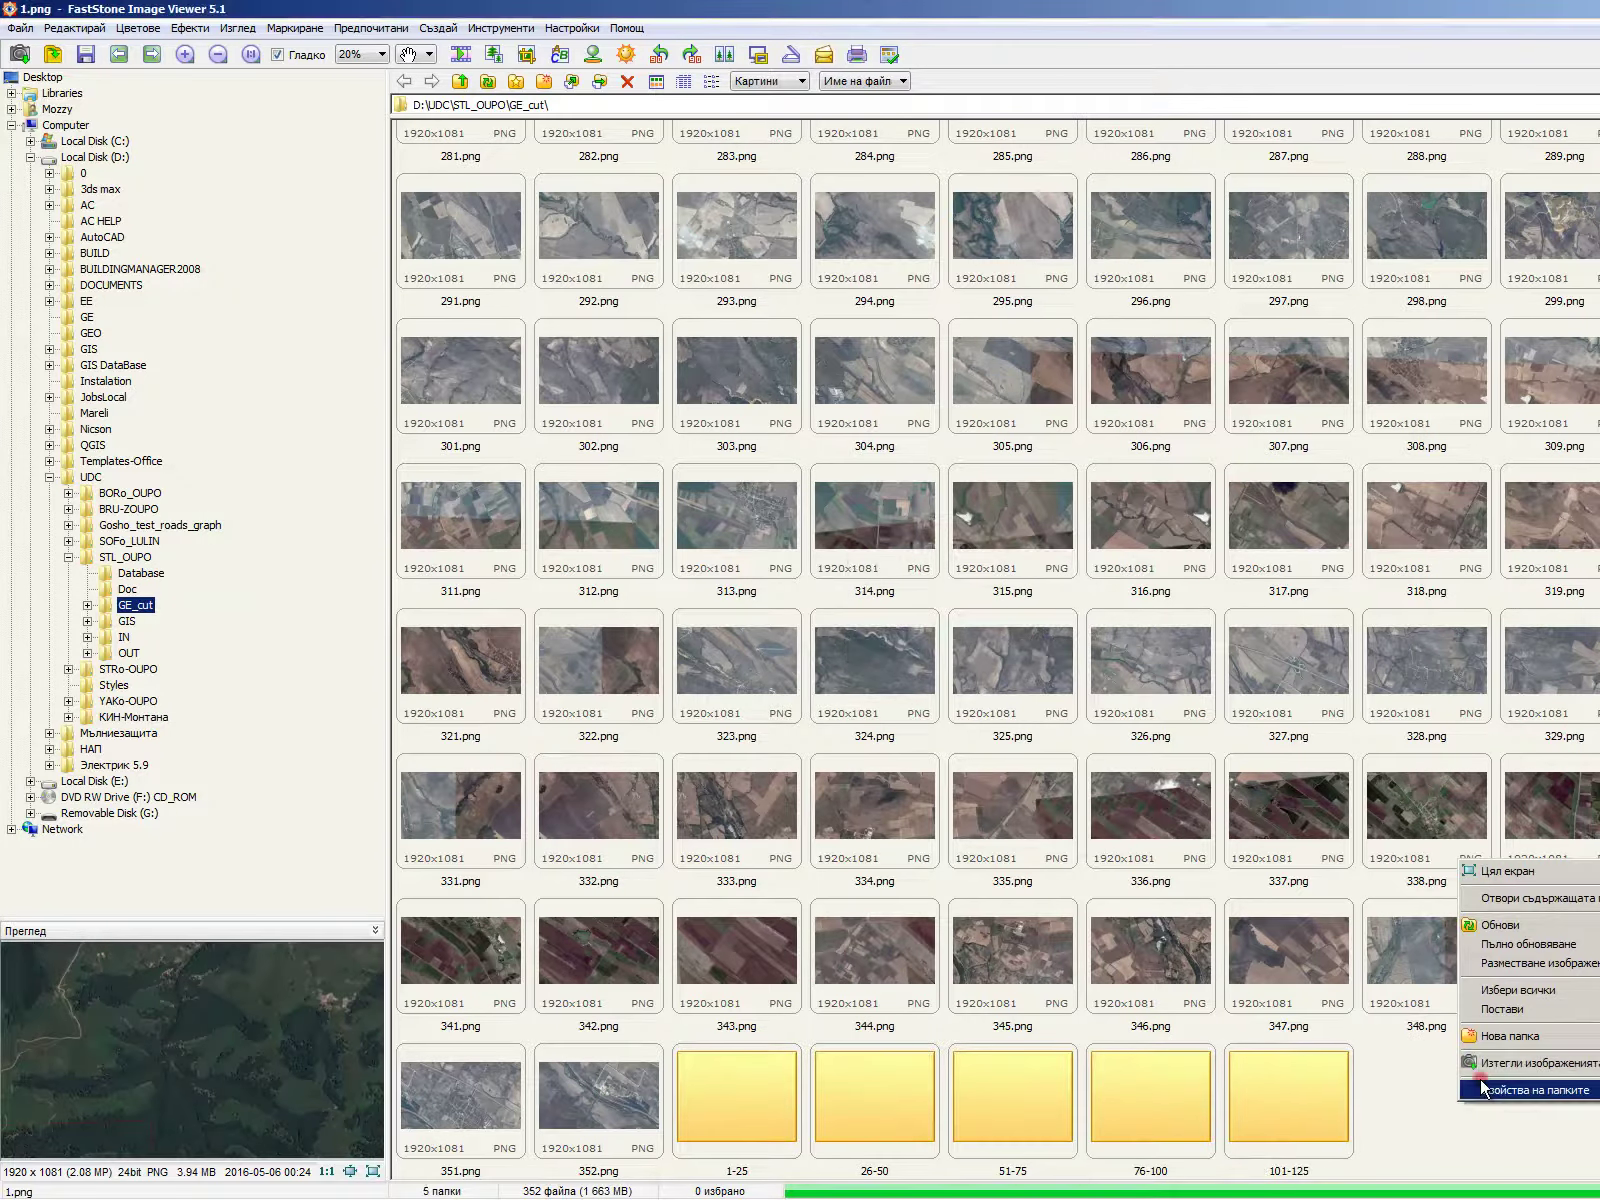
click(1538, 1037)
text(126-)
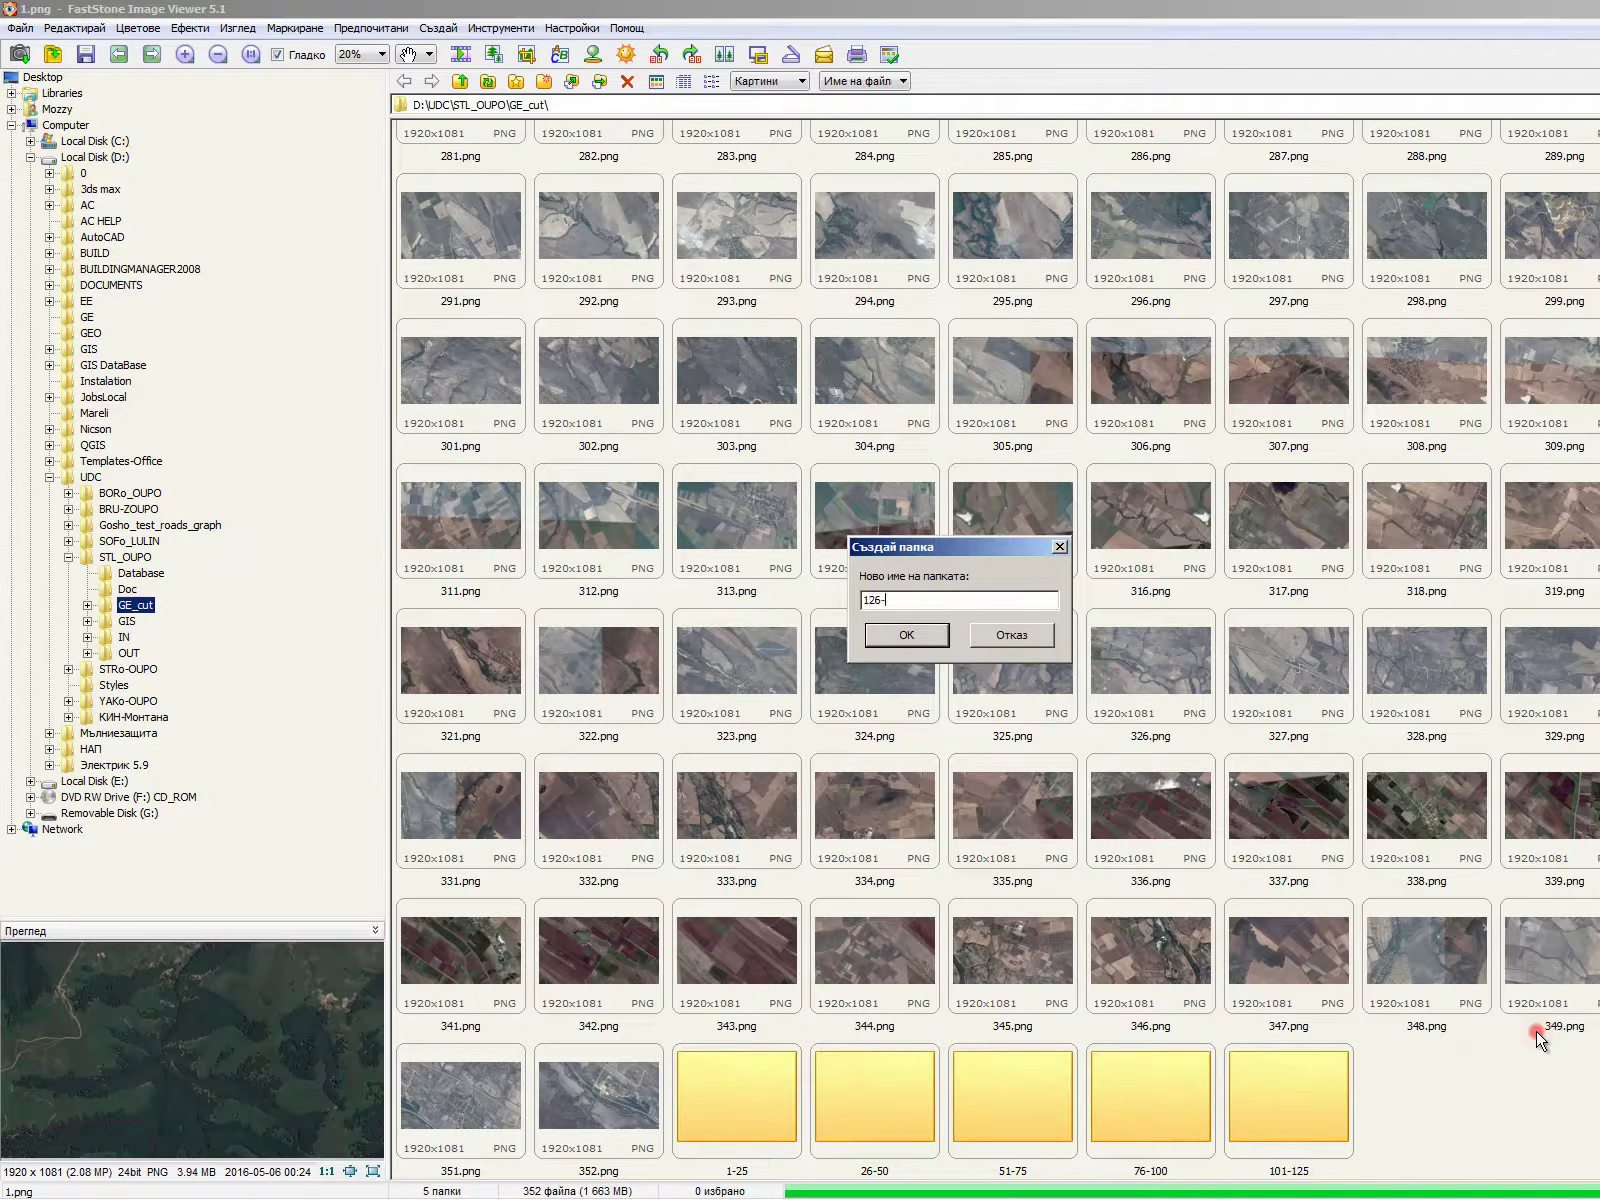
text(150)
key(Return)
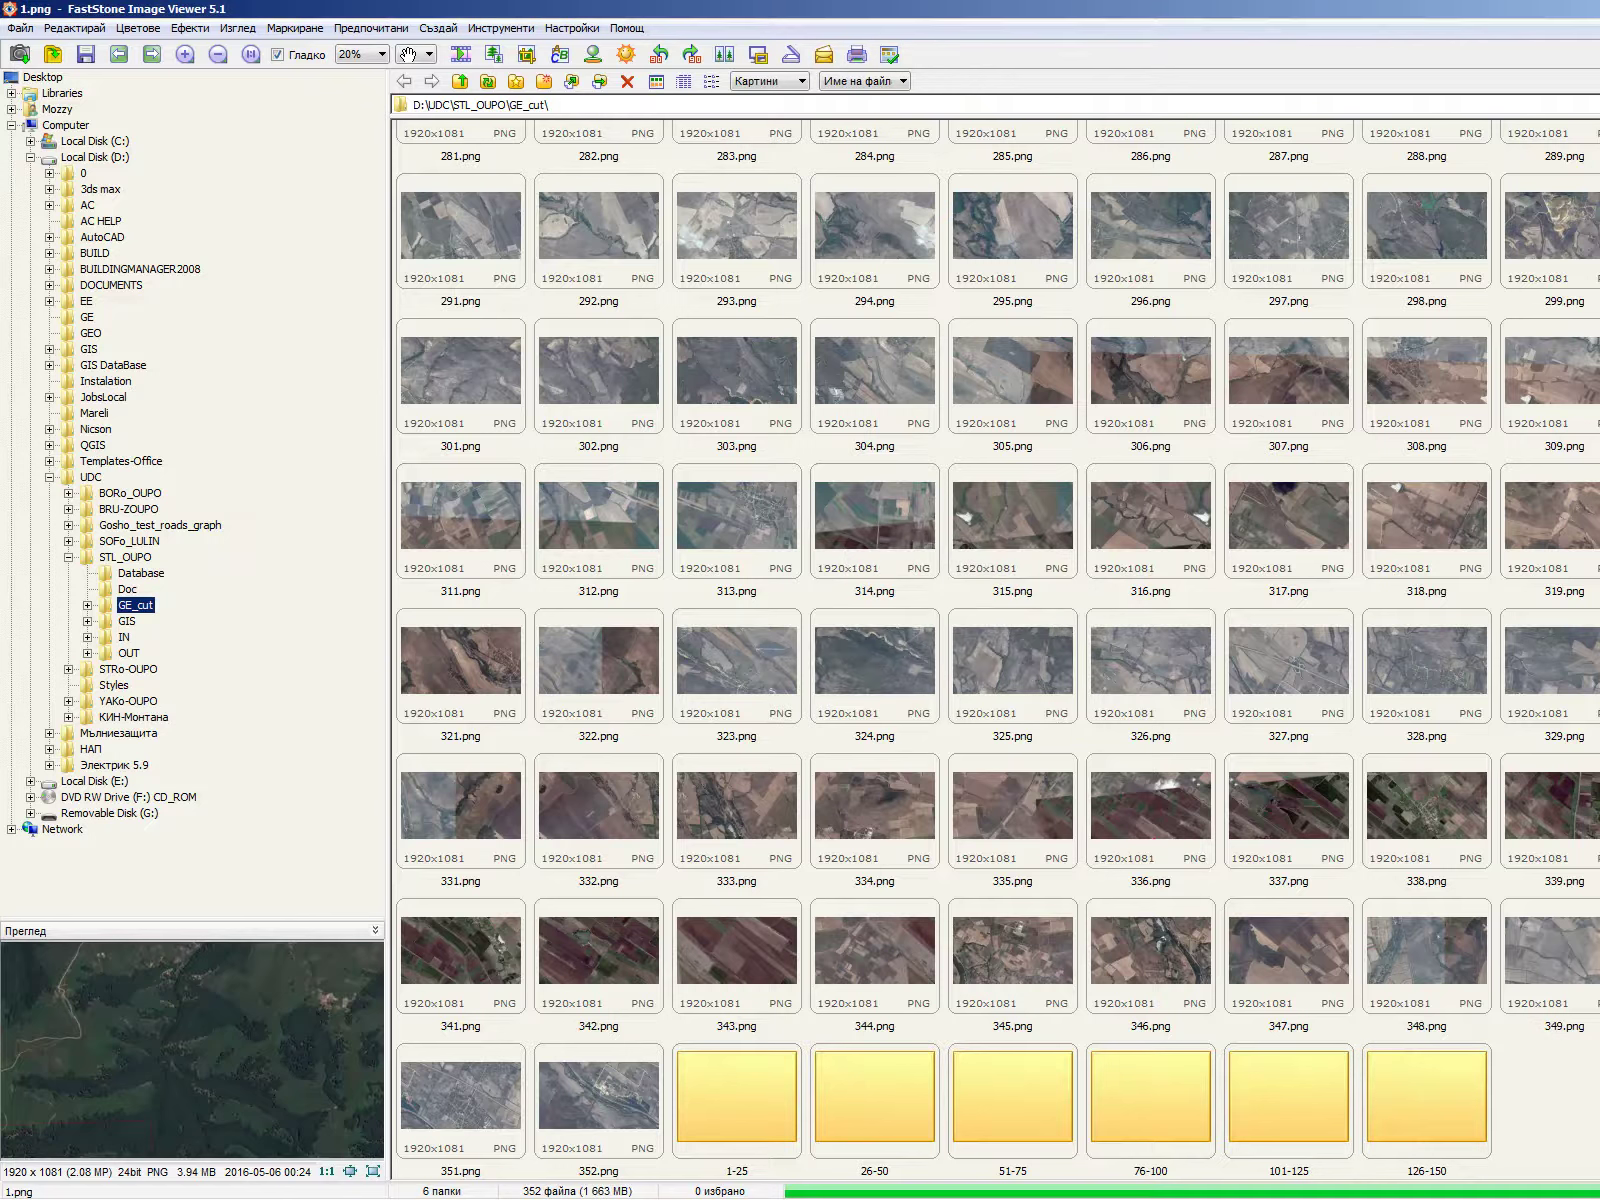
key(ctrl+shift+n)
text(151-17)
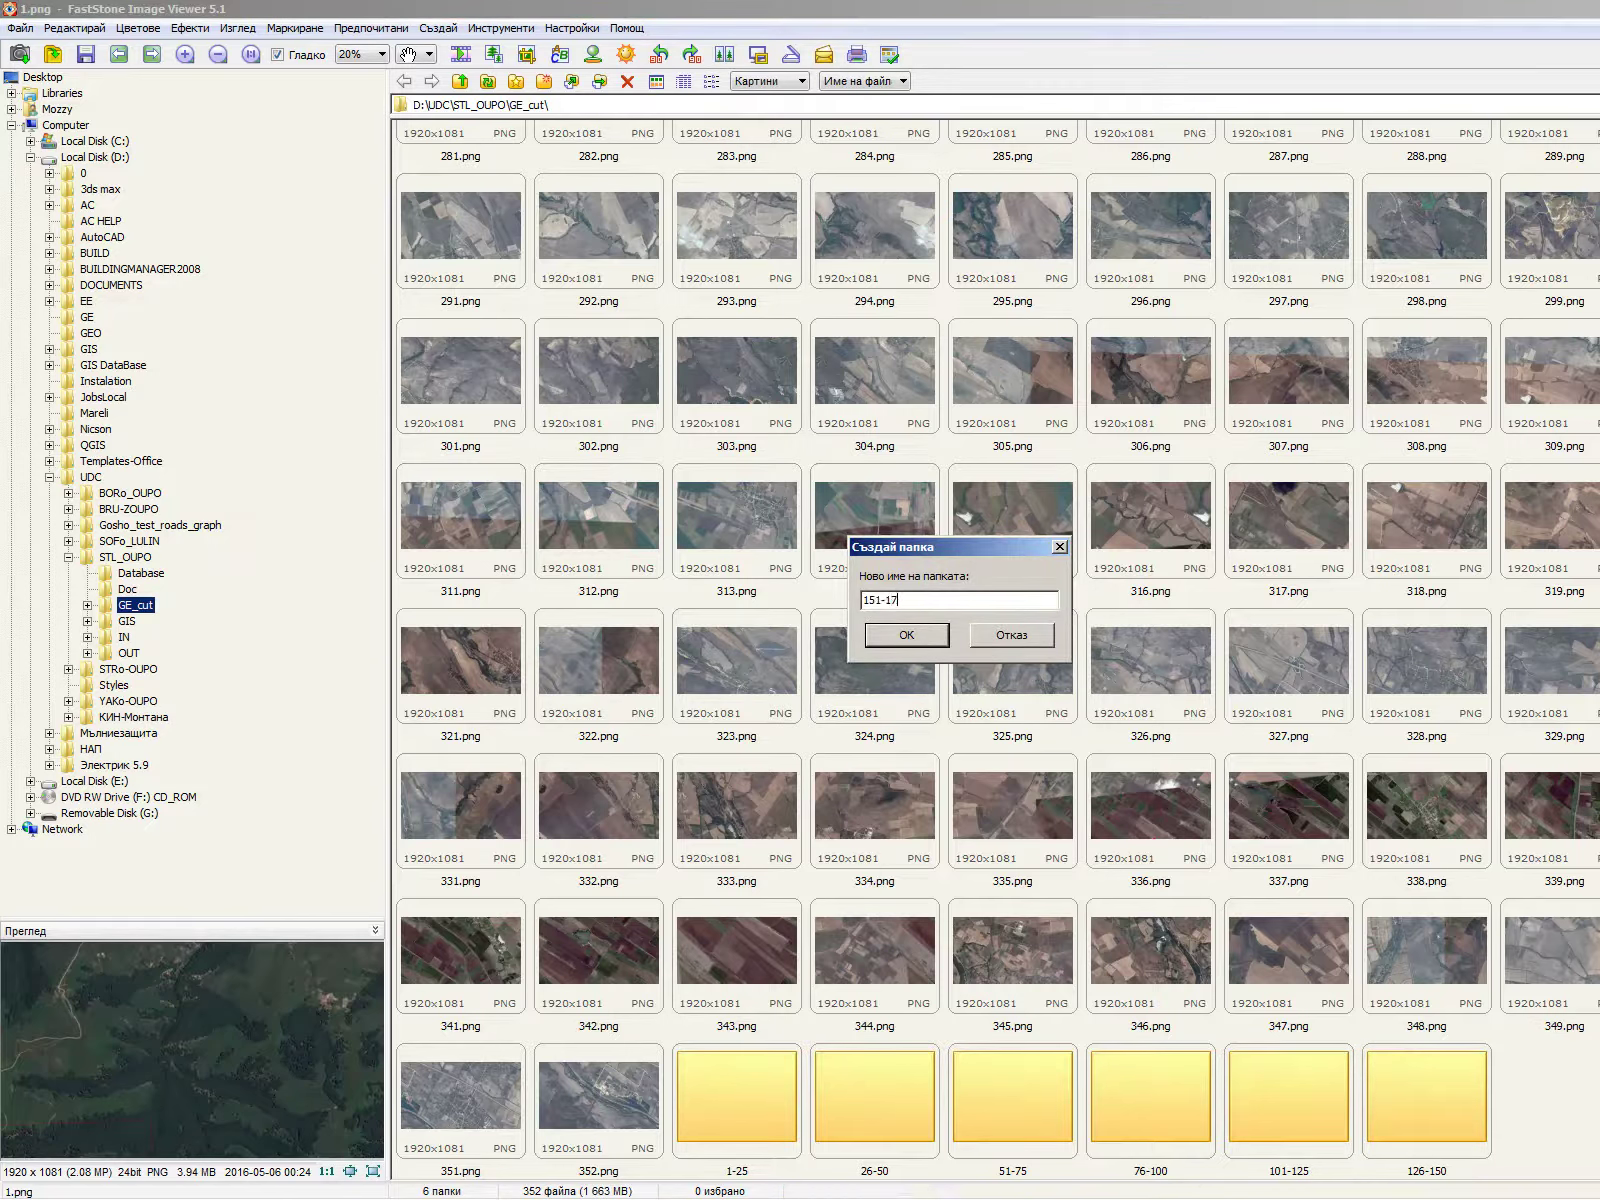
text(5)
key(Return)
key(ctrl+shift+n)
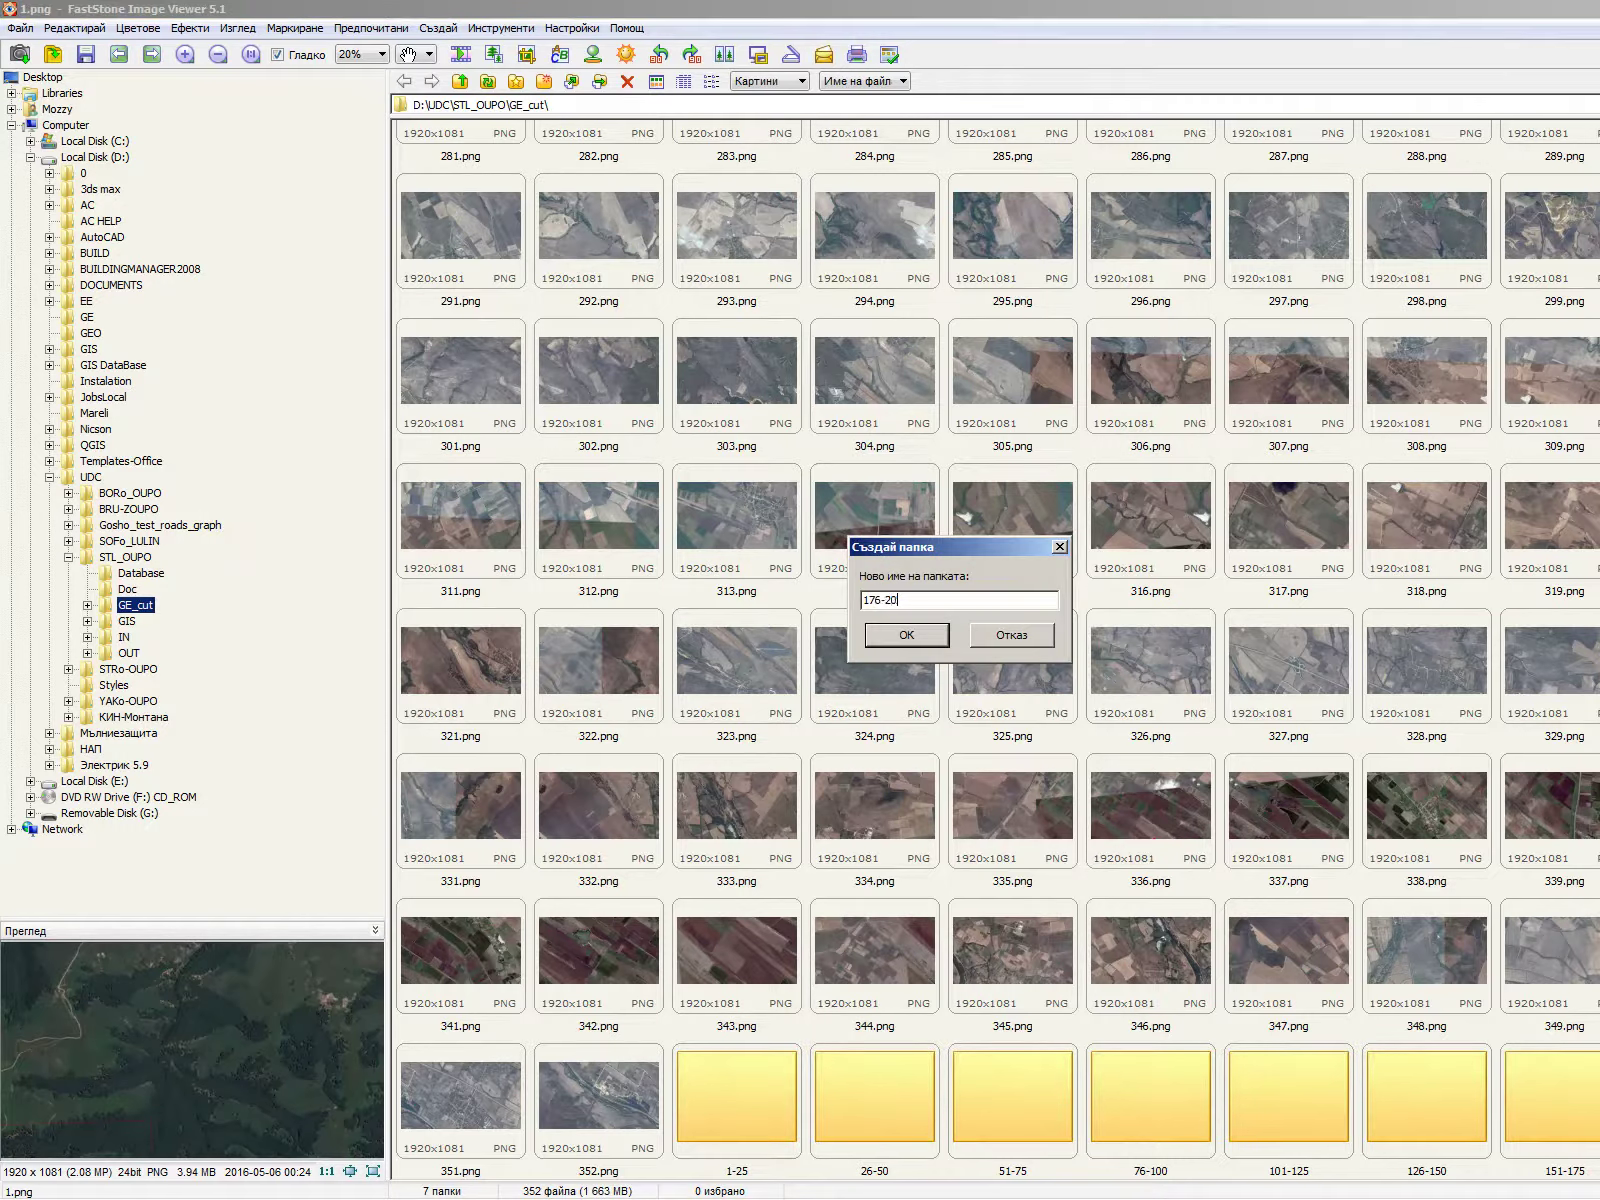
text(0)
key(Return)
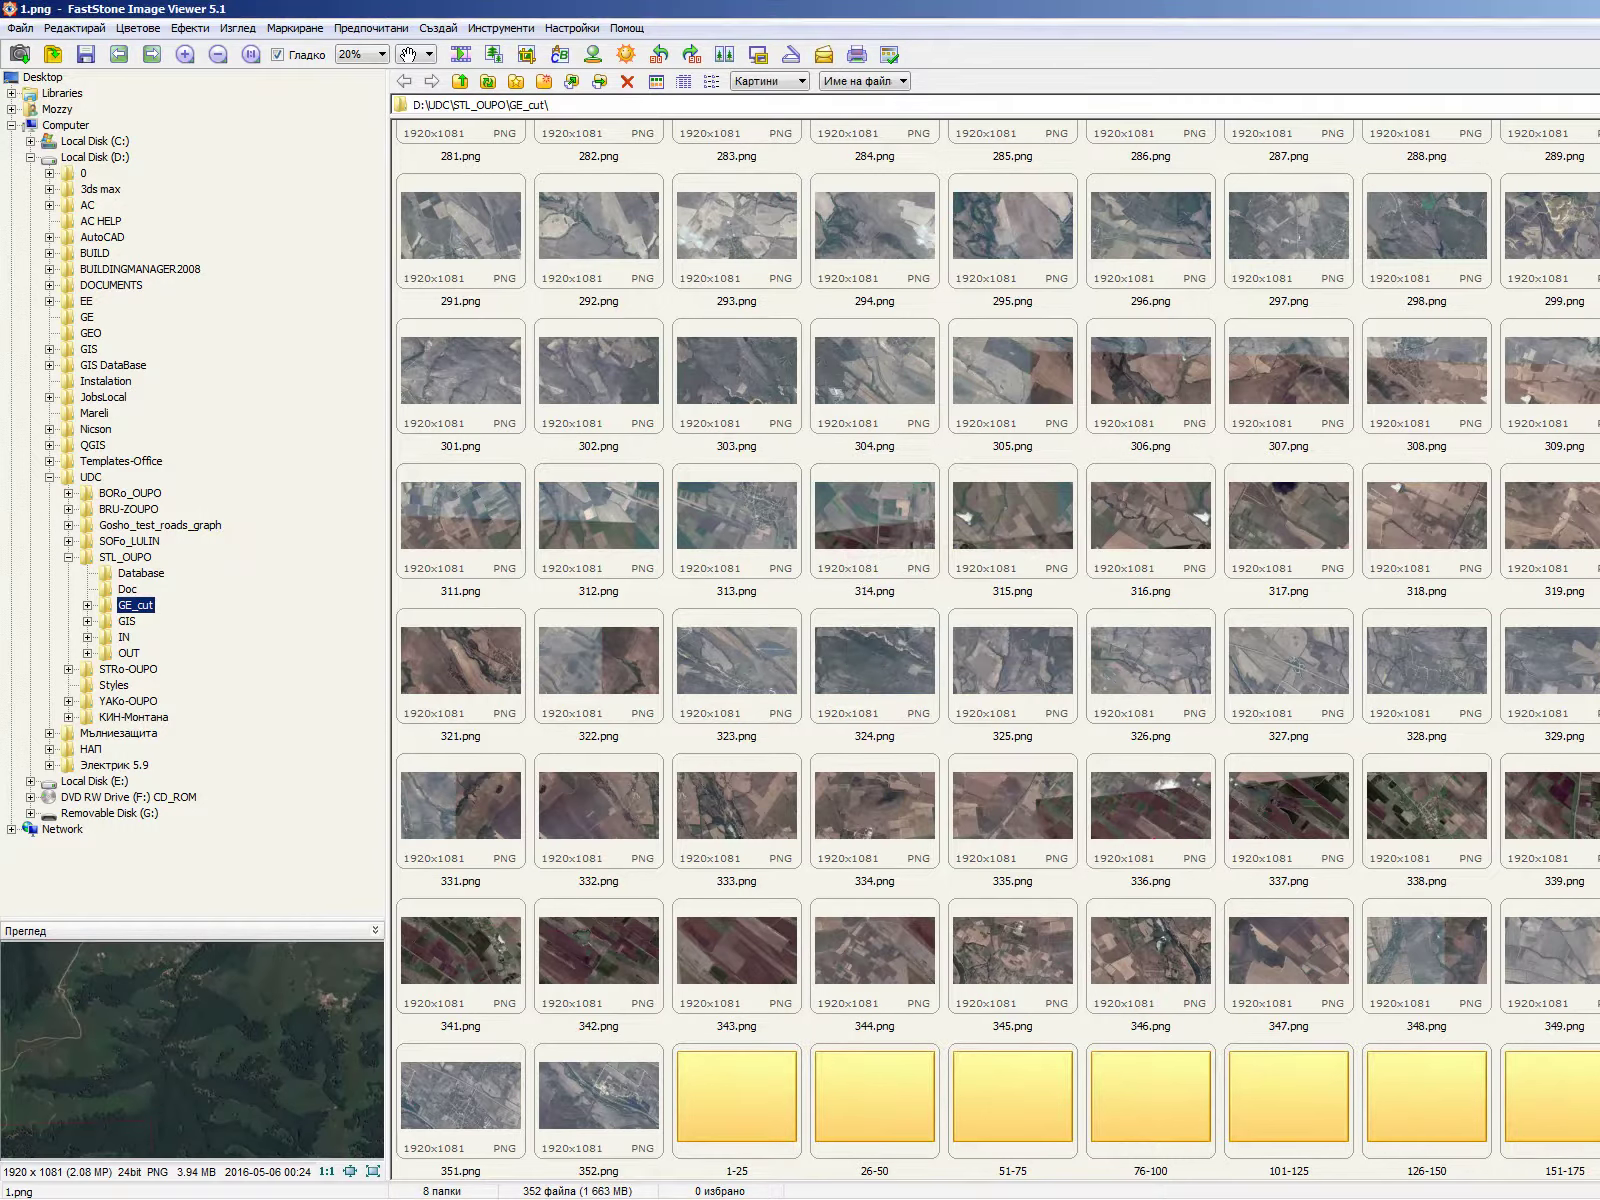
key(ctrl+shift+n)
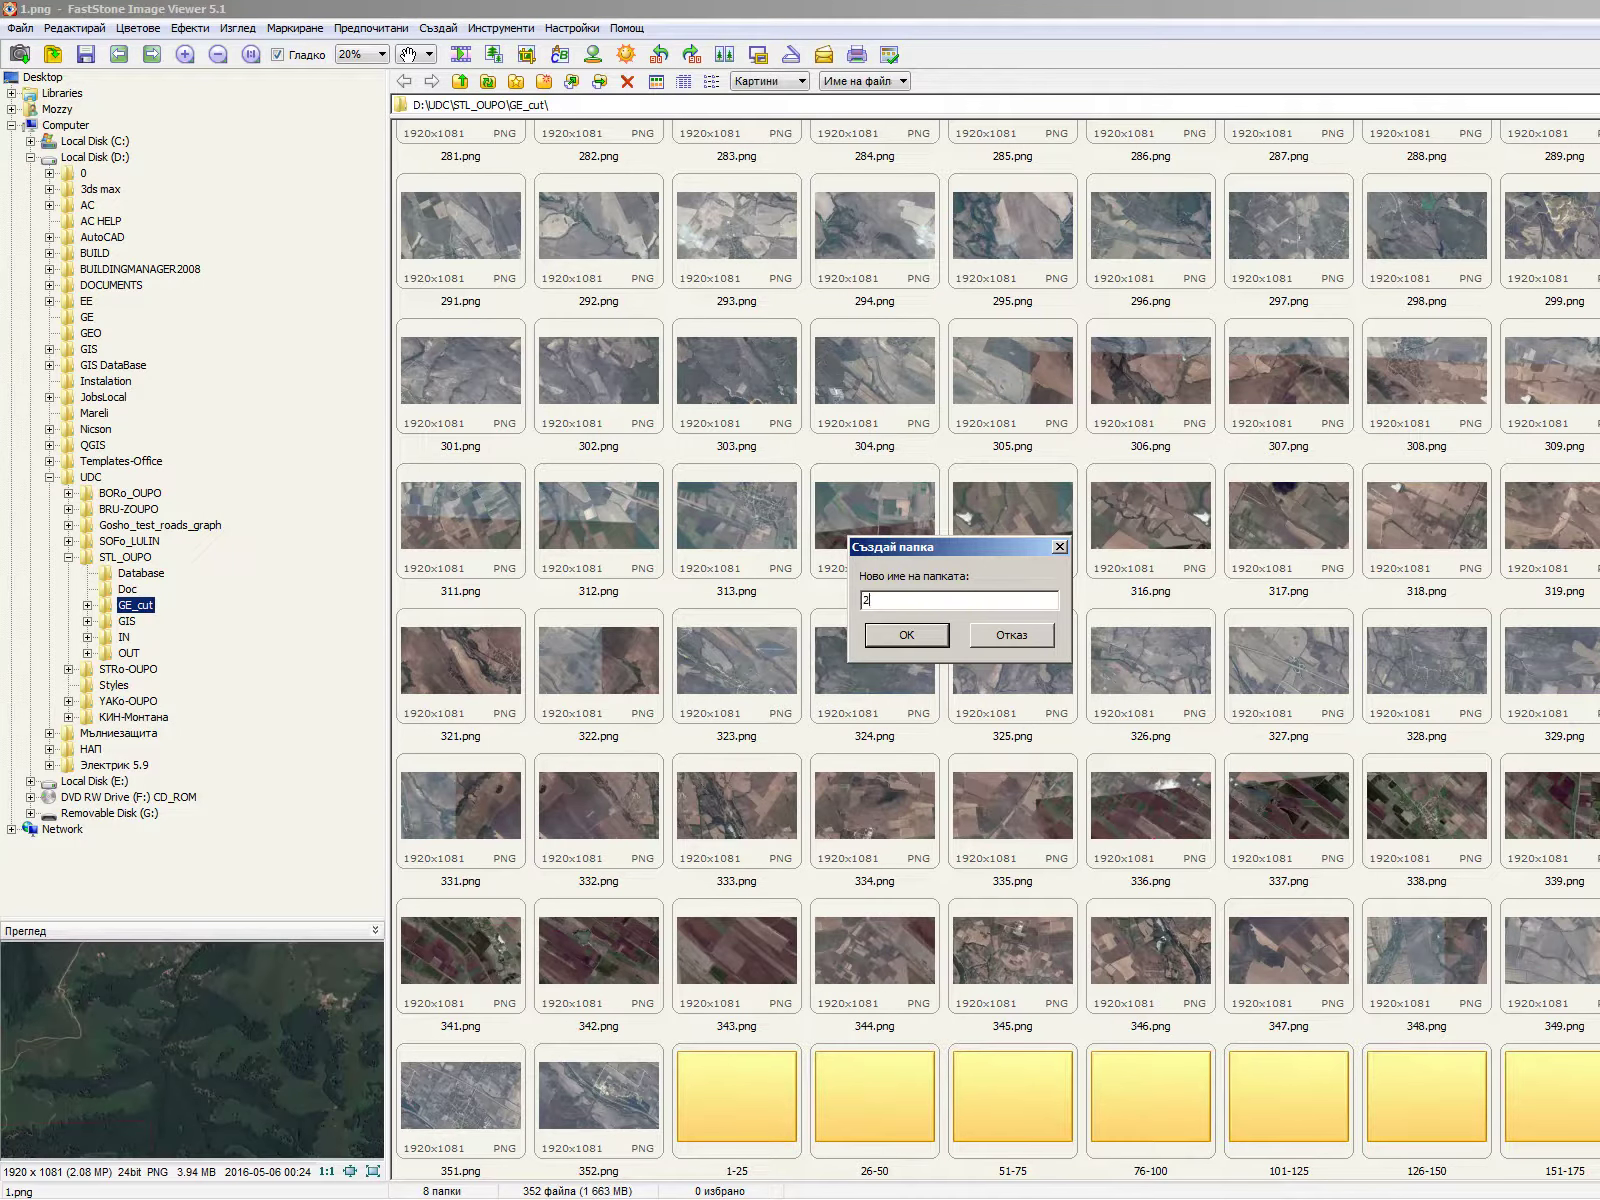
text(25)
key(Return)
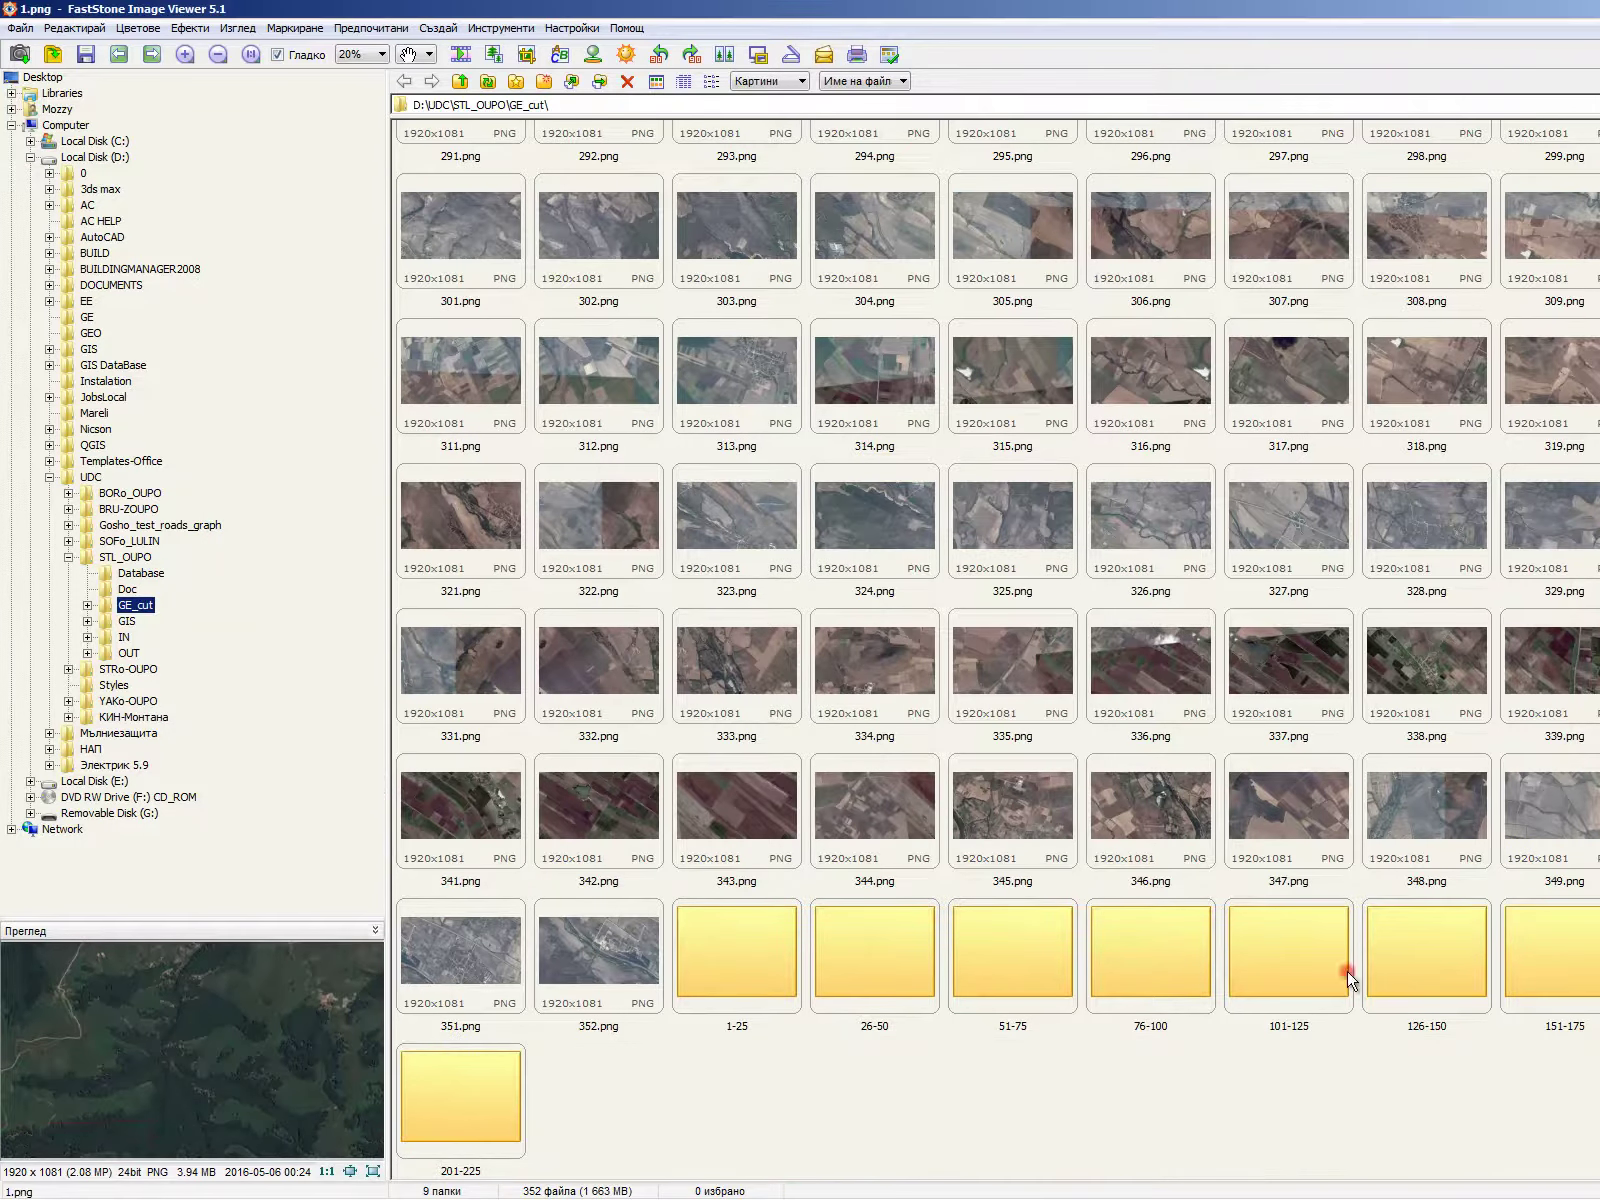
Create subfolders 226-250, 251-275 and 276-300.
right_click(905, 1065)
click(1020, 997)
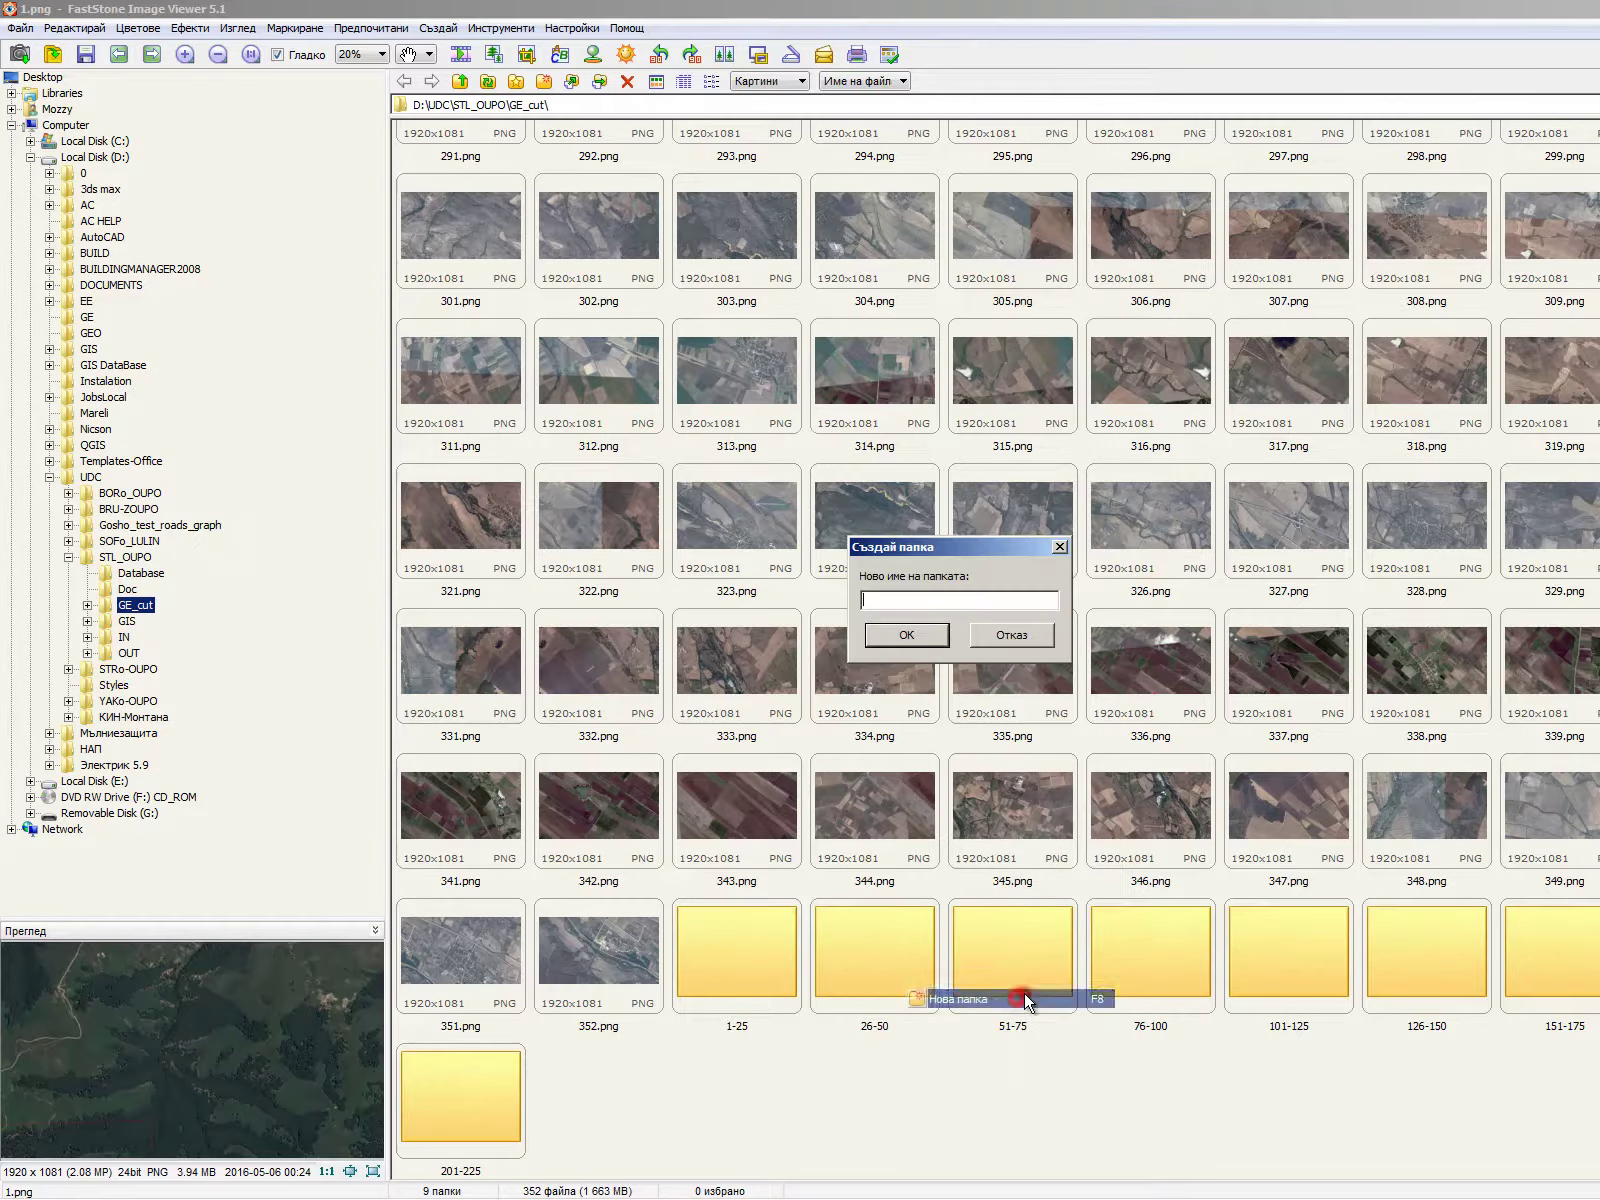
text(26-)
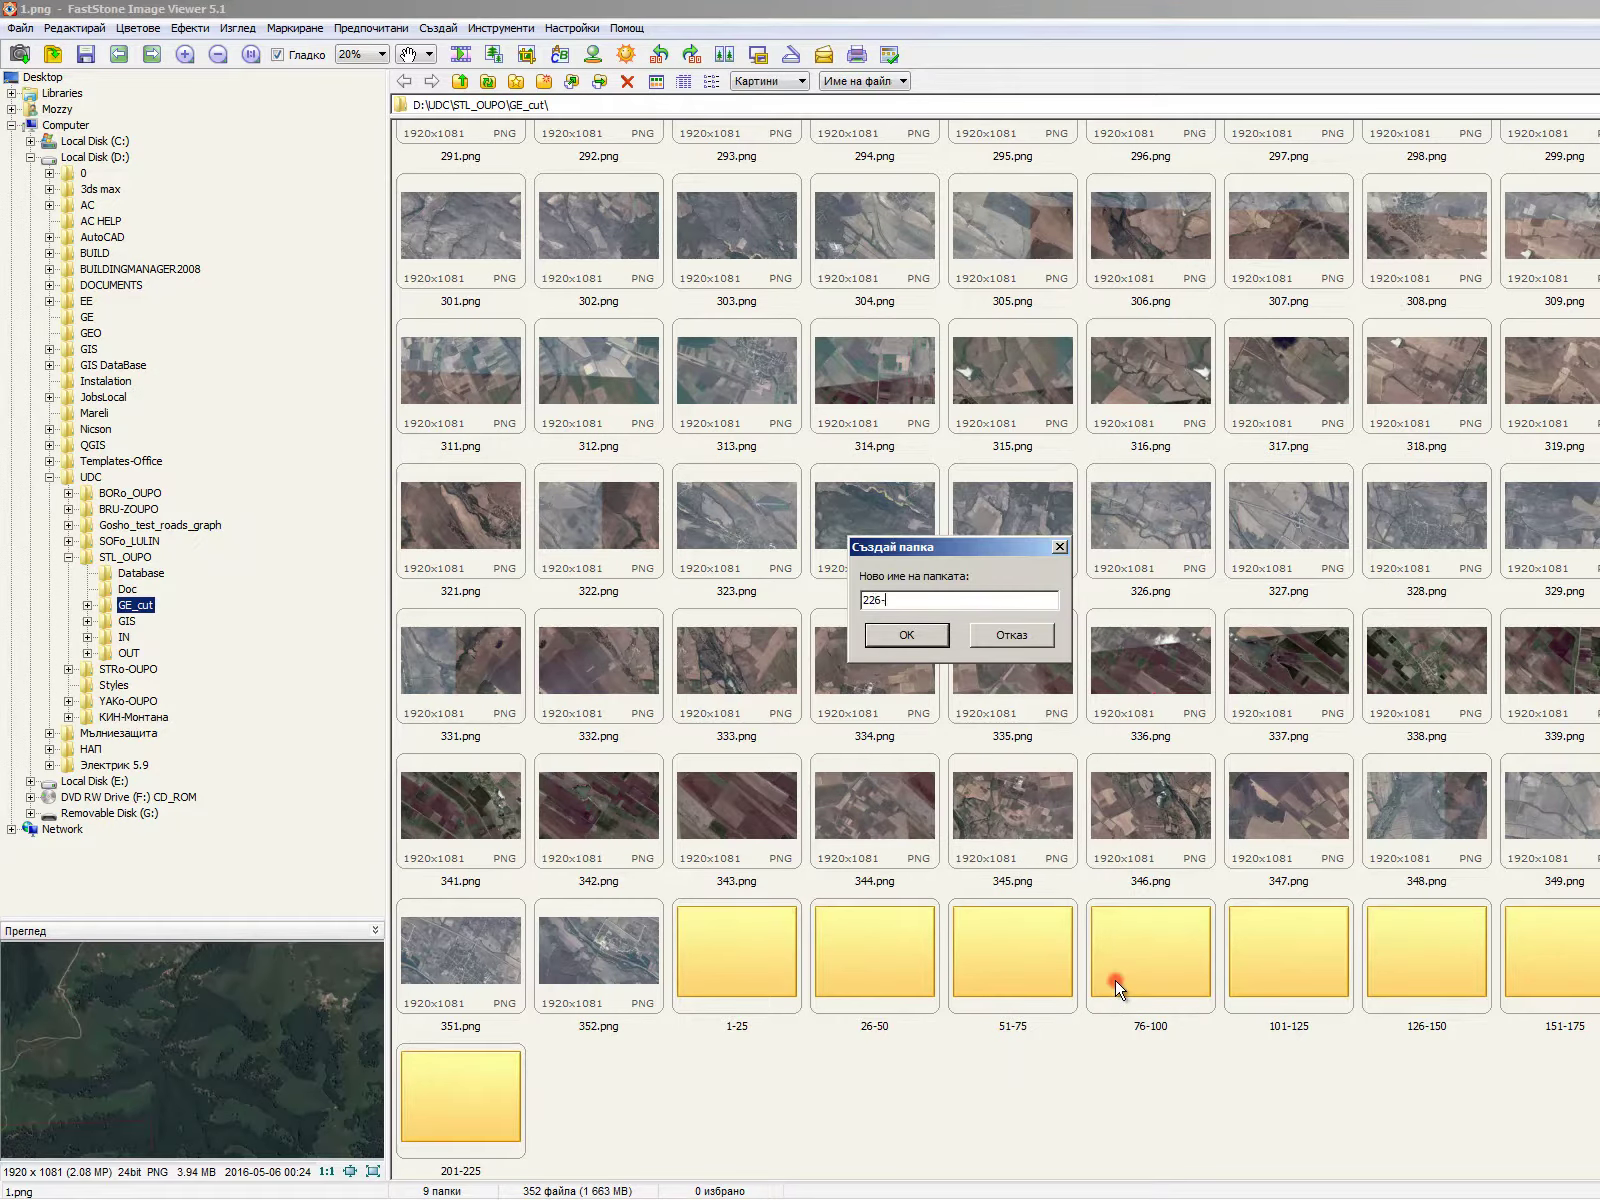
text(250)
key(Return)
right_click(982, 1143)
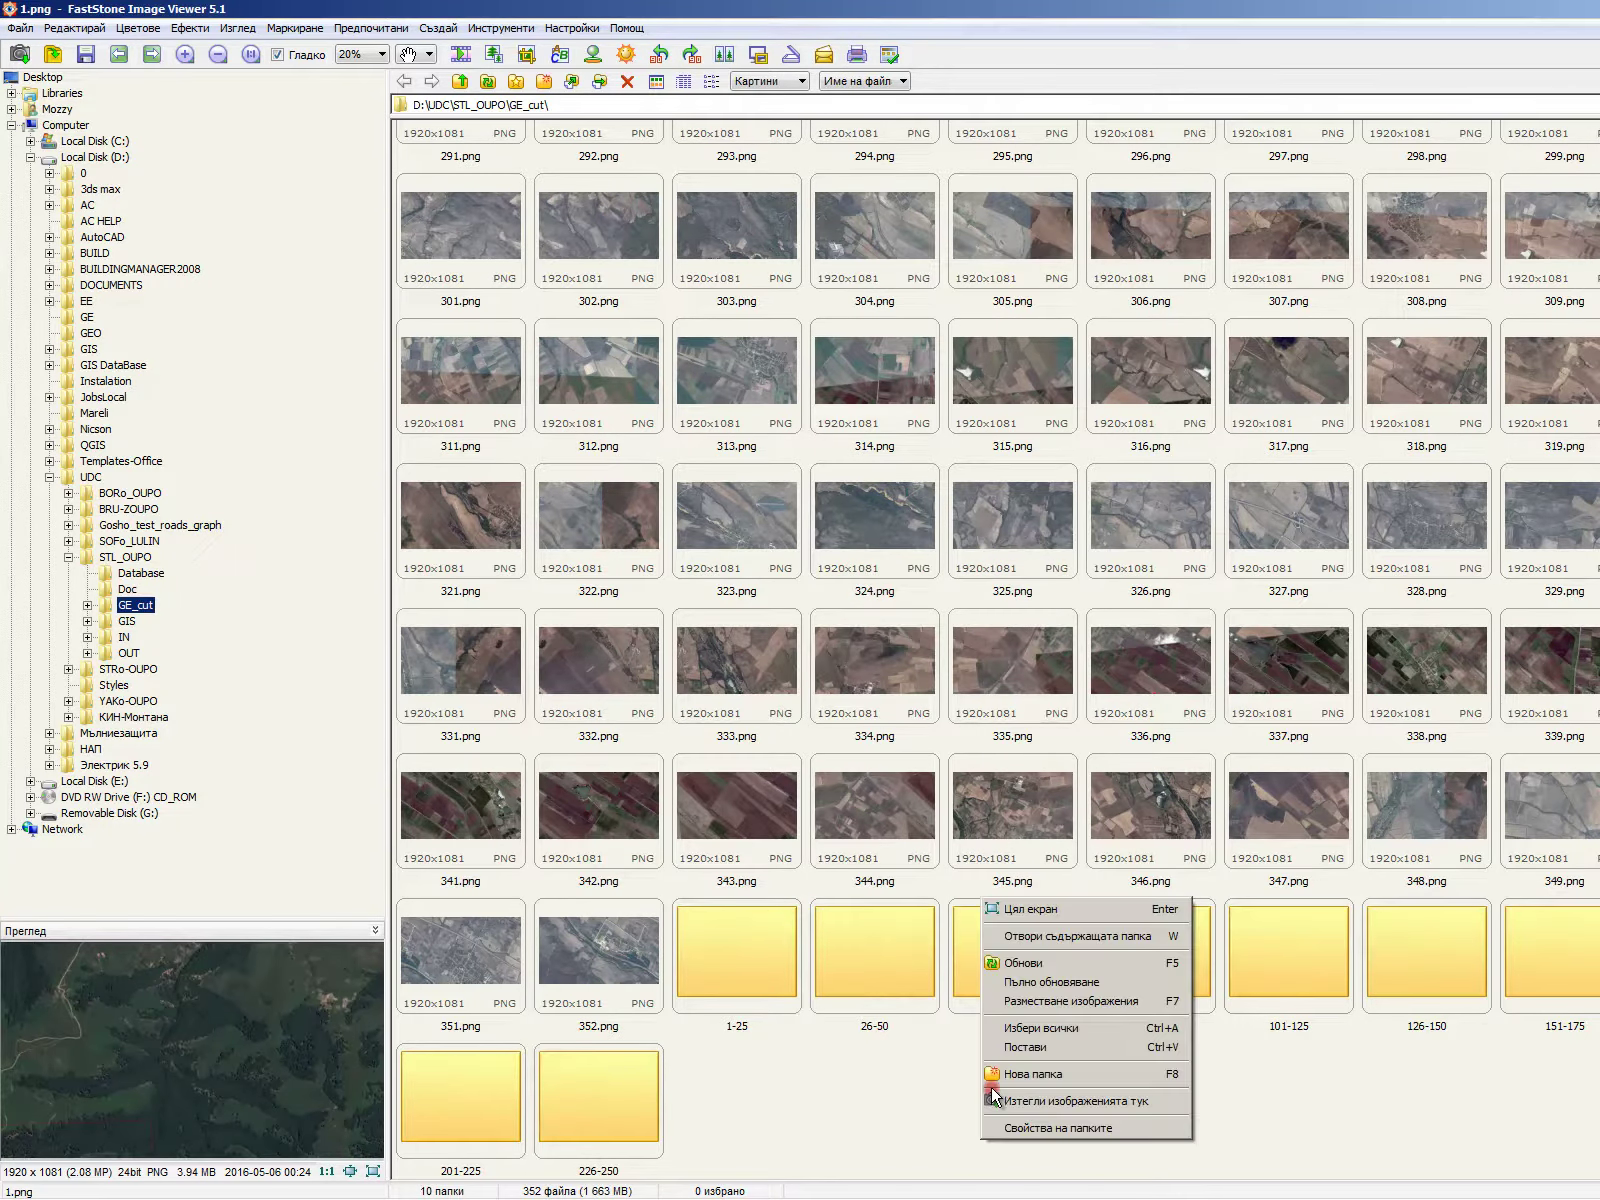
click(1013, 1076)
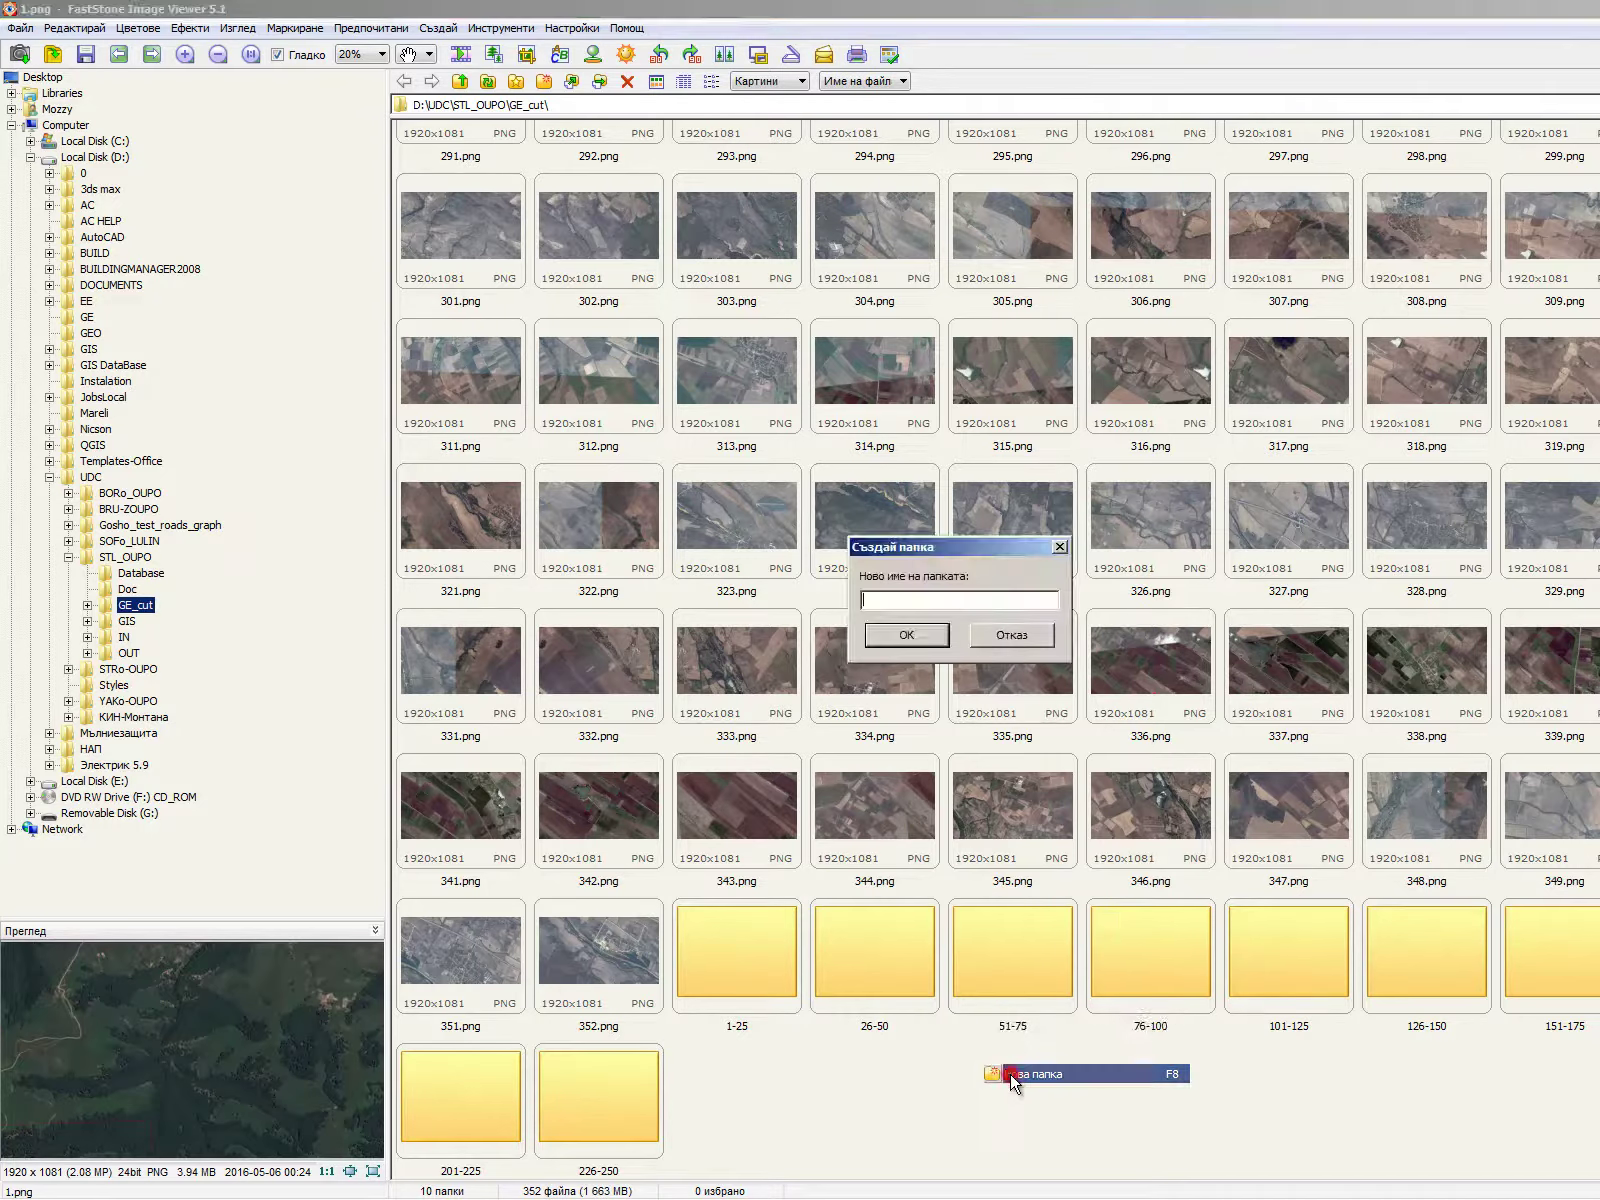
text(5)
key(Return)
right_click(1220, 1068)
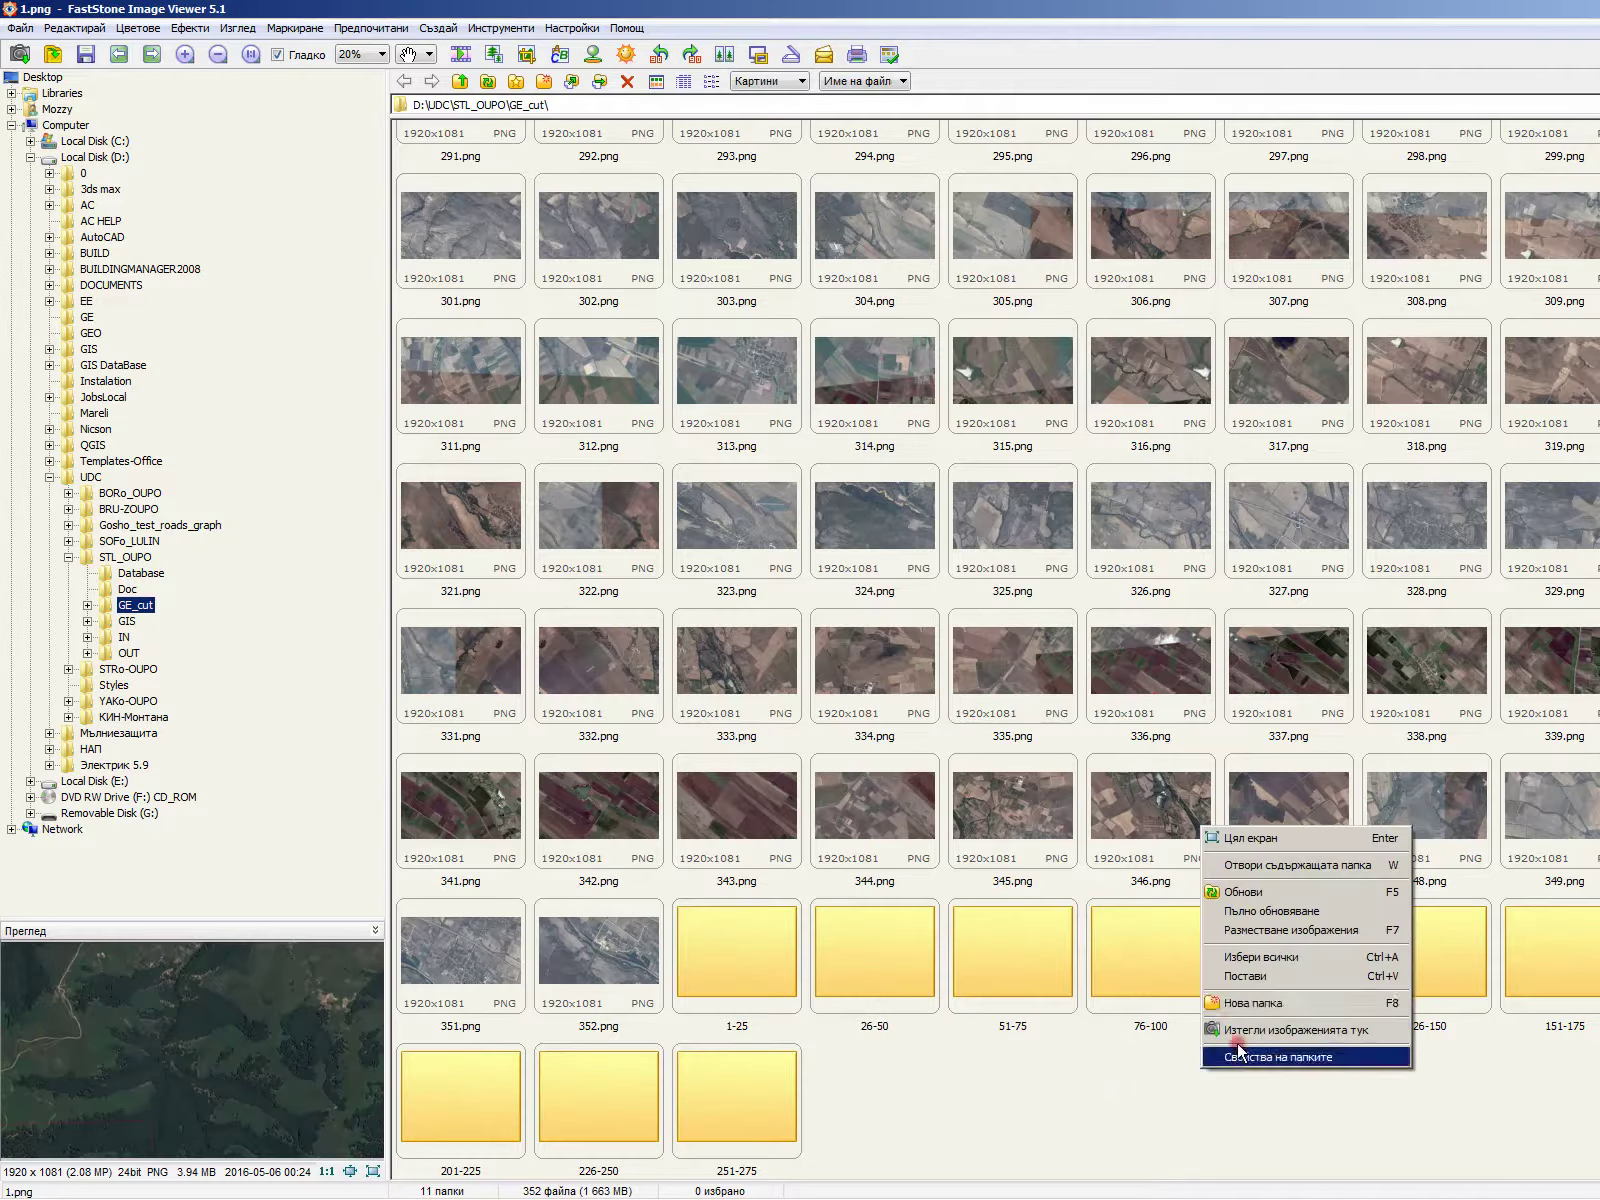
click(1283, 1004)
text(276-3)
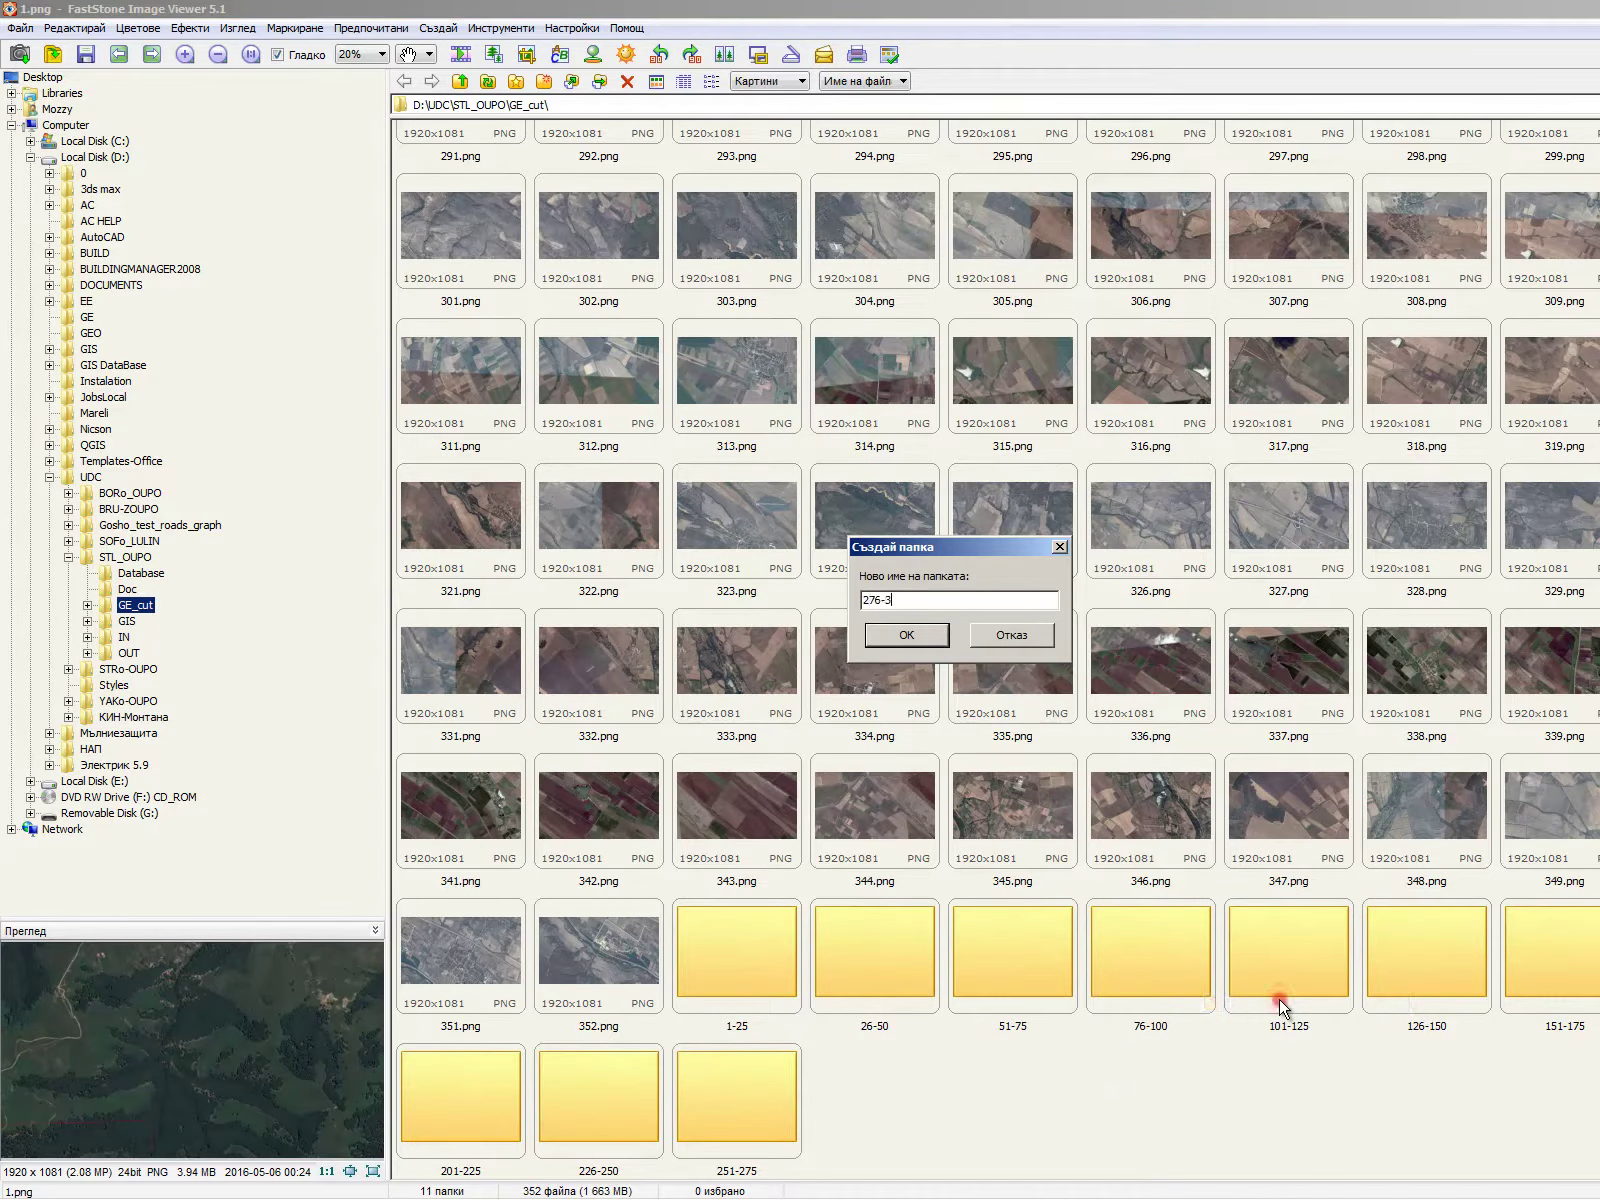
text(00)
key(Return)
Create subfolders 301-325 and 326-350.
right_click(1246, 1050)
click(1346, 991)
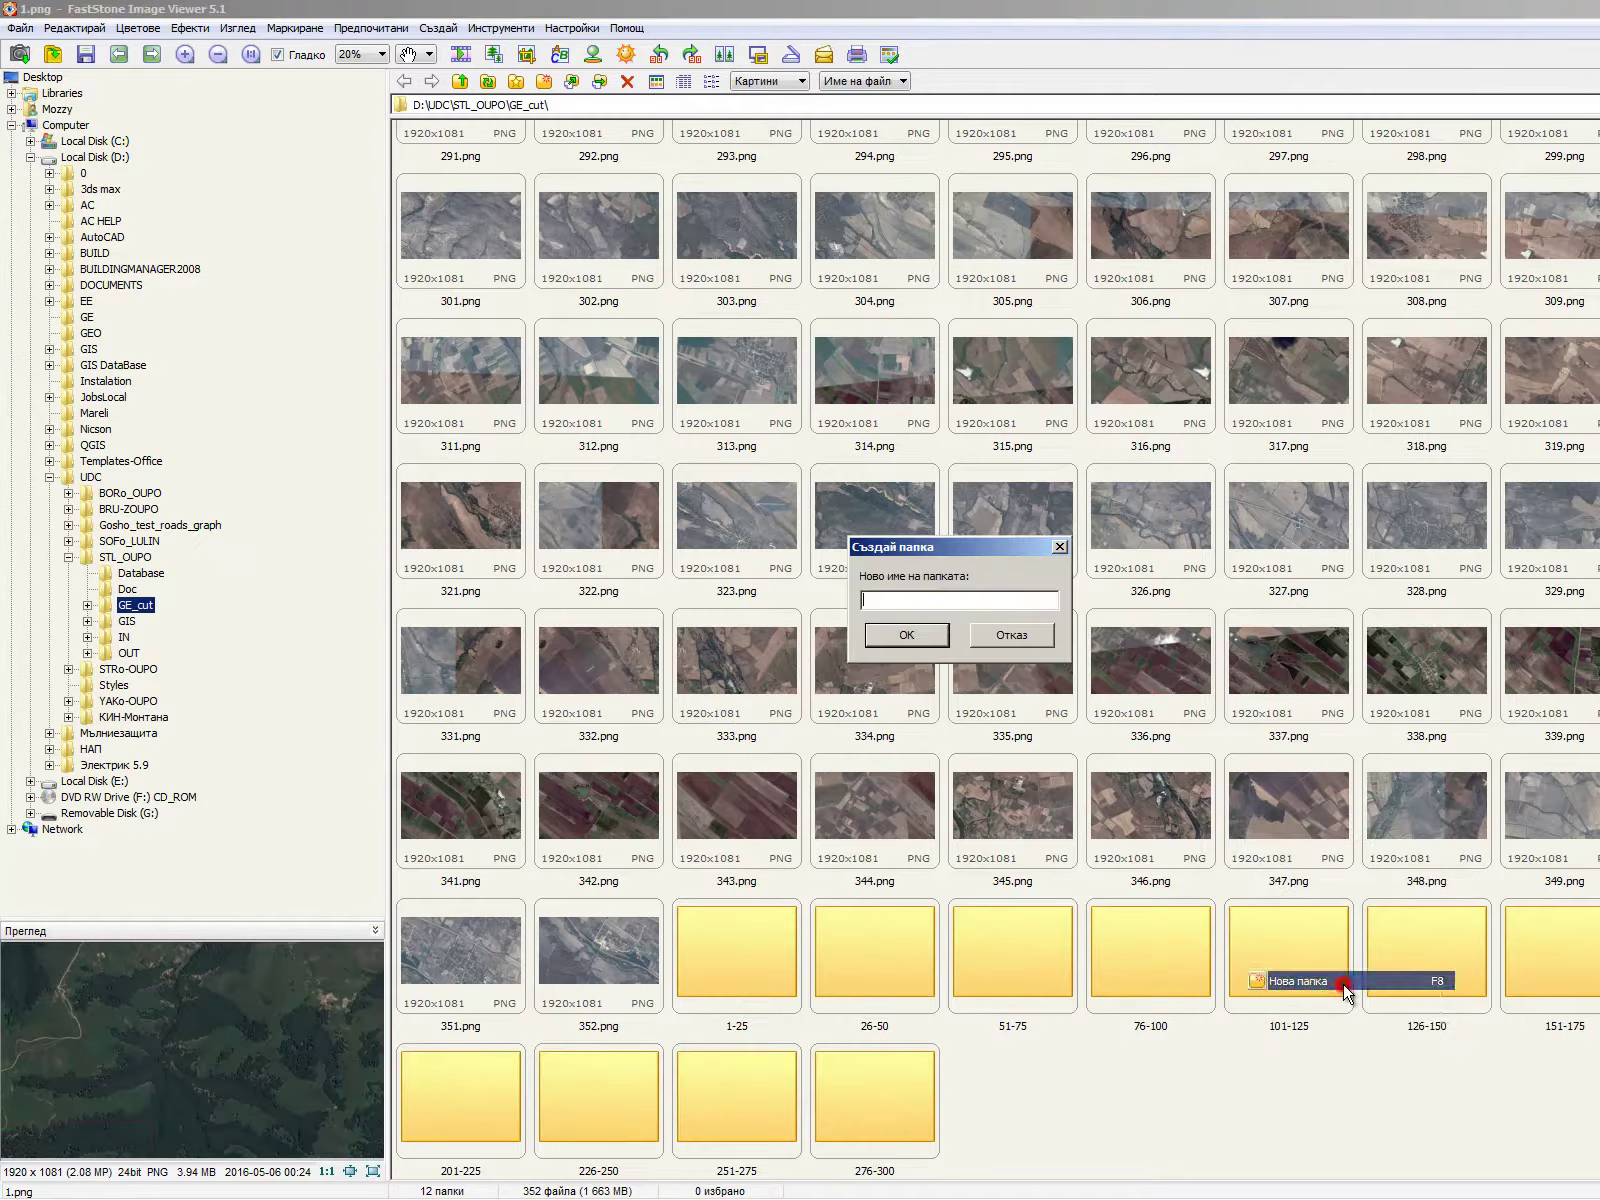
text(3)
text(25)
key(Return)
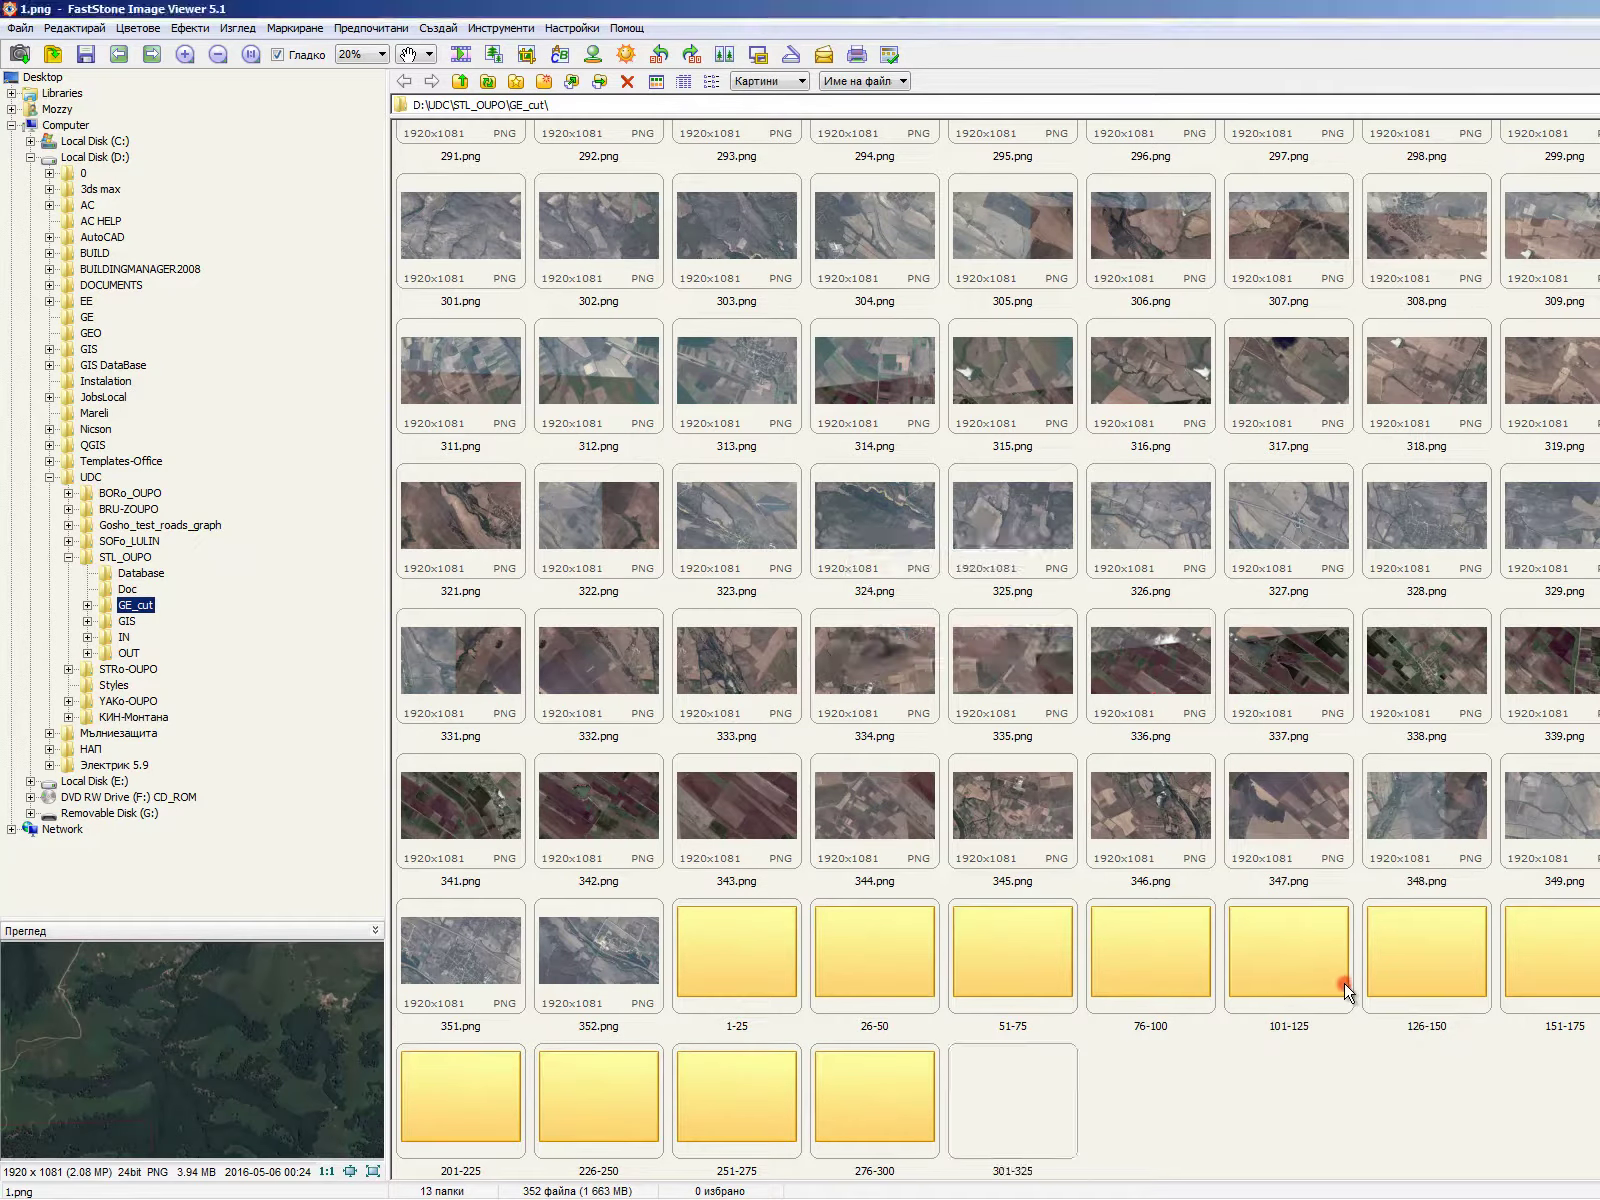
right_click(1296, 1064)
click(1411, 1000)
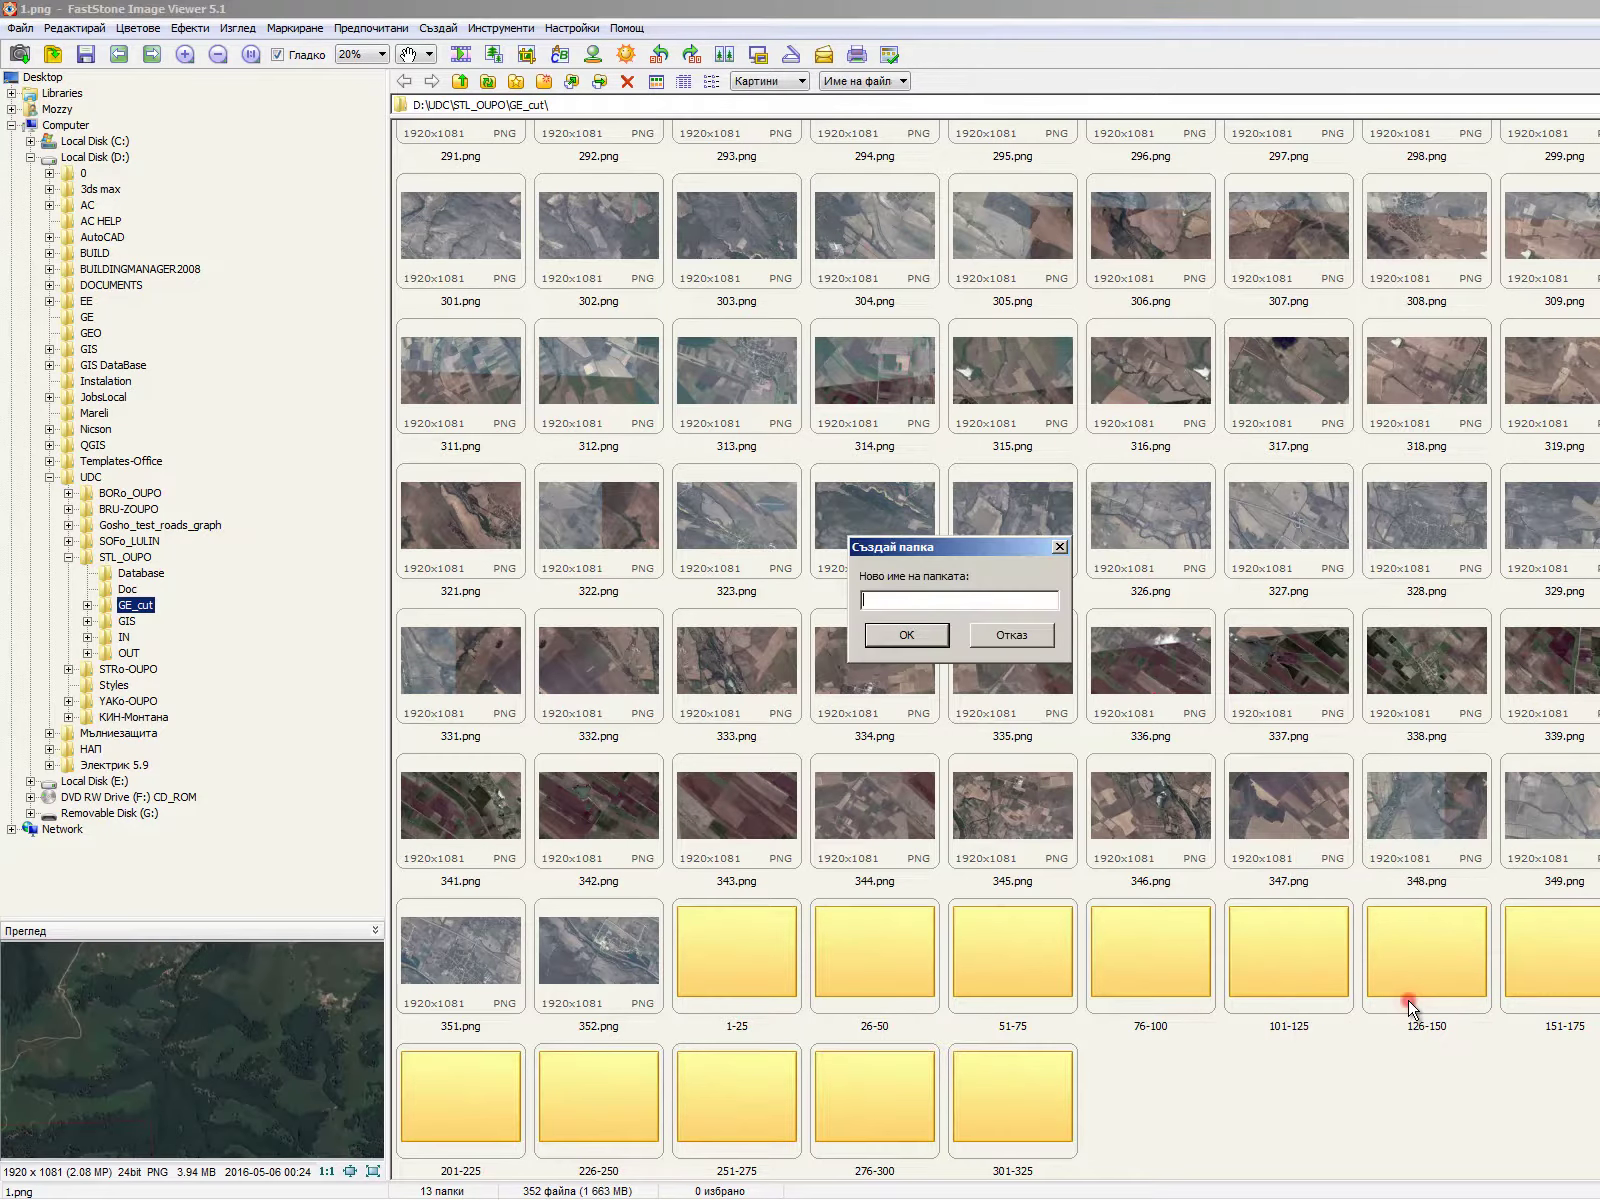
text(350)
key(Return)
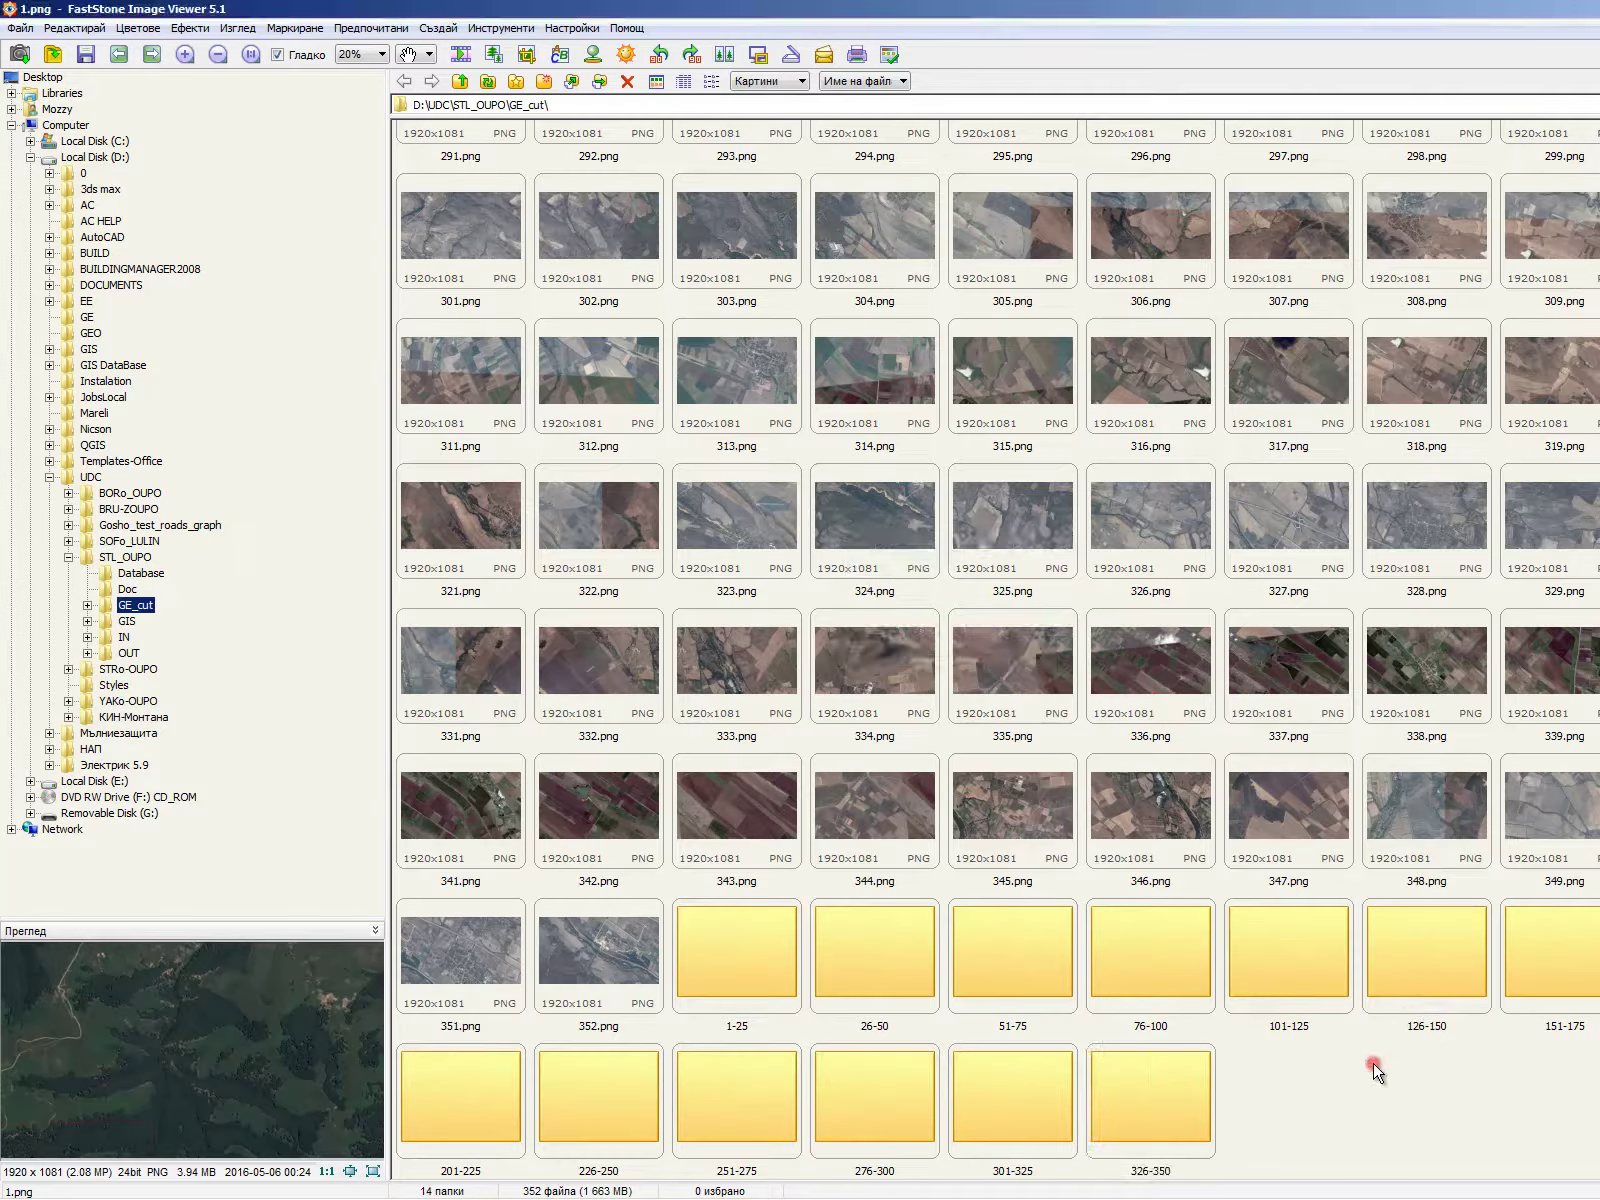
Cancel an extra new folder and rename 326-350 to 326-352.
right_click(1371, 1089)
click(1453, 1010)
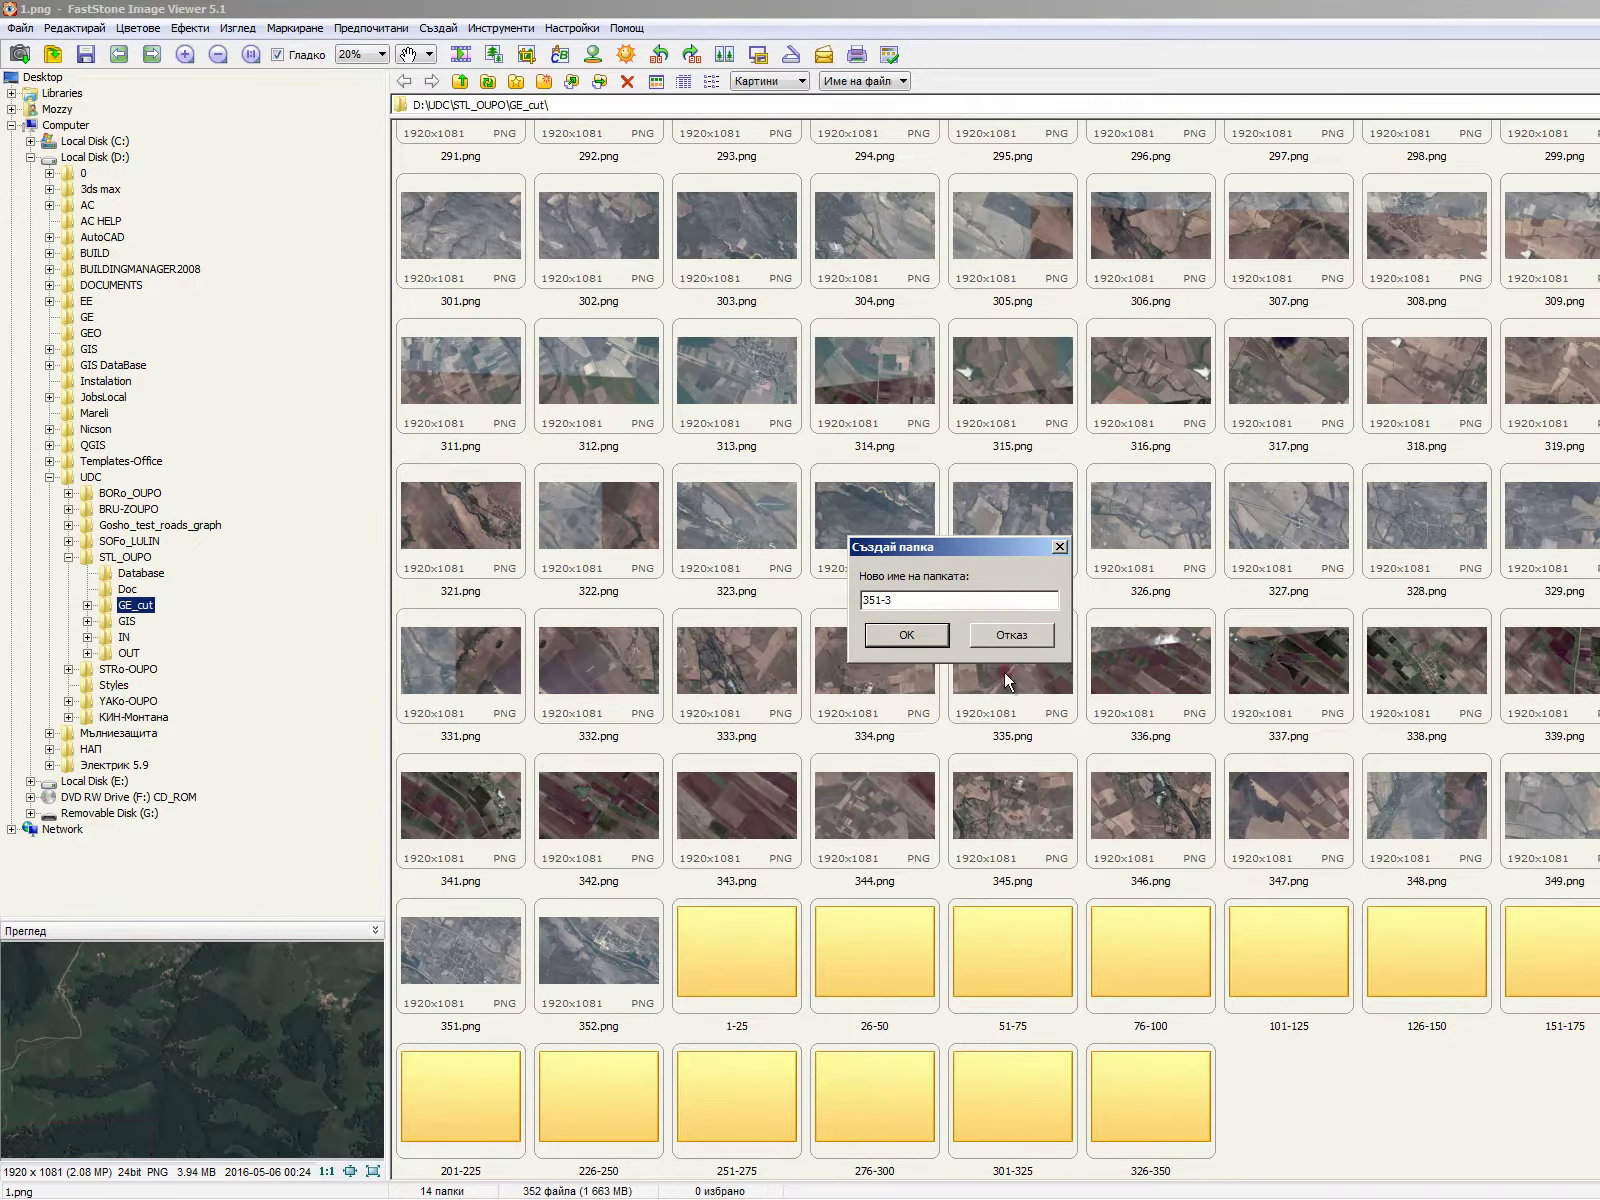
click(1035, 633)
click(1170, 1080)
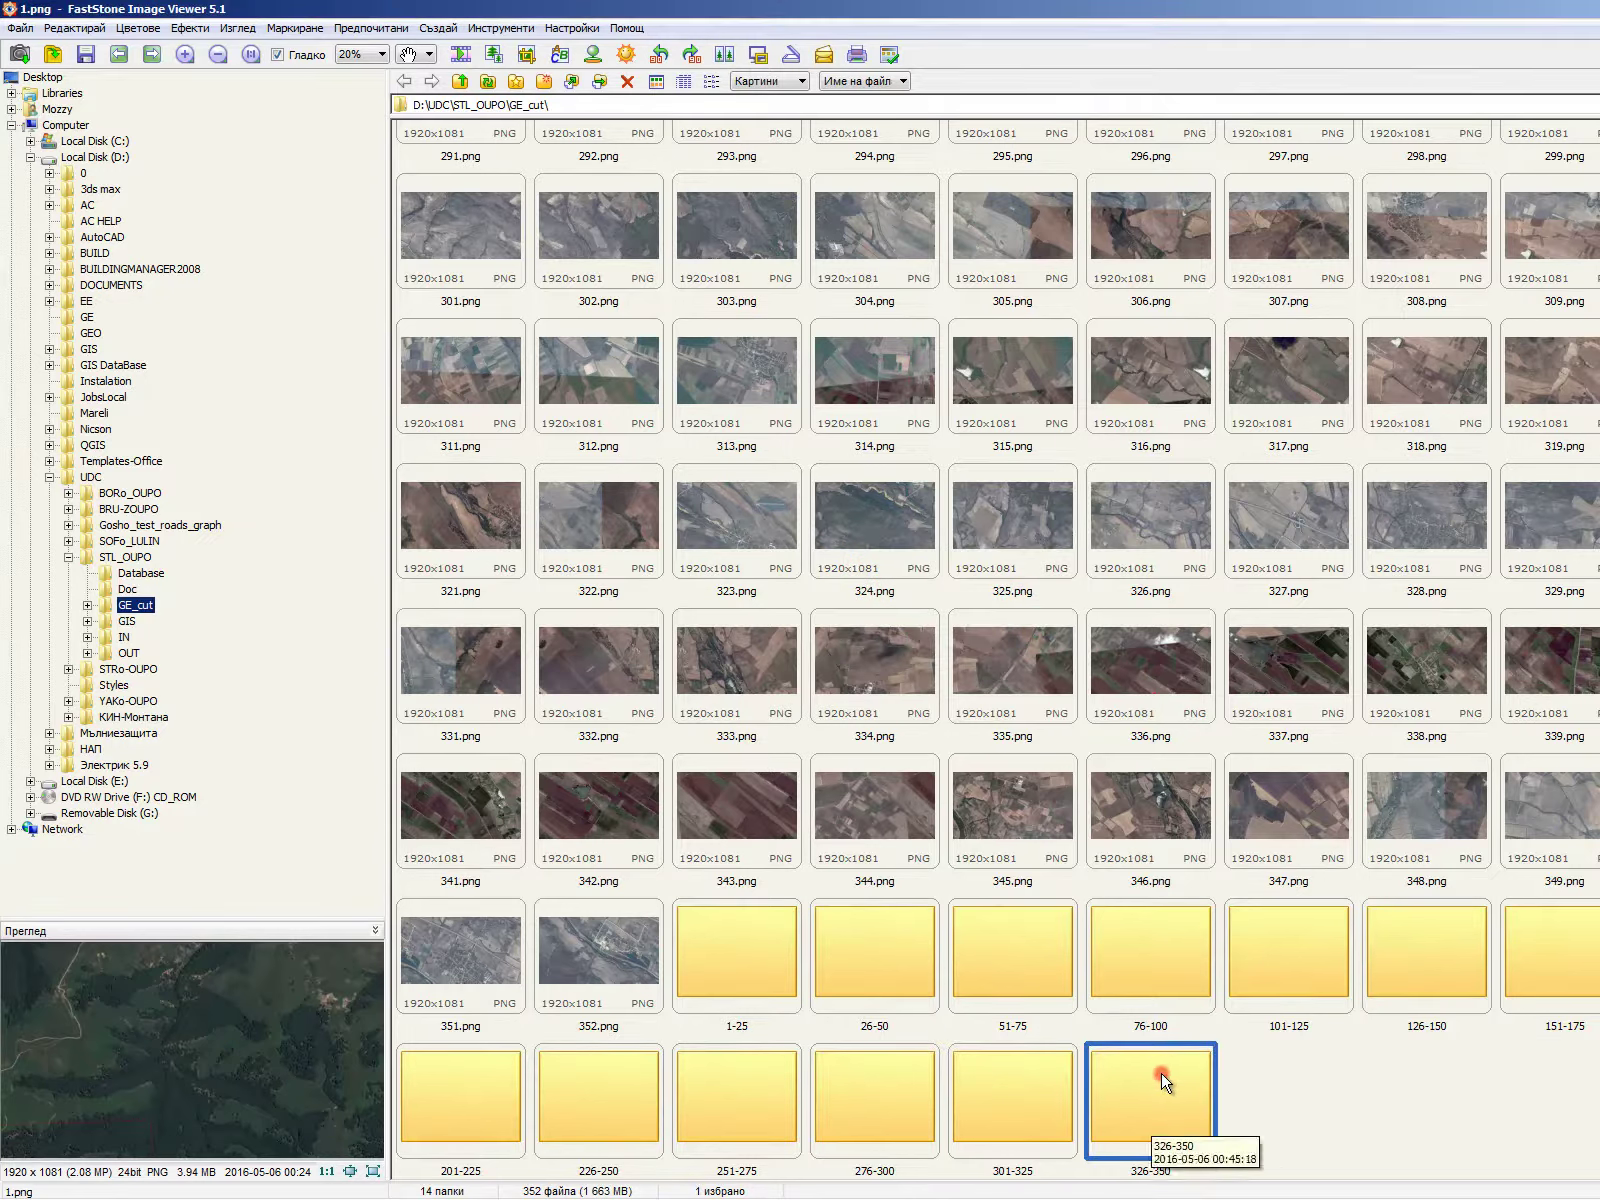
key(F2)
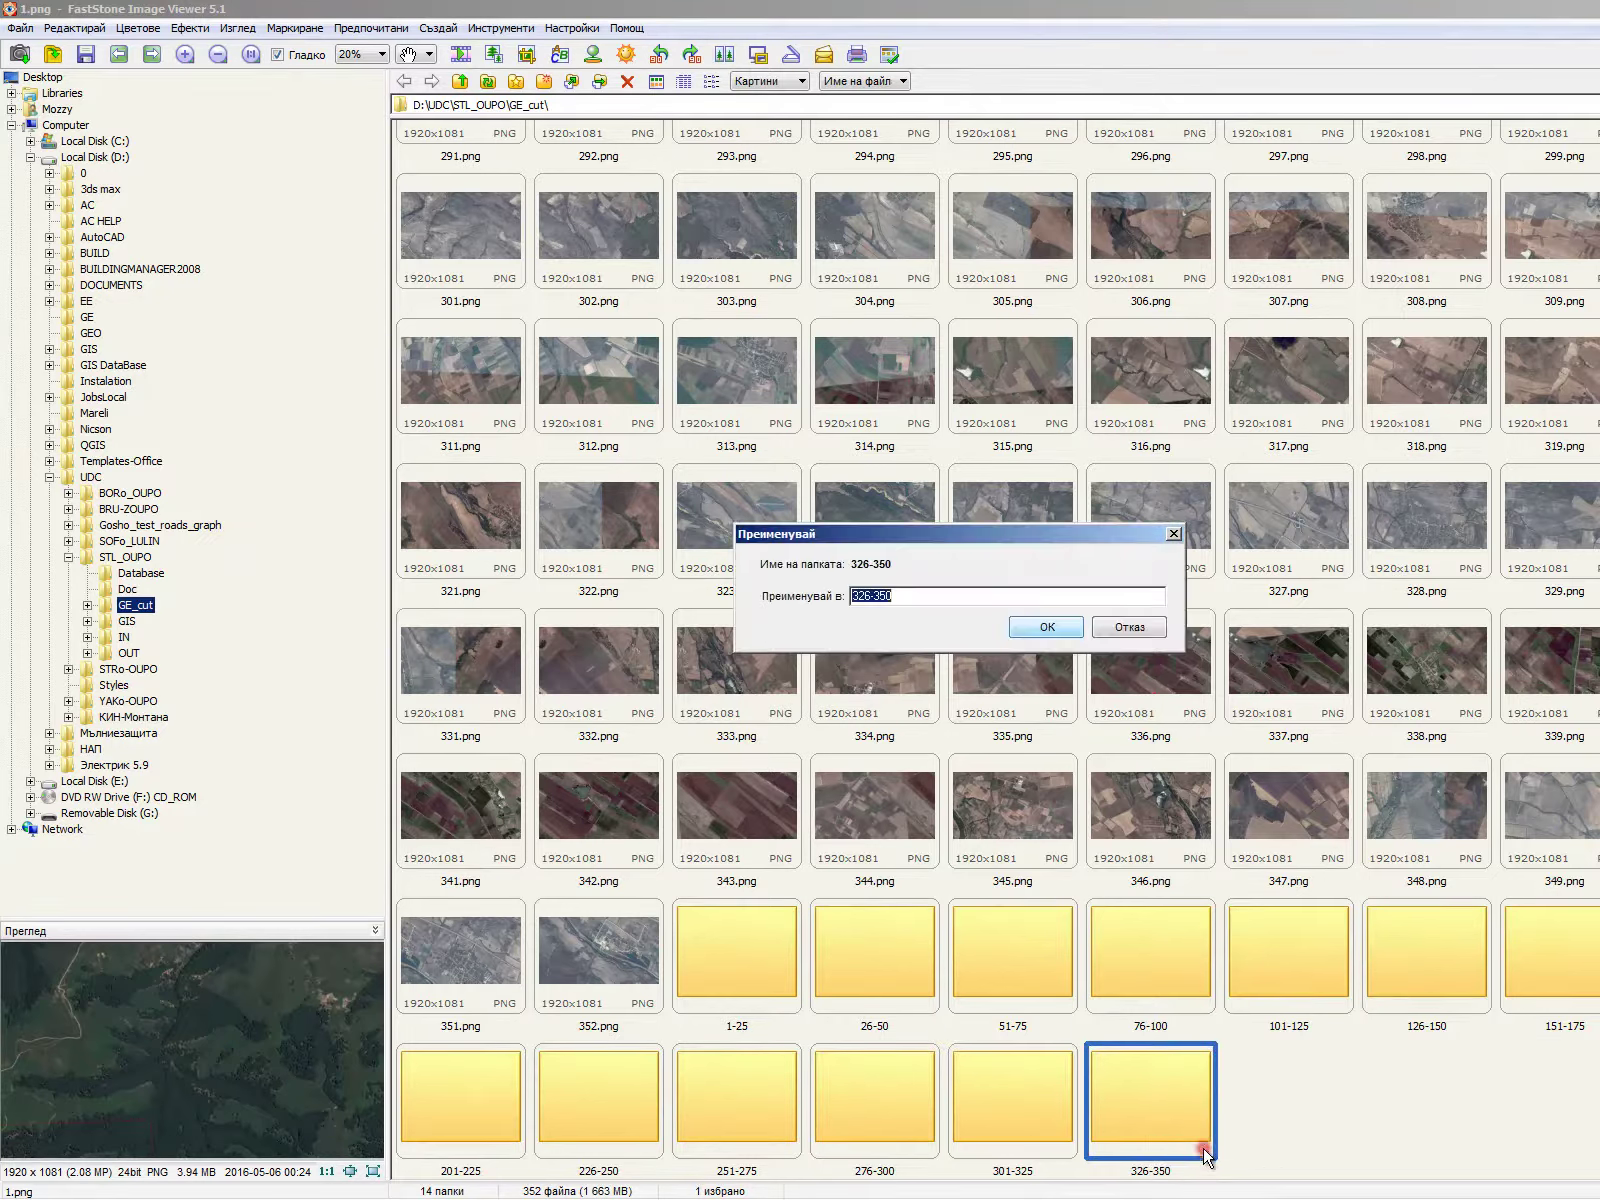
click(912, 600)
click(1047, 627)
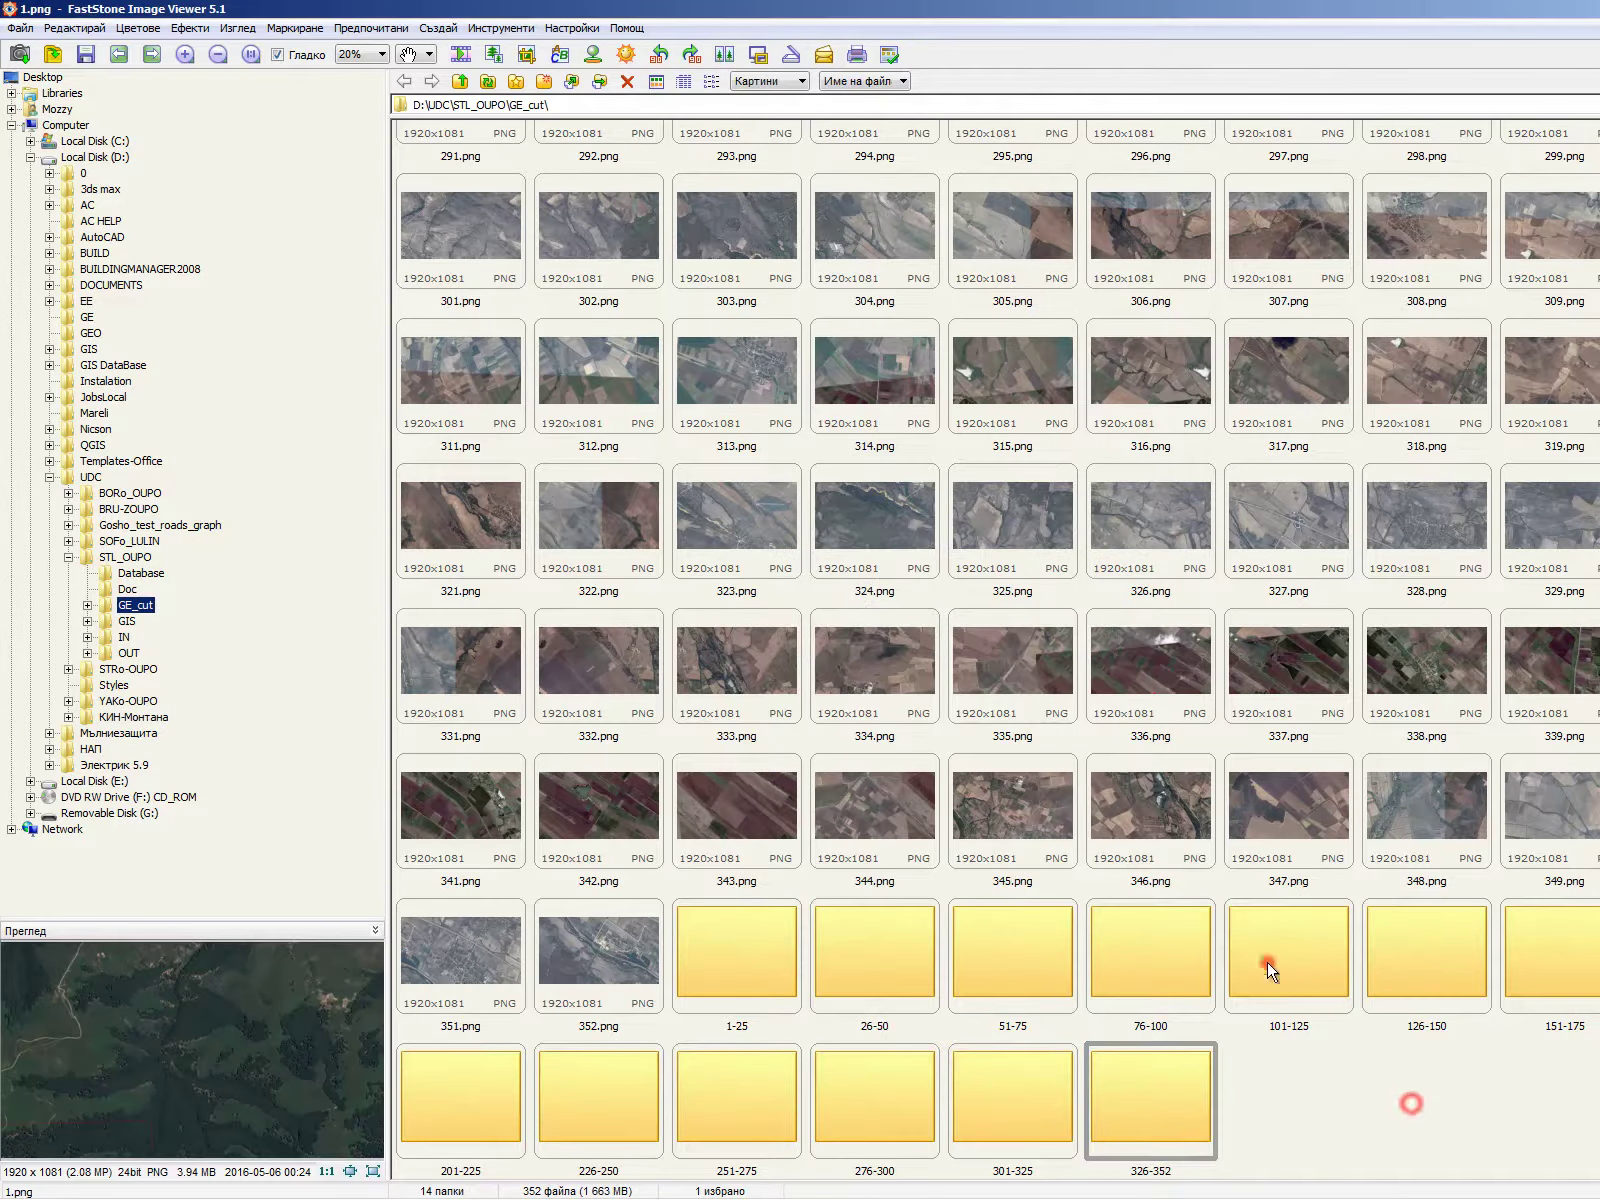
scroll(1118, 794, up, 5)
scroll(1118, 794, up, 5)
click(1048, 697)
click(455, 191)
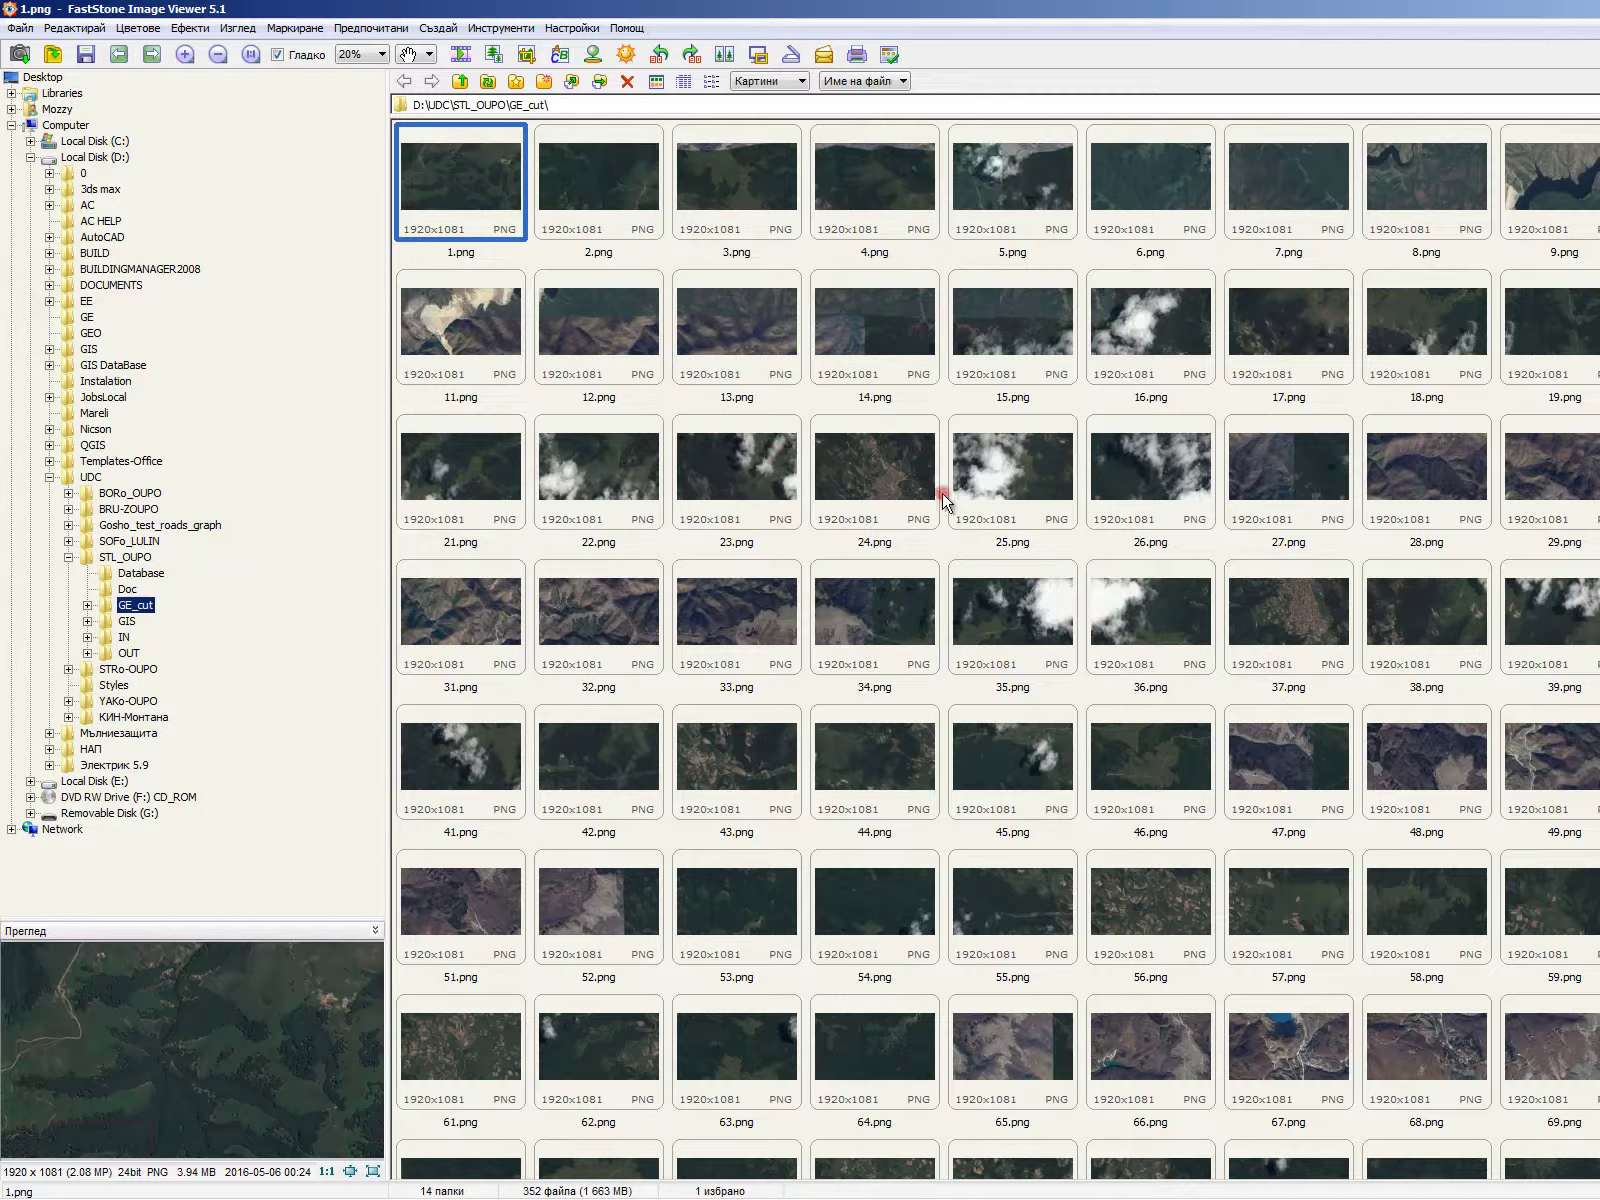
Move images 1–25 into the 1-25 folder by cutting and pasting.
shift+click(980, 491)
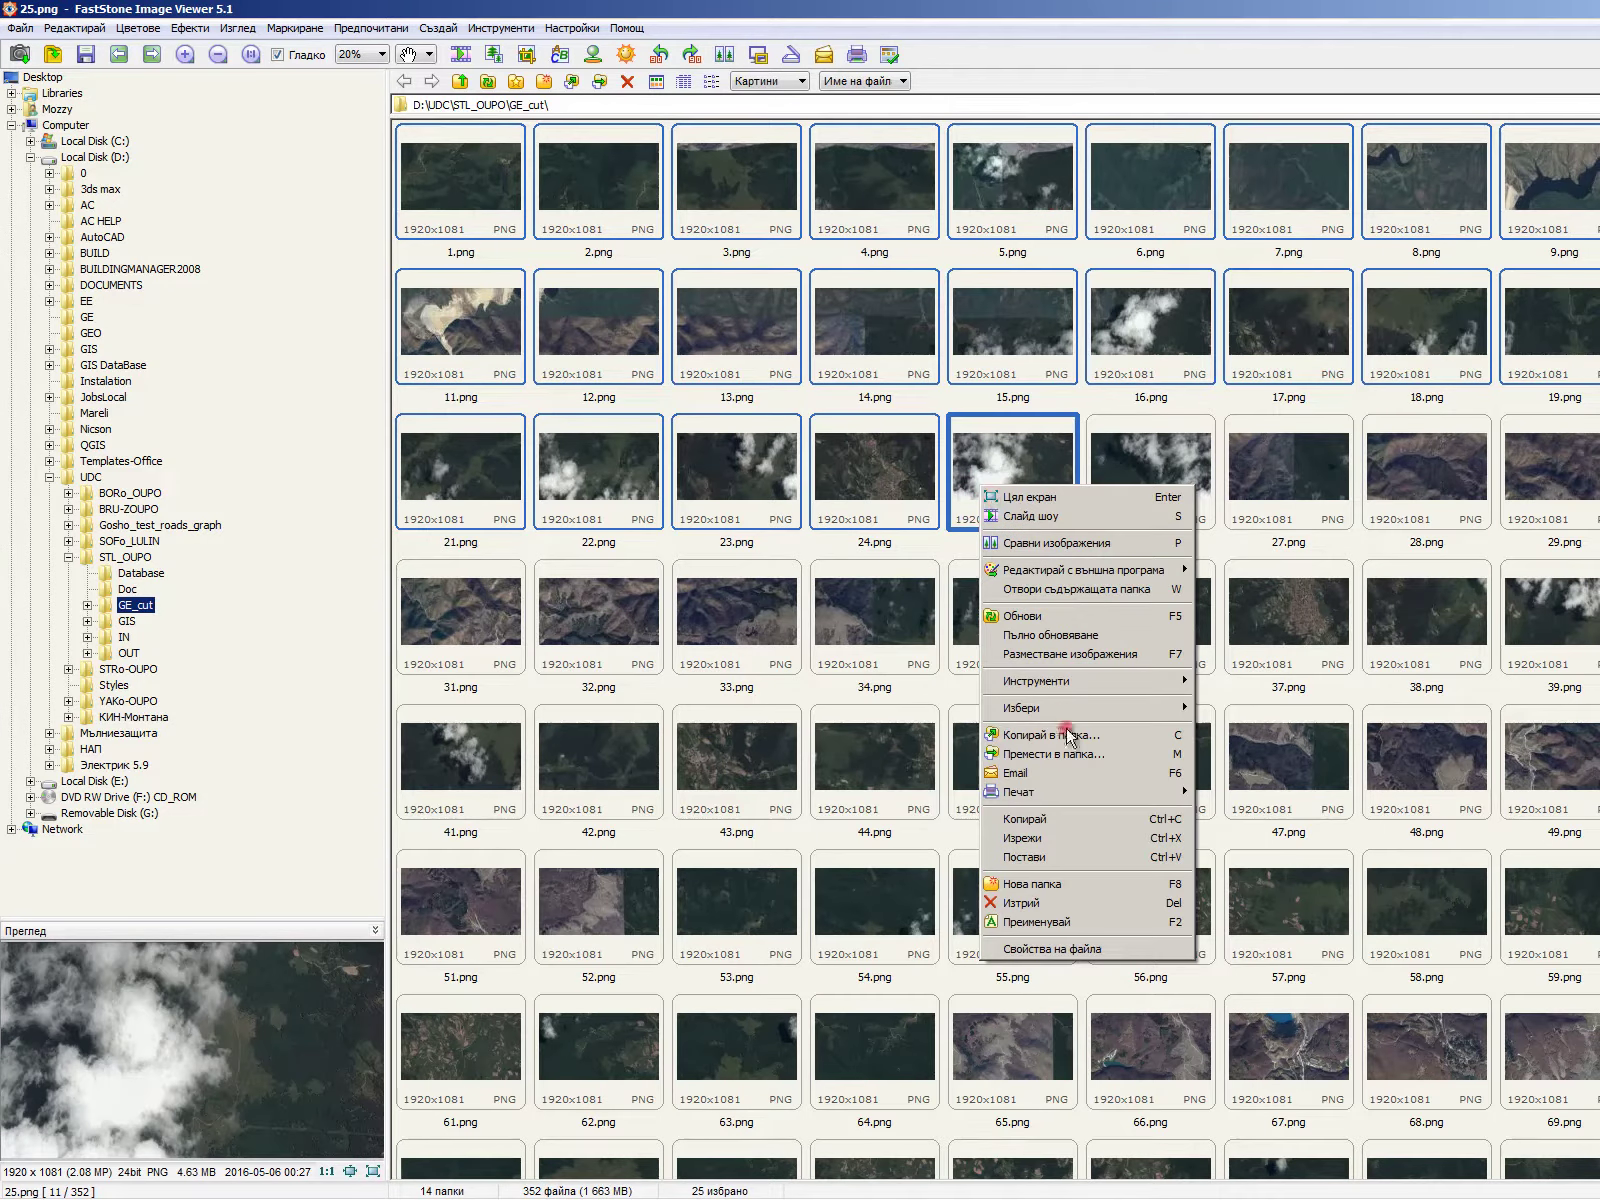
click(1064, 838)
scroll(1060, 830, down, 10)
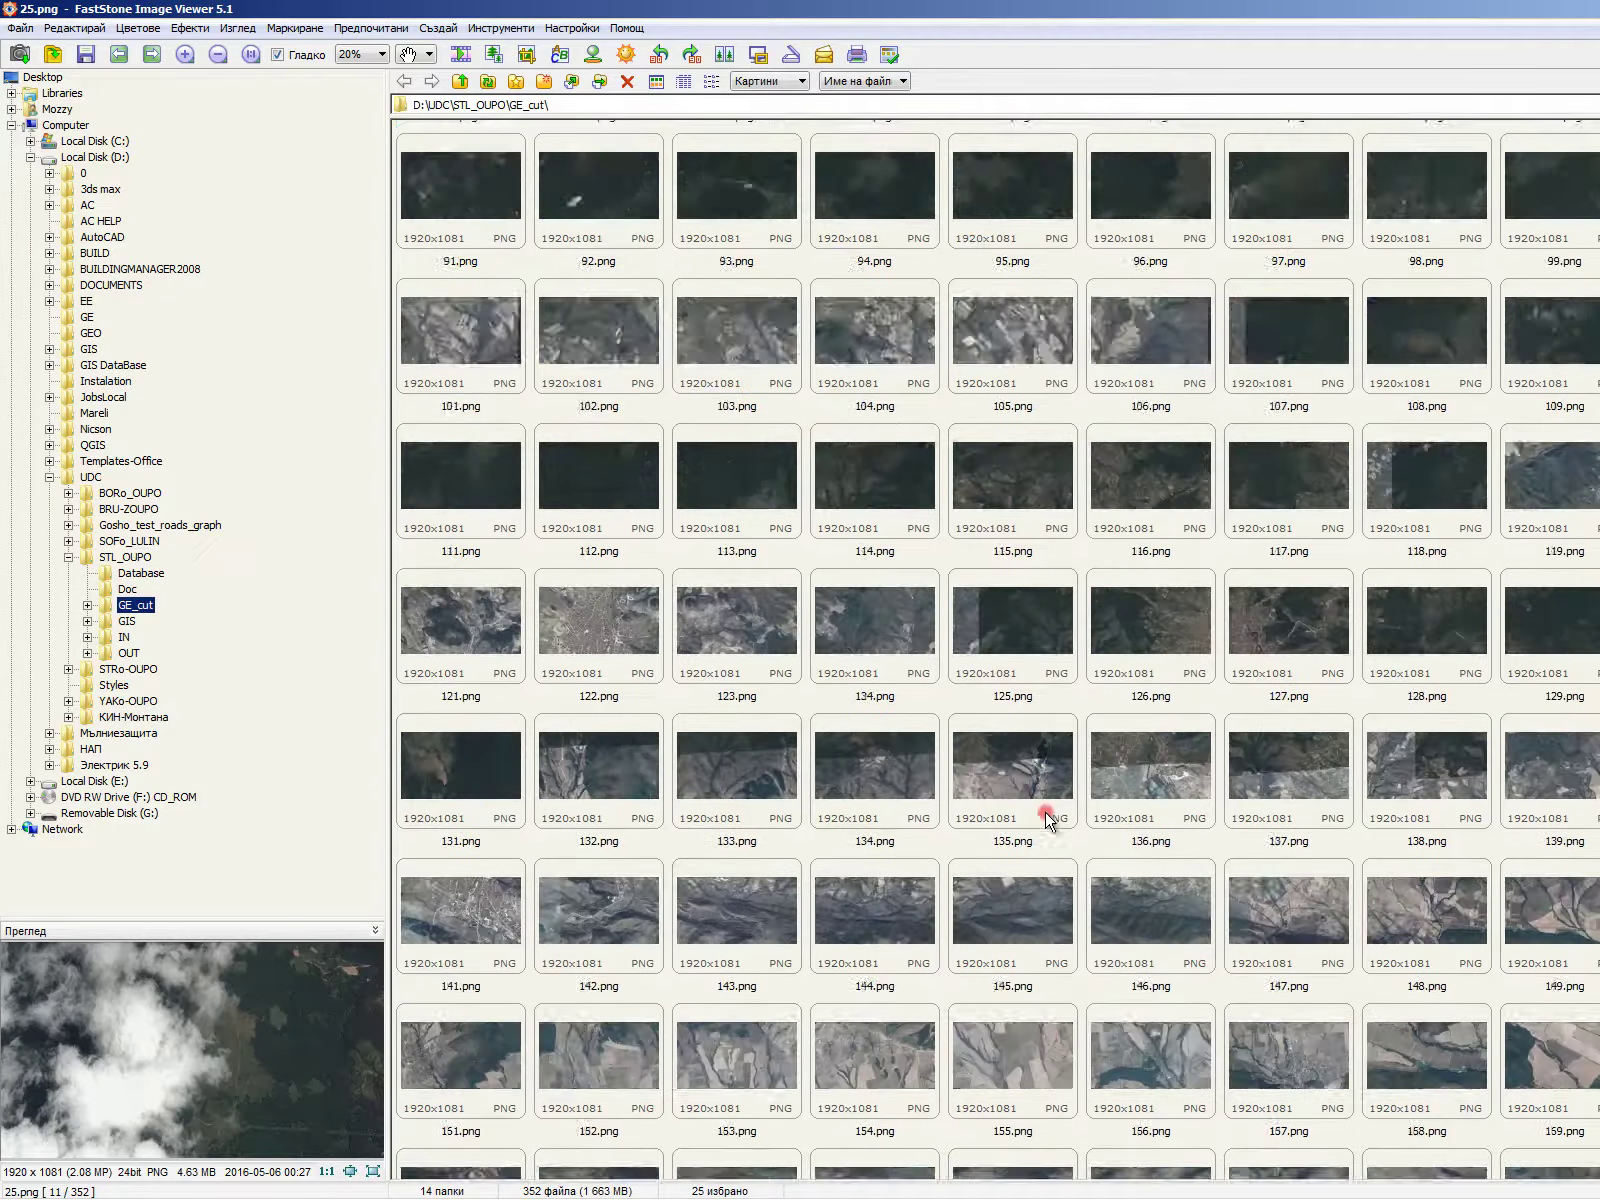
scroll(1040, 825, down, 10)
scroll(1020, 835, down, 10)
double_click(772, 942)
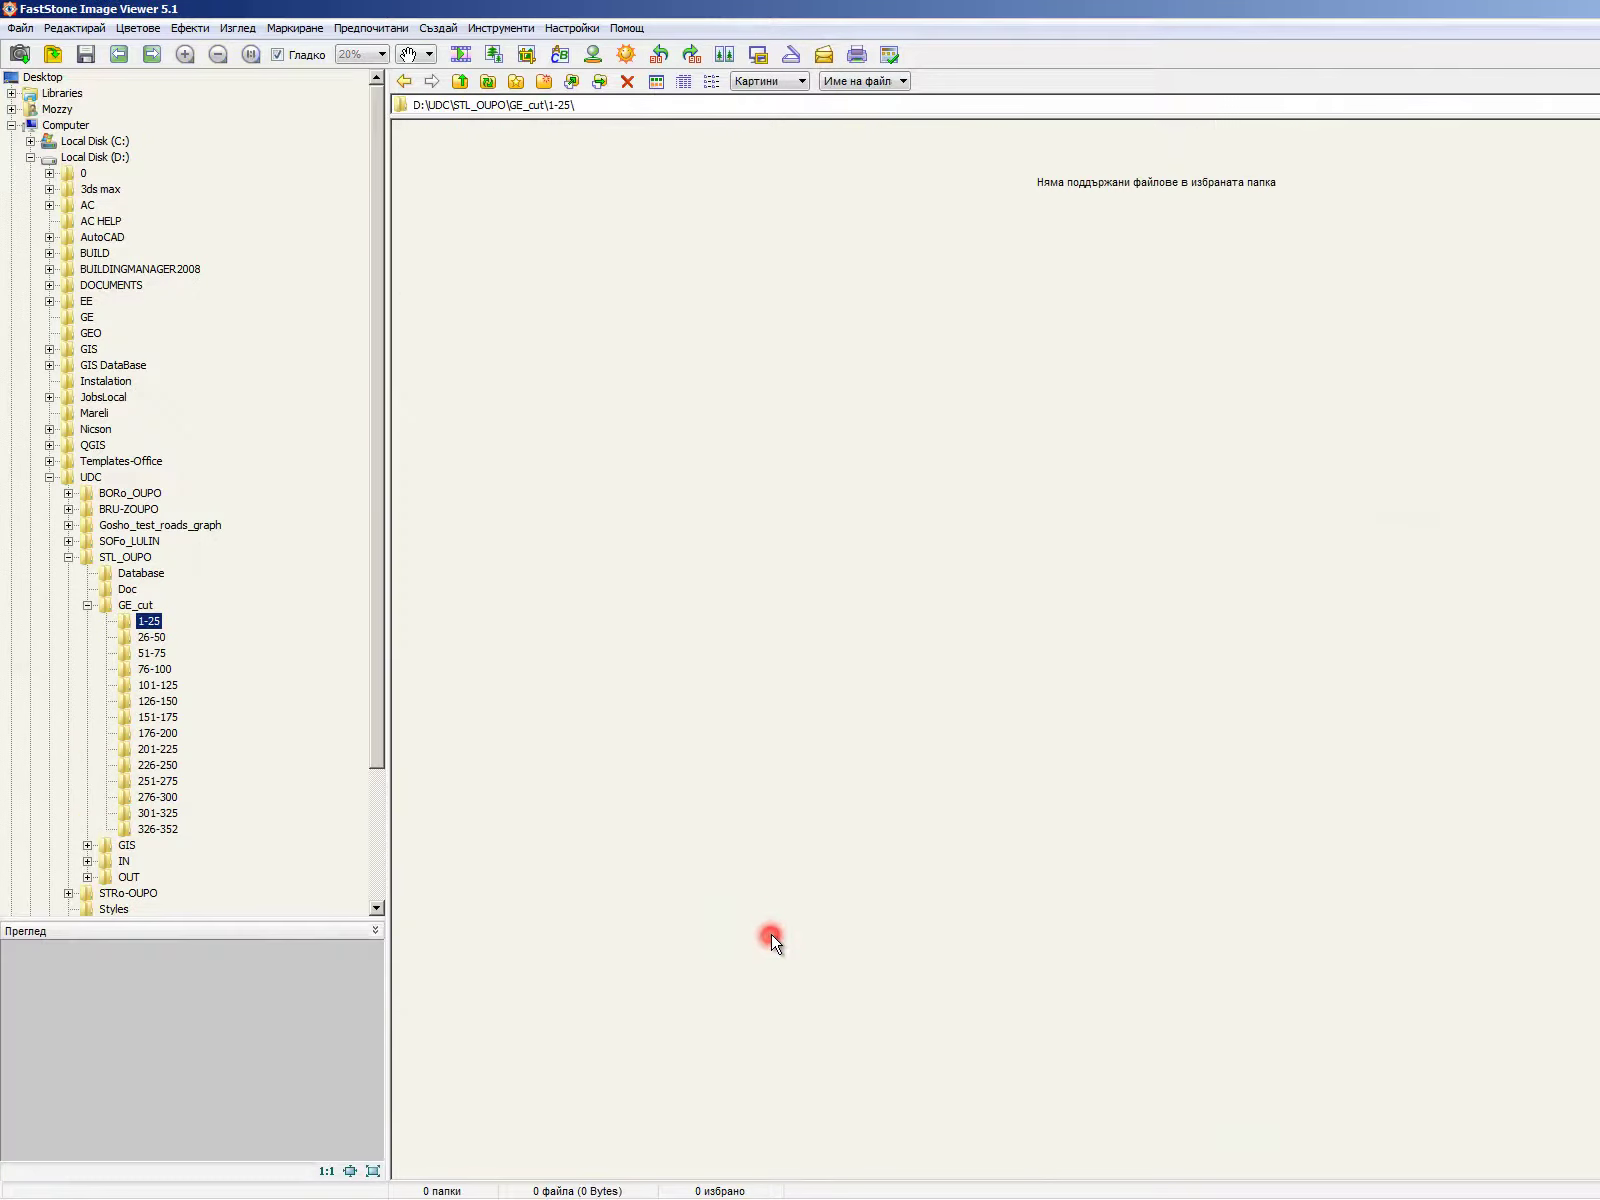
key(ctrl+v)
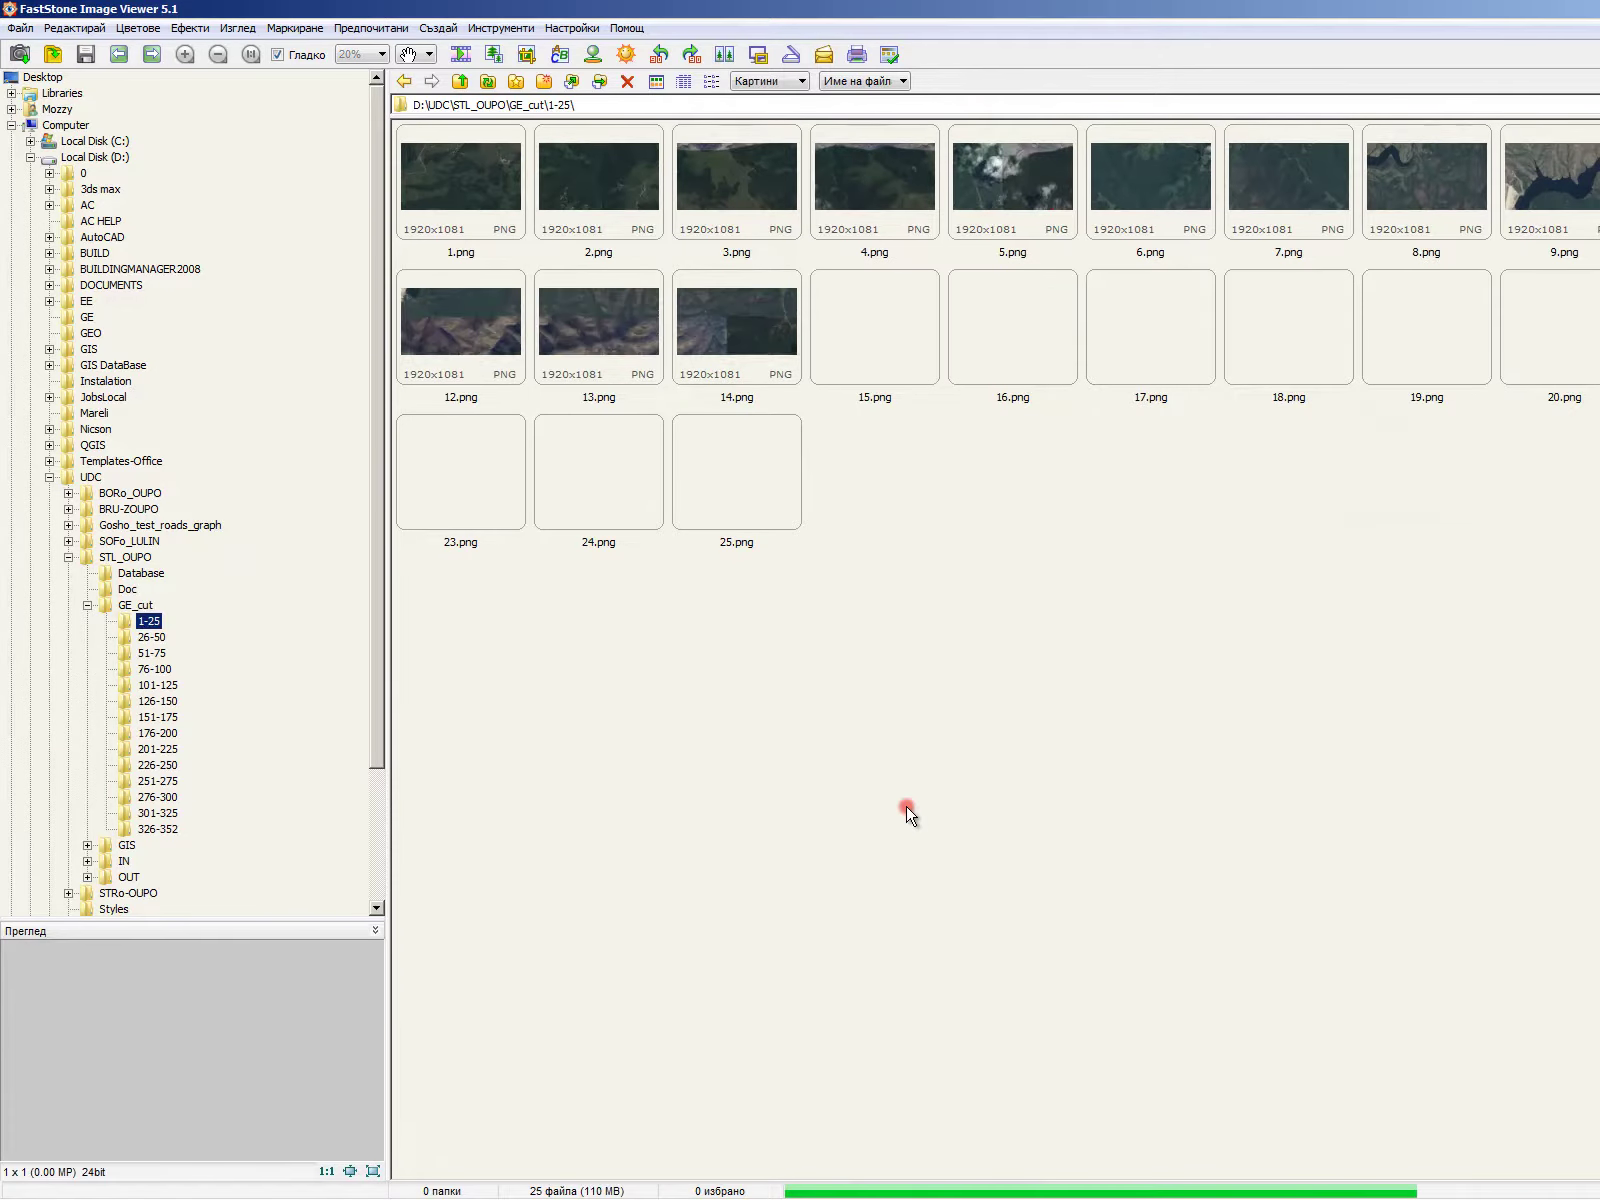
key(BackSpace)
Drag images 26–50, 51–75 and 76–100 into their matching range folders.
click(1068, 316)
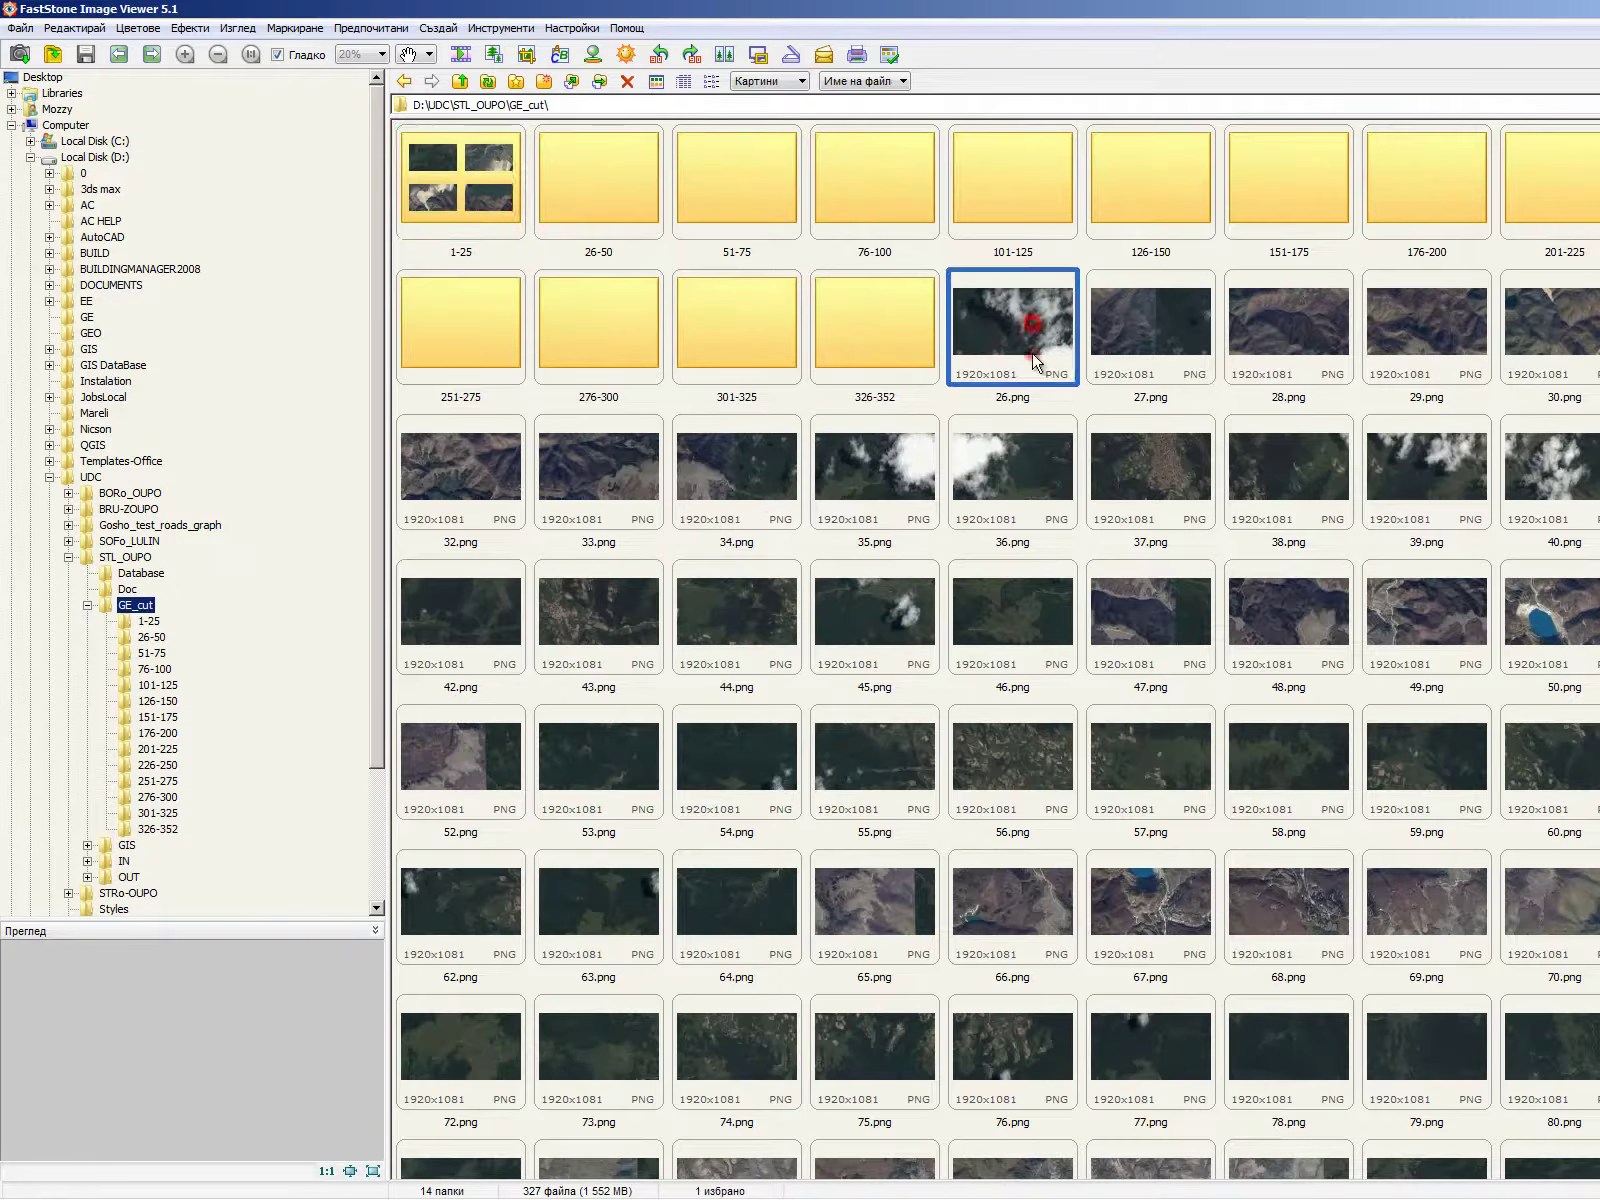
shift+click(1545, 645)
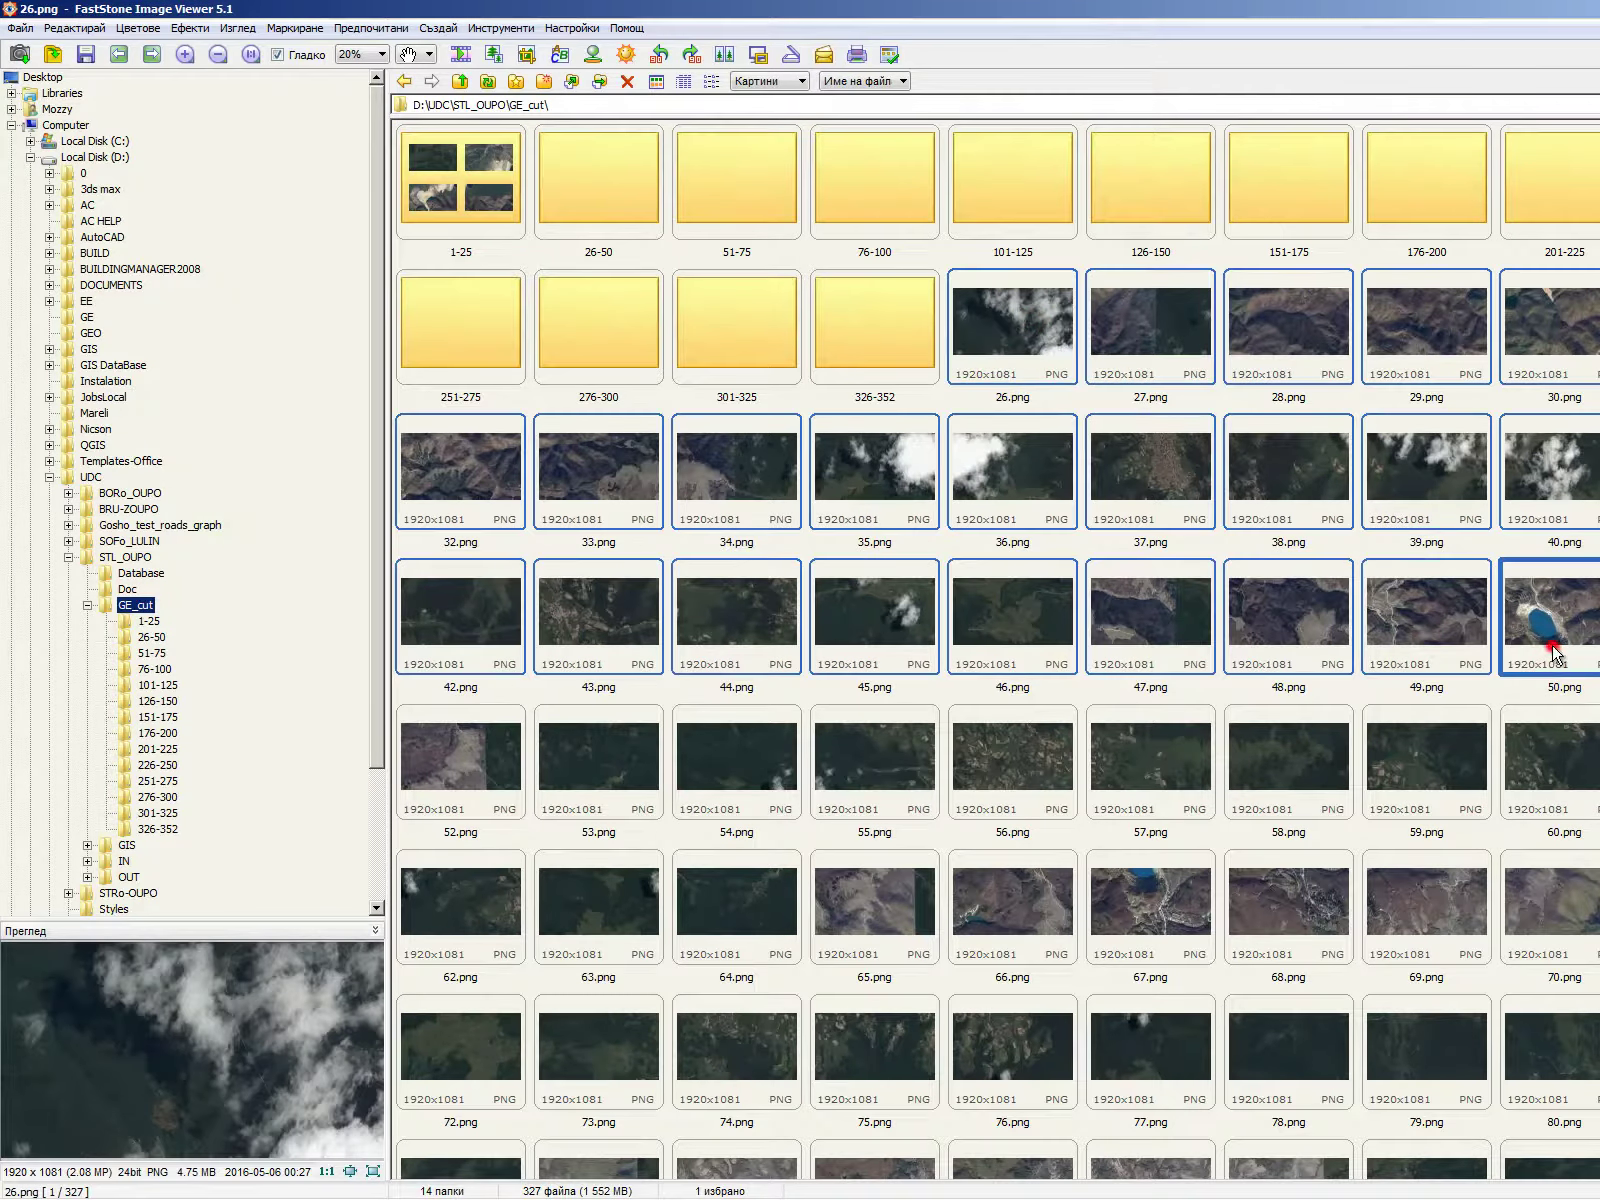
drag(1543, 638, 643, 180)
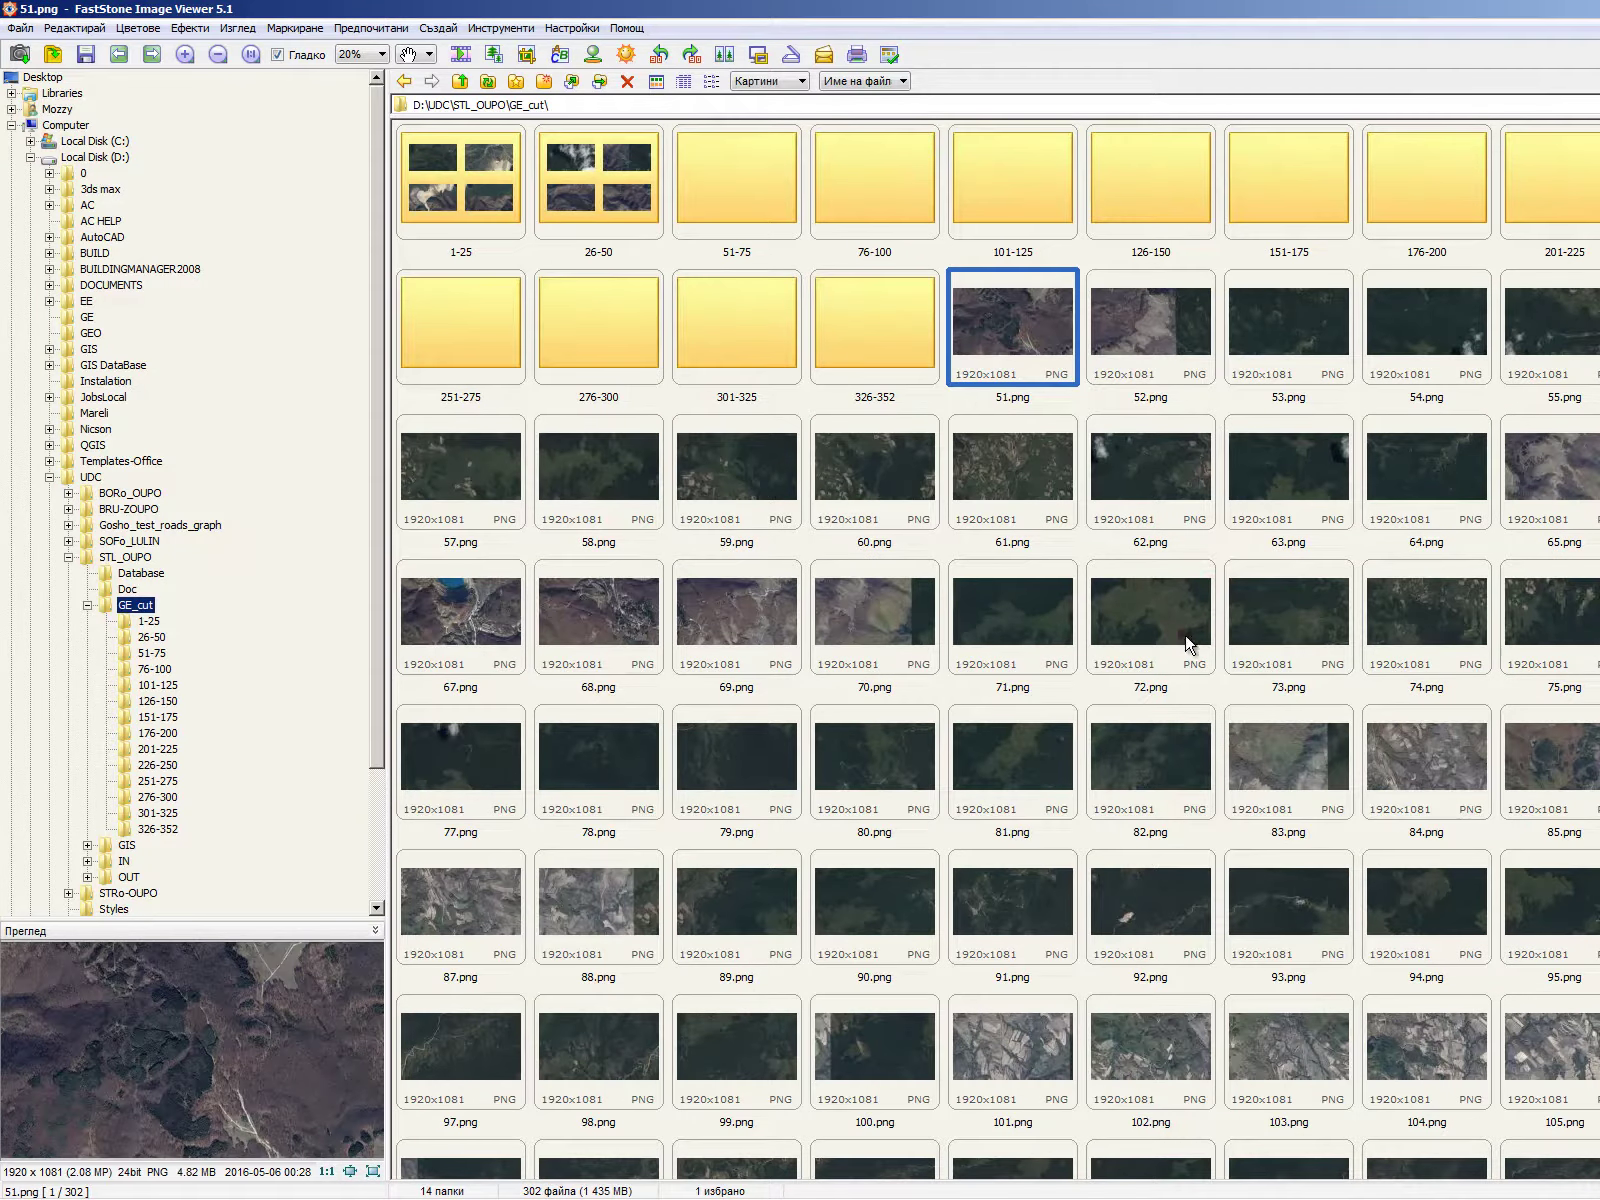
shift+click(1555, 648)
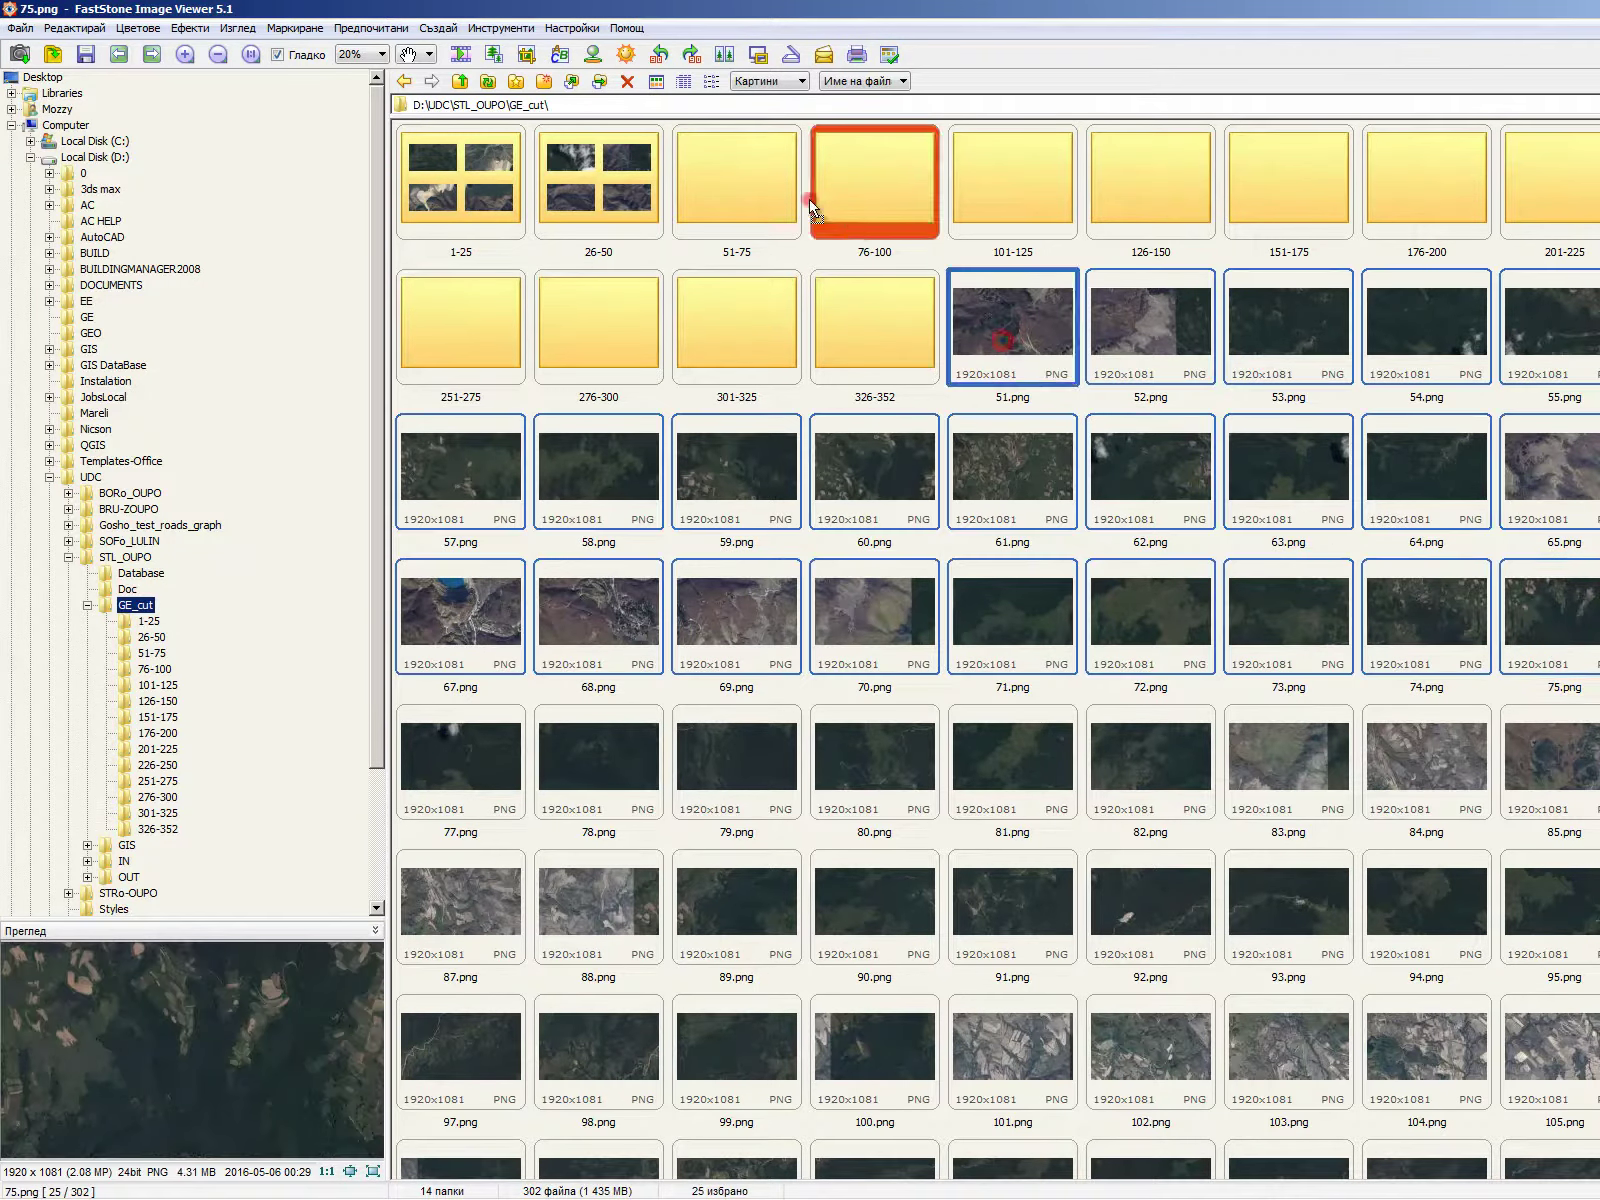
drag(1555, 648, 752, 205)
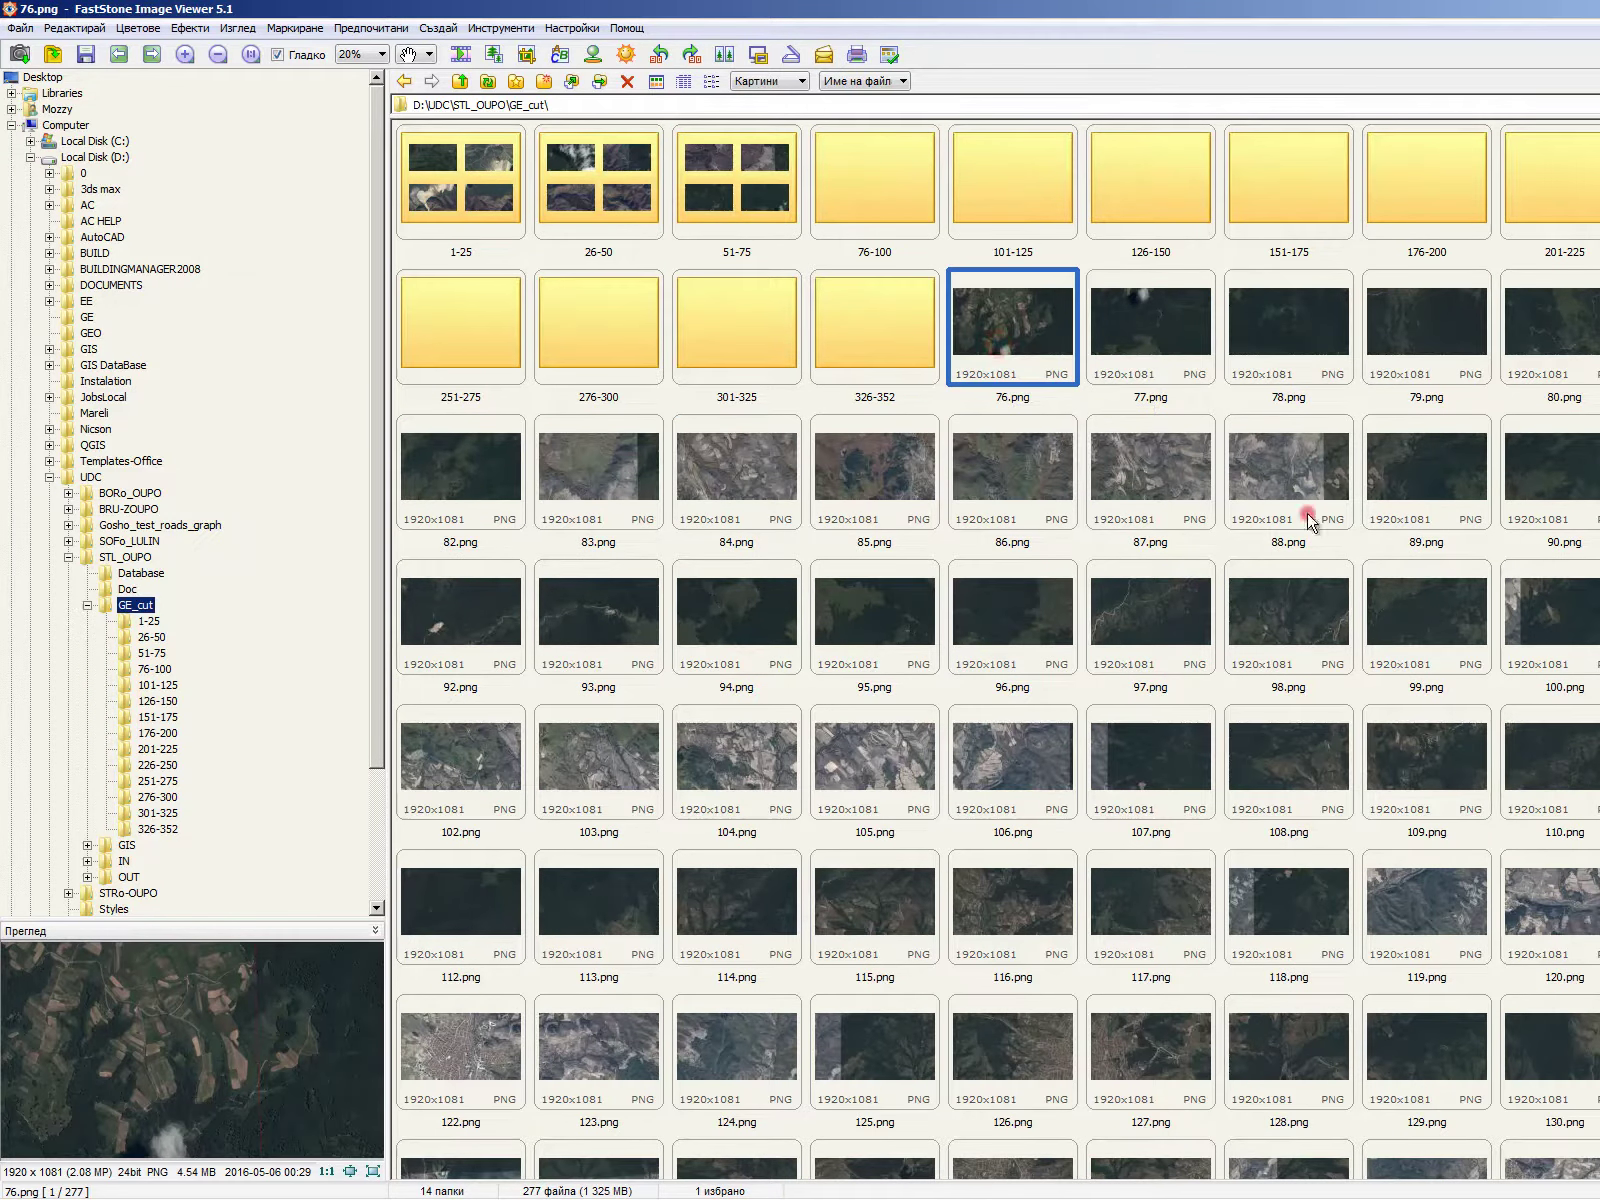
shift+click(1565, 652)
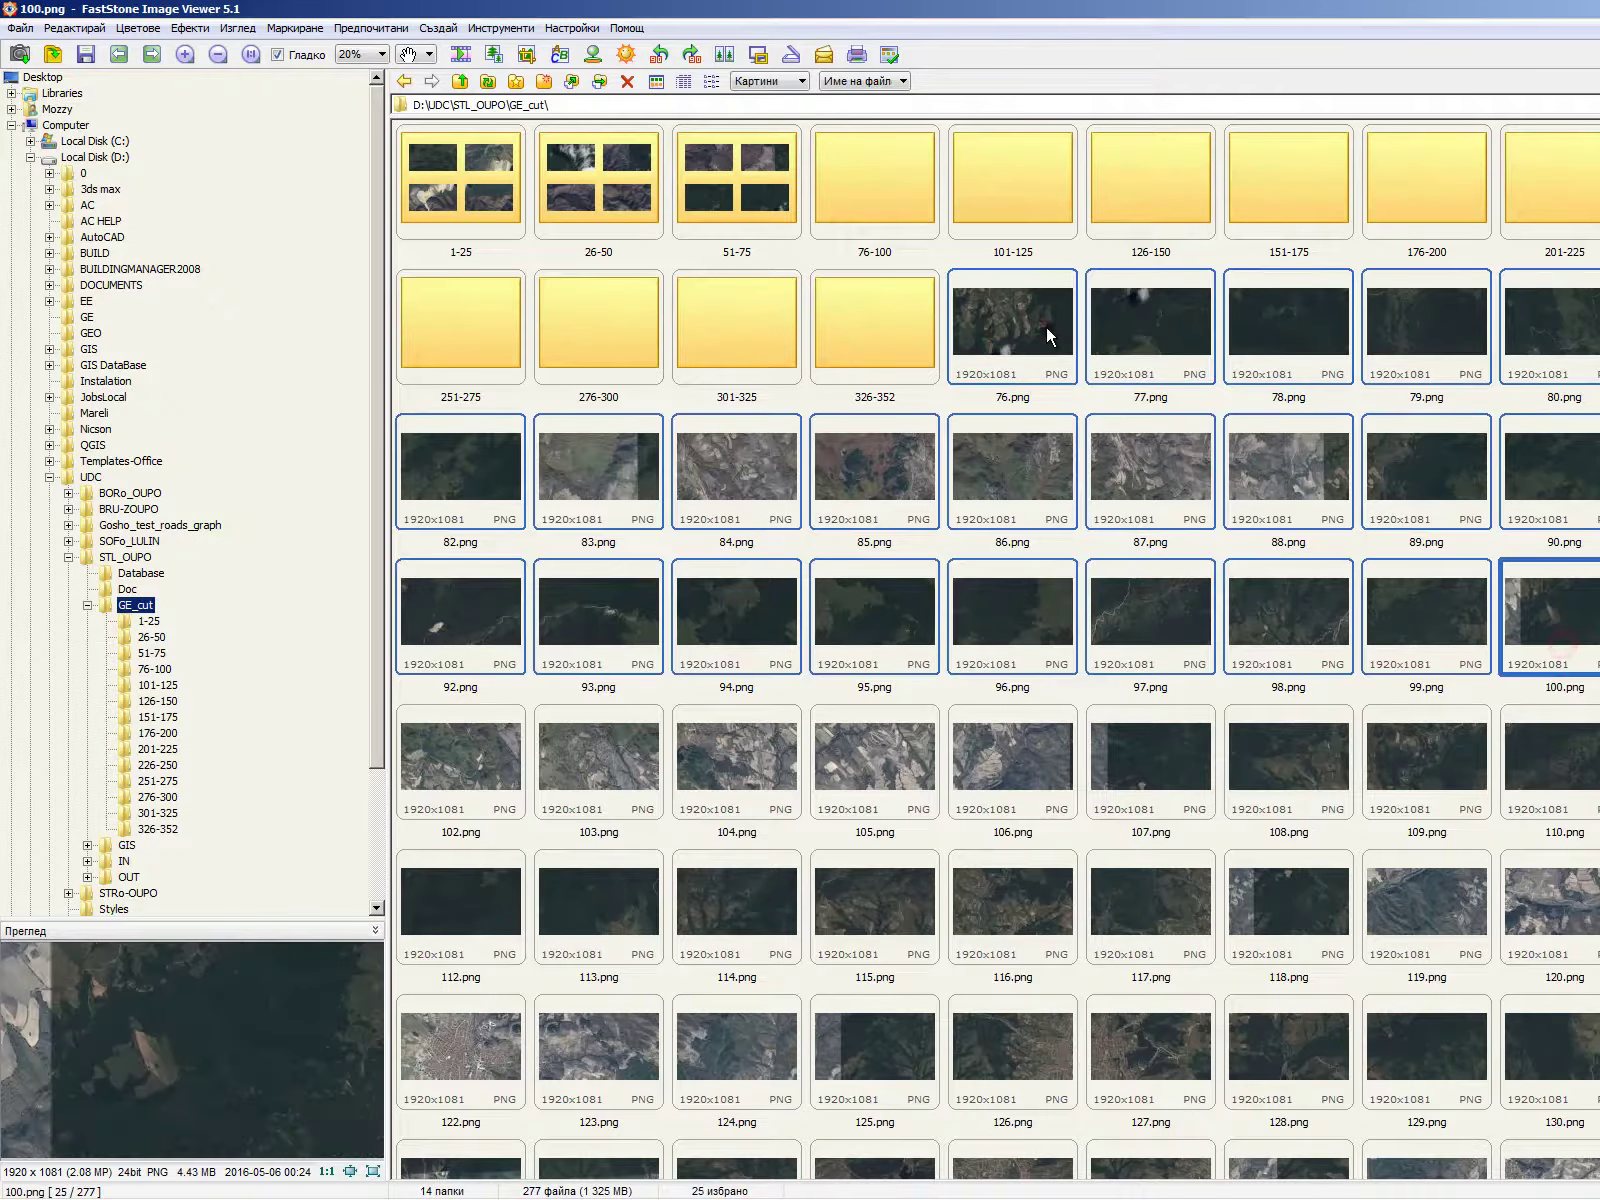
drag(1565, 652, 846, 210)
click(946, 300)
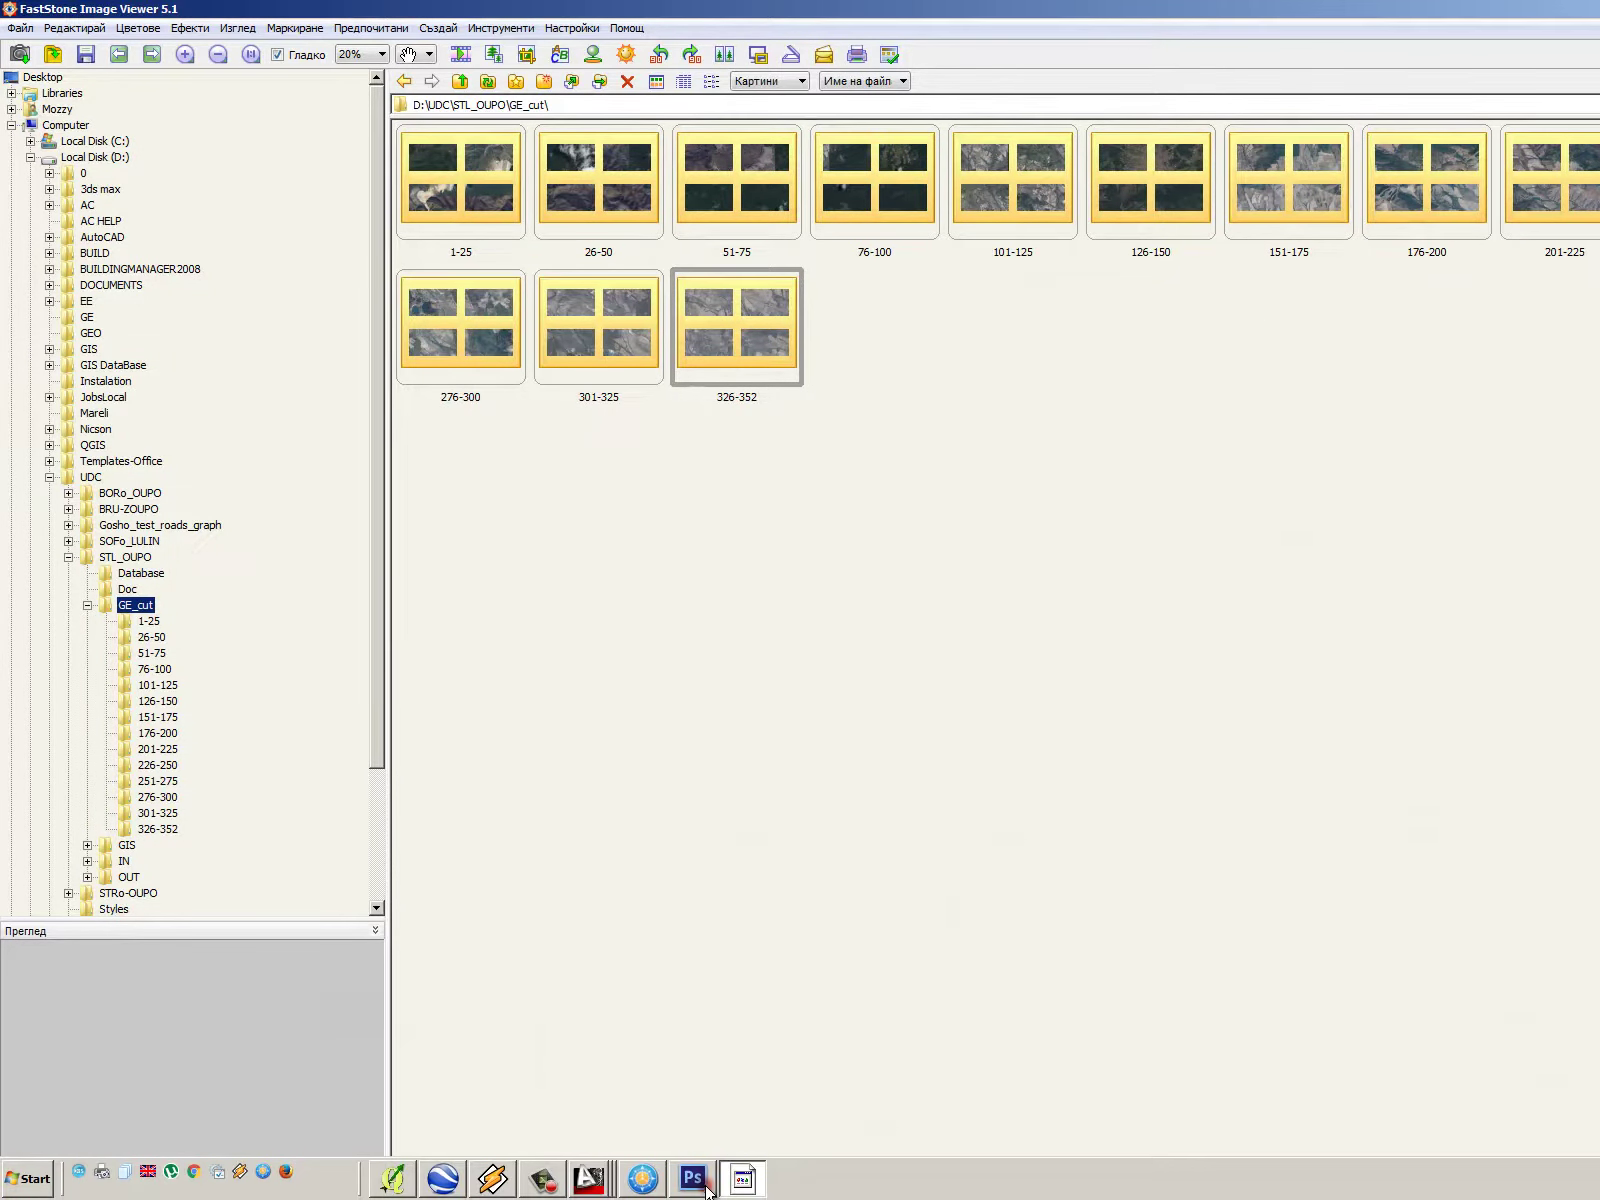
In Photoshop's Photomerge, set the source to Files and add all images from GE_cut\1-25.
click(692, 1180)
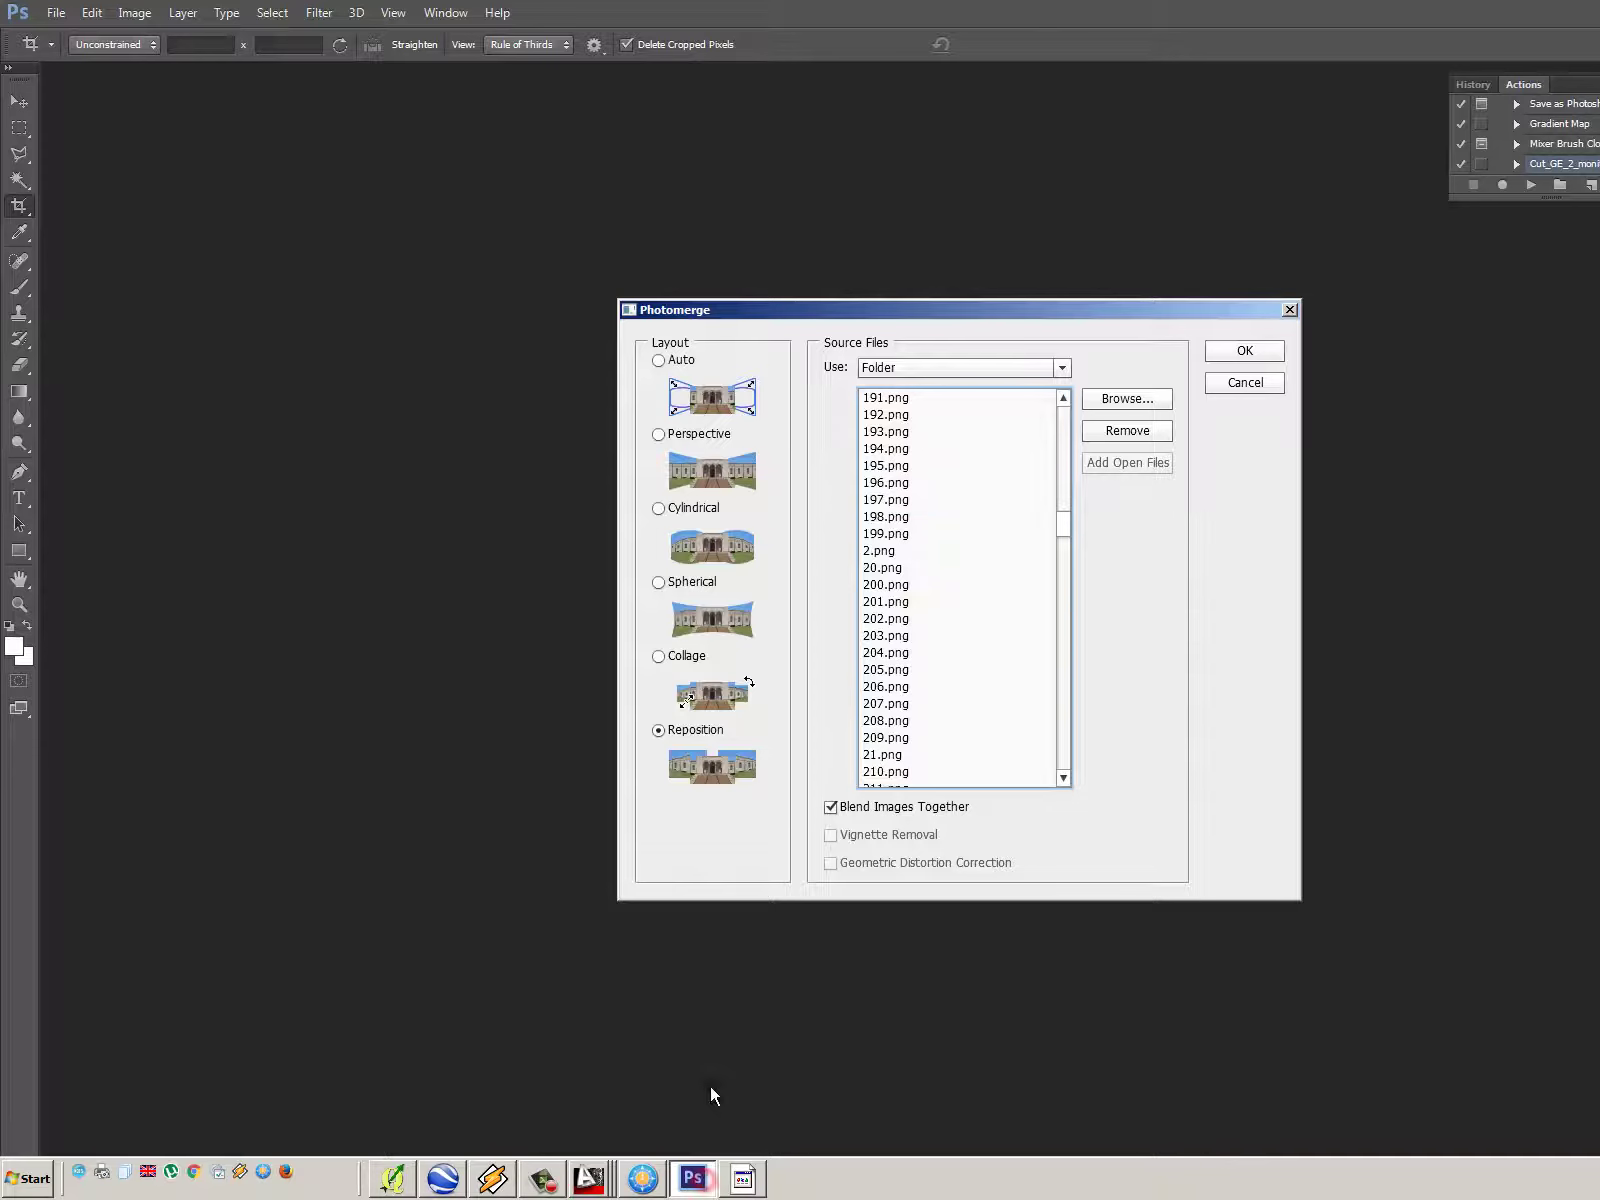
click(1234, 386)
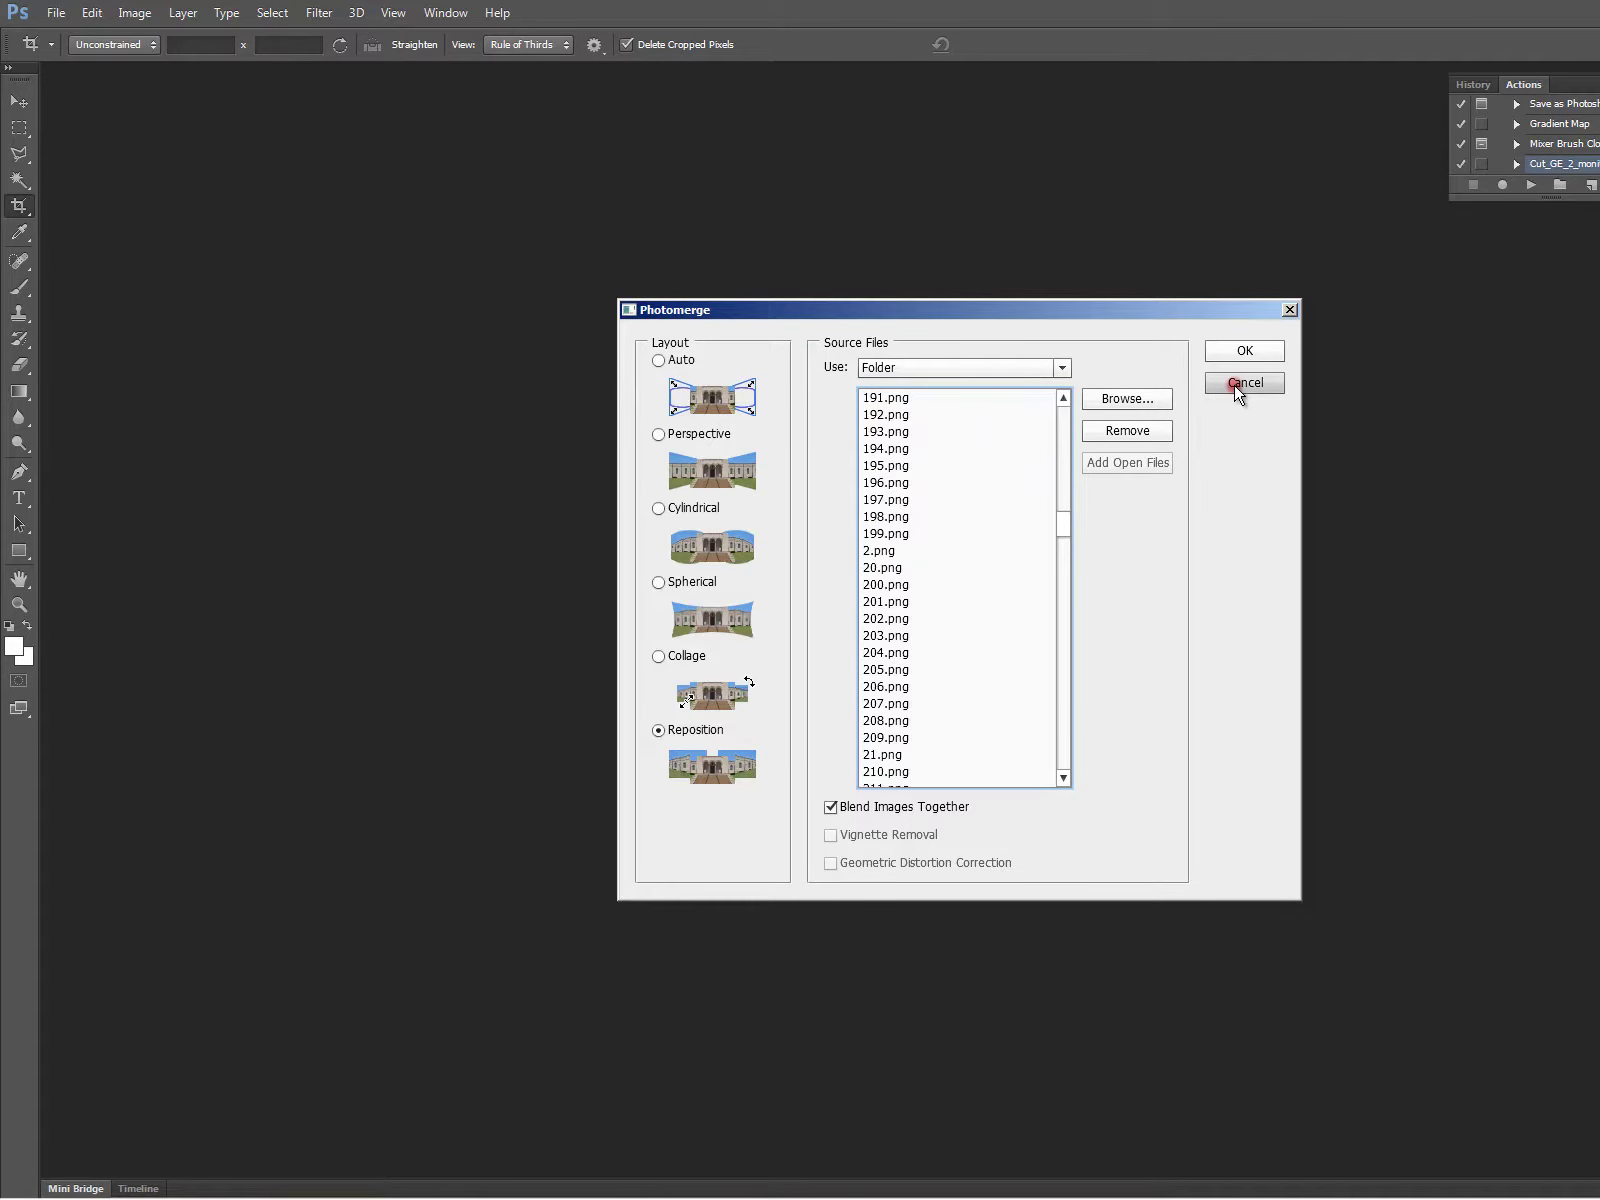
click(1028, 369)
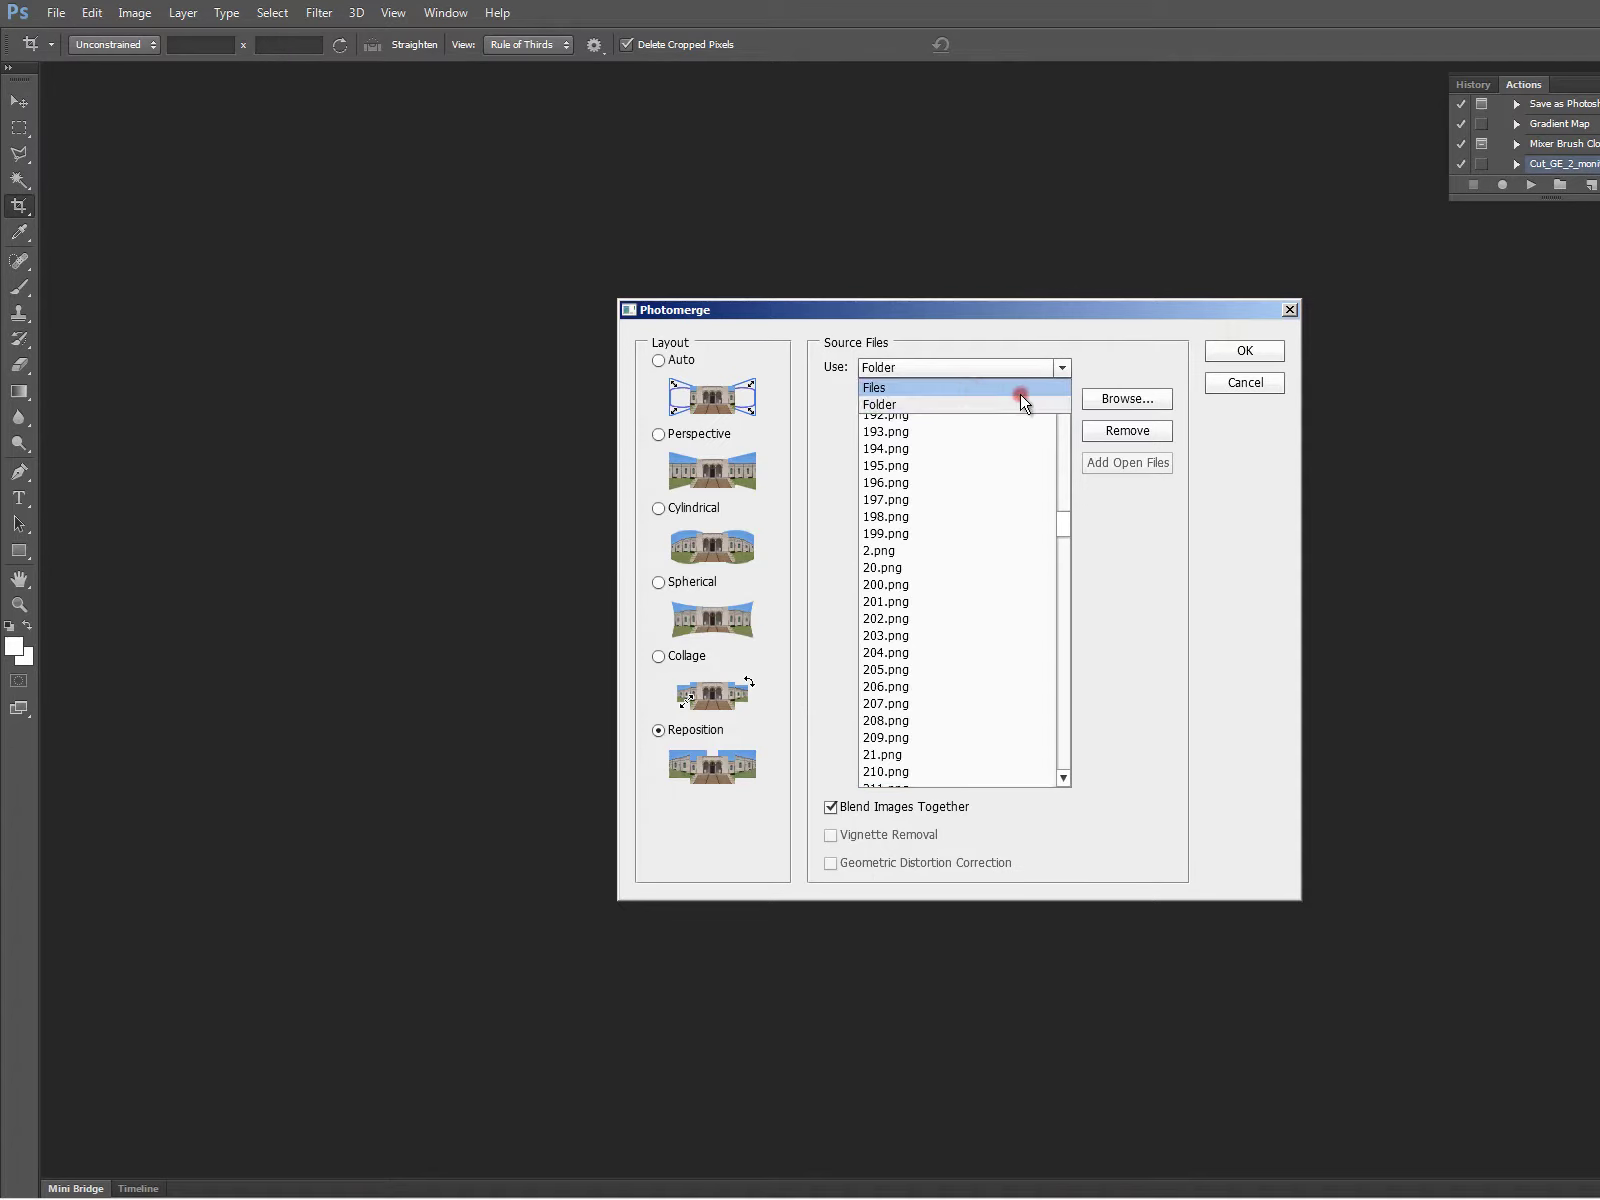
click(1020, 390)
click(1109, 398)
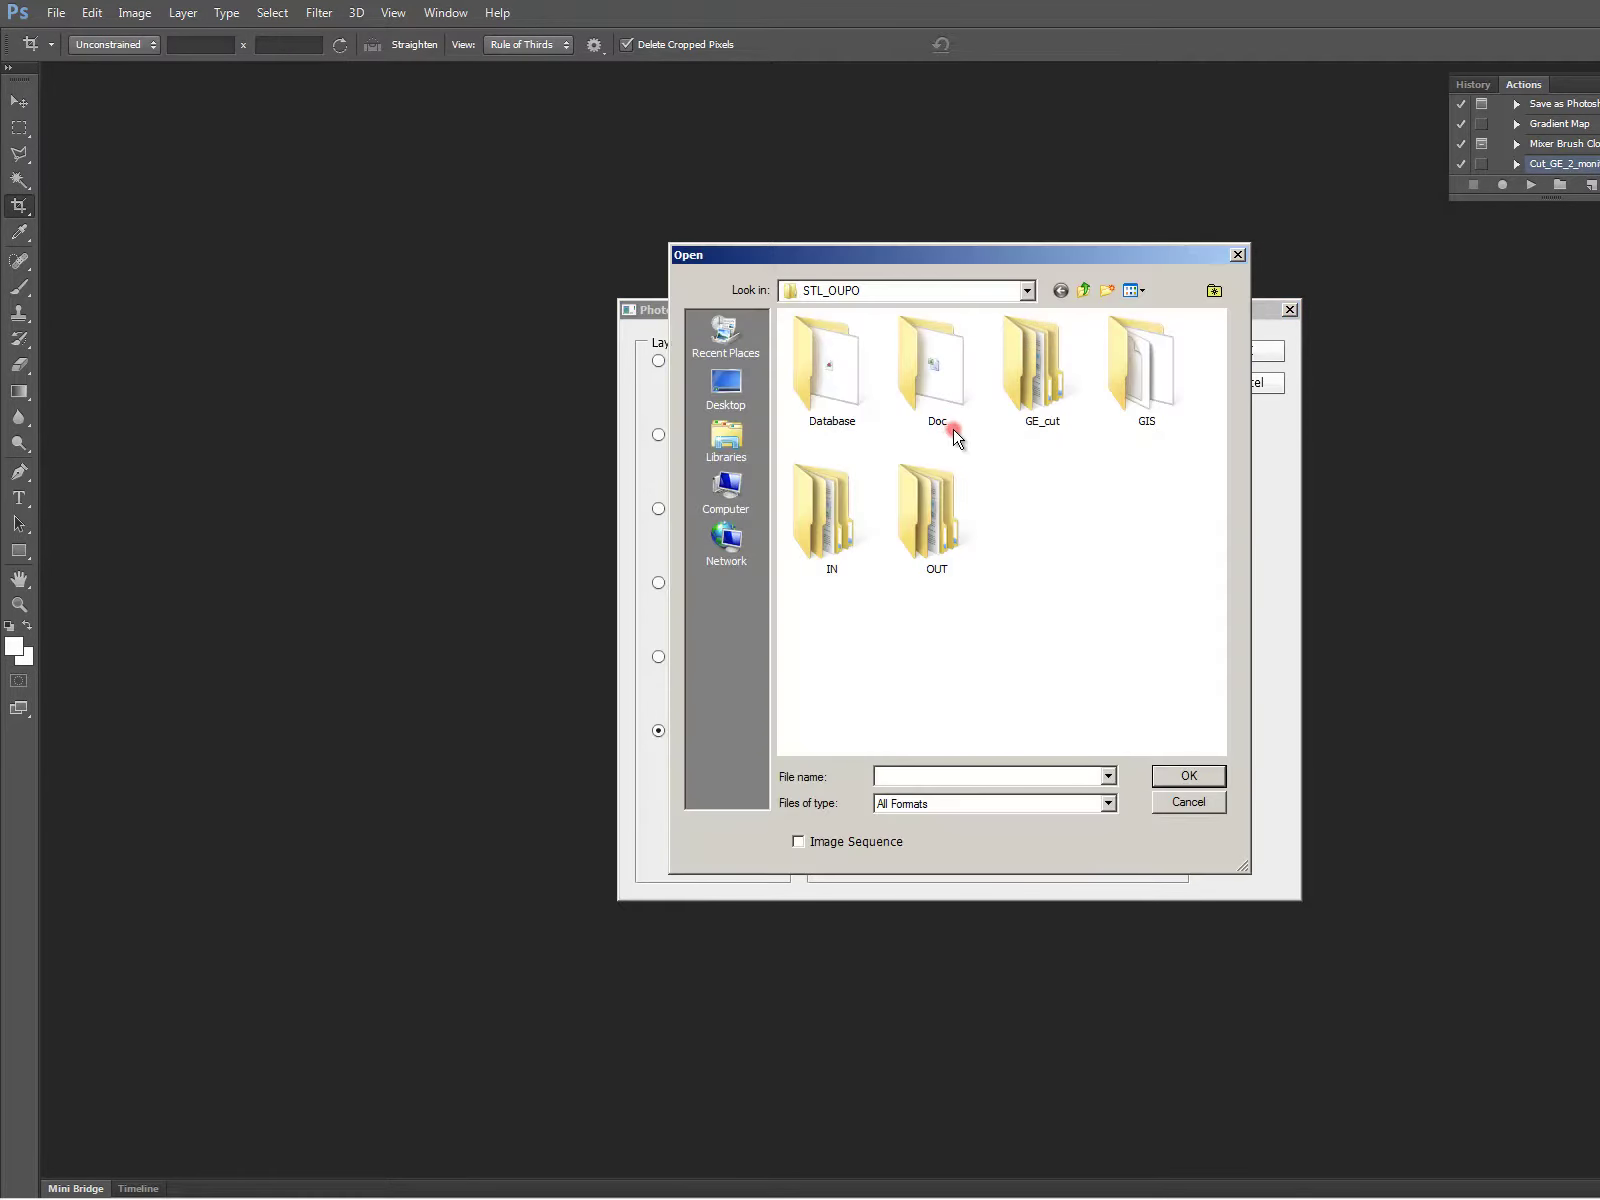
double_click(1035, 365)
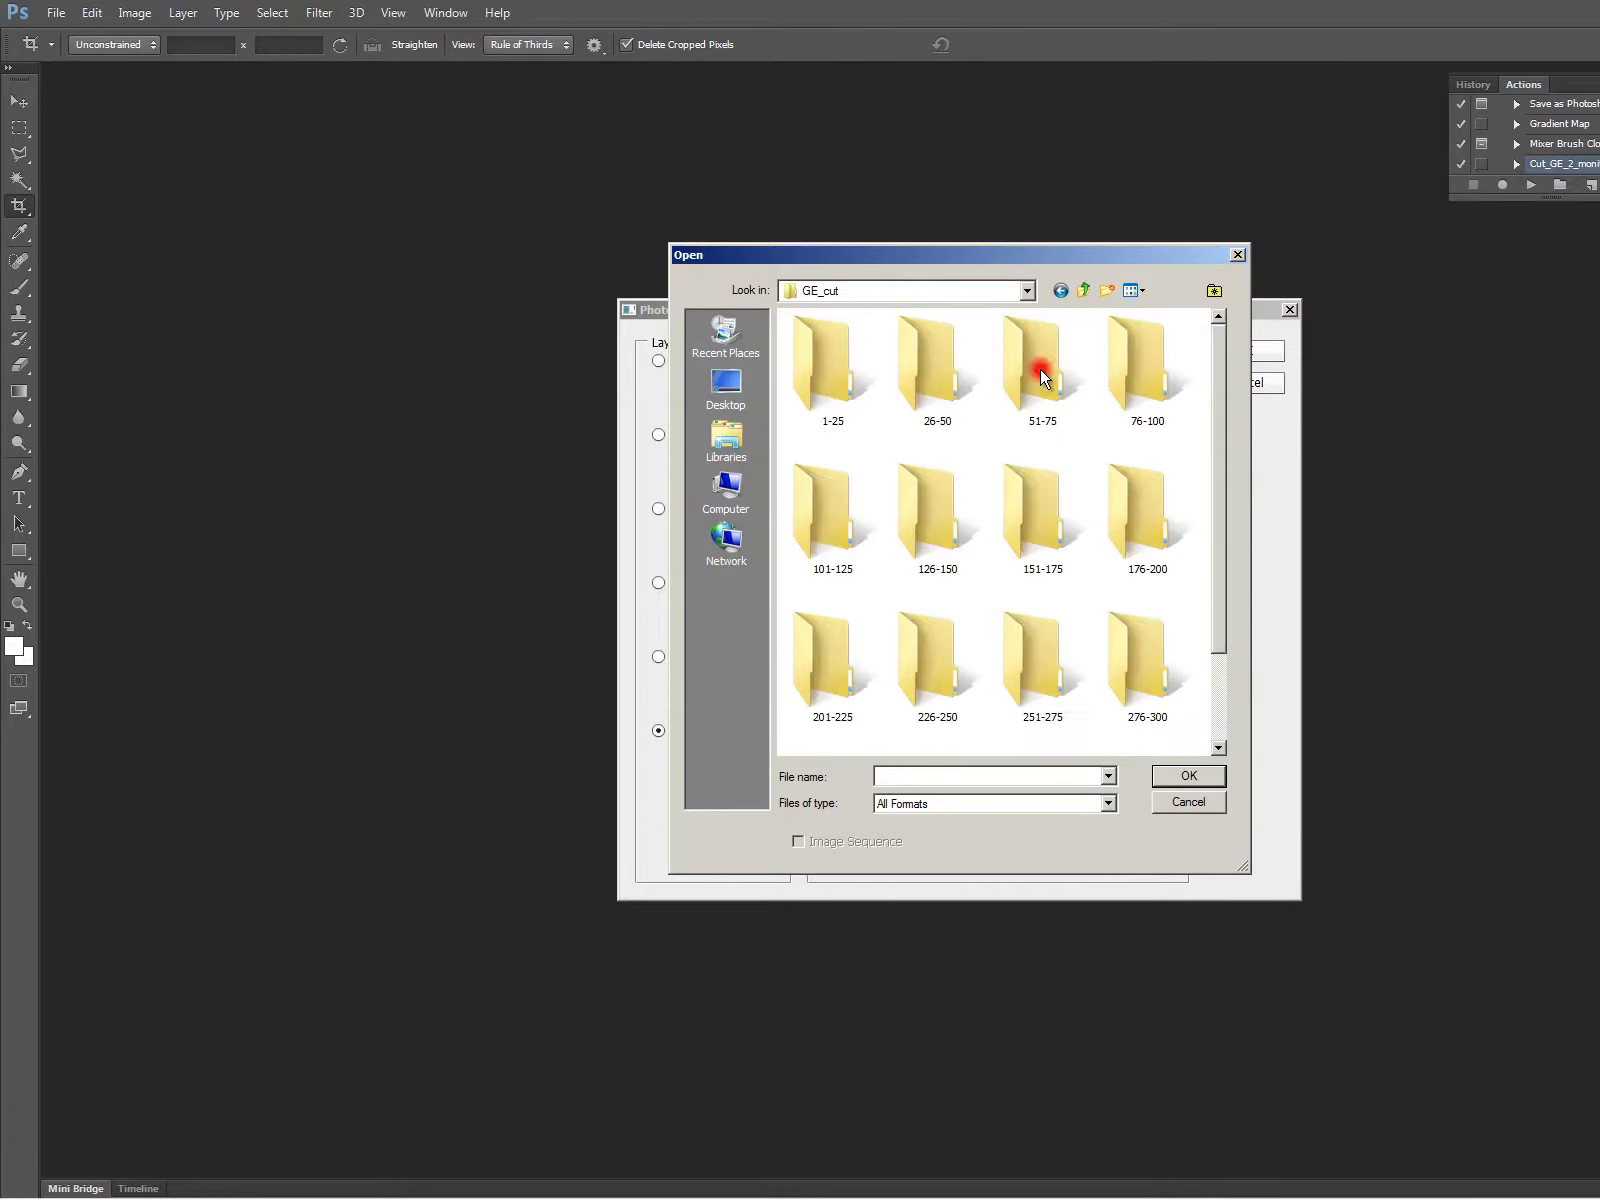
click(826, 382)
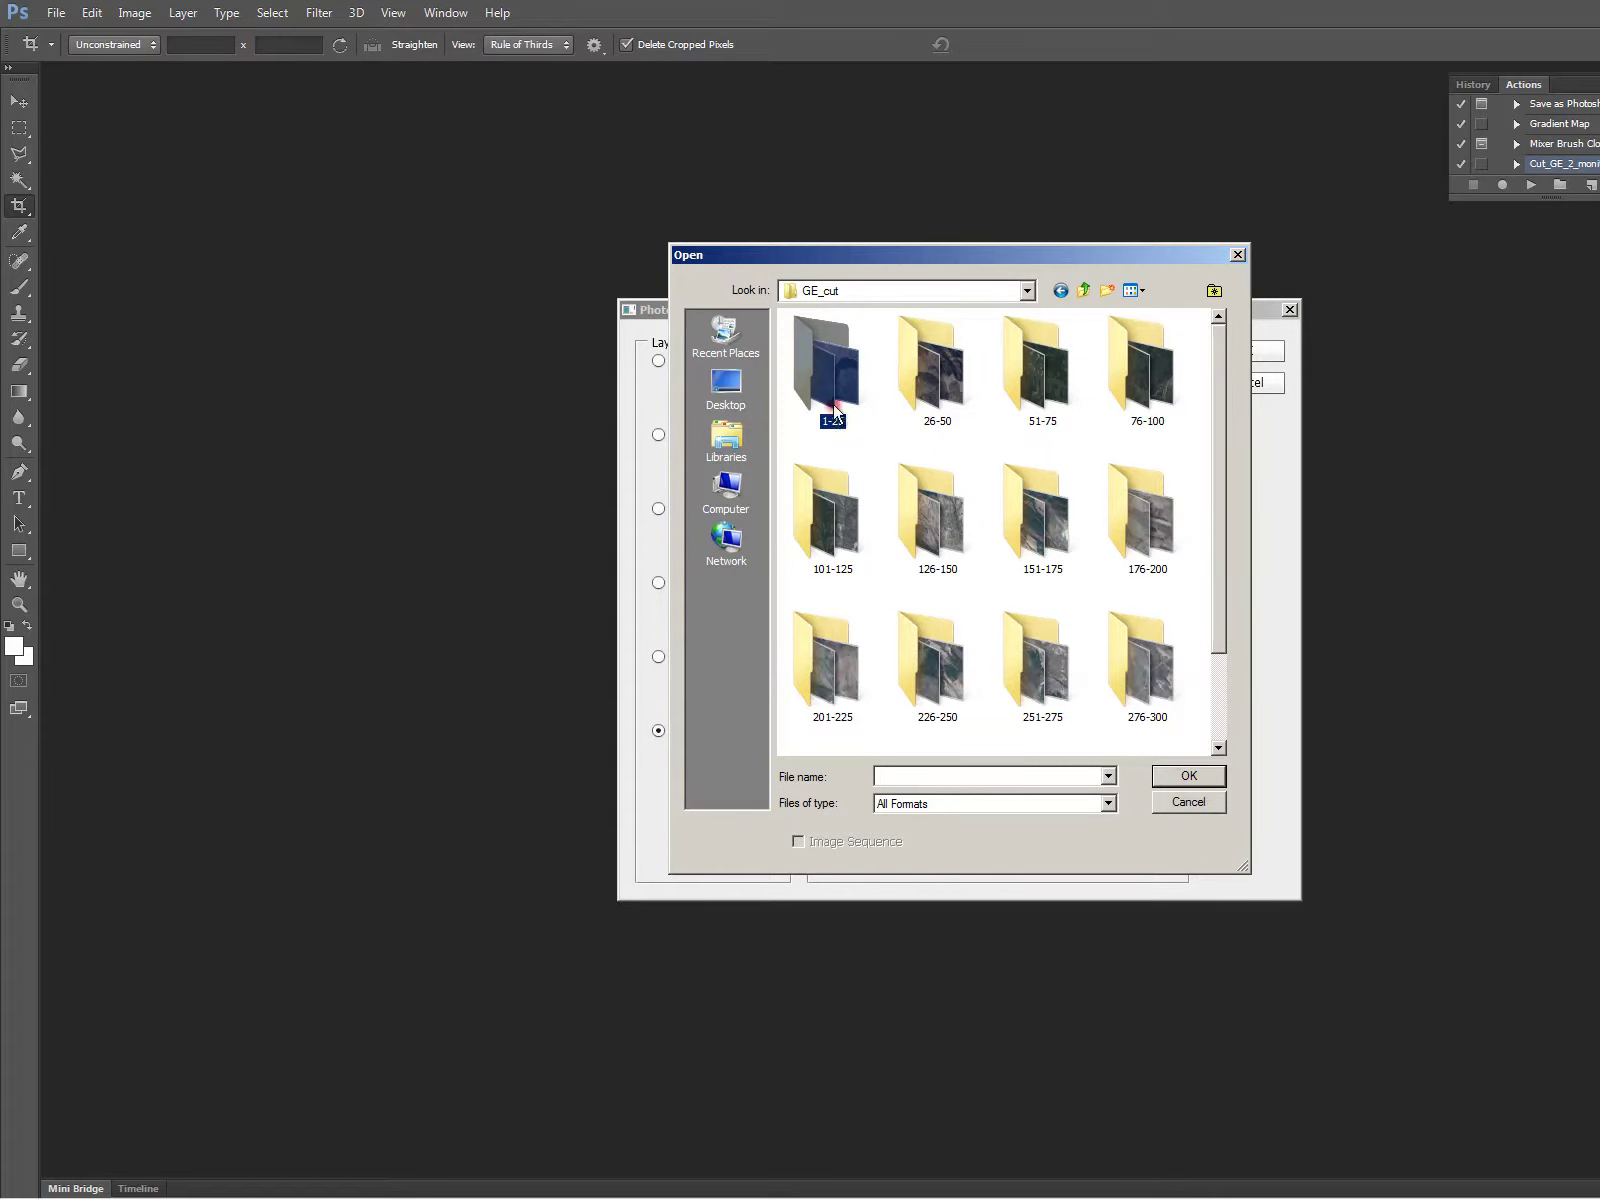
double_click(834, 400)
key(ctrl+a)
click(1186, 777)
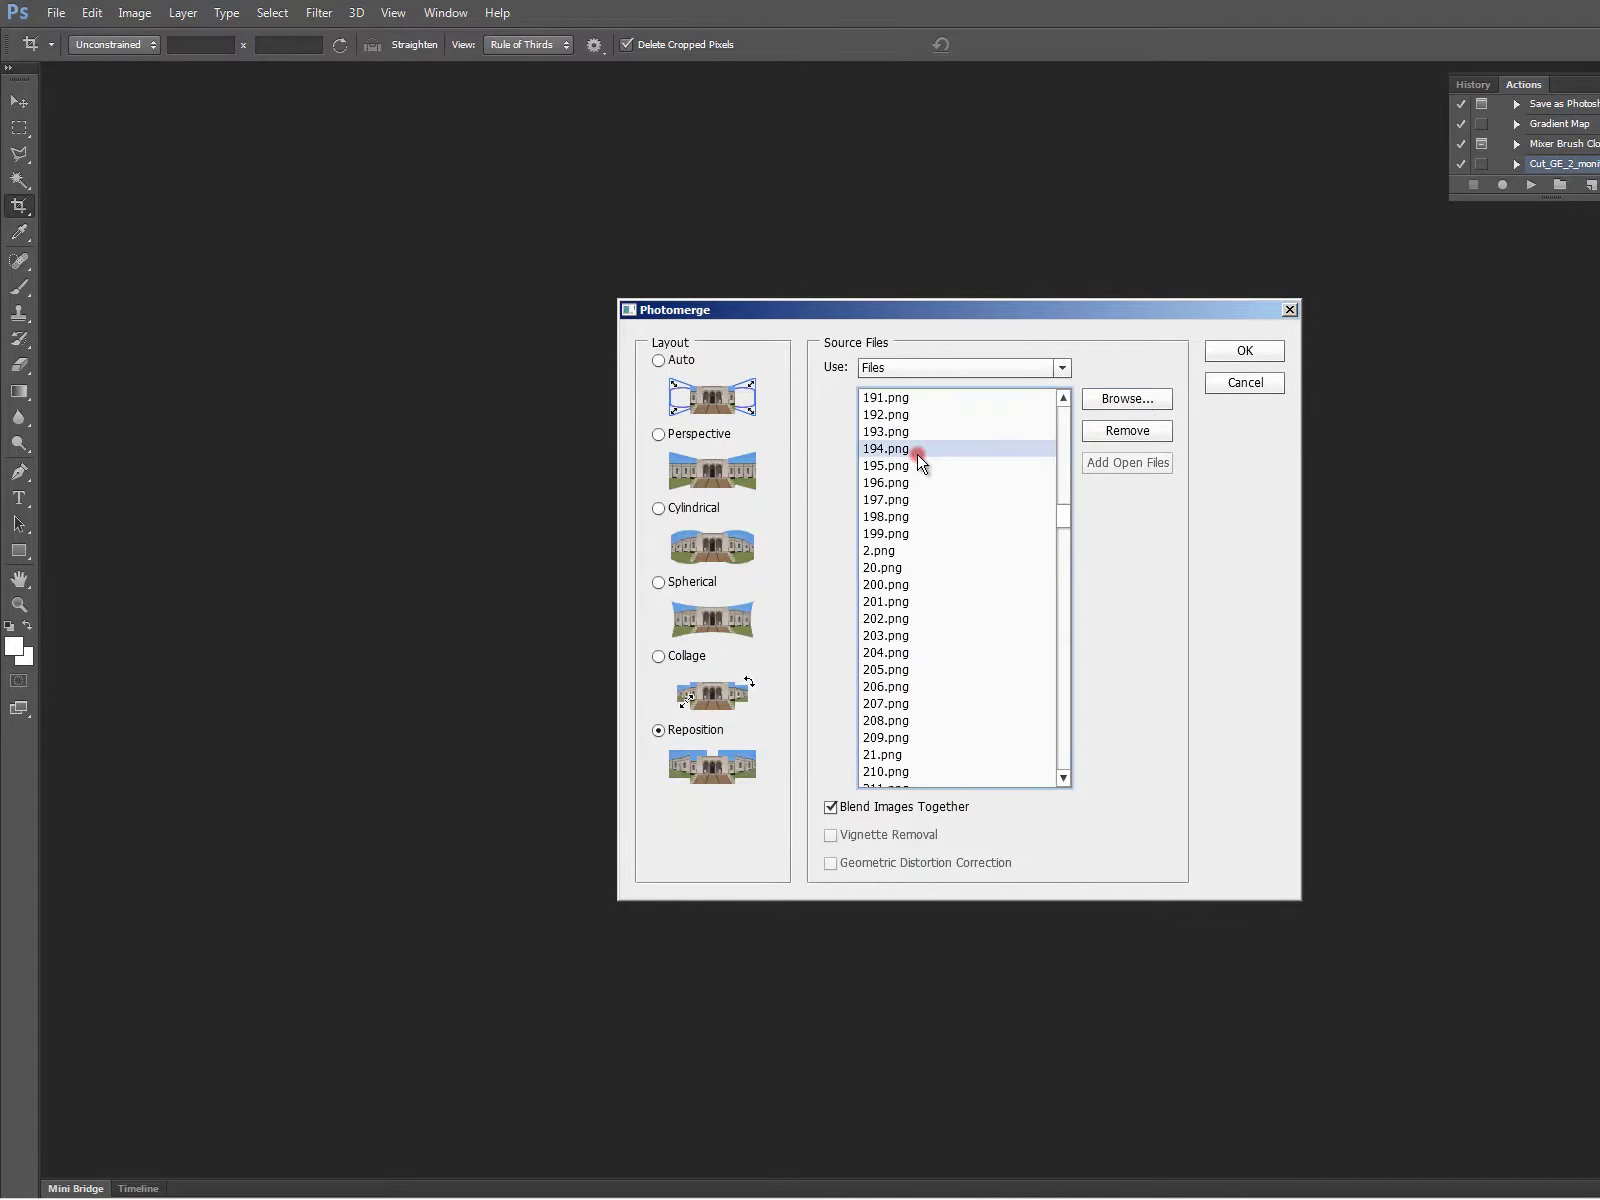
Cancel that Photomerge and relaunch it from File > Automate.
click(1241, 386)
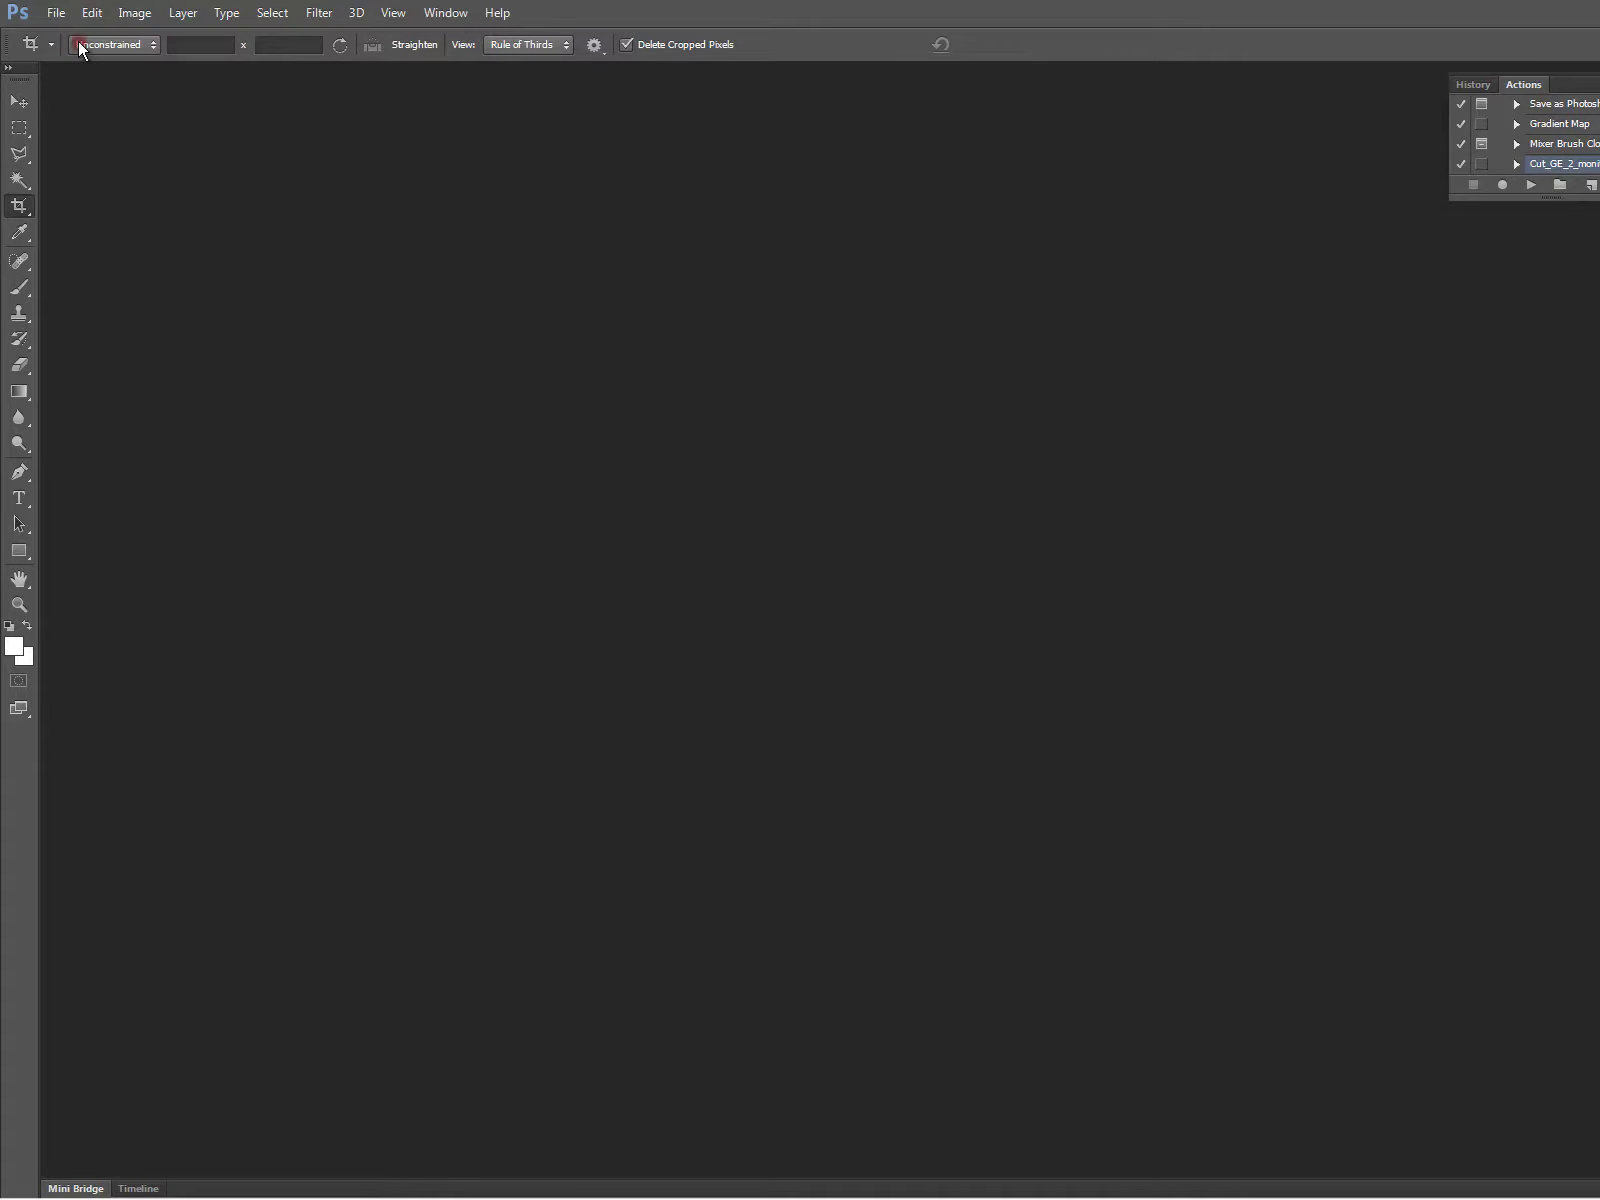
click(56, 12)
mouse_move(80, 376)
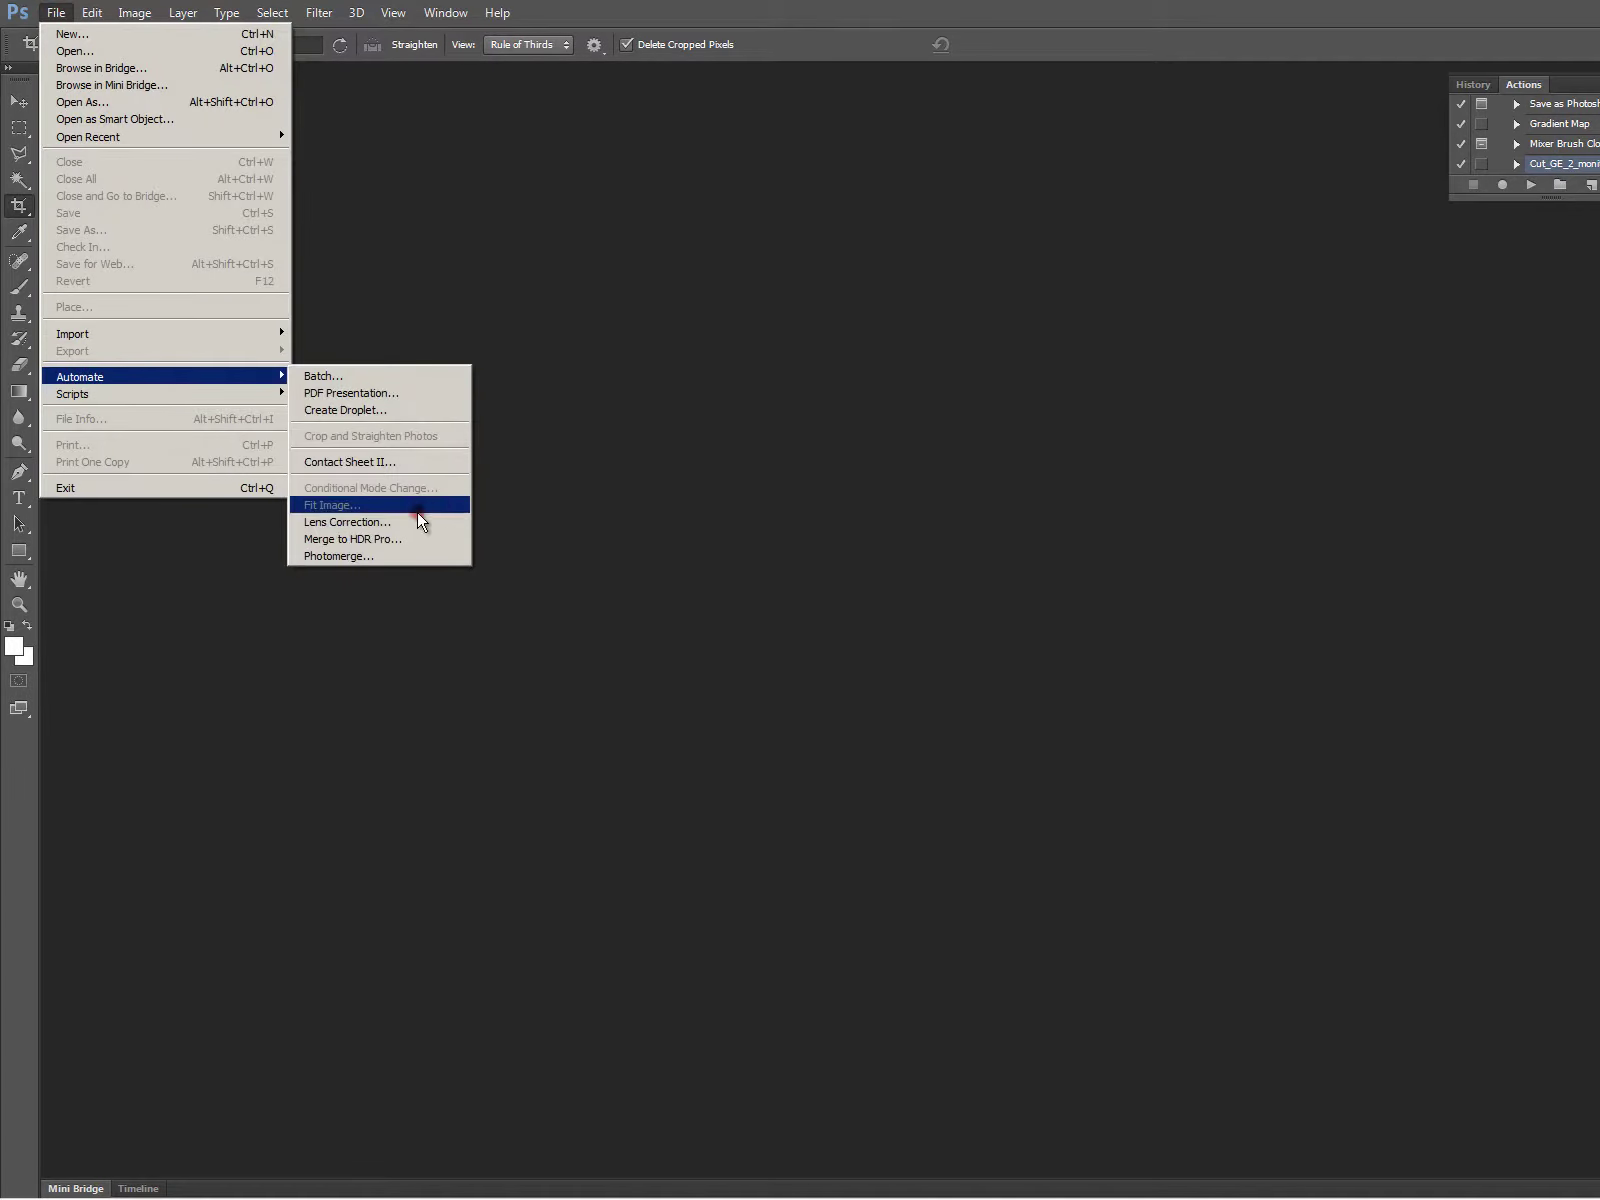
click(393, 557)
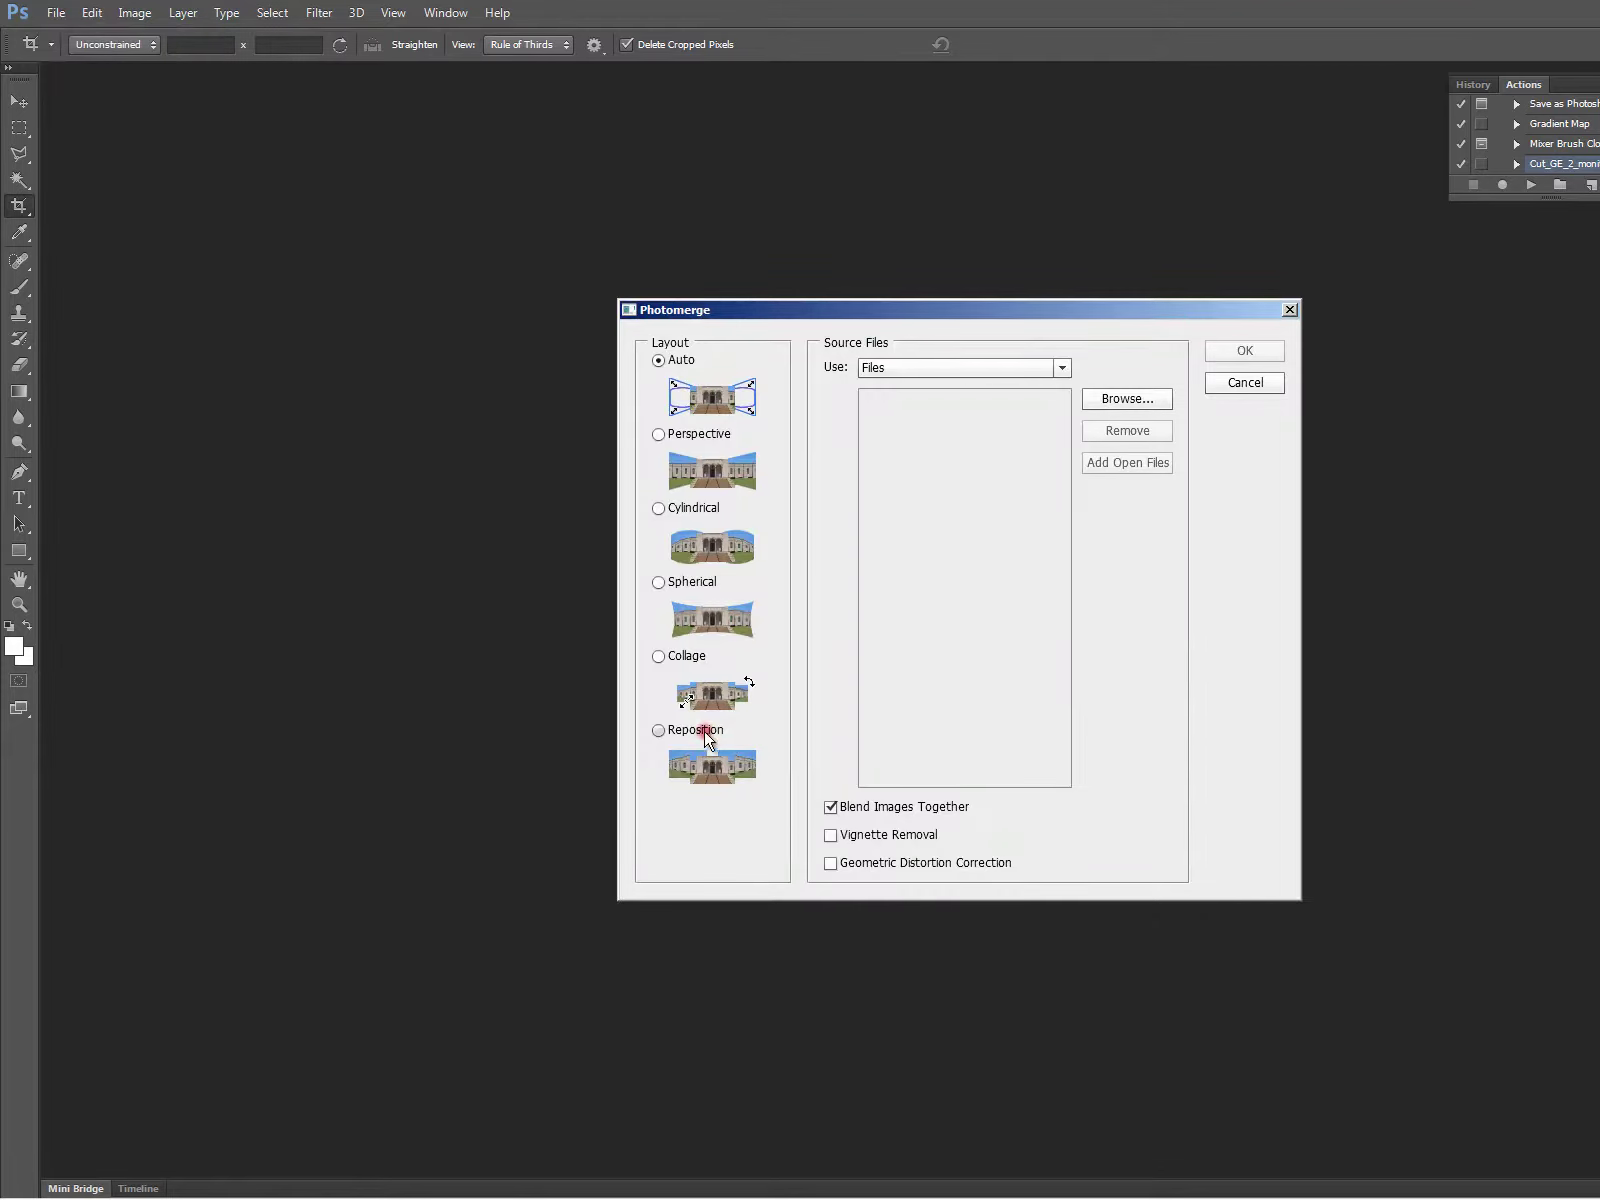
Set the Reposition layout and choose folder D:\UDC\STL_OUPO\GE_cut\1-25 as the source.
click(707, 735)
click(1027, 362)
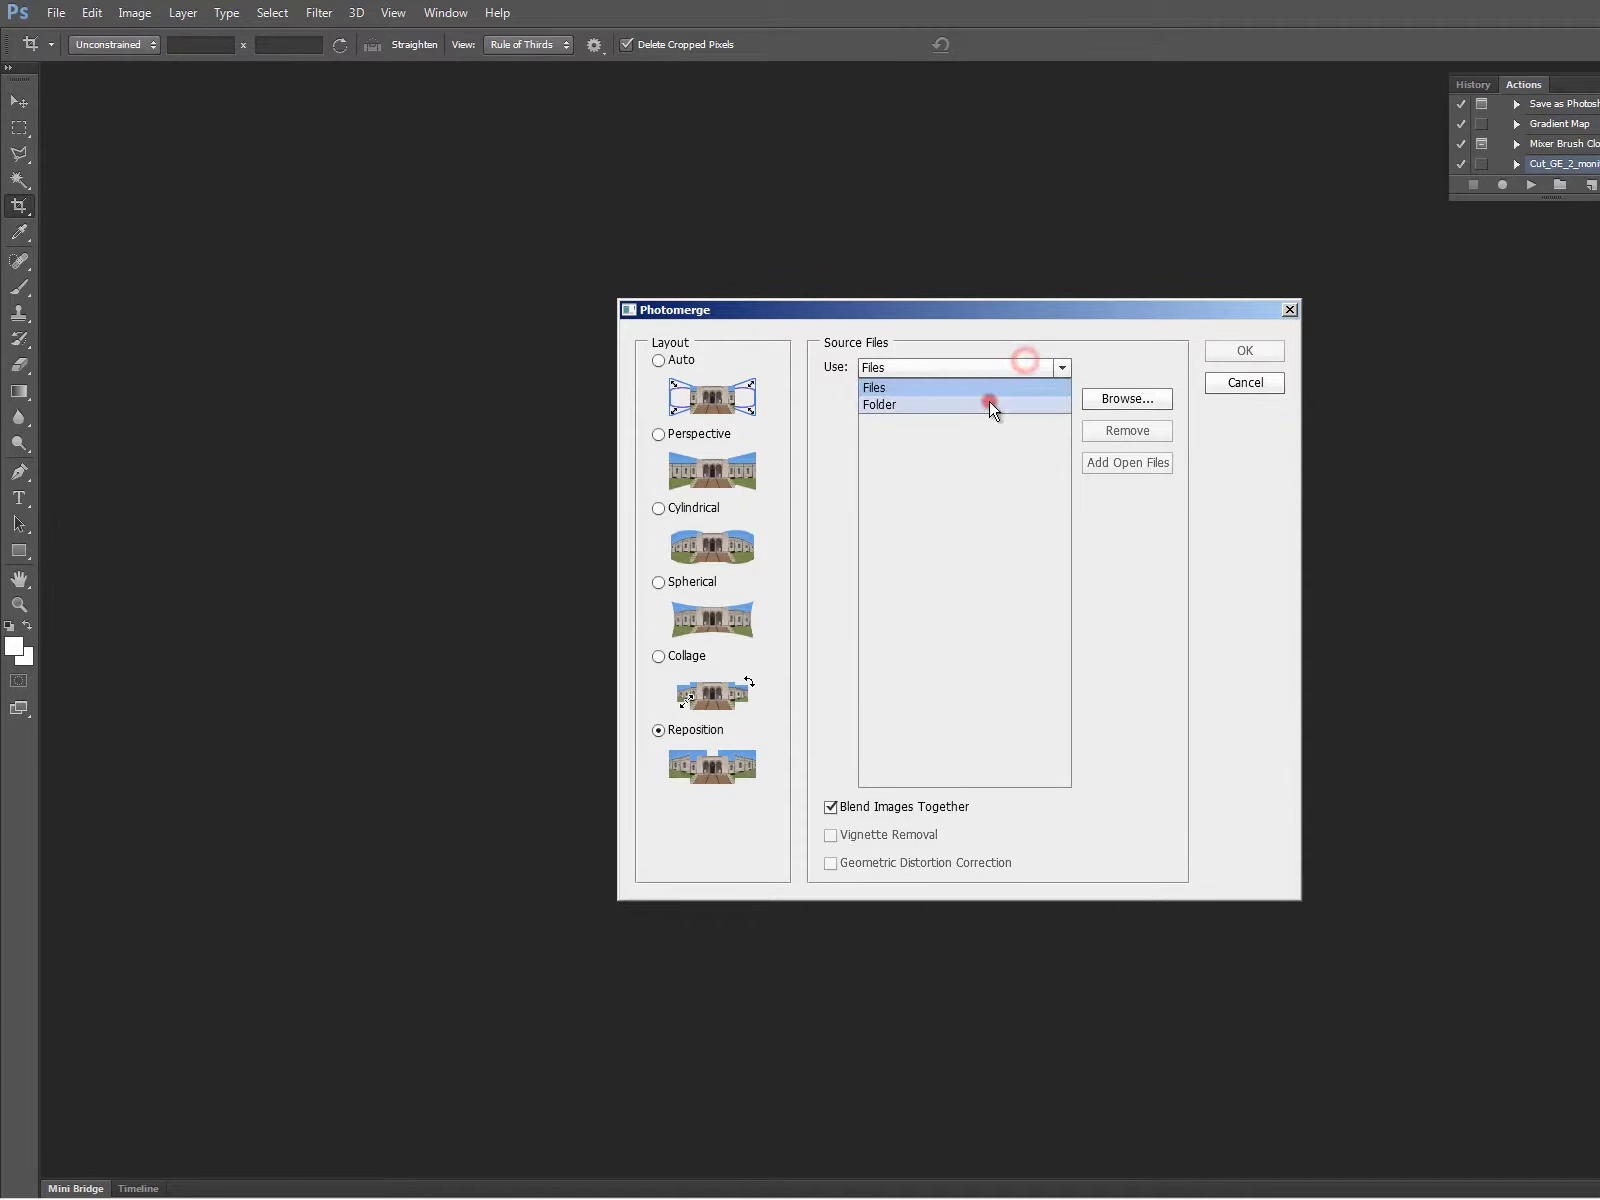
click(990, 404)
click(1113, 398)
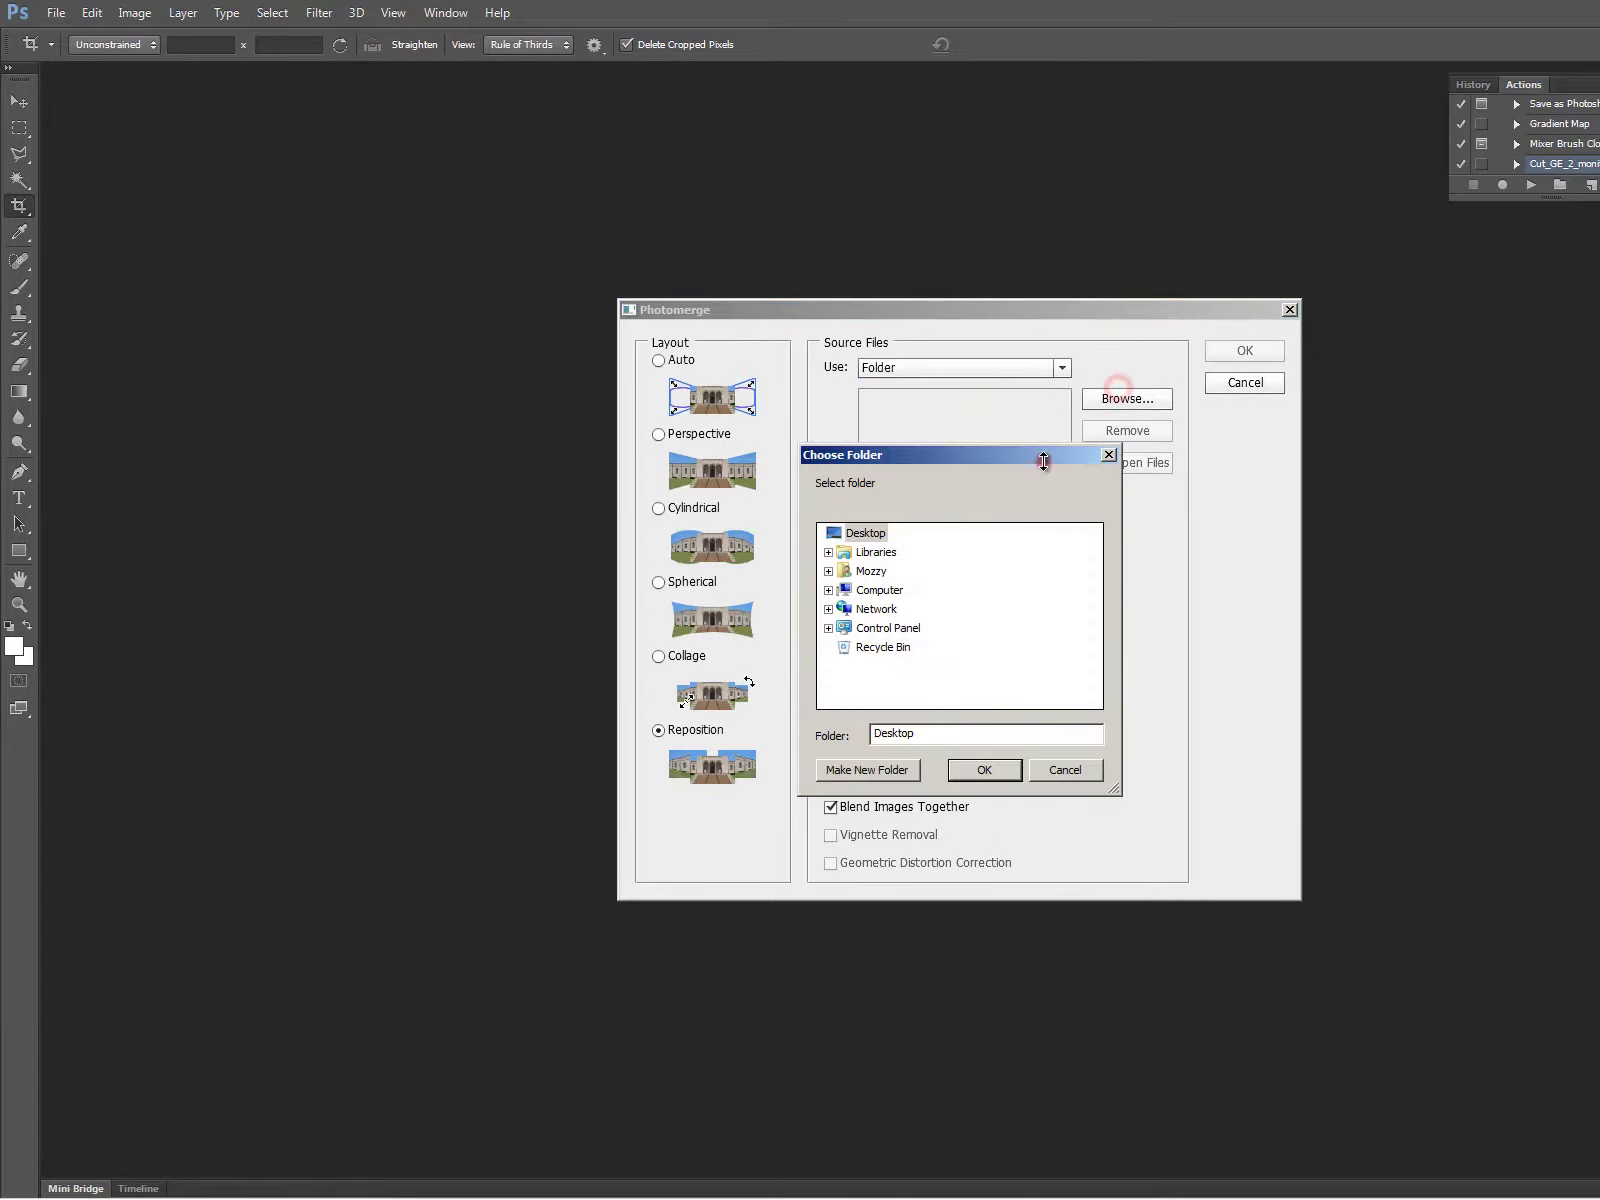
double_click(878, 590)
double_click(905, 628)
scroll(904, 670, down, 2)
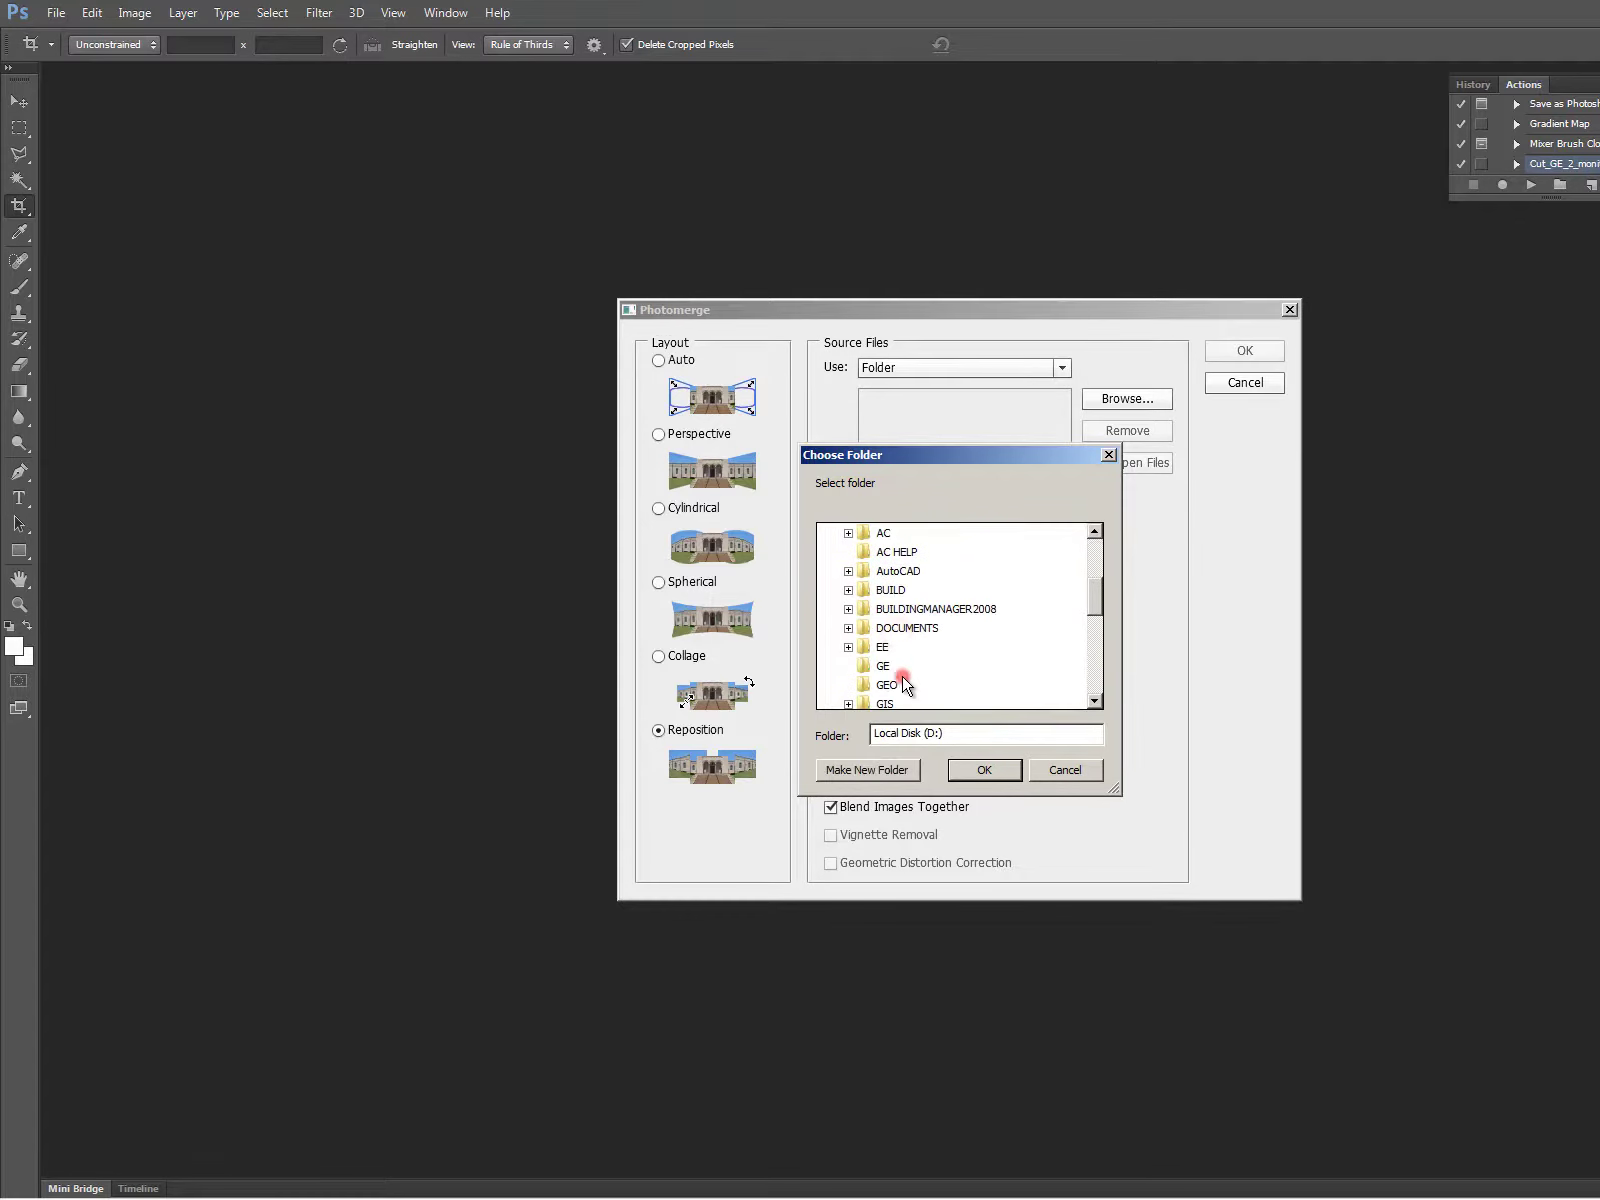
scroll(903, 684, down, 2)
scroll(895, 686, down, 1)
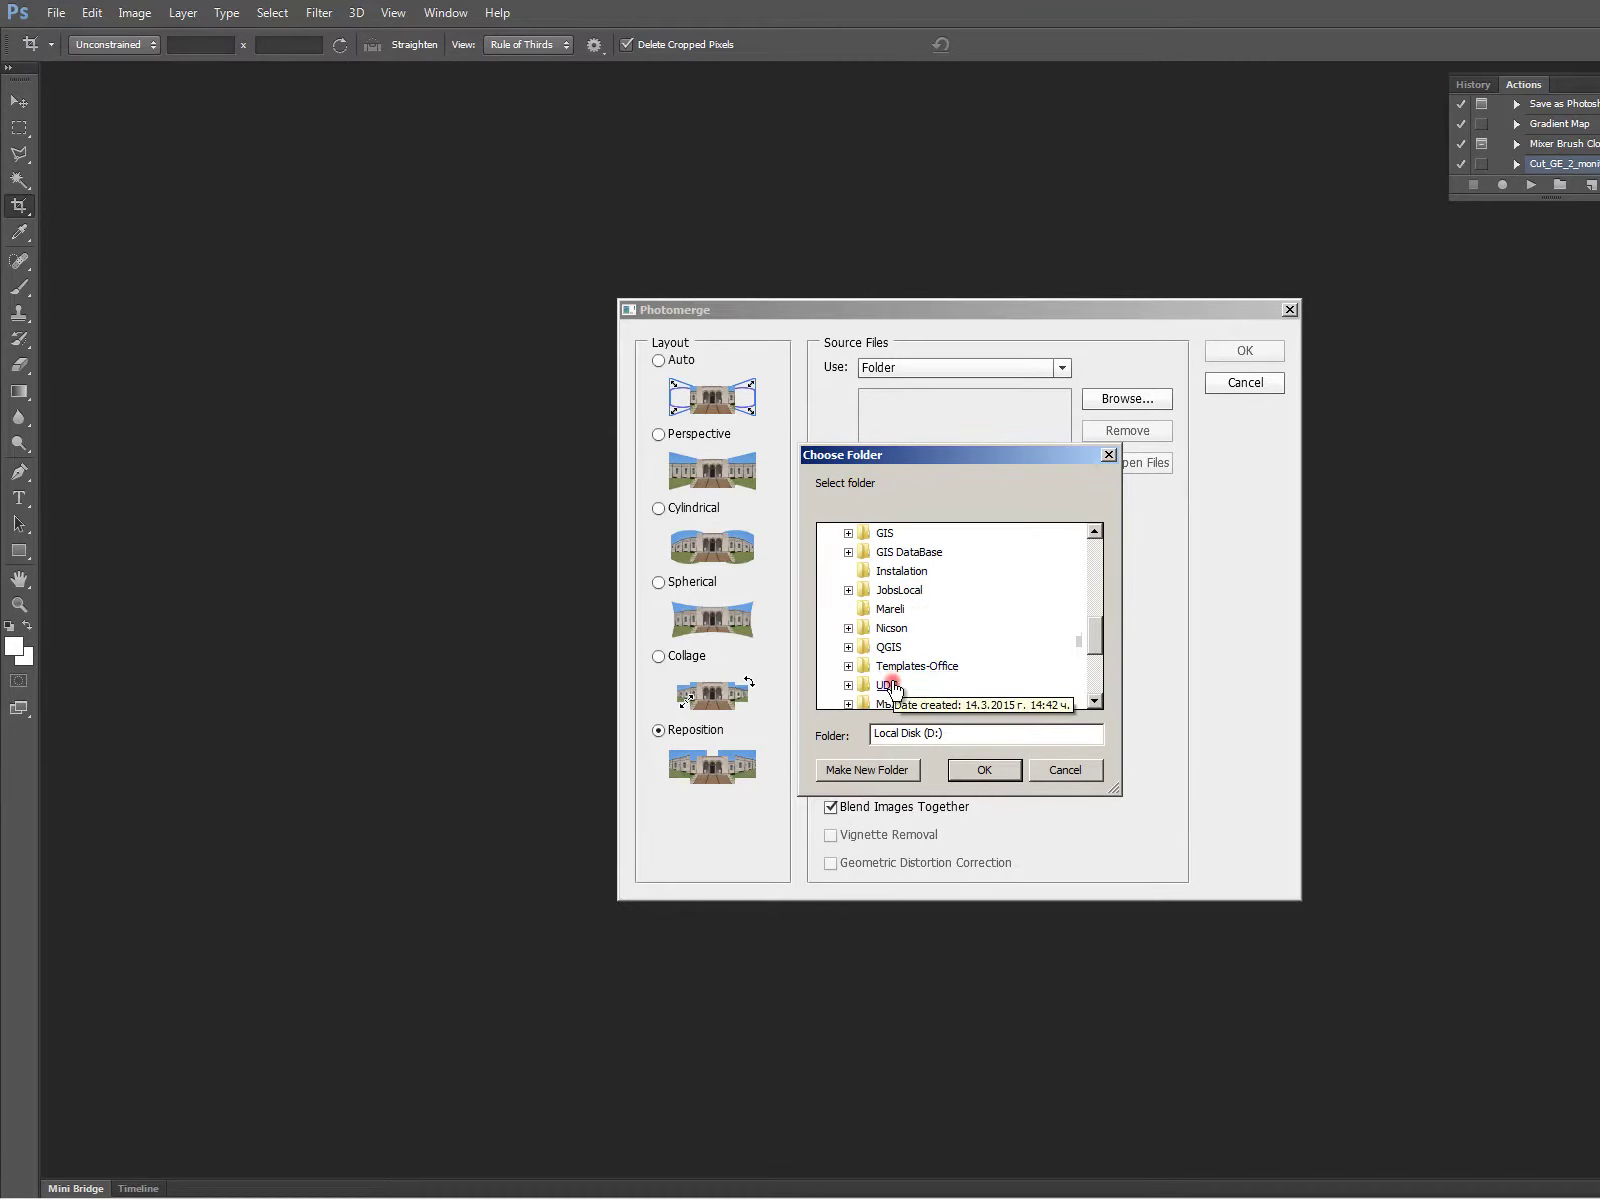
double_click(887, 686)
scroll(1000, 652, down, 3)
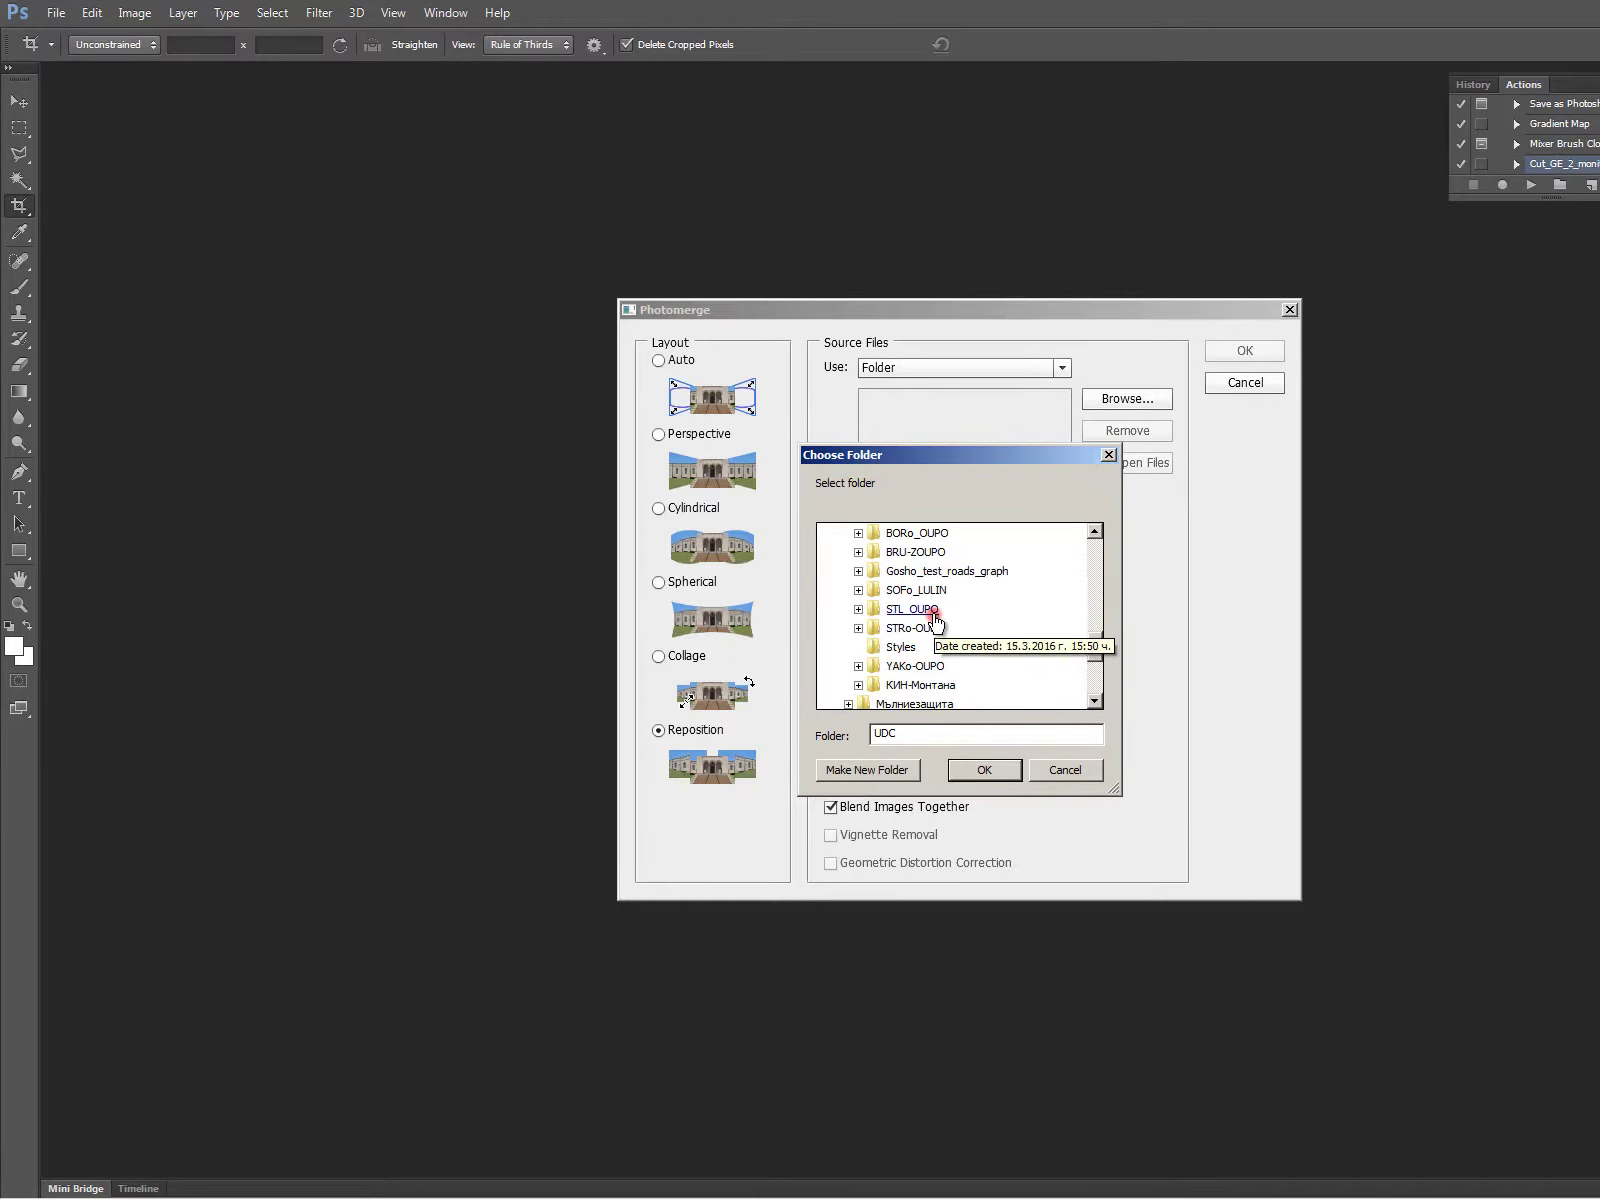
double_click(912, 609)
scroll(930, 640, down, 2)
click(914, 628)
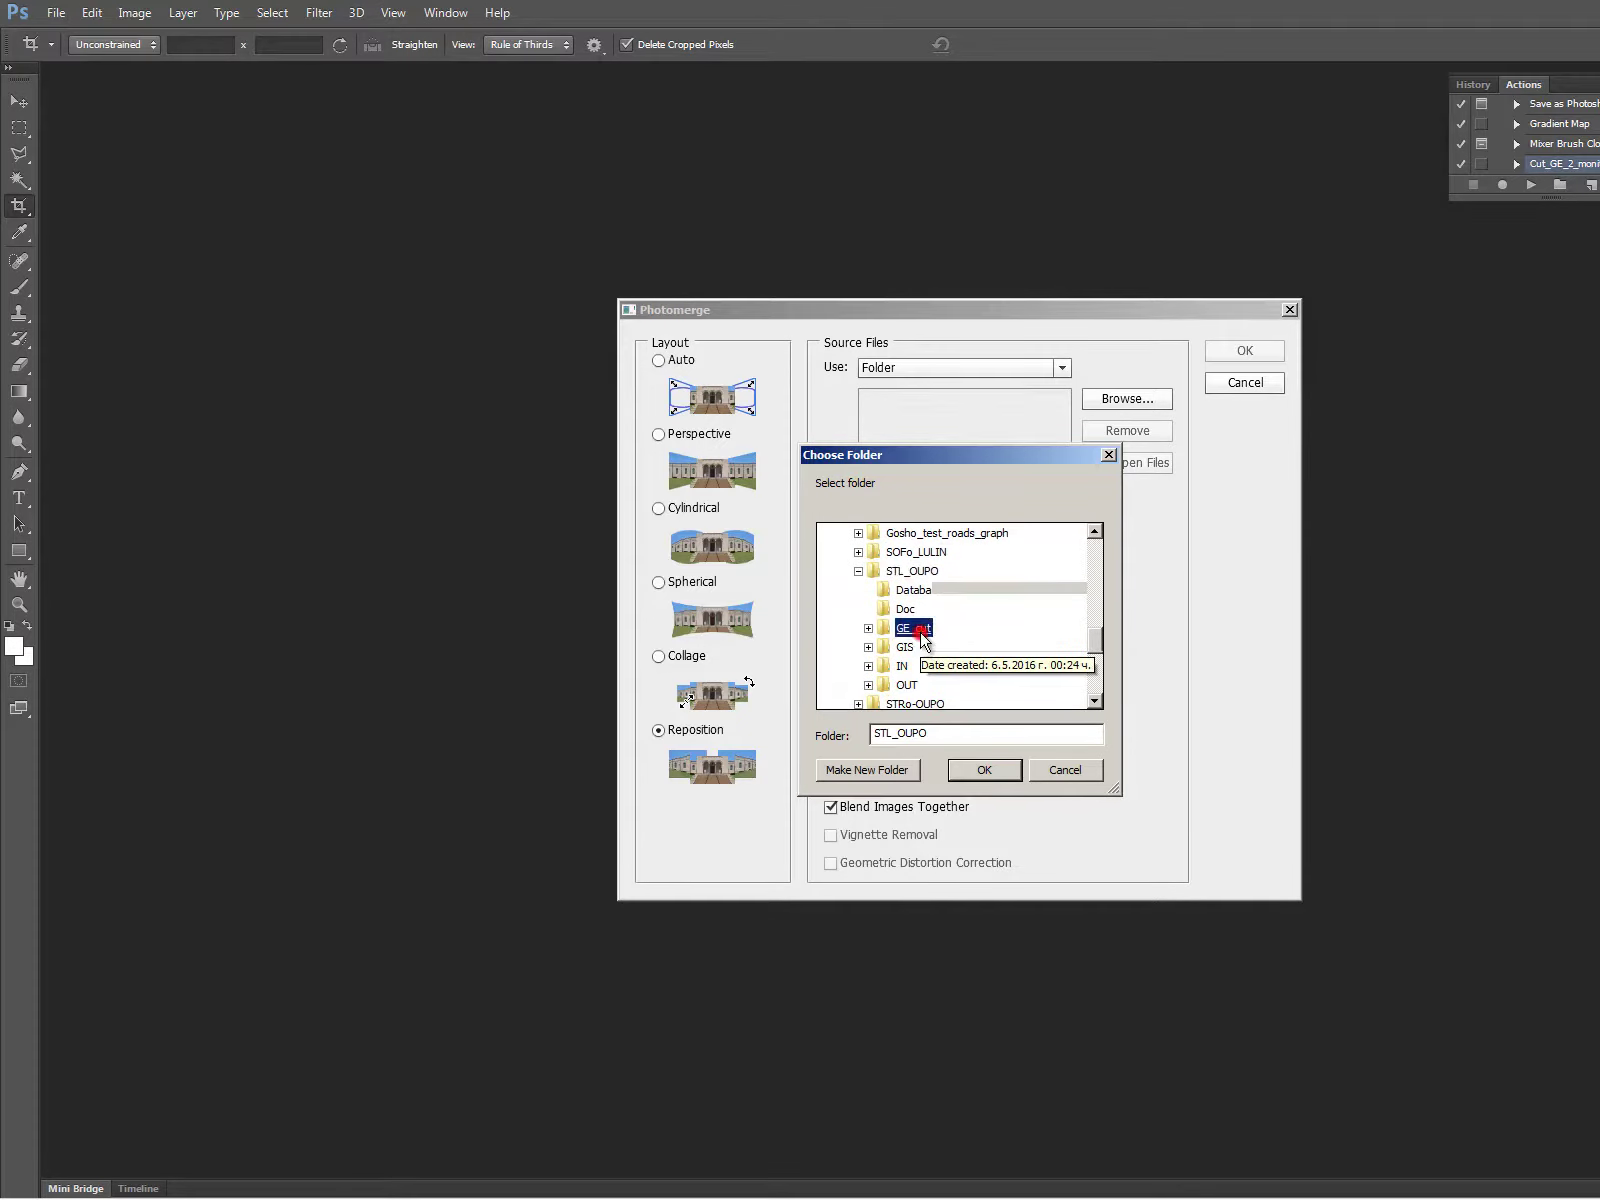
double_click(914, 628)
click(917, 647)
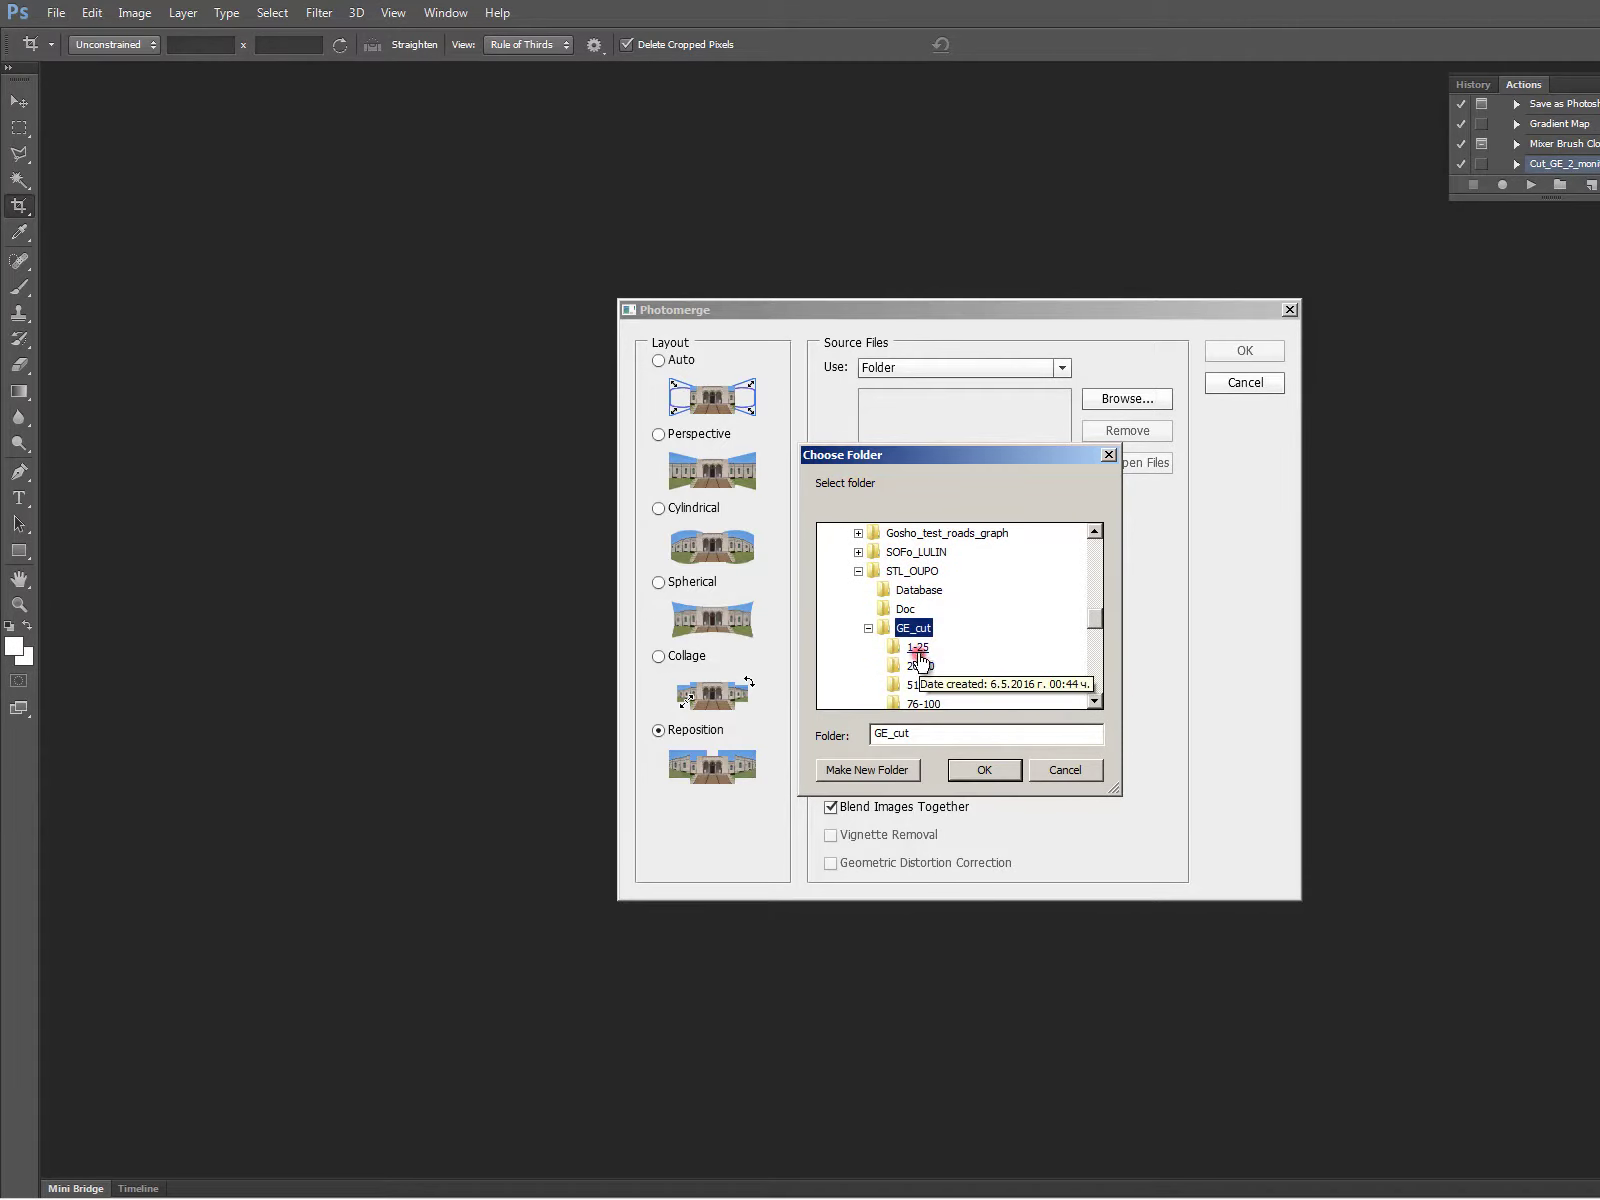
click(988, 768)
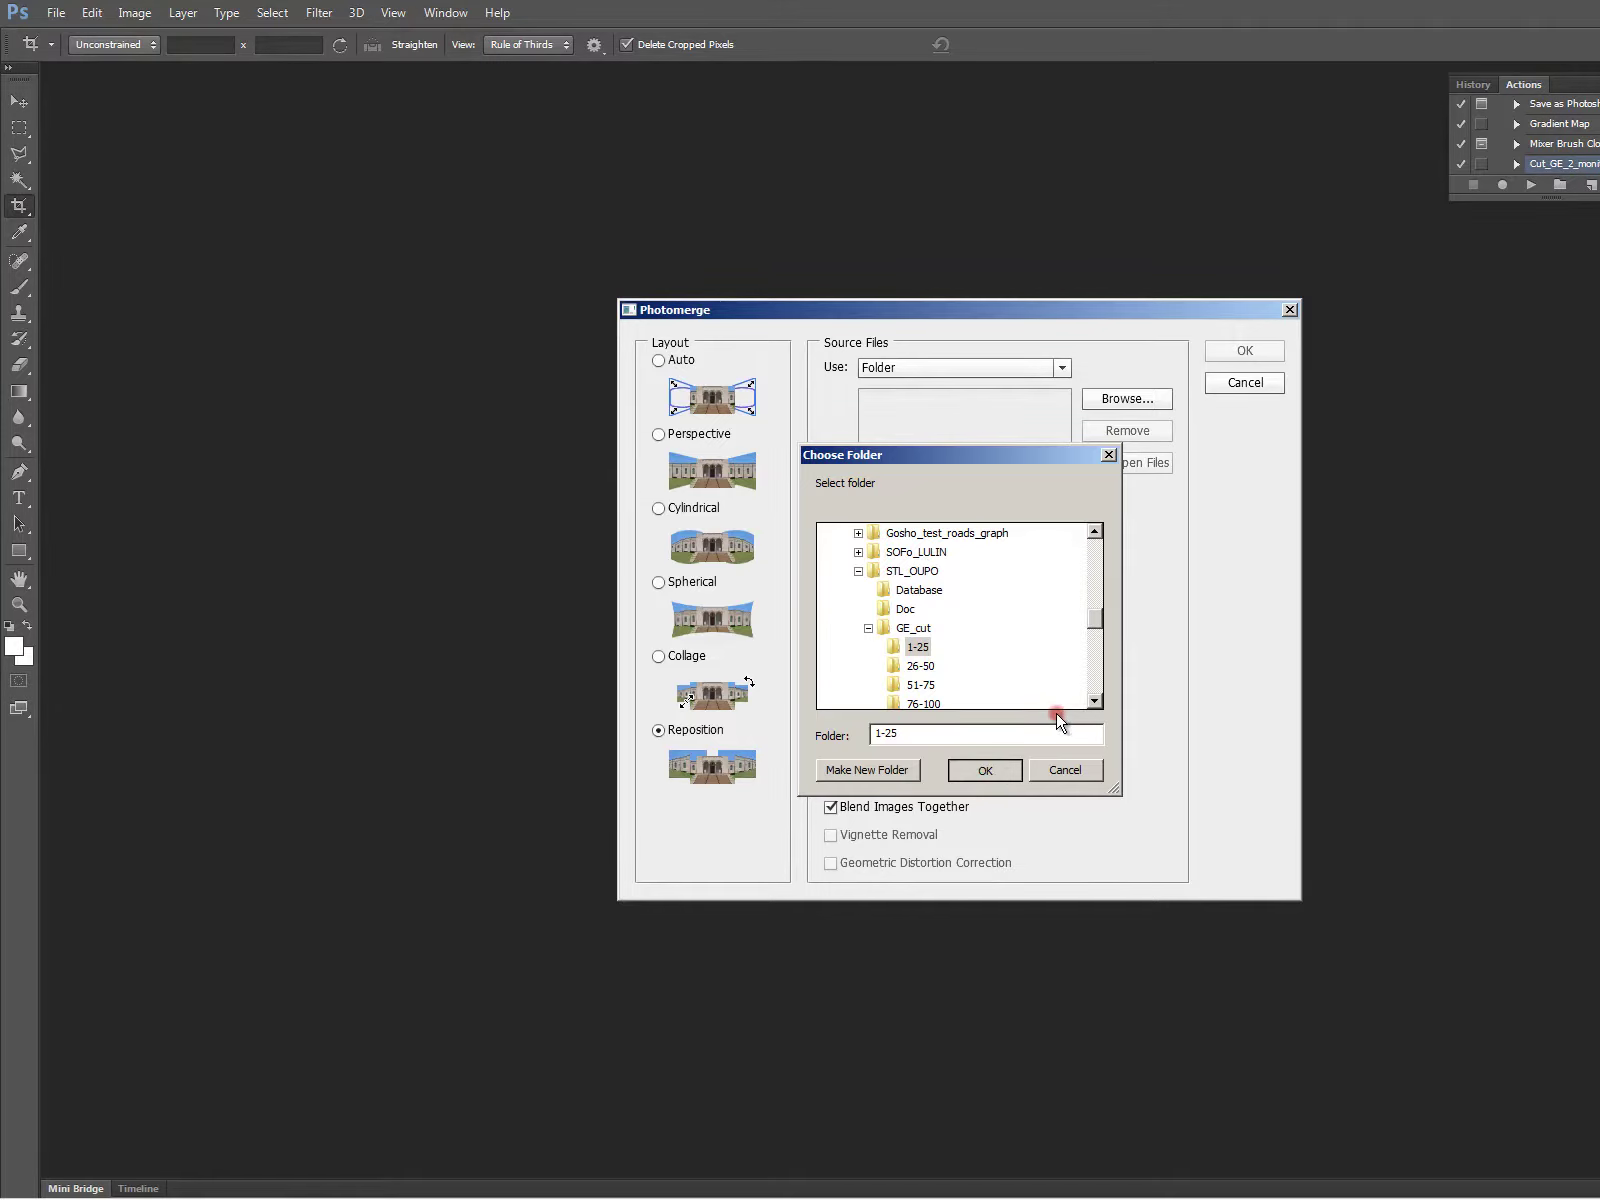
Select all 25 loaded source images and start the merge.
click(920, 516)
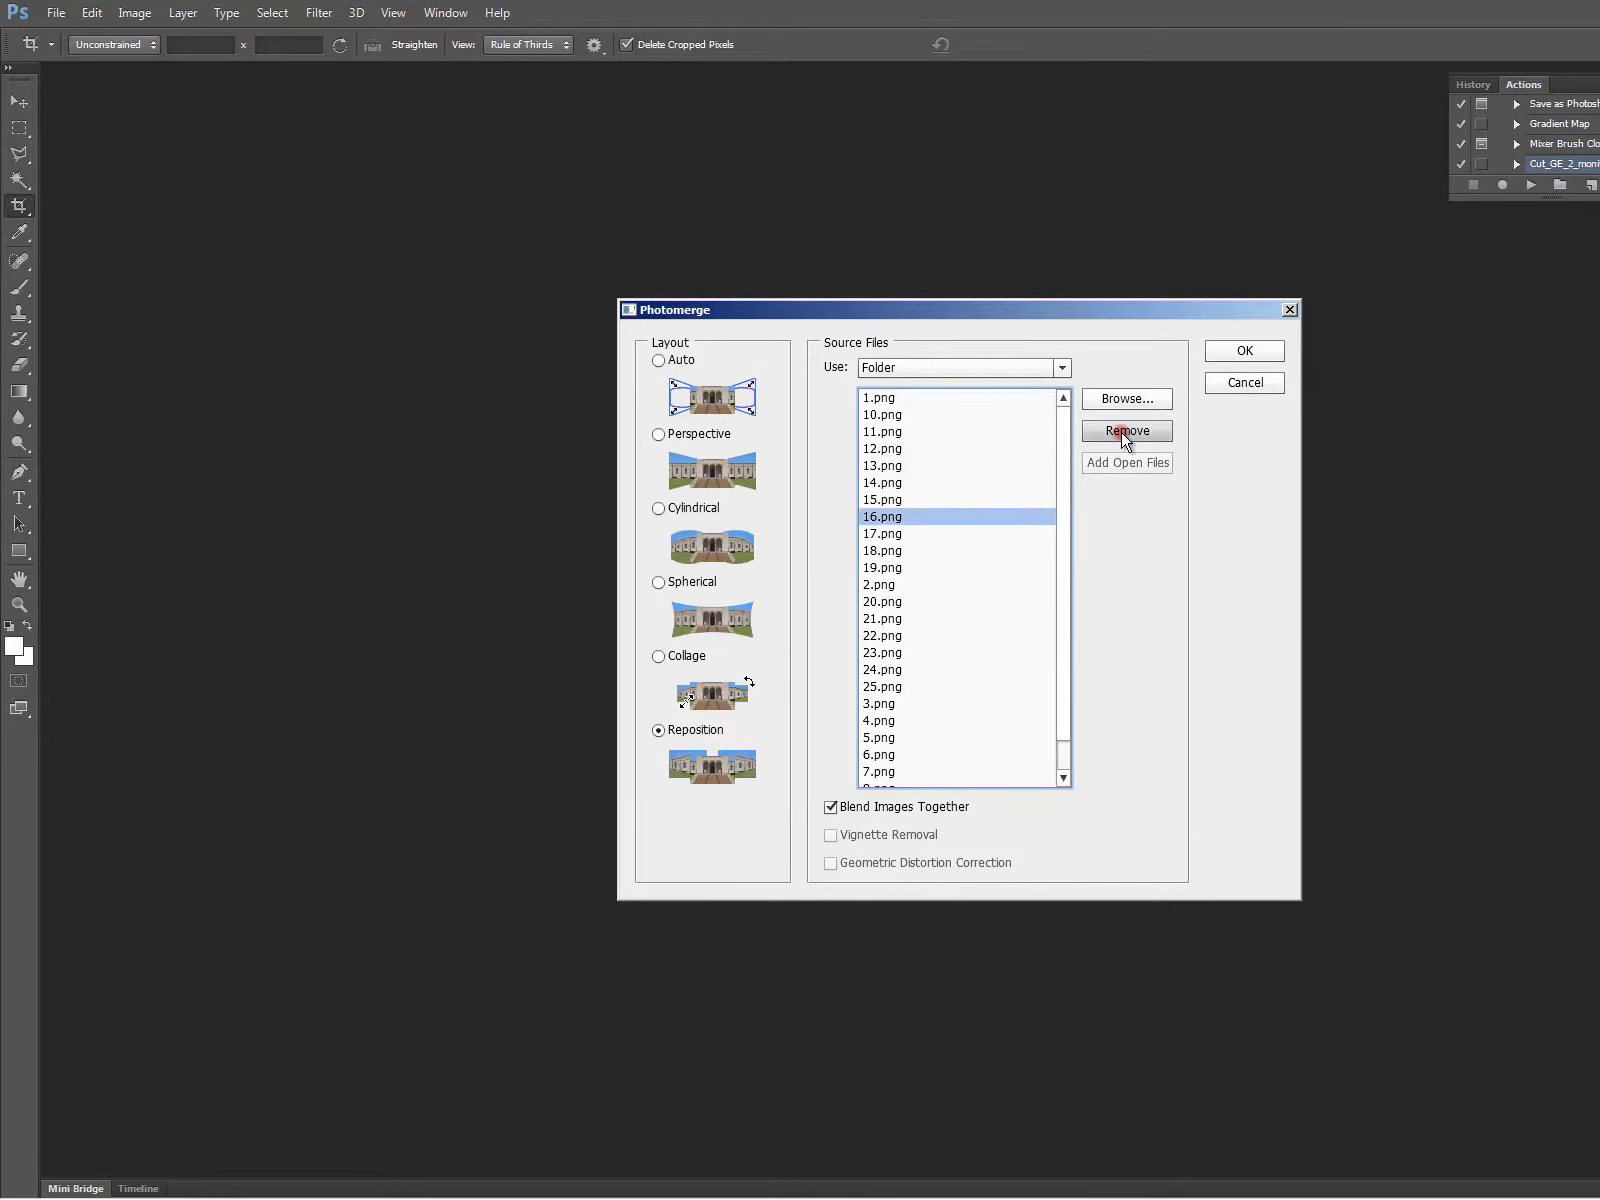
scroll(945, 480, down, 1)
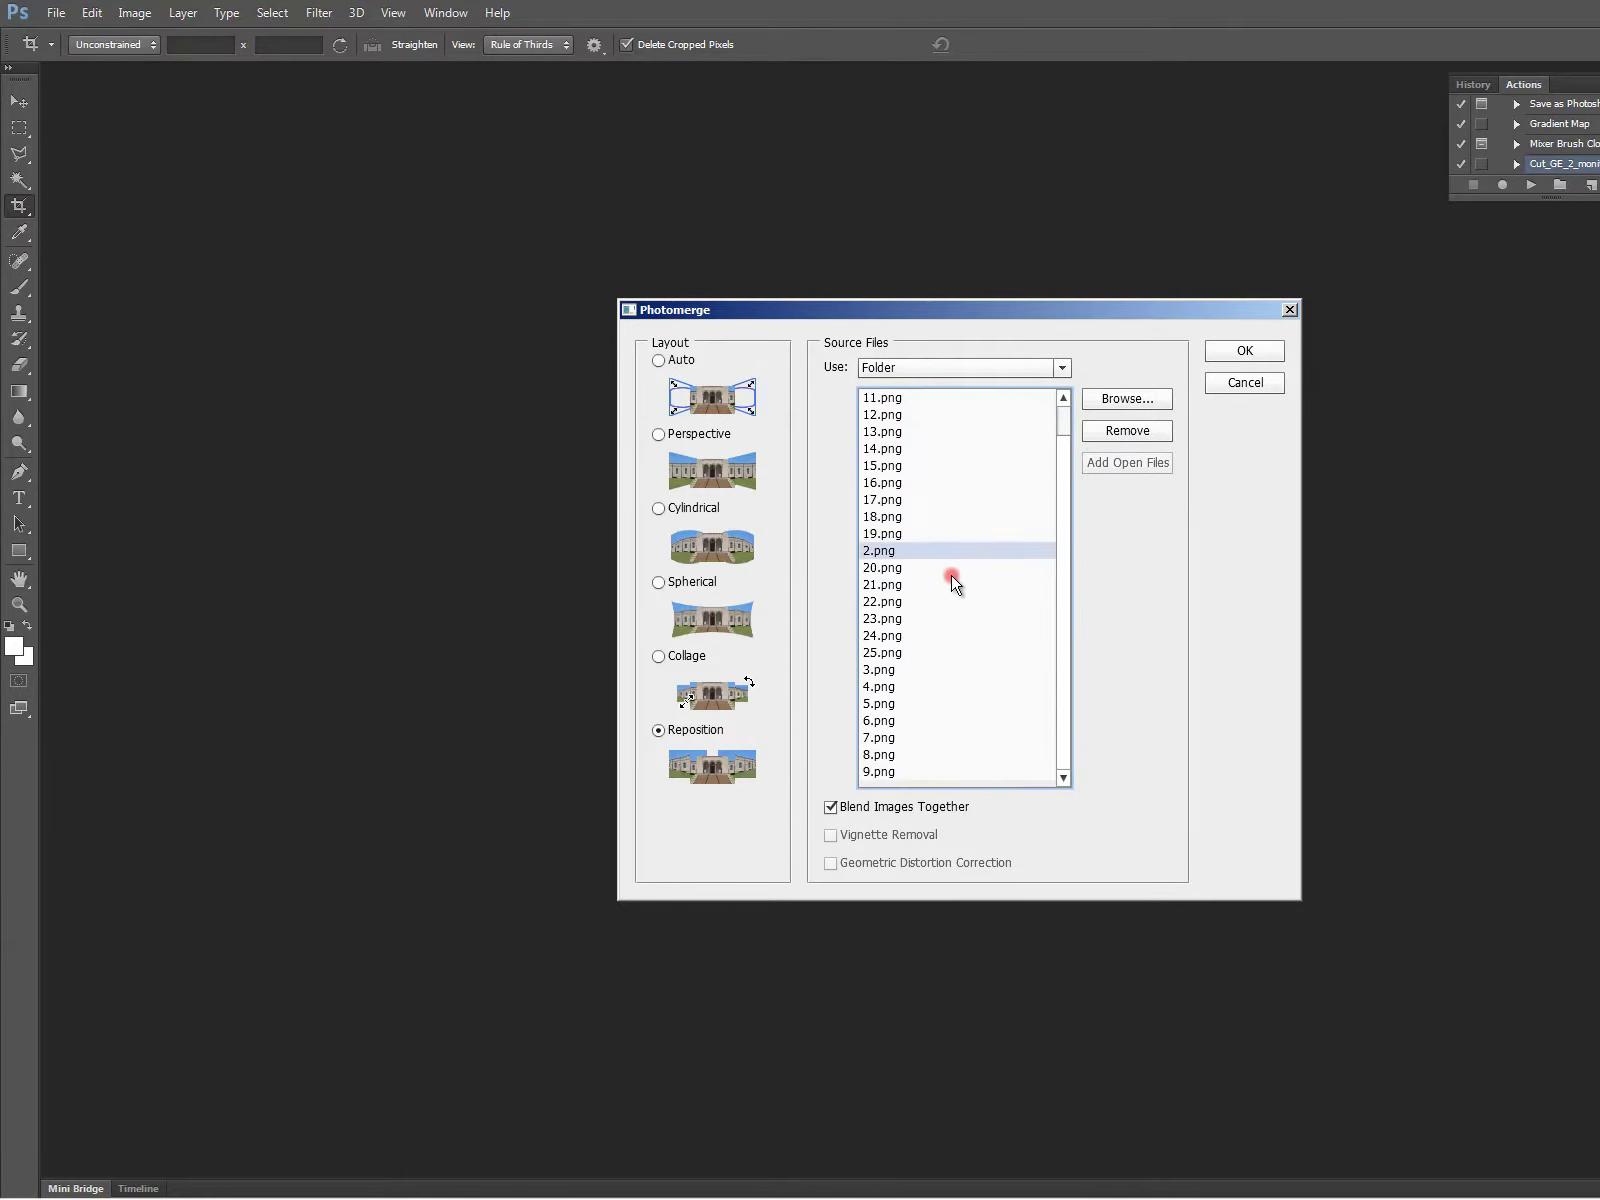
shift+click(918, 762)
scroll(948, 582, up, 1)
click(1245, 352)
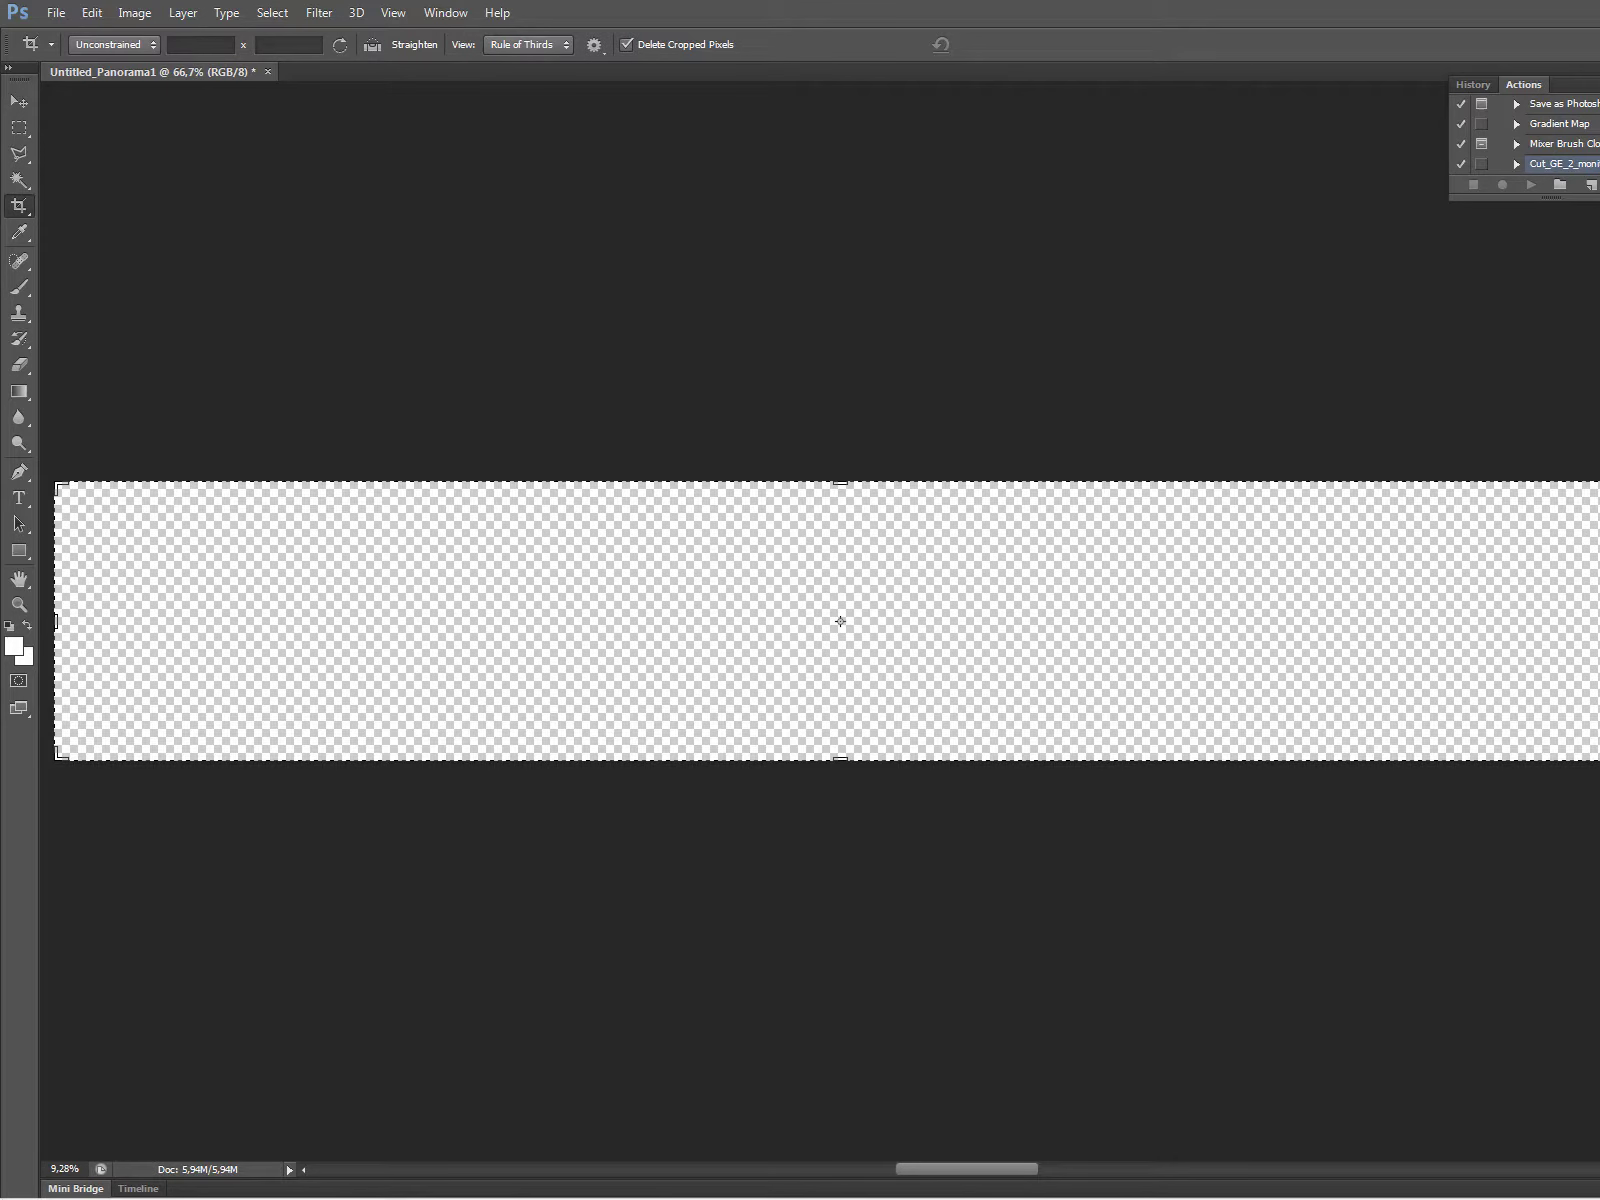
Wait for Photomerge to finish assembling the 25 aerial tiles into Untitled_Panorama1.
key(alt)
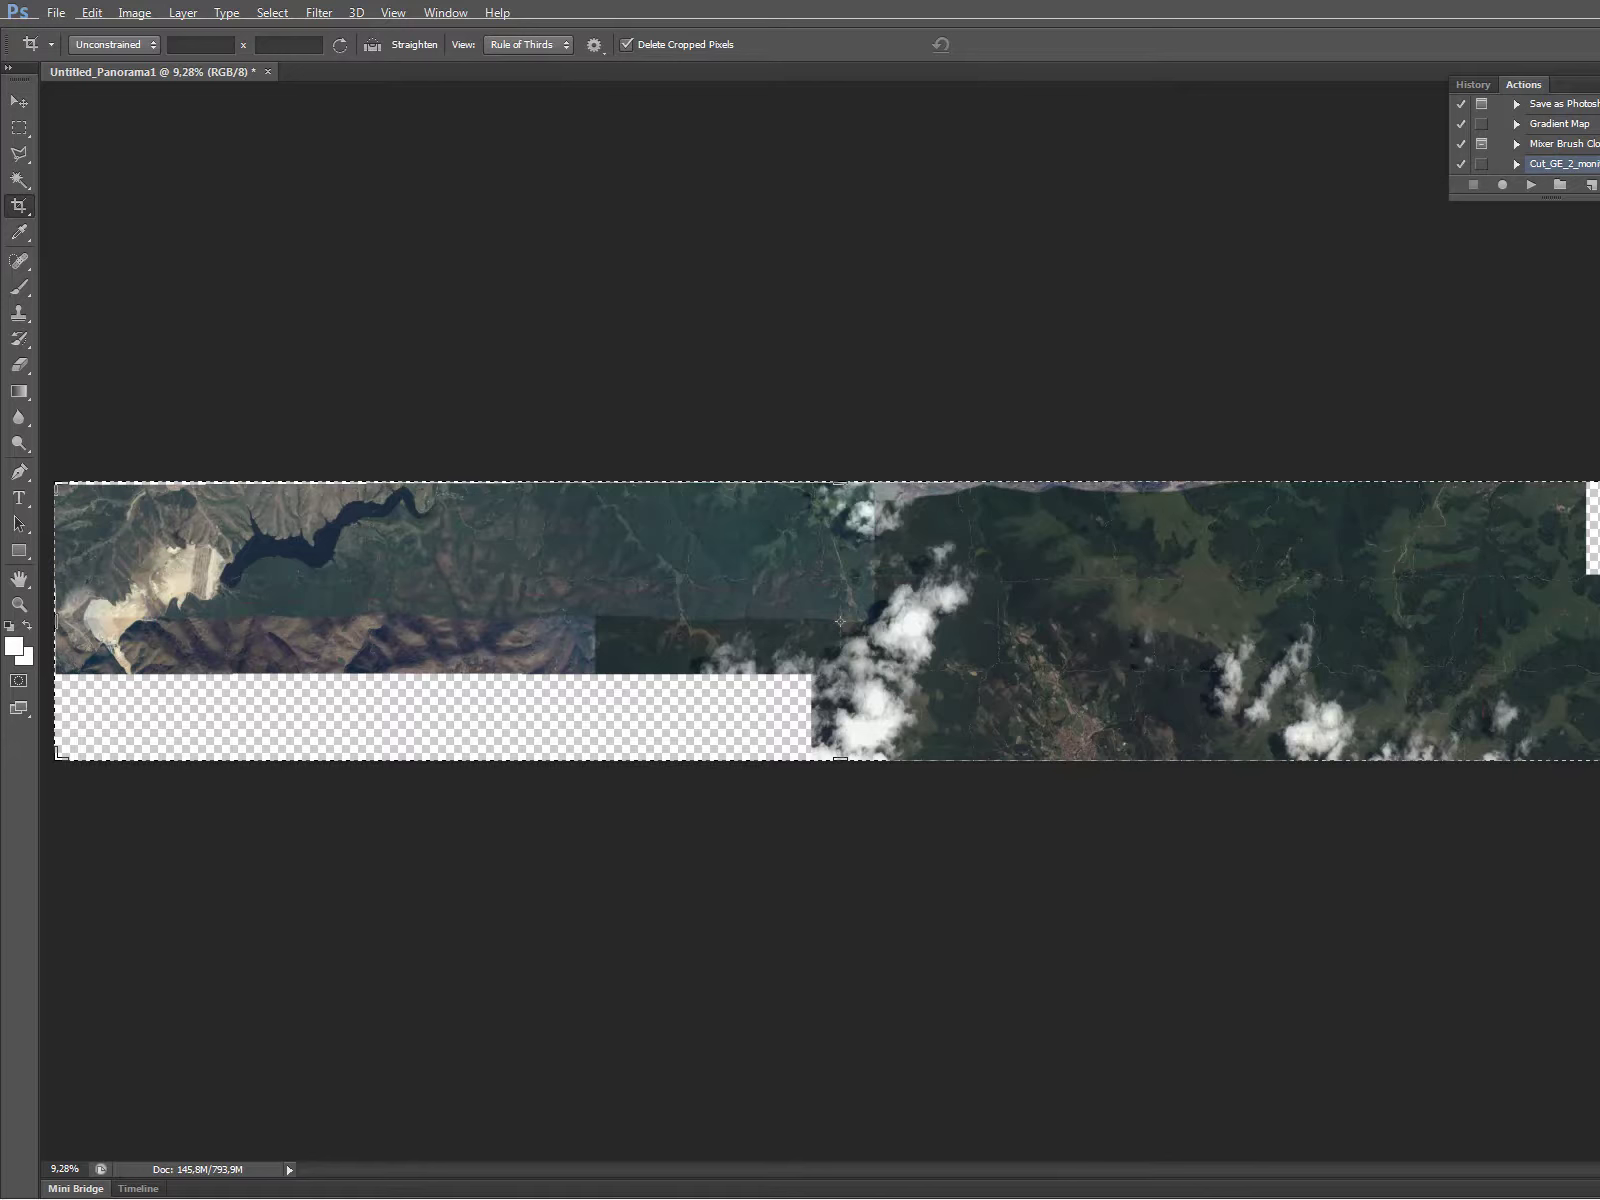
key(alt)
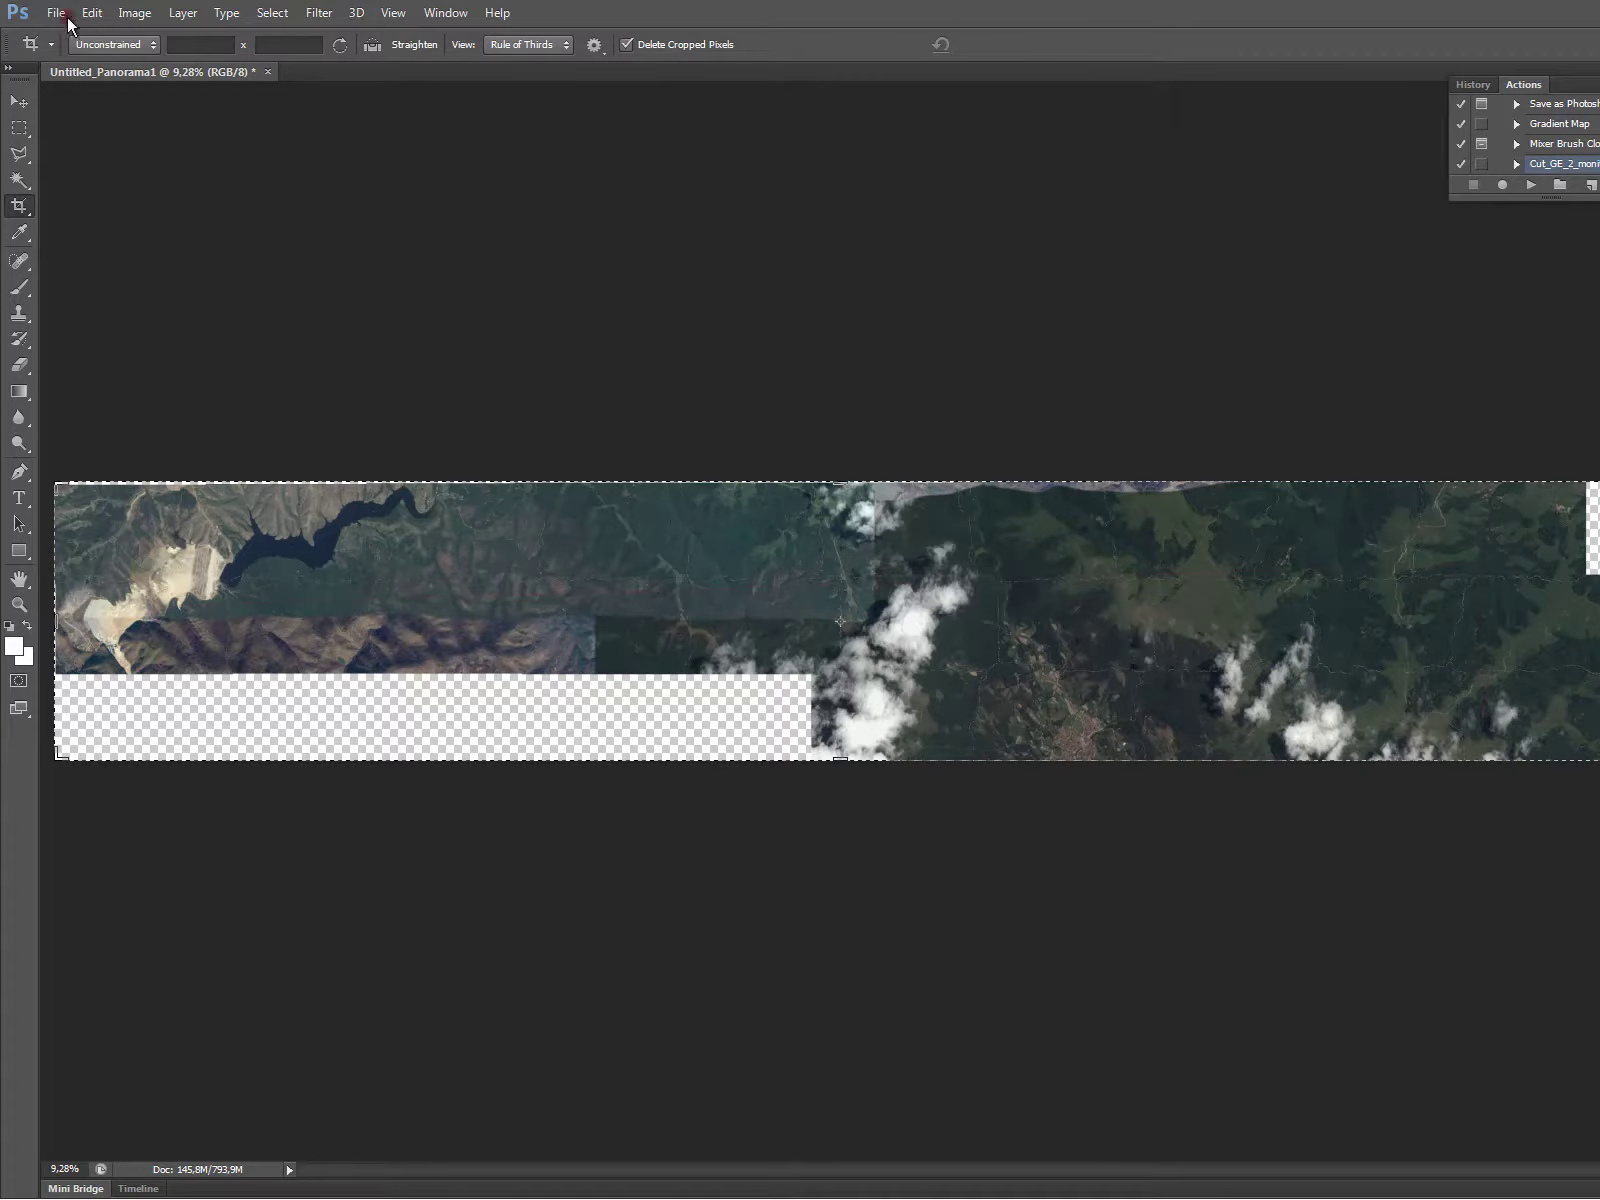
Save the mosaic in PNG format as 1-25.png in GE_cut, accepting the default PNG options.
click(57, 14)
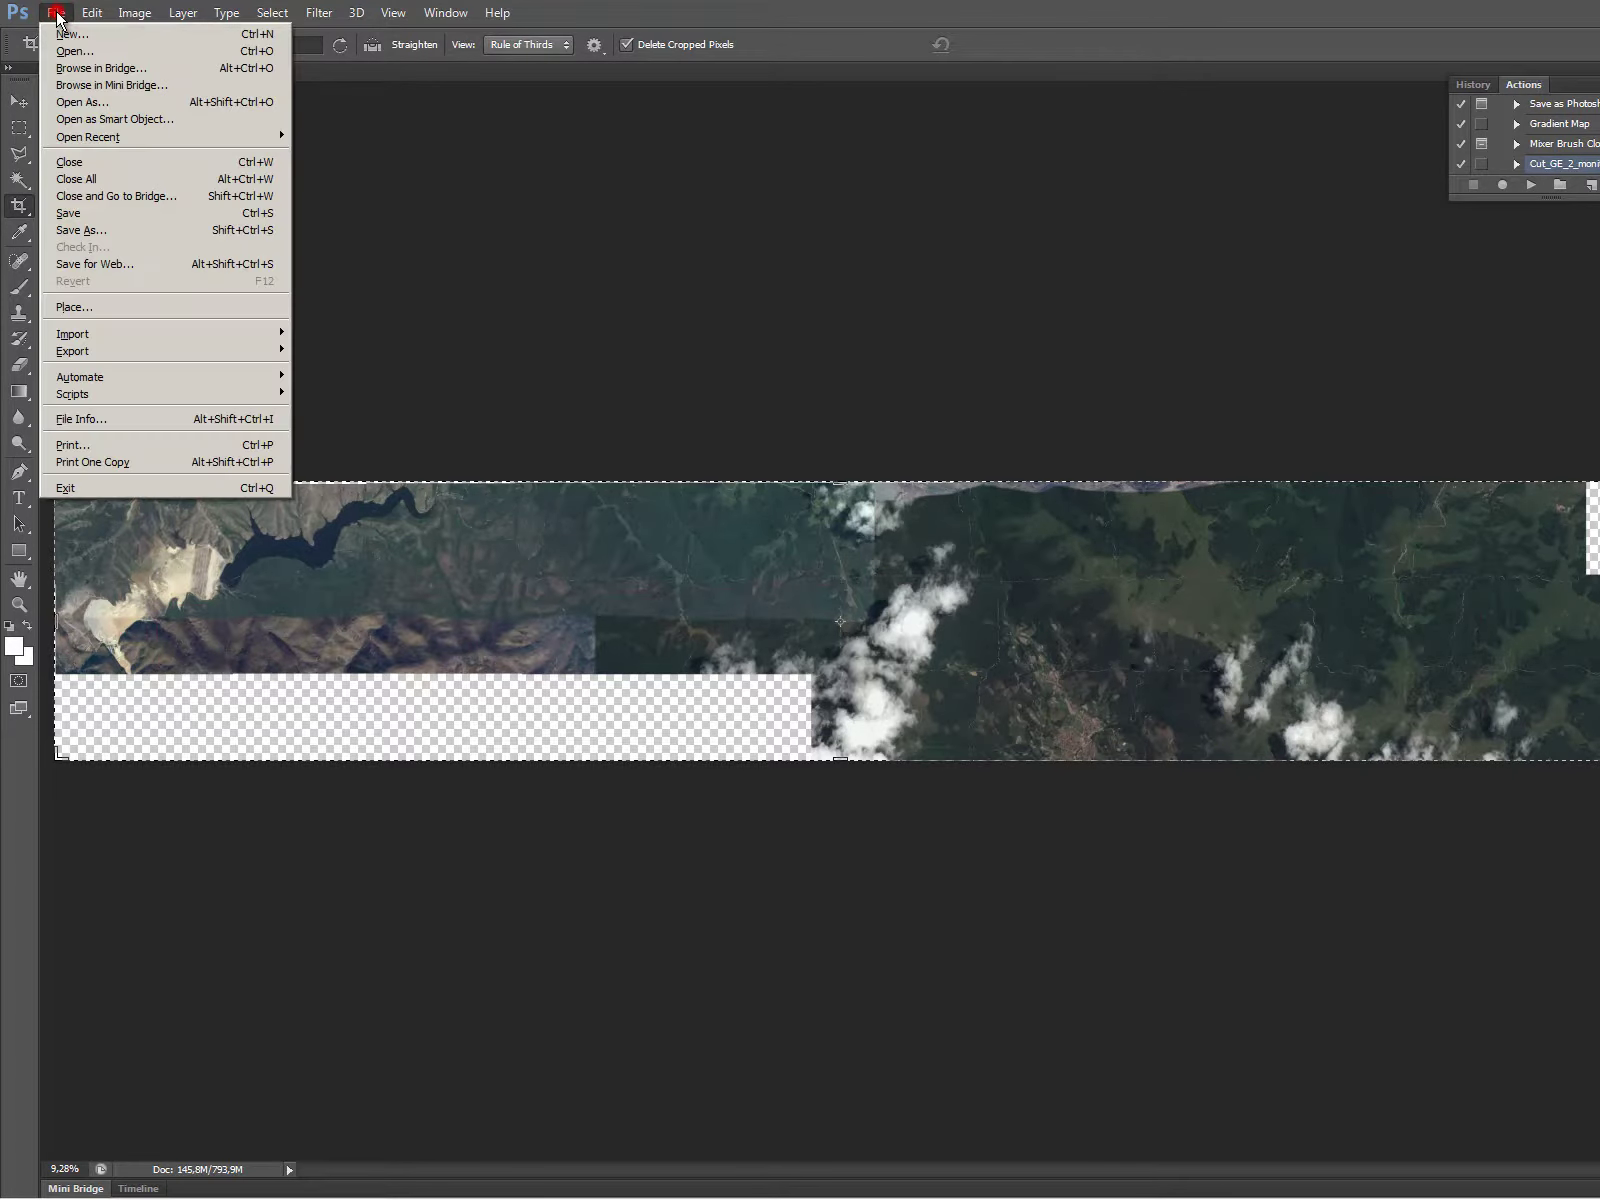
click(172, 230)
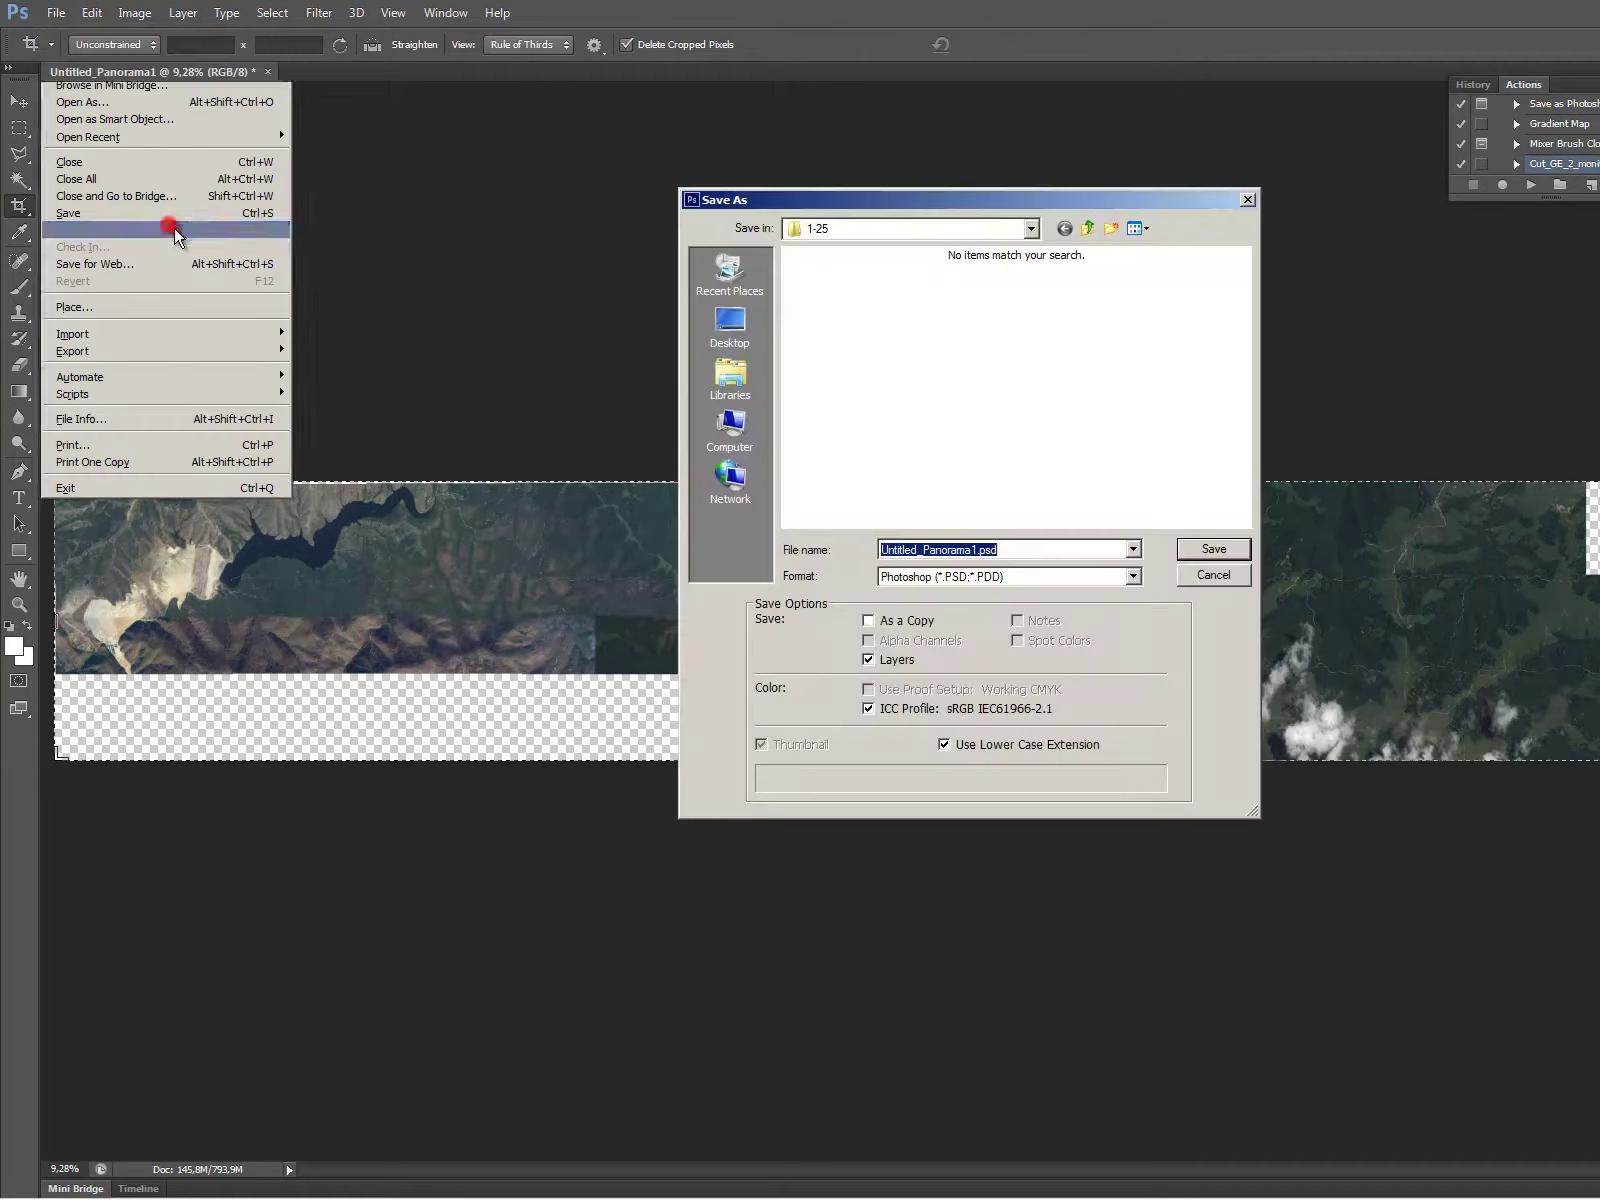
click(1063, 578)
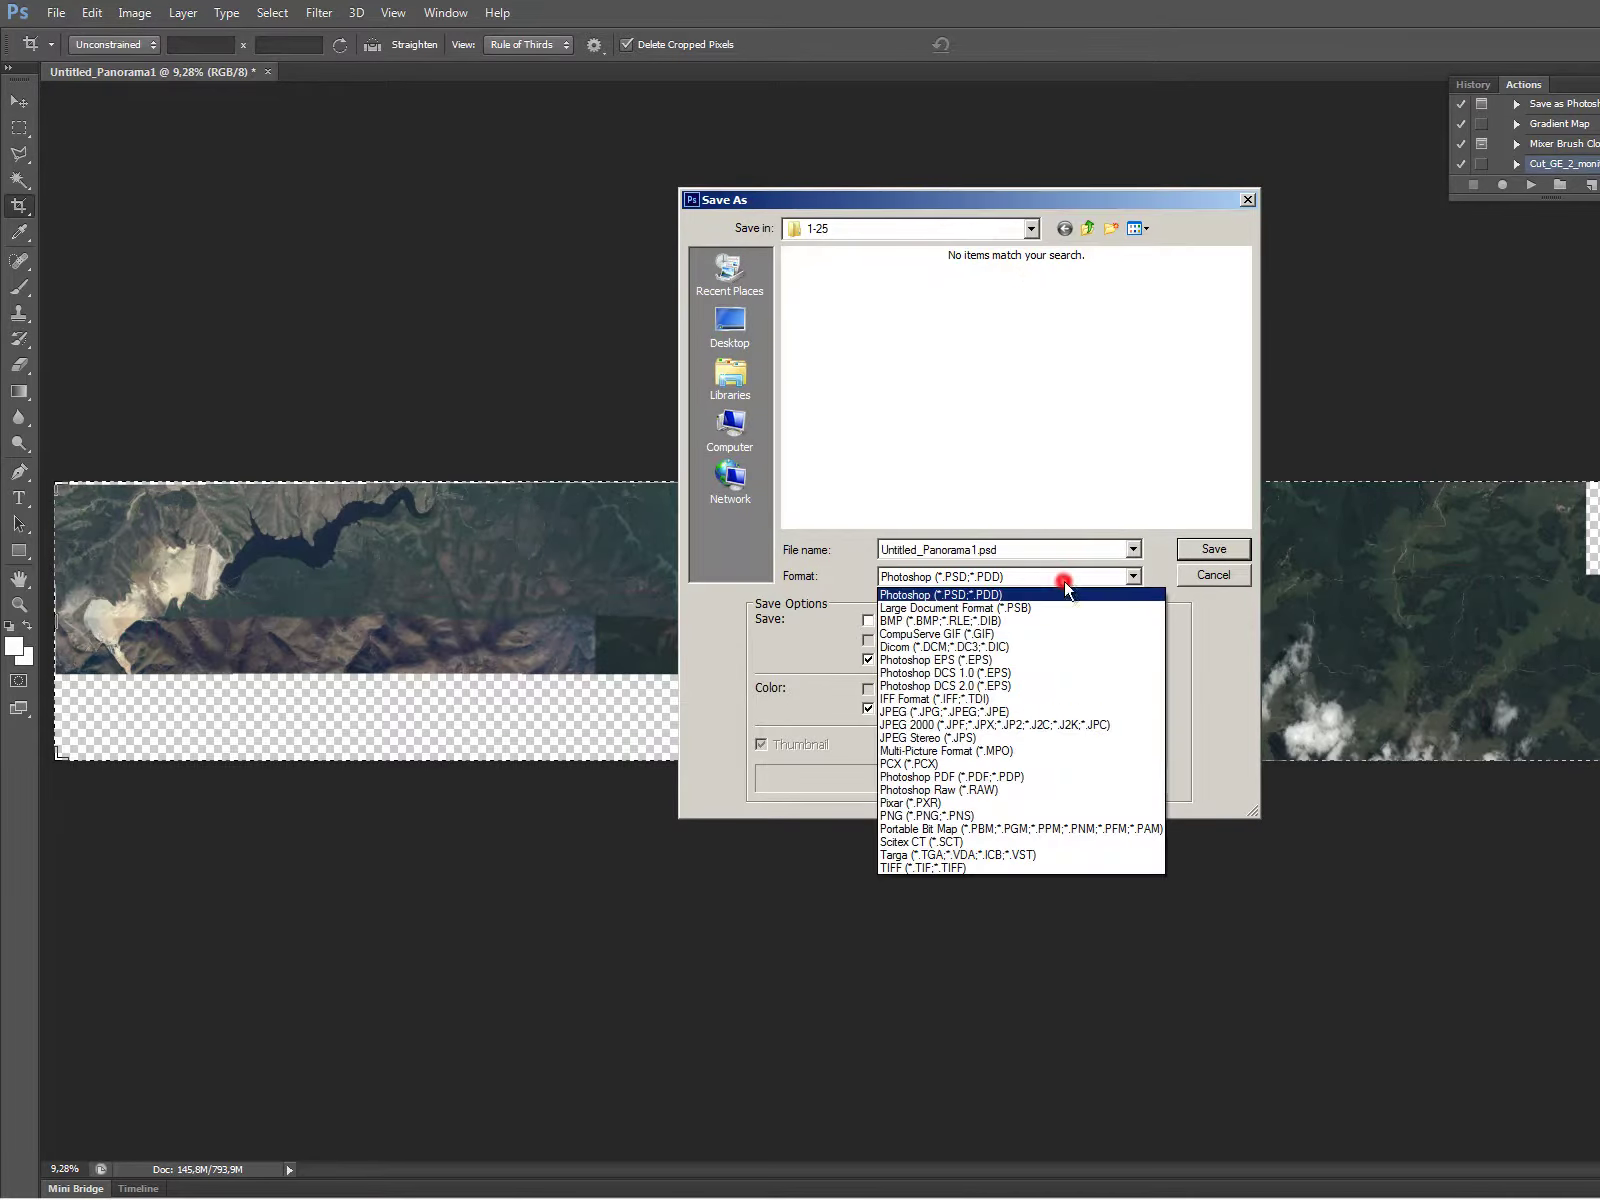
click(1019, 816)
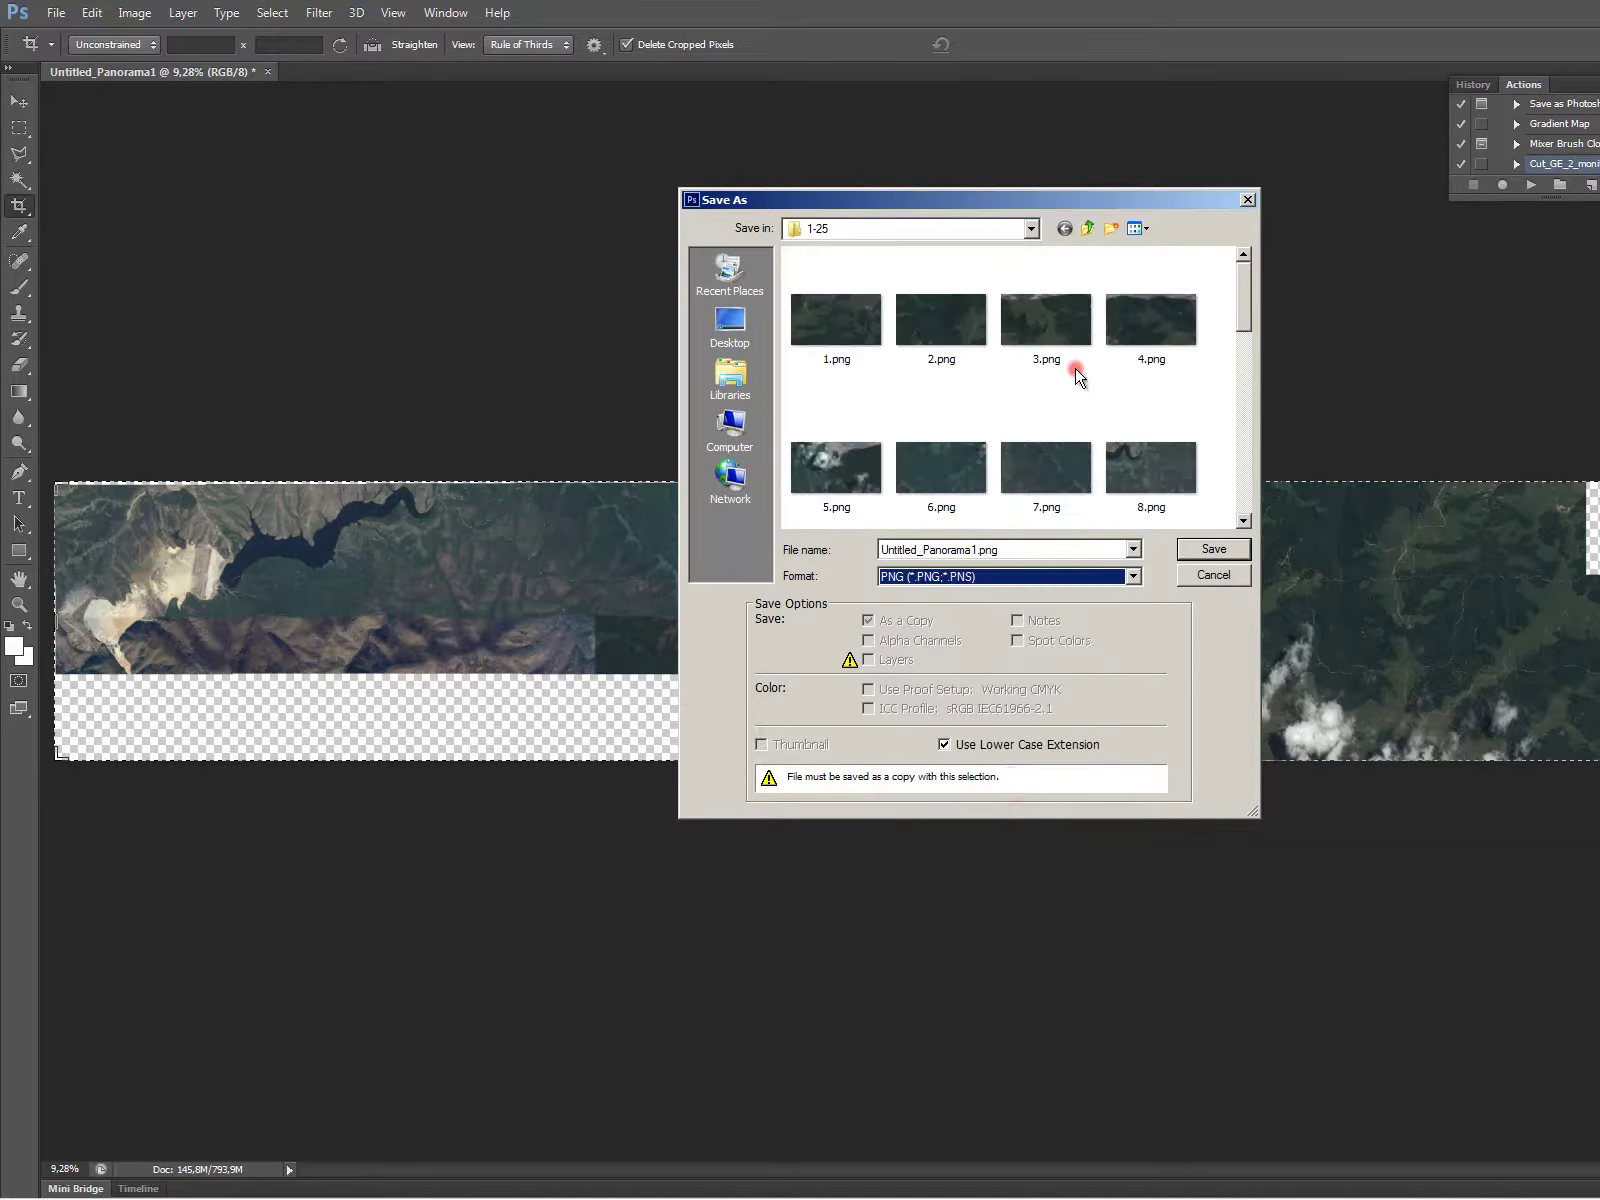
click(1087, 230)
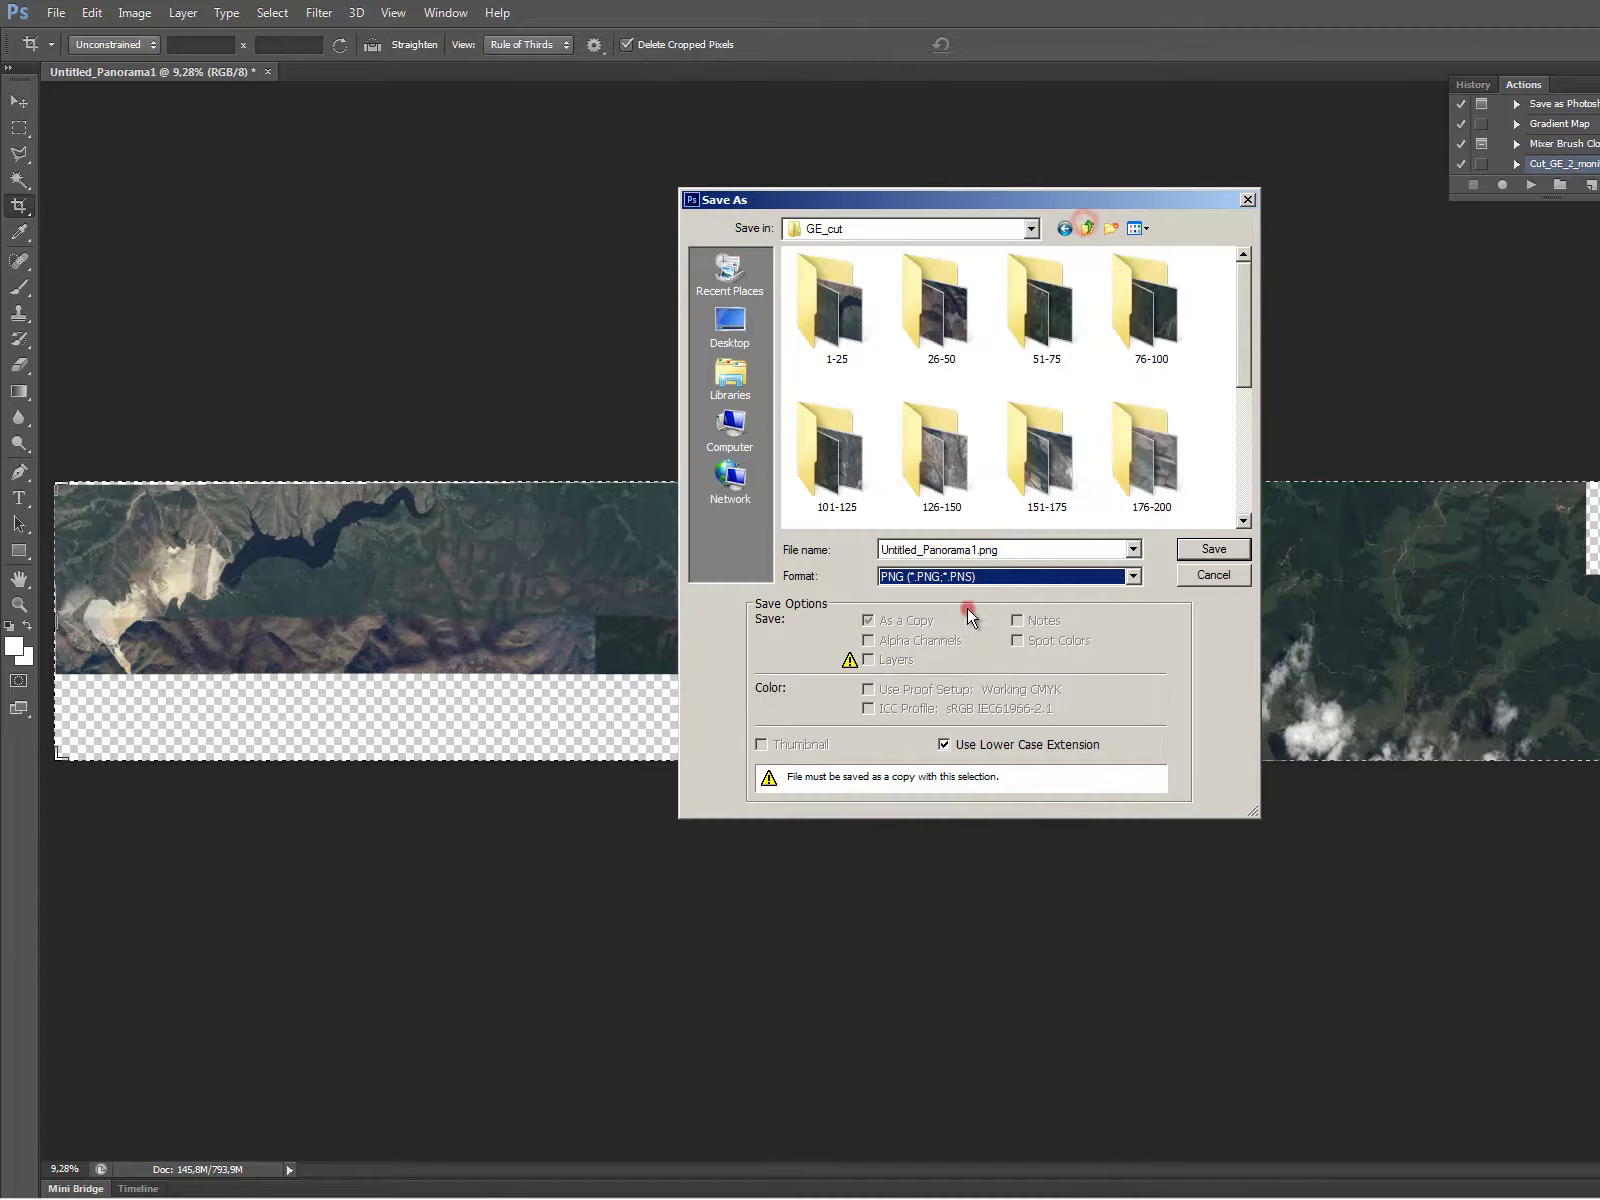
double_click(986, 549)
text(1-25)
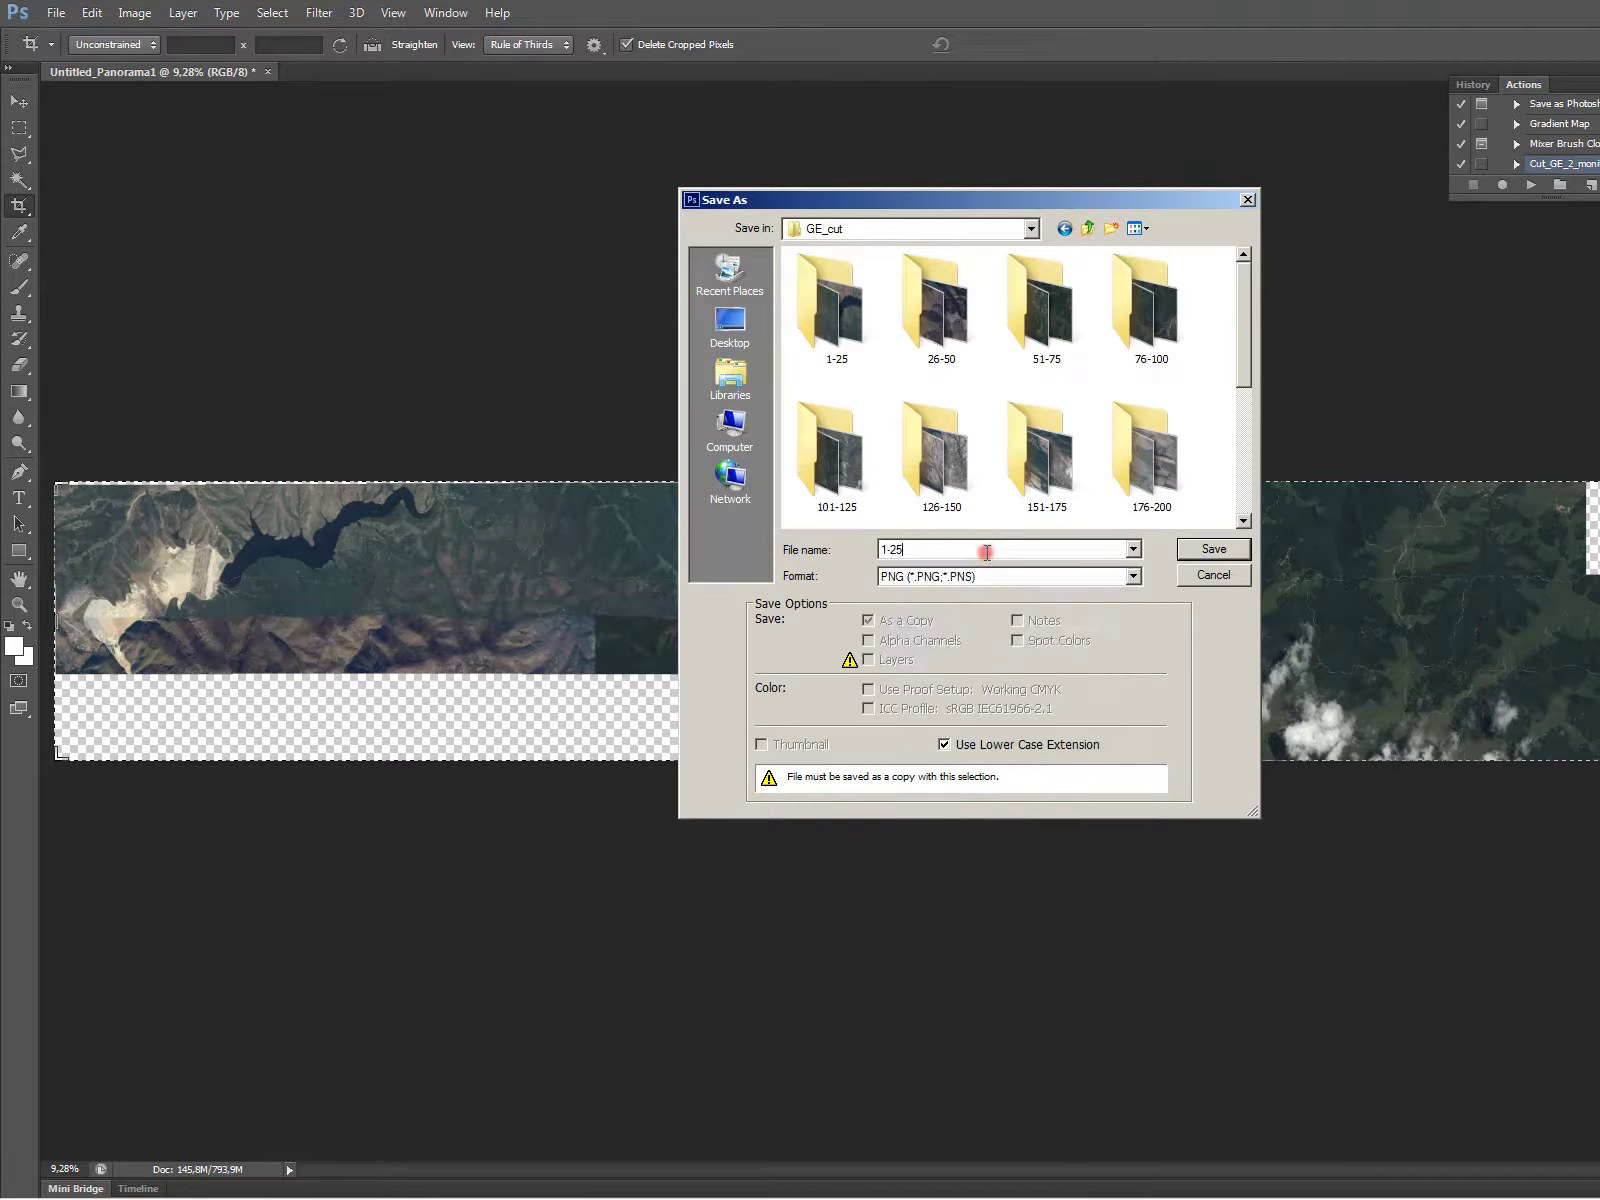
click(1208, 548)
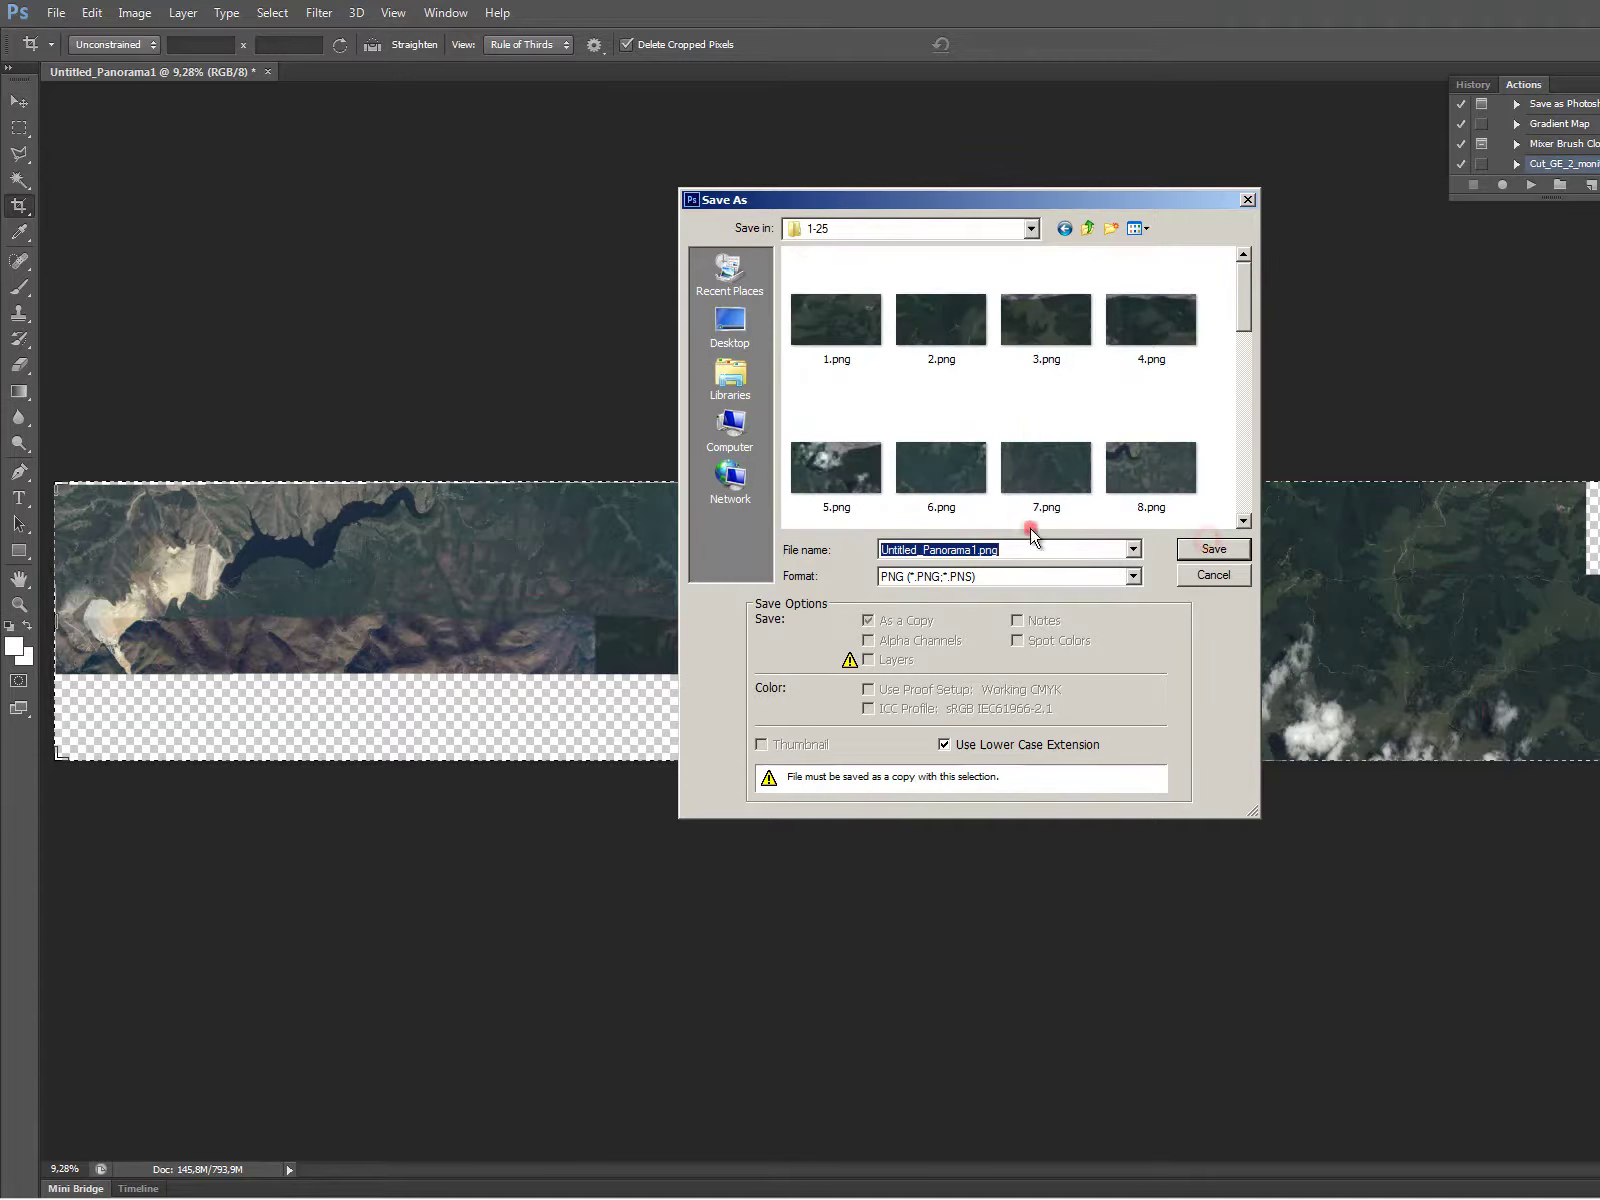
click(1087, 228)
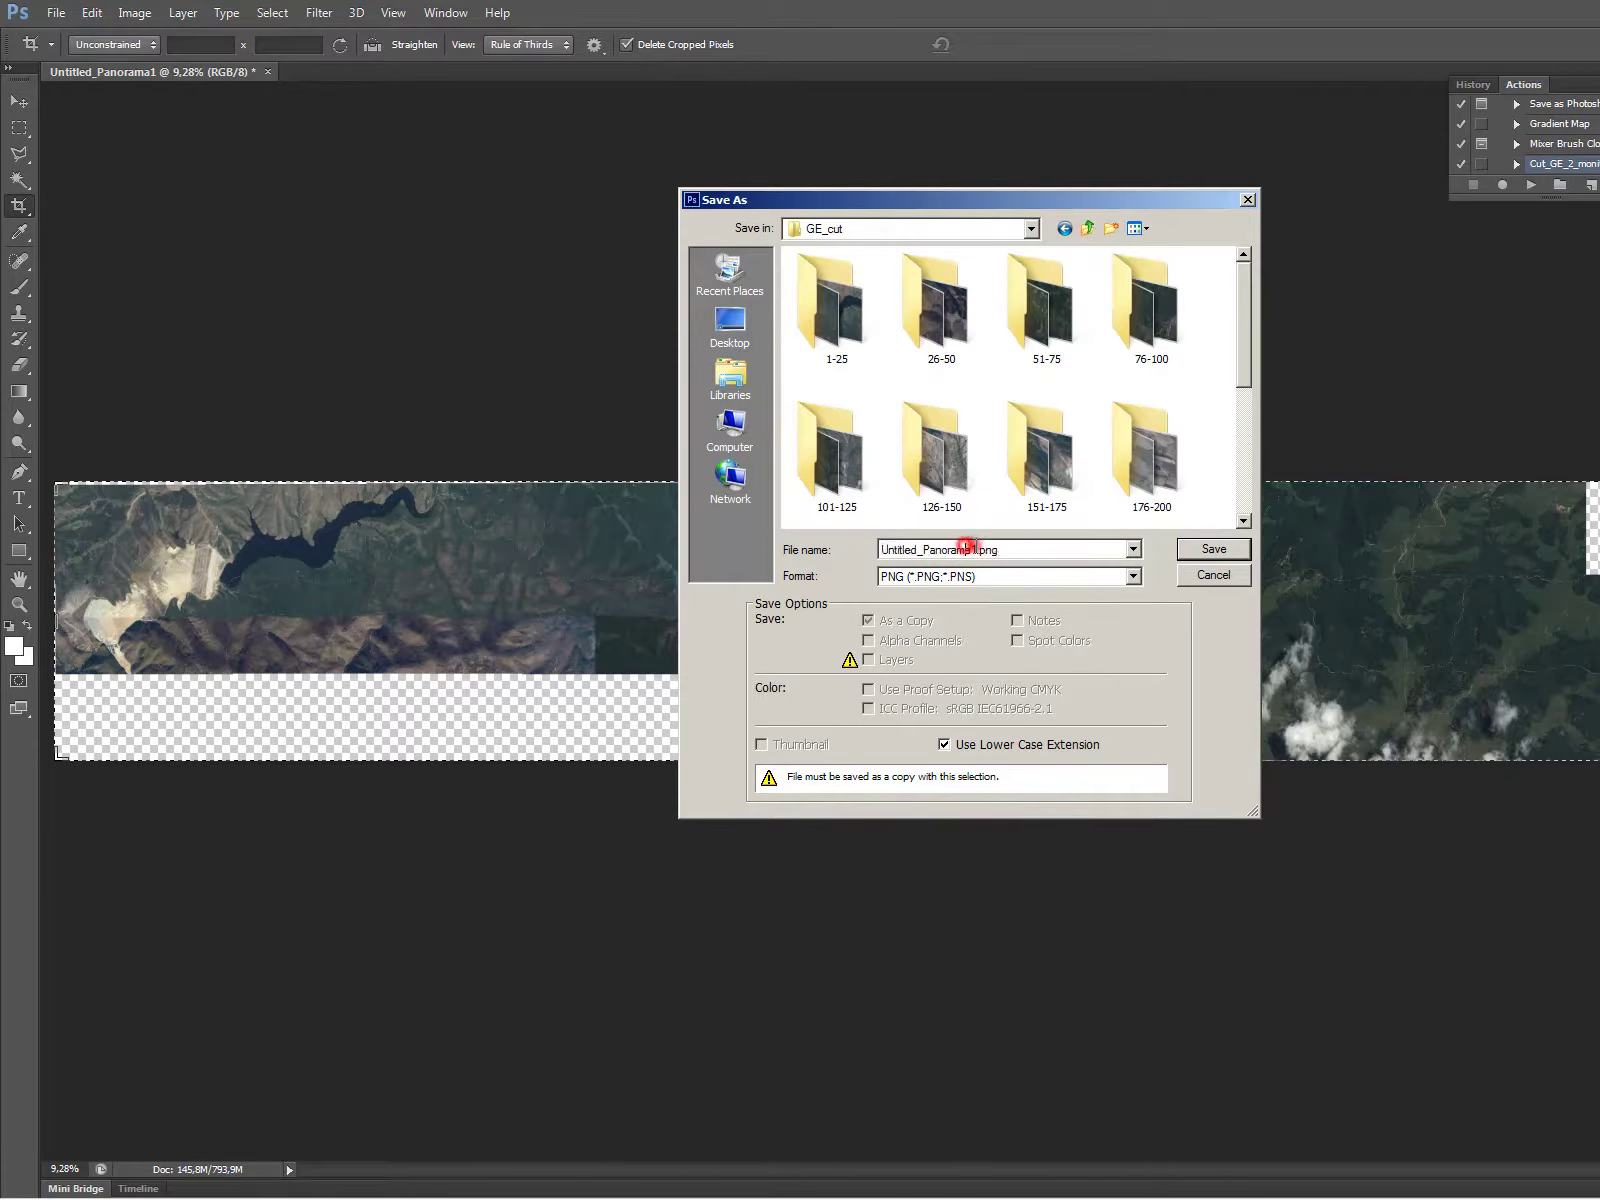
drag(983, 549, 752, 555)
text(1-25)
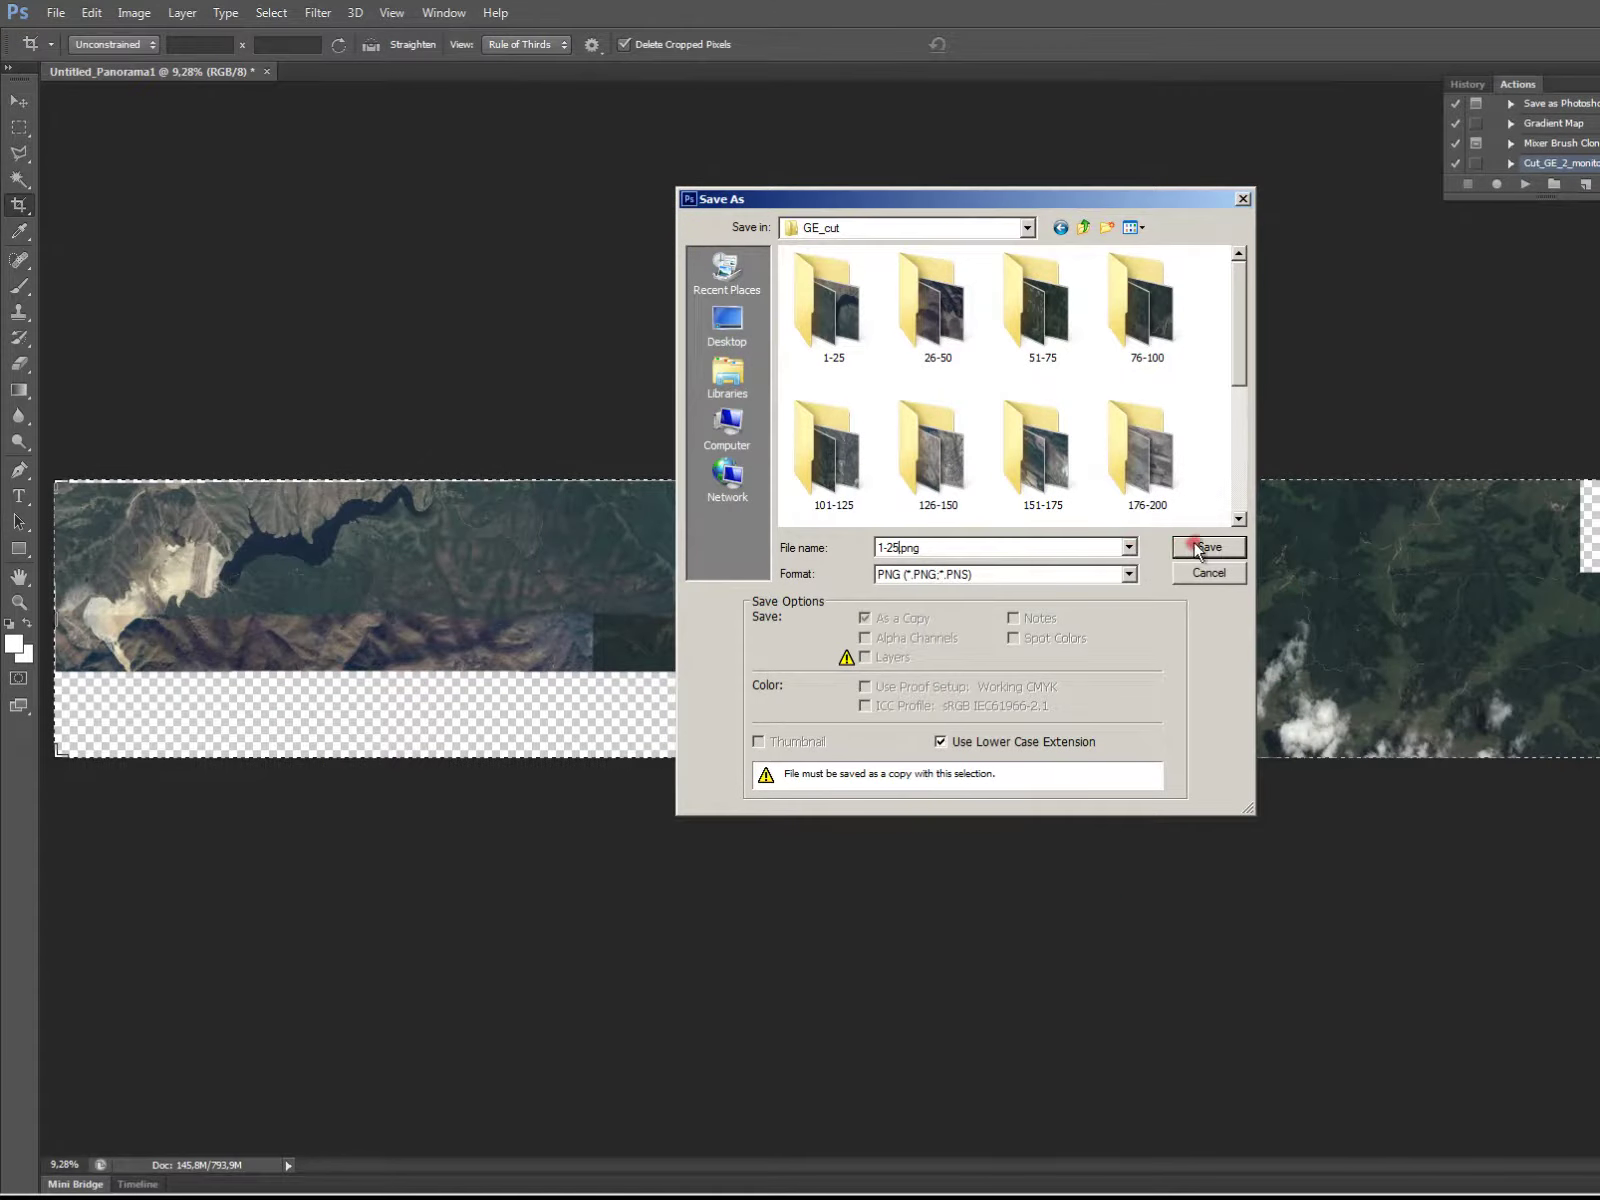
click(1207, 547)
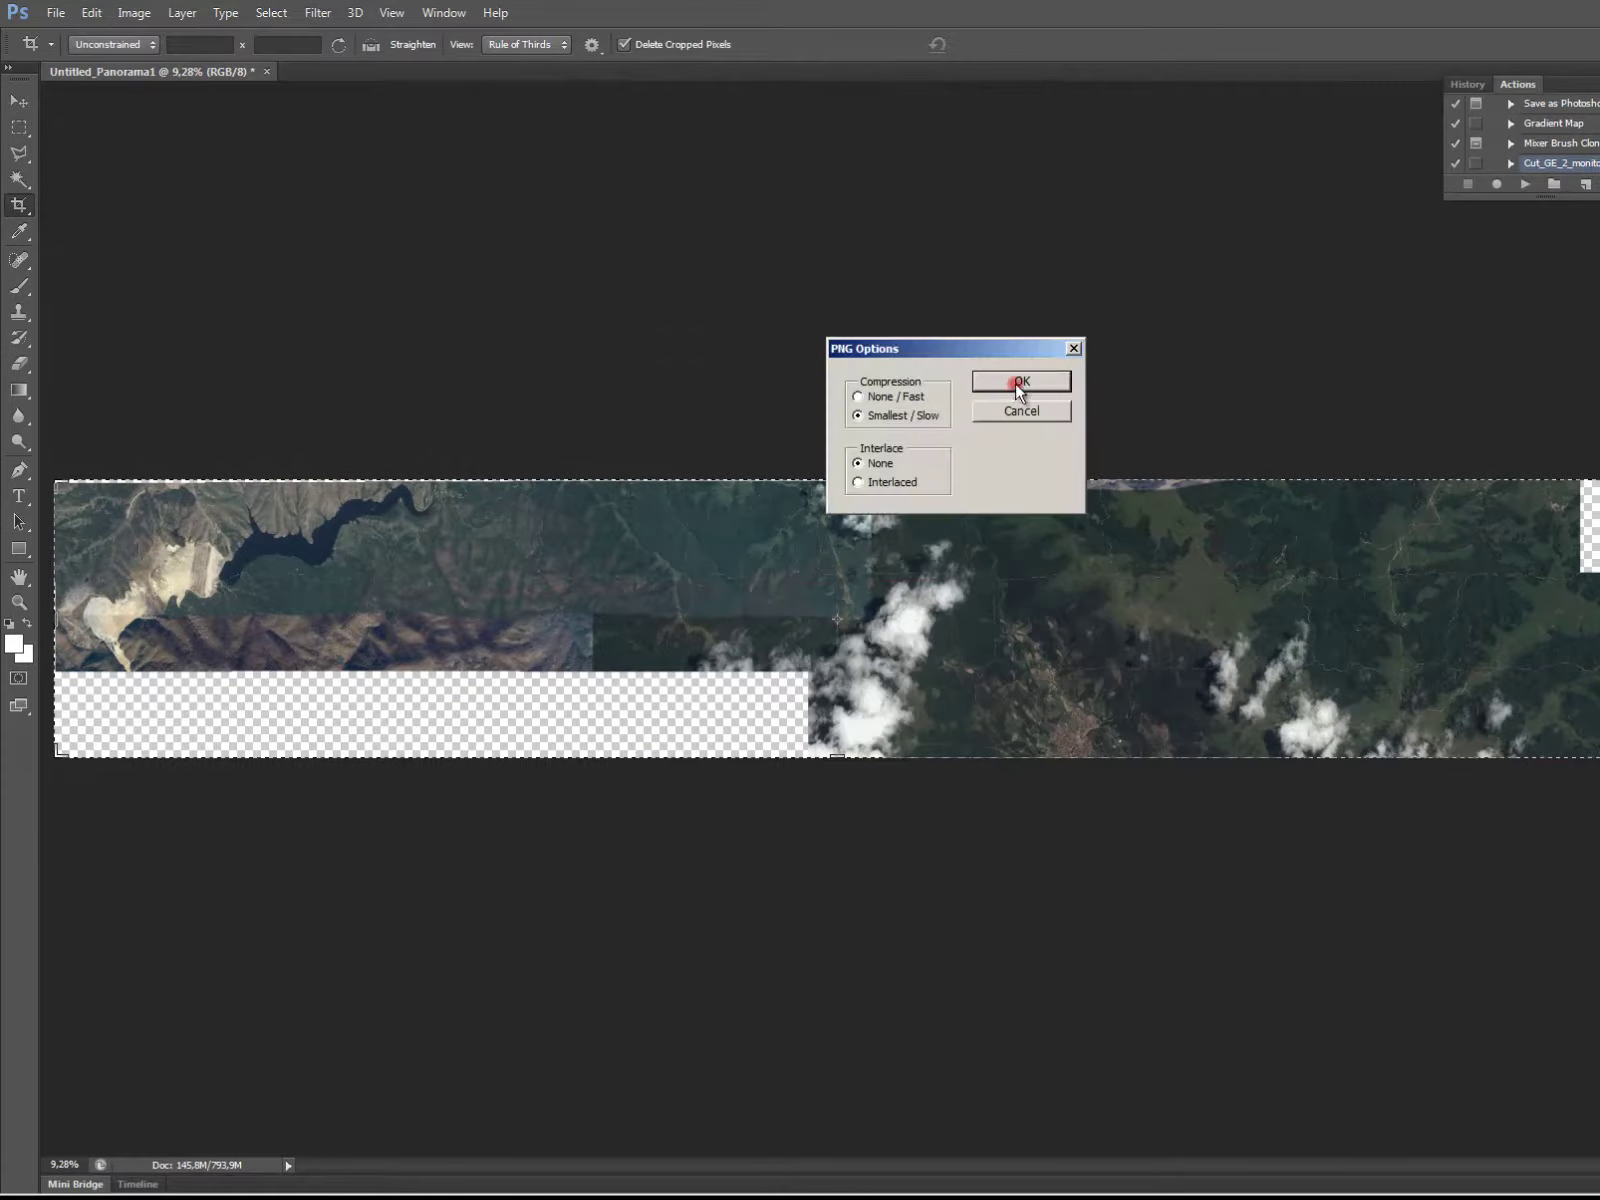
click(1022, 381)
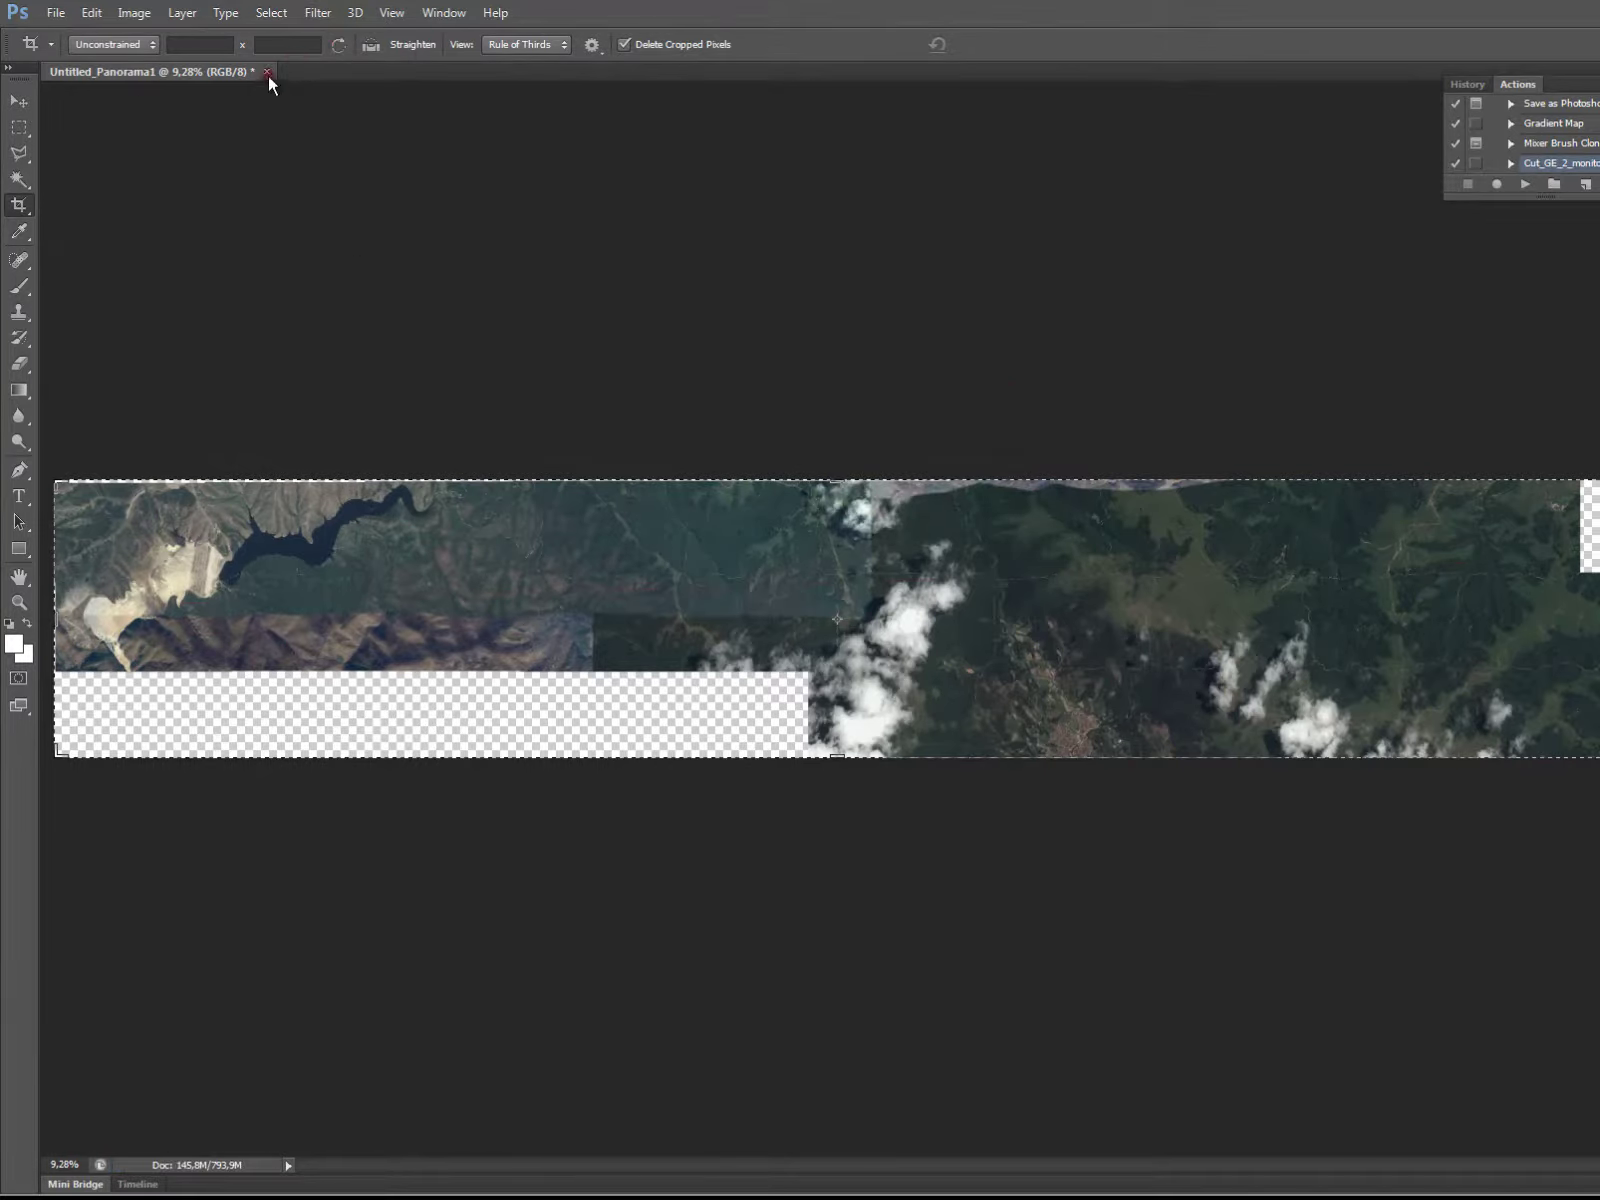
Close the 1-25 panorama without saving and relaunch Photomerge.
click(268, 73)
click(1006, 456)
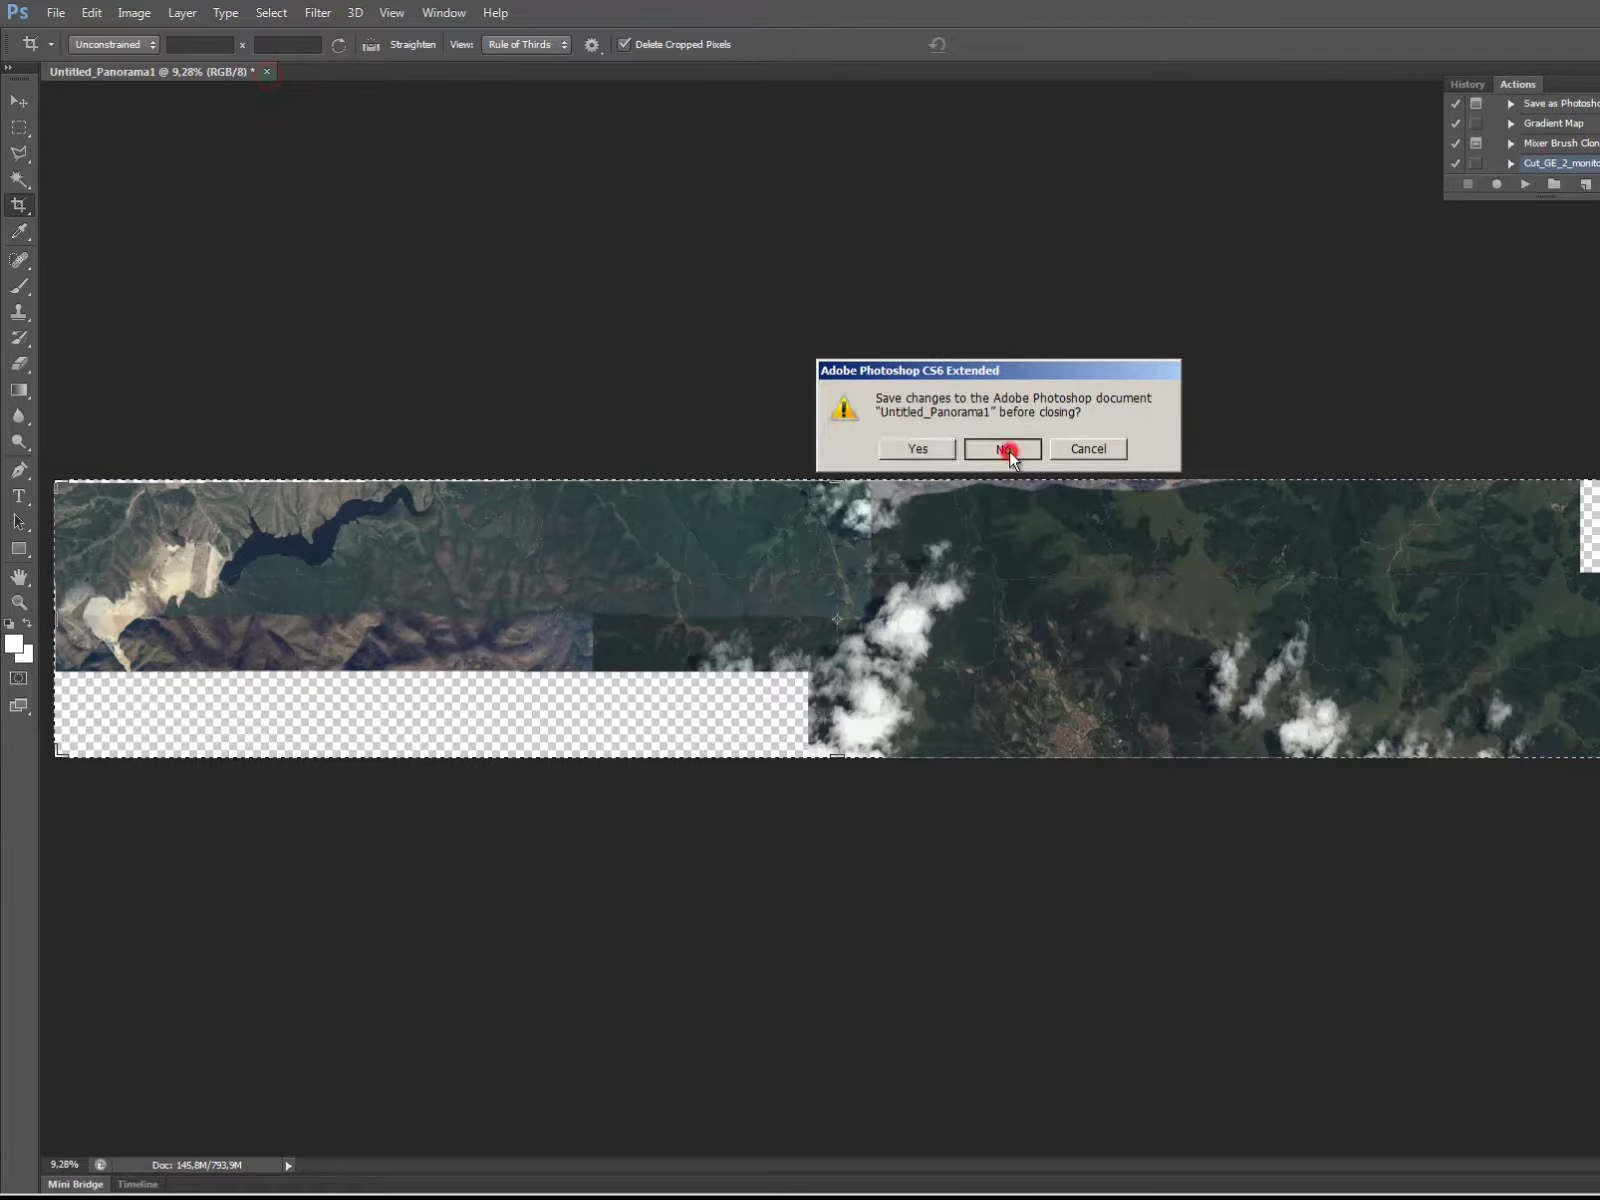
click(56, 12)
mouse_move(80, 375)
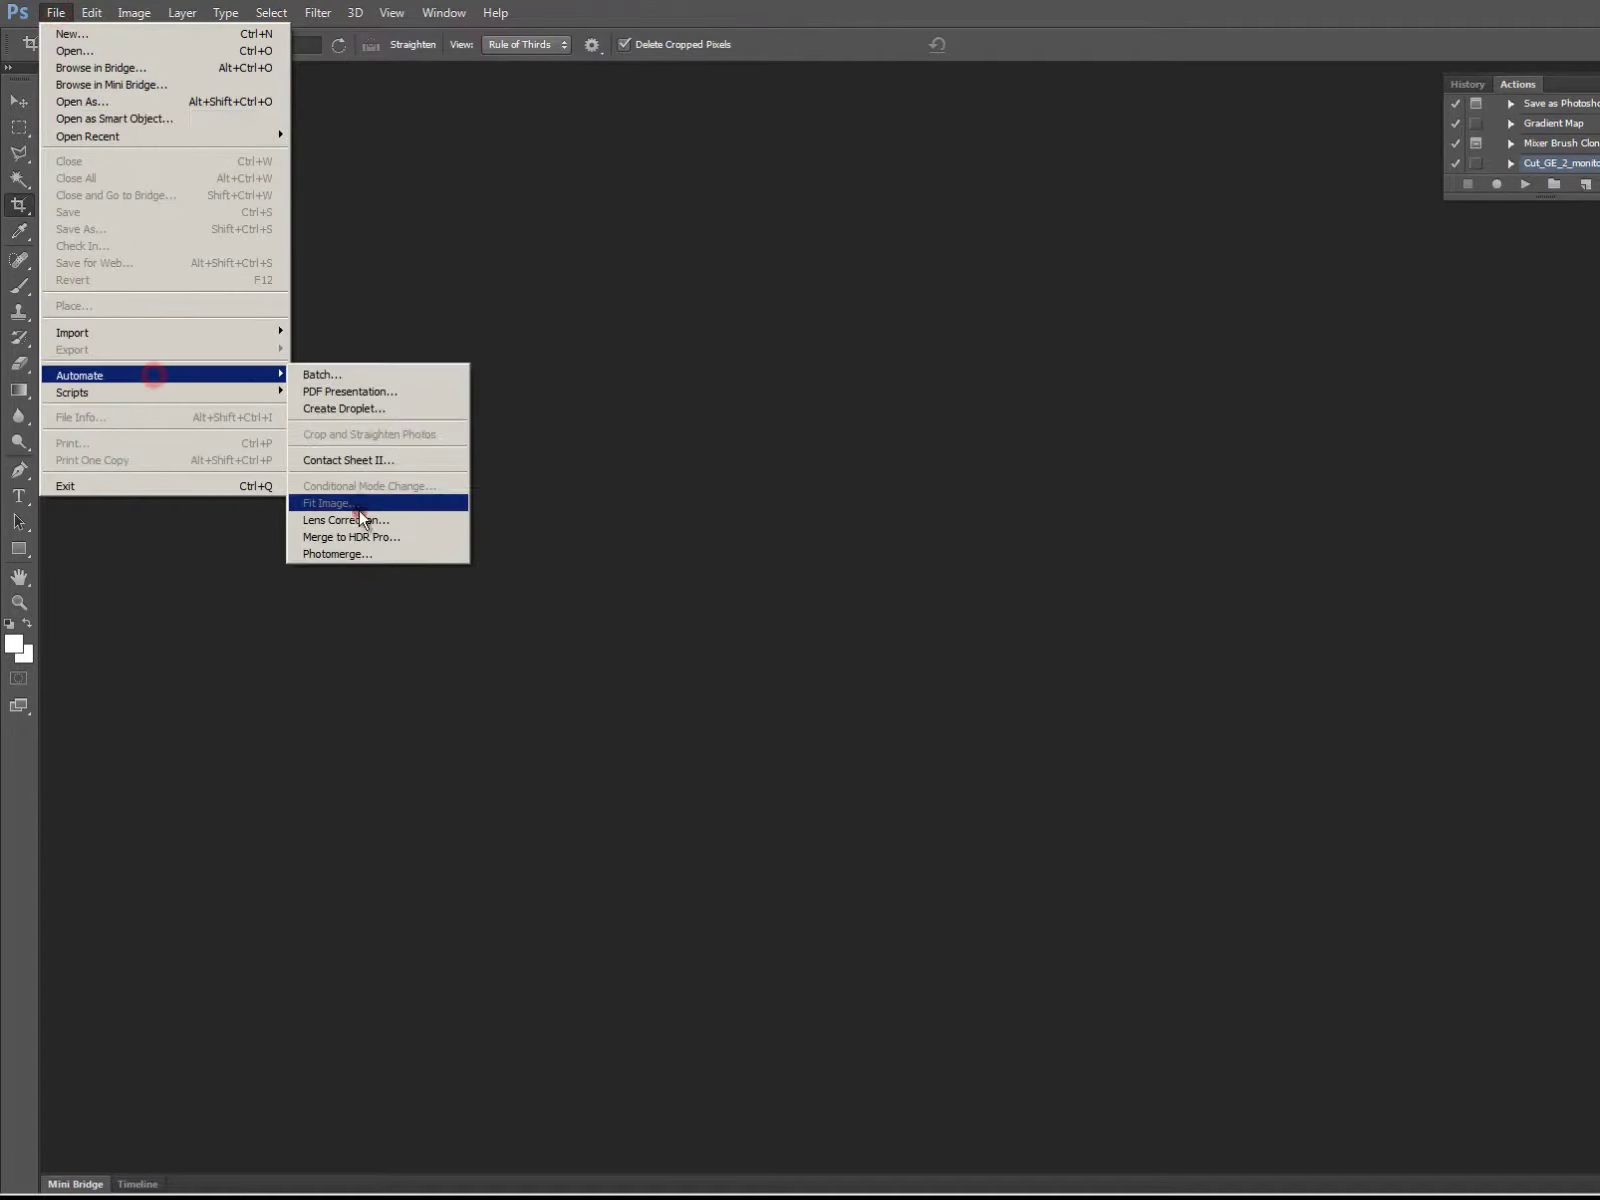
click(360, 553)
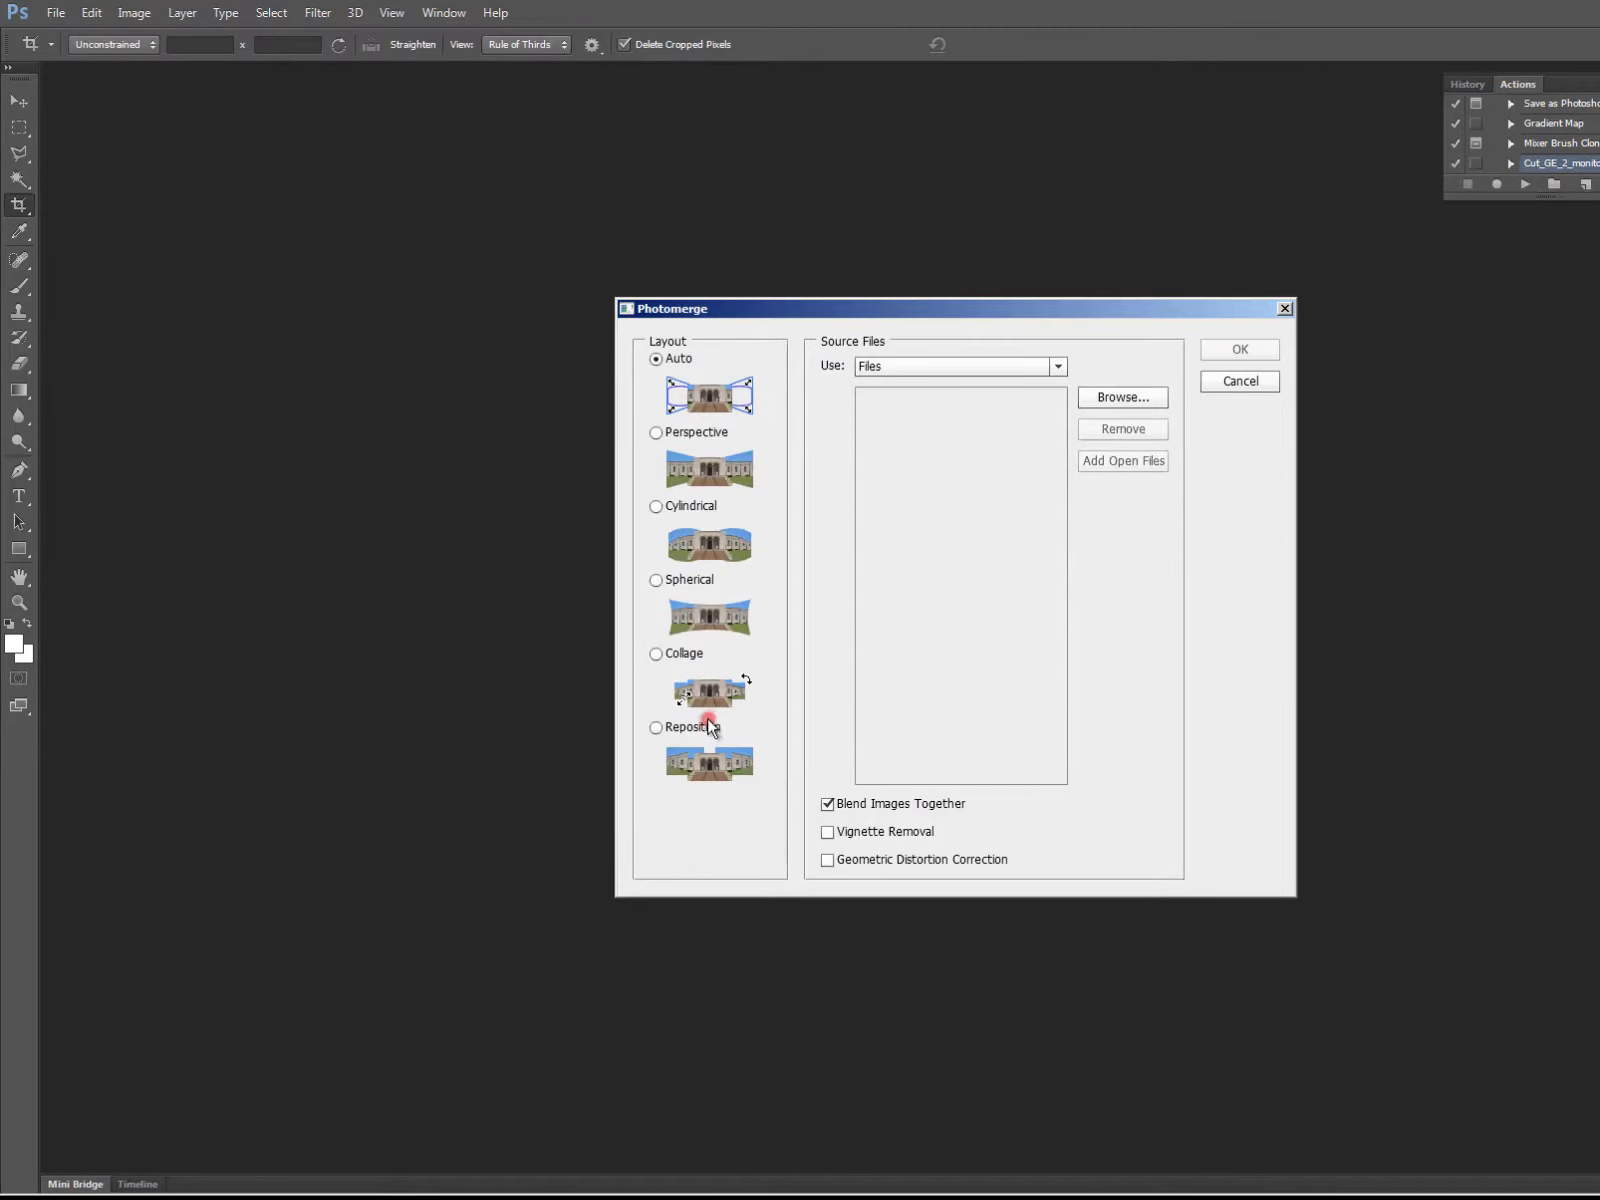
Set the Reposition layout with D:\UDC\STL_OUPO\GE_cut\26-50 as the source folder.
click(709, 727)
click(1058, 367)
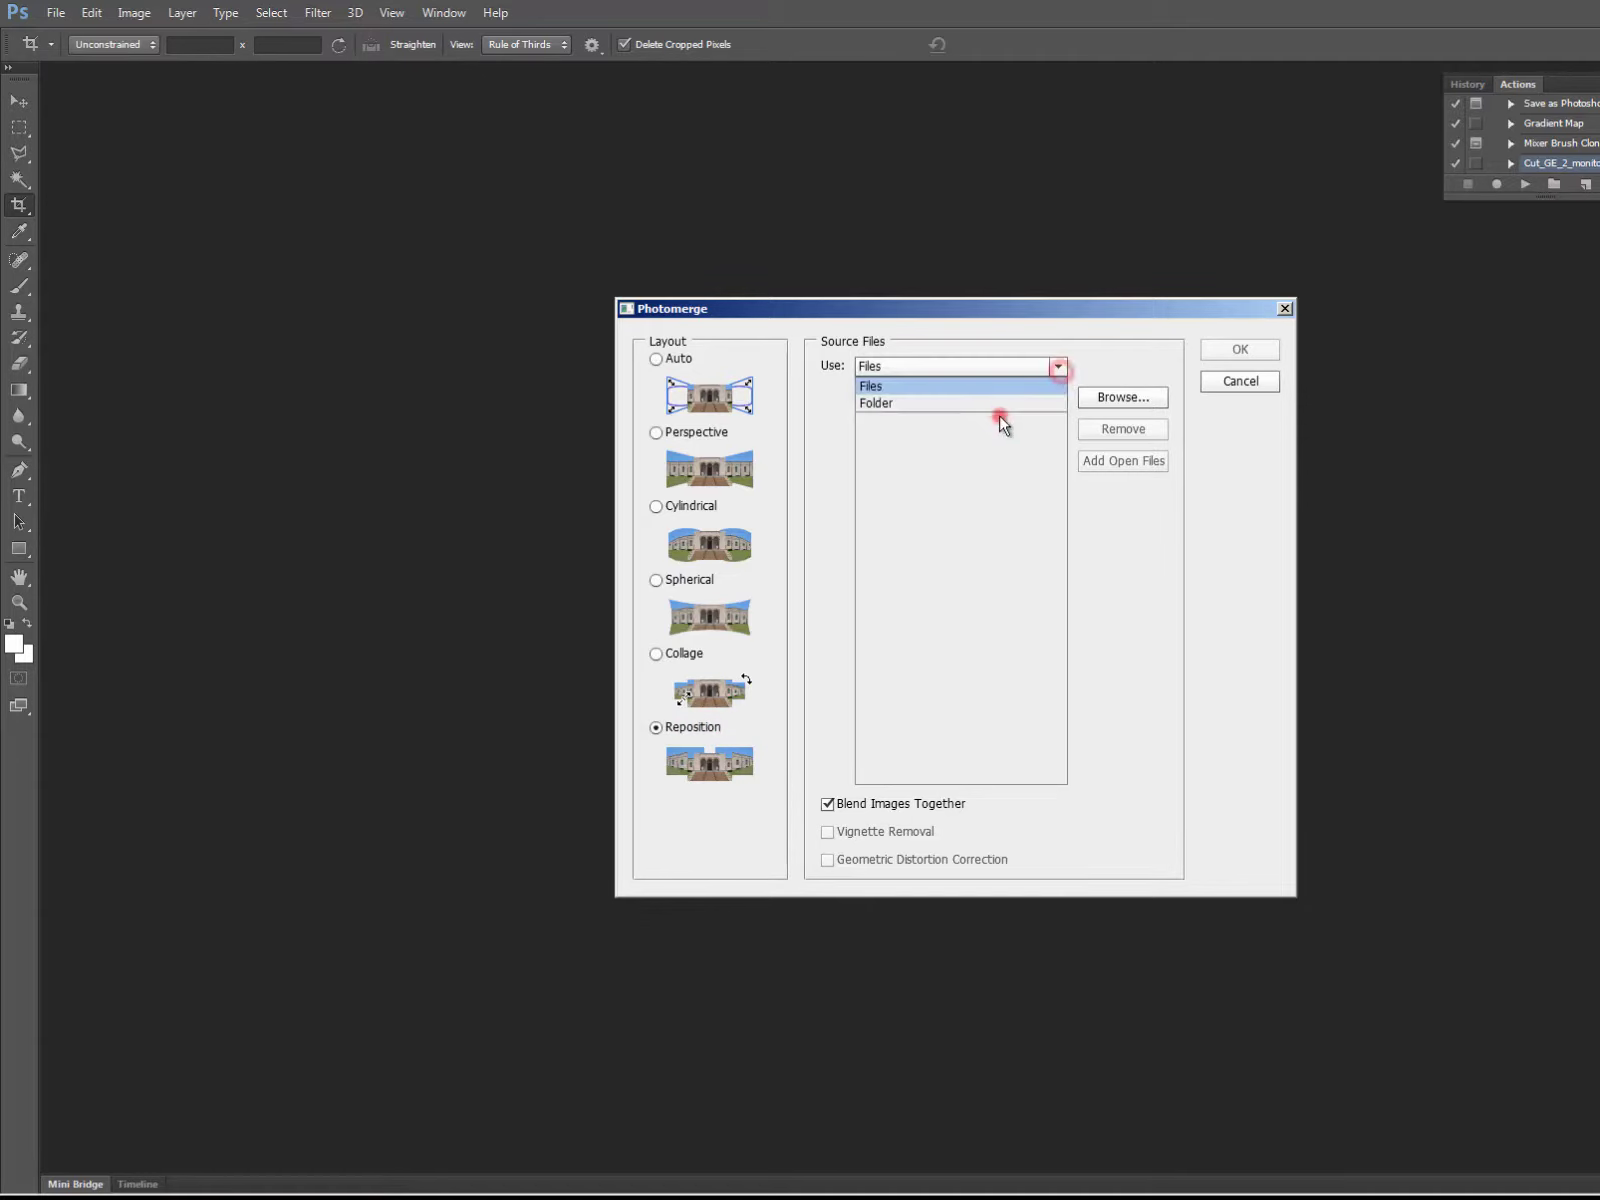
click(993, 403)
click(1110, 398)
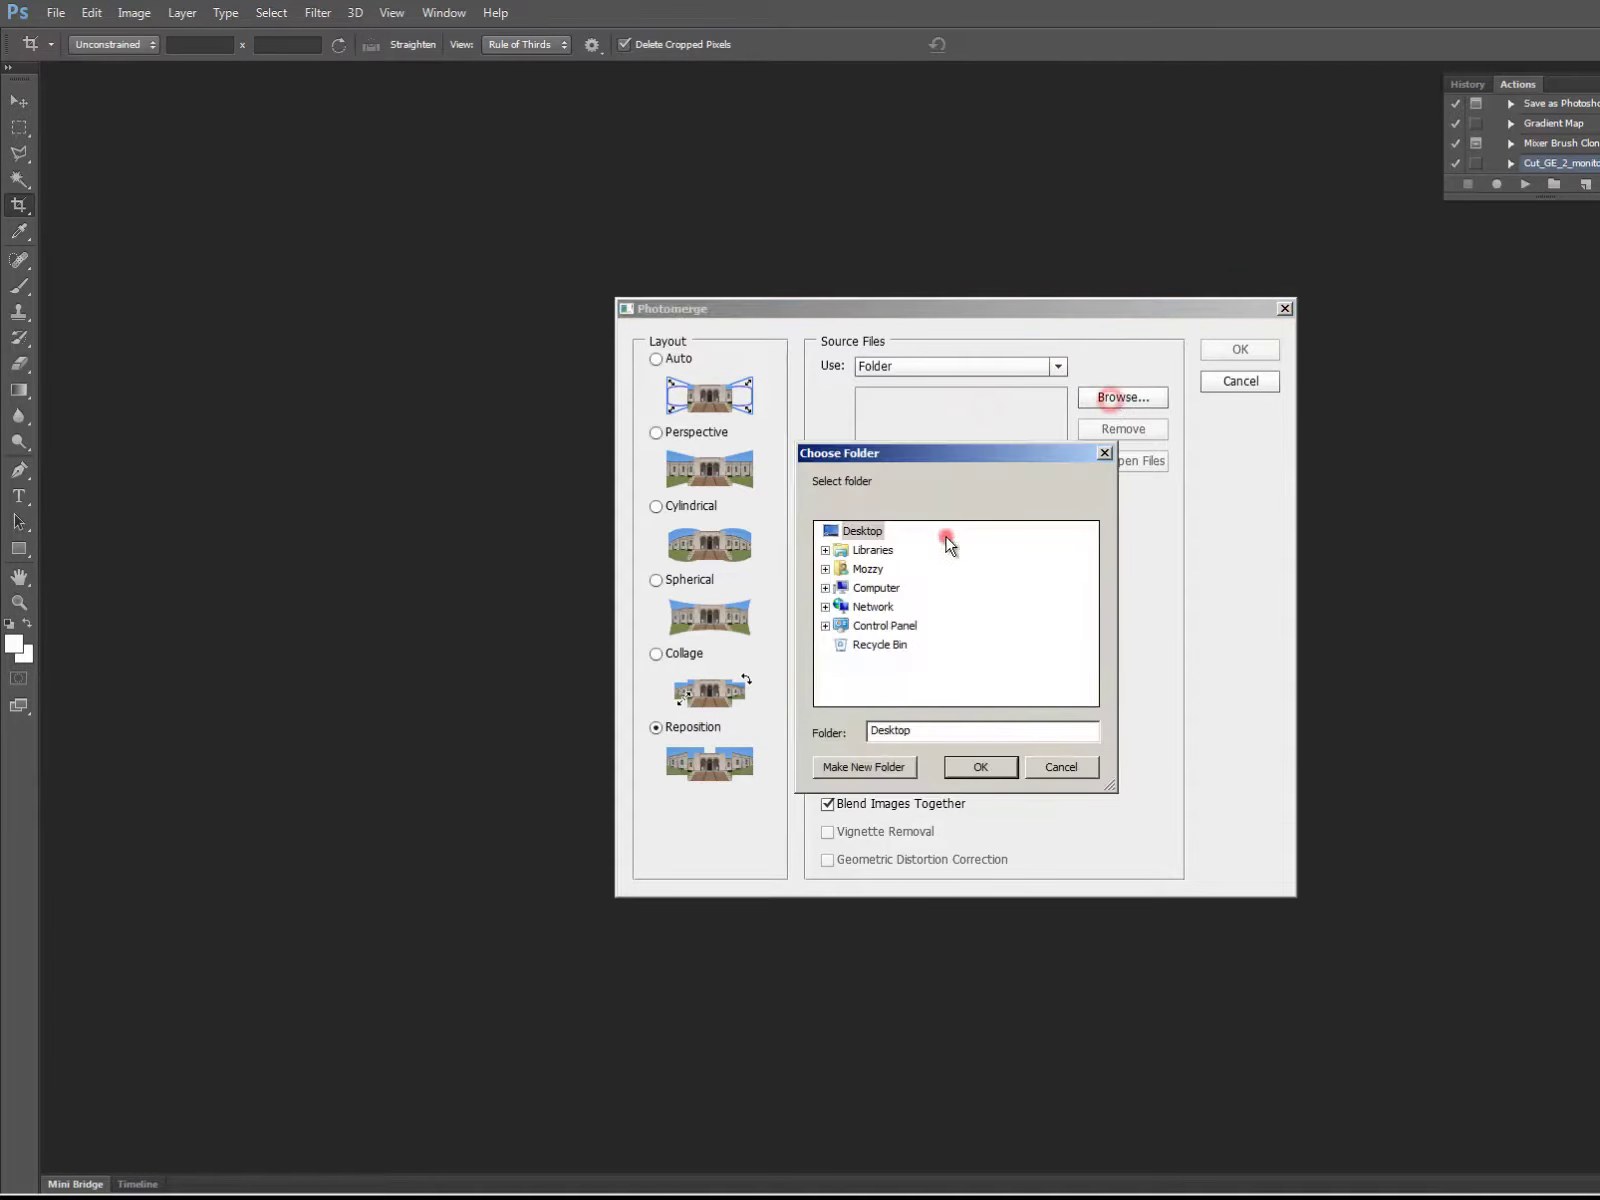
double_click(866, 588)
double_click(894, 626)
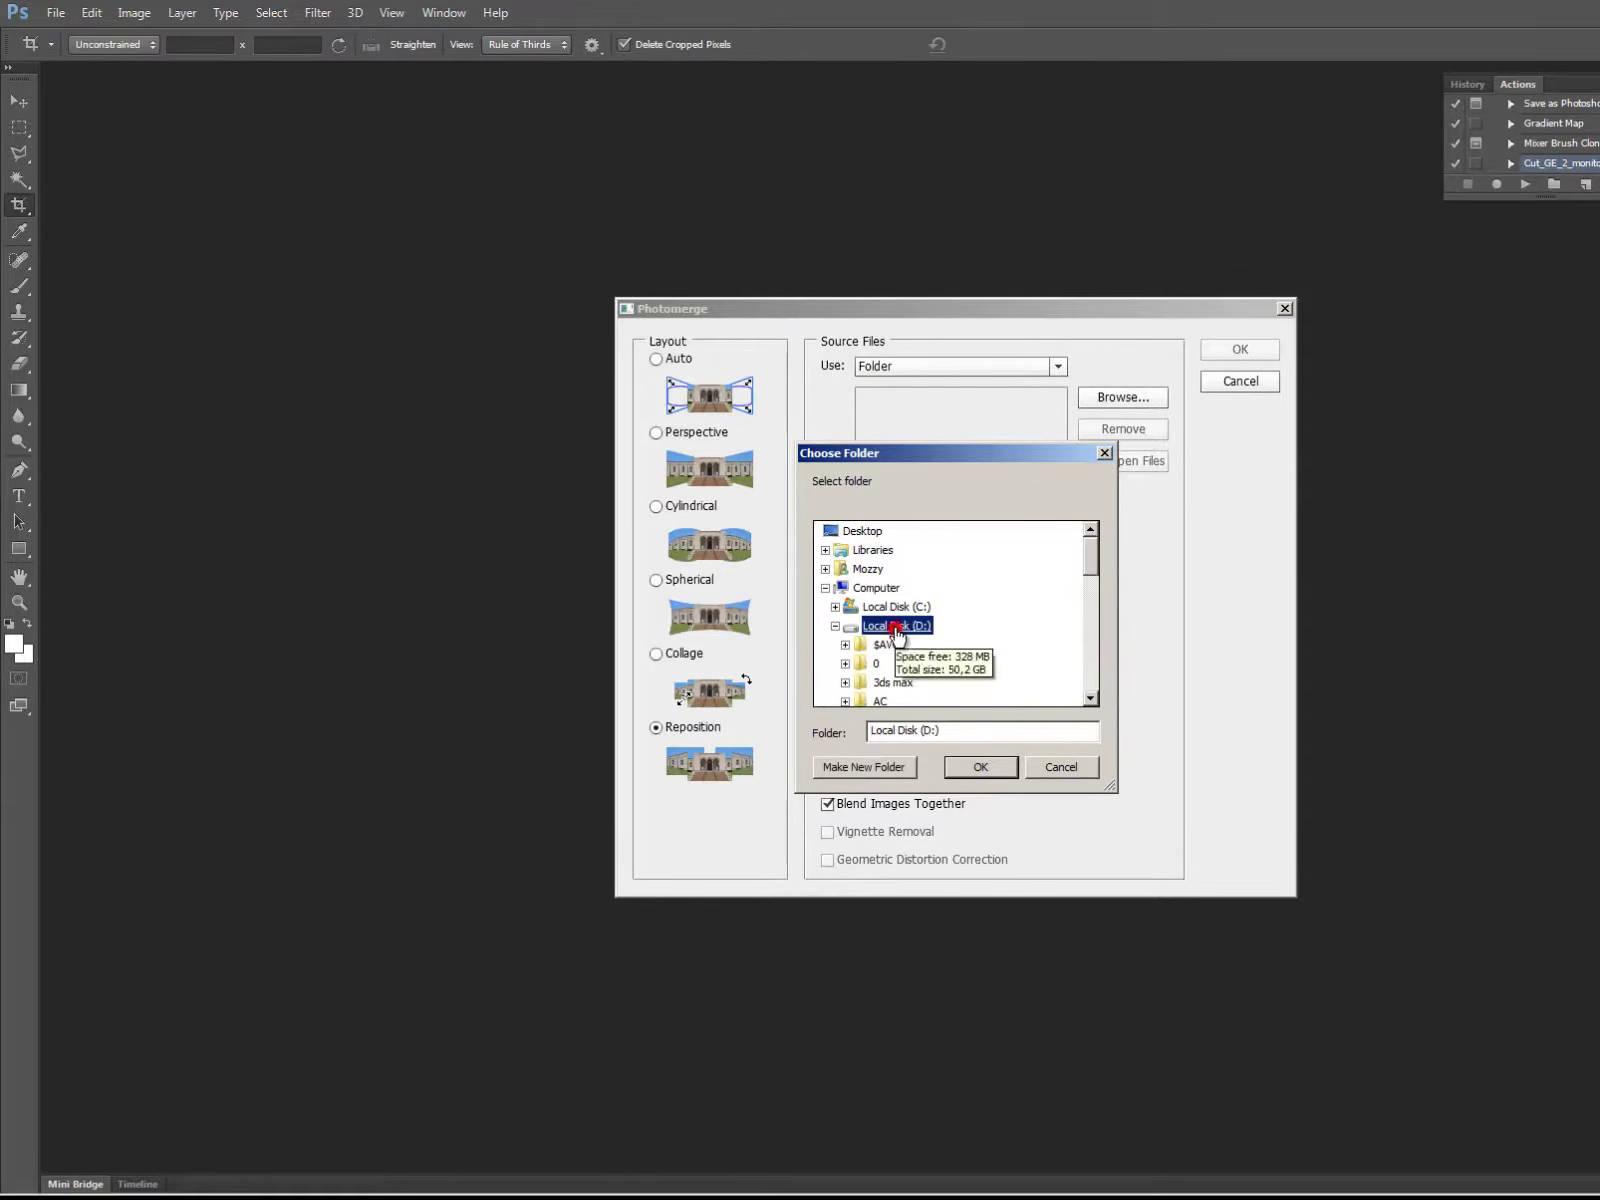
scroll(890, 640, down, 5)
scroll(875, 645, down, 5)
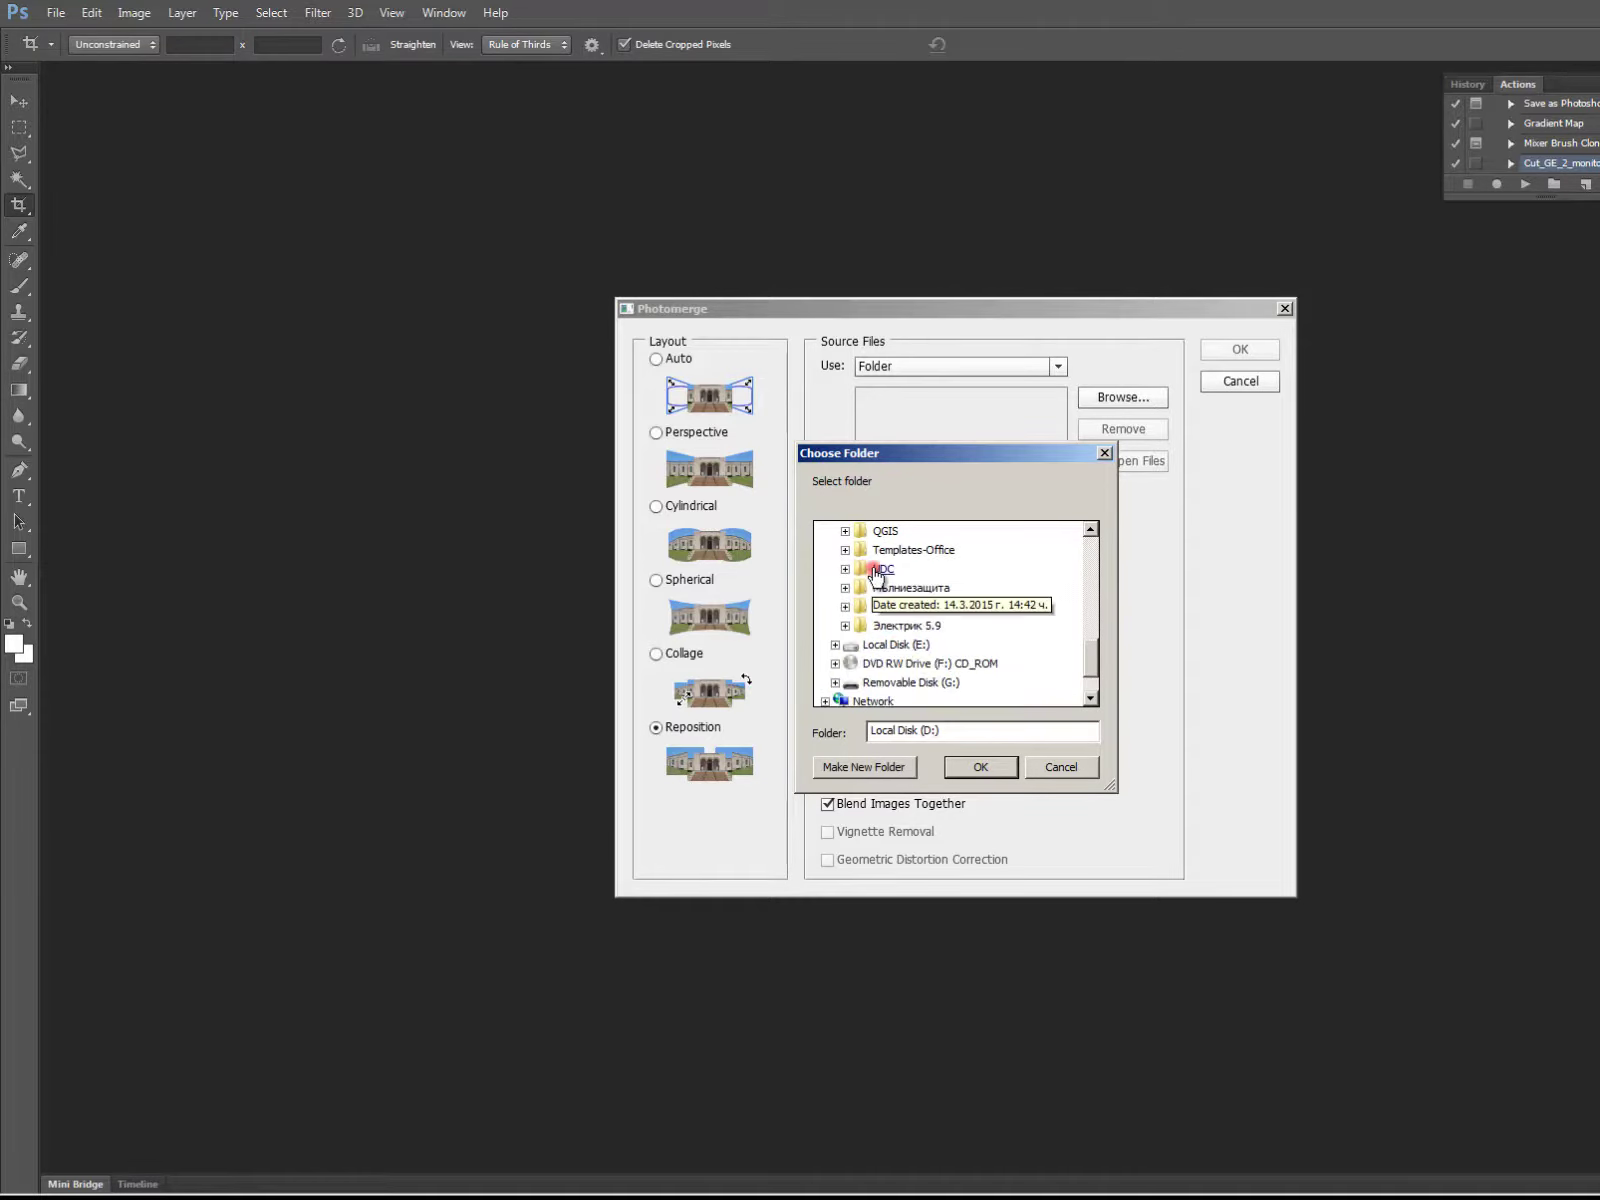
double_click(876, 570)
scroll(921, 614, down, 3)
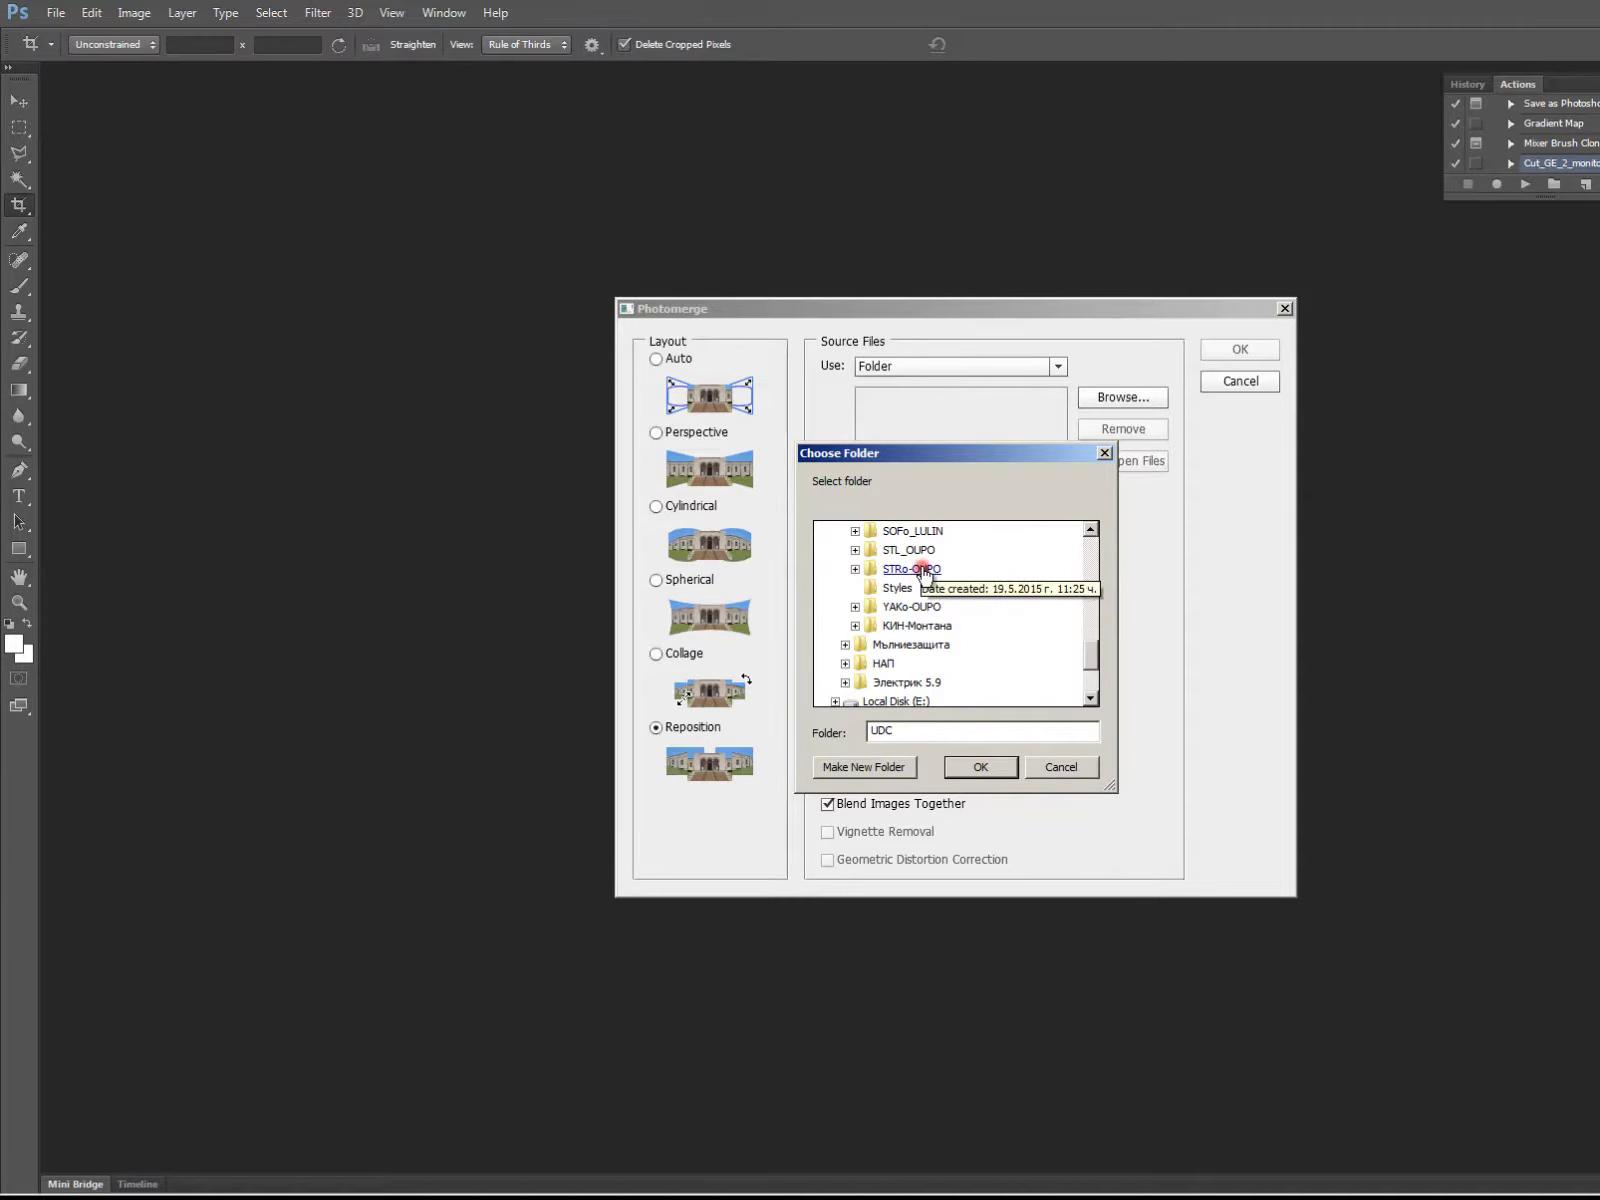
double_click(908, 550)
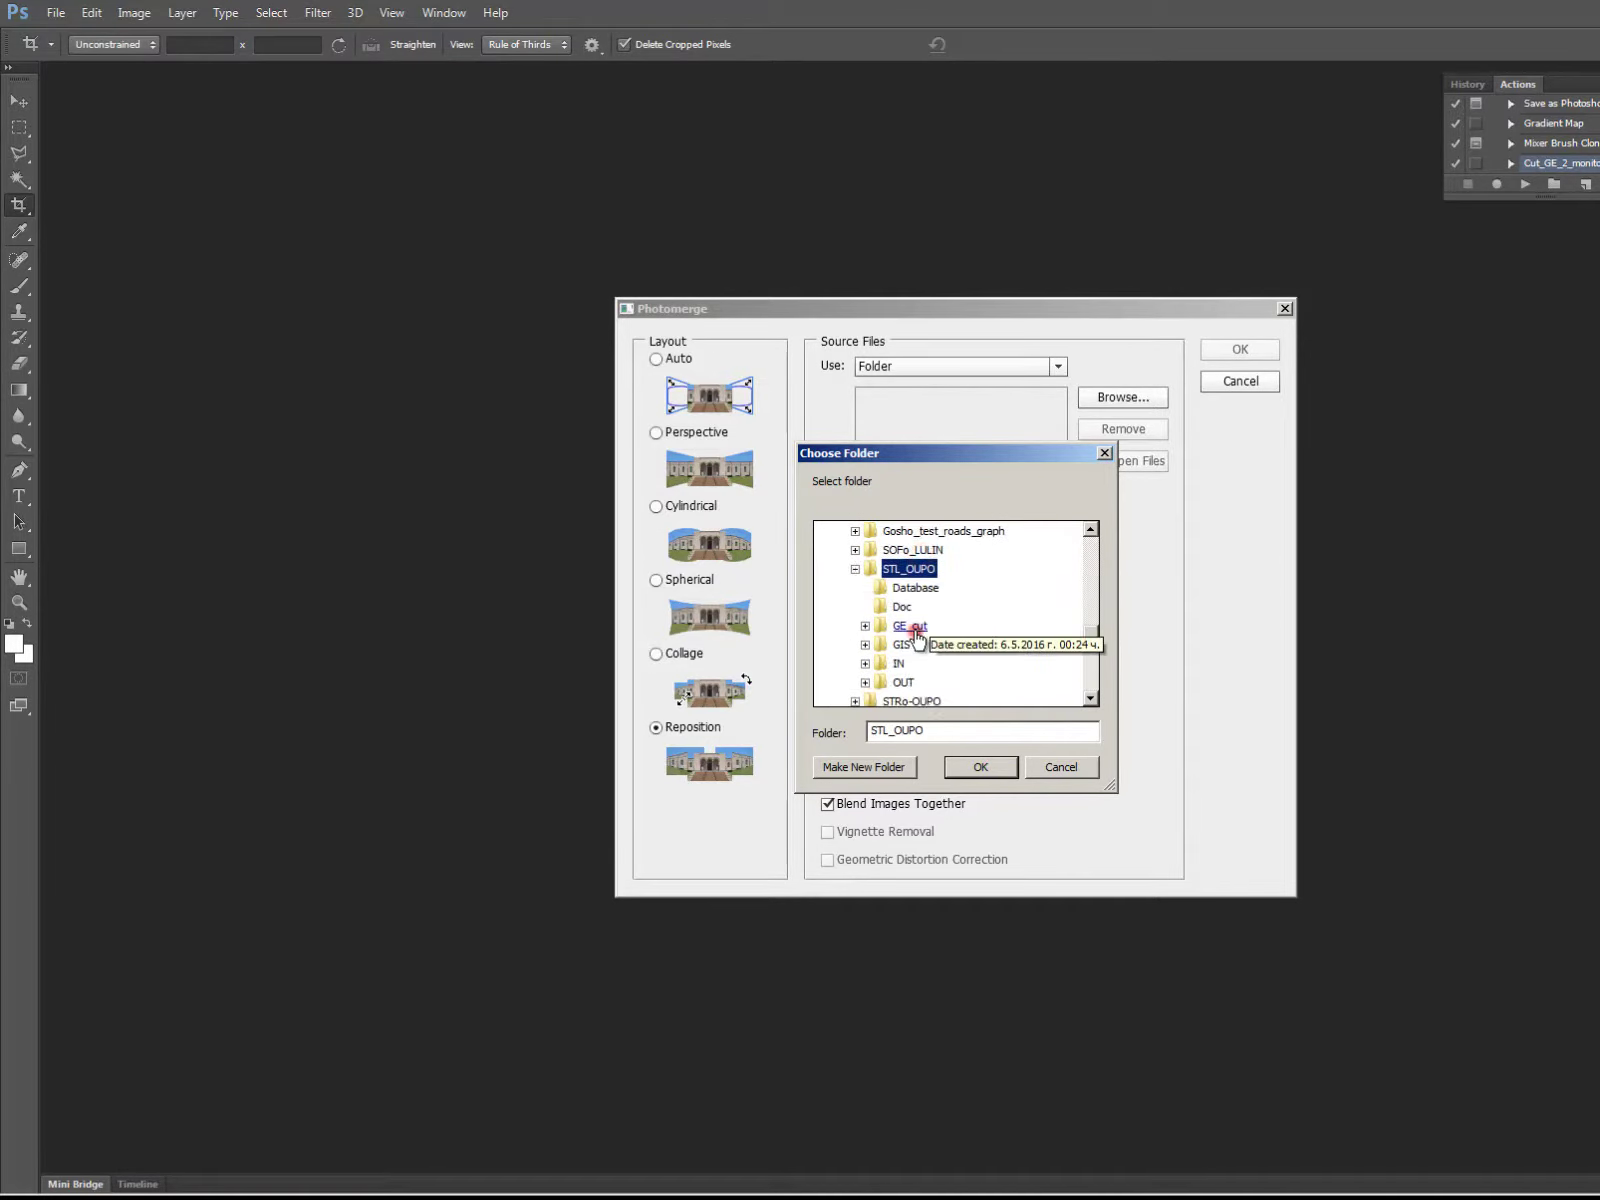
double_click(912, 627)
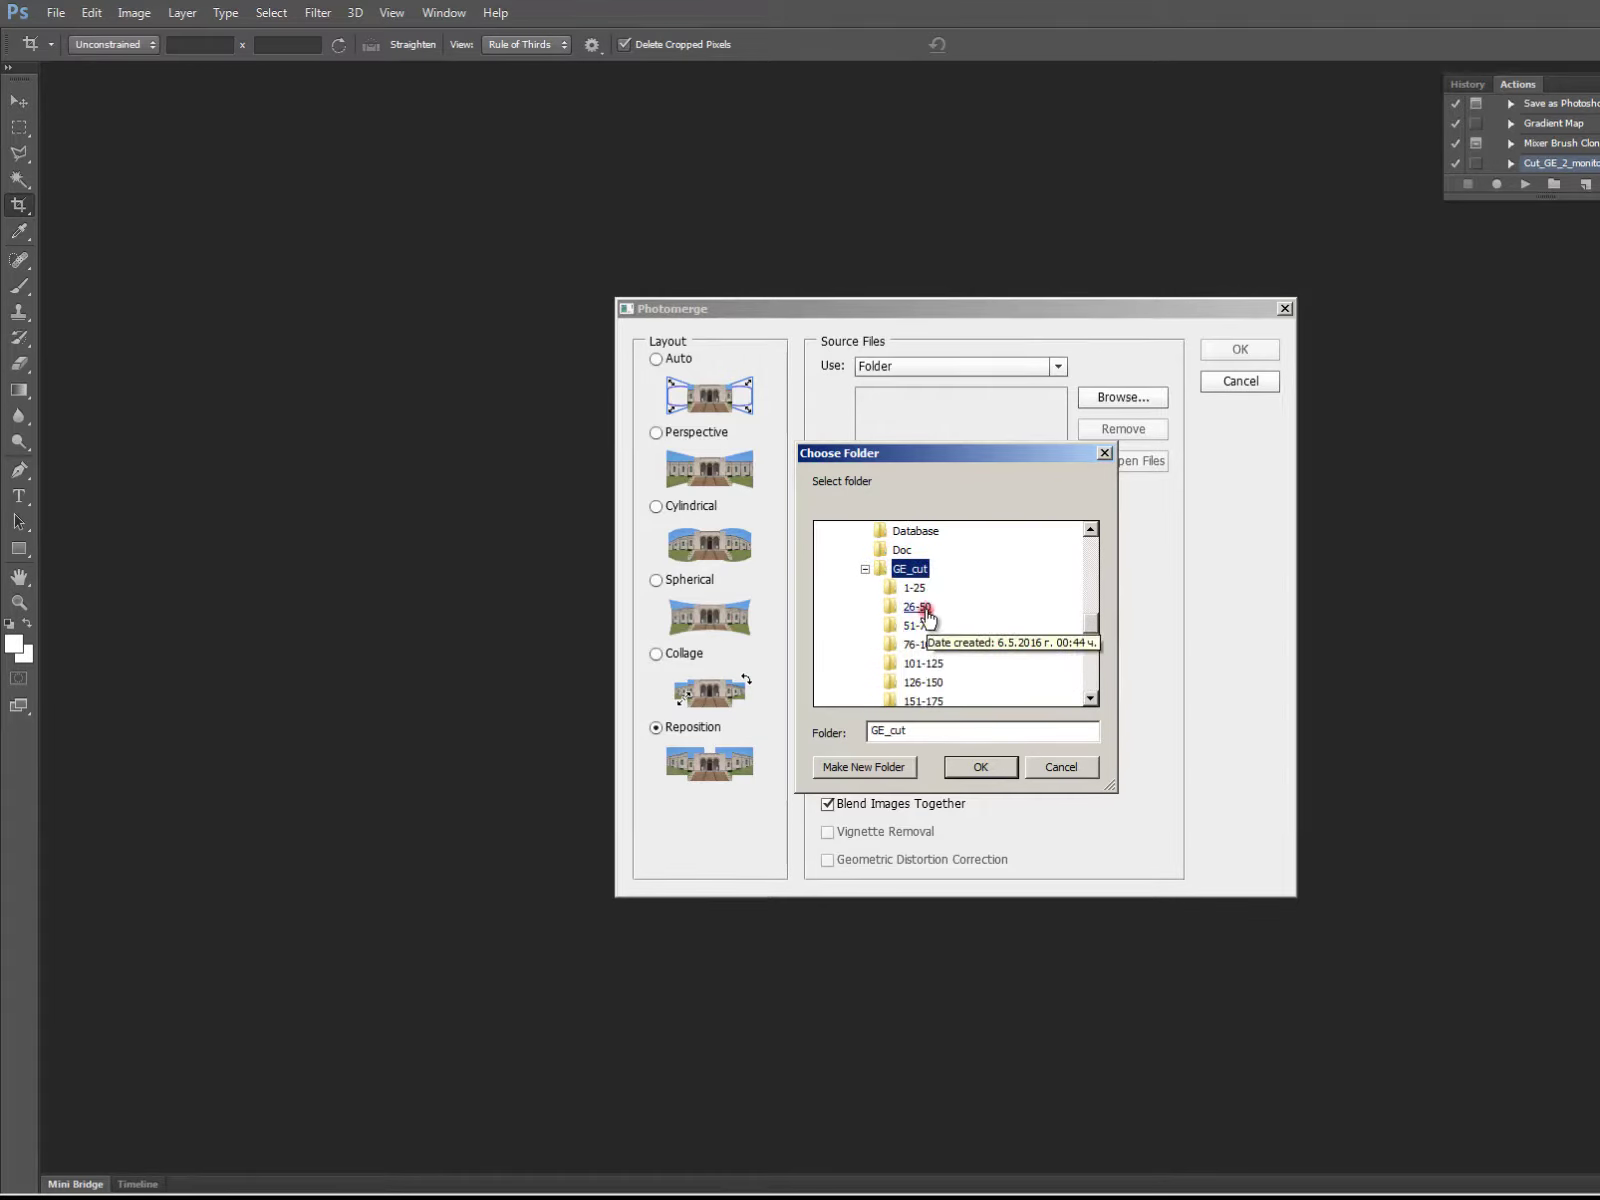
click(918, 607)
click(983, 768)
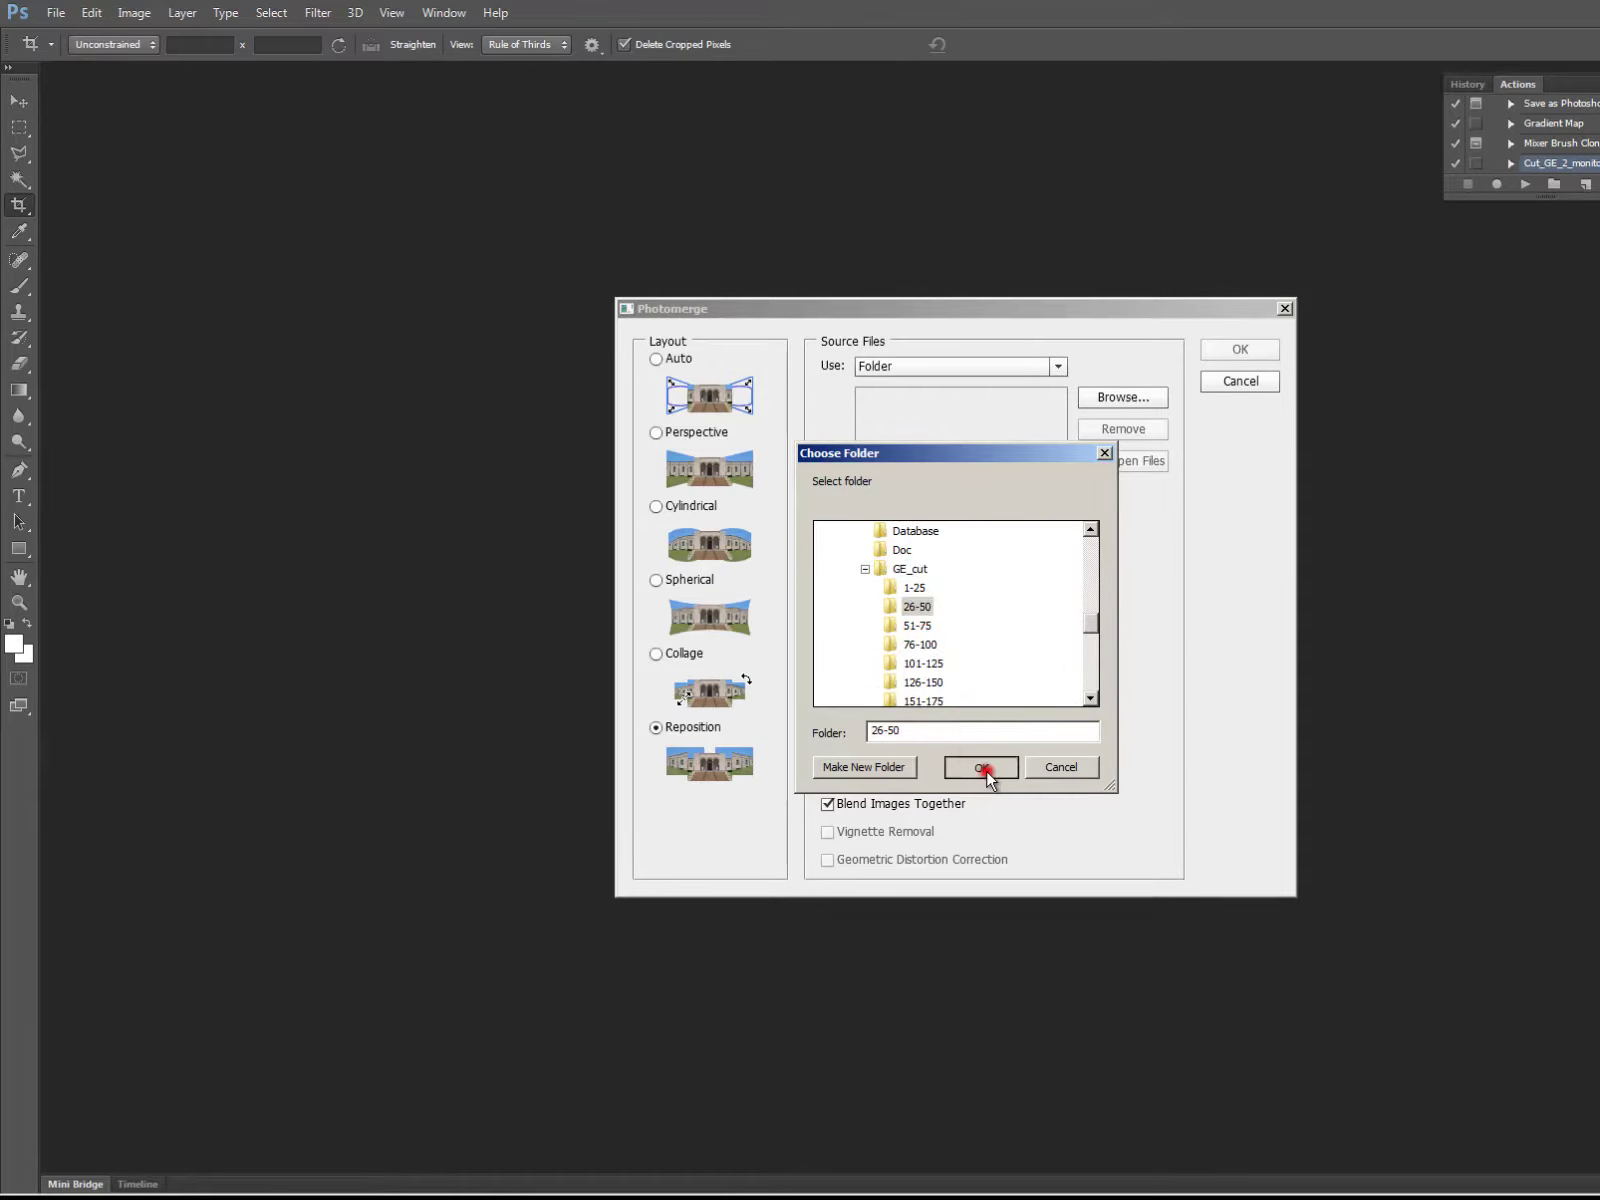
Select all source images 26 through 50, run the merge, and commit the crop.
click(882, 531)
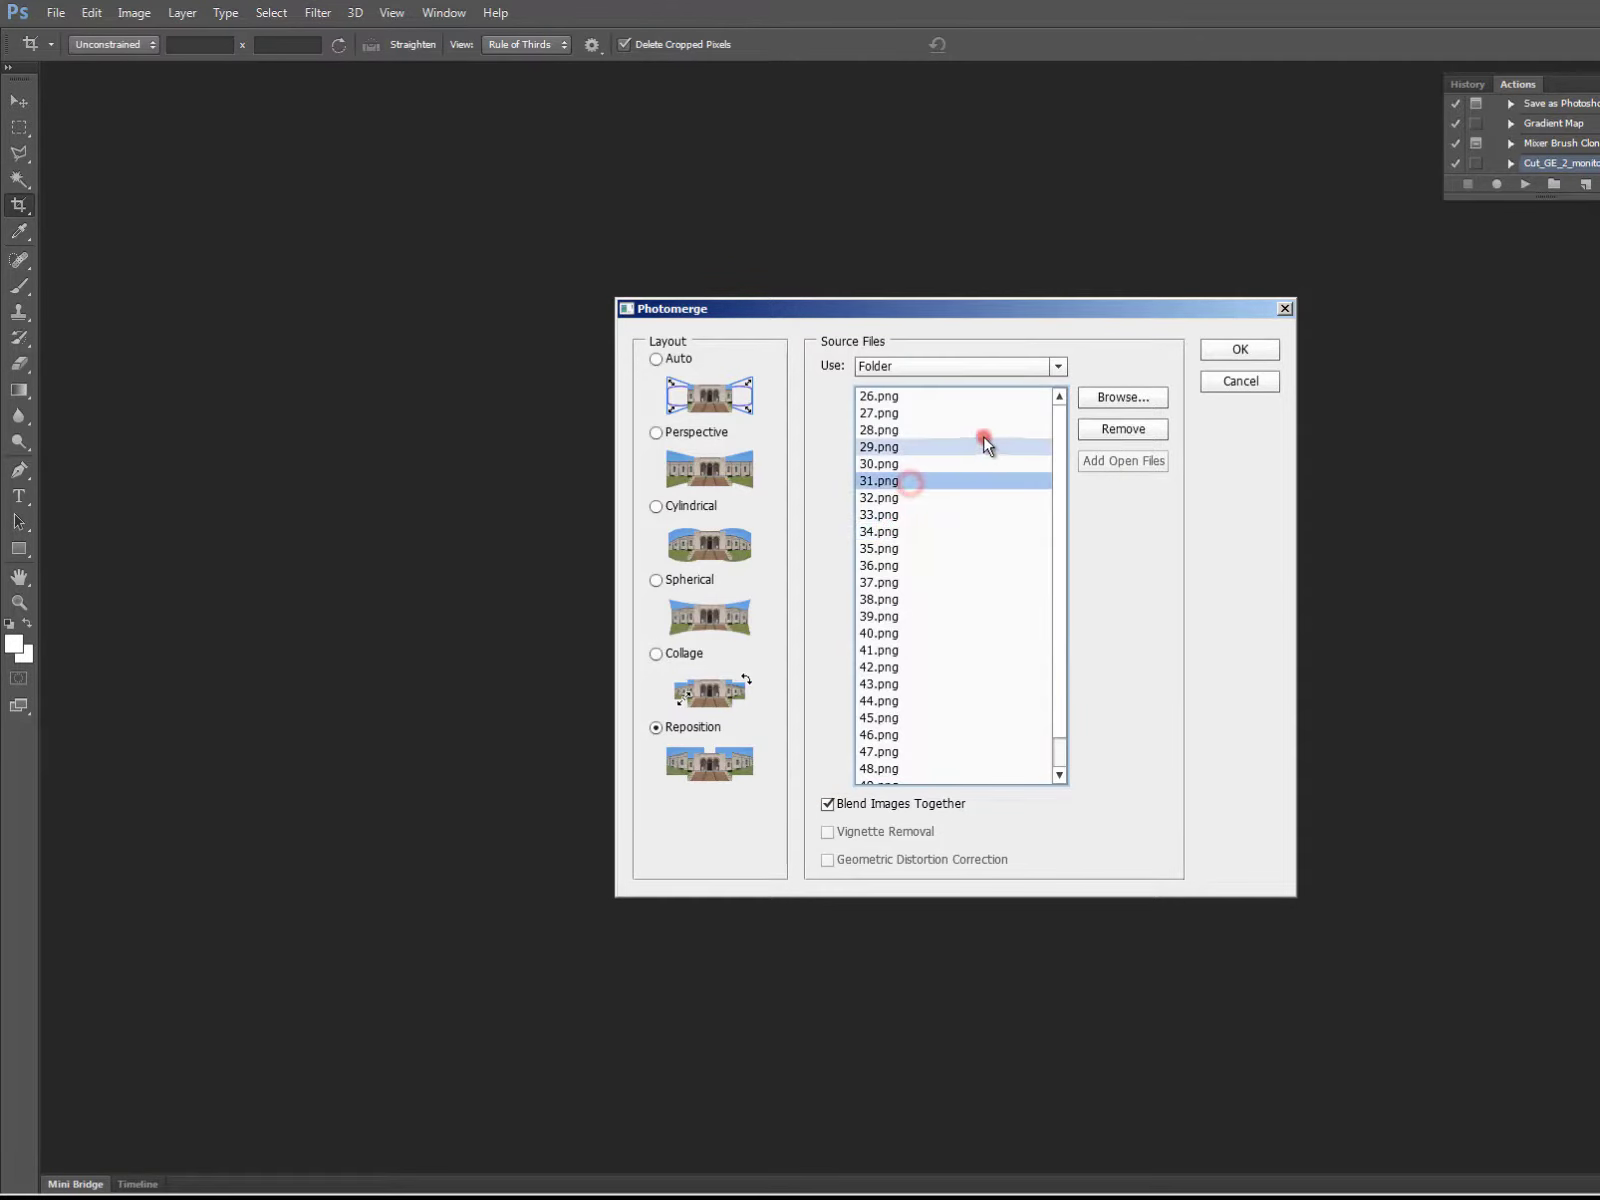
click(950, 402)
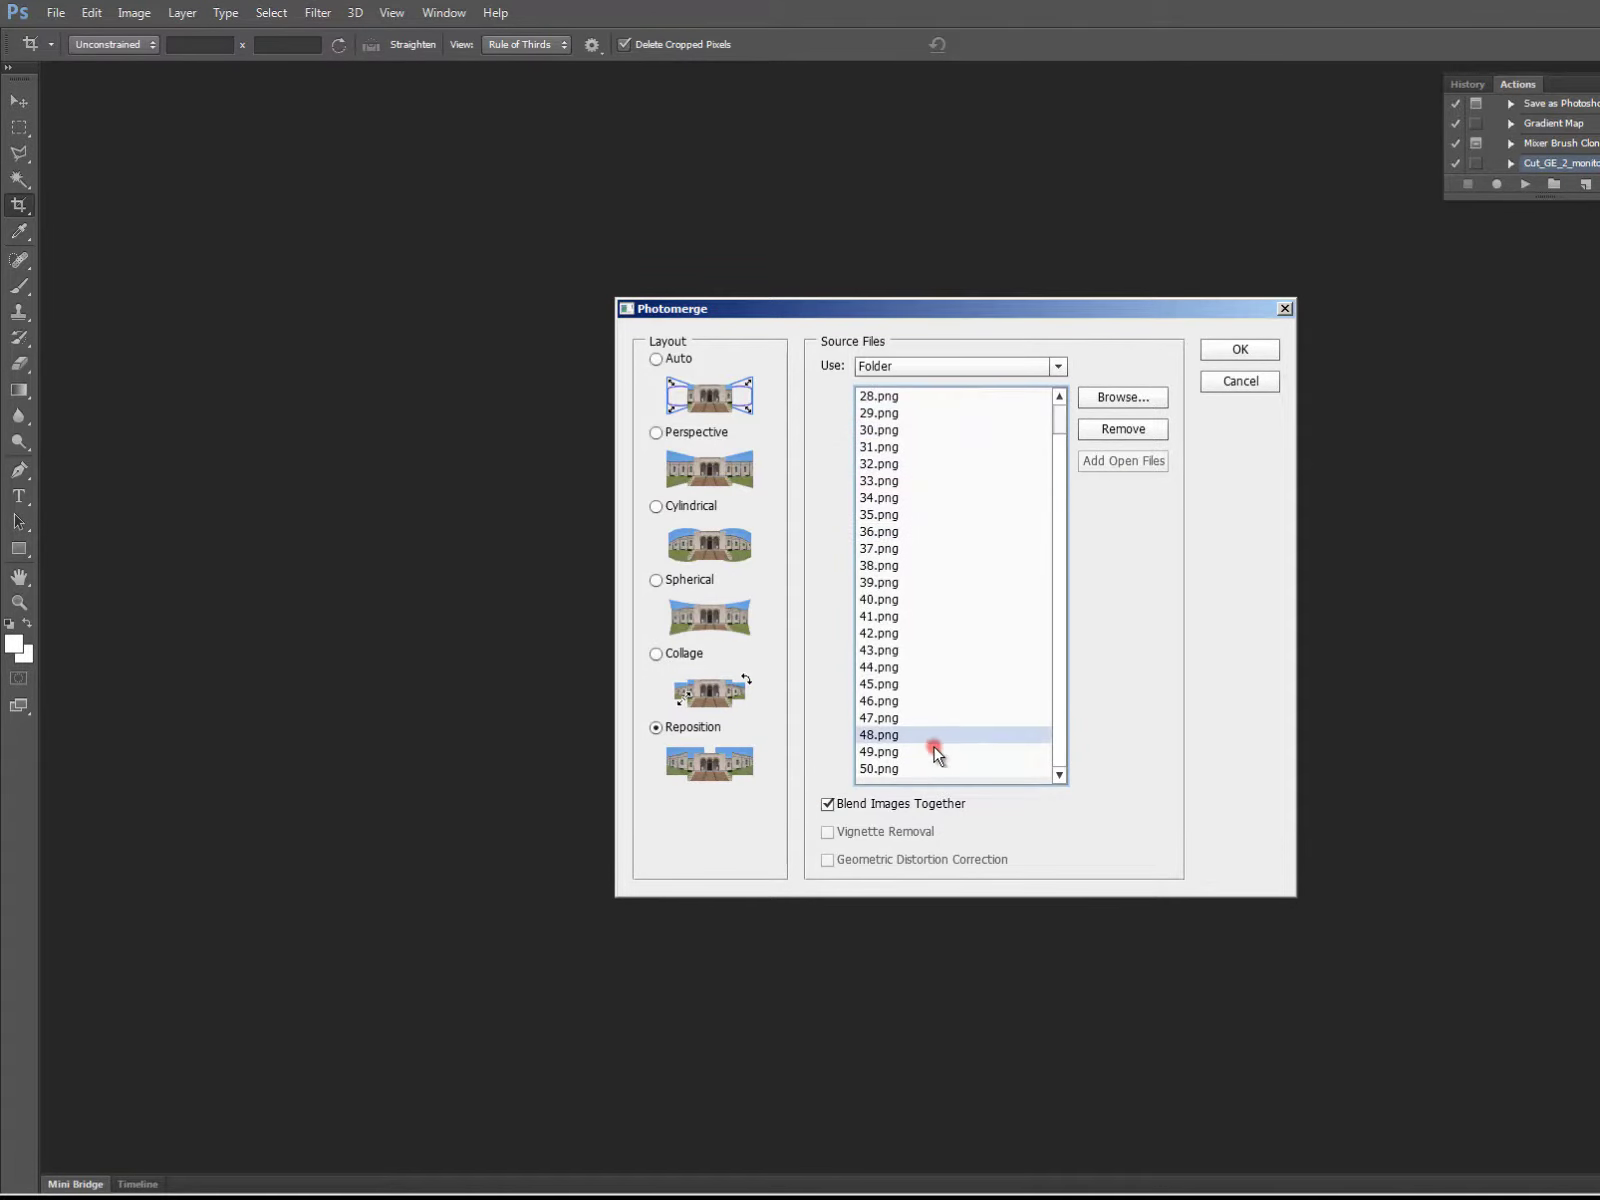
shift+click(938, 767)
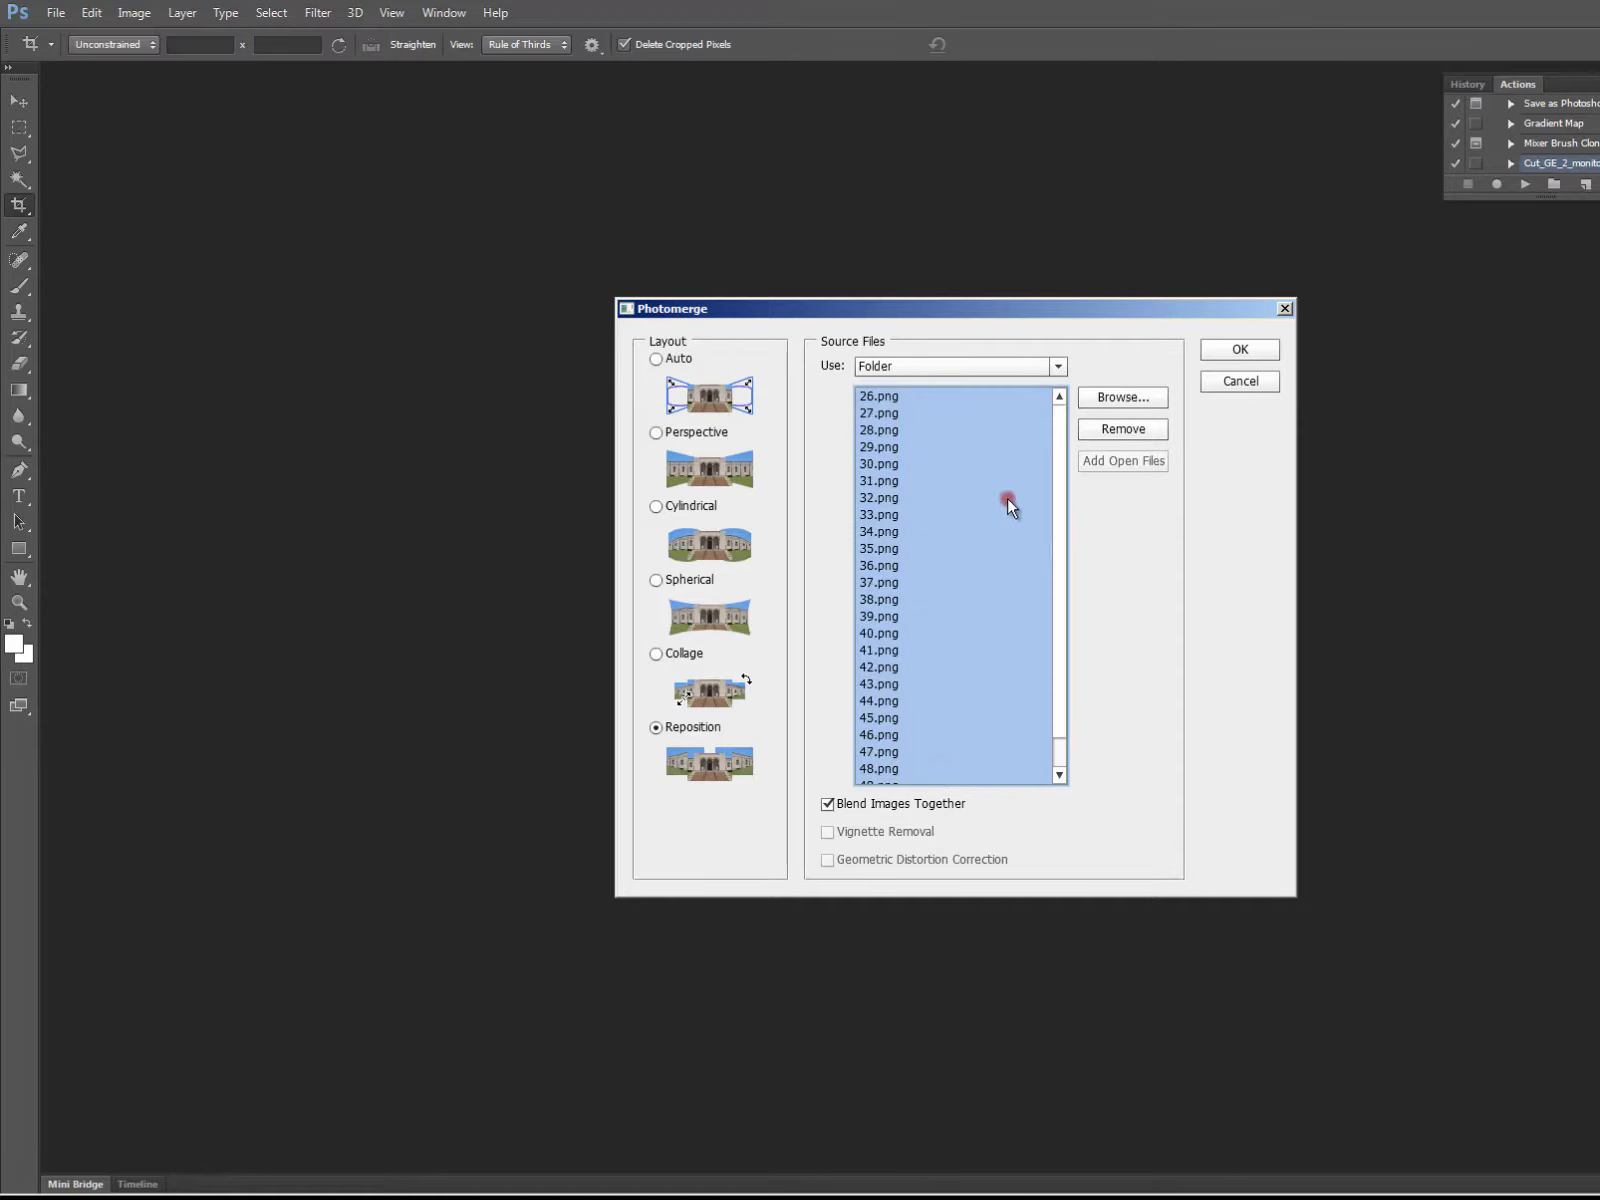
click(1271, 351)
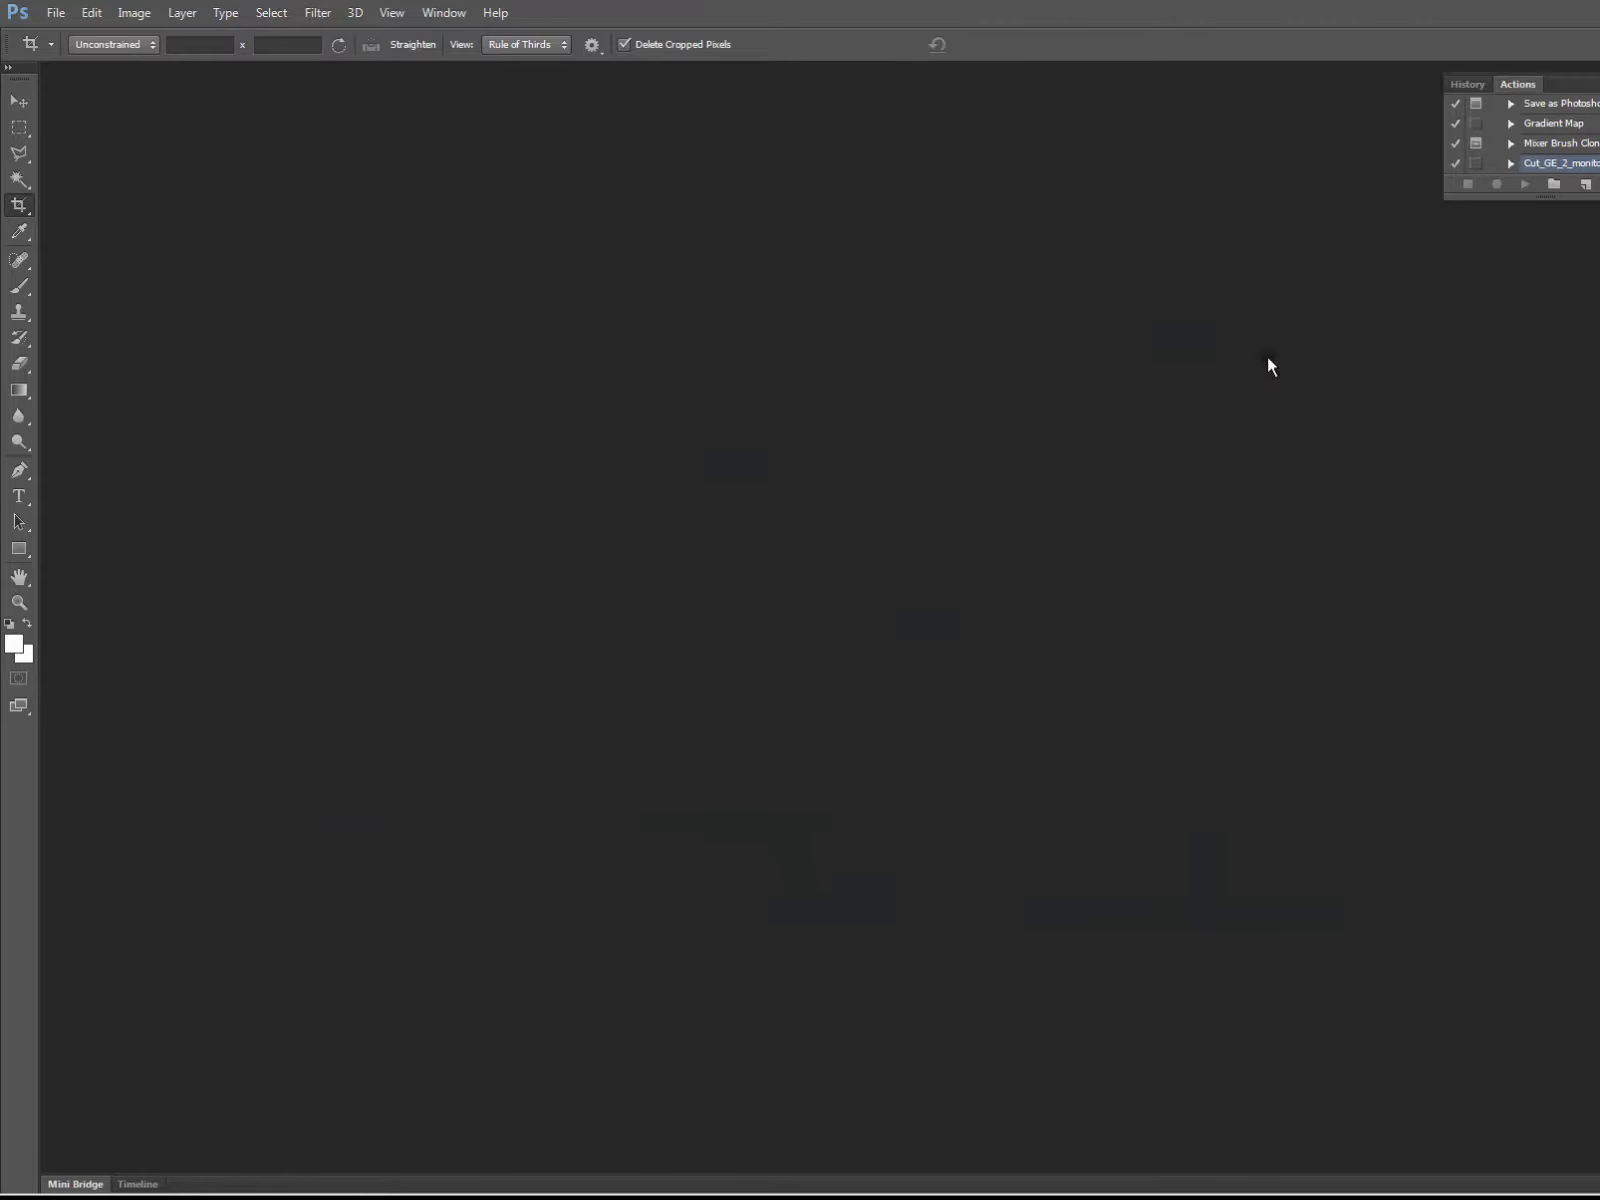
key(Return)
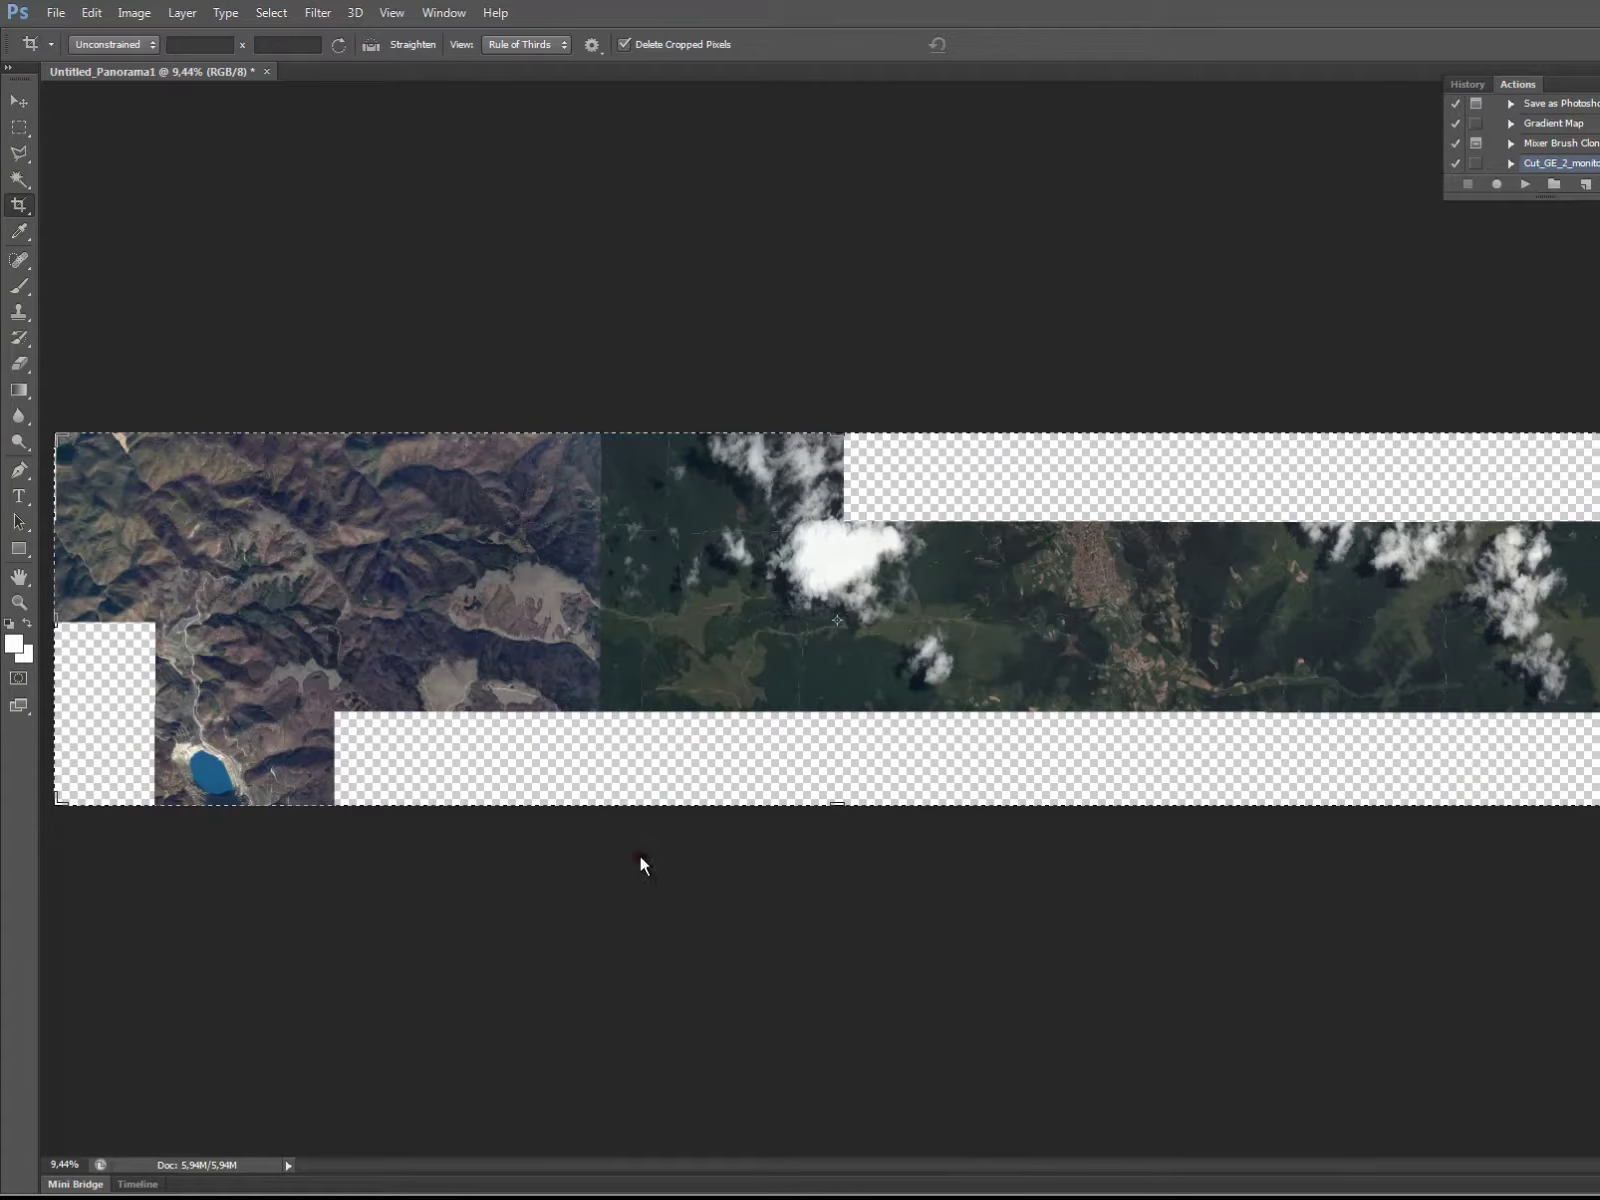
click(441, 722)
Save the second panorama in PNG format as 26-50.png with the default PNG options.
click(55, 14)
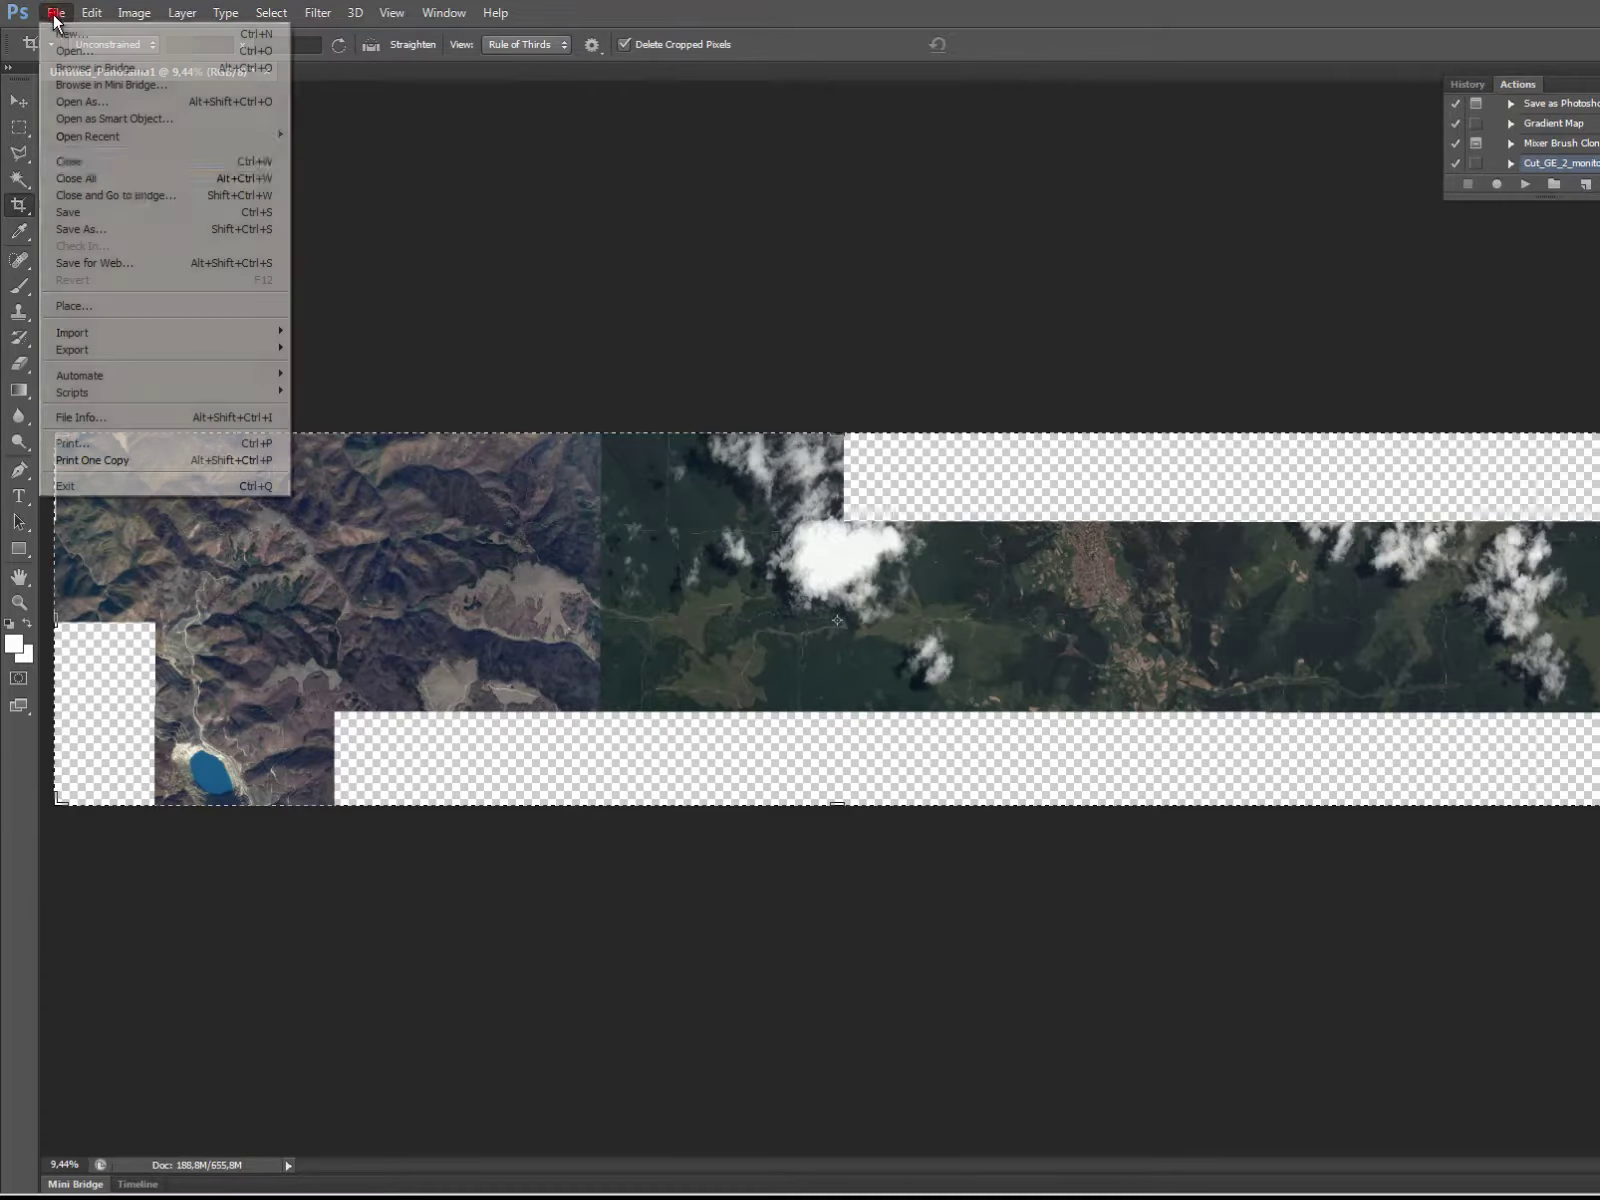
click(136, 228)
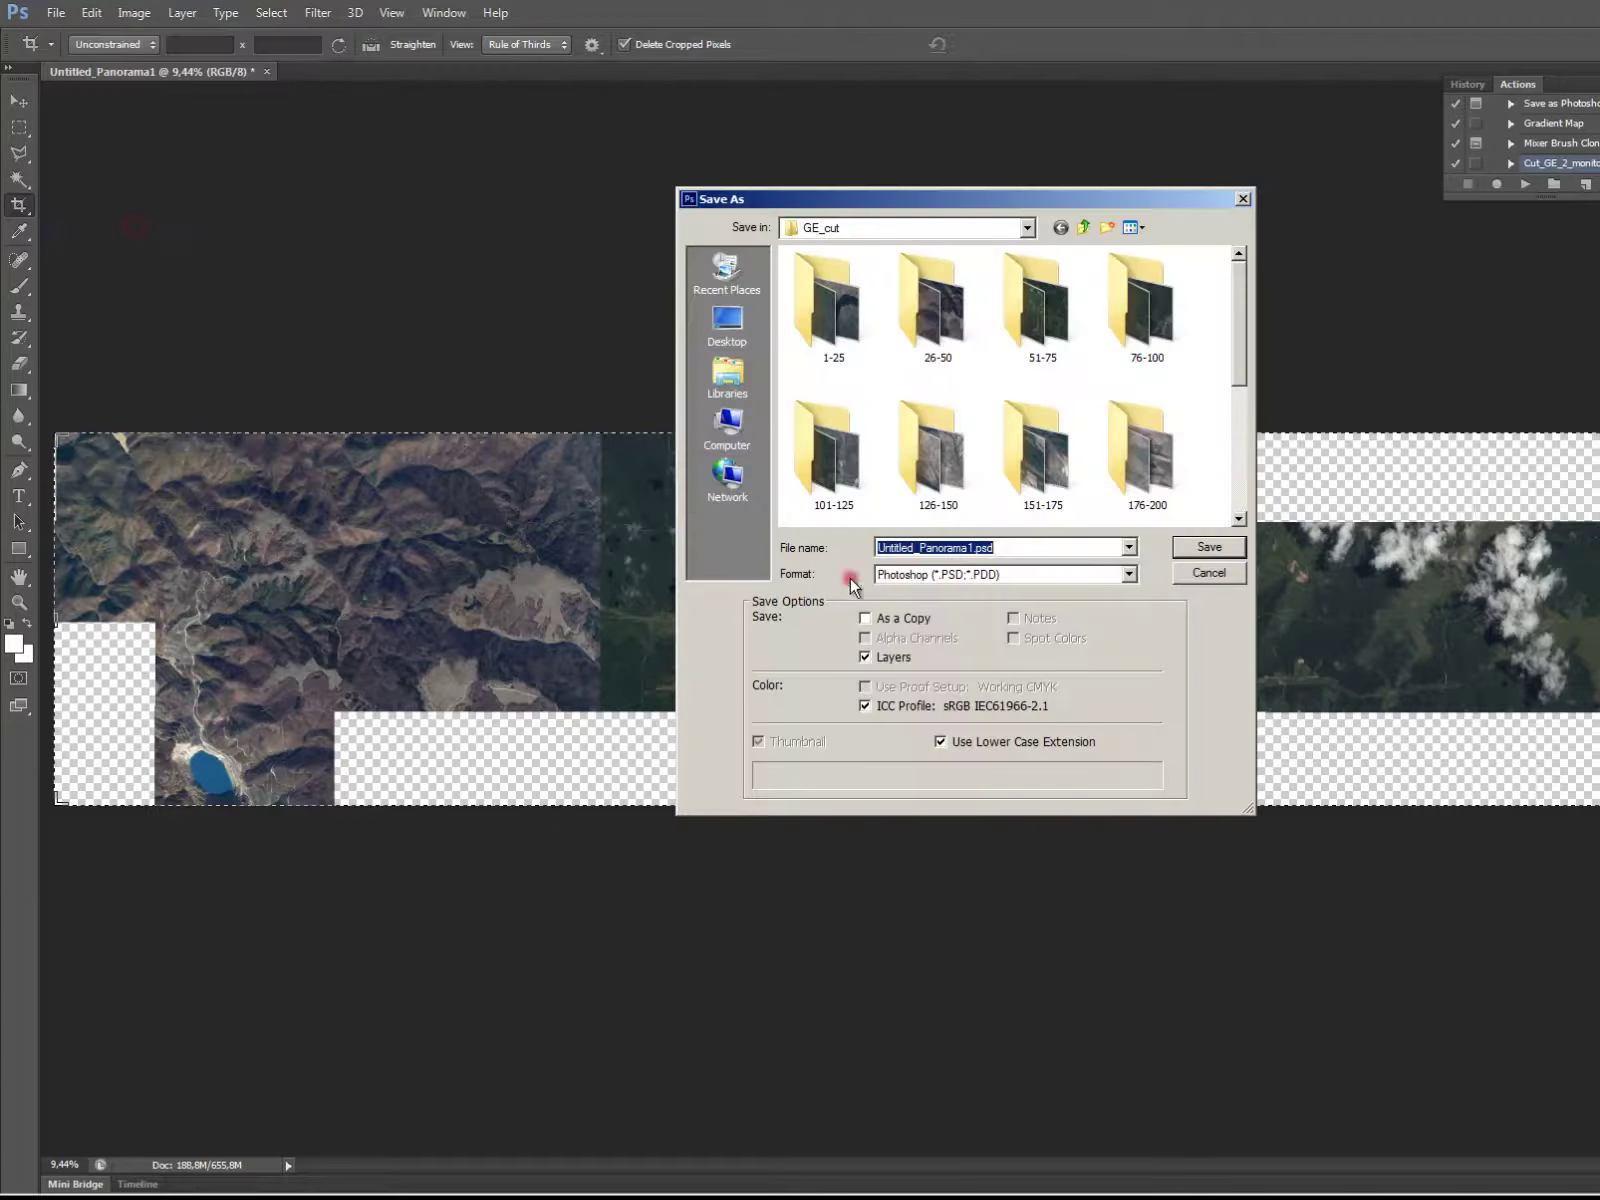
click(1058, 576)
click(999, 810)
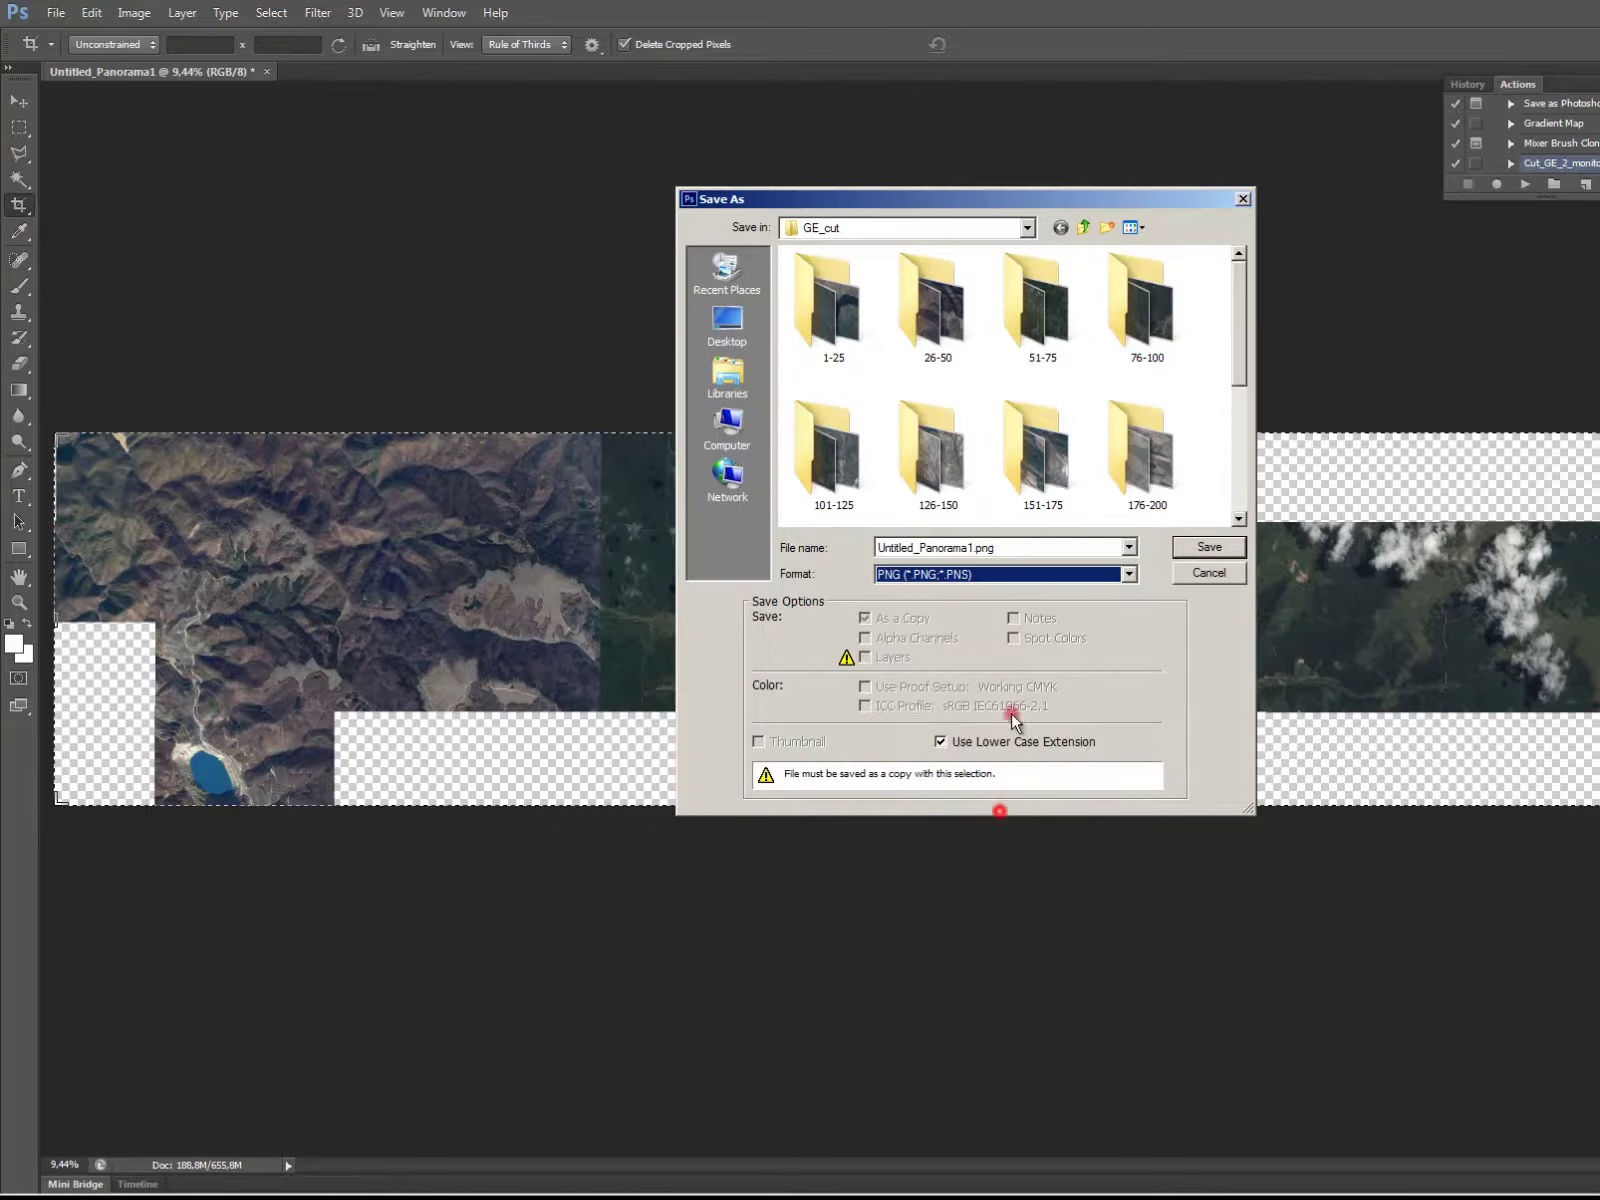
click(998, 547)
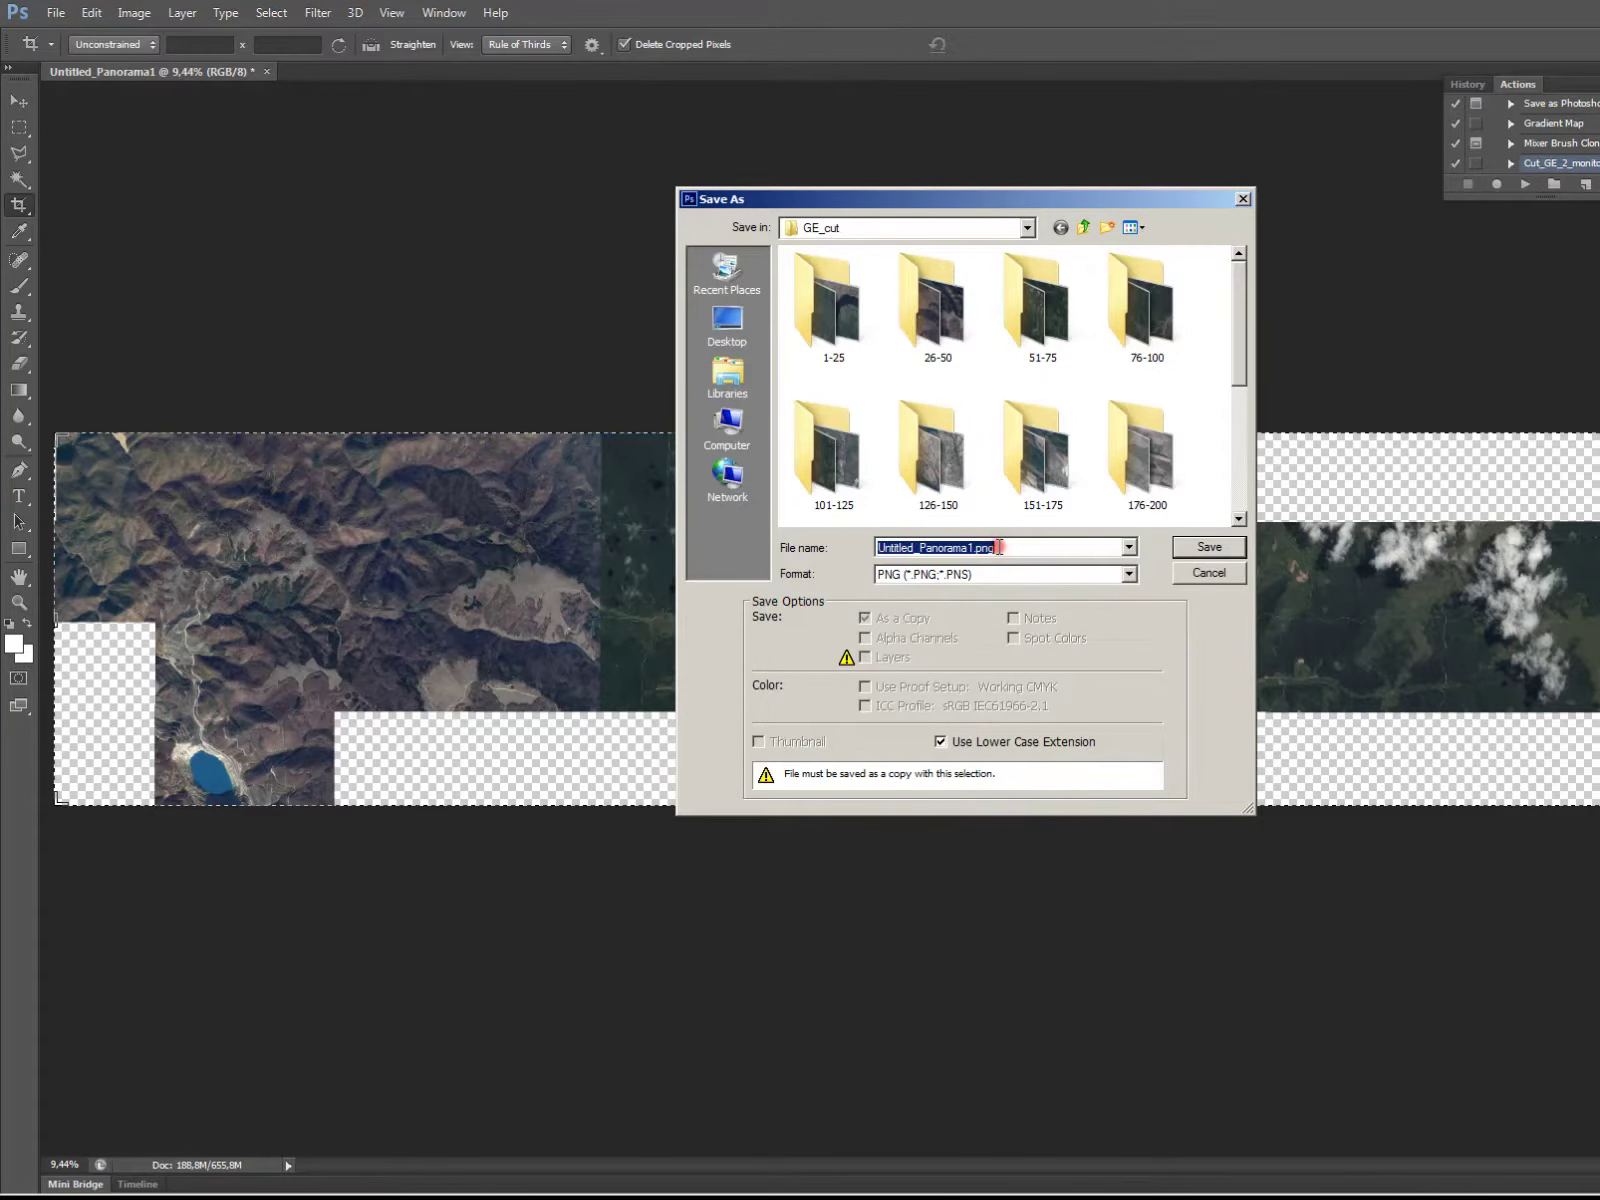
click(998, 547)
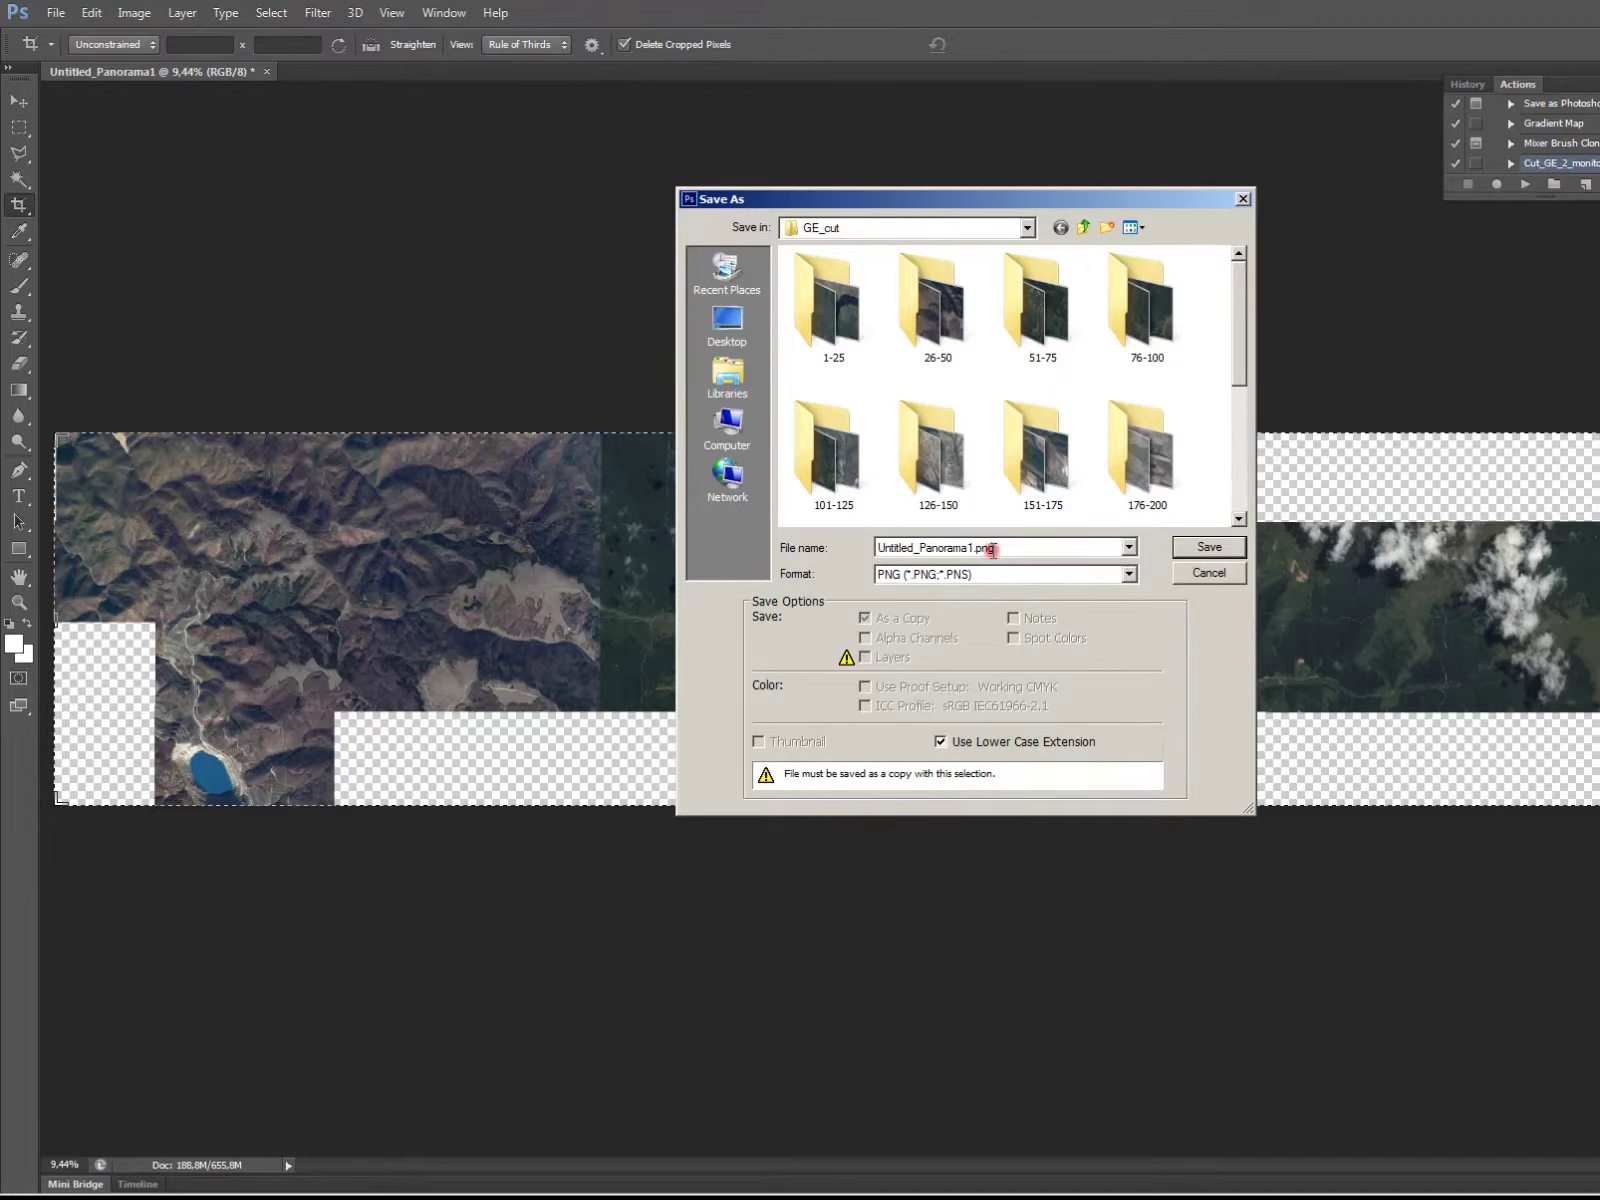
click(971, 548)
drag(971, 548, 774, 528)
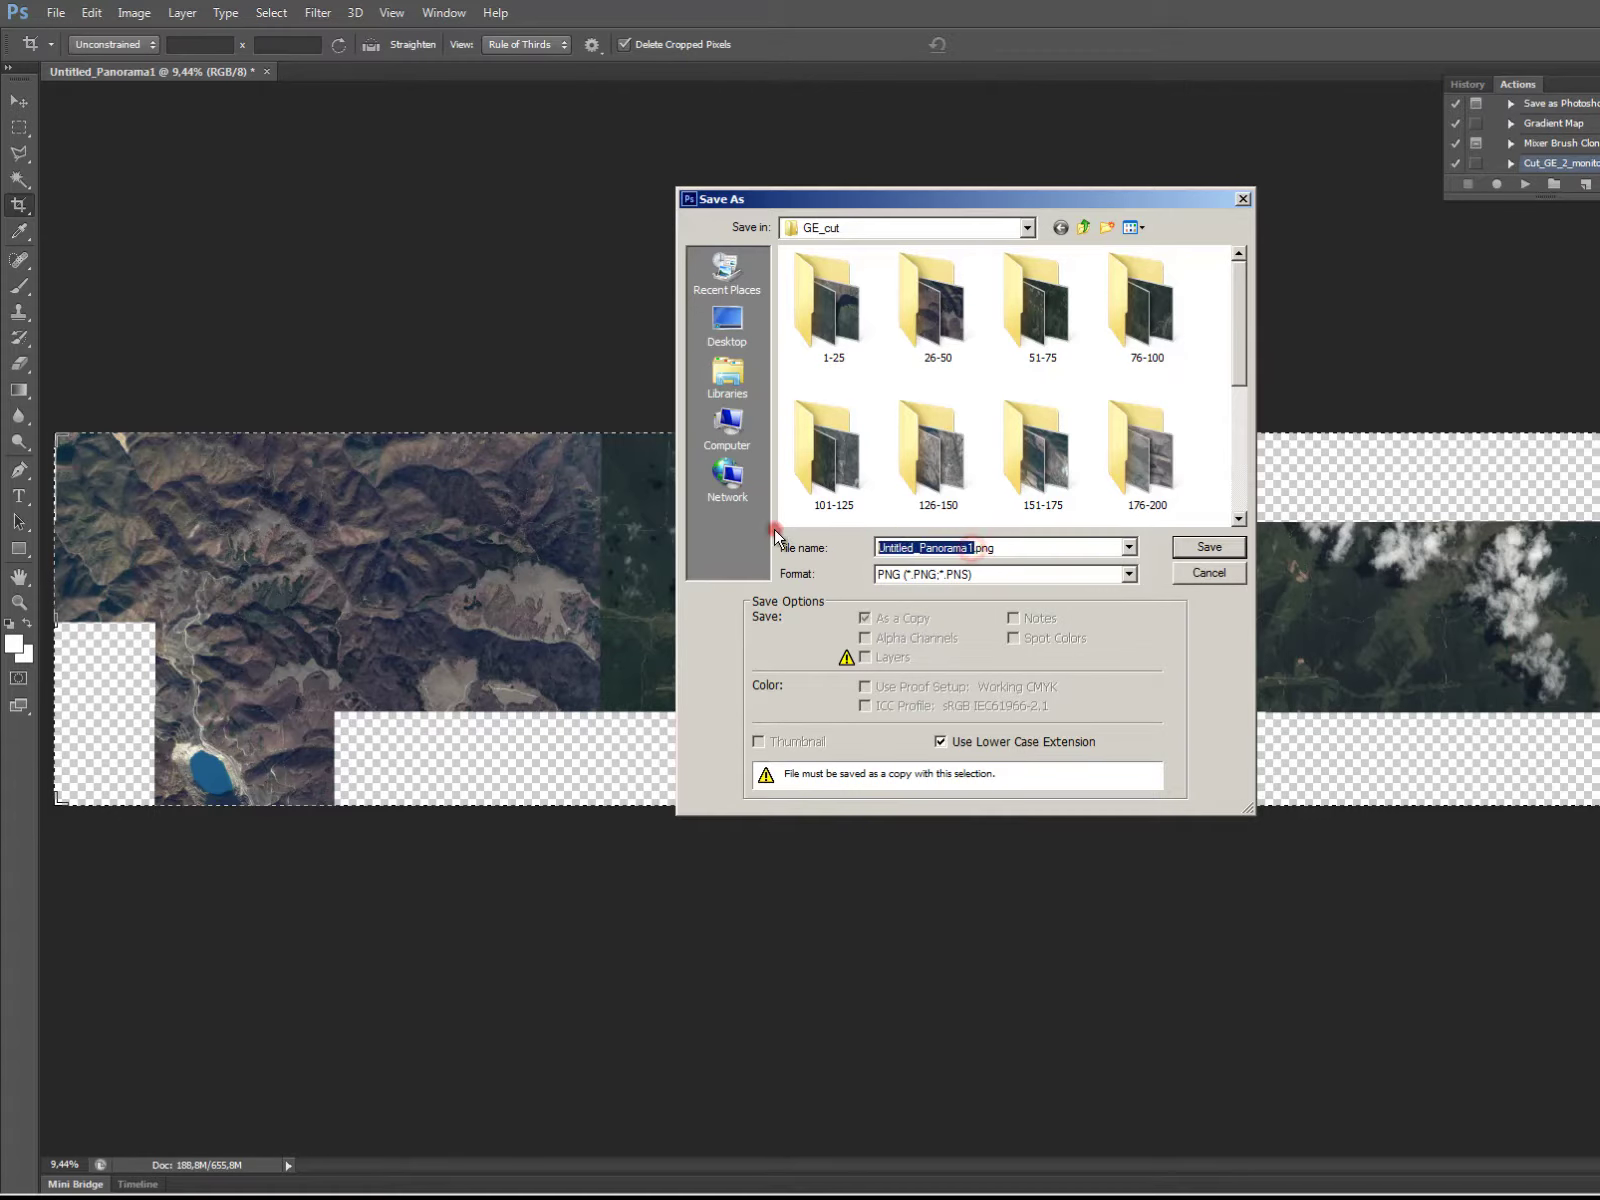
text(26-5)
text(0)
click(1207, 547)
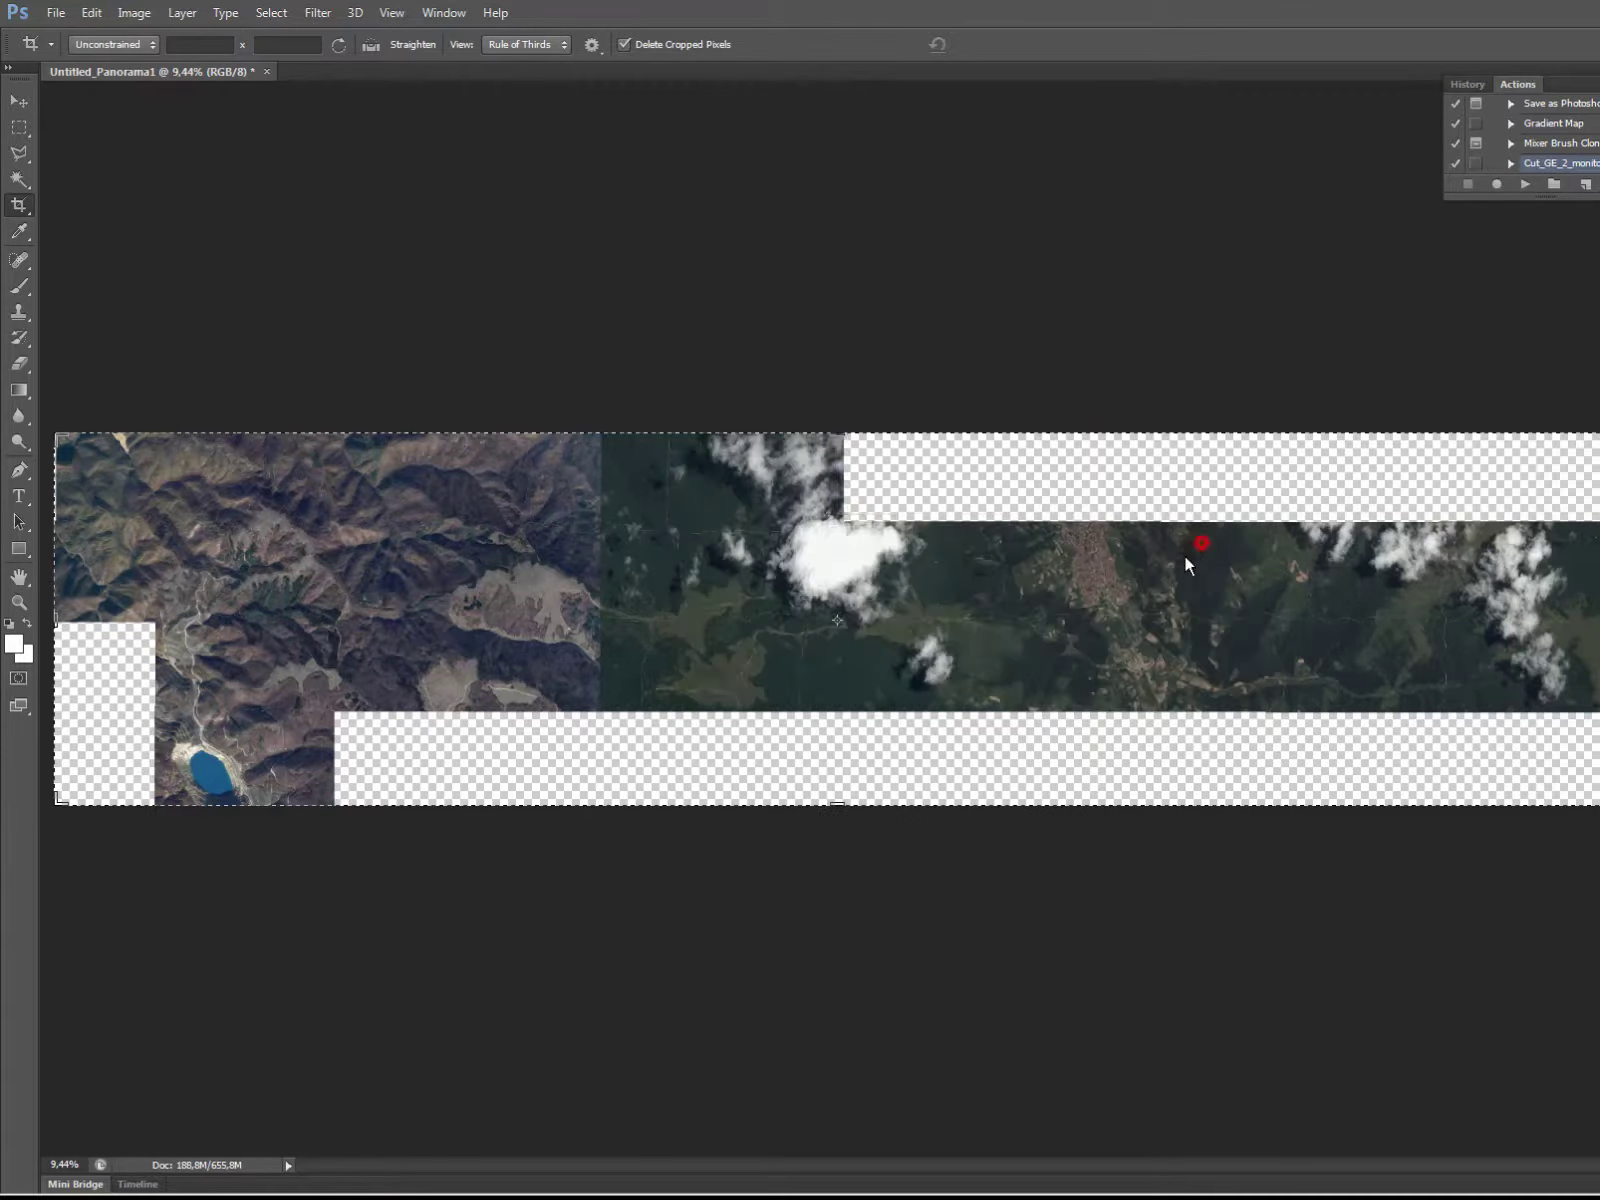
click(1028, 384)
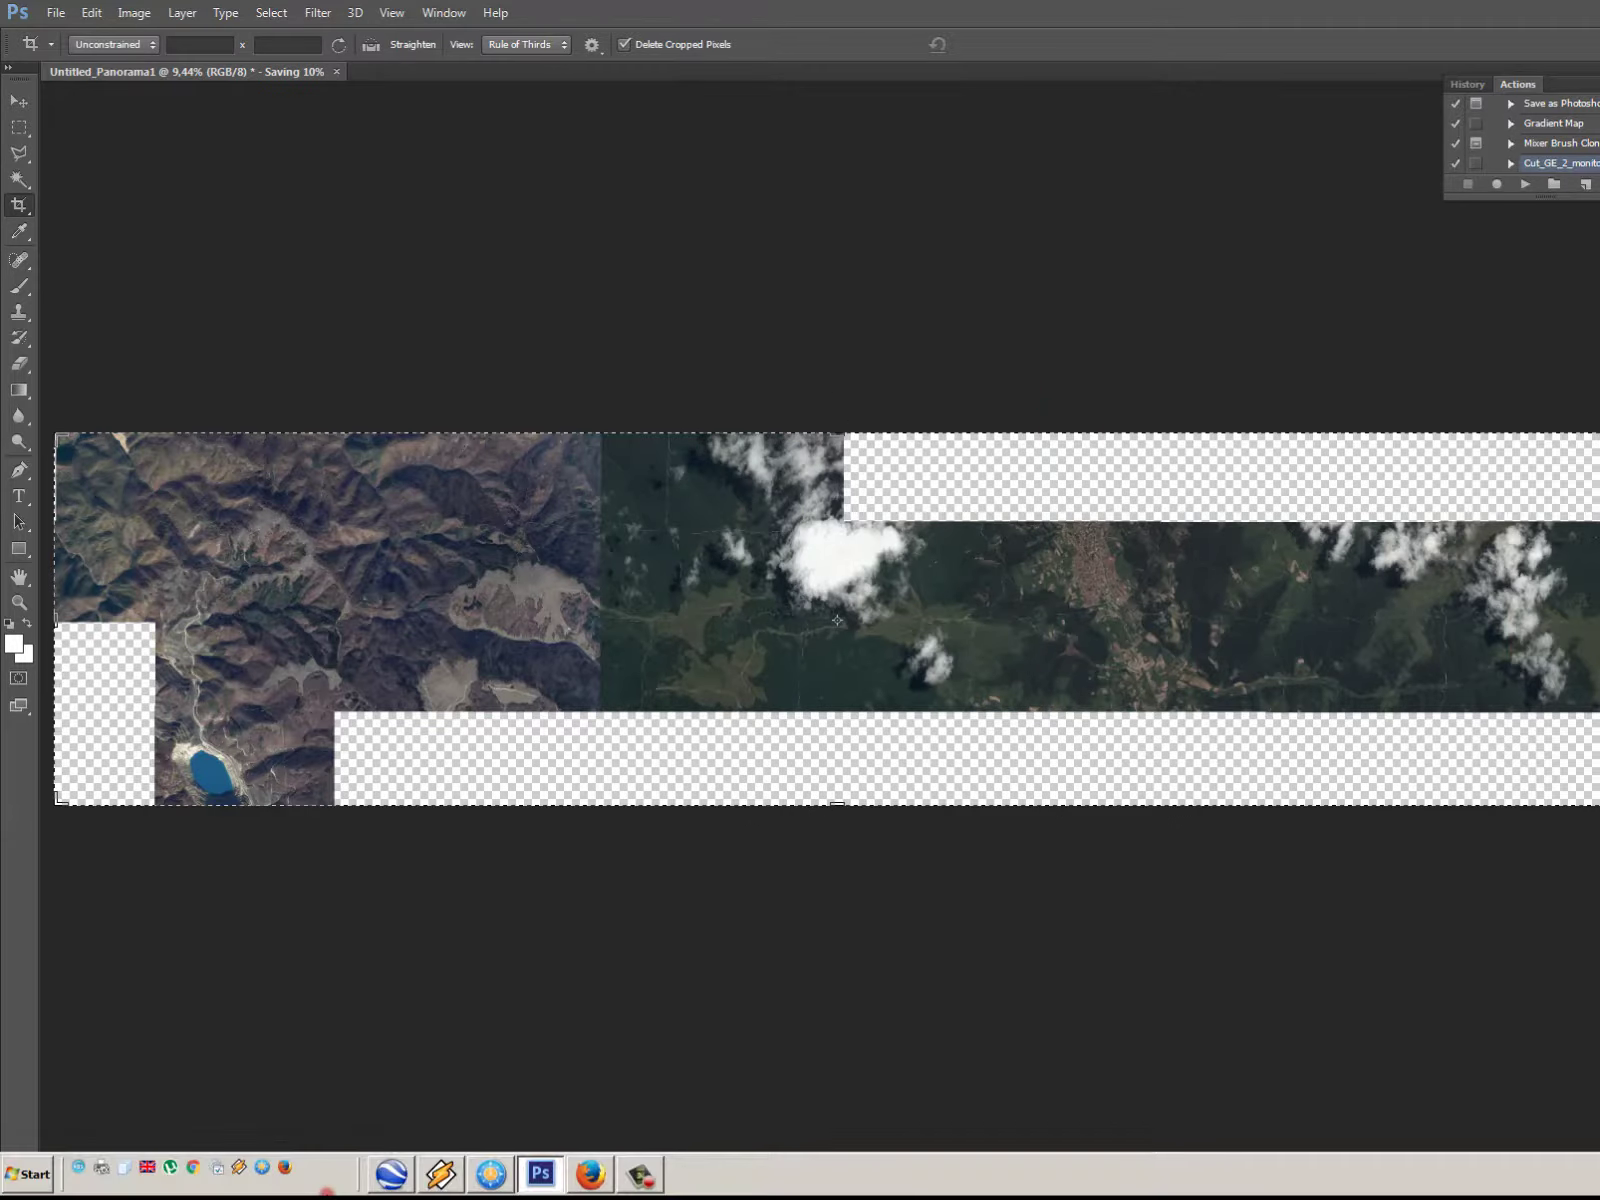
mouse_move(490, 1180)
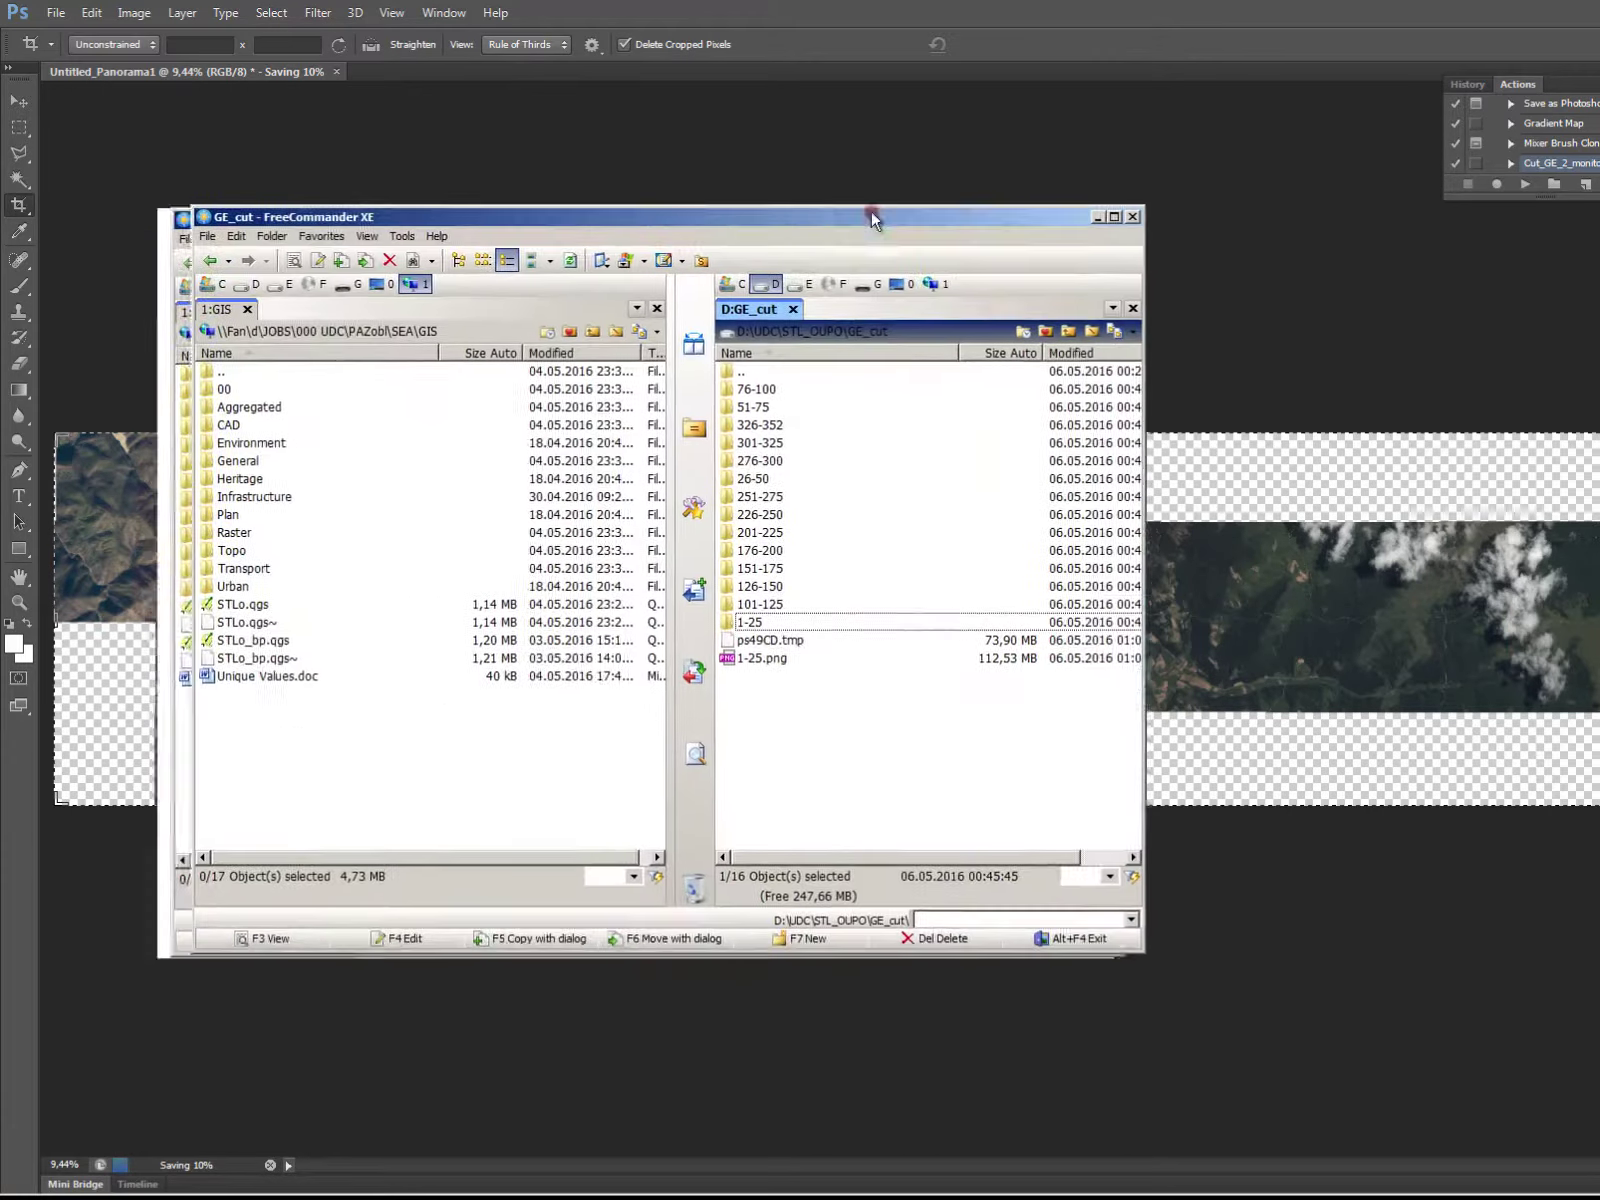
Reposition the FreeCommander window and check the new 26-50.png in GE_cut.
drag(871, 210, 1480, 287)
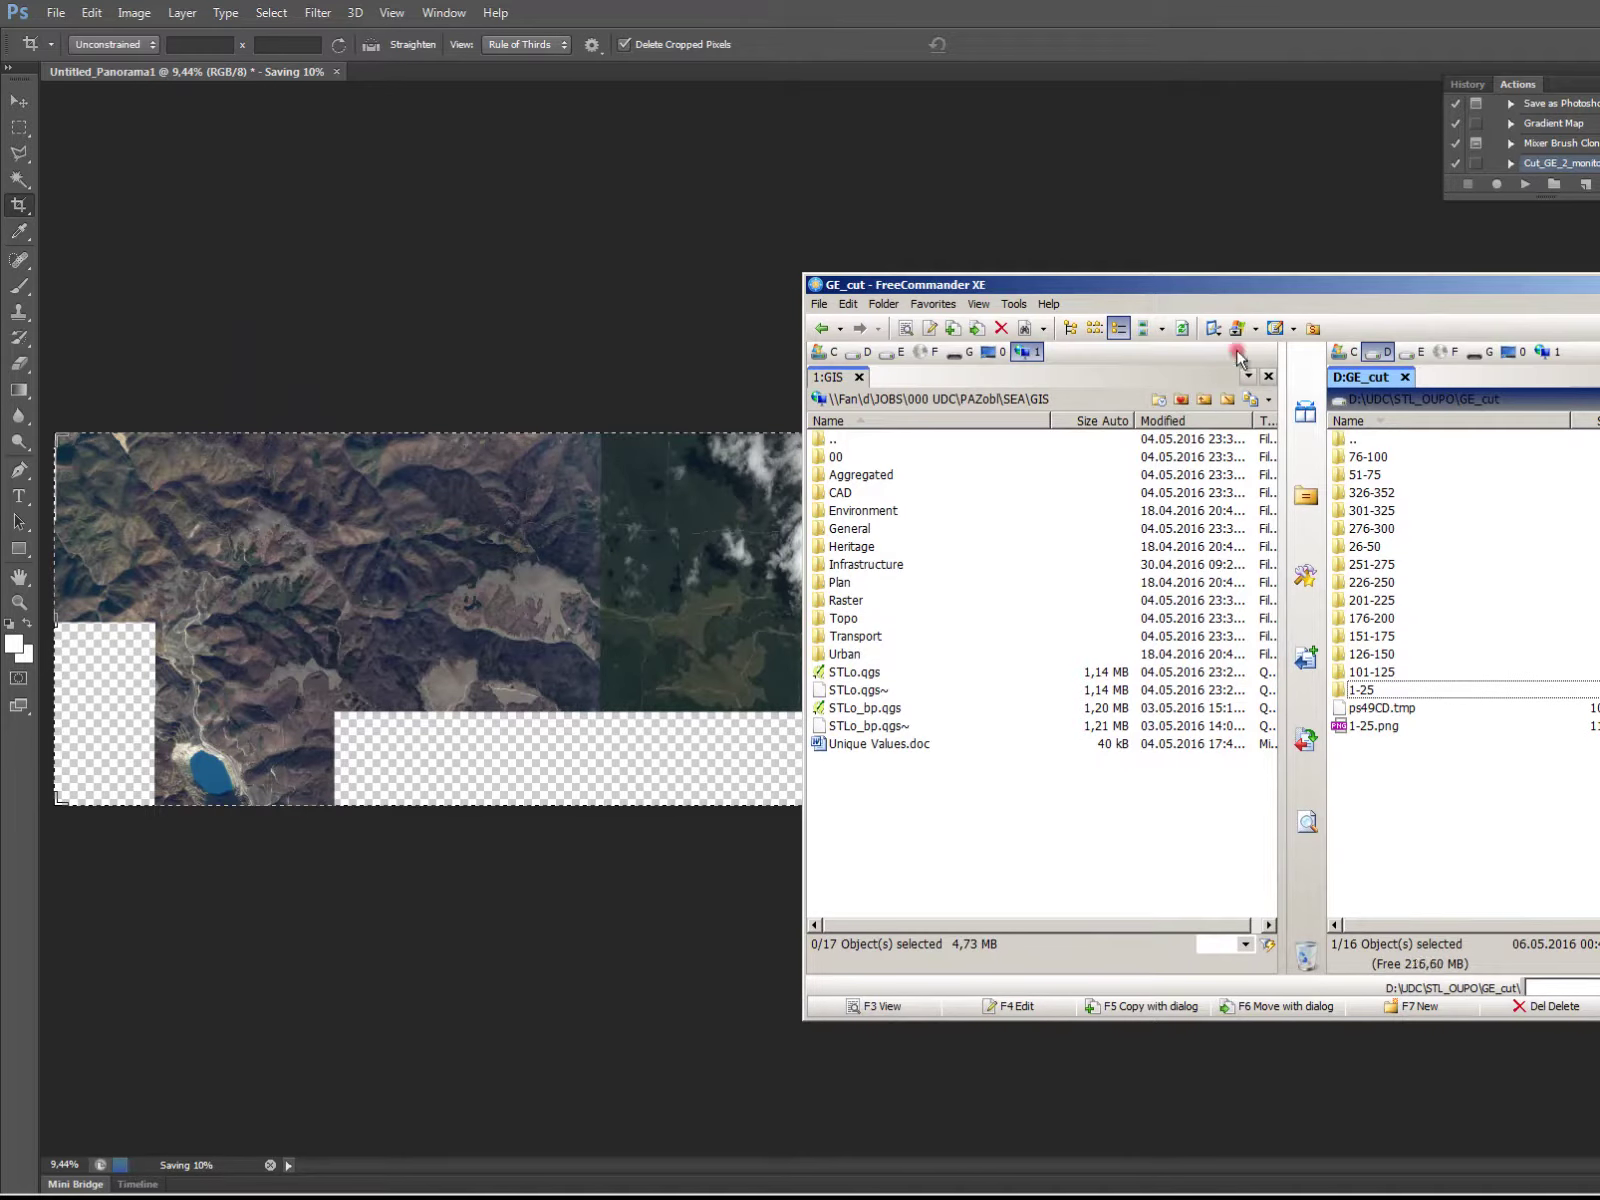
drag(1247, 287, 651, 262)
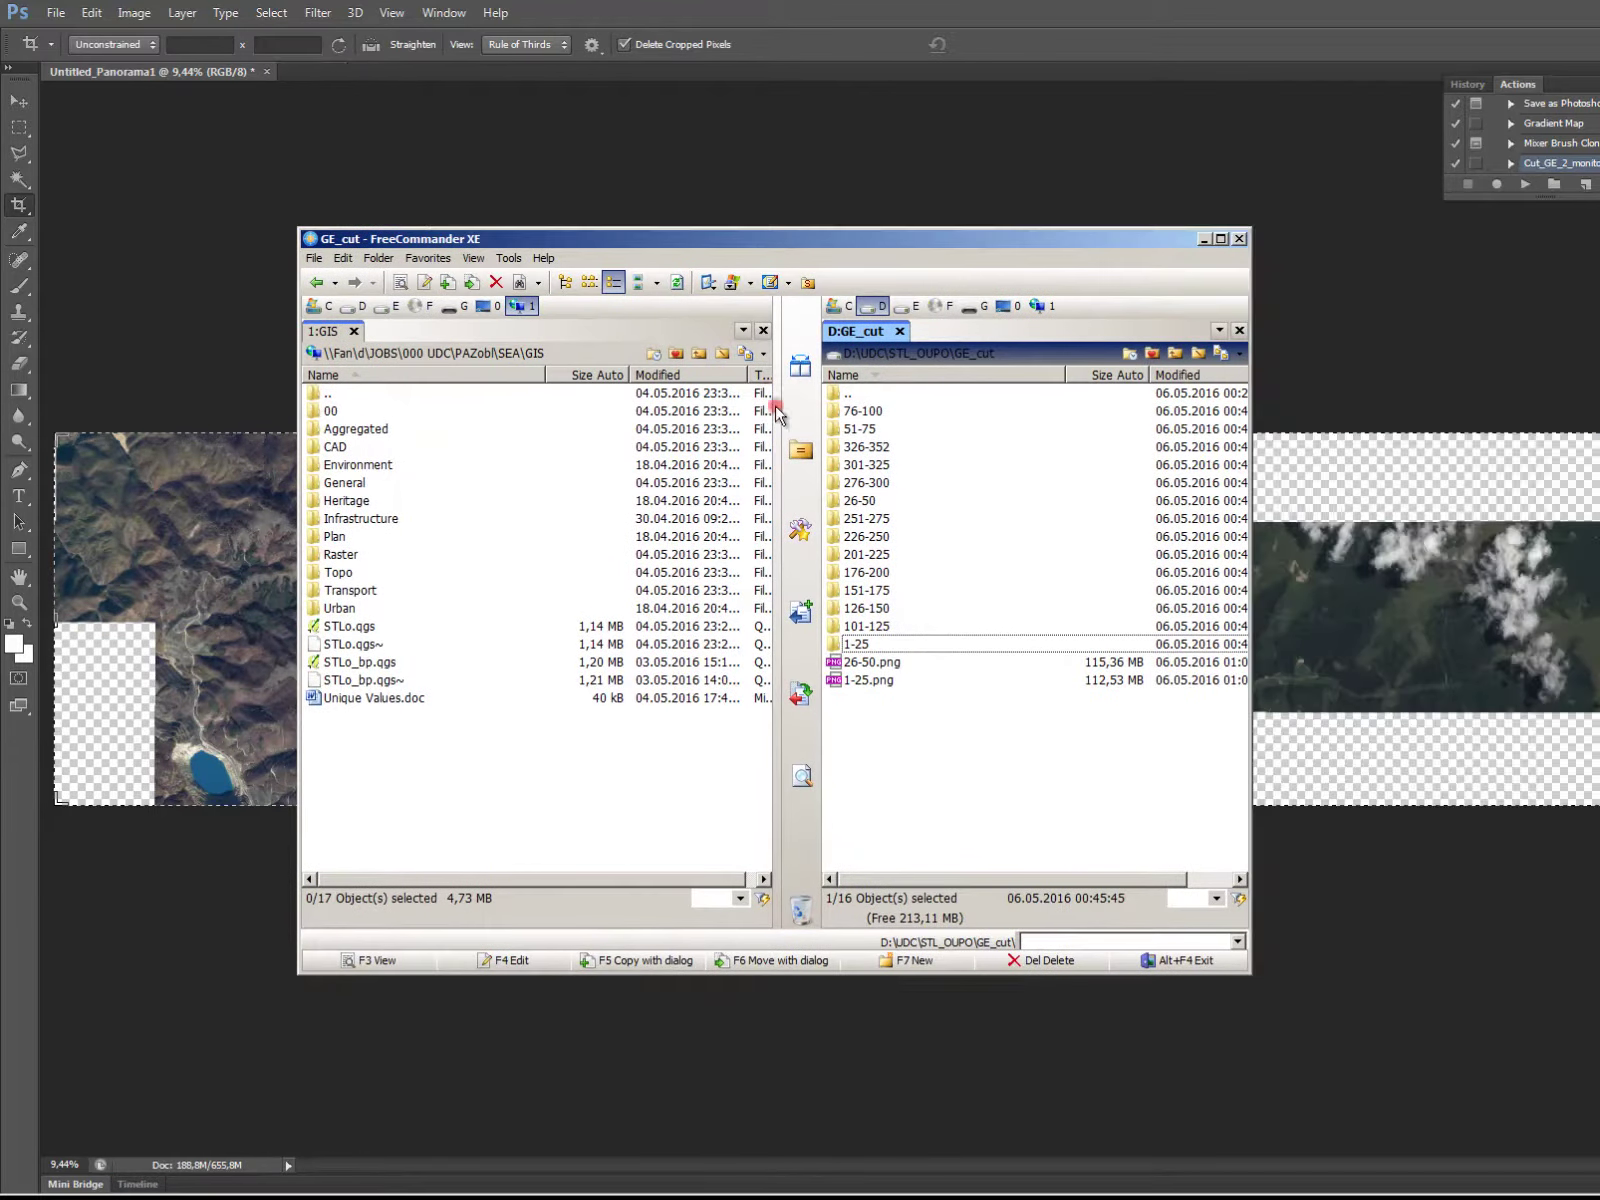
click(905, 663)
click(888, 430)
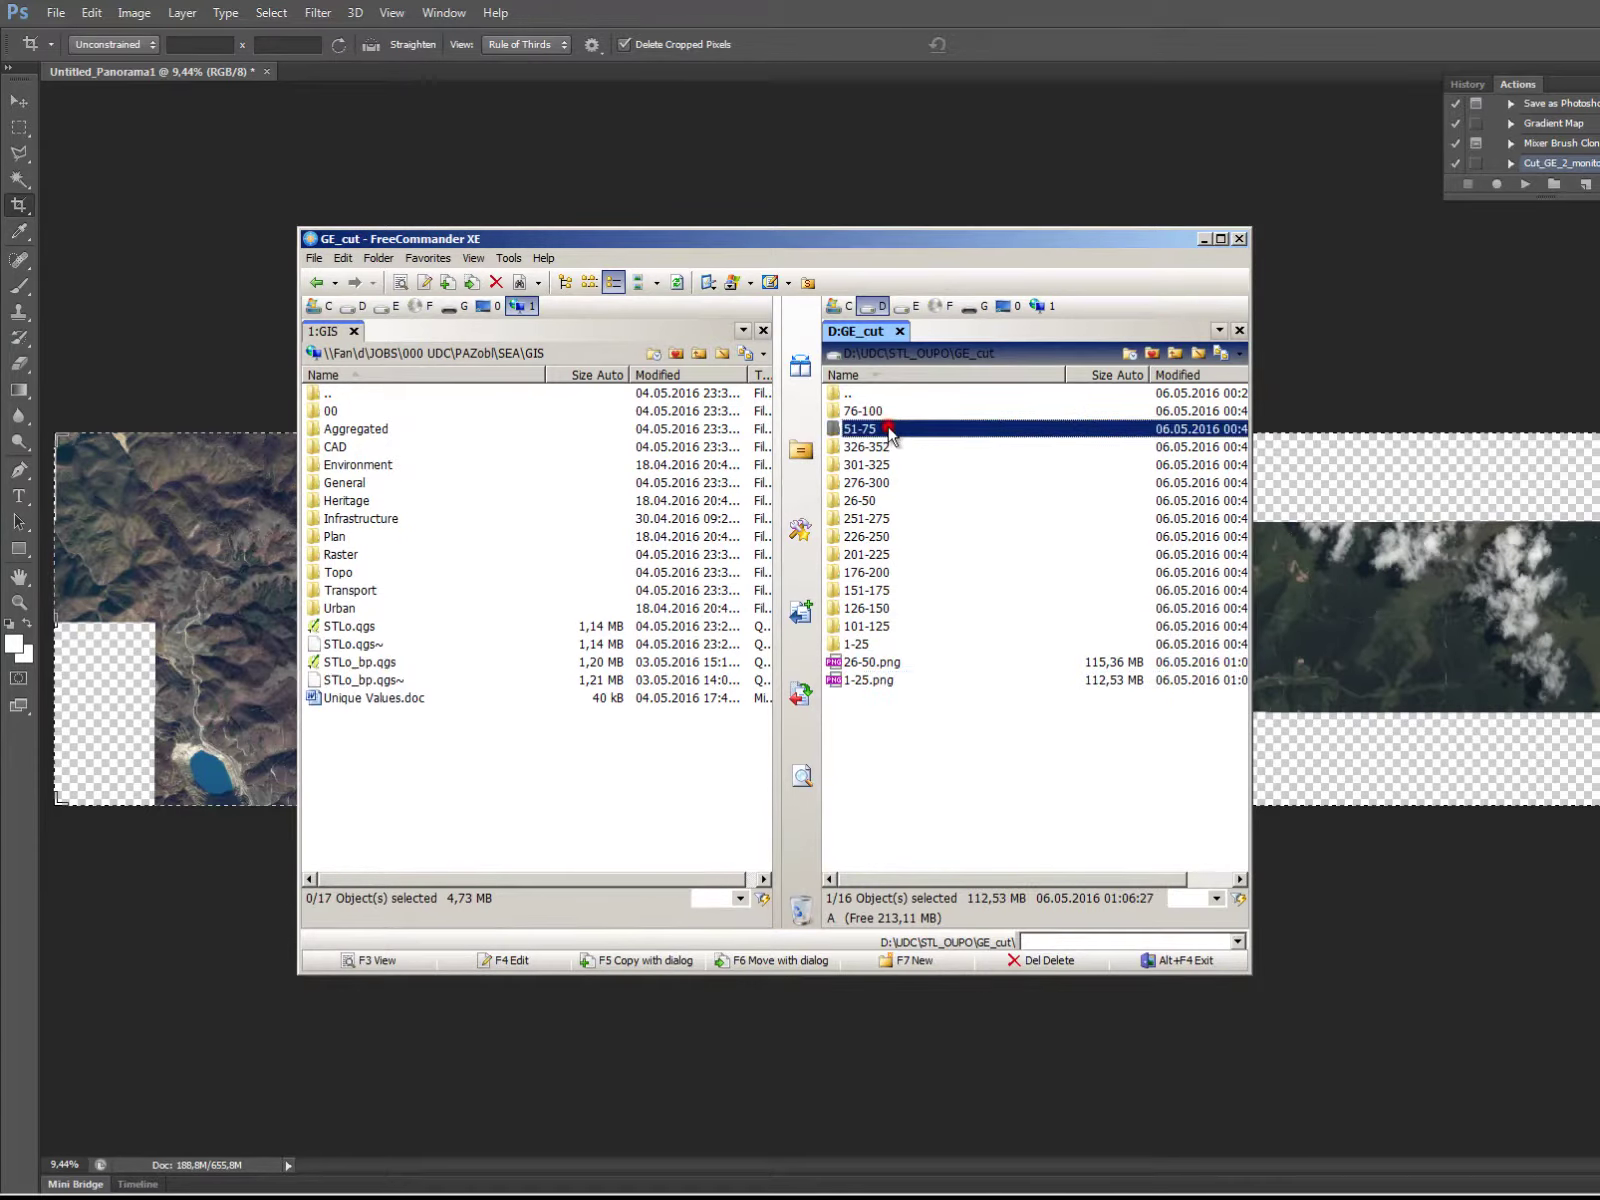
click(875, 643)
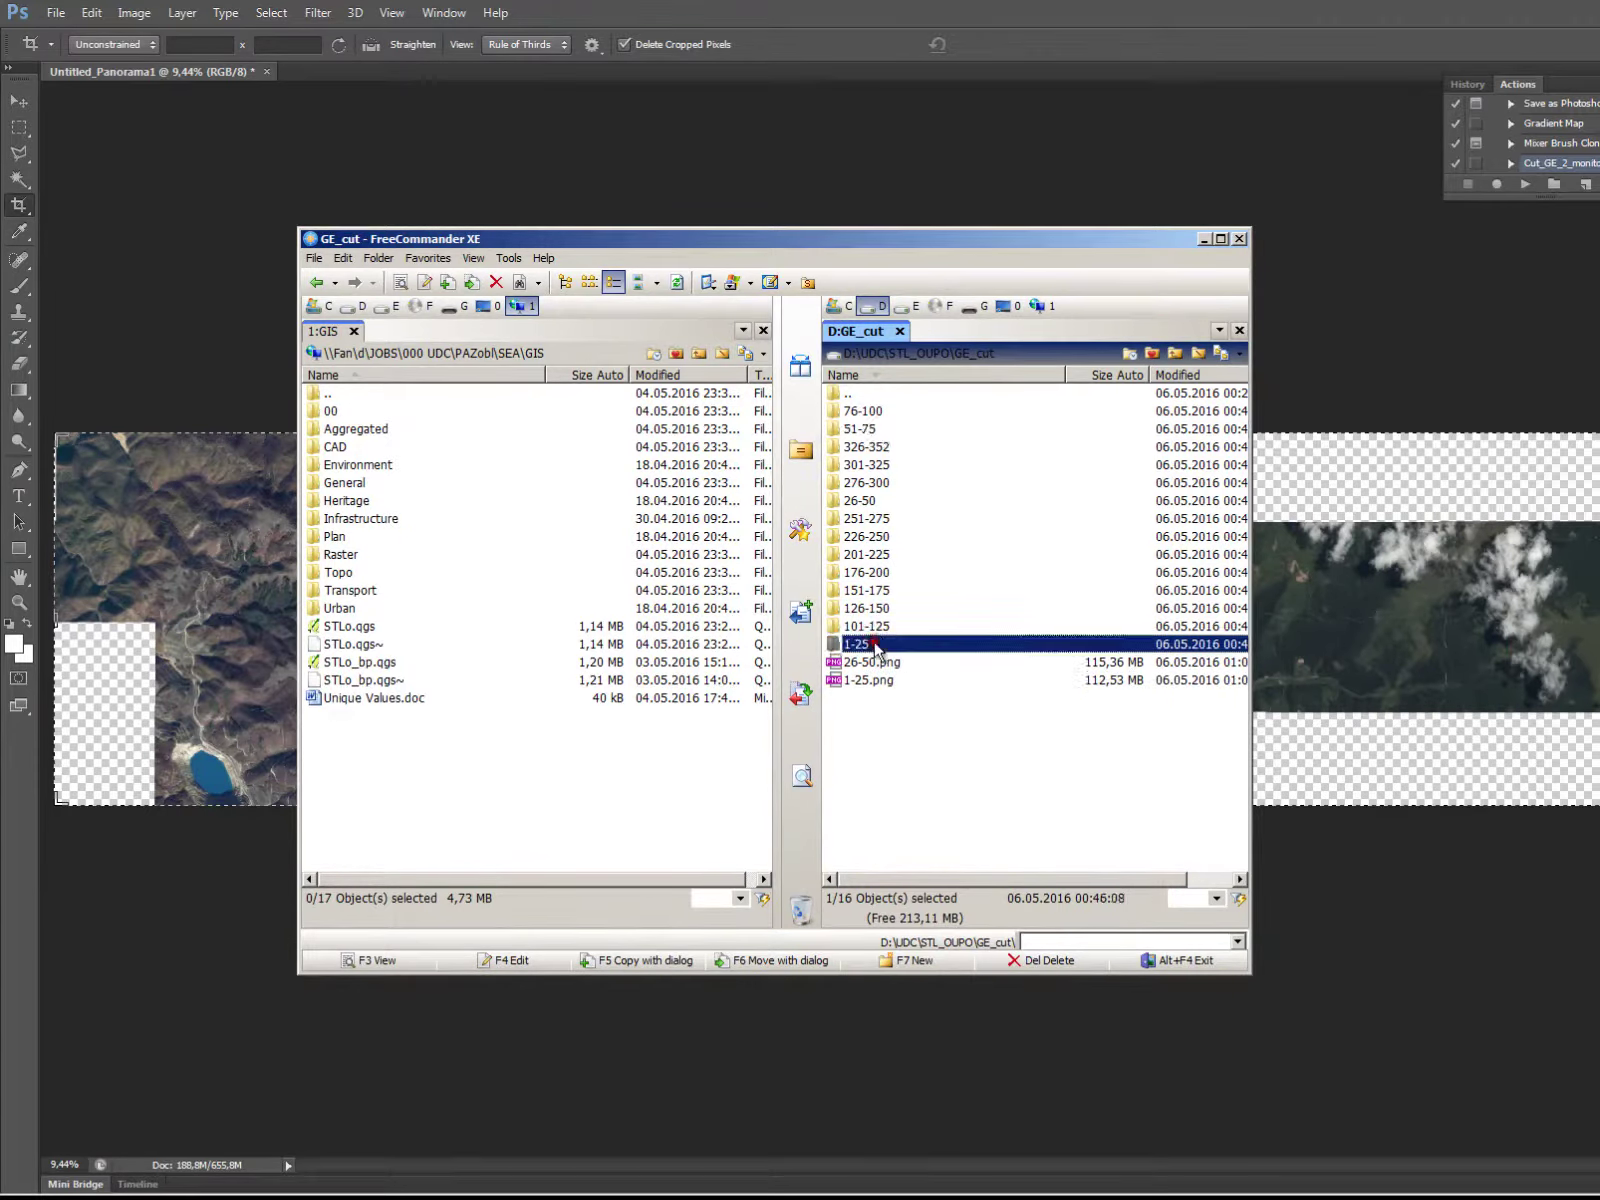
click(900, 745)
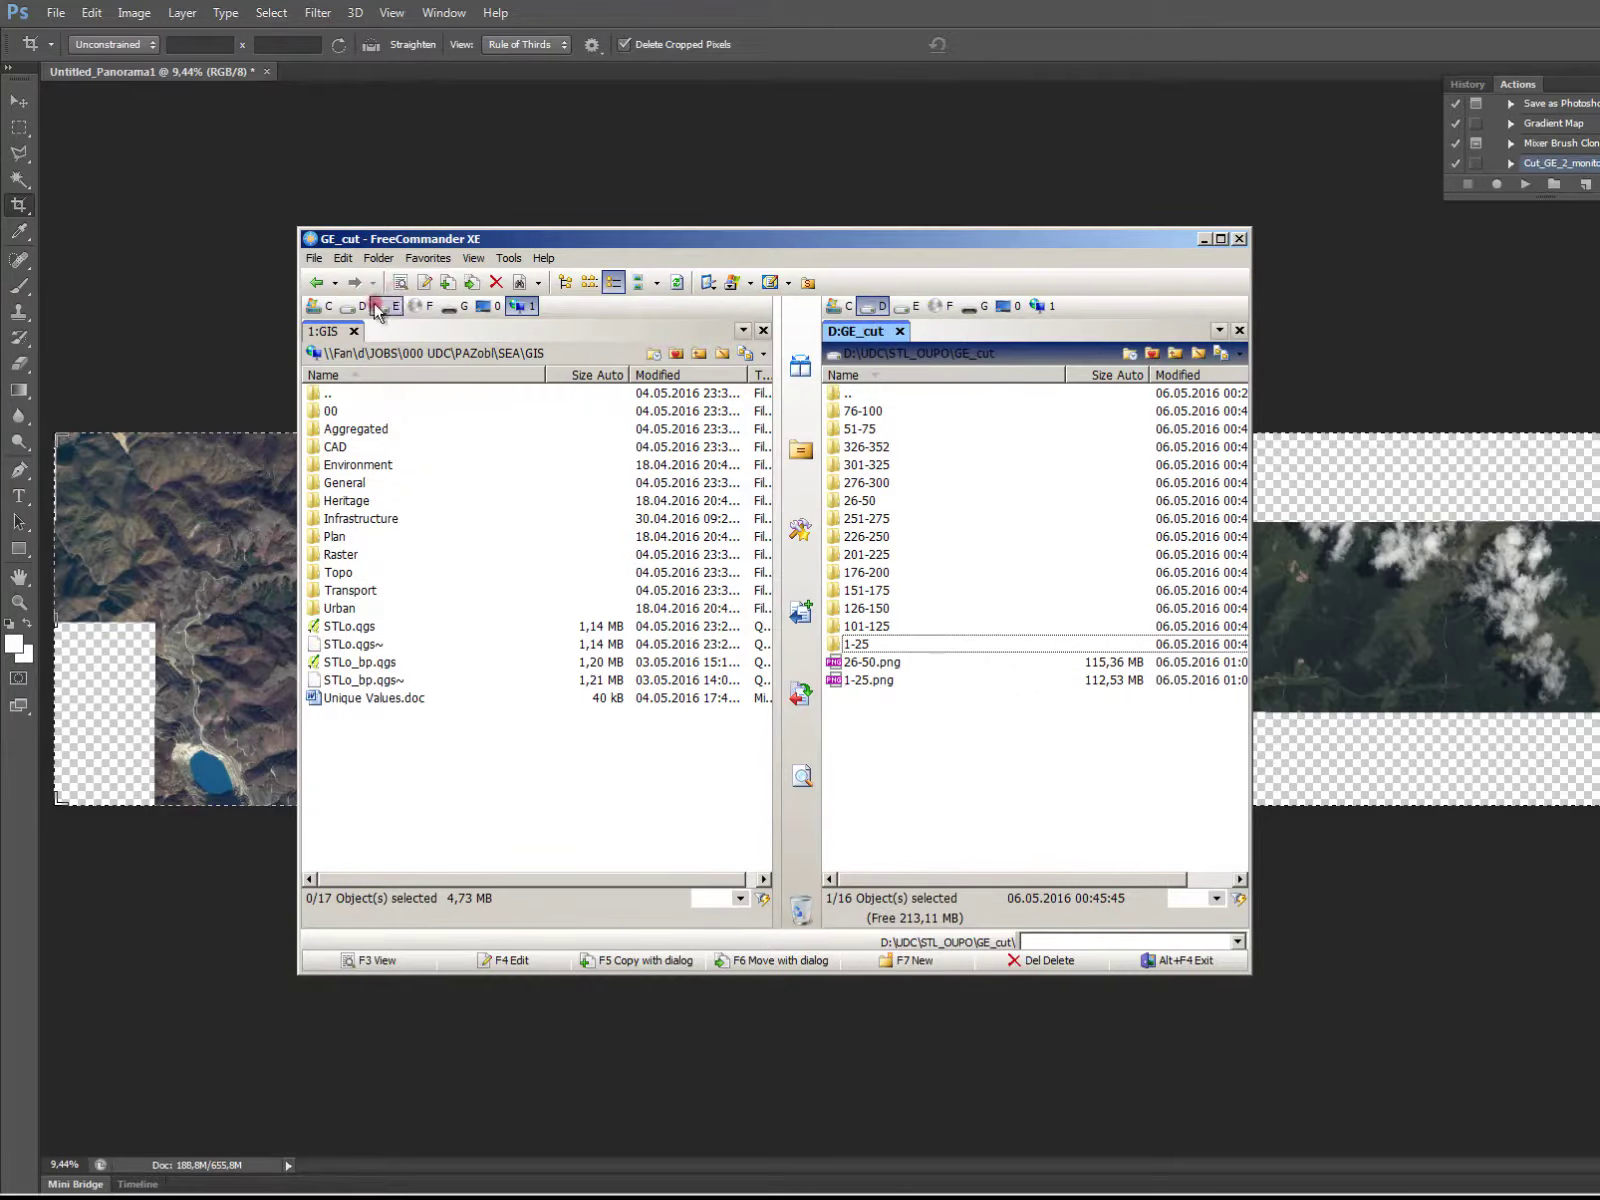
Navigate up to UDC, back into STL_OUPO\GE_cut, peek into 76-100, then select folder 1-25.
click(876, 352)
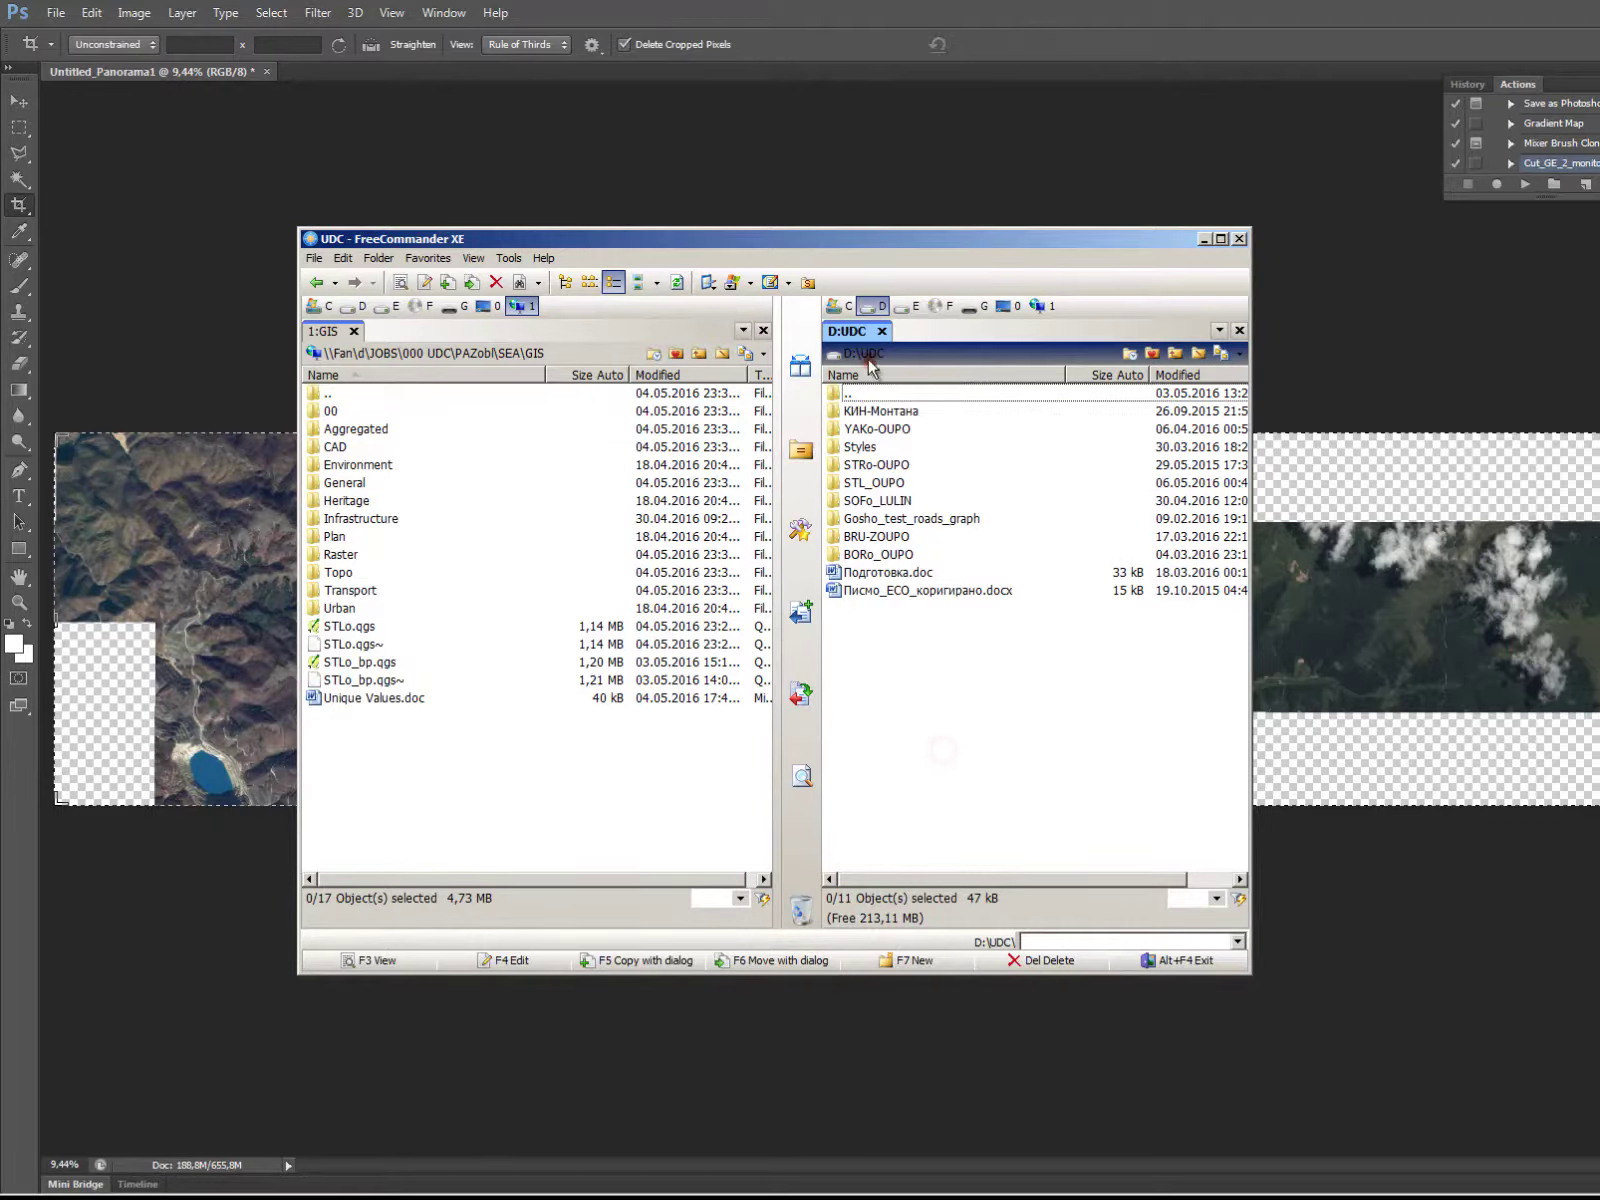
click(881, 462)
double_click(885, 483)
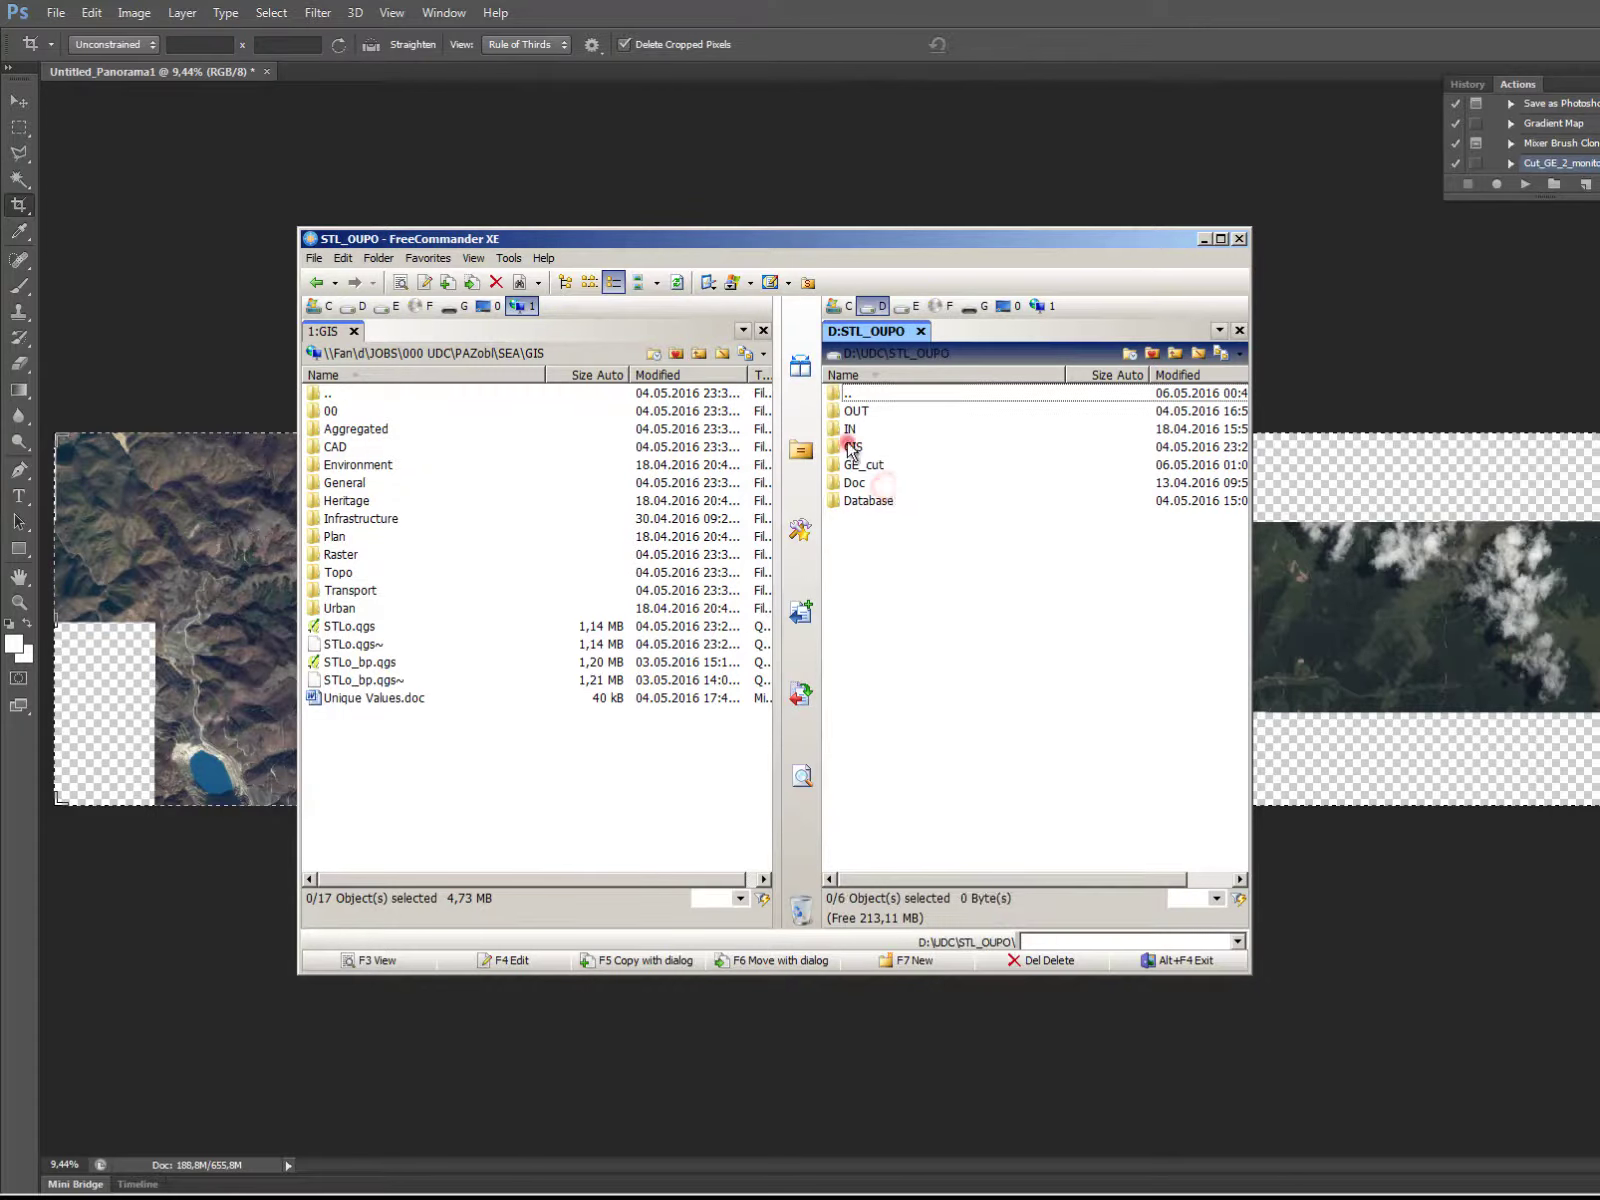
click(866, 466)
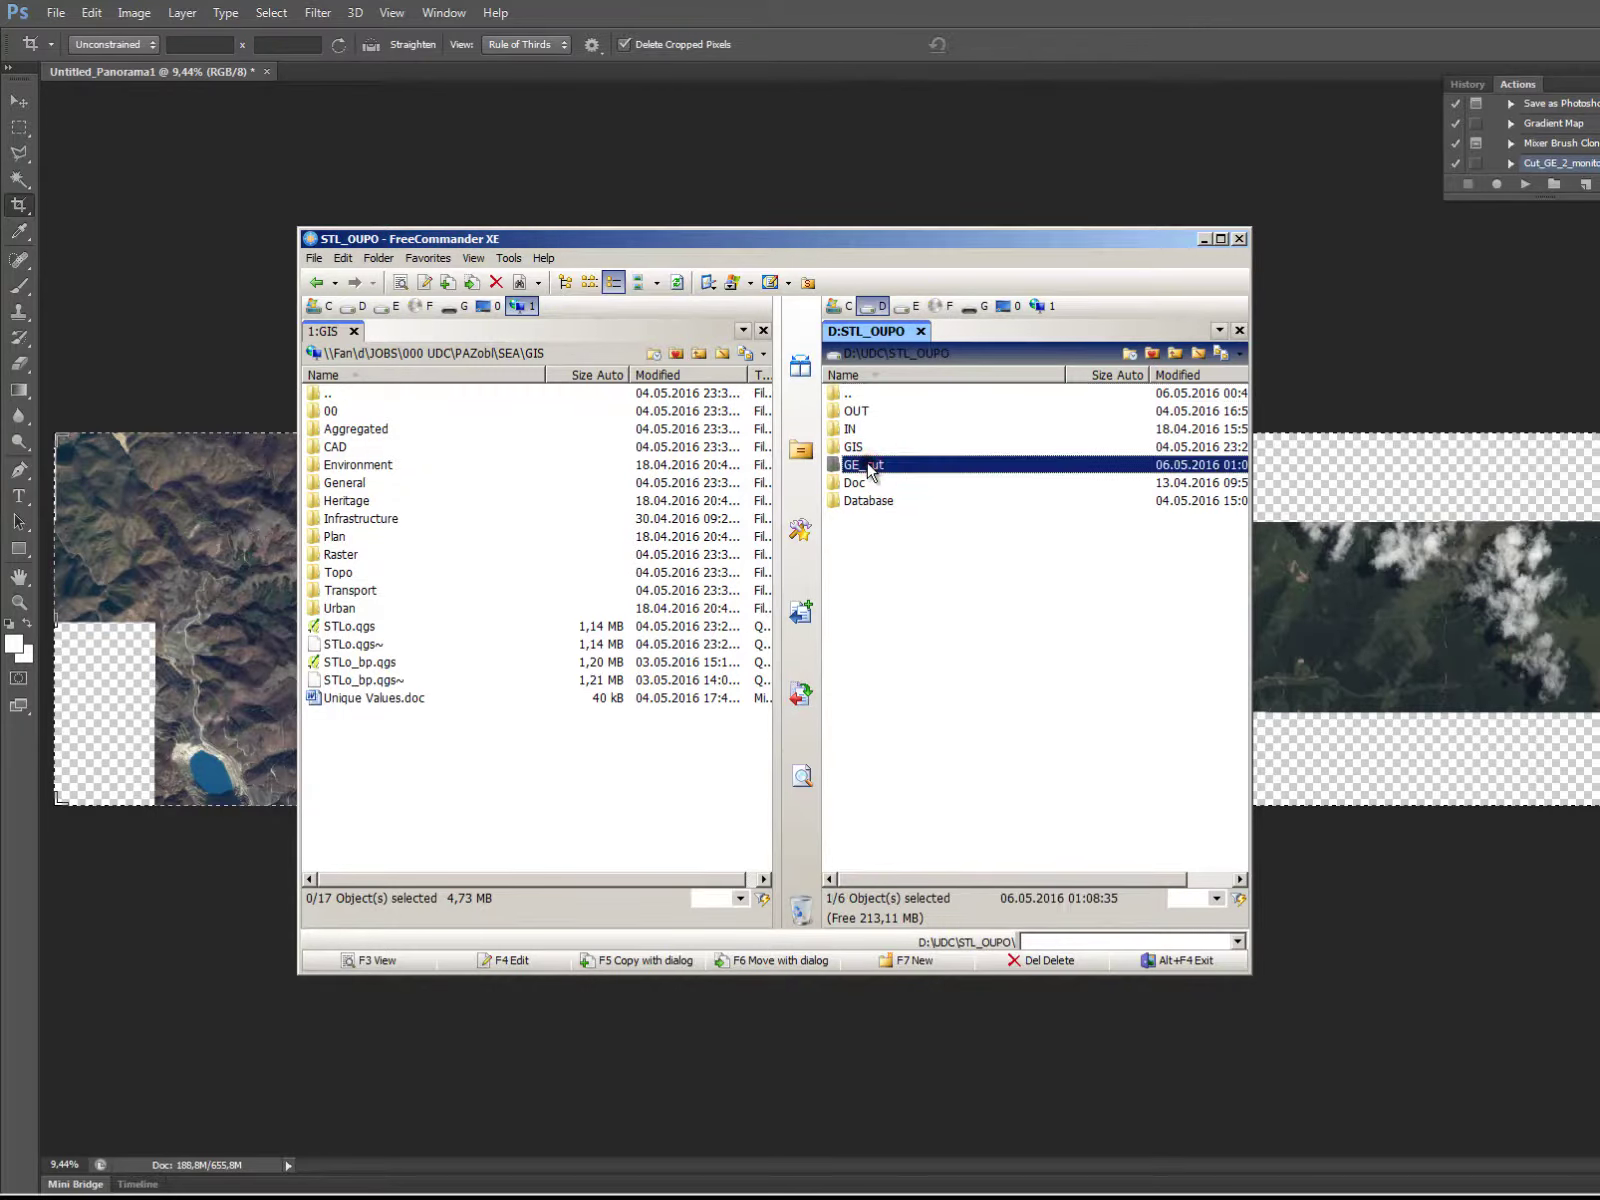
double_click(868, 466)
click(877, 432)
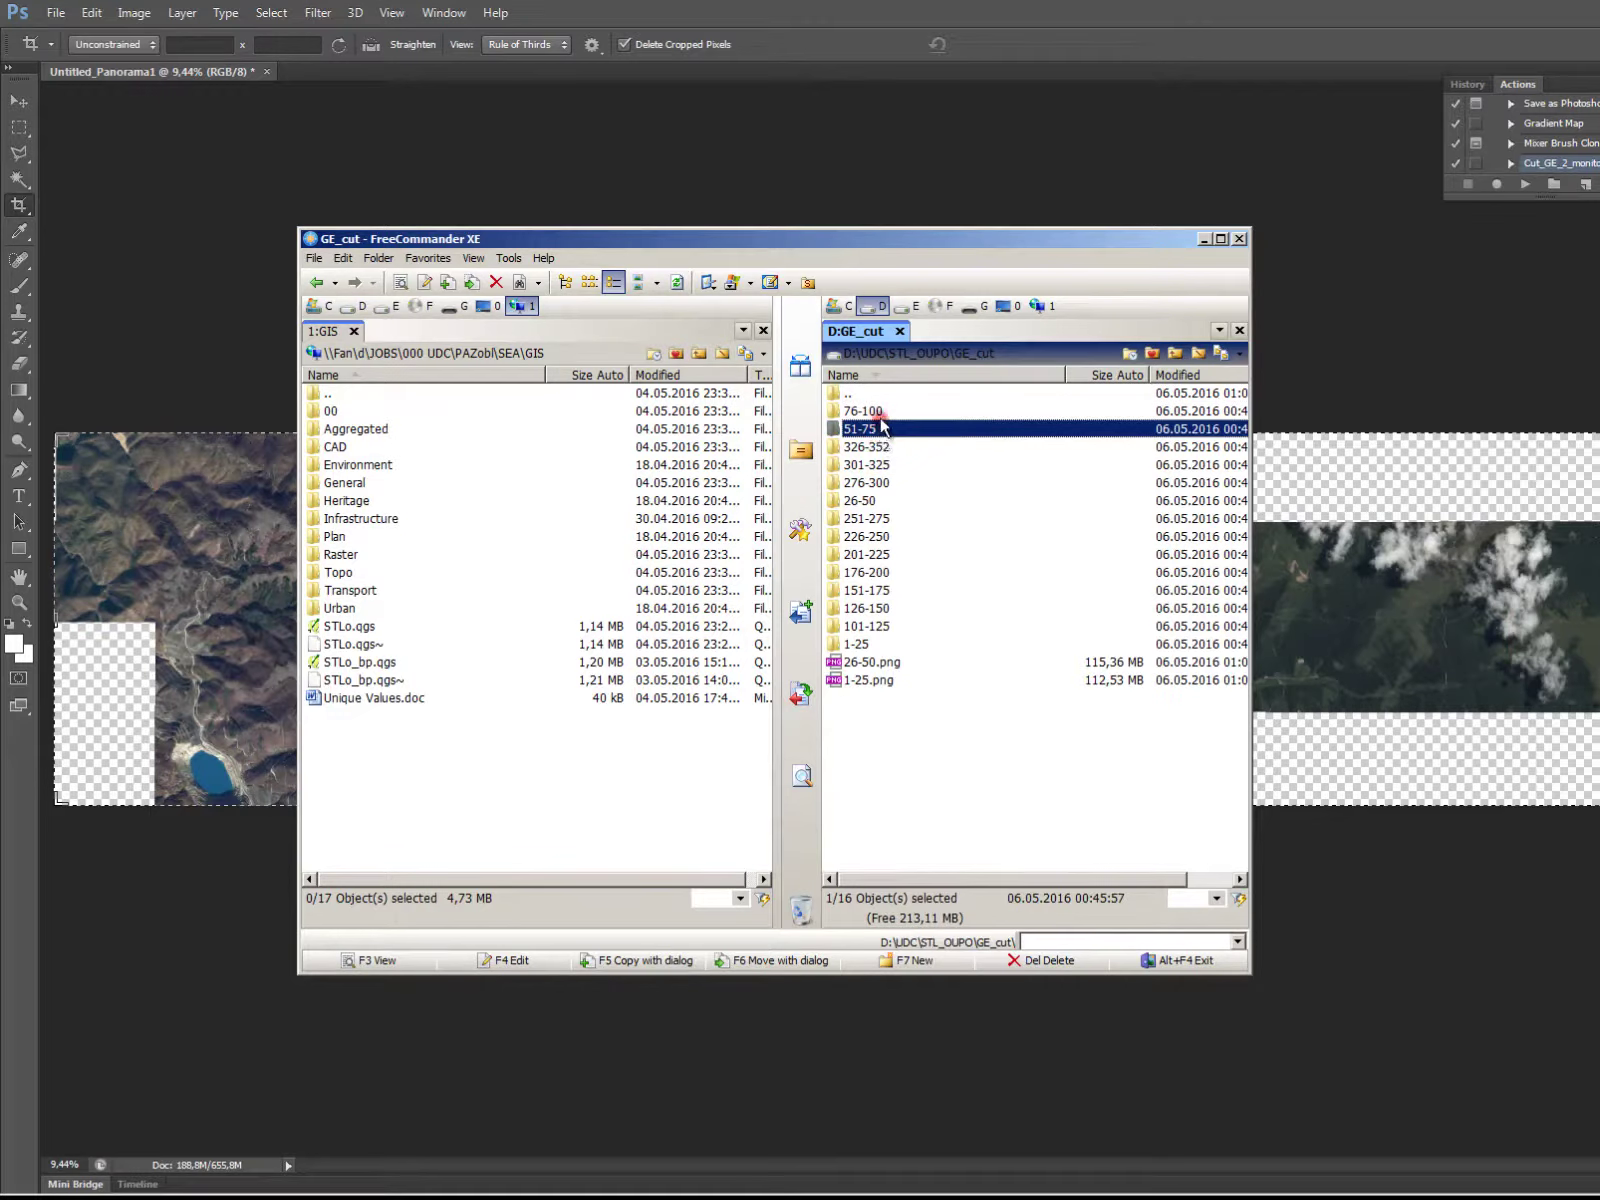
double_click(874, 412)
click(877, 430)
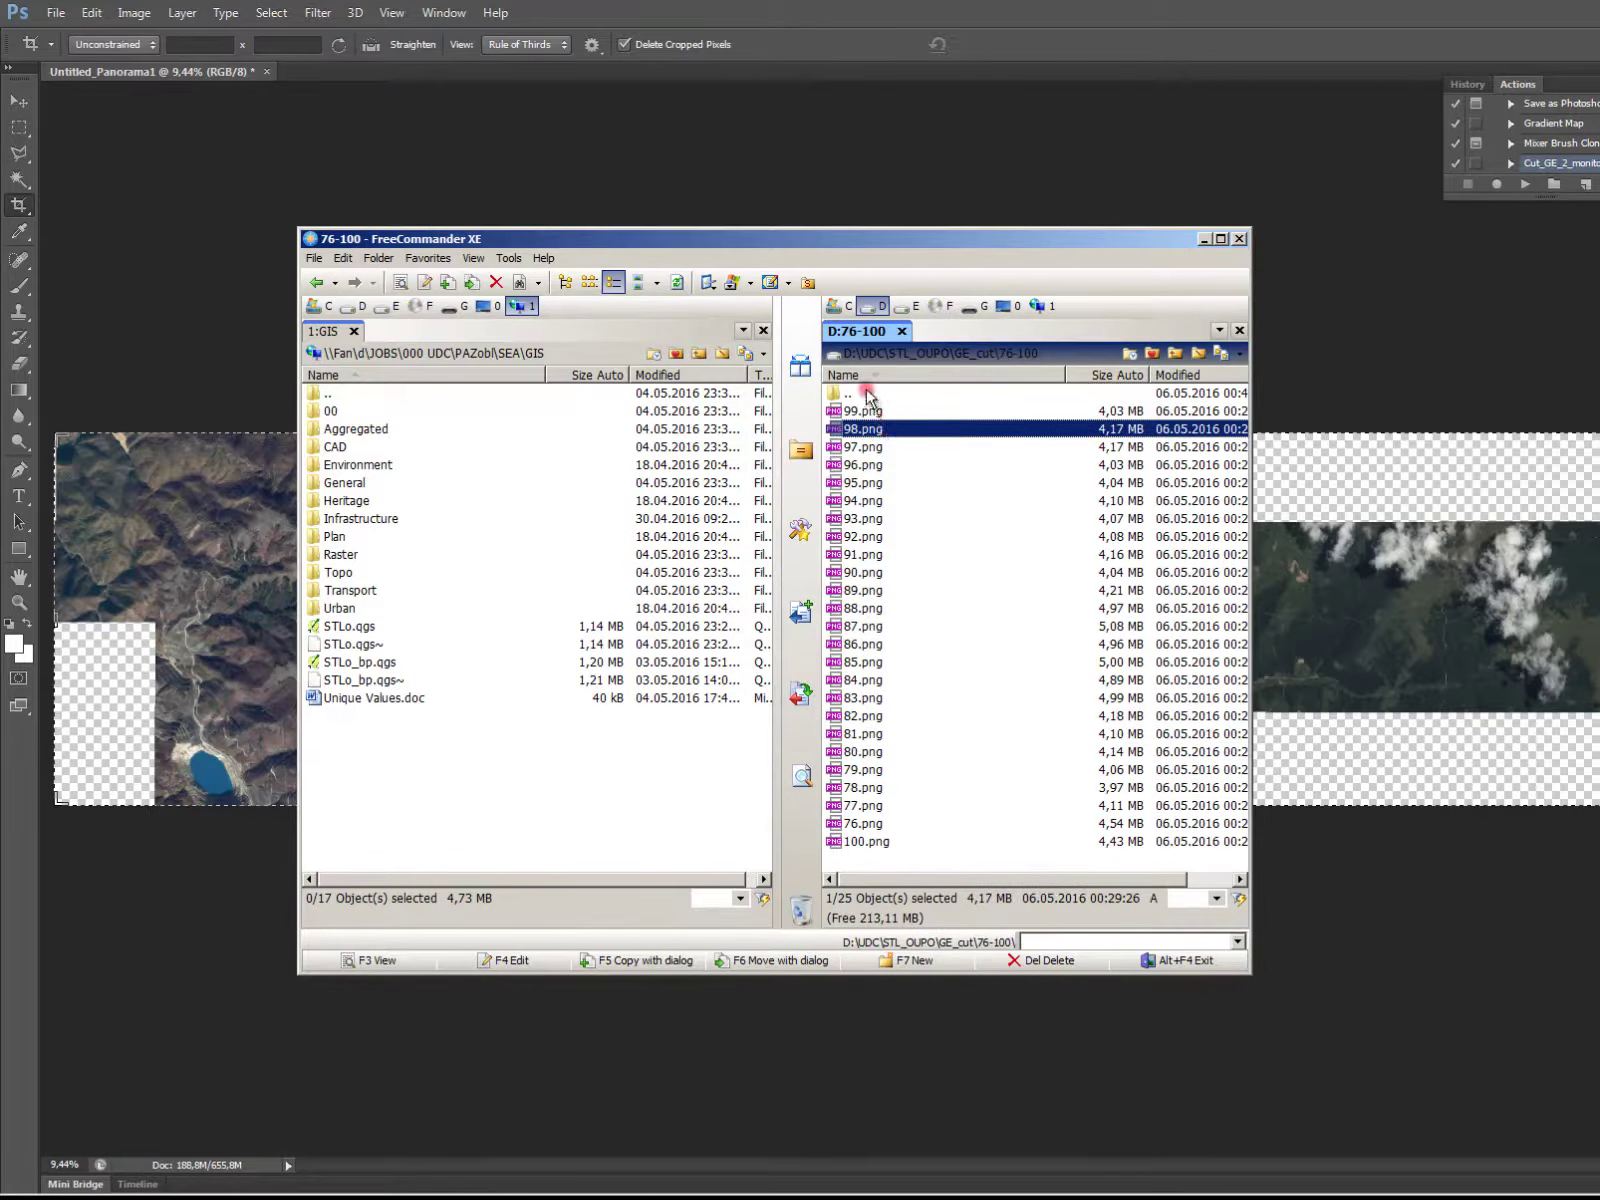
double_click(852, 394)
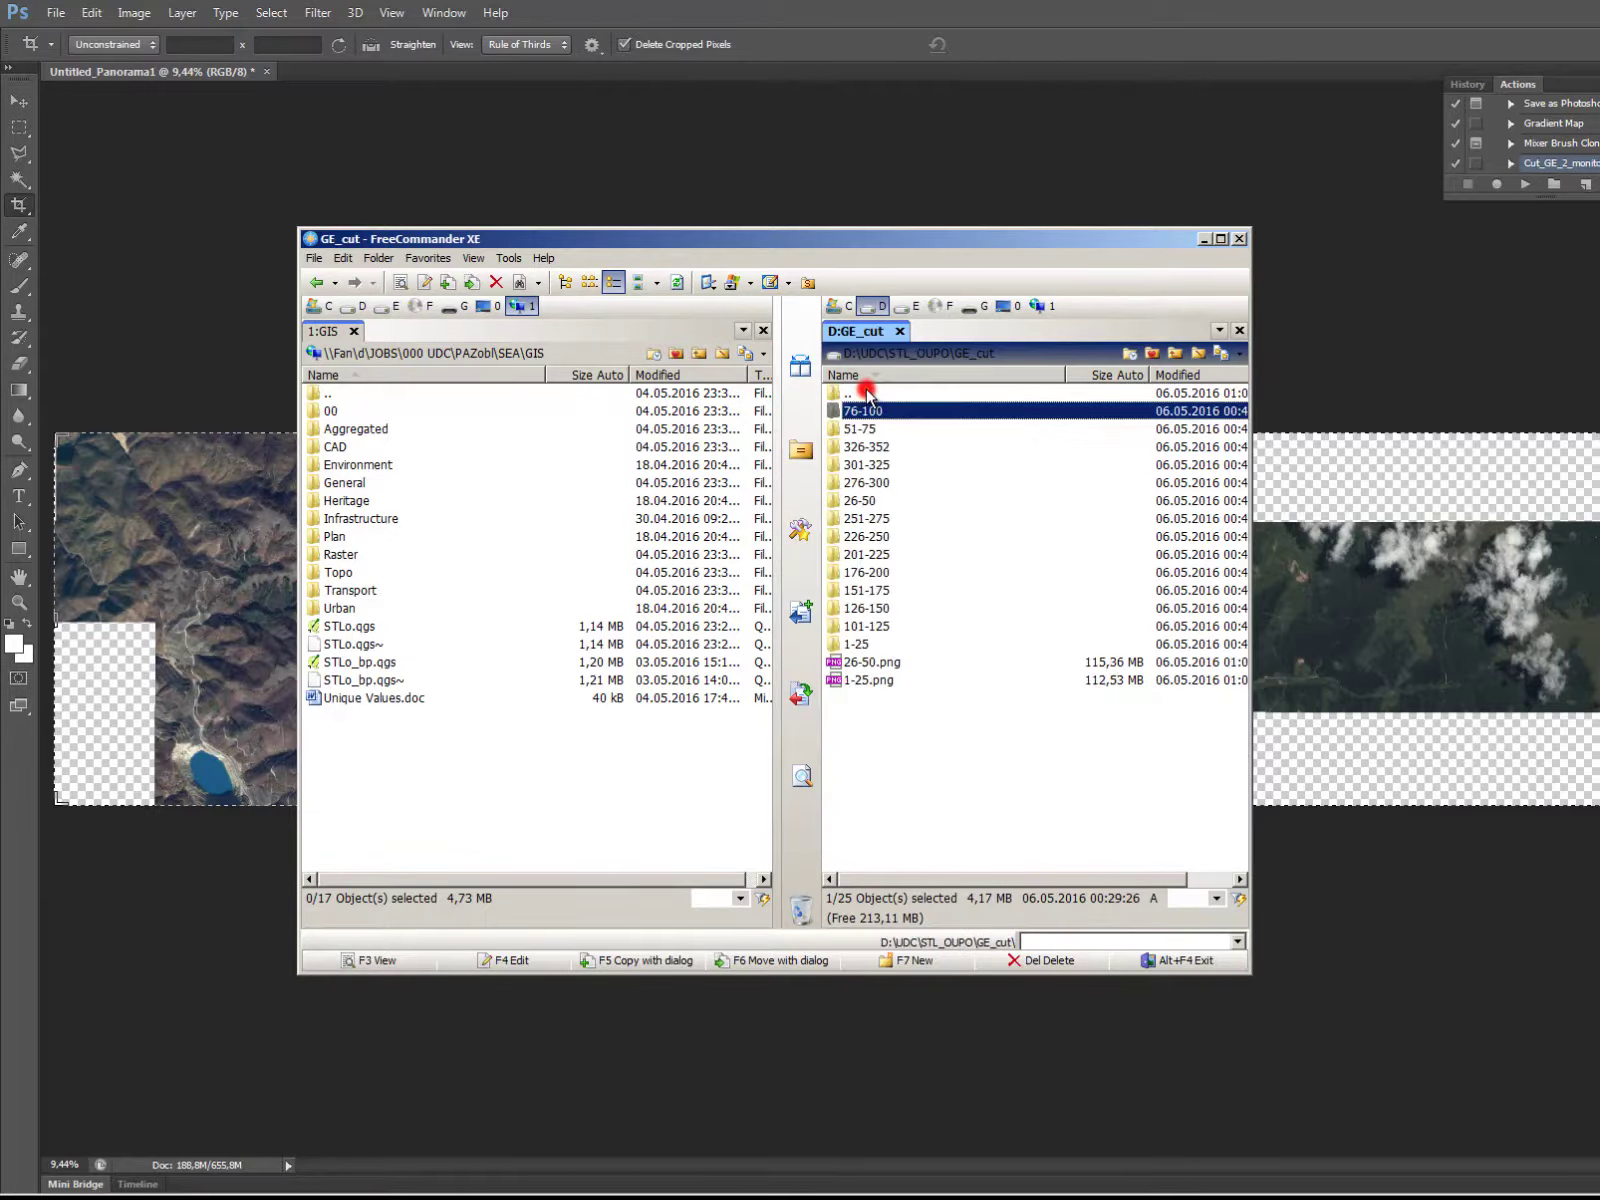
click(875, 645)
Delete the 1-25 and 26-50 folders to the Recycle Bin.
key(Delete)
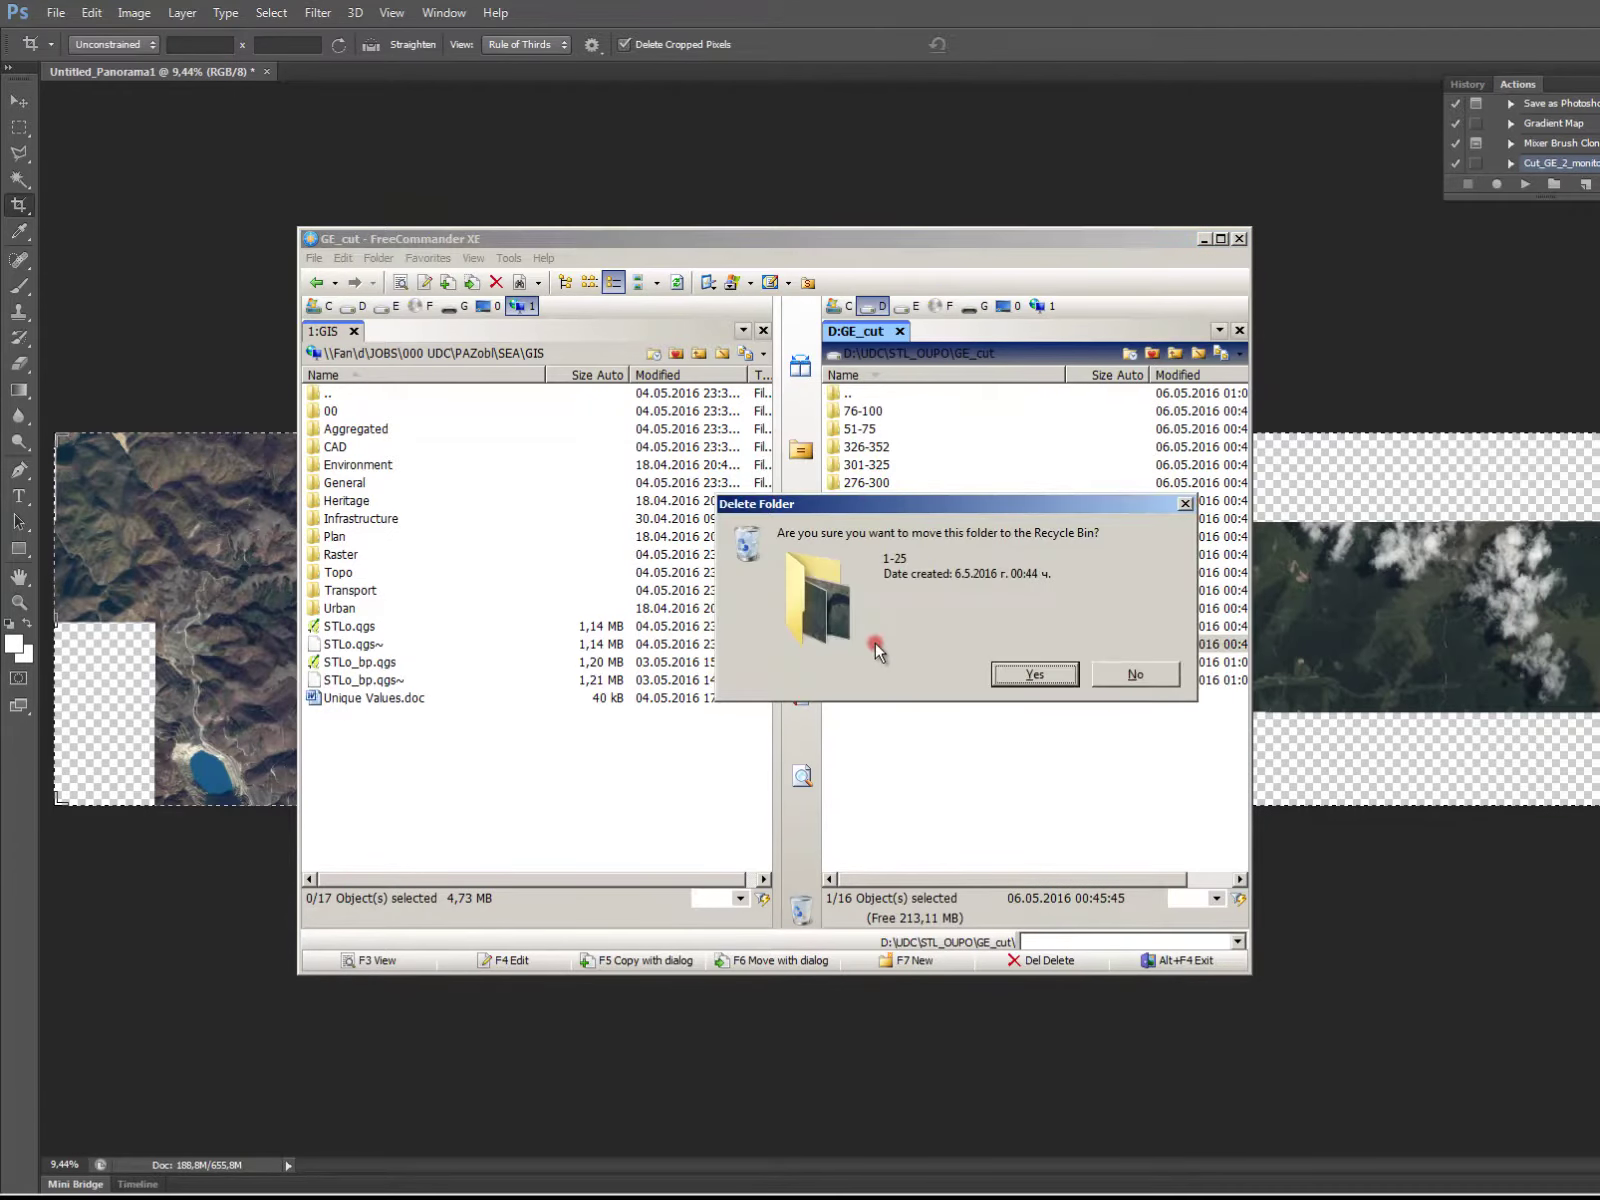
key(Return)
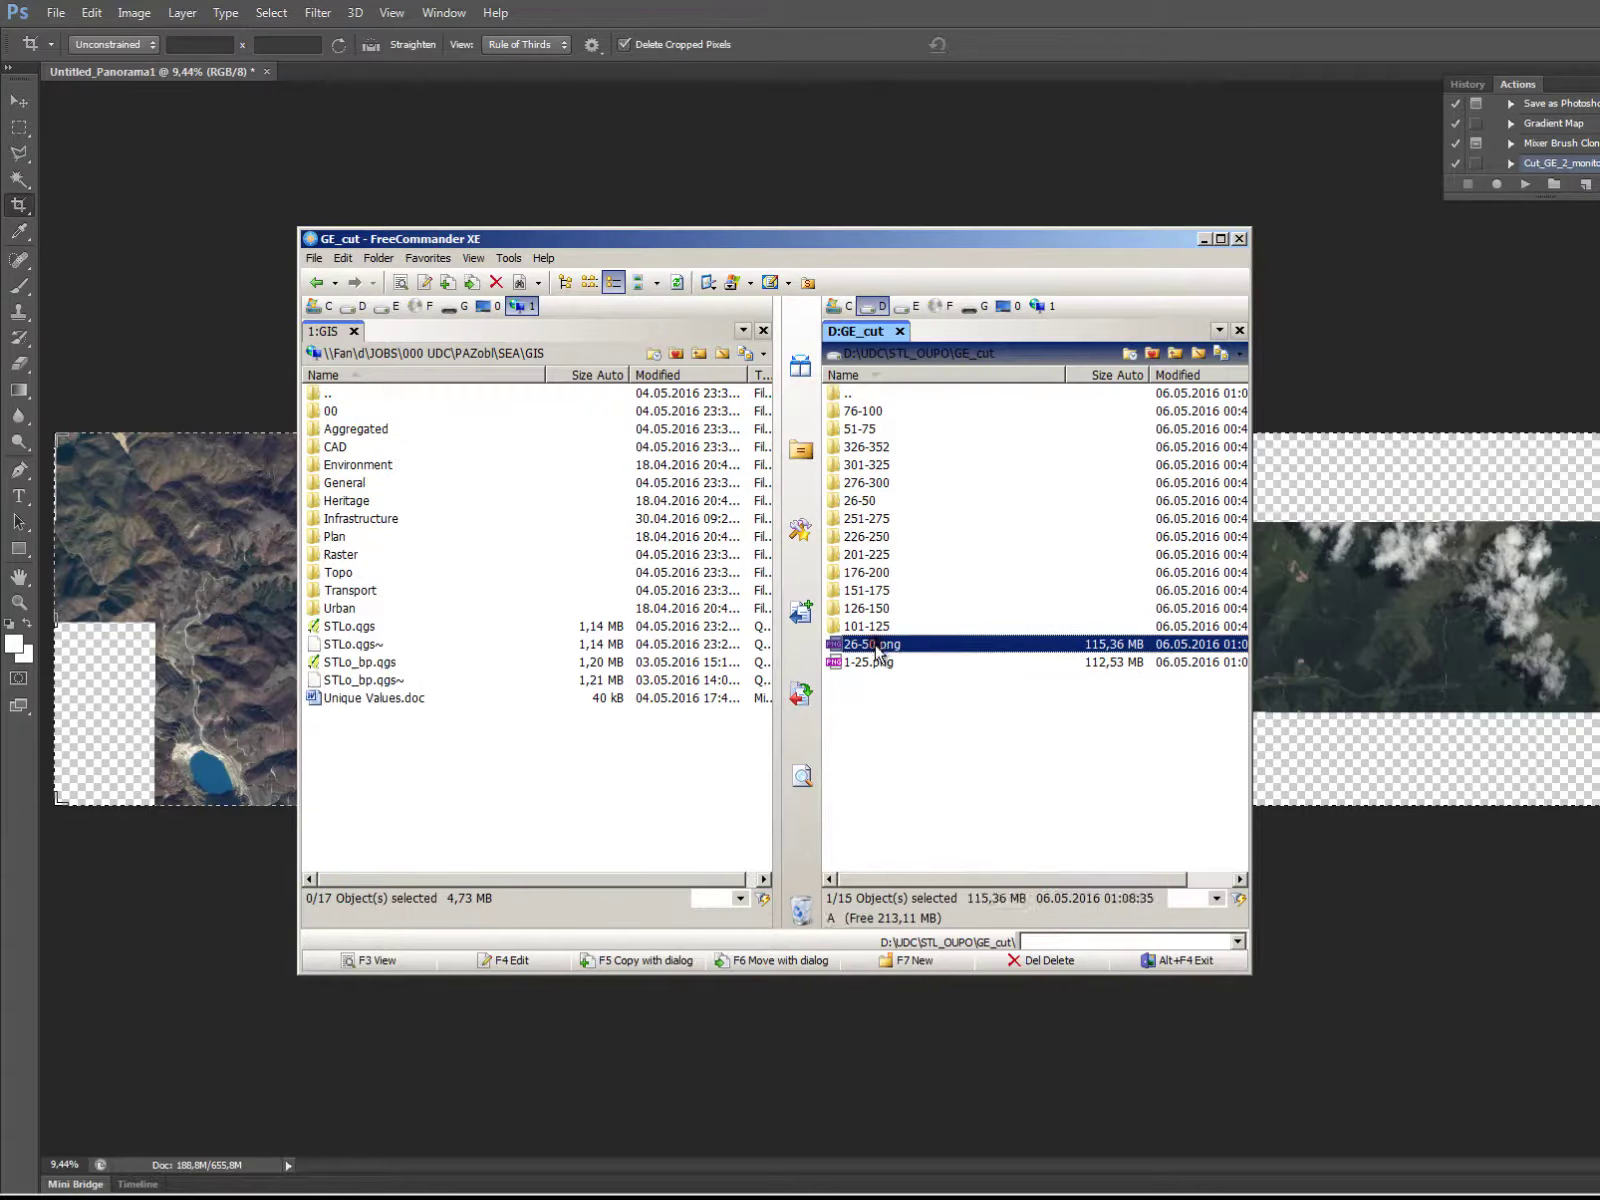
click(866, 500)
key(Delete)
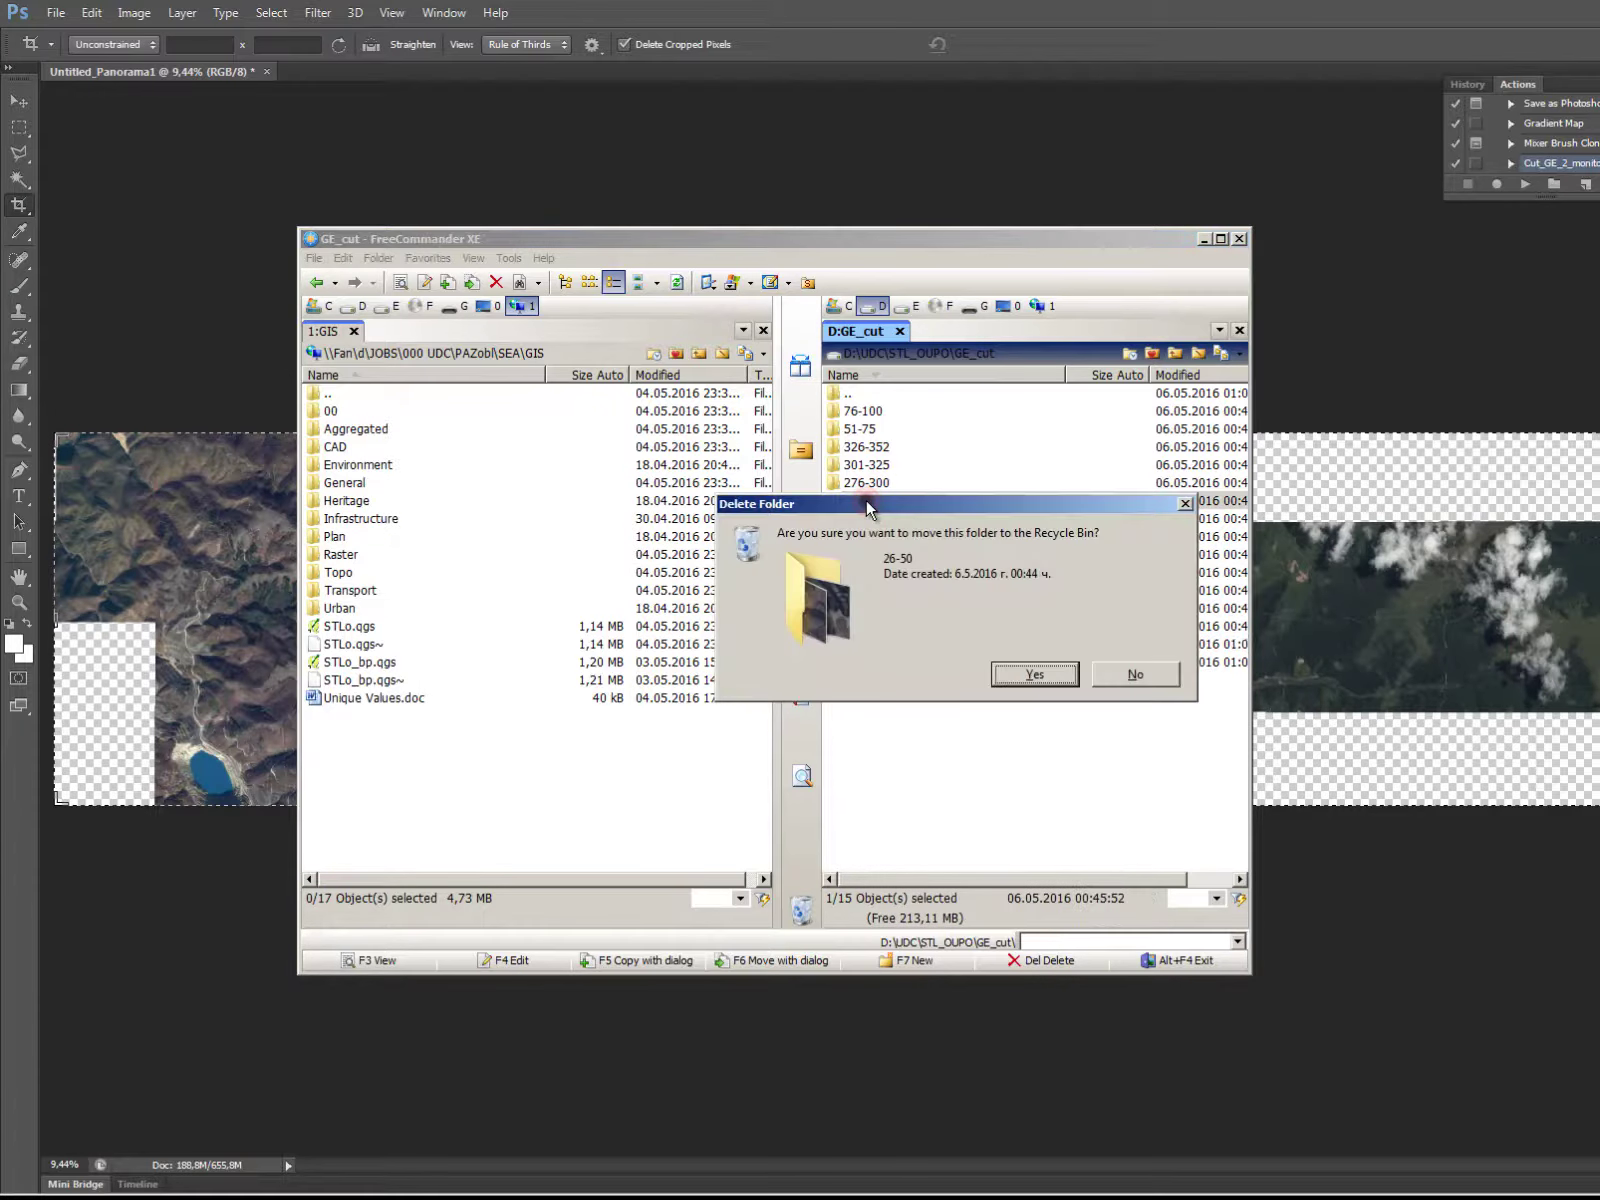
key(Return)
Clear the folder selection and minimize all windows to show the desktop.
click(877, 537)
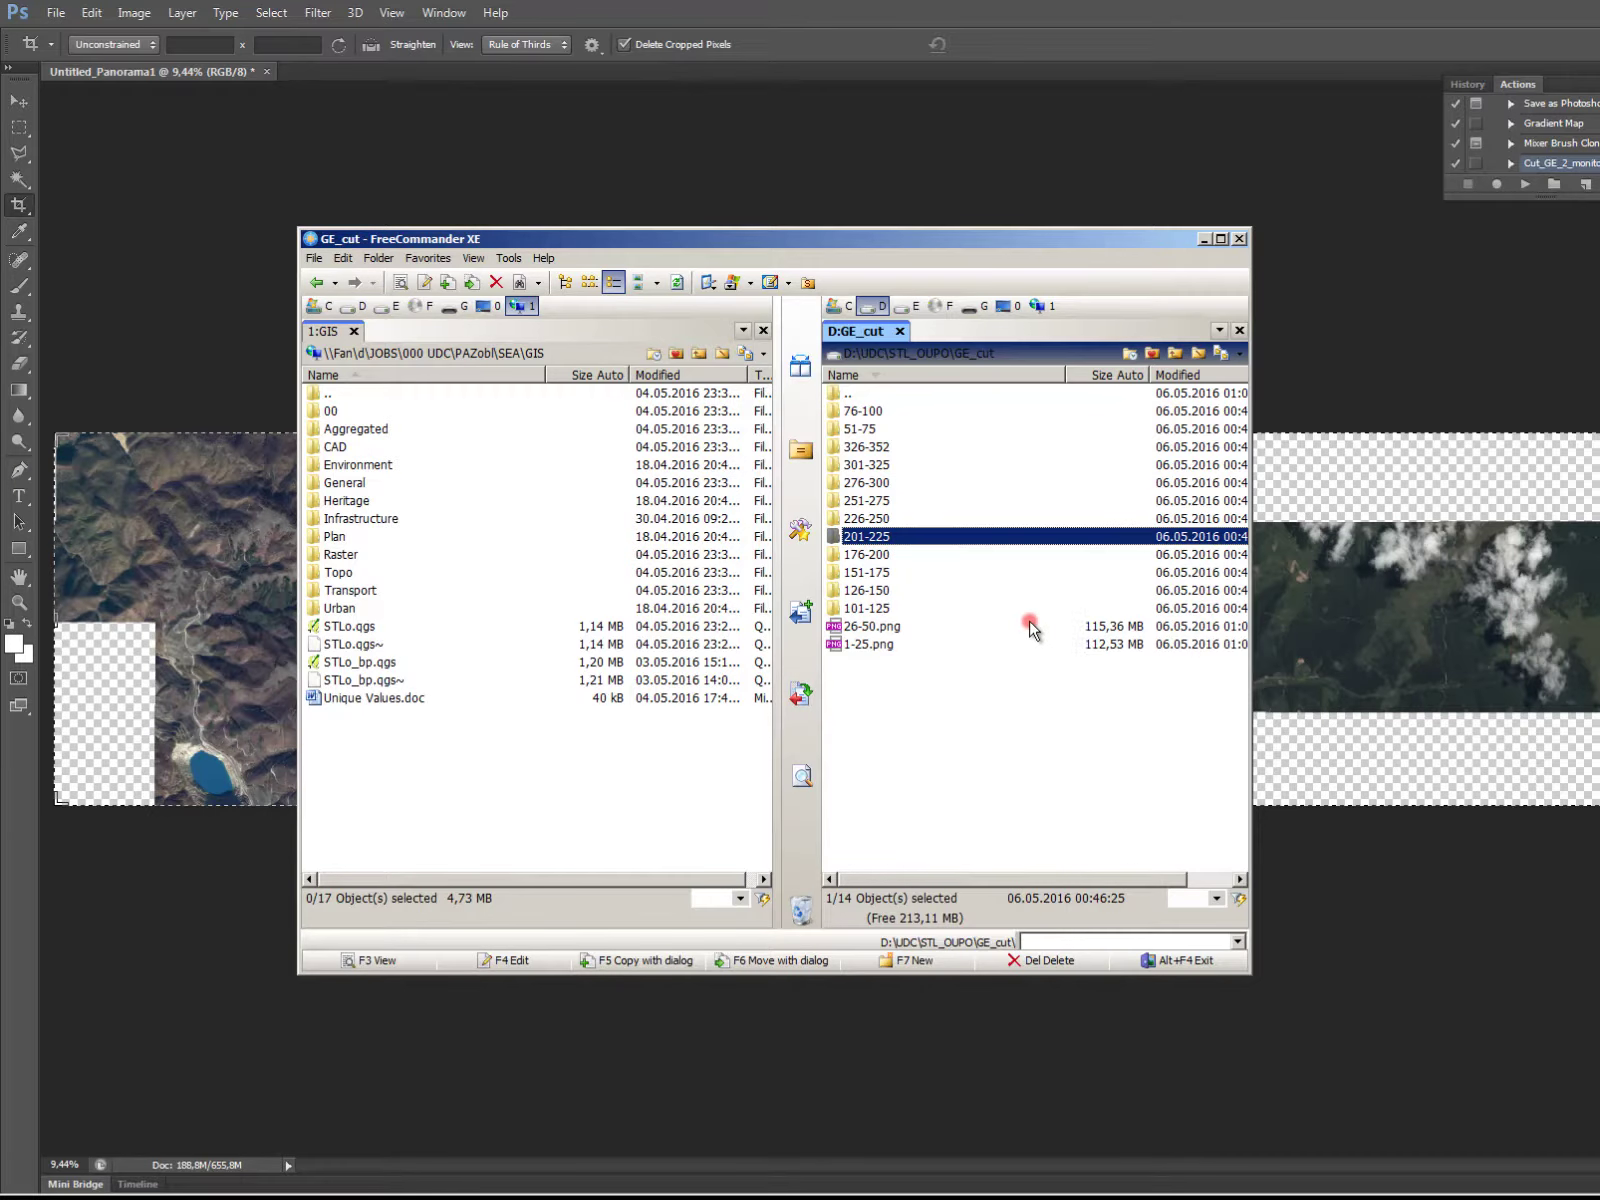
click(1021, 740)
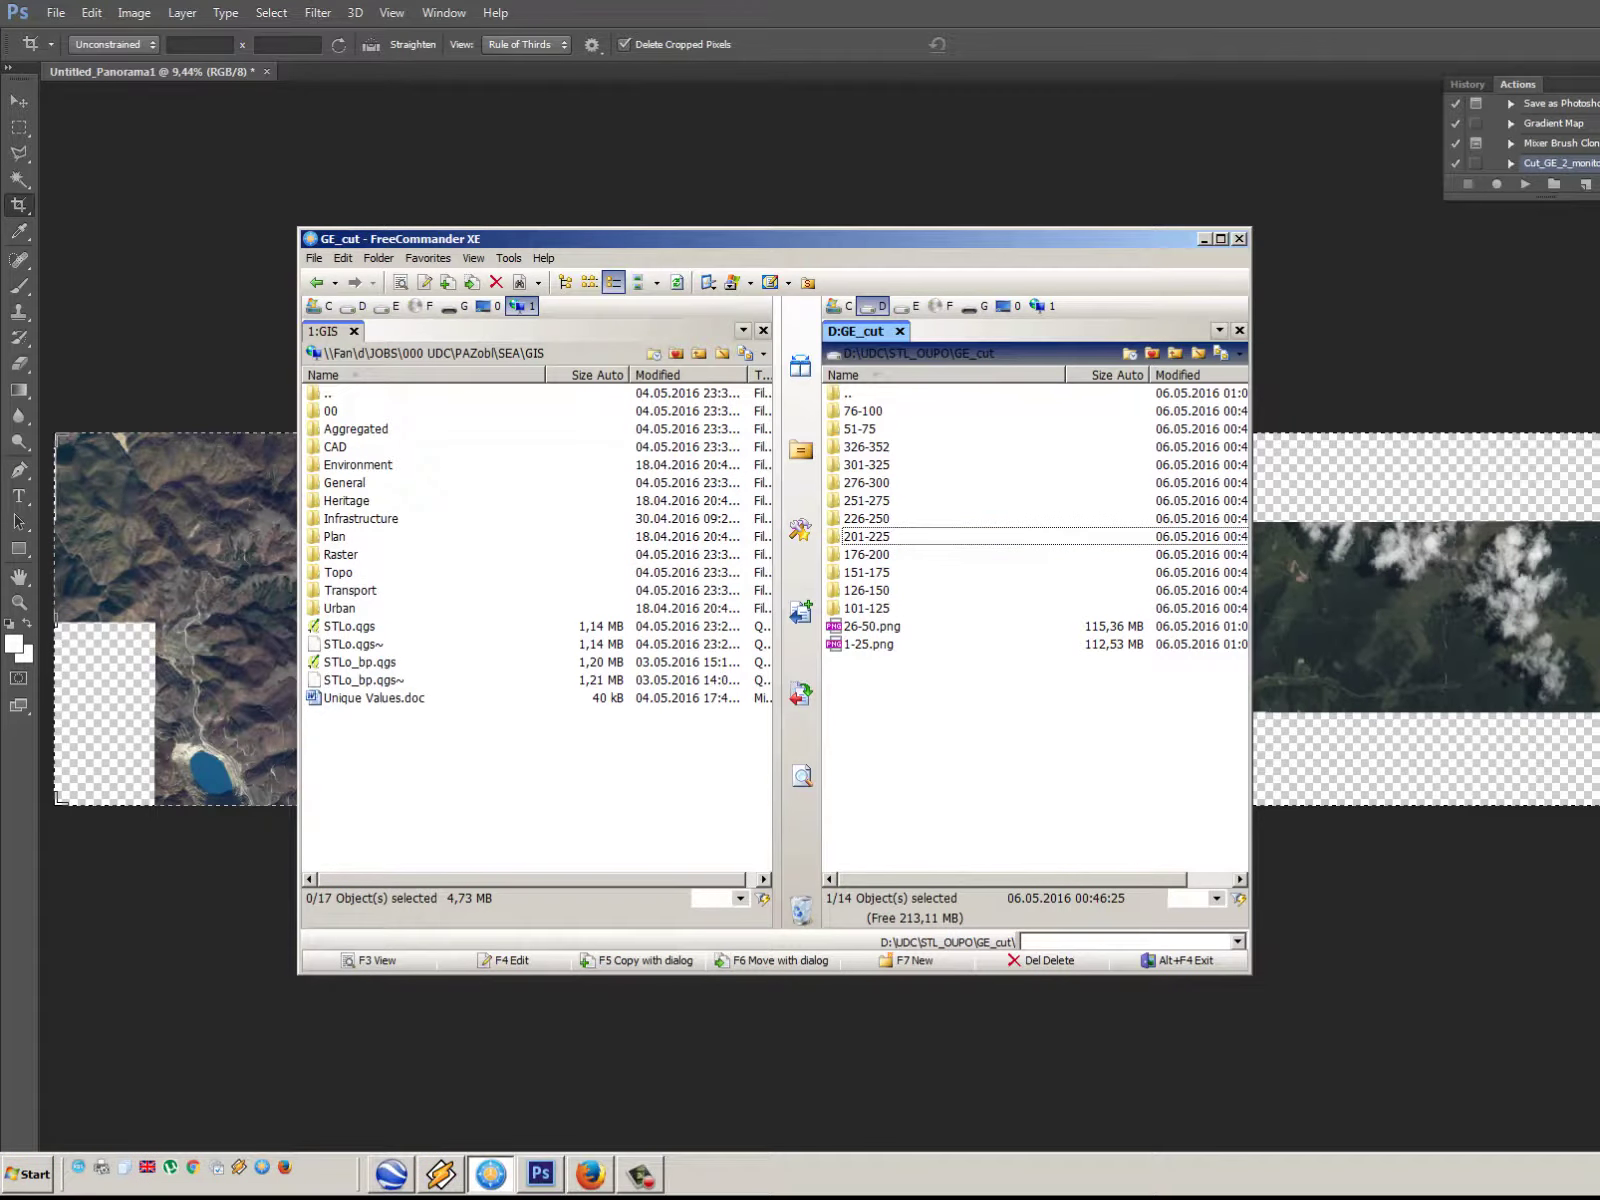
key(super+d)
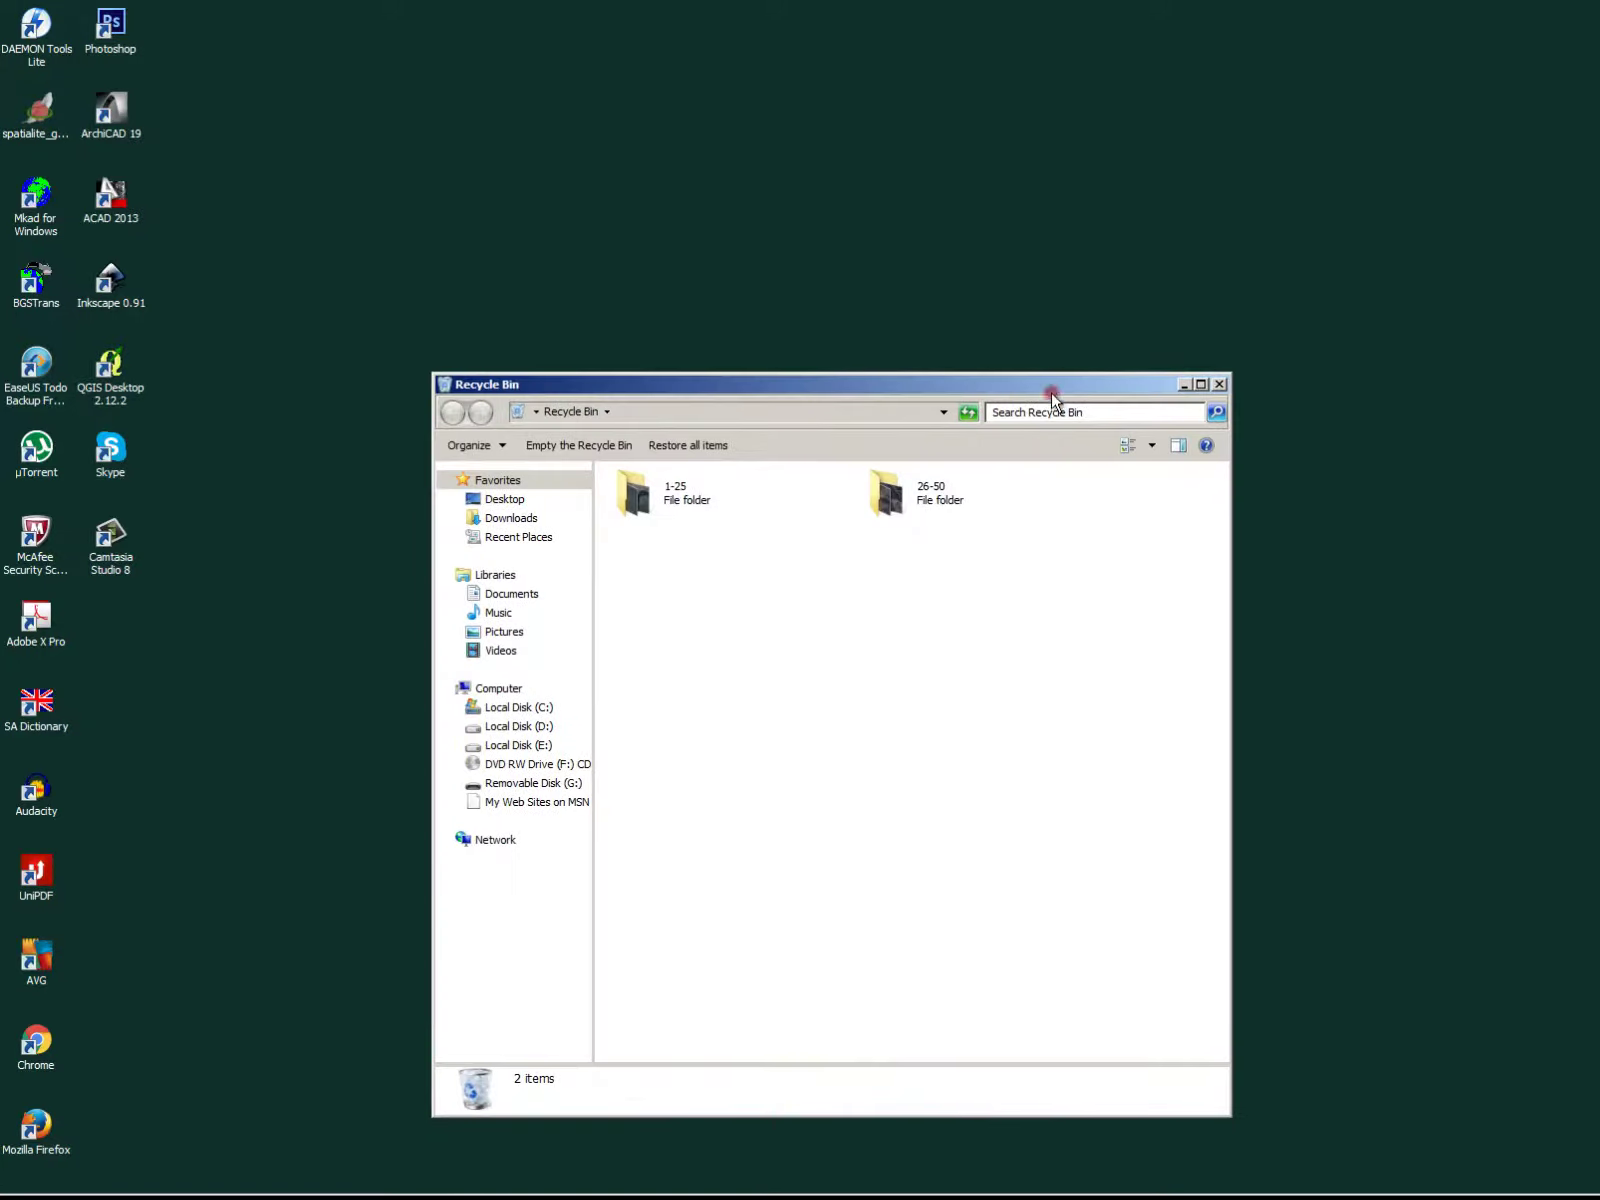
Permanently delete folders 1-25 and 26-50 from the Recycle Bin, then switch back to Photoshop.
drag(693, 458, 1114, 600)
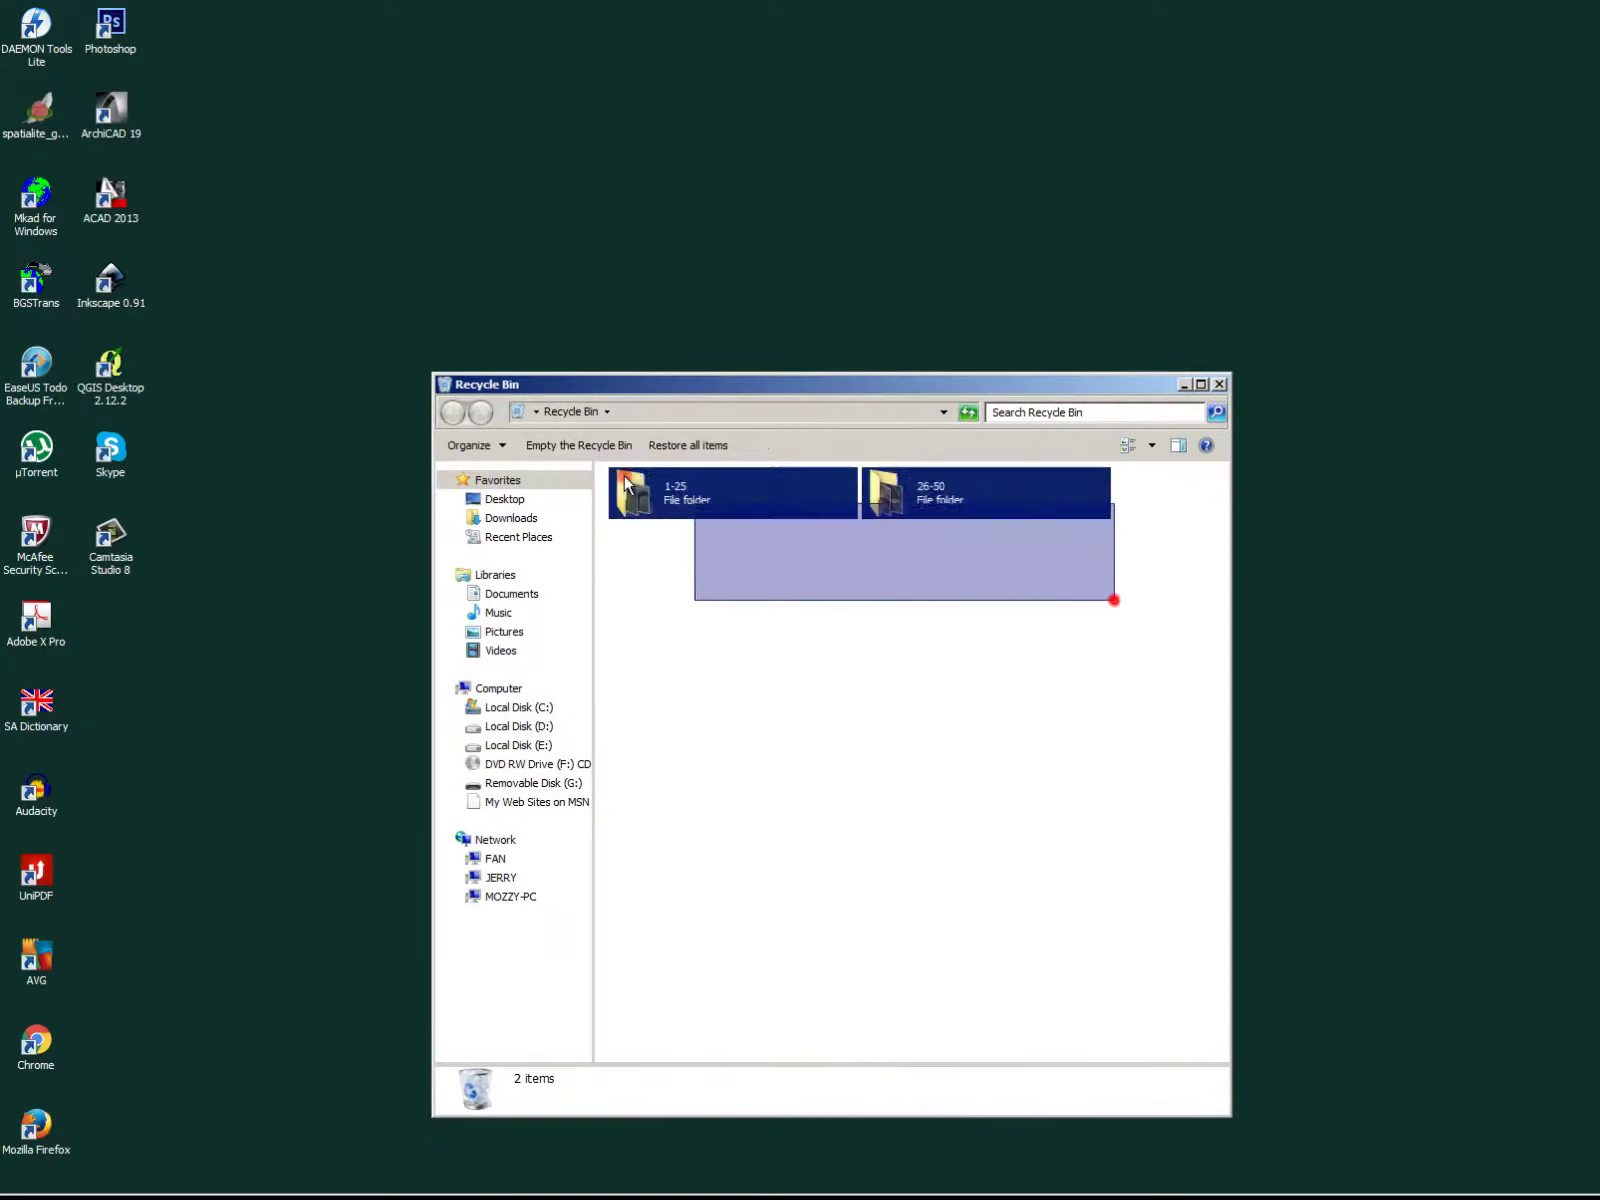
key(Delete)
key(Return)
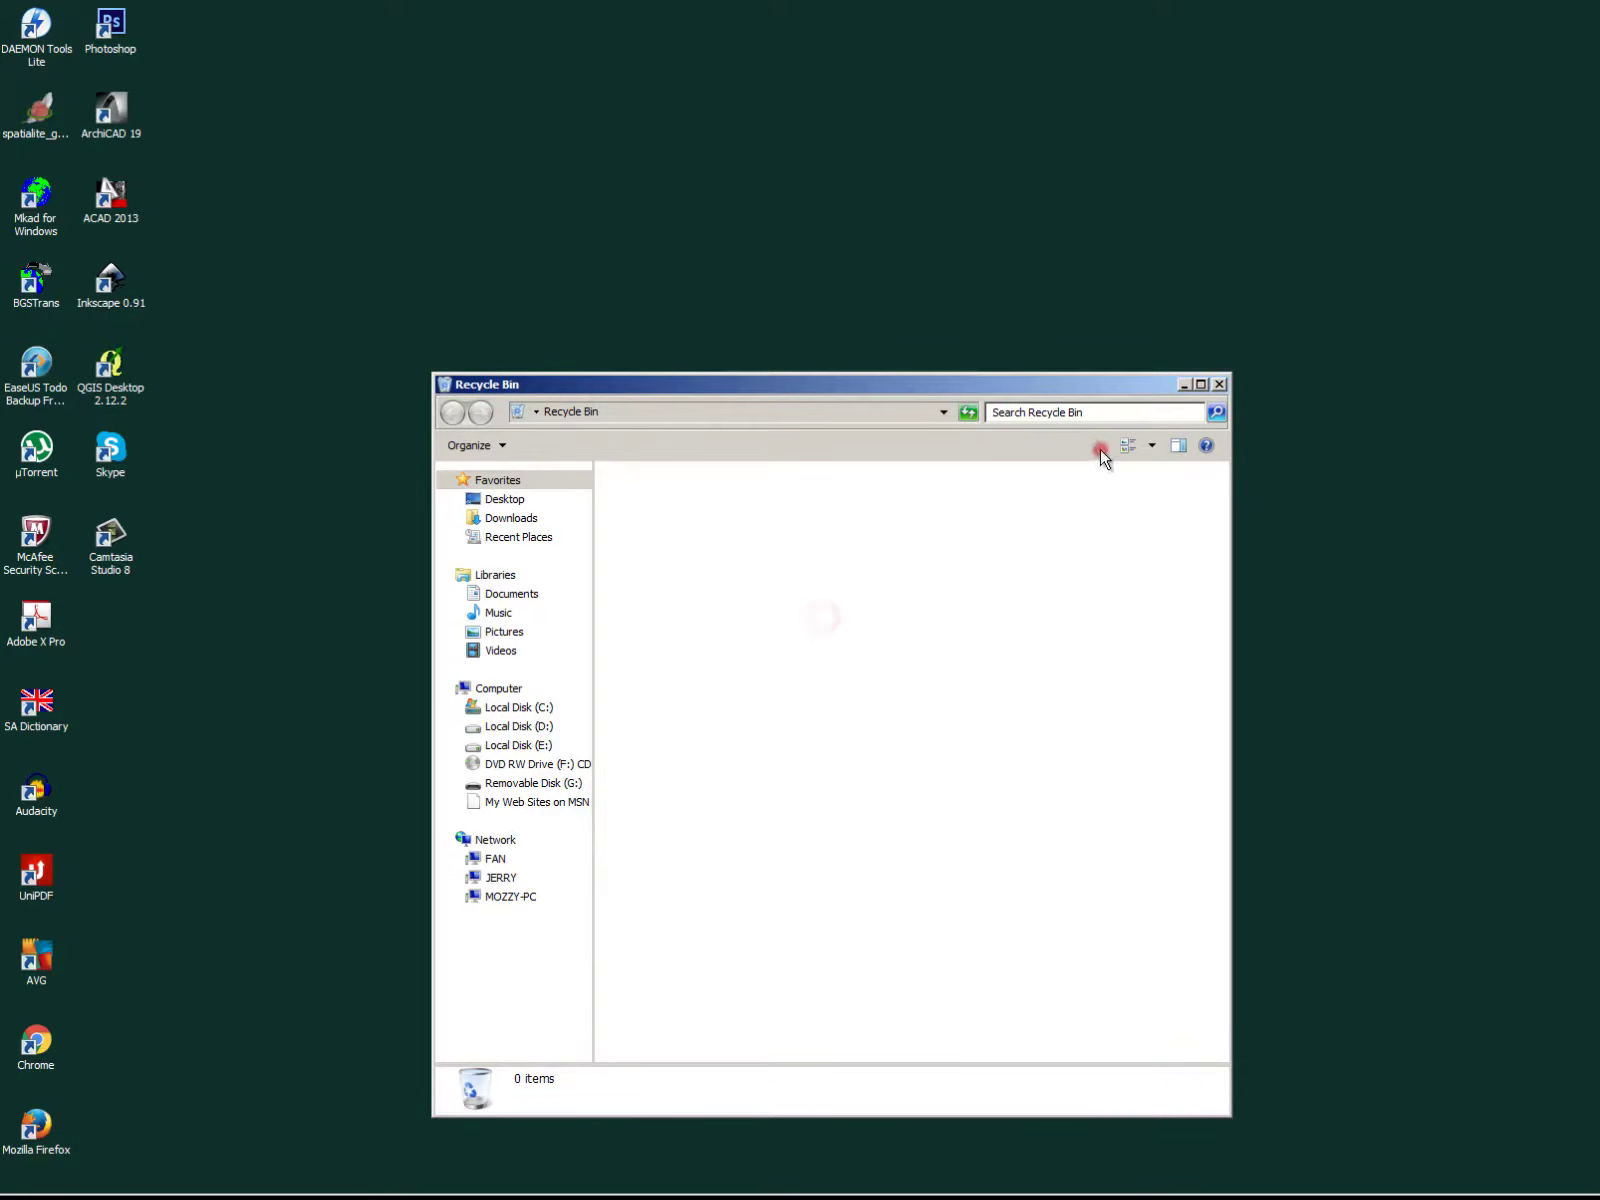
click(1217, 390)
mouse_move(592, 1172)
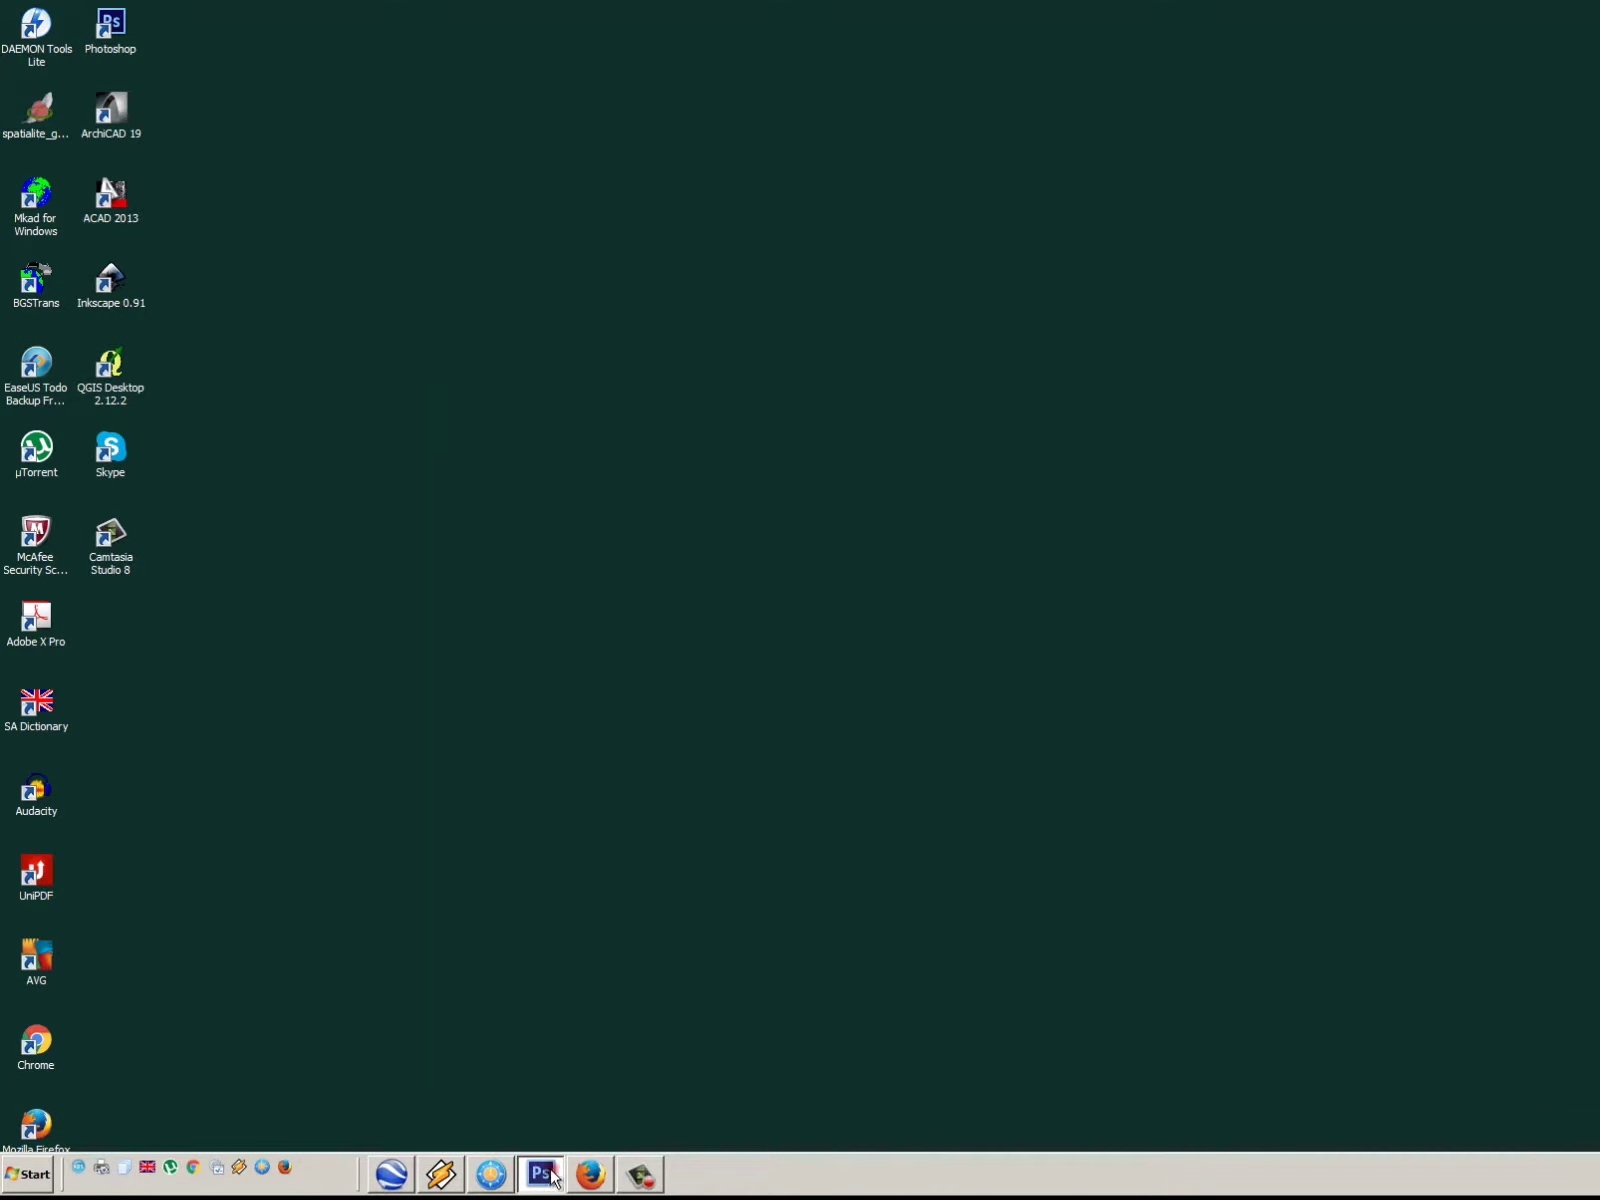
click(541, 1174)
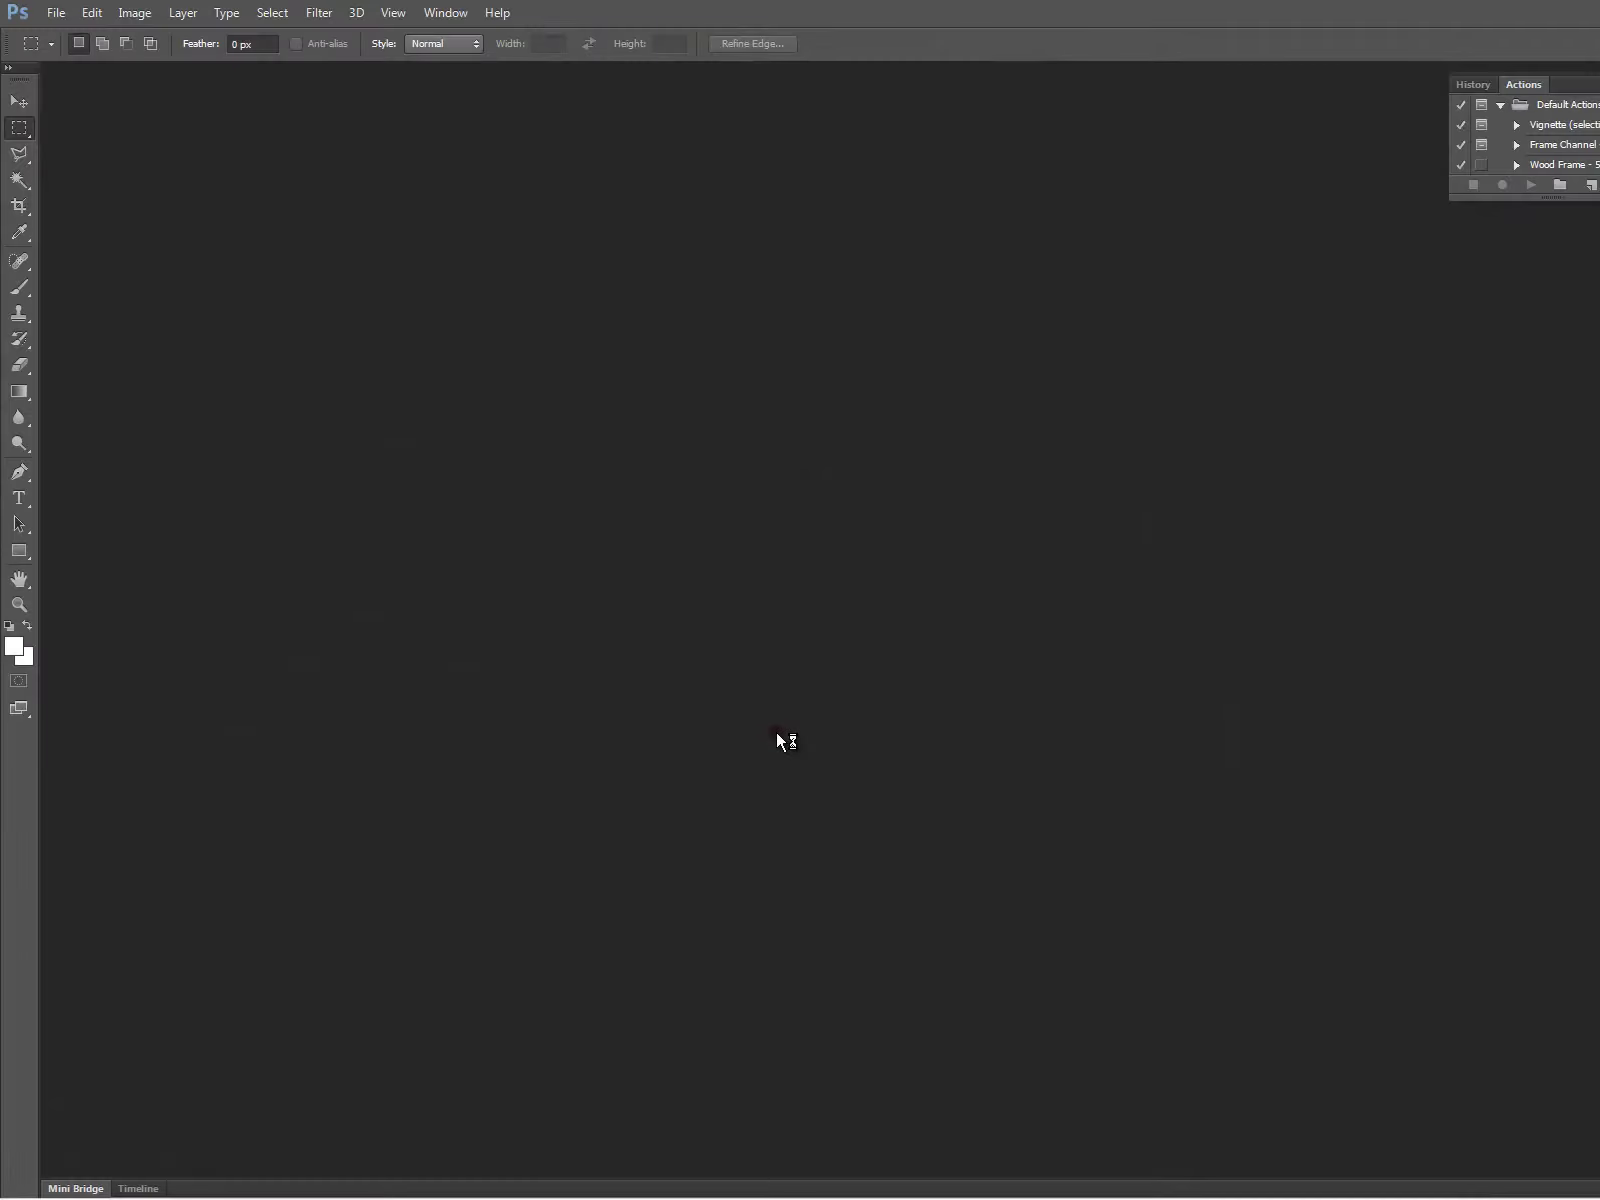
Open 1-25.png through 114-125.png from GE_cut together using Ctrl+O.
key(ctrl+o)
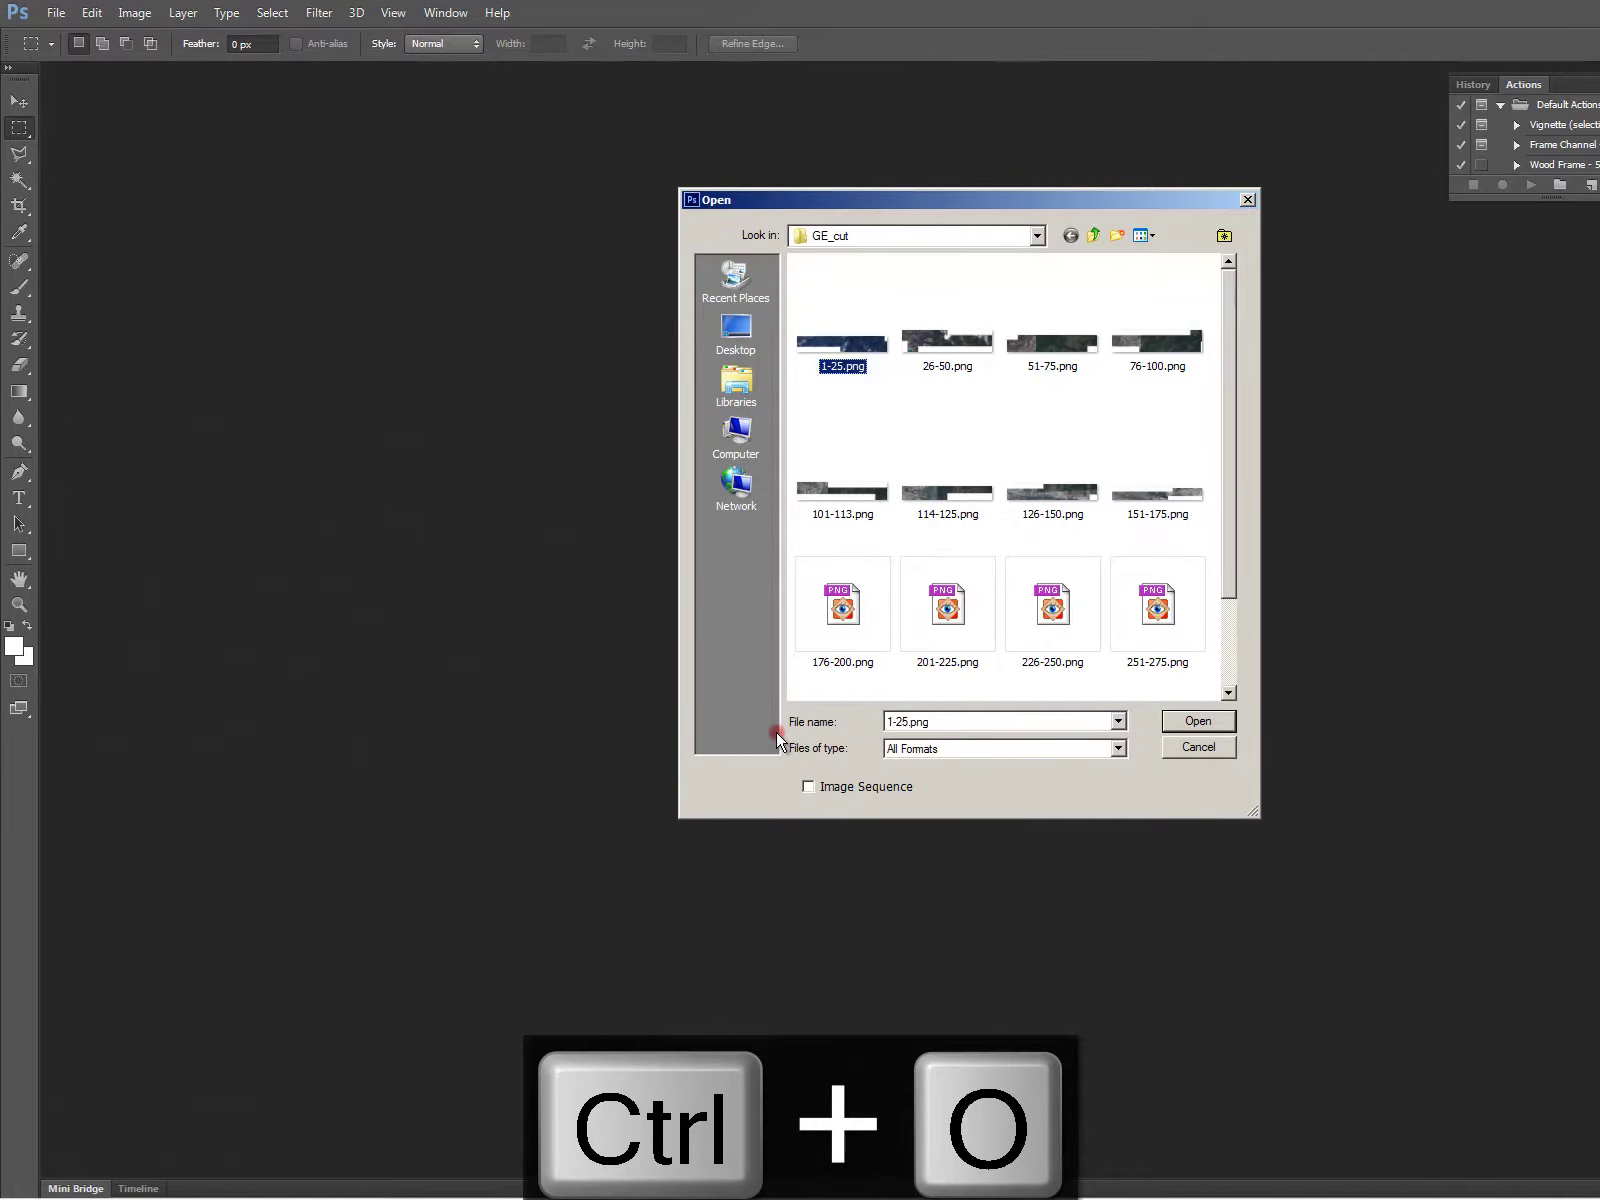
key(shift+Right)
key(shift+Right)
key(shift+Right)
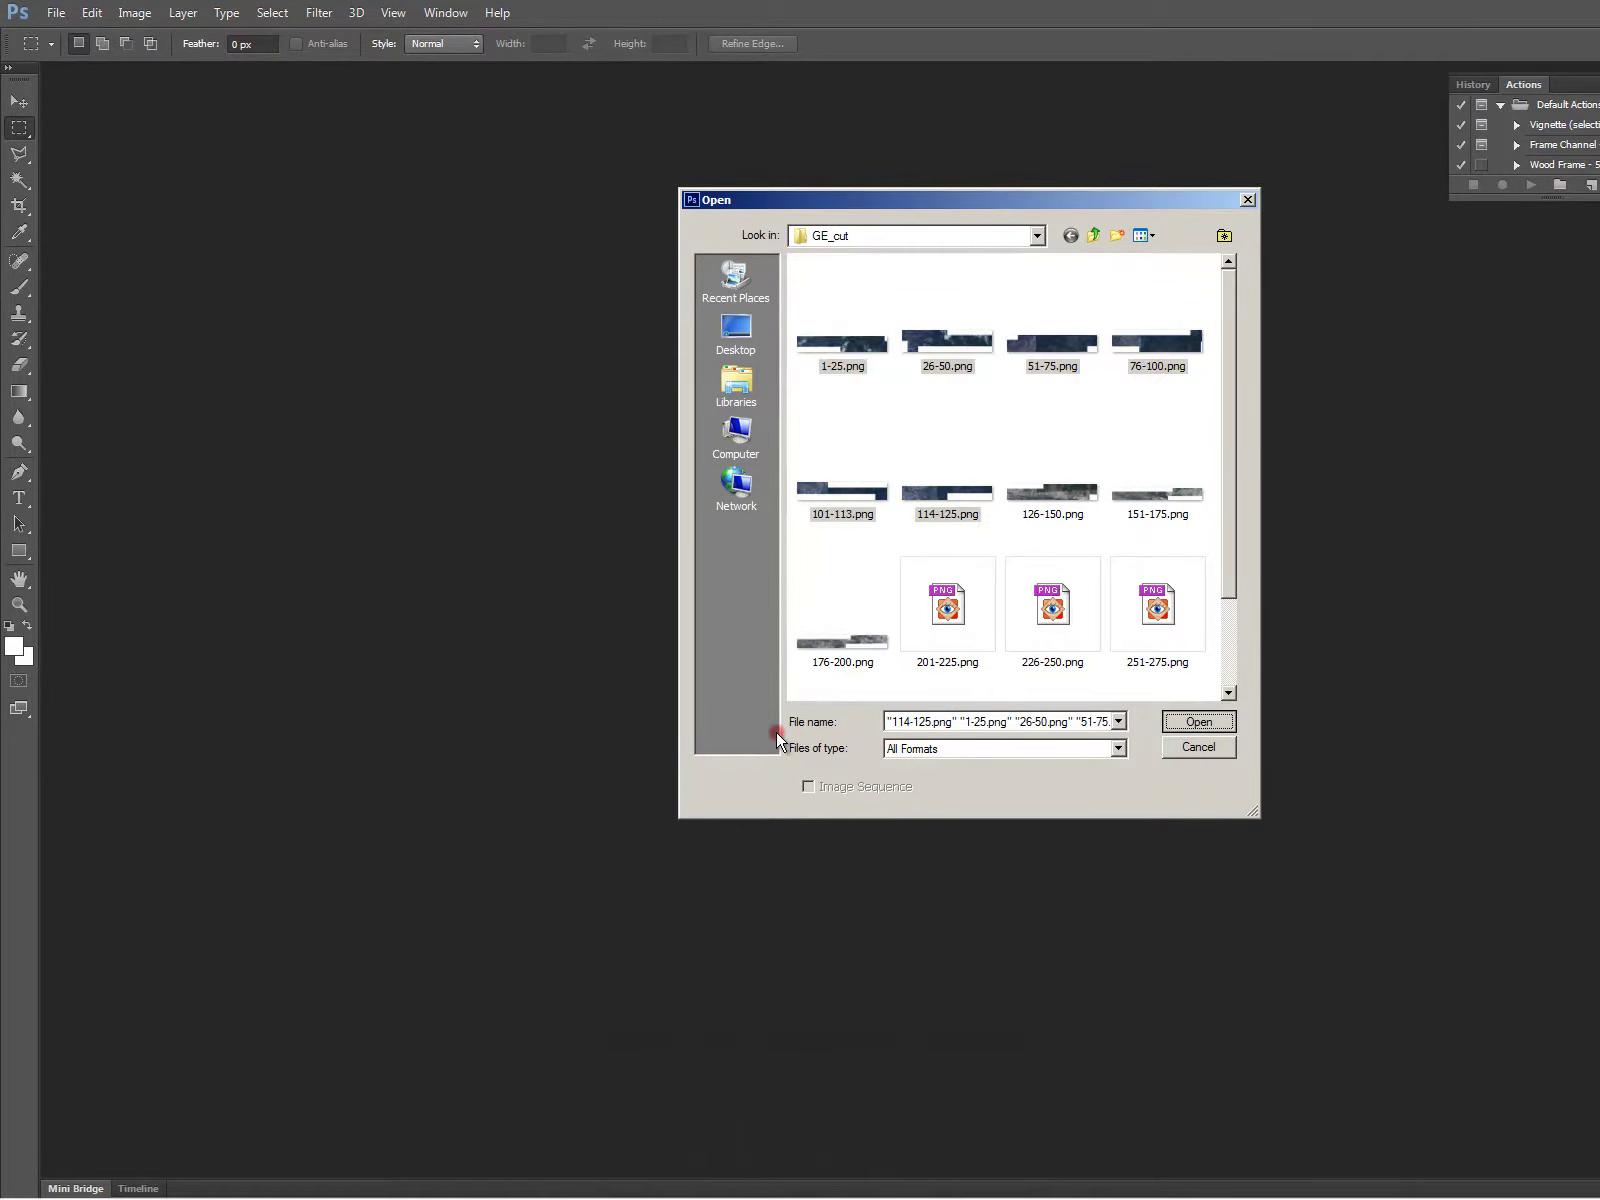
key(Return)
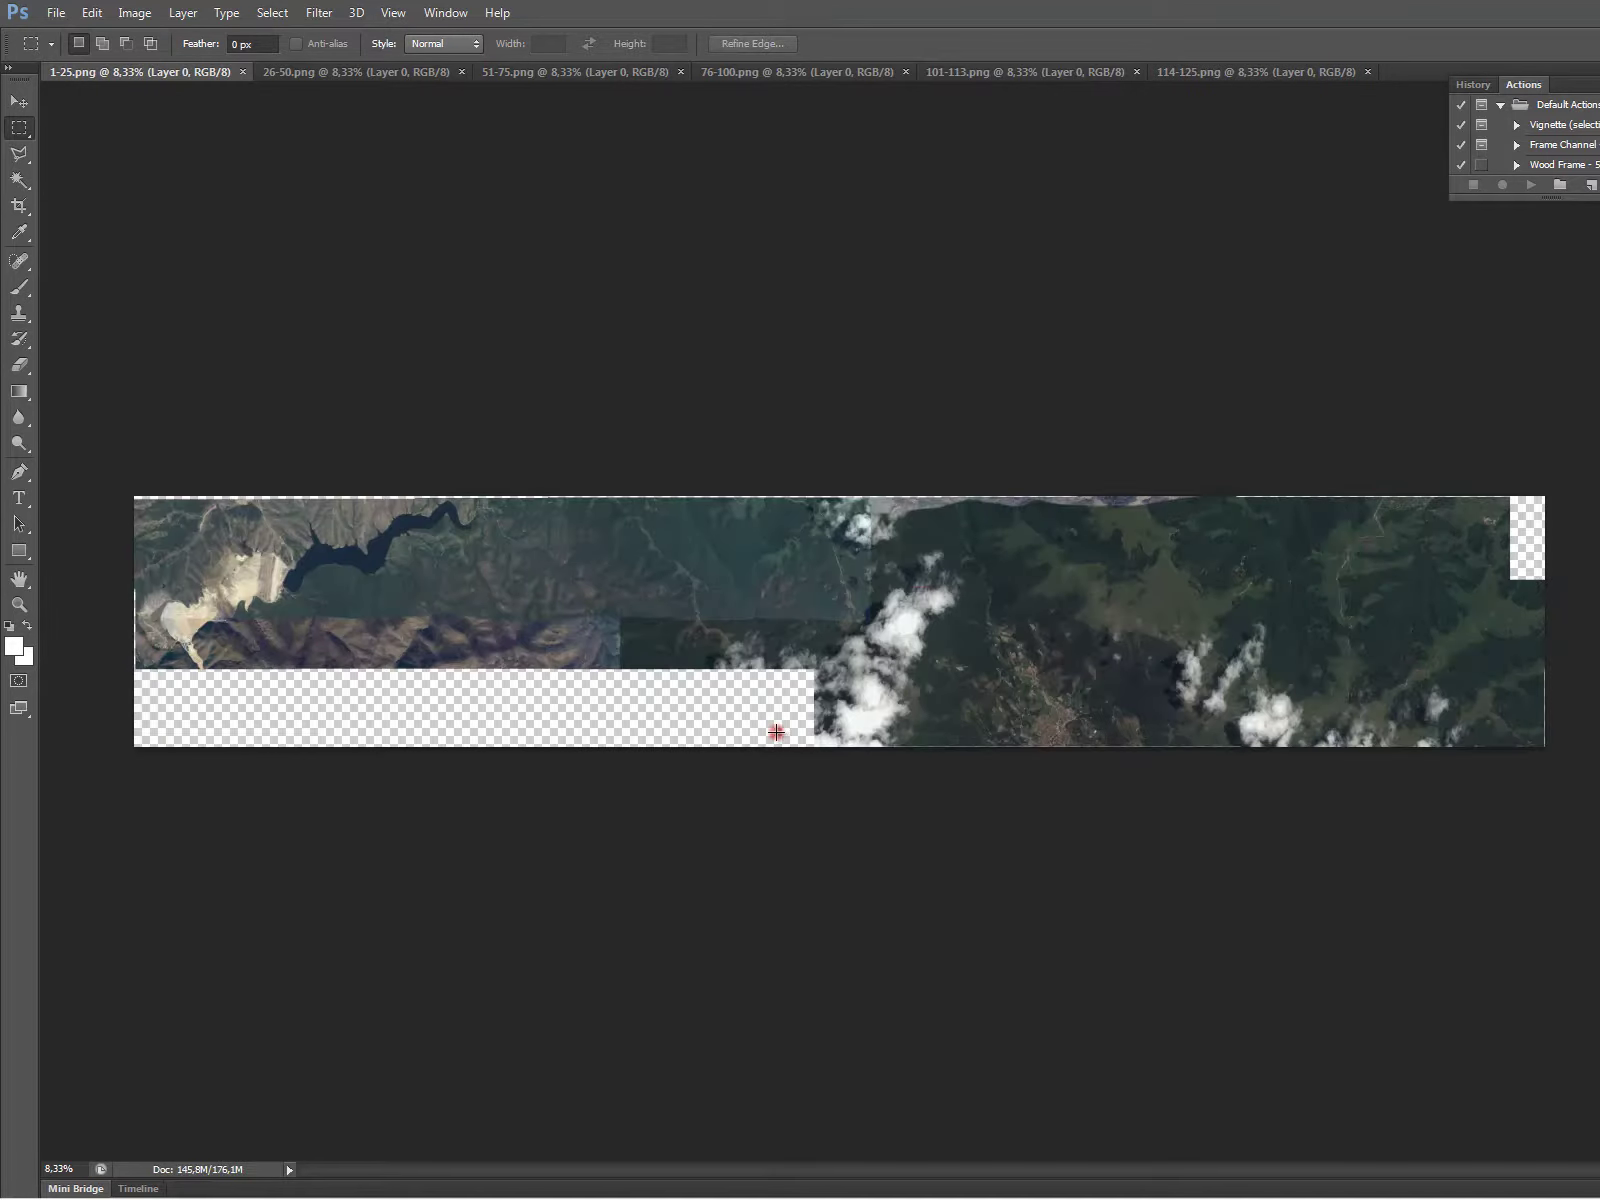
Crop-extend the 1-25.png canvas far downward into transparent space, then bring up 26-50.png.
key(c)
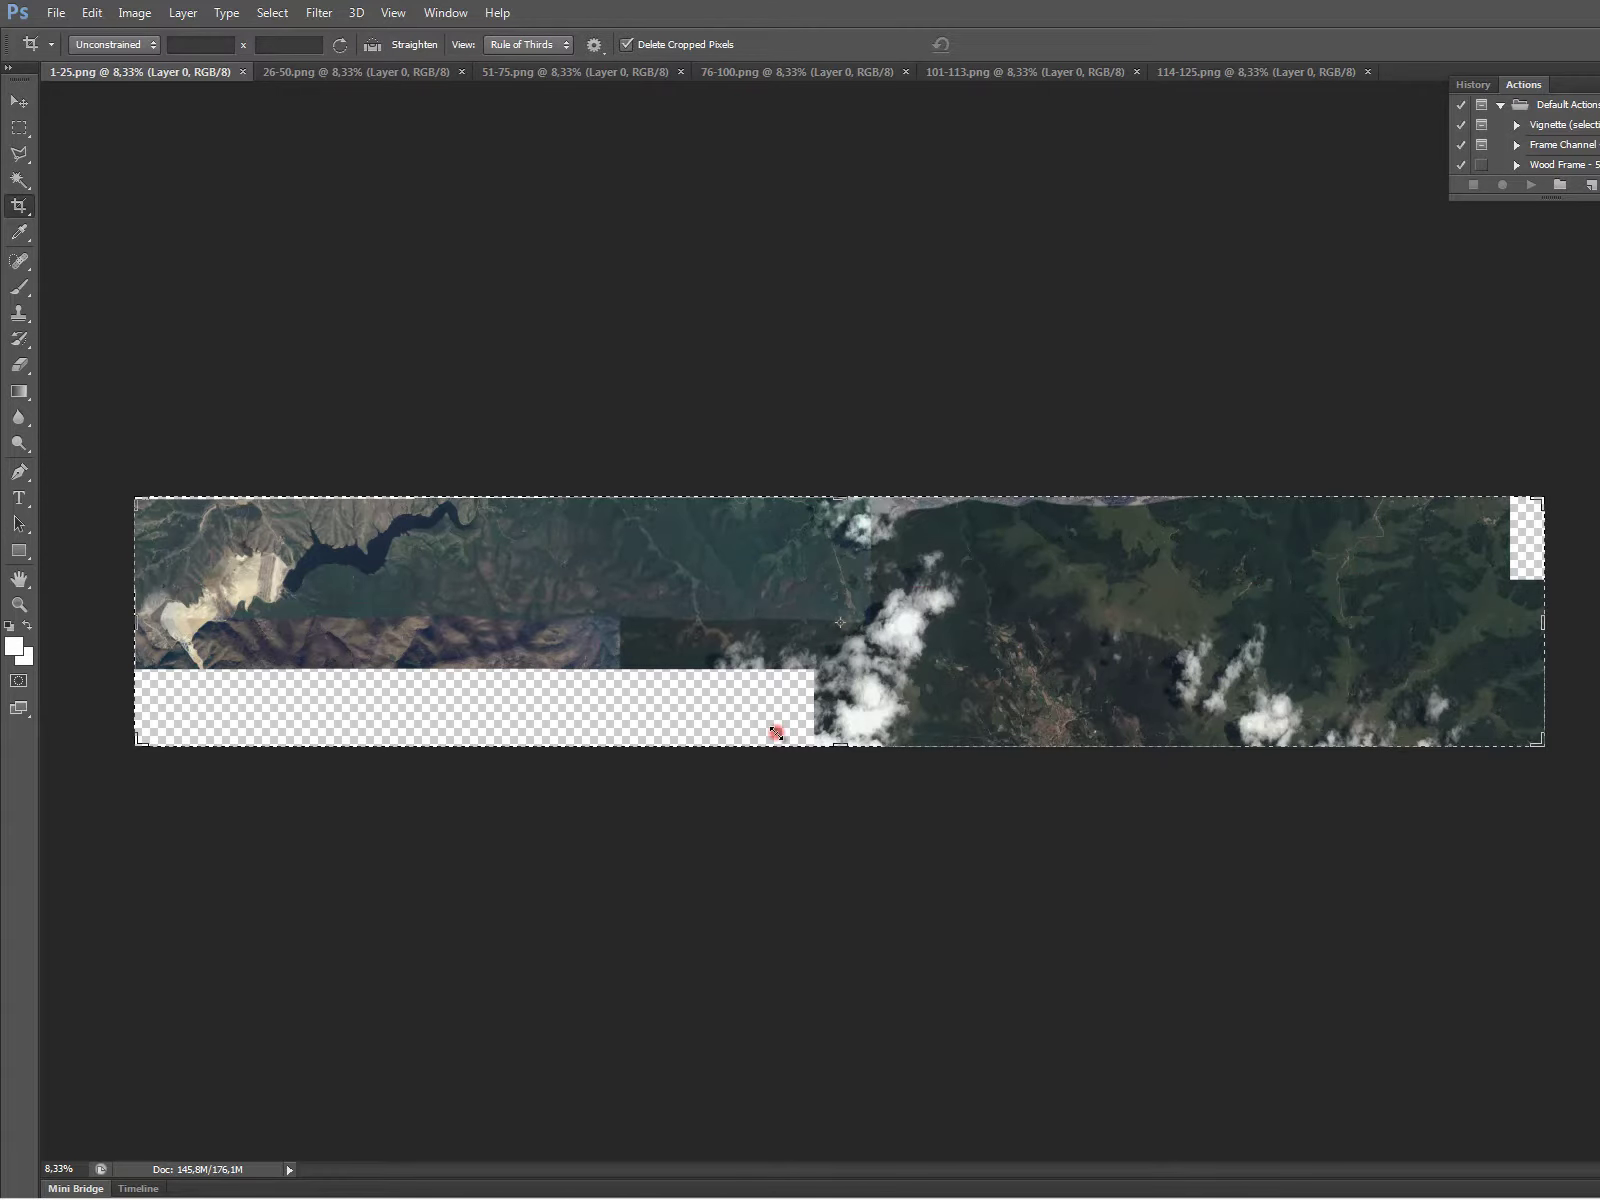
click(776, 733)
drag(776, 733, 776, 733)
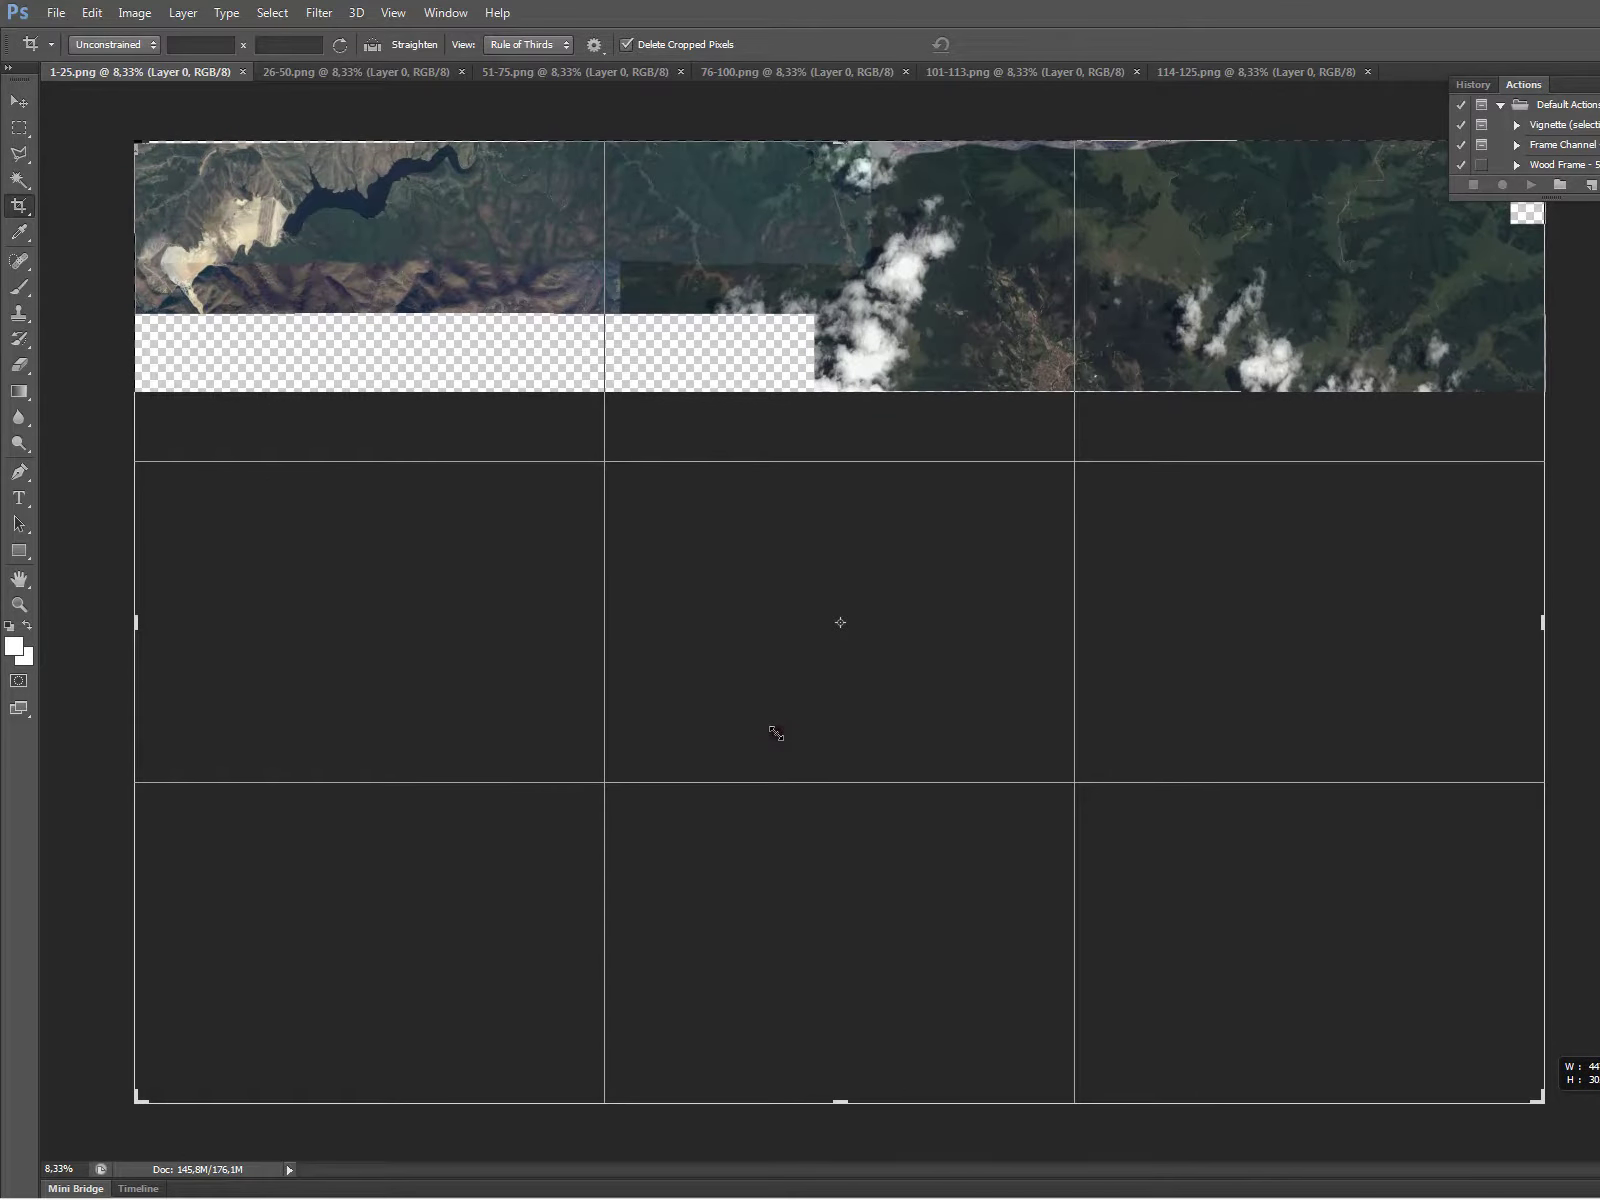
click(776, 733)
key(Return)
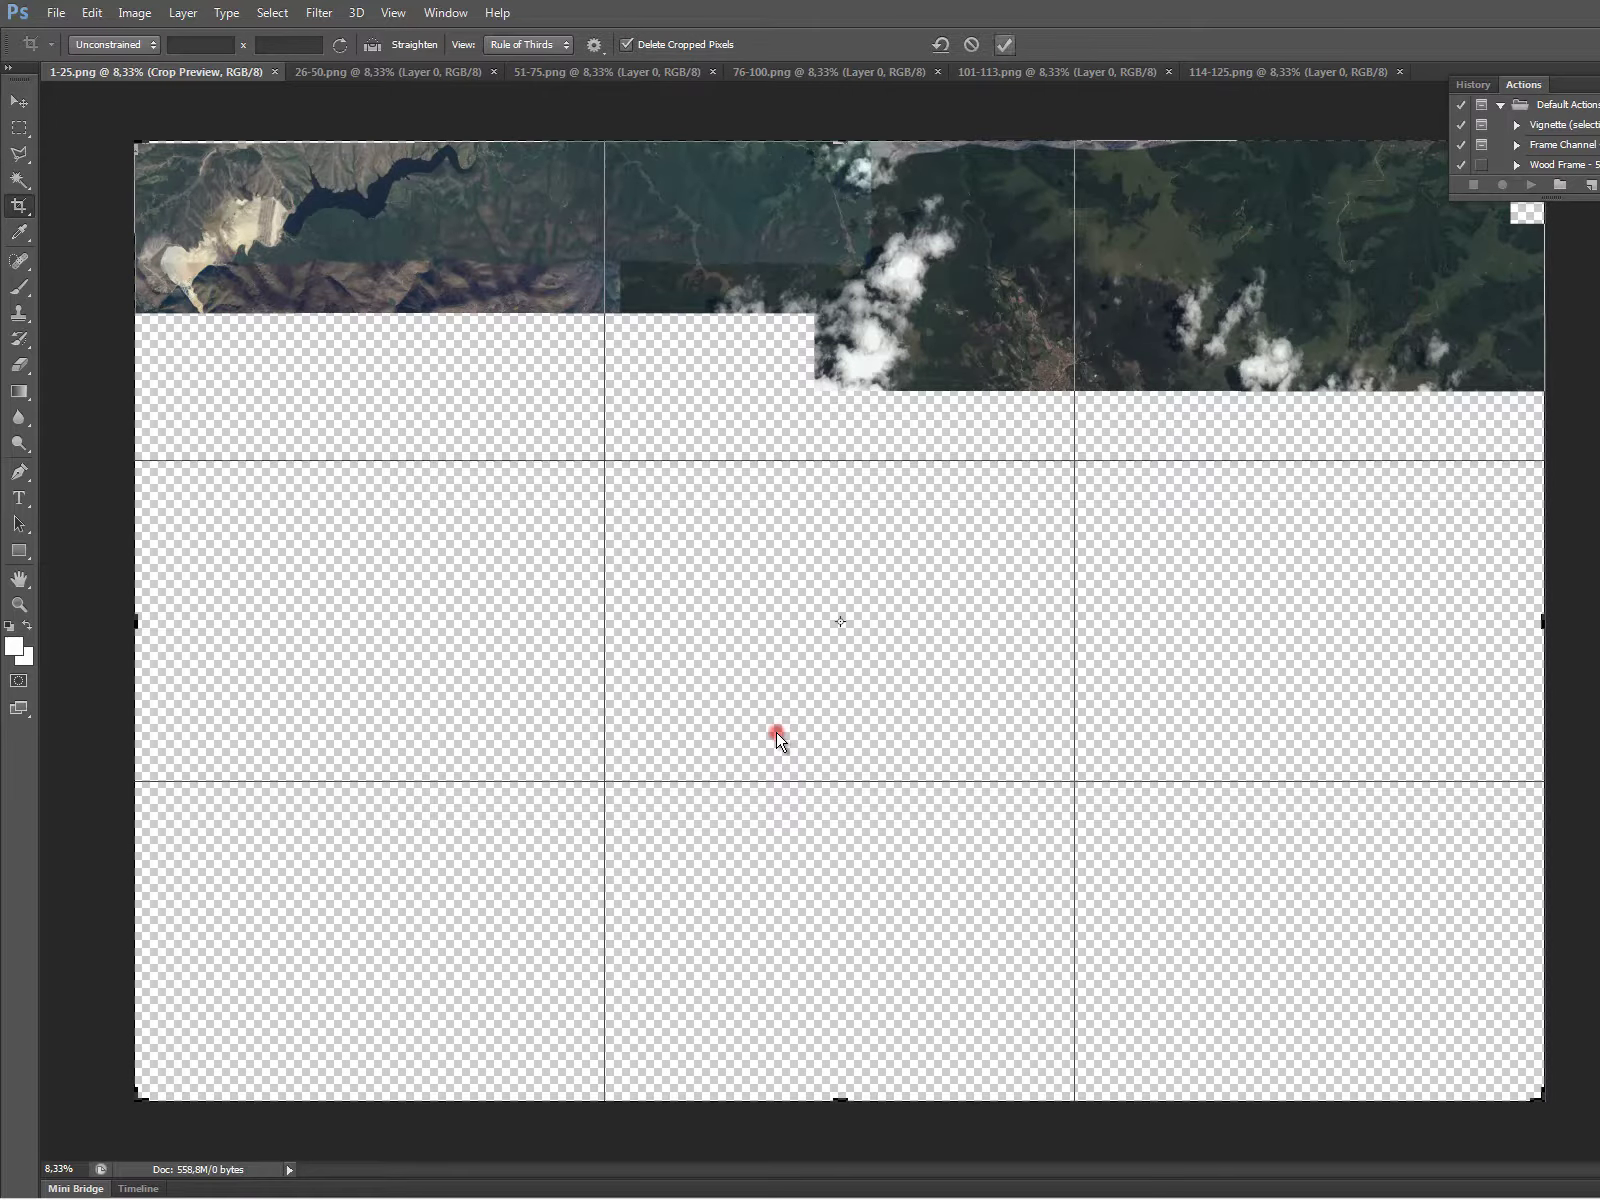
key(ctrl+Tab)
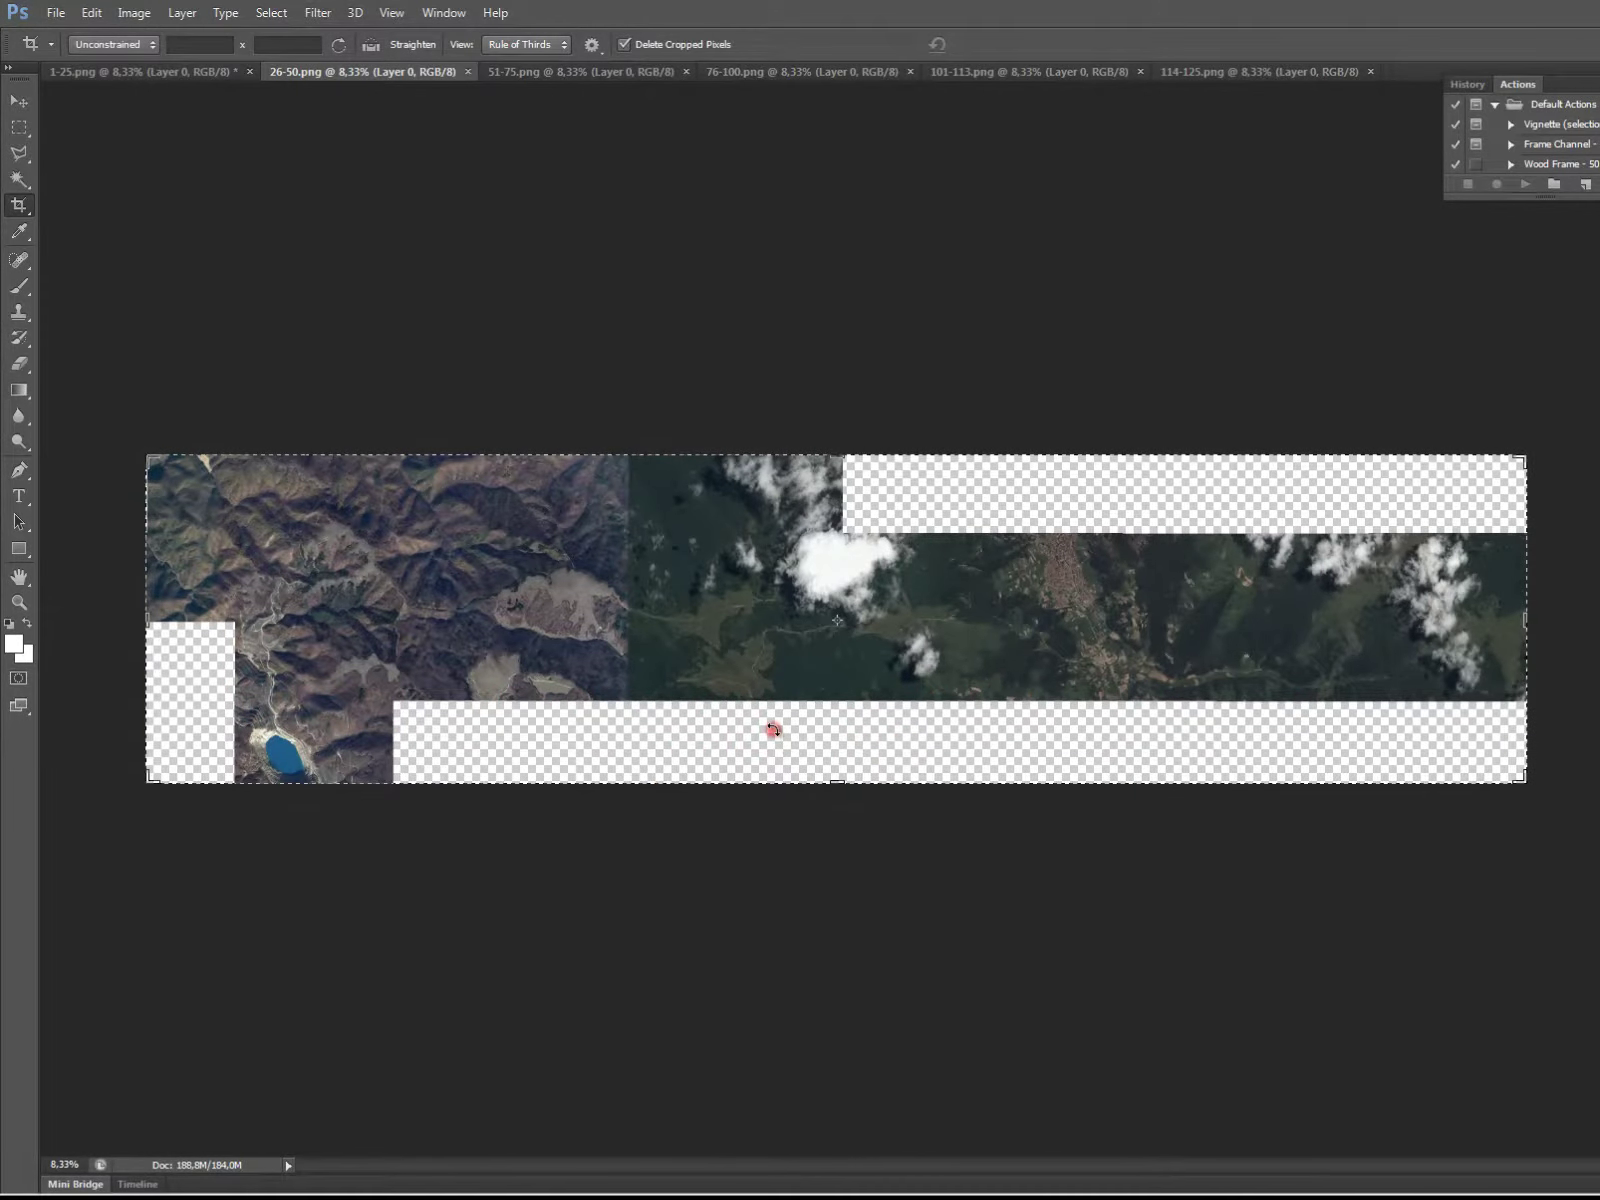
Drag the 26-50.png strip into 1-25.png as a new layer and roughly position it.
key(v)
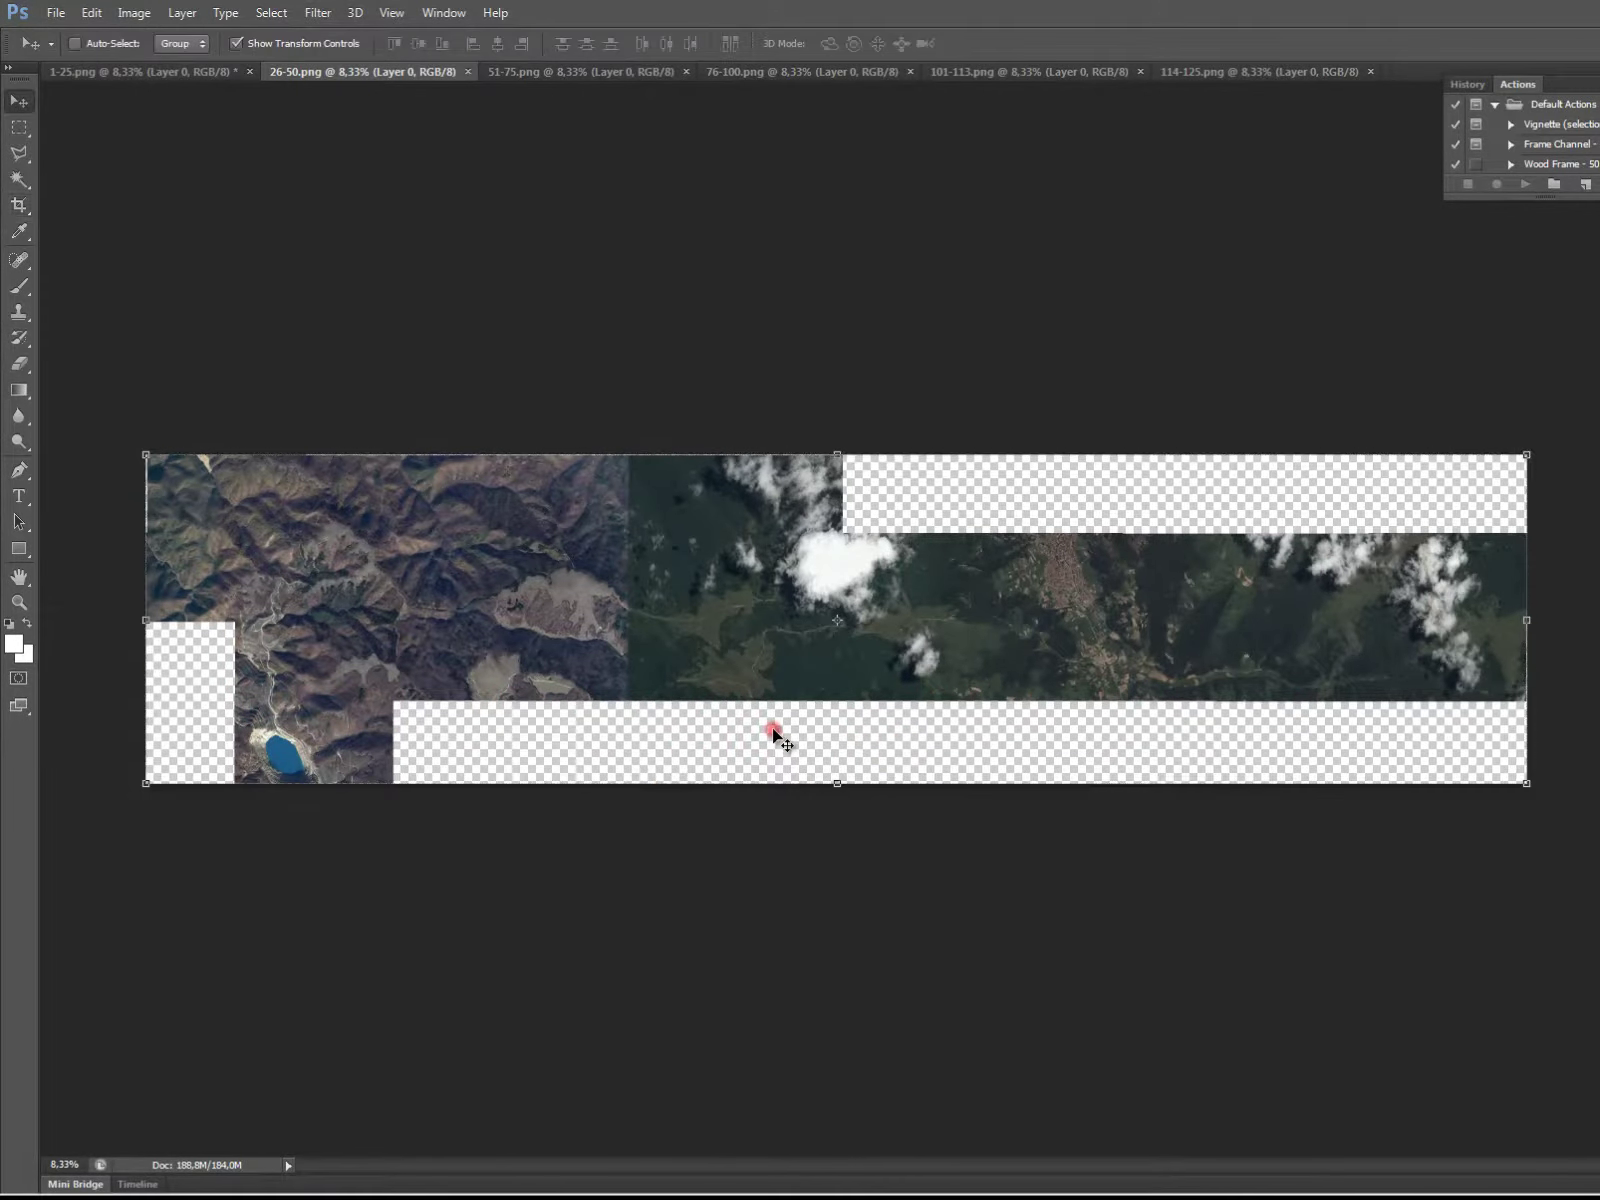
drag(773, 735, 410, 100)
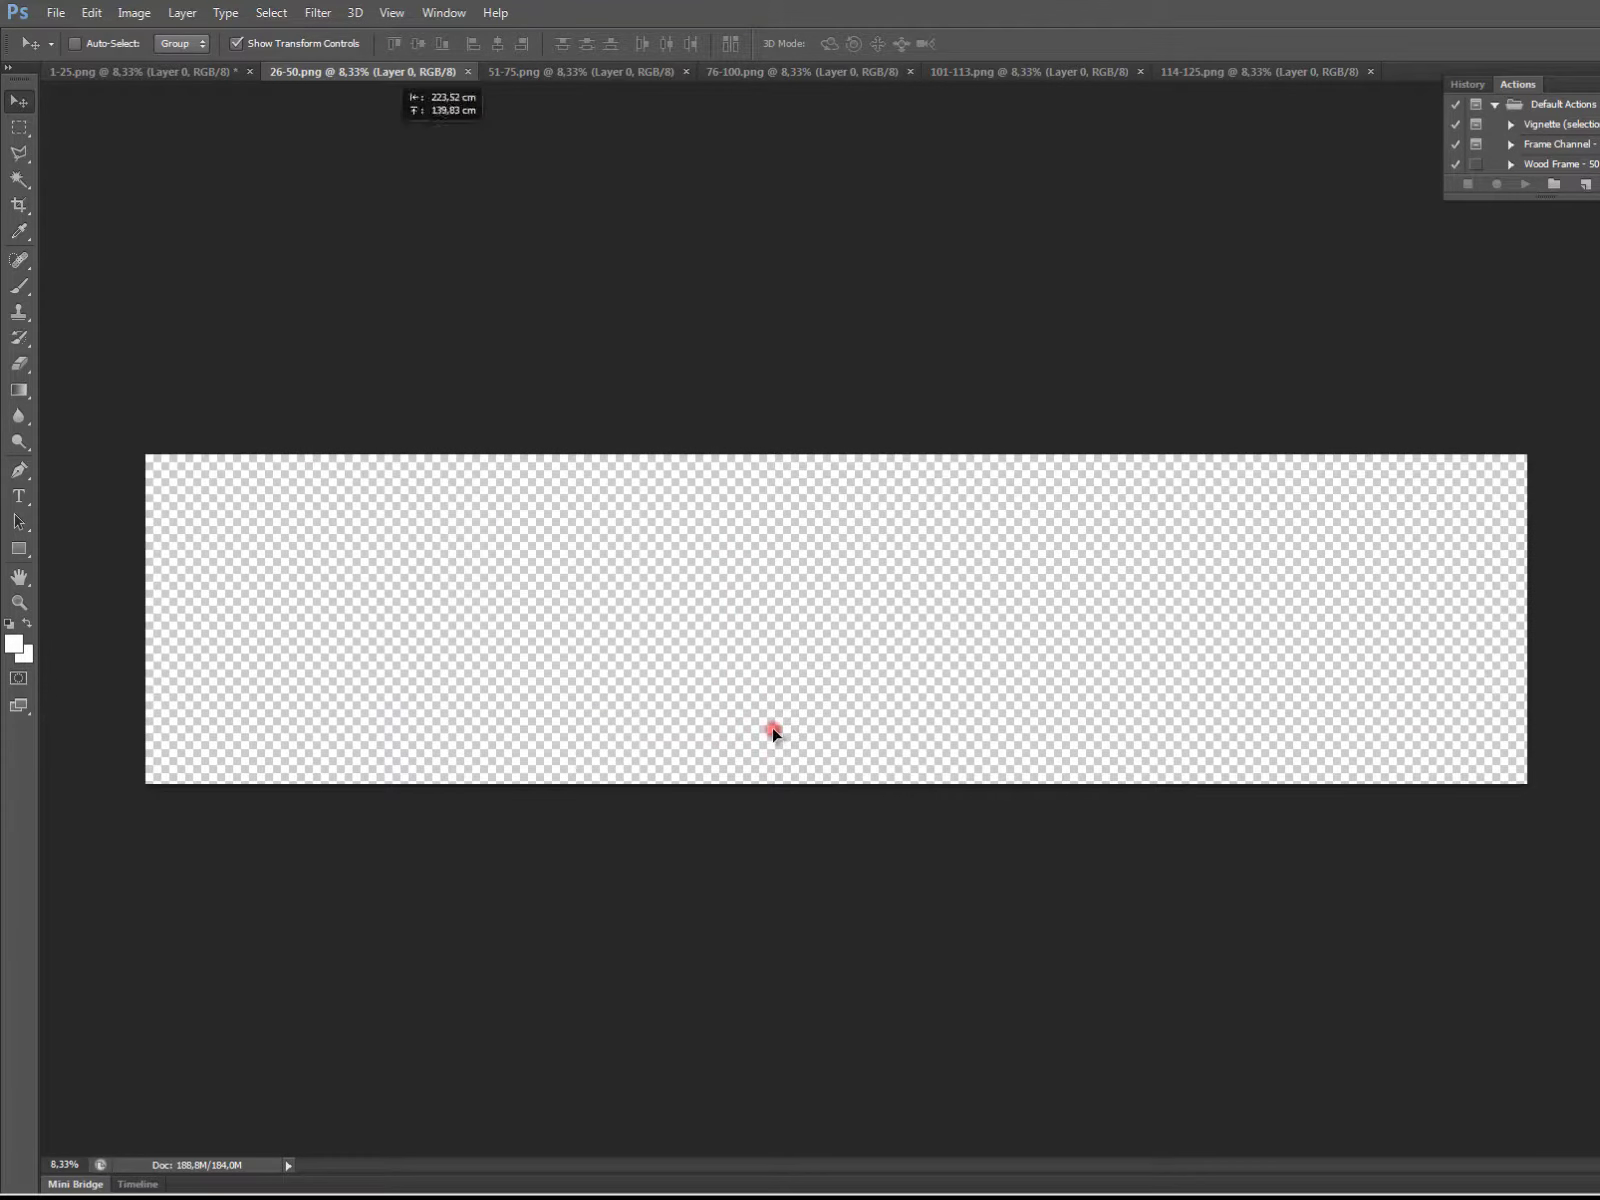
drag(773, 730, 775, 735)
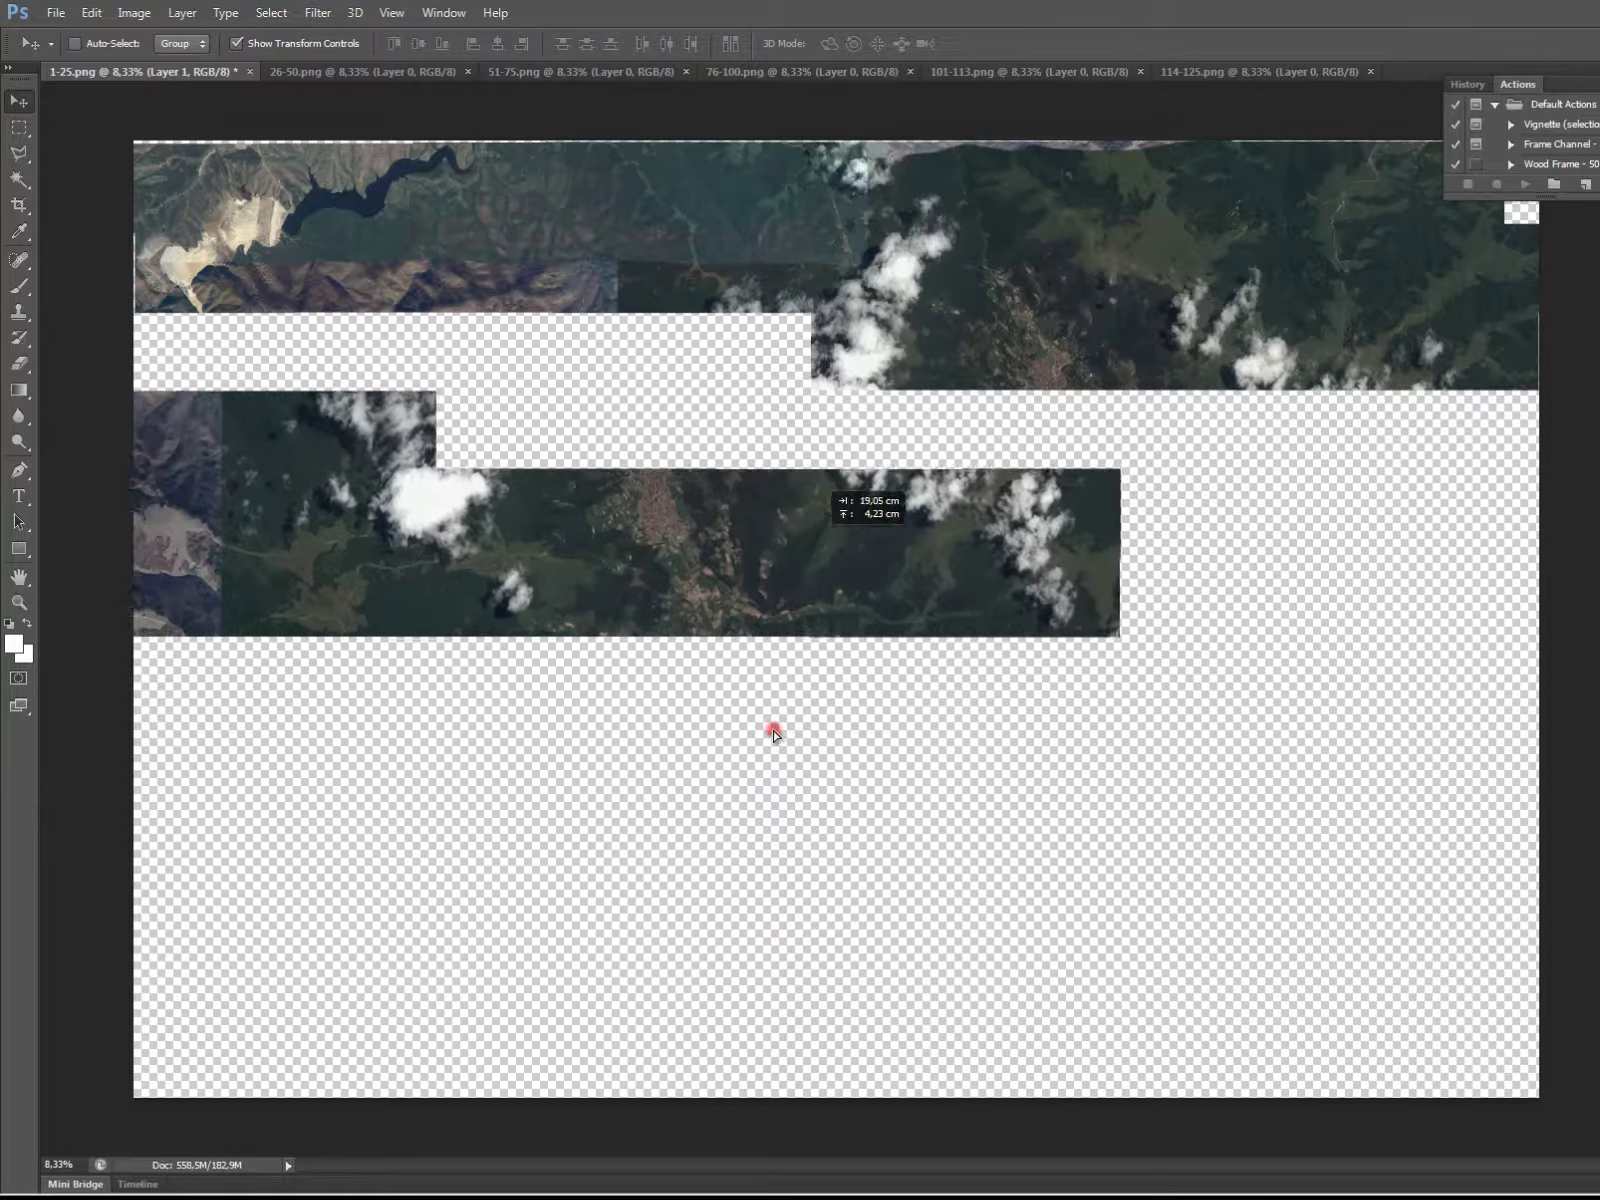
drag(772, 735, 1227, 638)
Zoom in and nudge Layer 1 by large and small steps to match the terrain.
scroll(773, 735, up, 2)
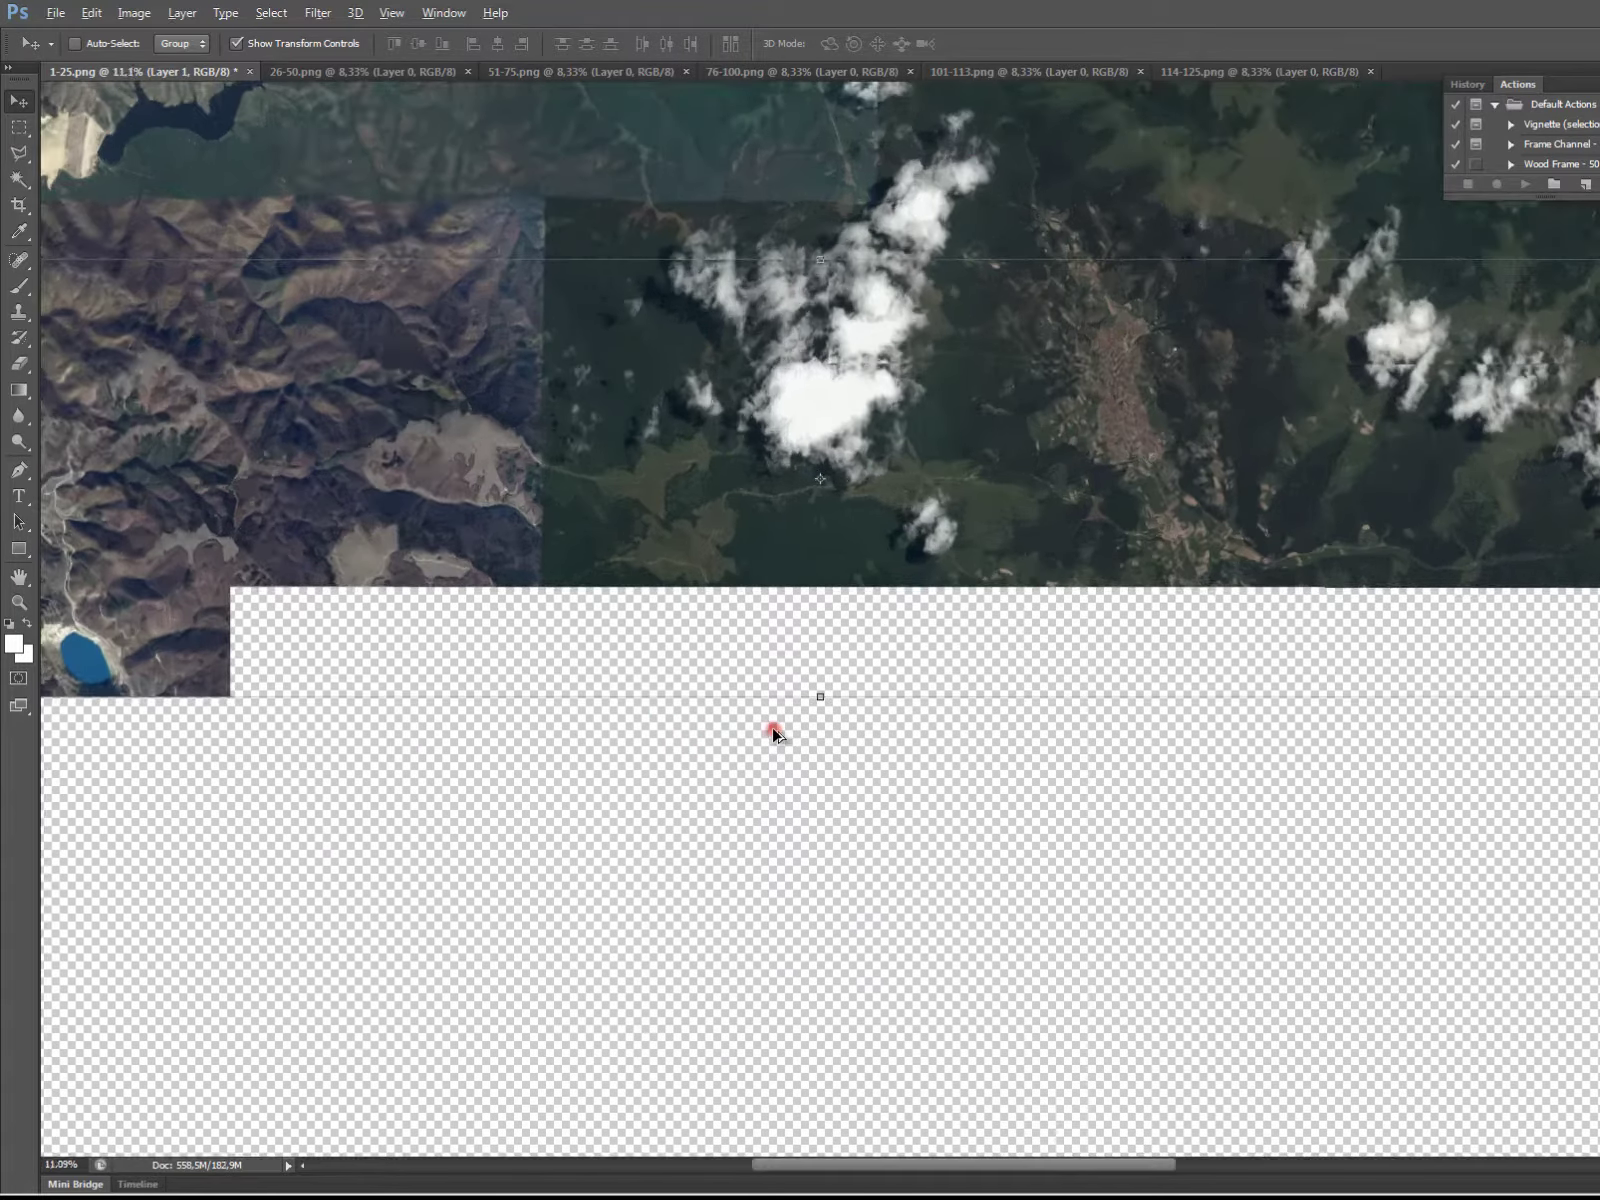
scroll(773, 735, up, 2)
scroll(773, 735, up, 2)
scroll(773, 735, up, 3)
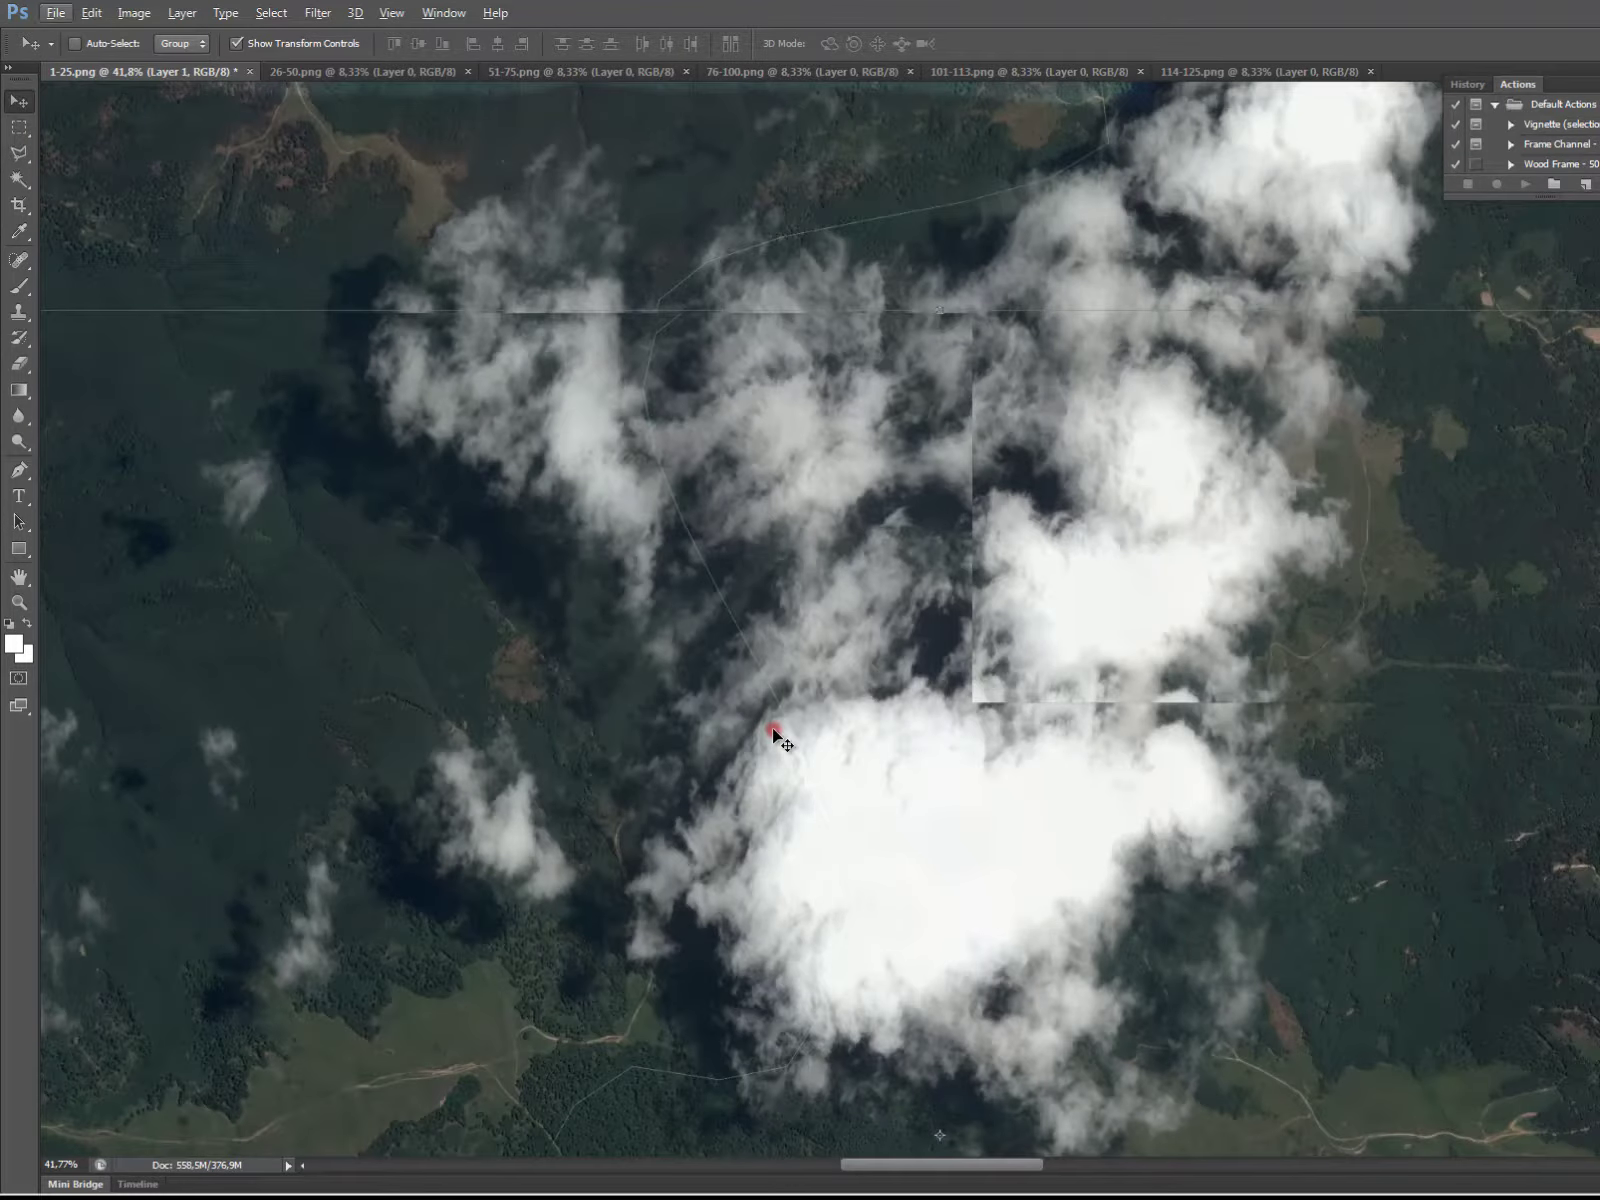
key(shift+Up)
key(shift+Up)
key(shift+Up)
key(shift+Right)
key(shift+Right)
key(shift+Left)
key(shift+Left)
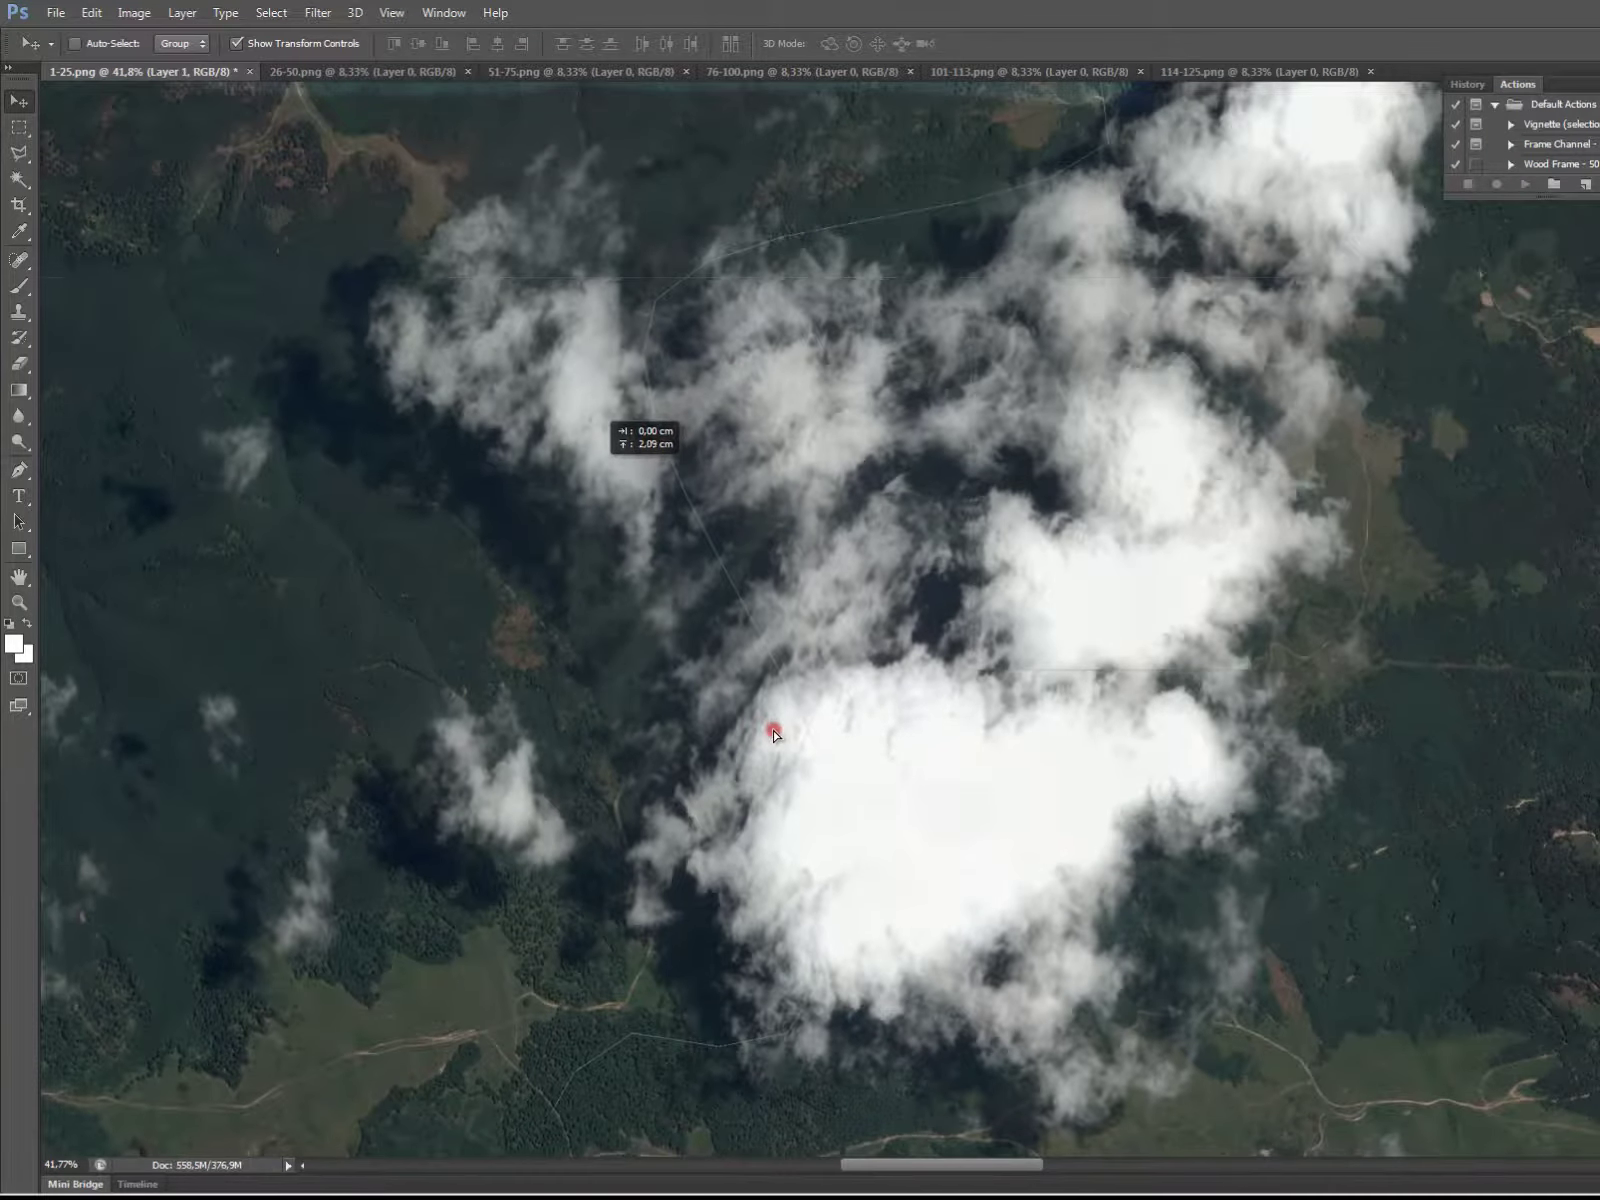
scroll(773, 735, up, 2)
scroll(773, 735, up, 2)
scroll(773, 735, up, 2)
scroll(773, 735, up, 1)
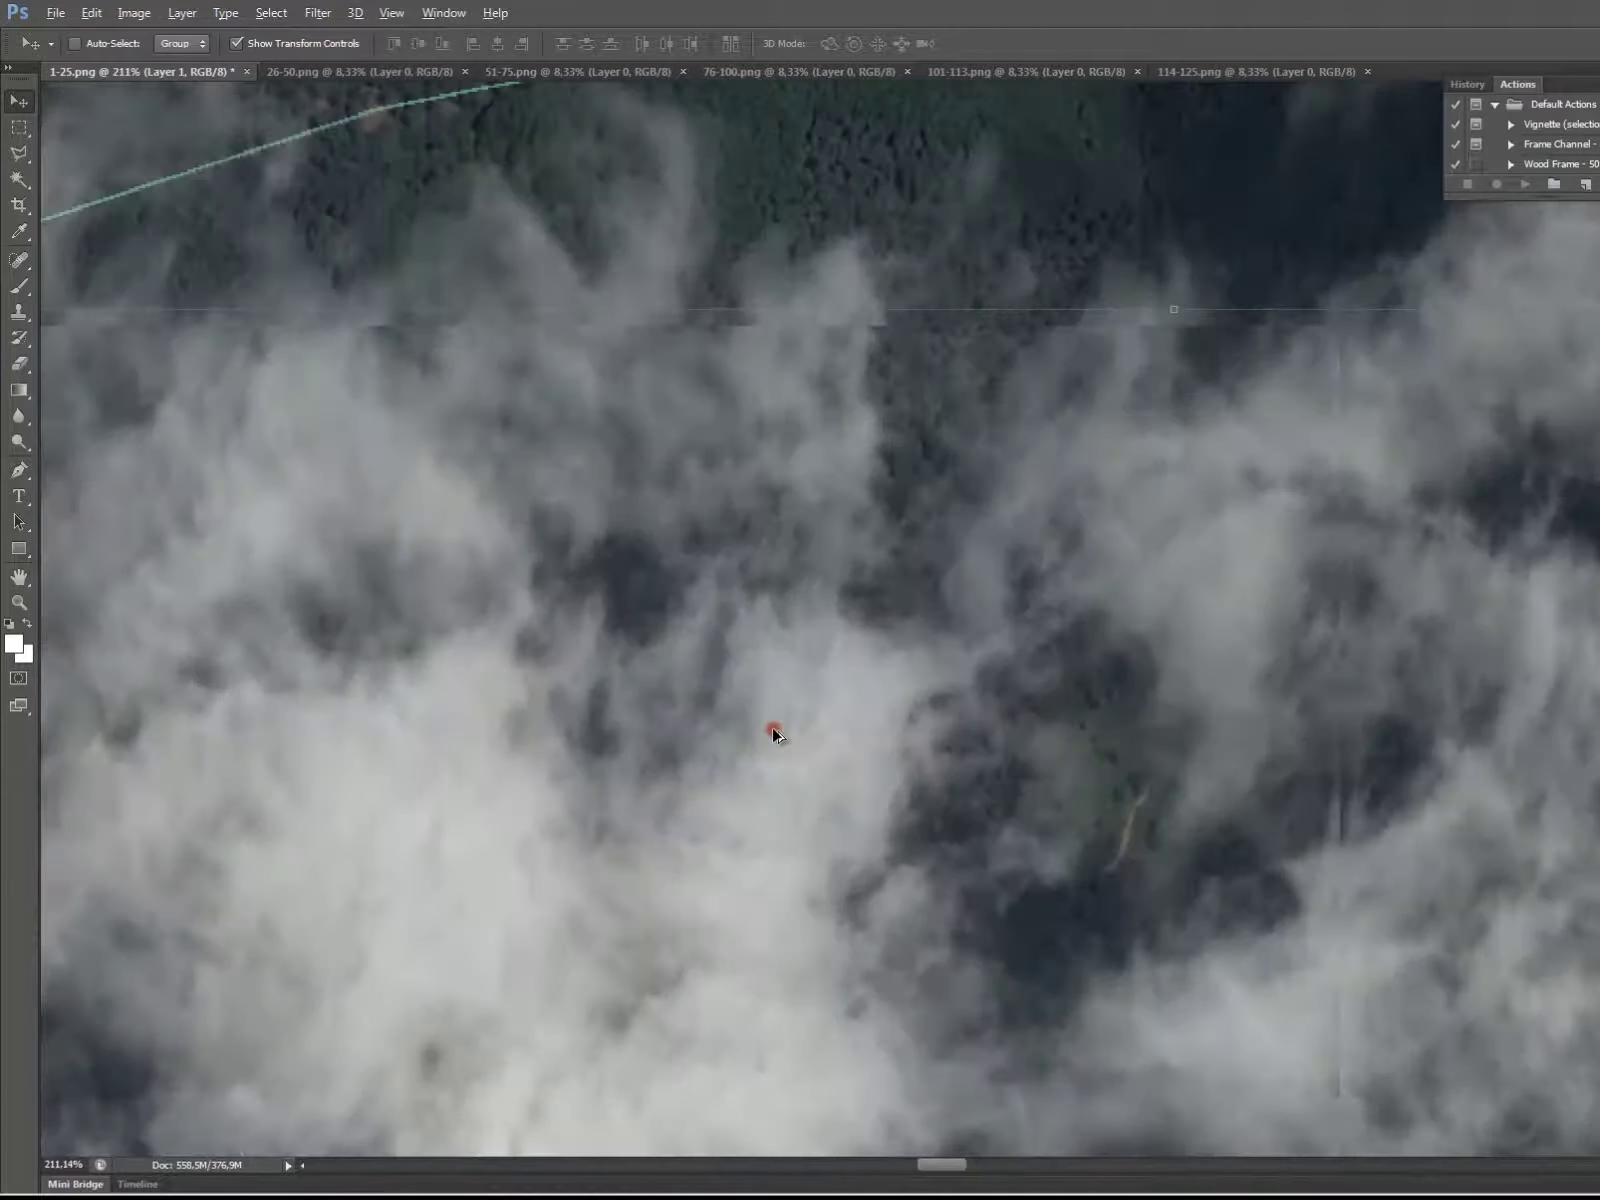
key(shift+Right)
key(Down)
key(Down)
key(Down)
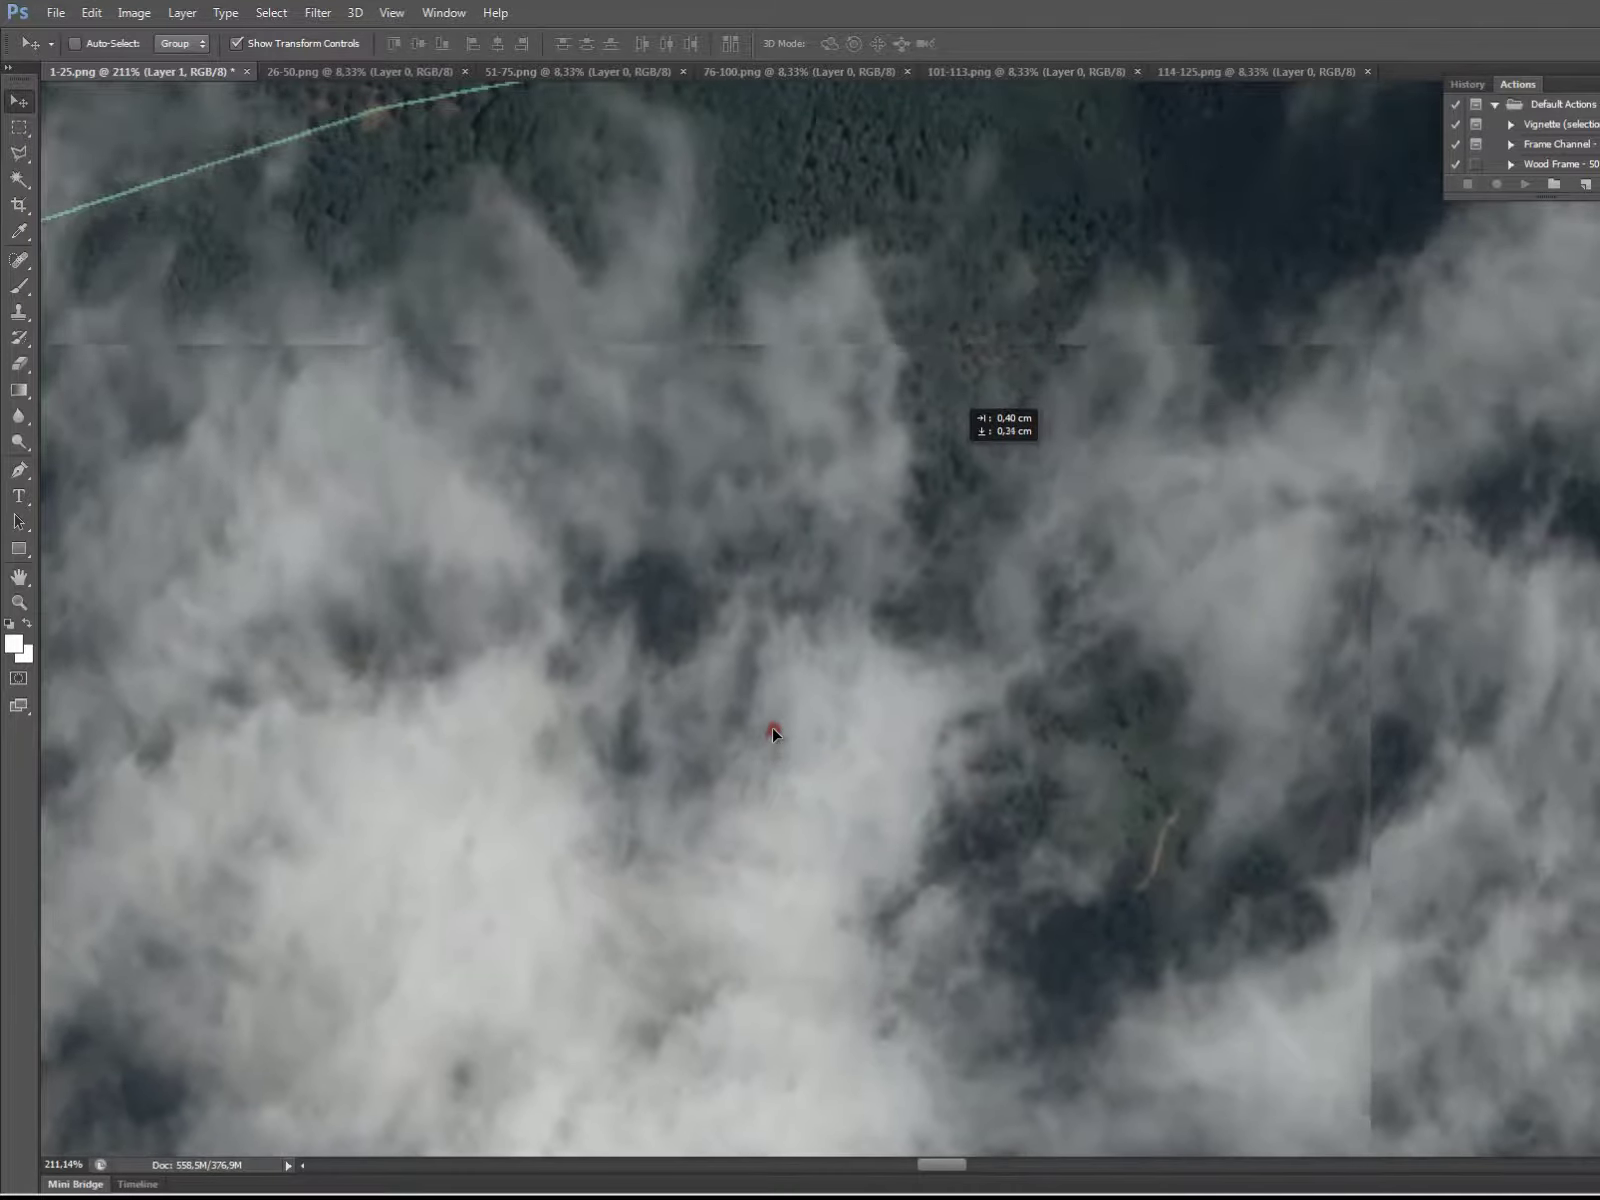
key(Down)
key(Down)
key(Down)
key(shift+Down)
key(Left)
key(Left)
key(Left)
key(shift+Up)
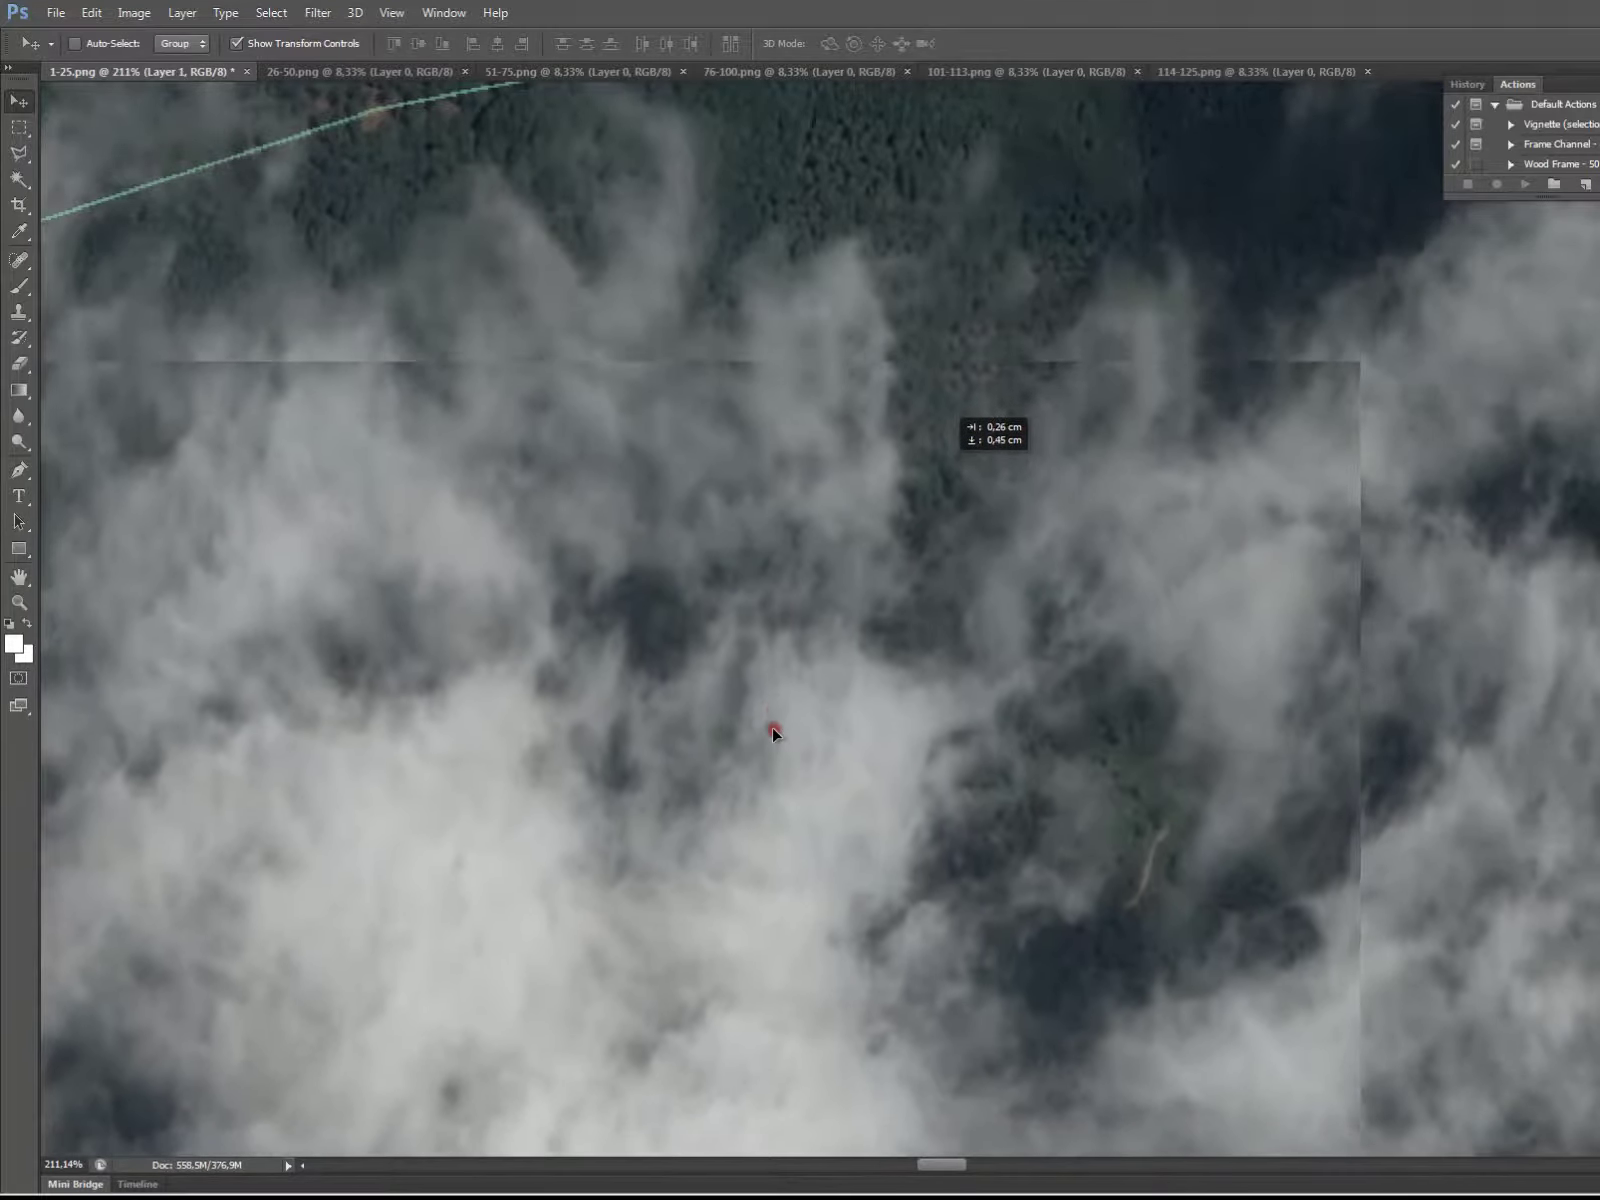
key(shift+Up)
key(shift+Up)
Fine-tune Layer 1 by single pixels and zoom out to check the seam.
scroll(773, 735, up, 2)
scroll(773, 735, up, 2)
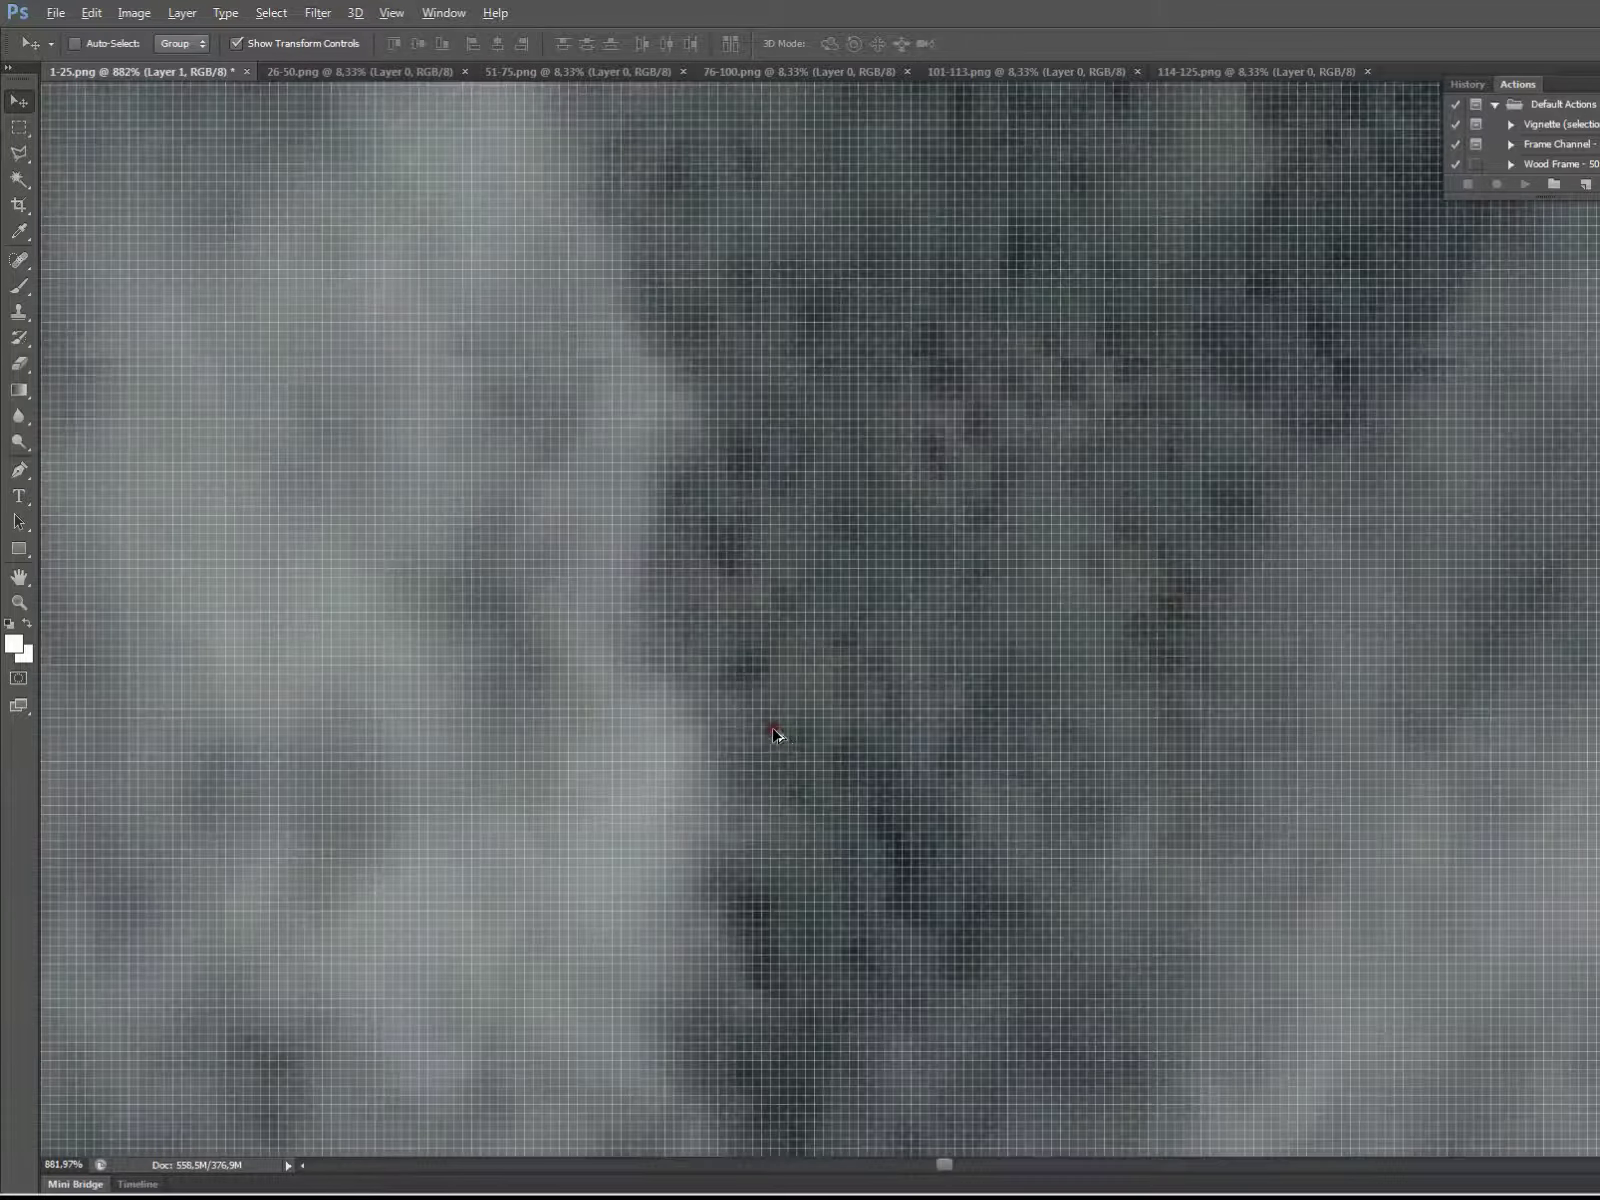
key(Down)
key(Right)
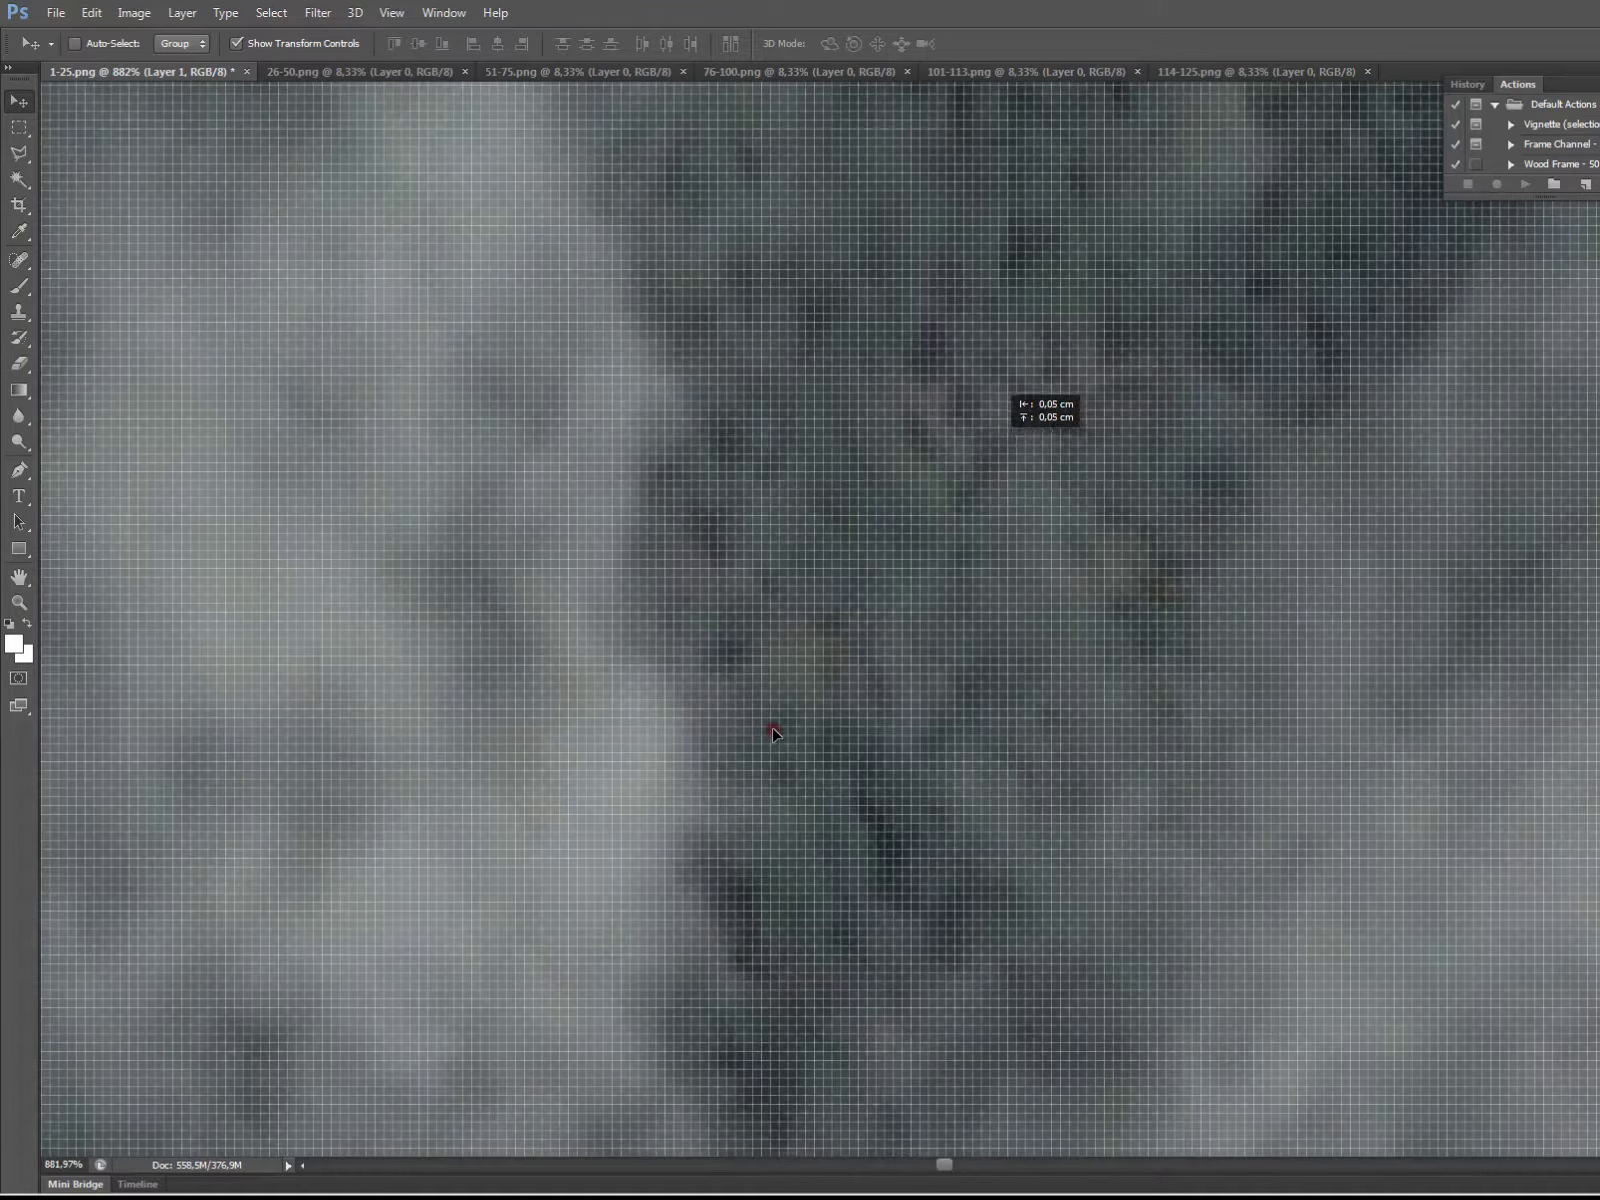
scroll(773, 735, down, 2)
scroll(773, 735, down, 2)
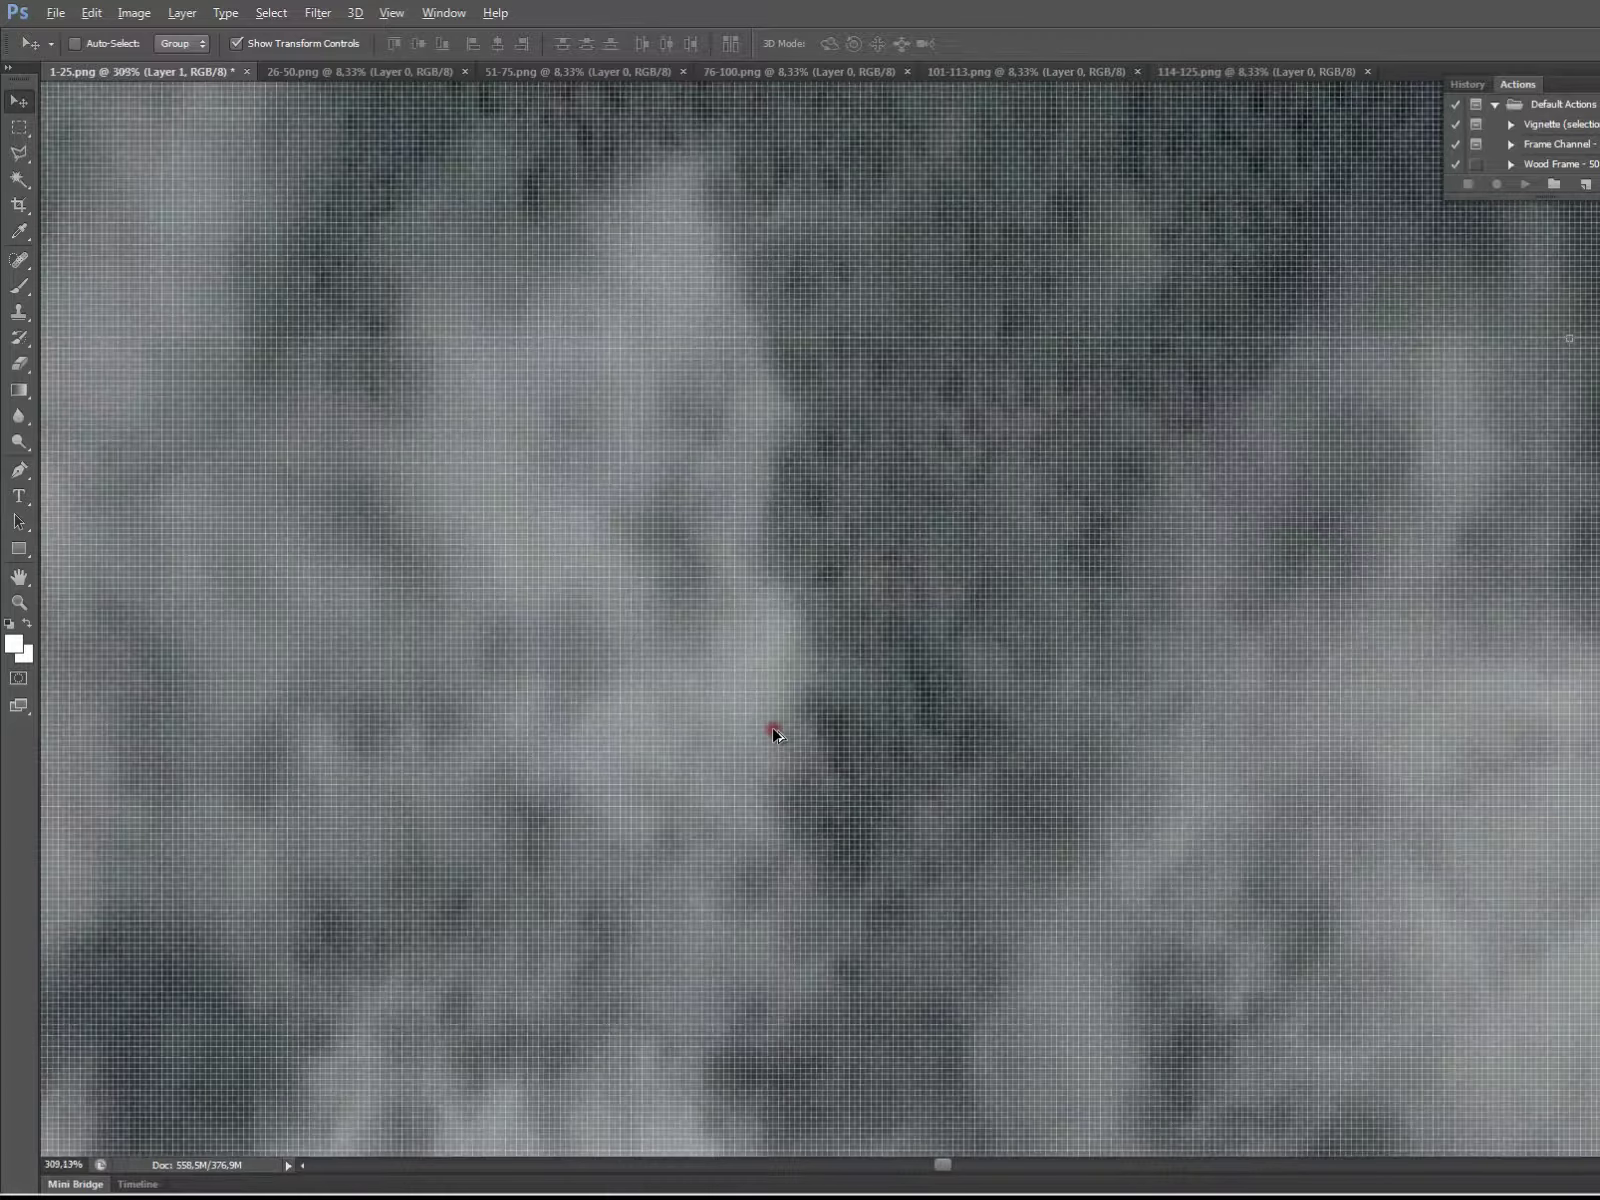
scroll(773, 735, down, 2)
scroll(773, 735, down, 2)
scroll(773, 735, down, 2)
scroll(773, 735, up, 2)
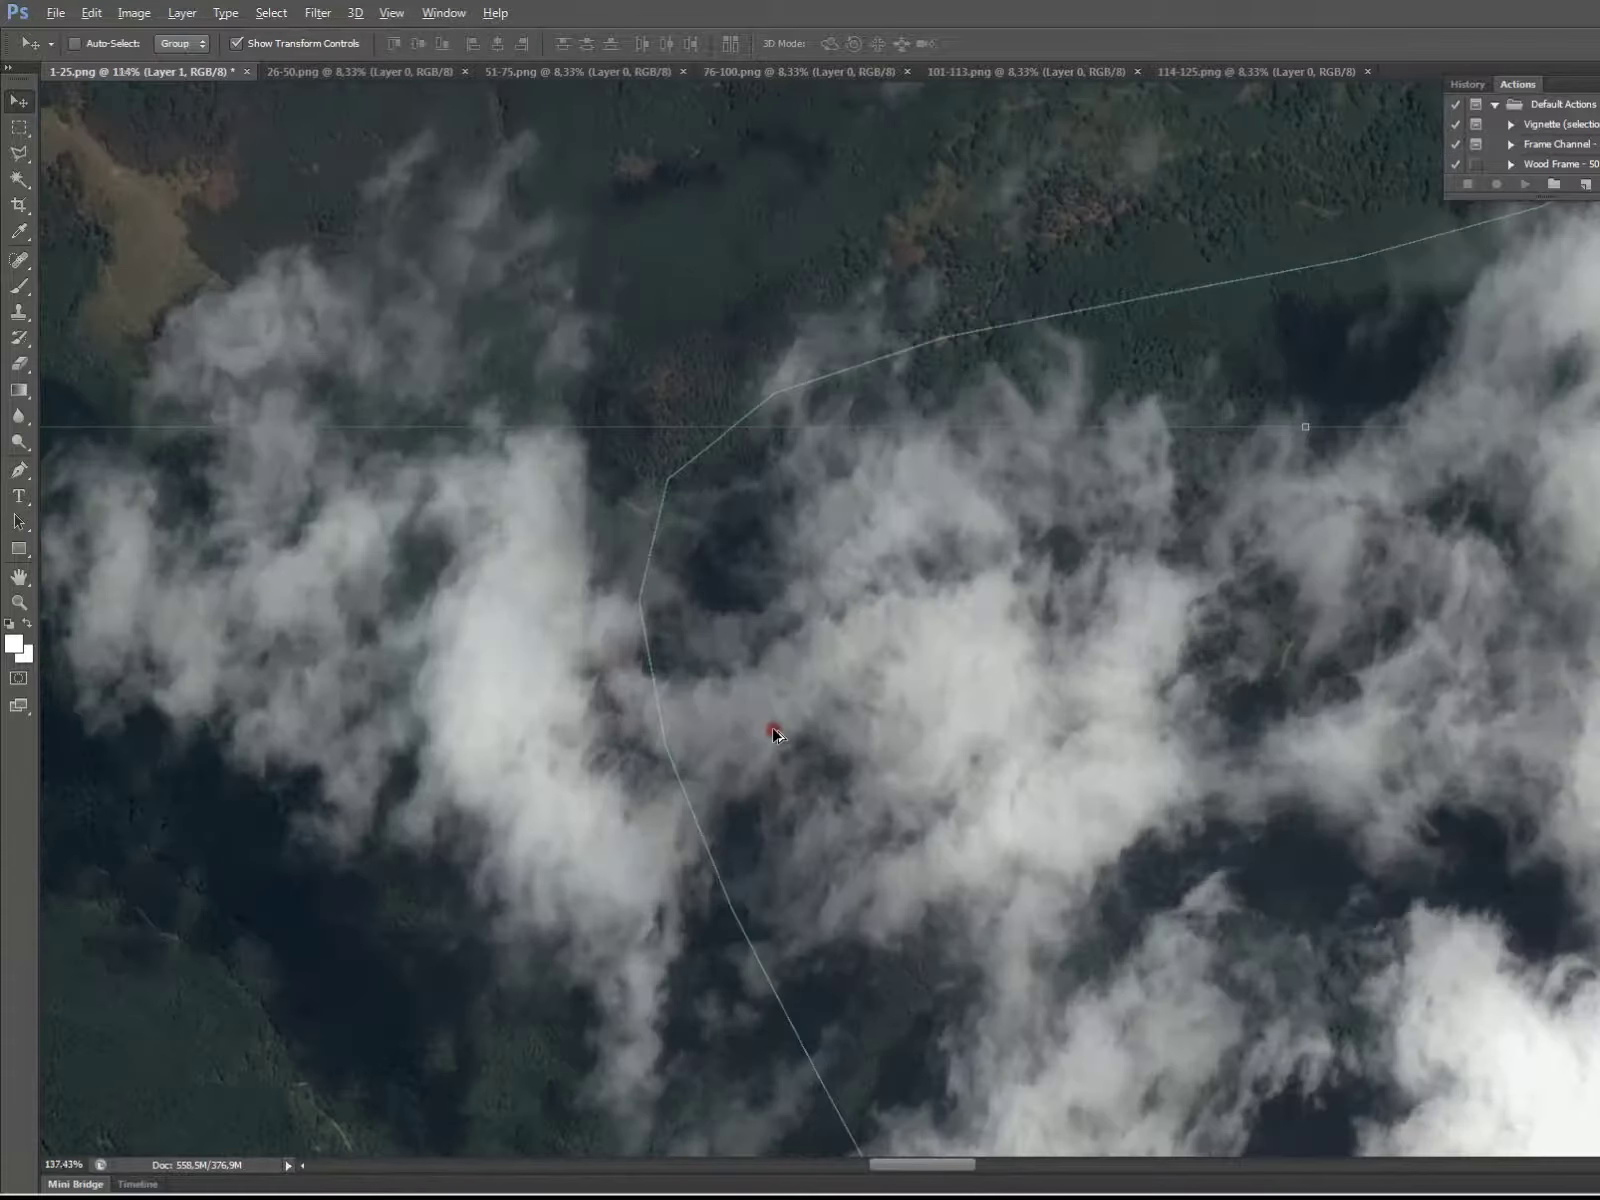
scroll(773, 735, up, 3)
scroll(773, 735, up, 3)
scroll(775, 735, down, 1)
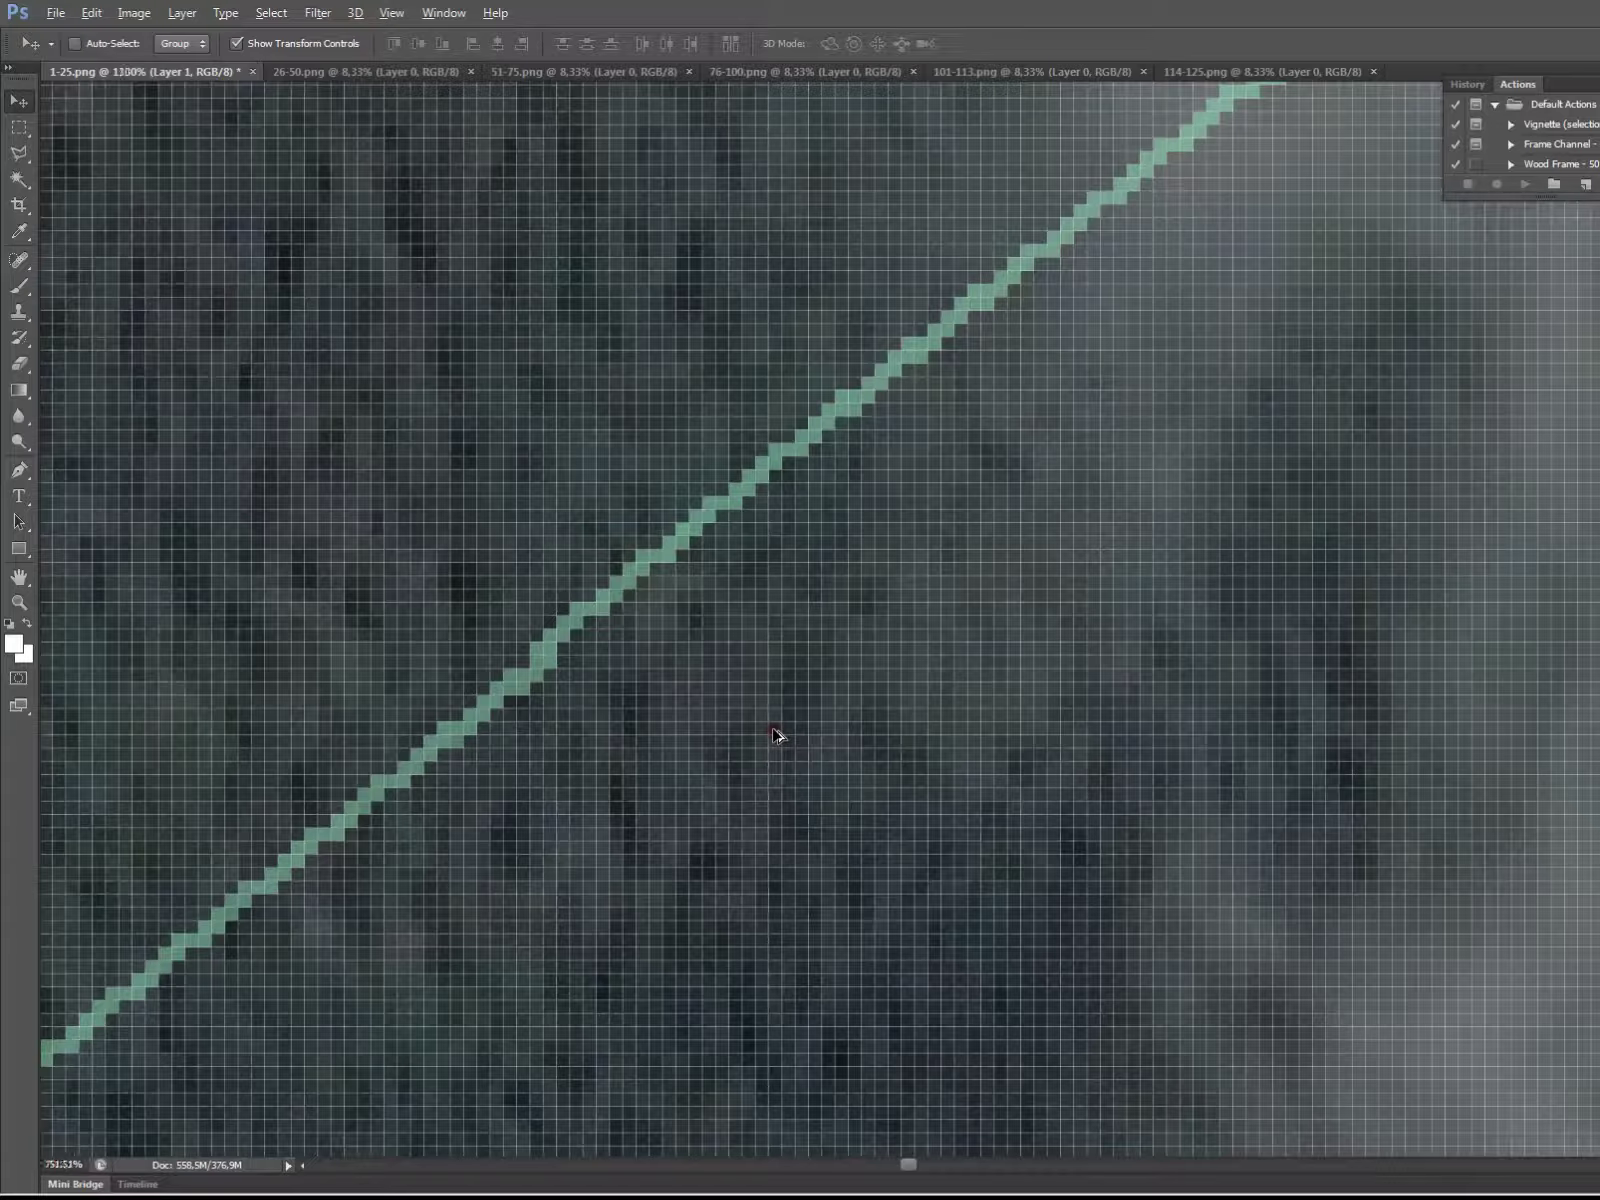
scroll(775, 735, down, 3)
scroll(775, 735, down, 2)
scroll(775, 735, down, 2)
scroll(774, 730, down, 3)
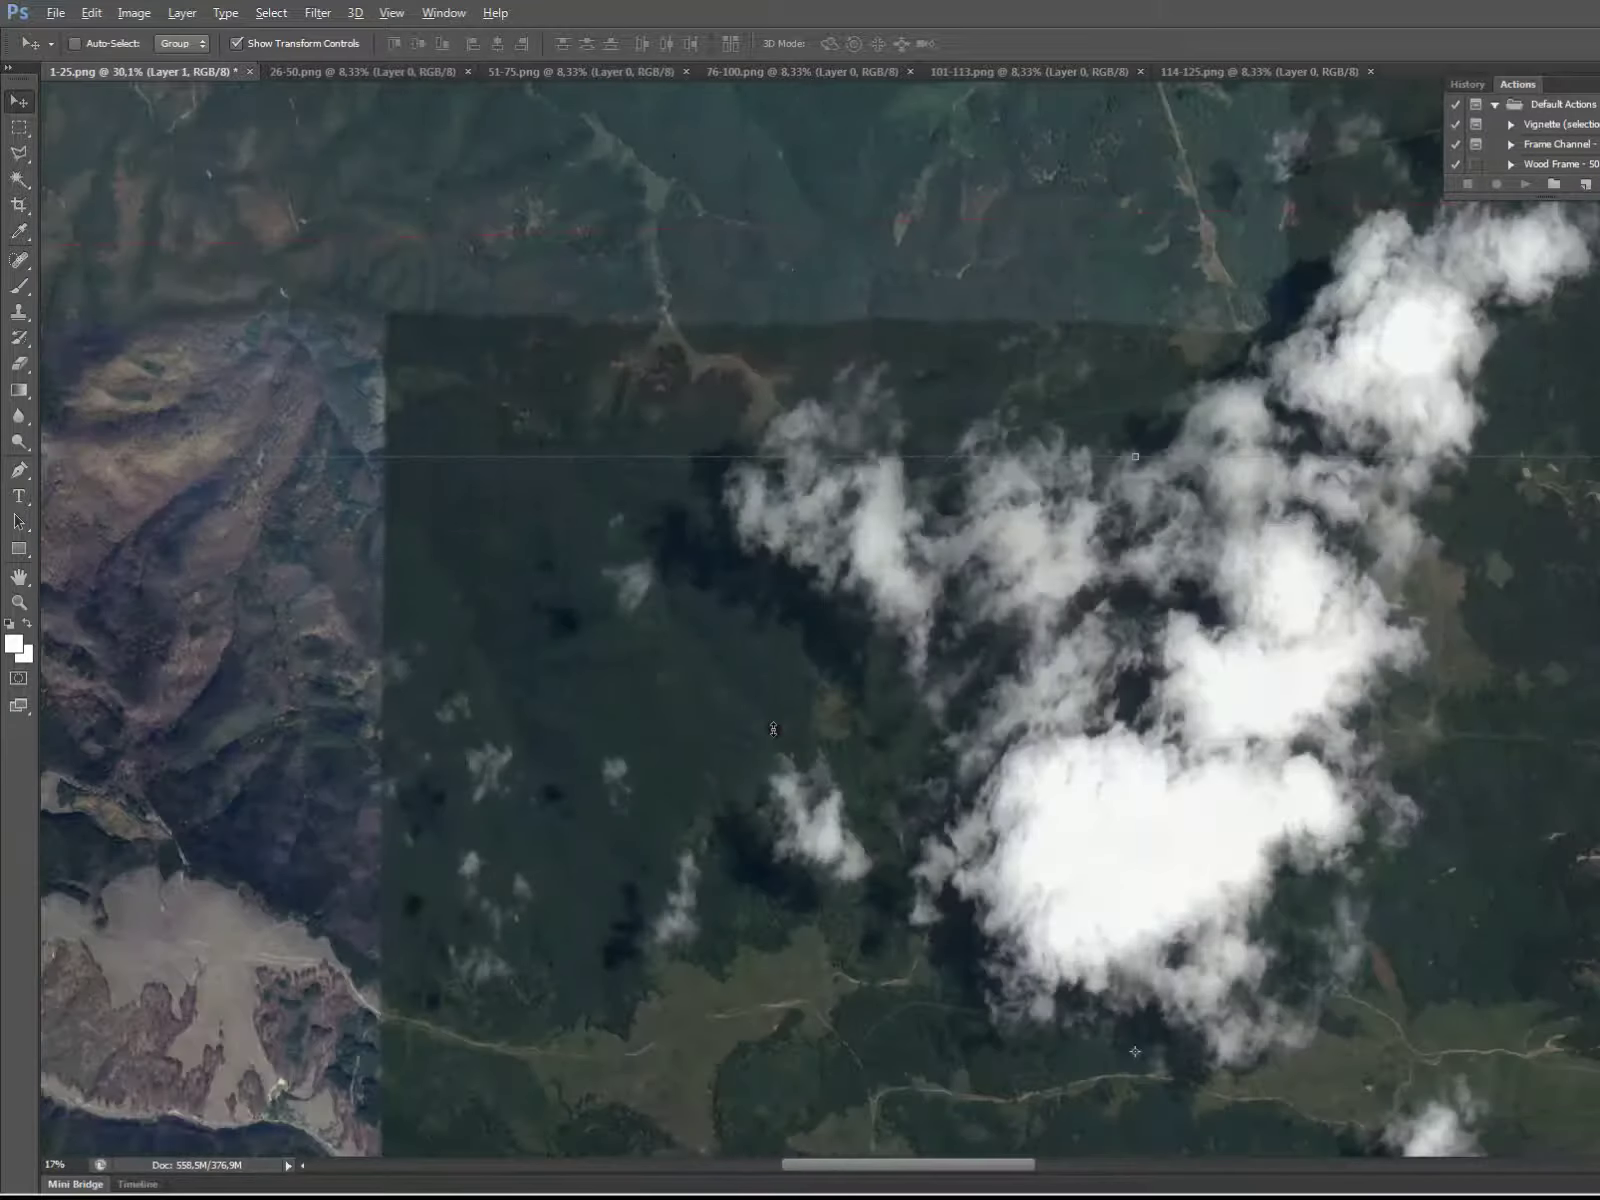
scroll(774, 730, down, 3)
scroll(774, 730, down, 2)
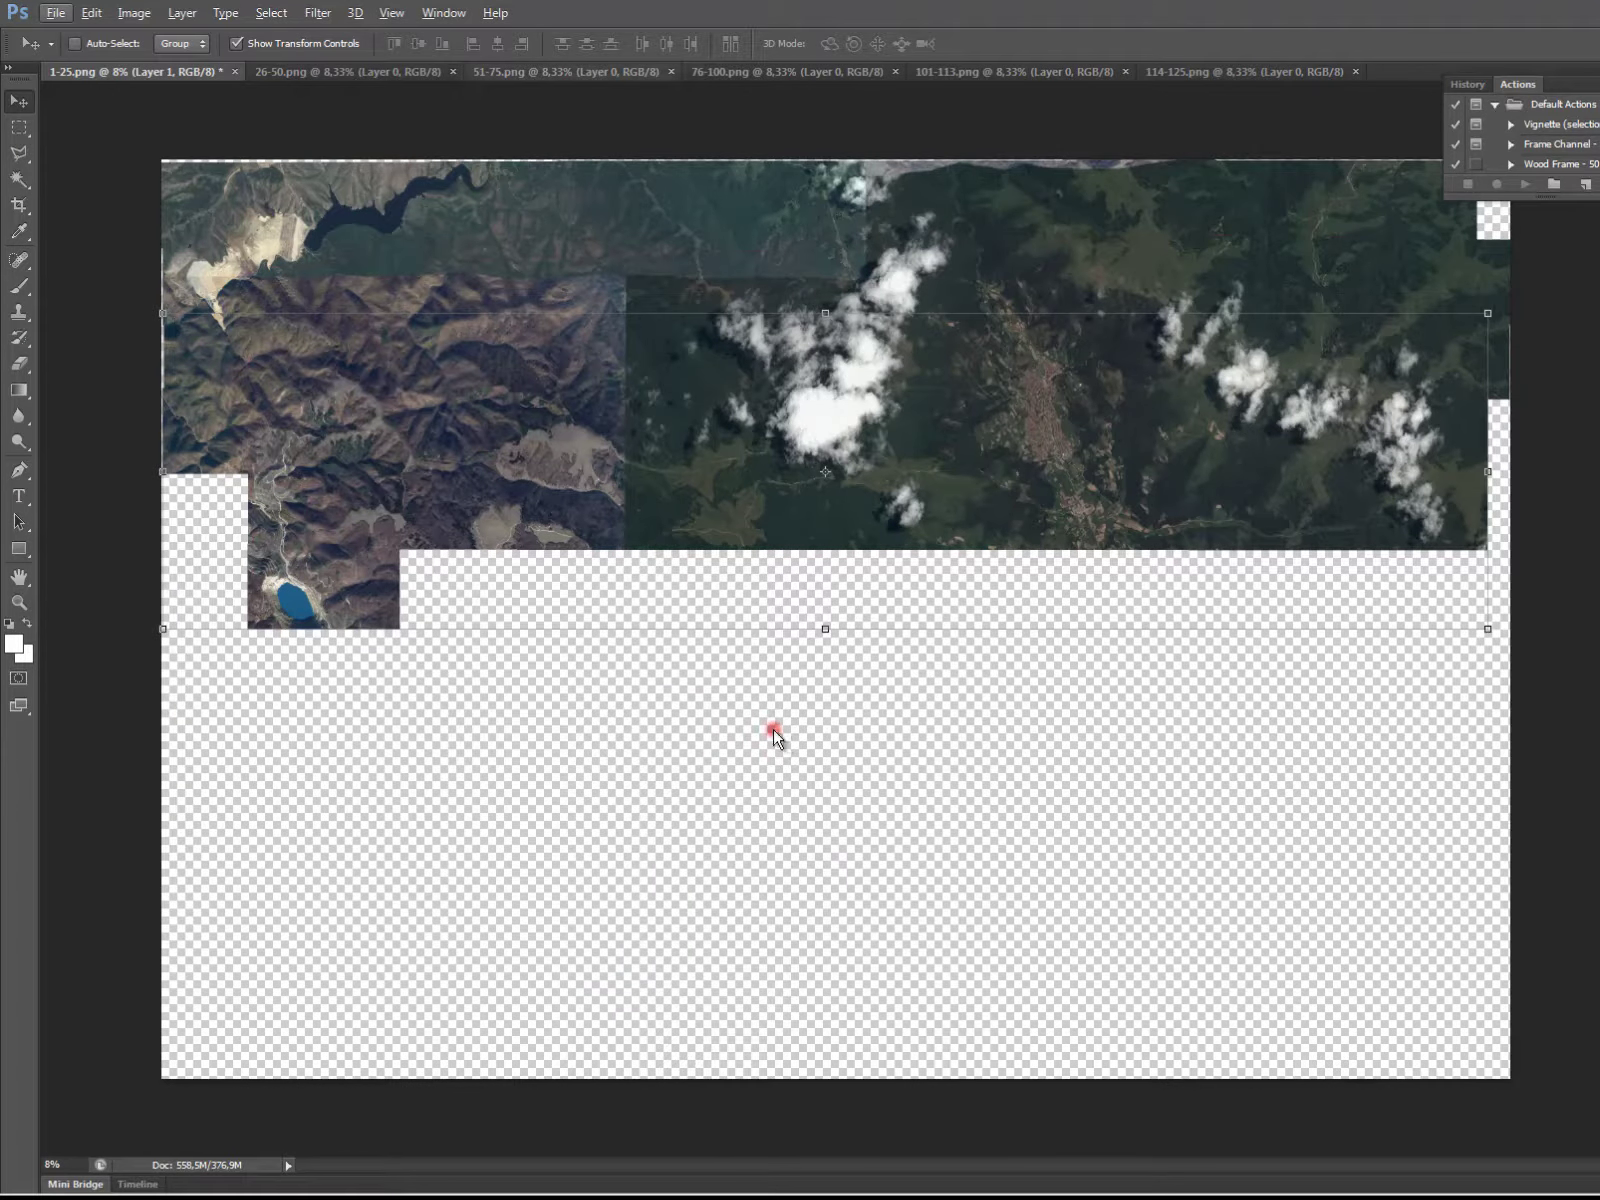
Copy the 51-75.png strip into the 1-25 mosaic as a new layer.
key(ctrl+Tab)
key(ctrl+Tab)
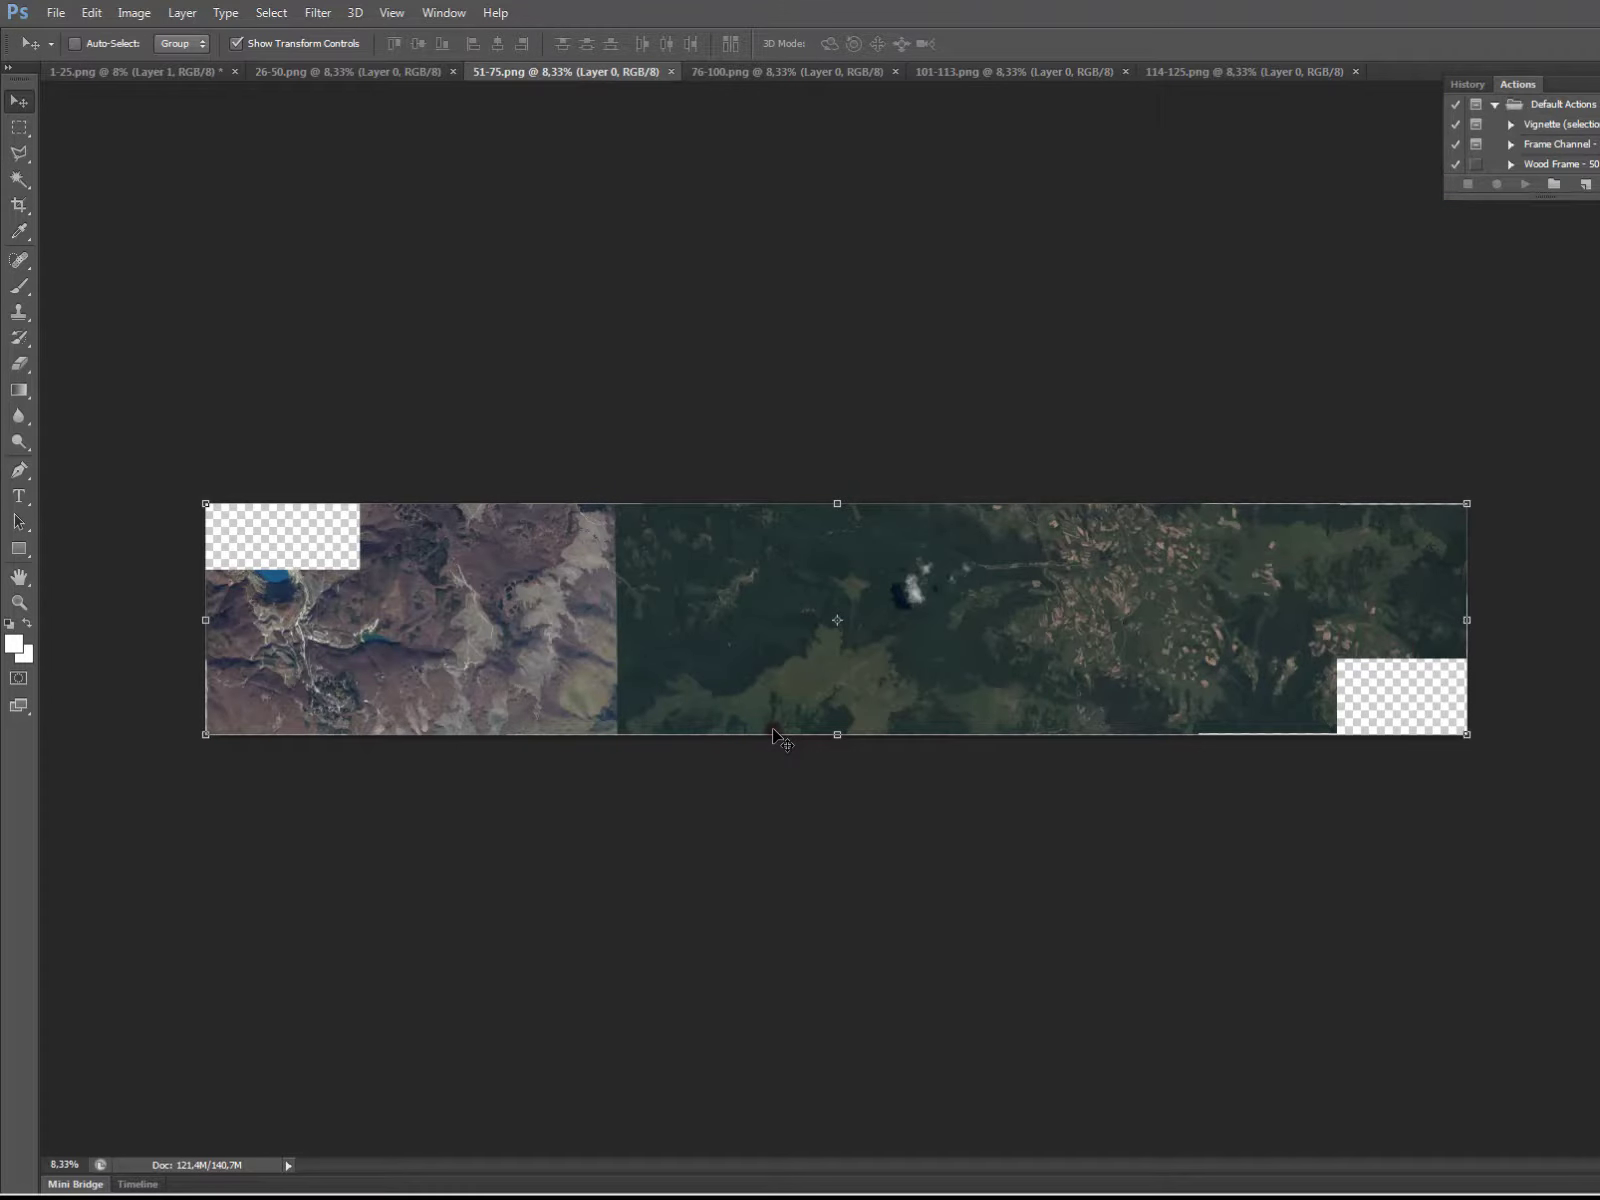
drag(776, 737, 975, 680)
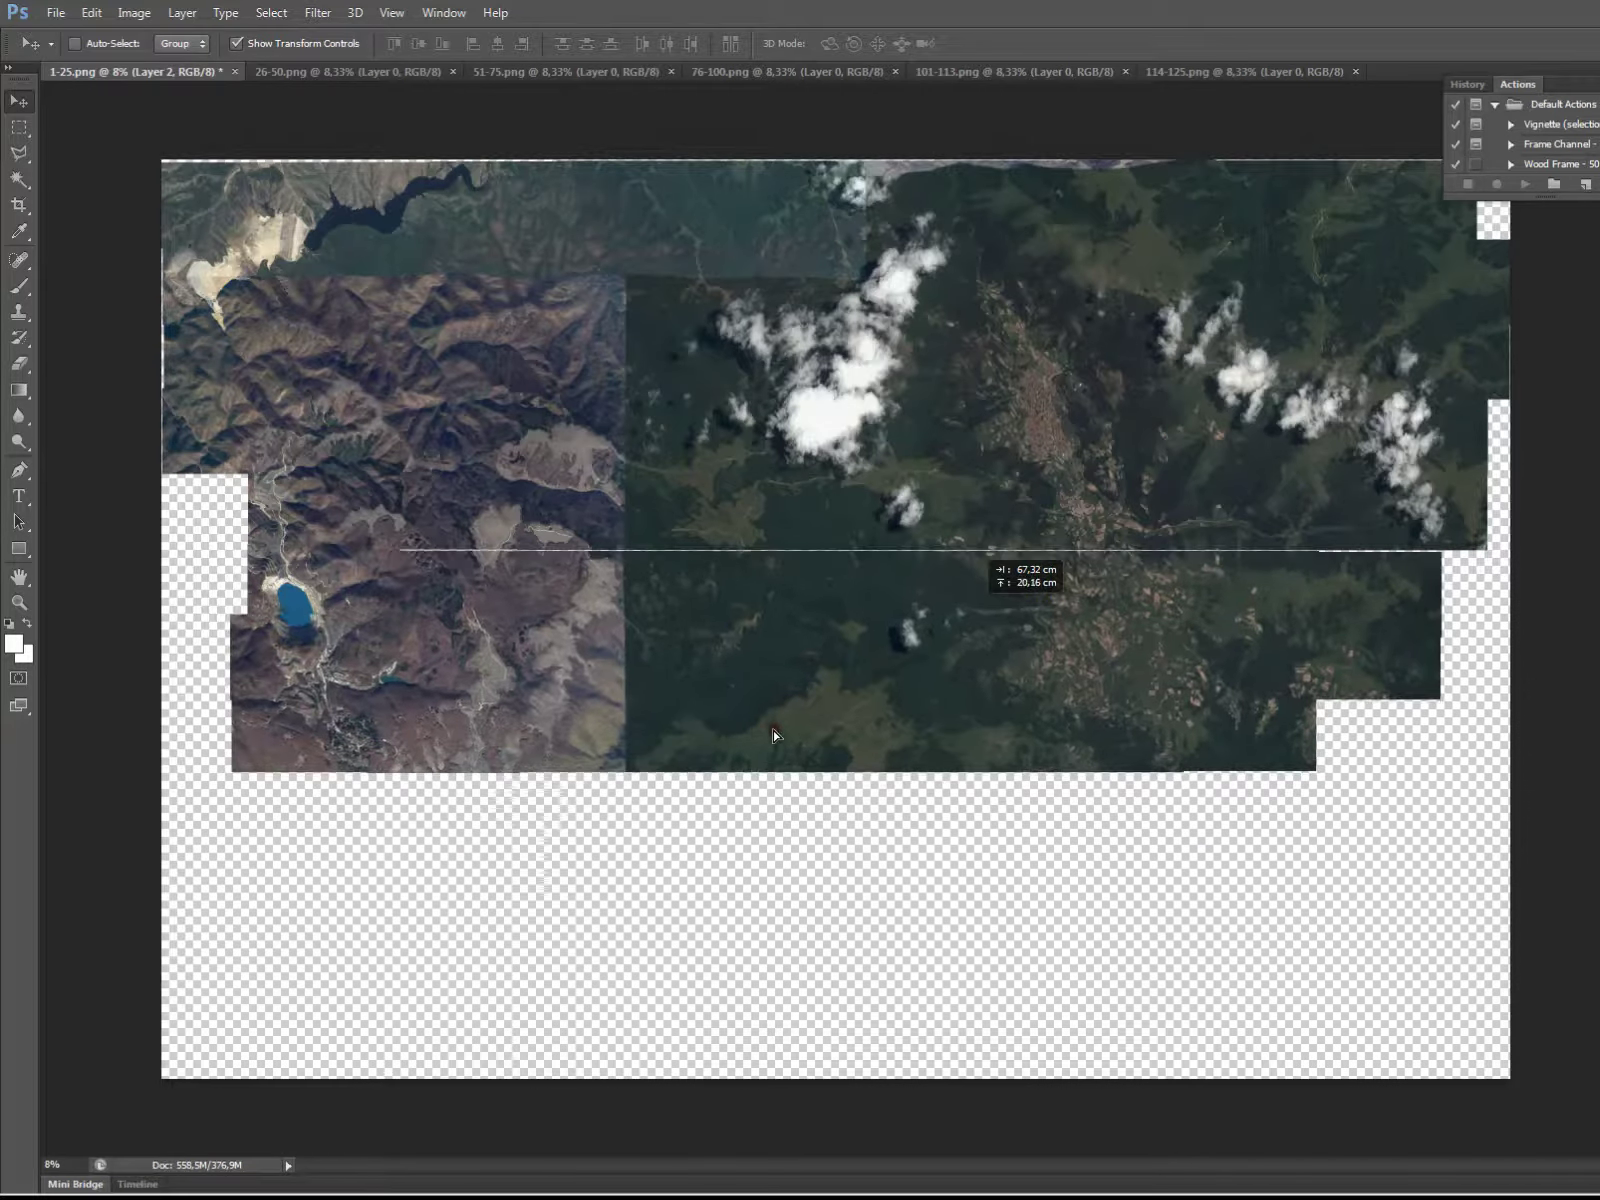
scroll(773, 735, up, 2)
scroll(773, 735, up, 2)
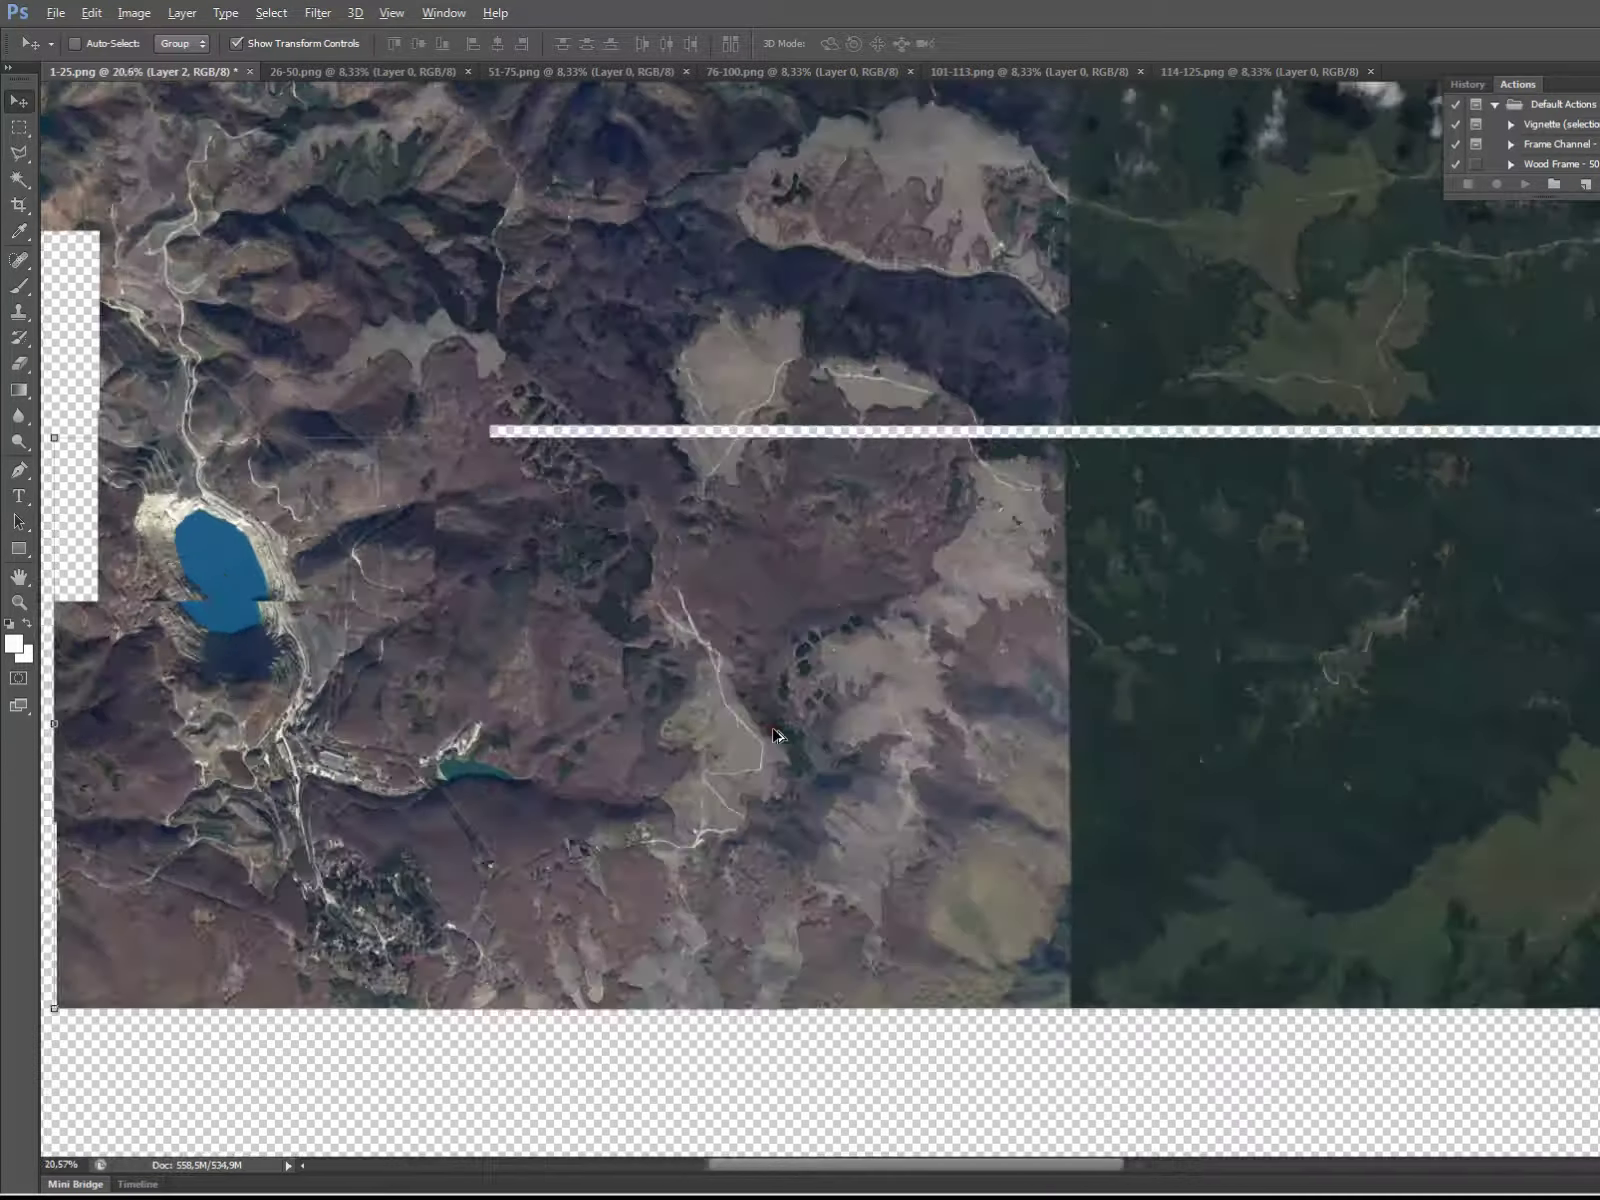
scroll(773, 735, up, 2)
scroll(773, 735, up, 3)
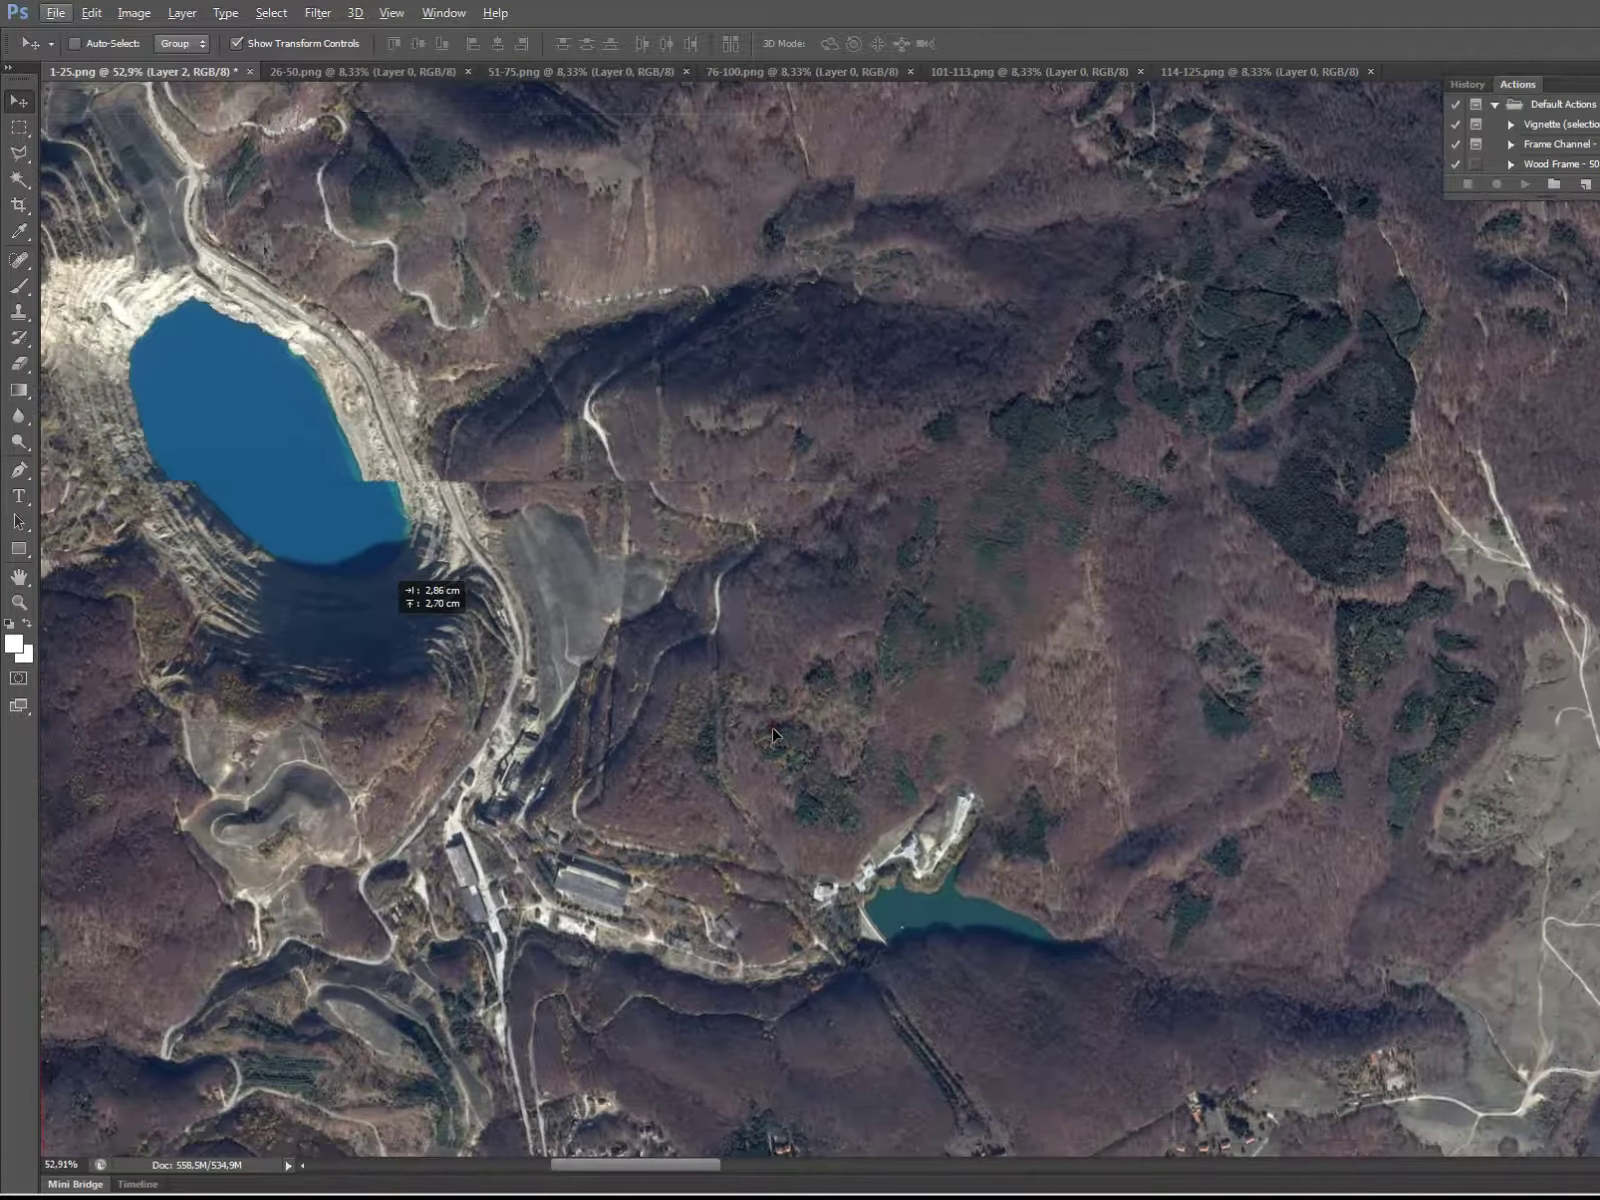
scroll(773, 735, up, 2)
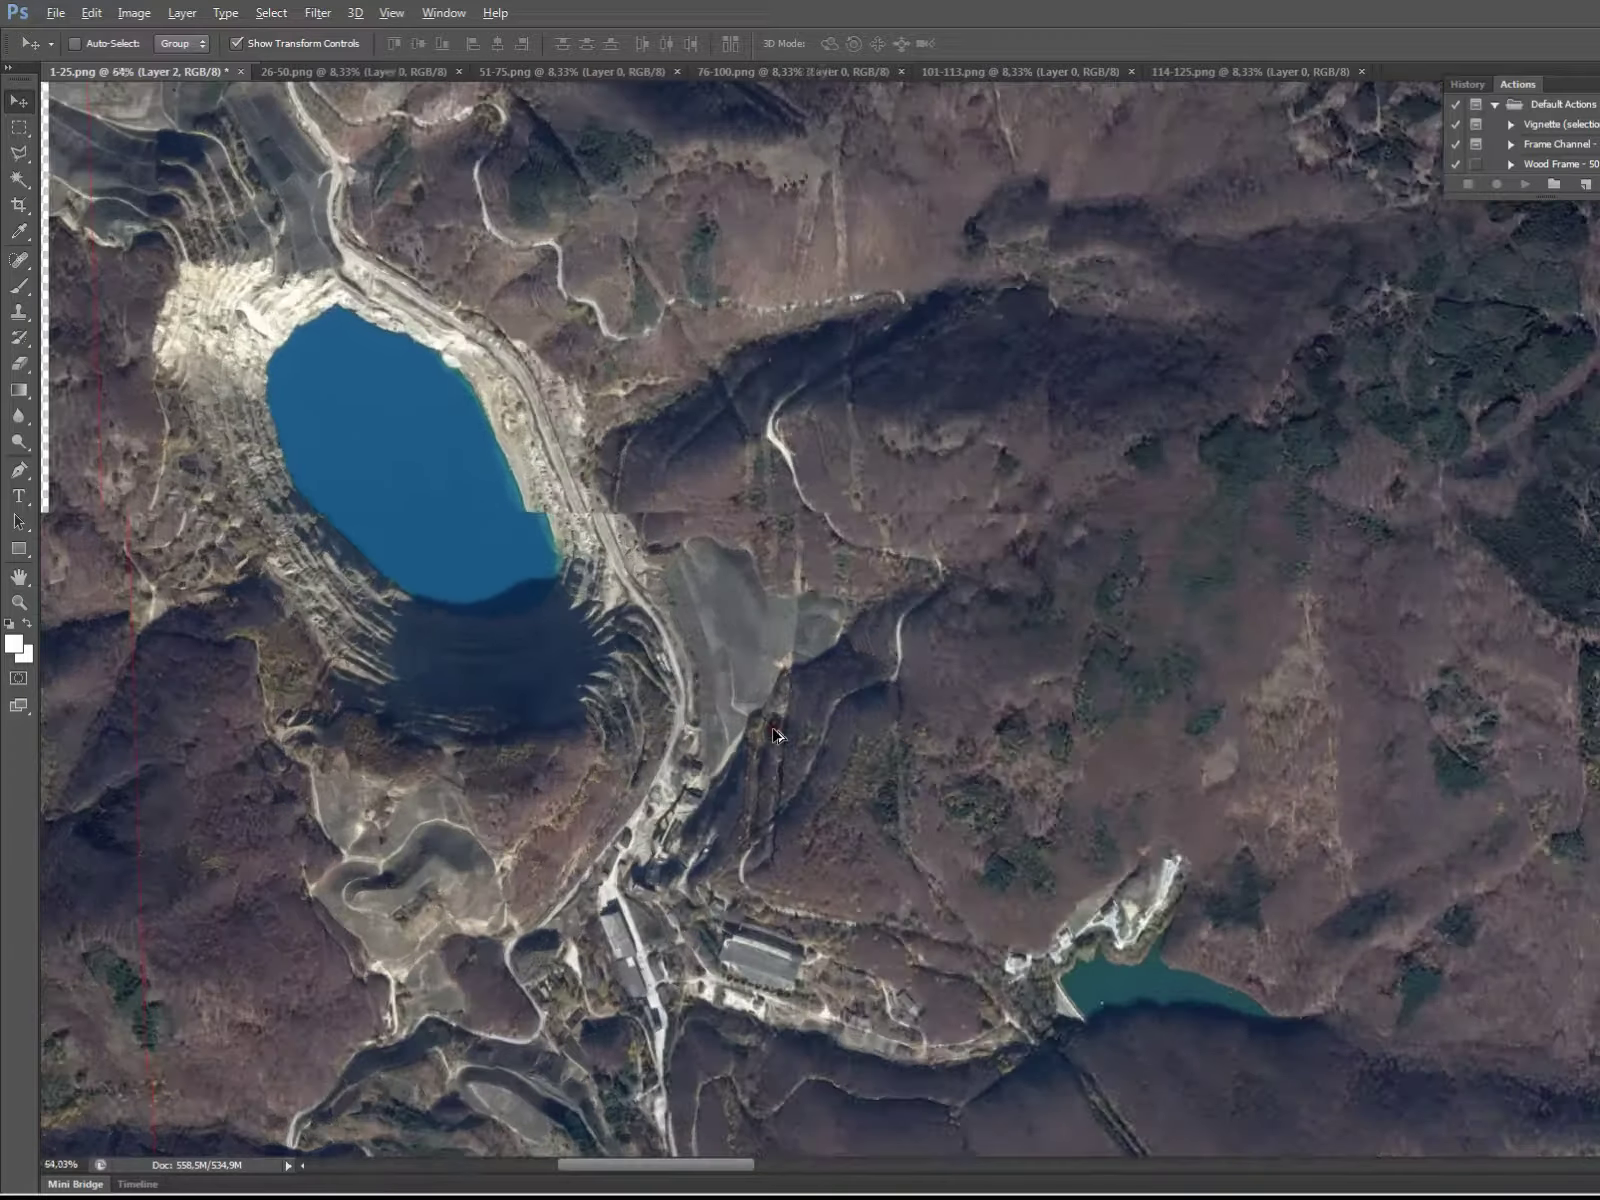
scroll(773, 735, up, 2)
scroll(773, 735, up, 2)
Nudge the 51-75 layer left and upward to close the seam across the lake.
key(Left)
key(Left)
key(Left)
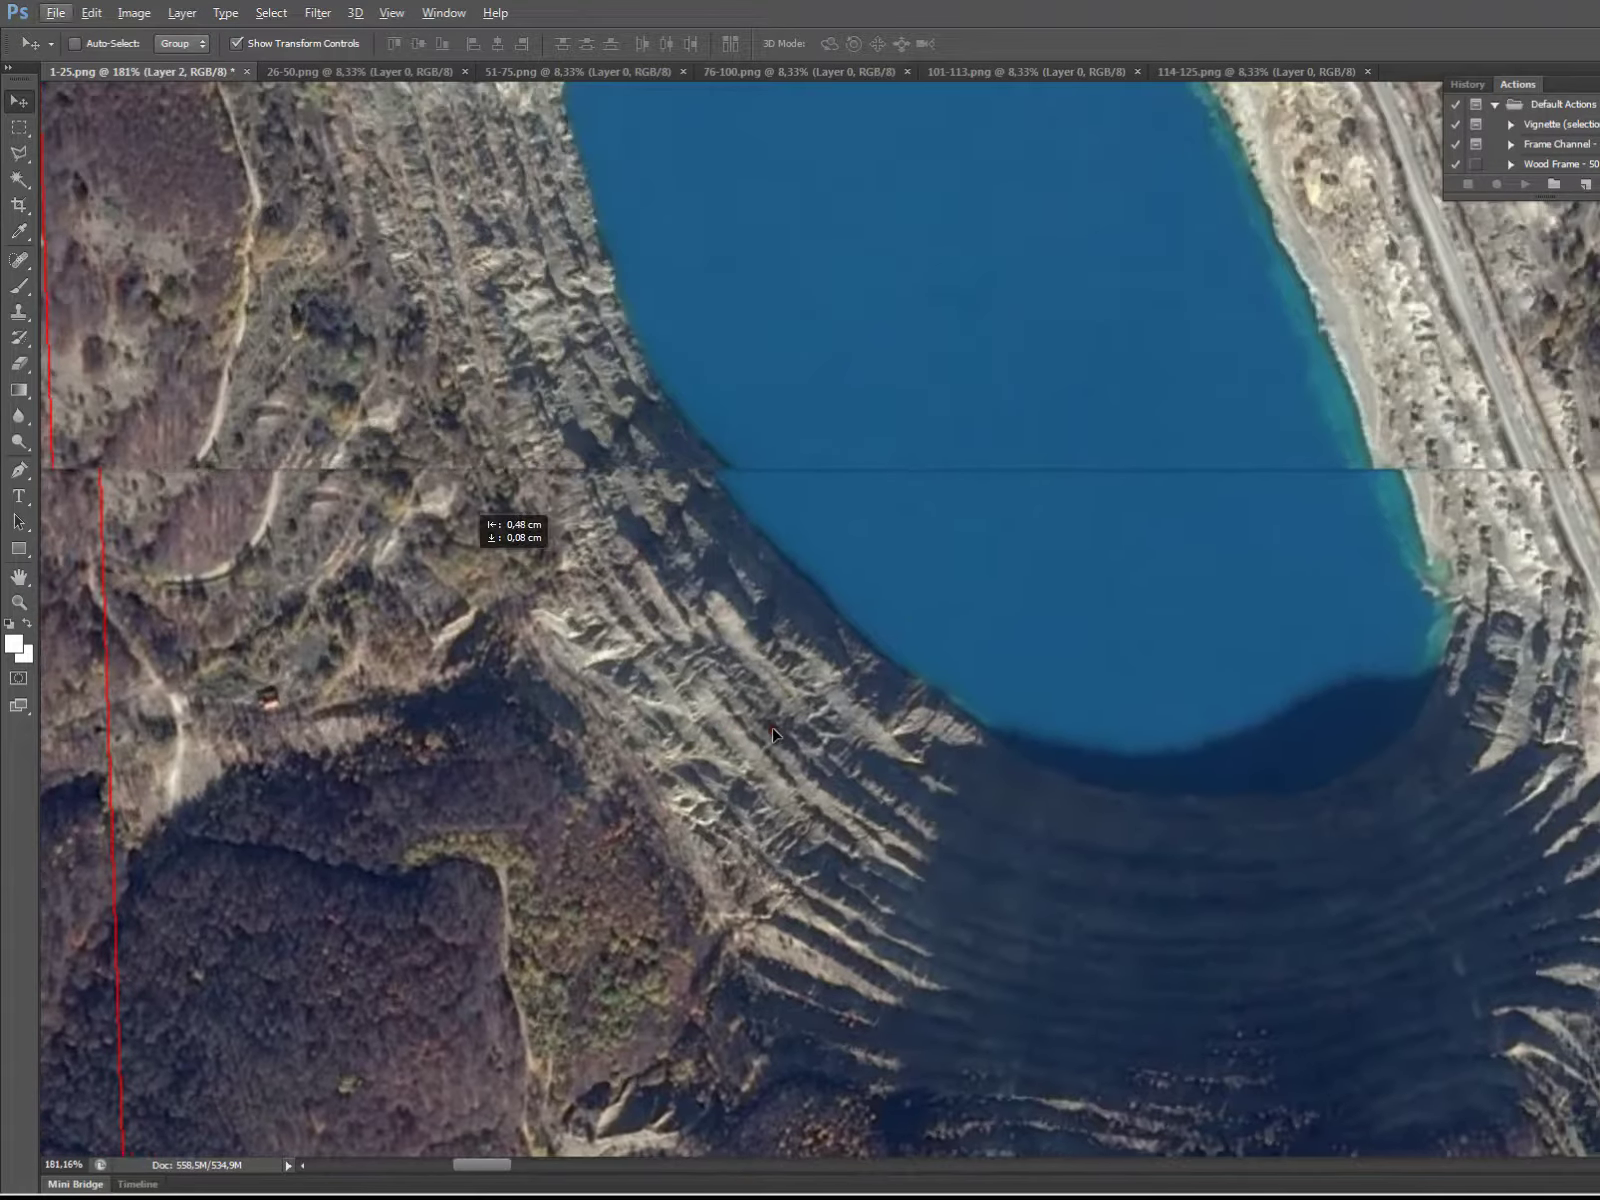
key(Left)
key(Left)
key(Left)
key(Left)
key(Left)
key(Left)
key(Left)
key(Left)
key(Left)
key(Down)
key(Up)
key(Up)
key(Up)
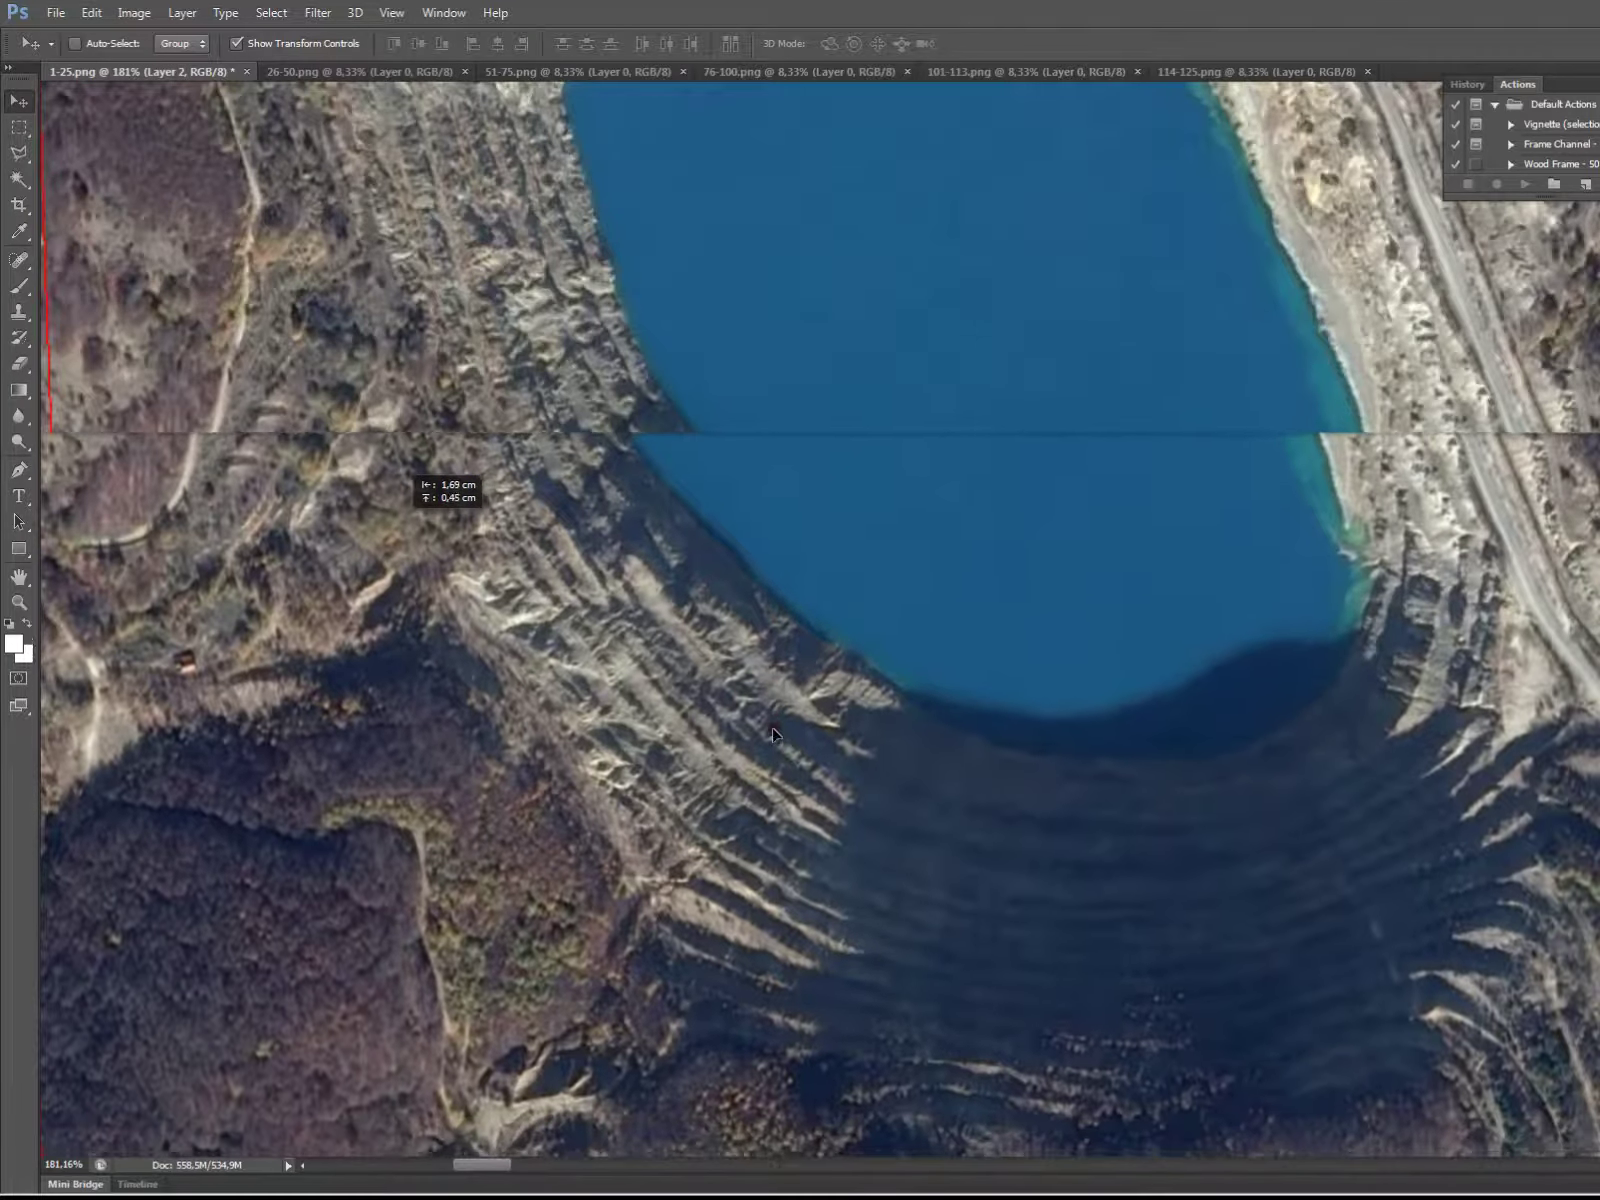
key(Up)
key(Up)
key(Right)
key(Right)
key(Right)
key(Right)
key(Up)
key(Up)
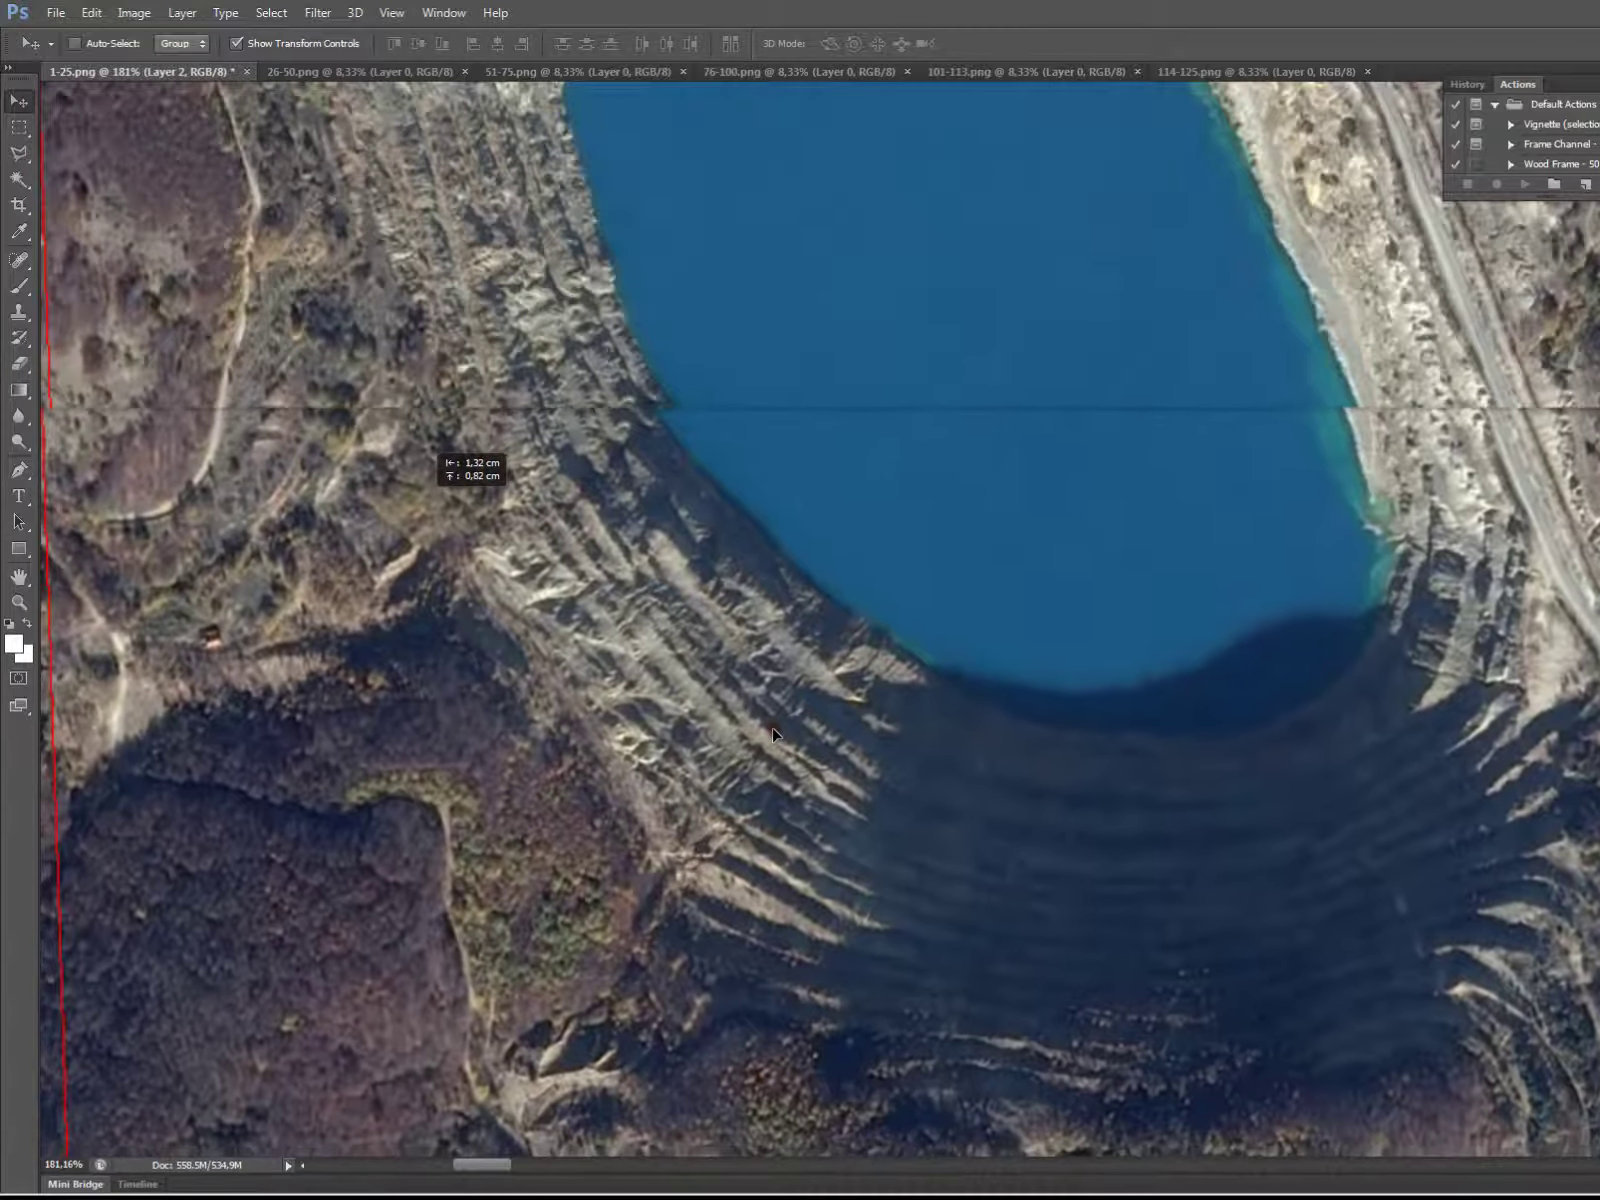
key(Up)
key(Up)
key(Up)
scroll(773, 735, up, 2)
scroll(773, 735, up, 2)
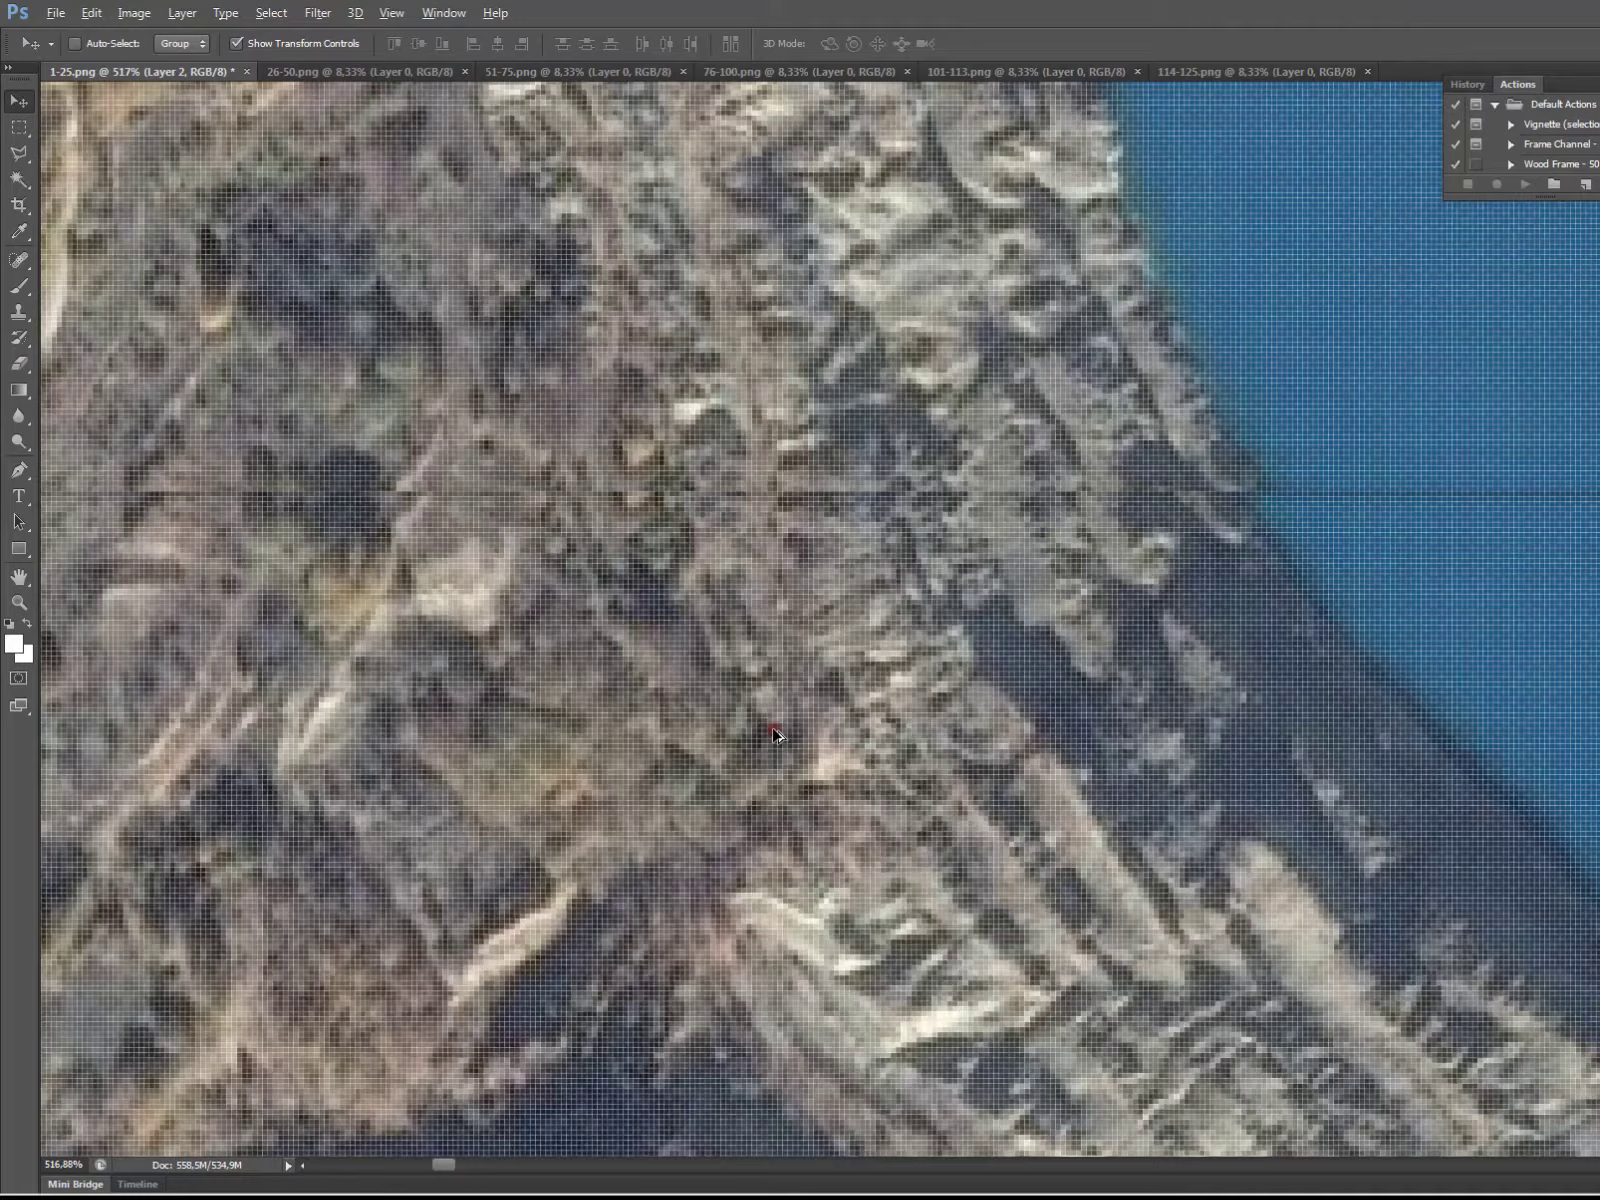
key(Up)
key(Up)
key(Up)
key(Up)
key(Up)
key(Up)
key(Up)
key(Up)
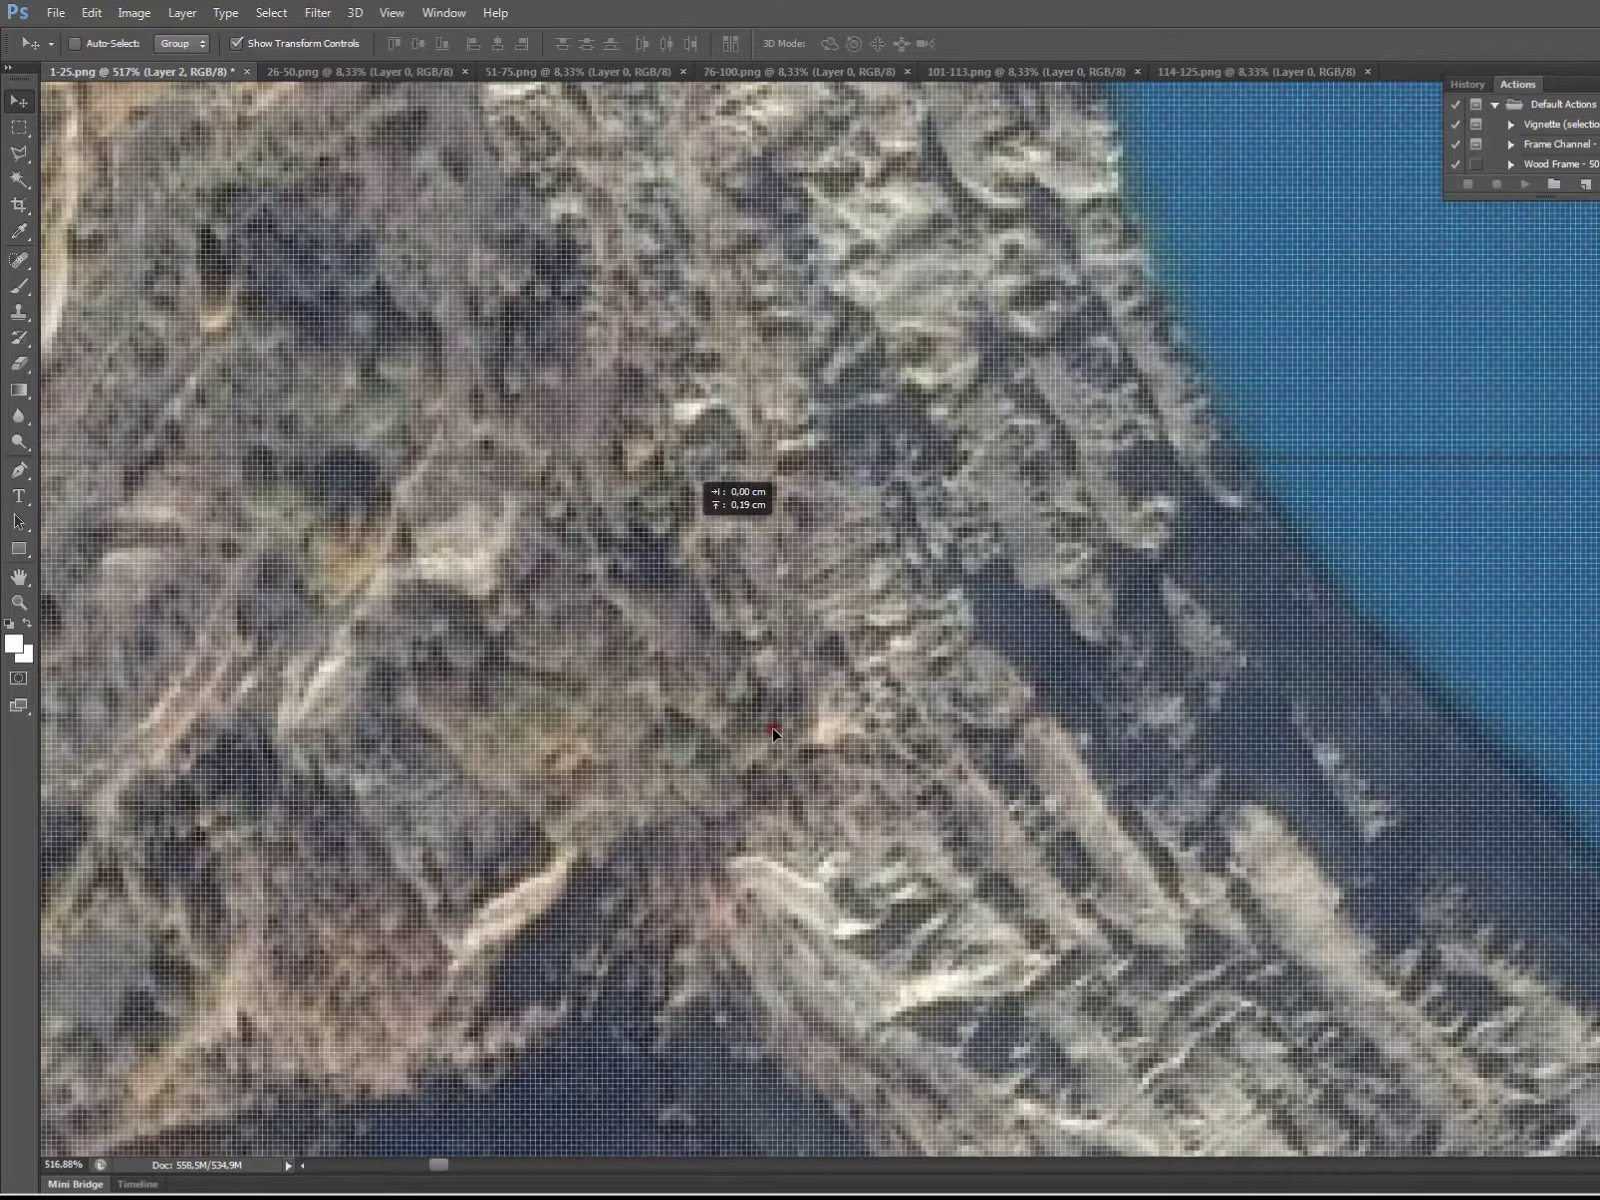
Fine-tune the 51-75 layer one pixel at a time for exact alignment.
key(Right)
key(Left)
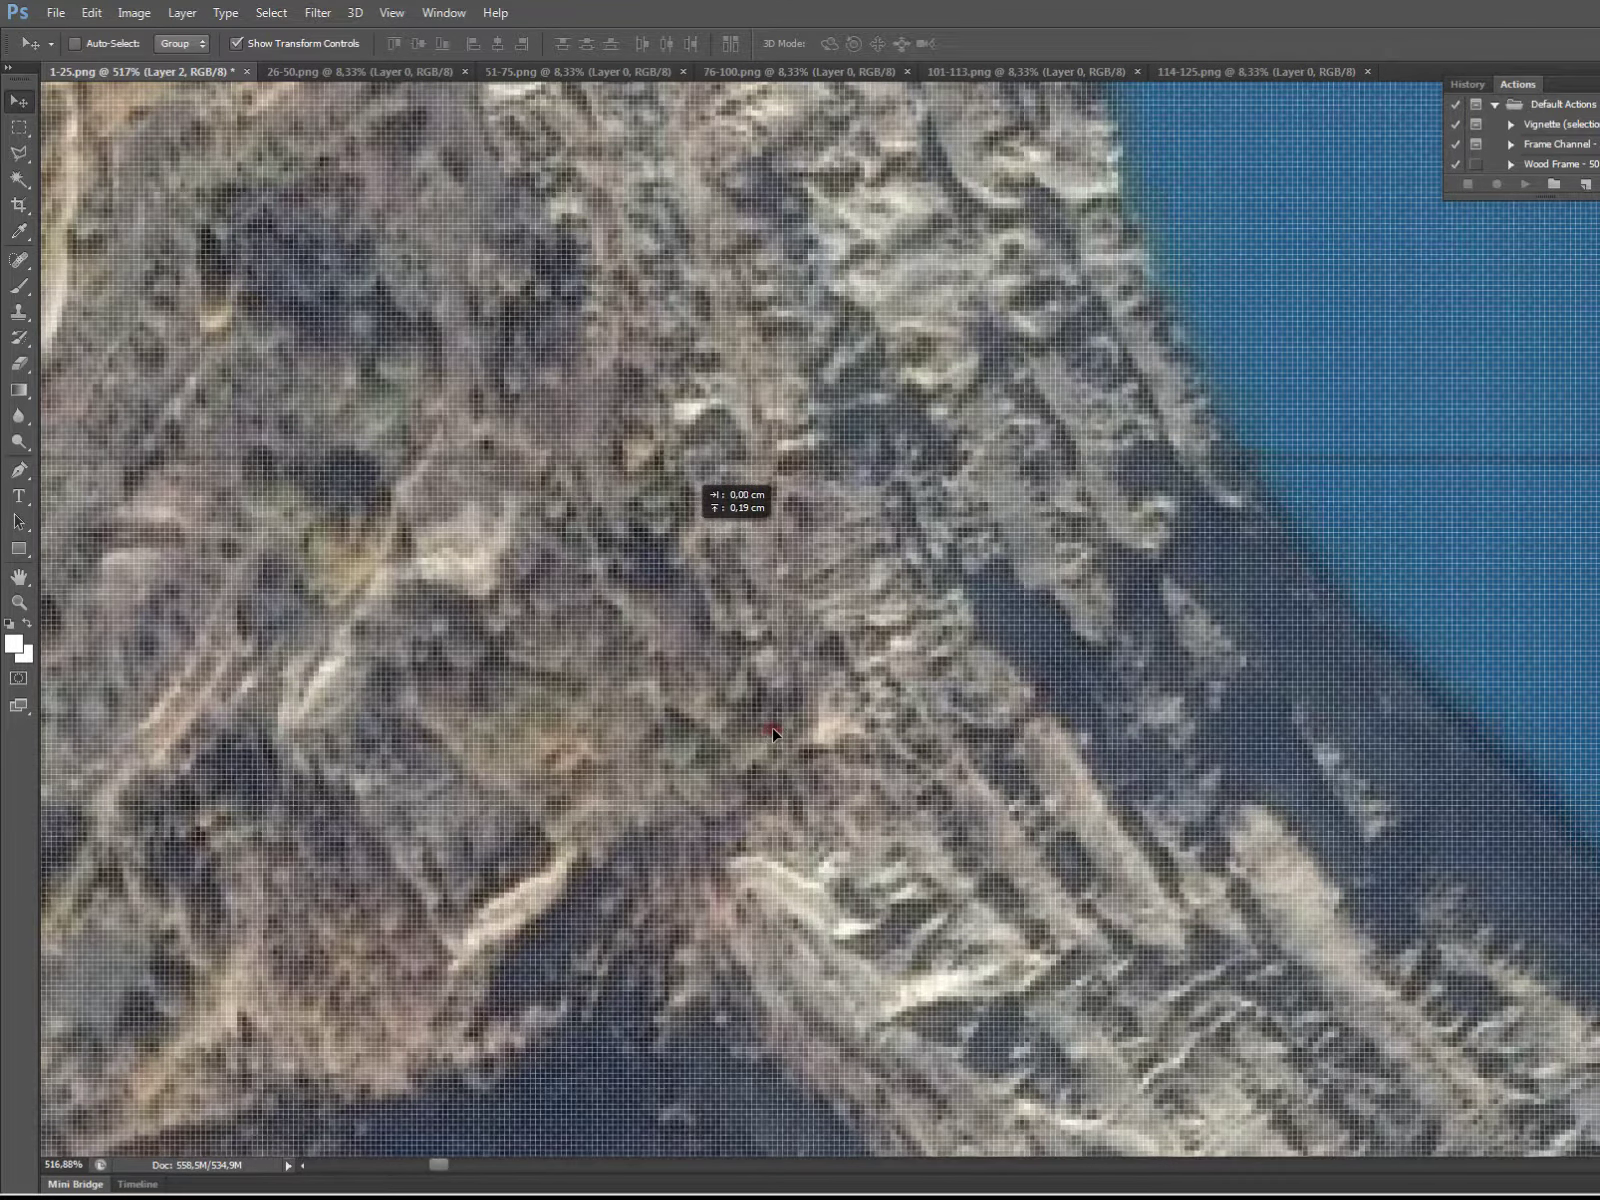
key(Up)
key(Right)
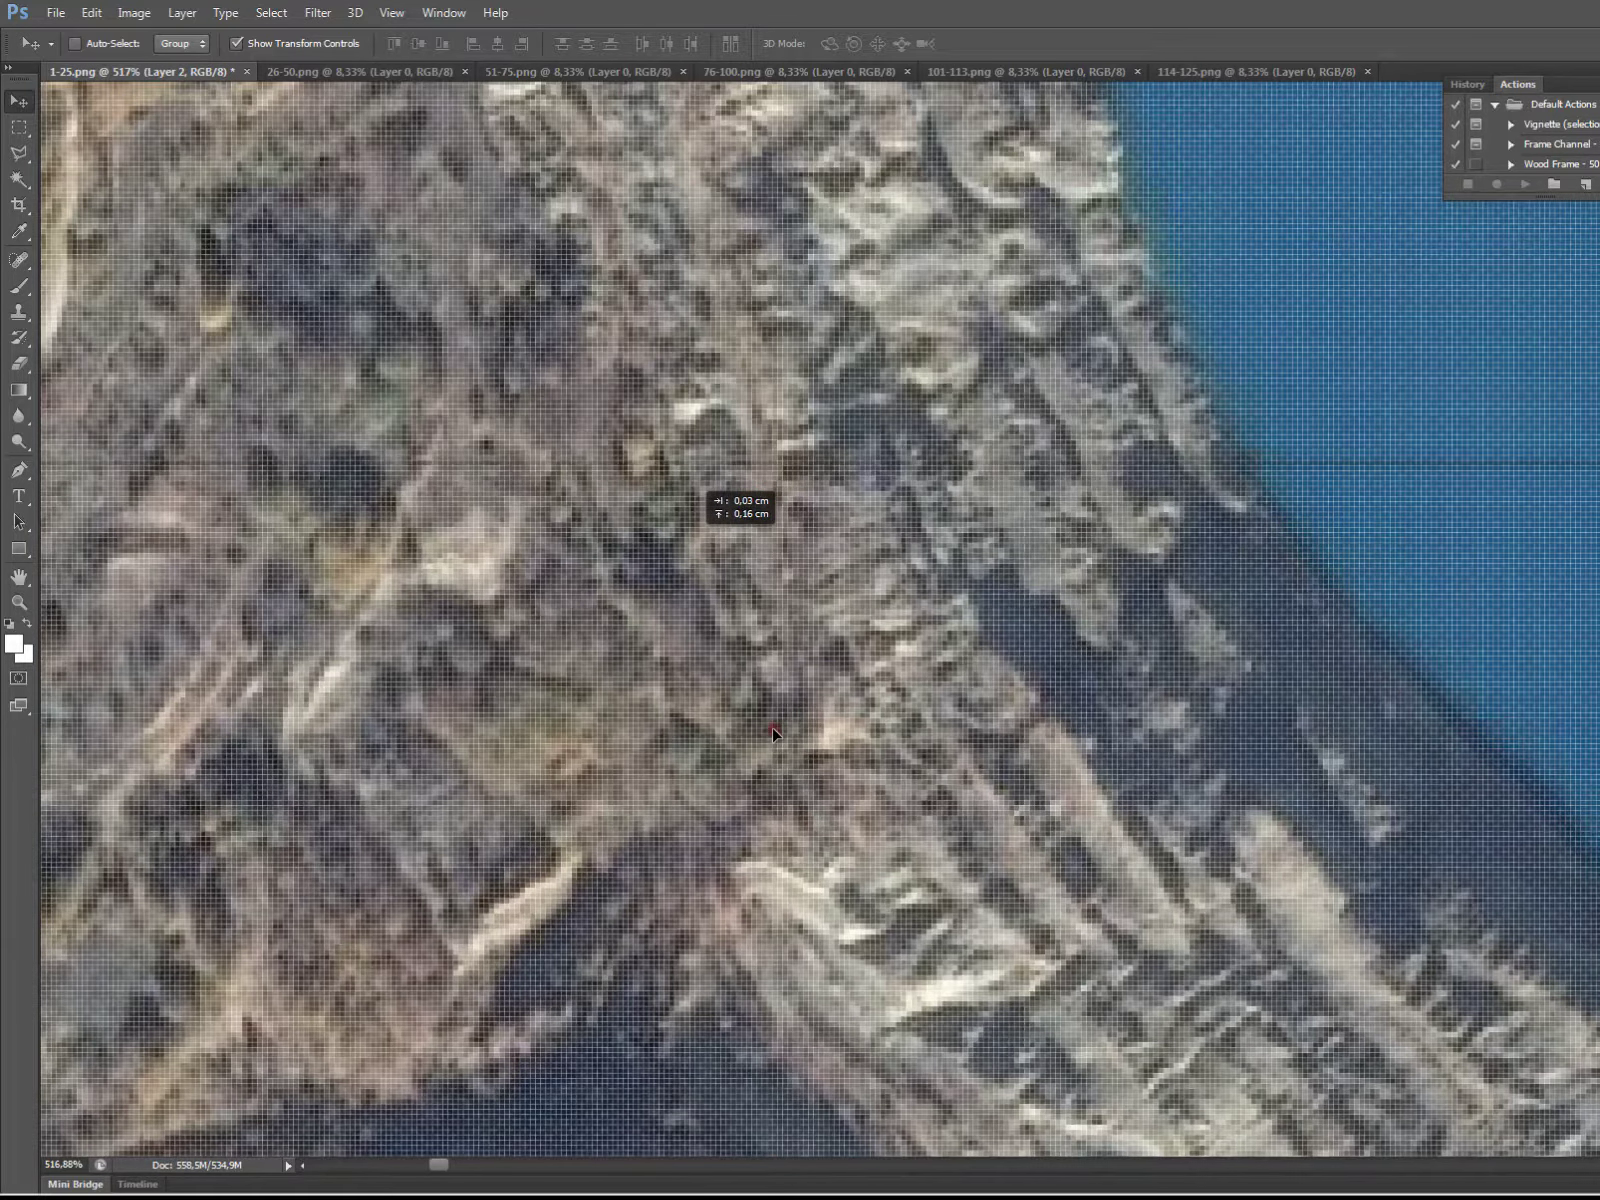
key(Left)
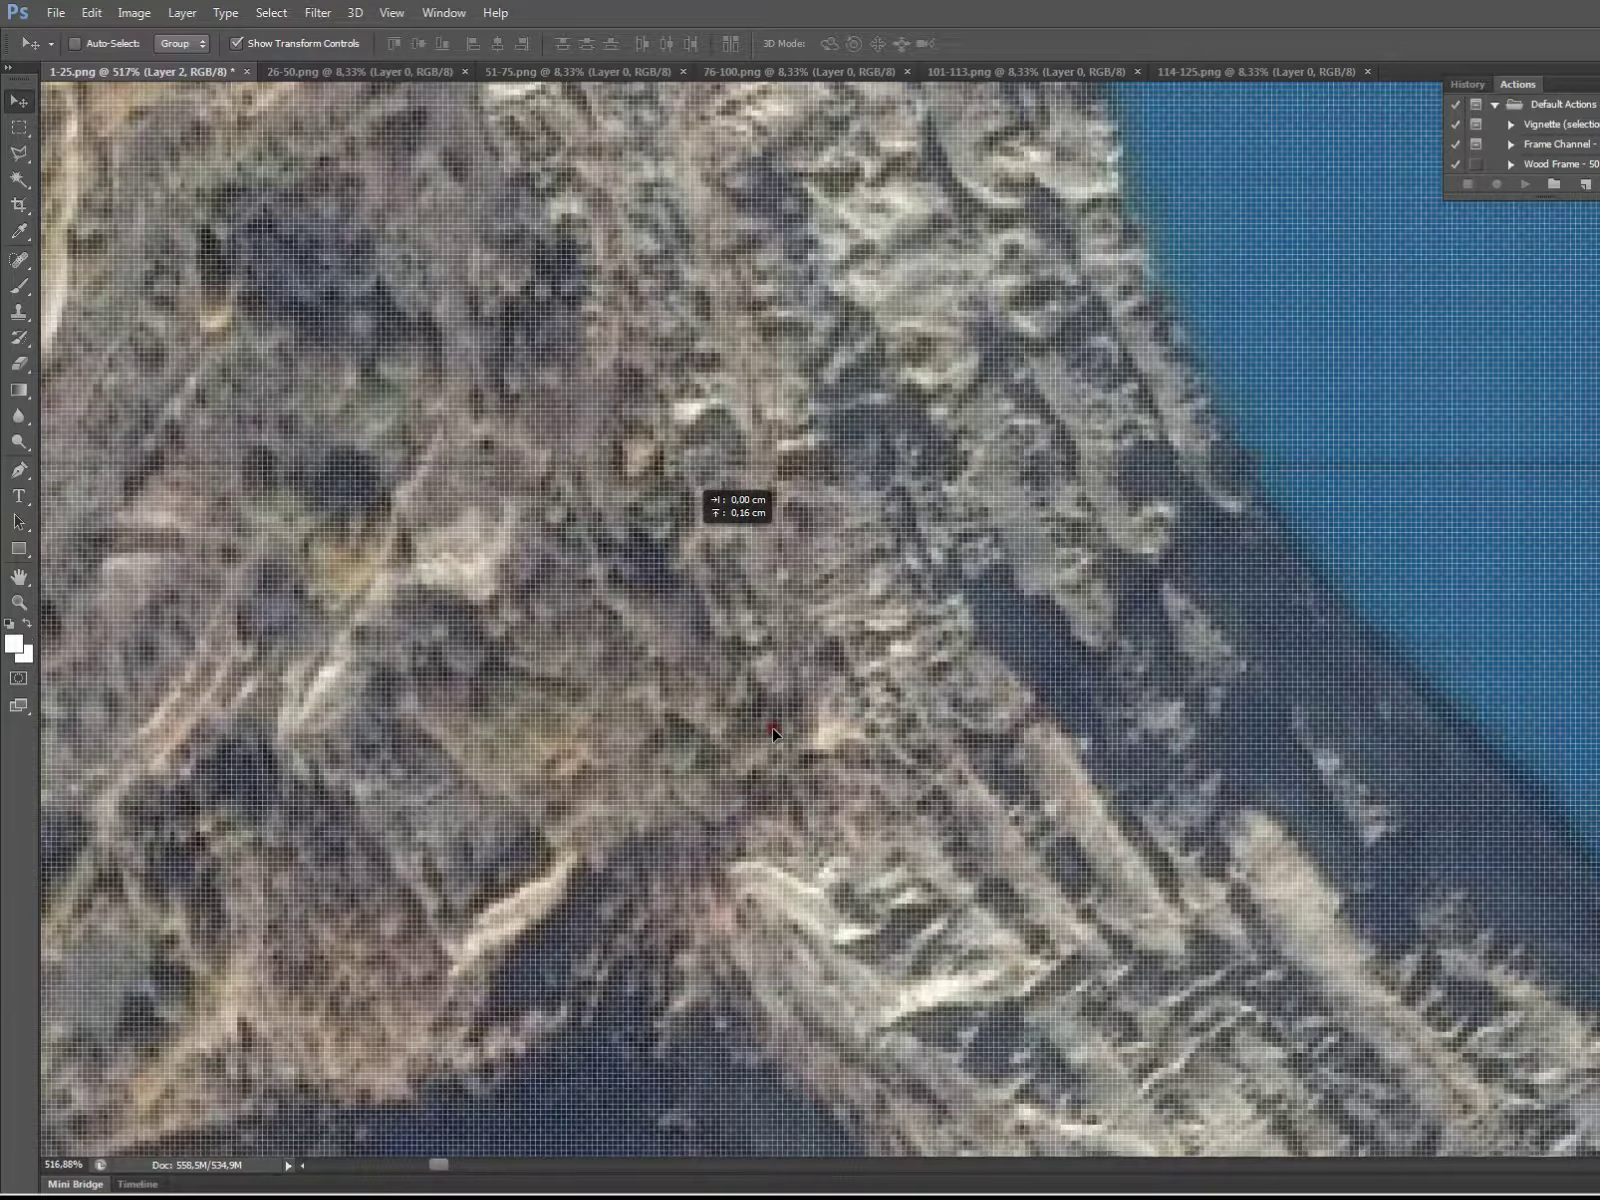
key(Down)
key(Down)
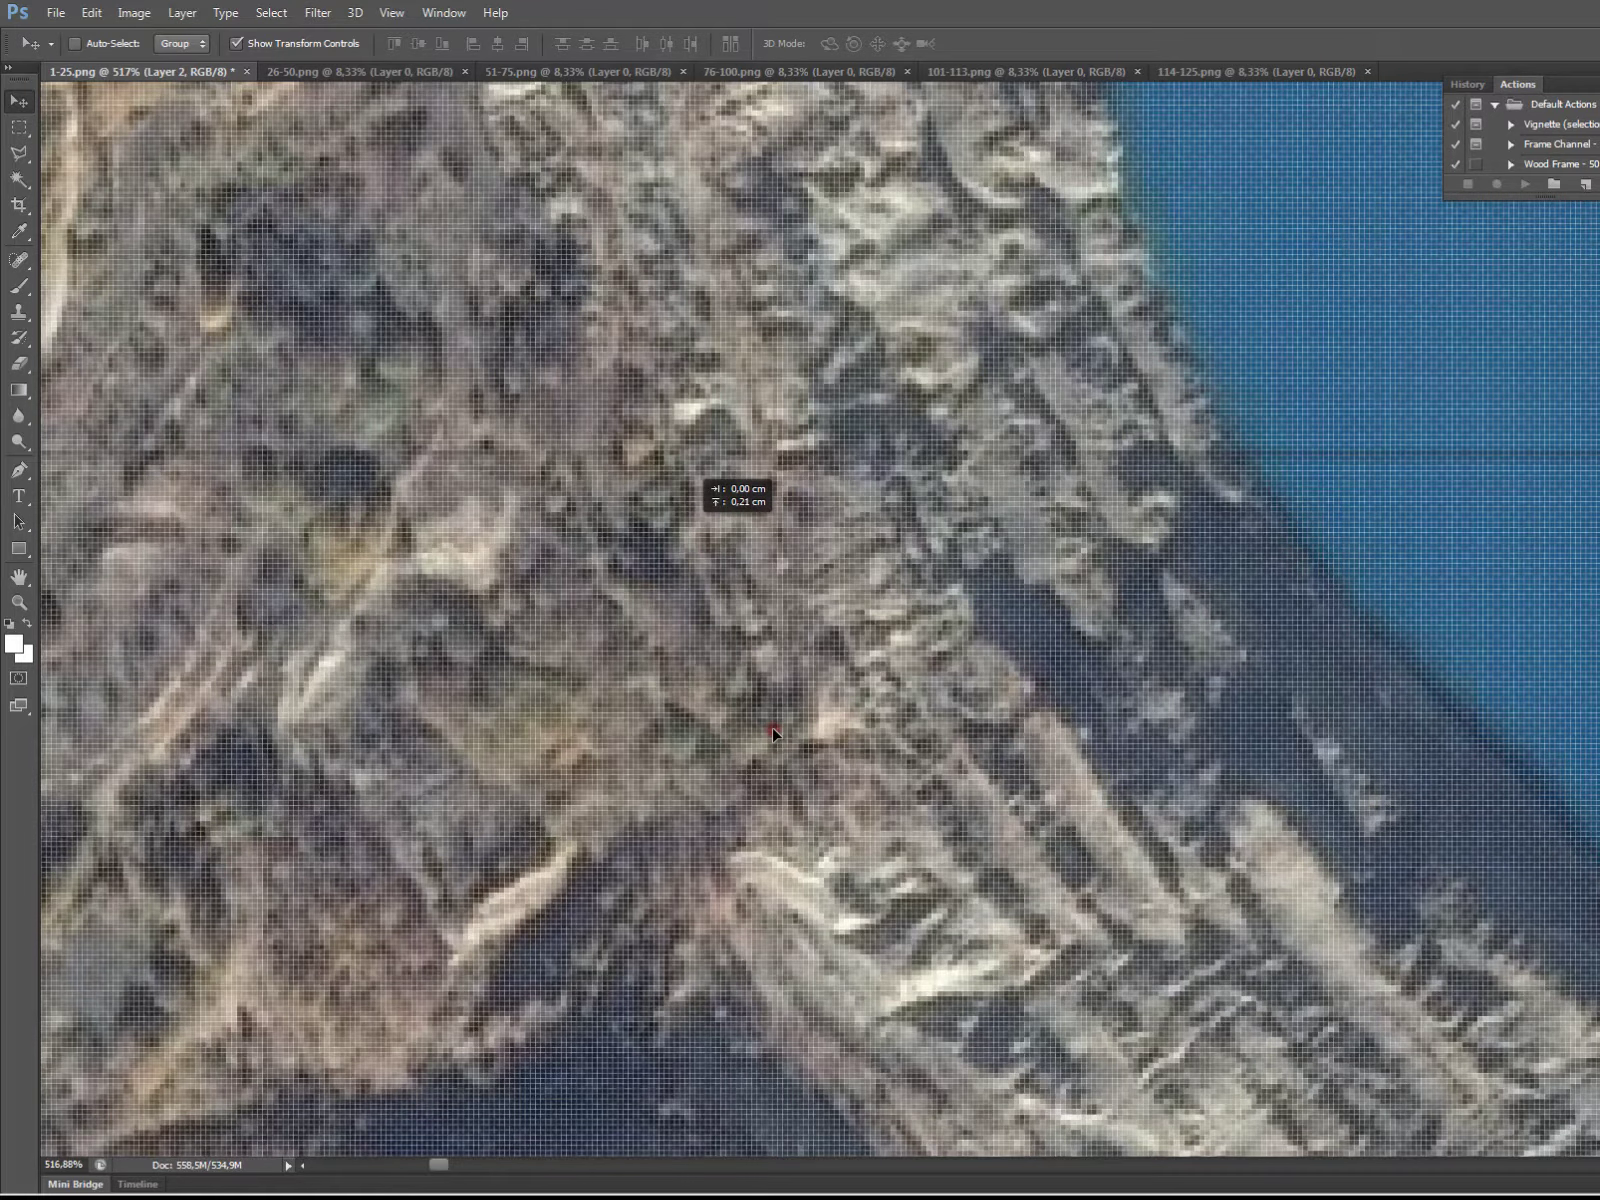
Zoom in and out repeatedly to inspect the seams of the aligned third strip.
scroll(775, 735, down, 3)
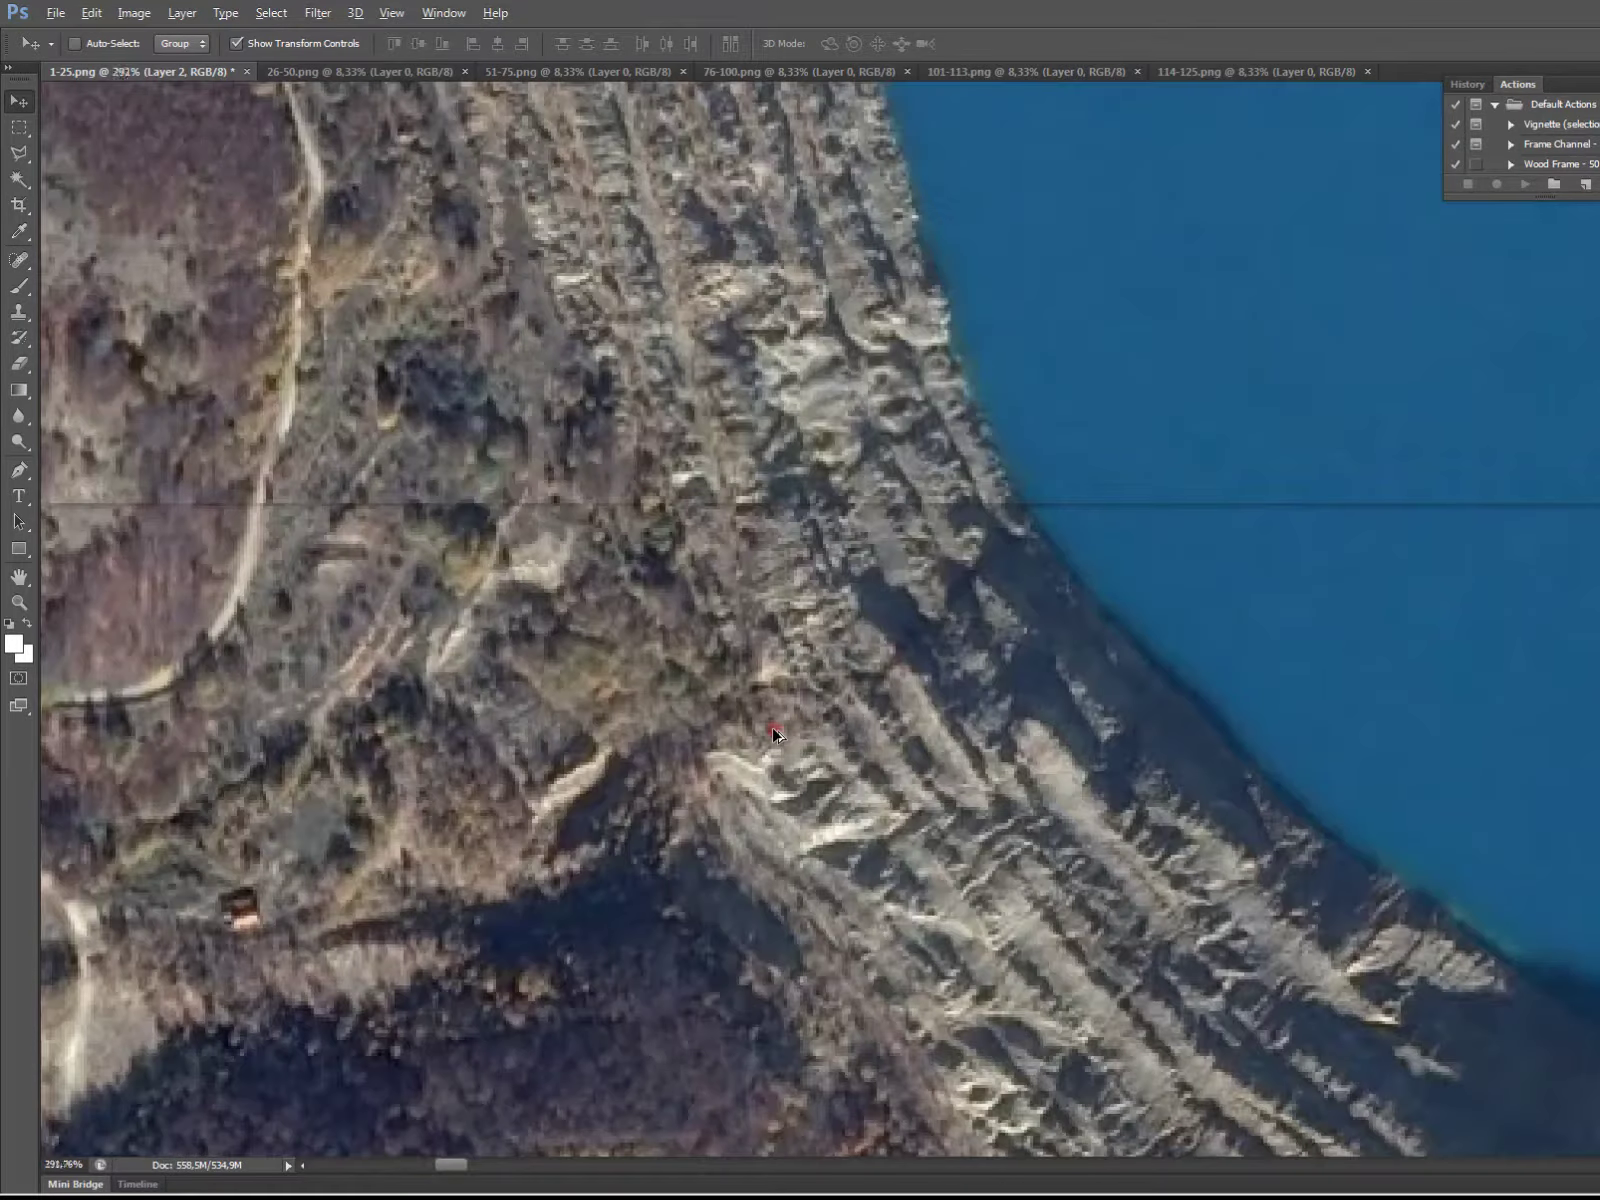
scroll(775, 735, down, 3)
scroll(775, 735, down, 3)
scroll(775, 735, up, 3)
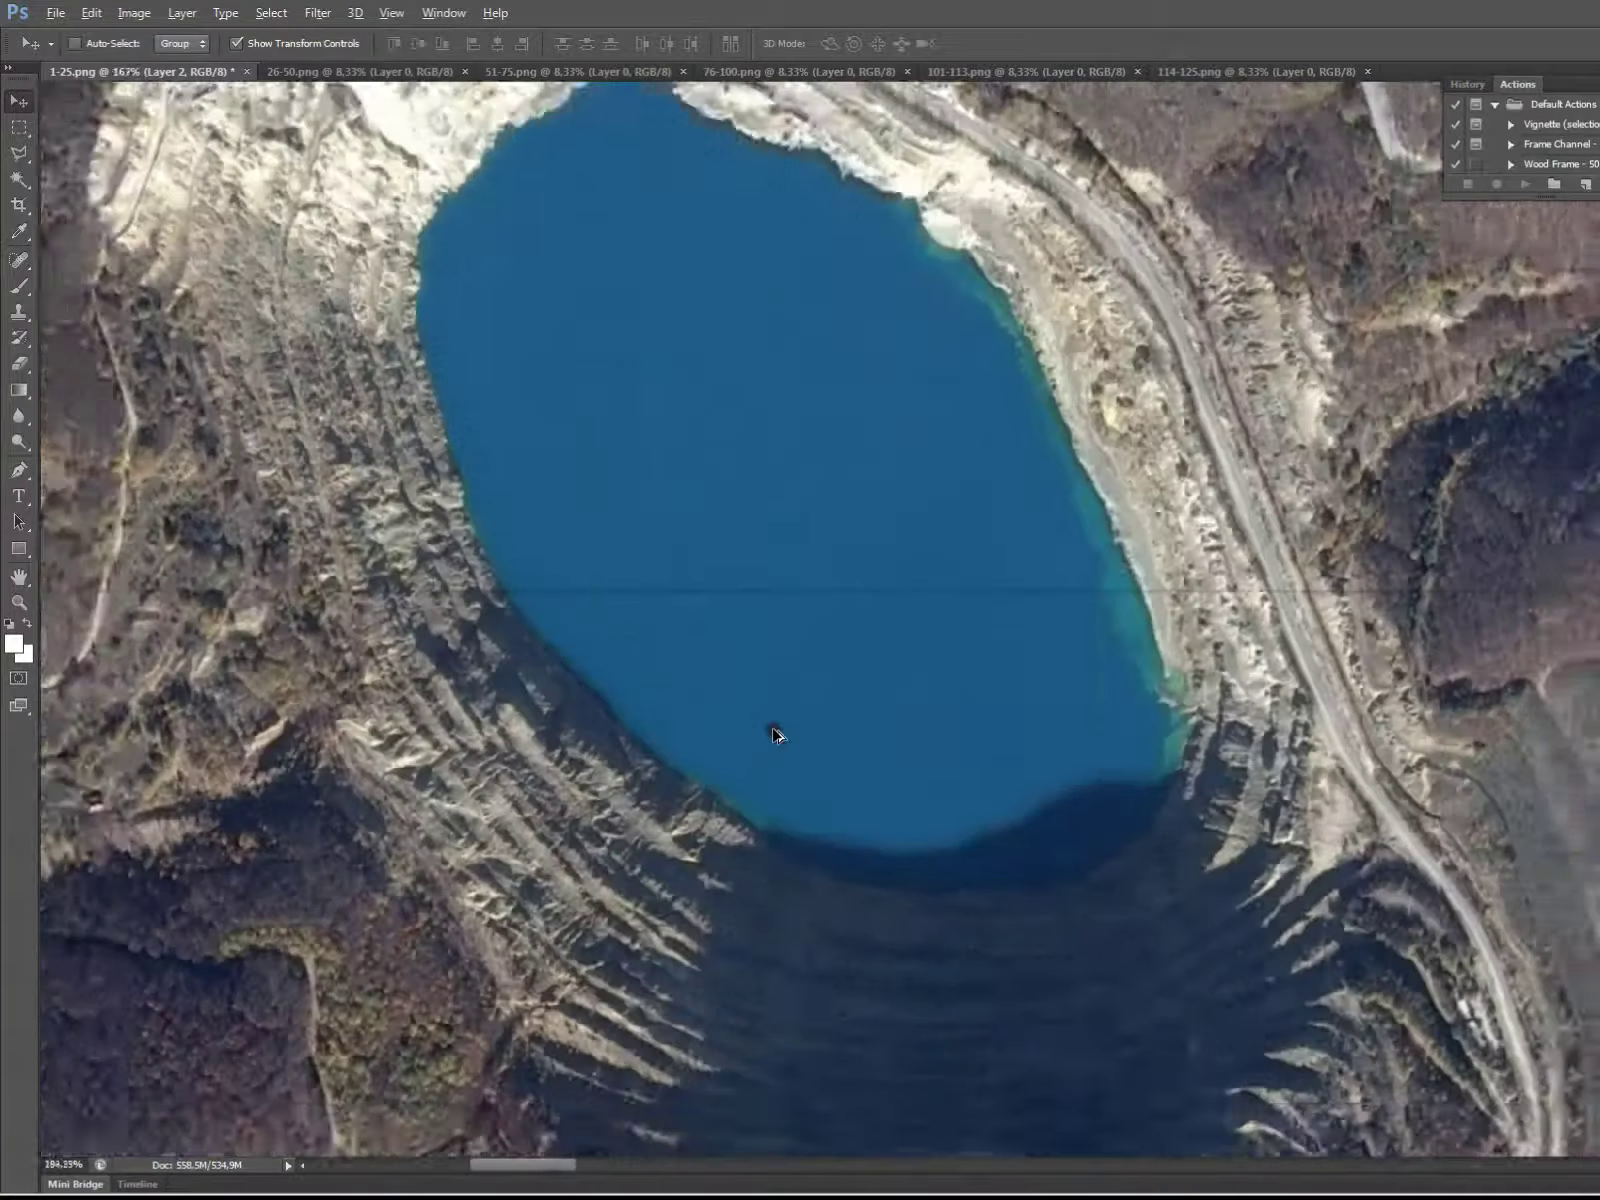
scroll(775, 735, up, 3)
scroll(775, 735, up, 2)
scroll(775, 735, up, 1)
scroll(775, 735, down, 3)
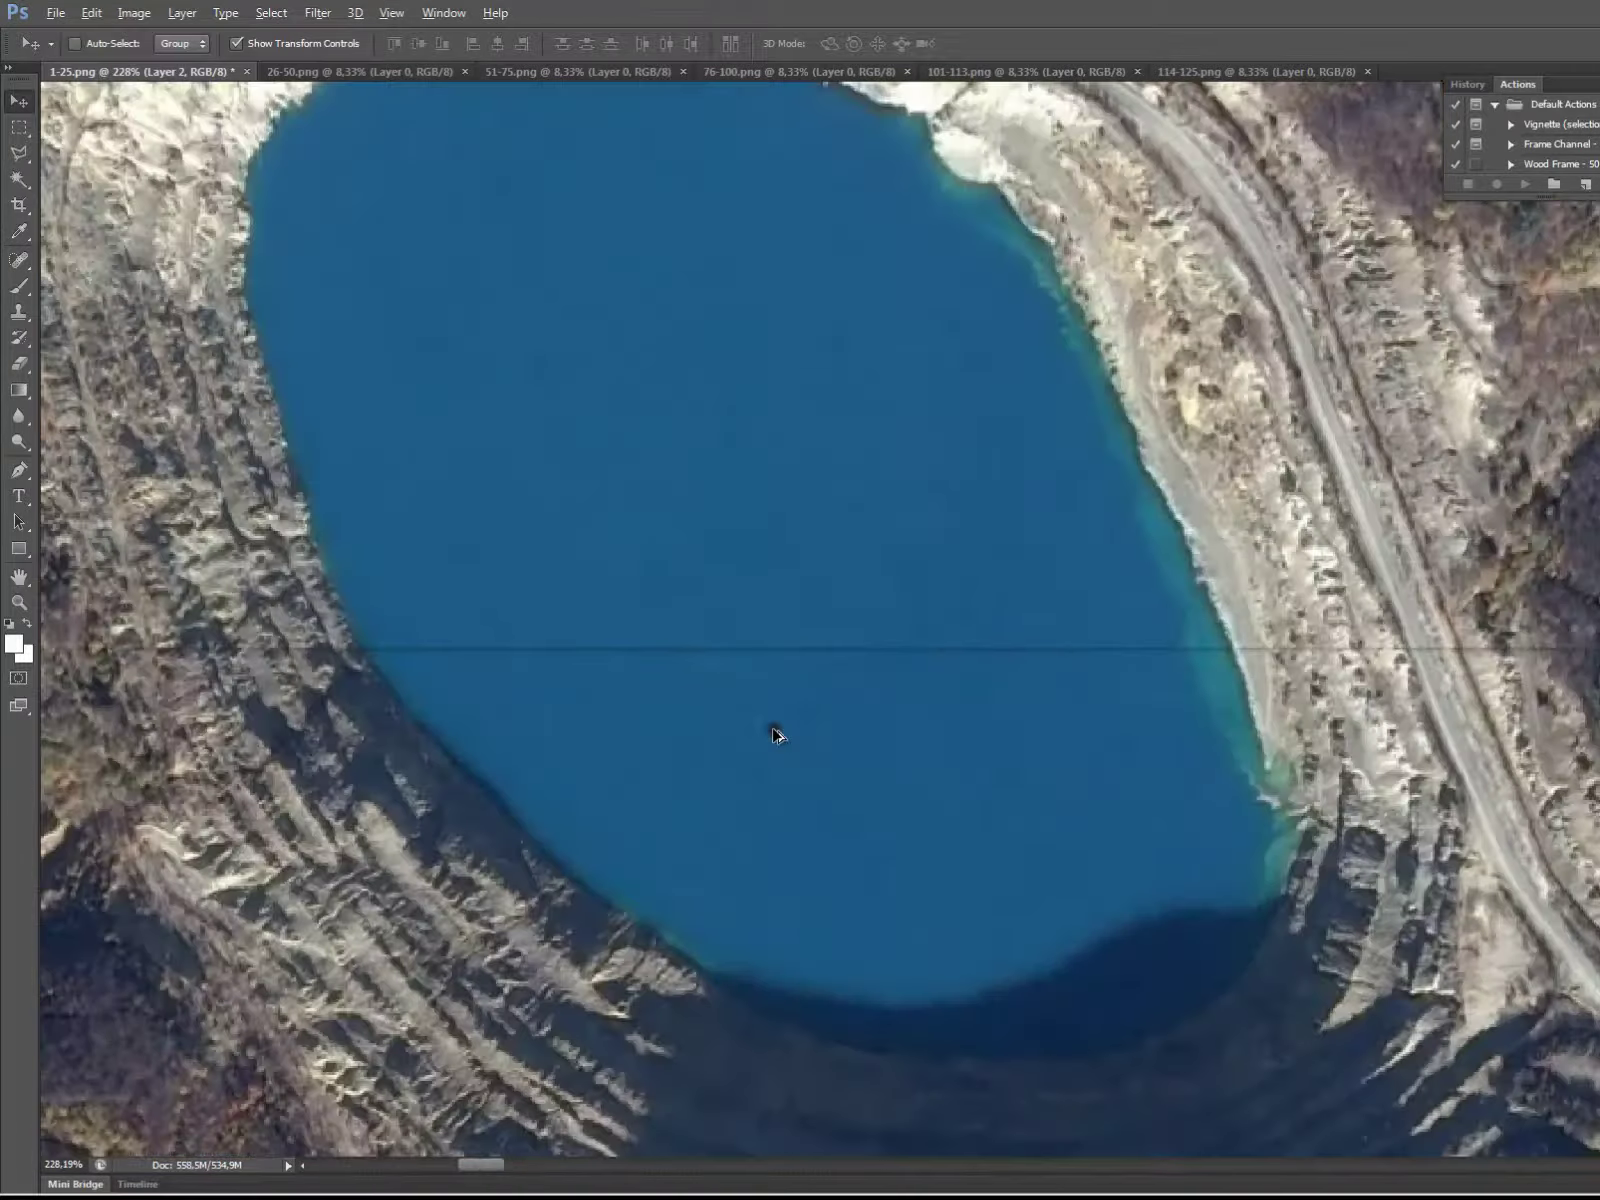
scroll(775, 735, down, 2)
scroll(775, 735, down, 2)
scroll(775, 735, up, 2)
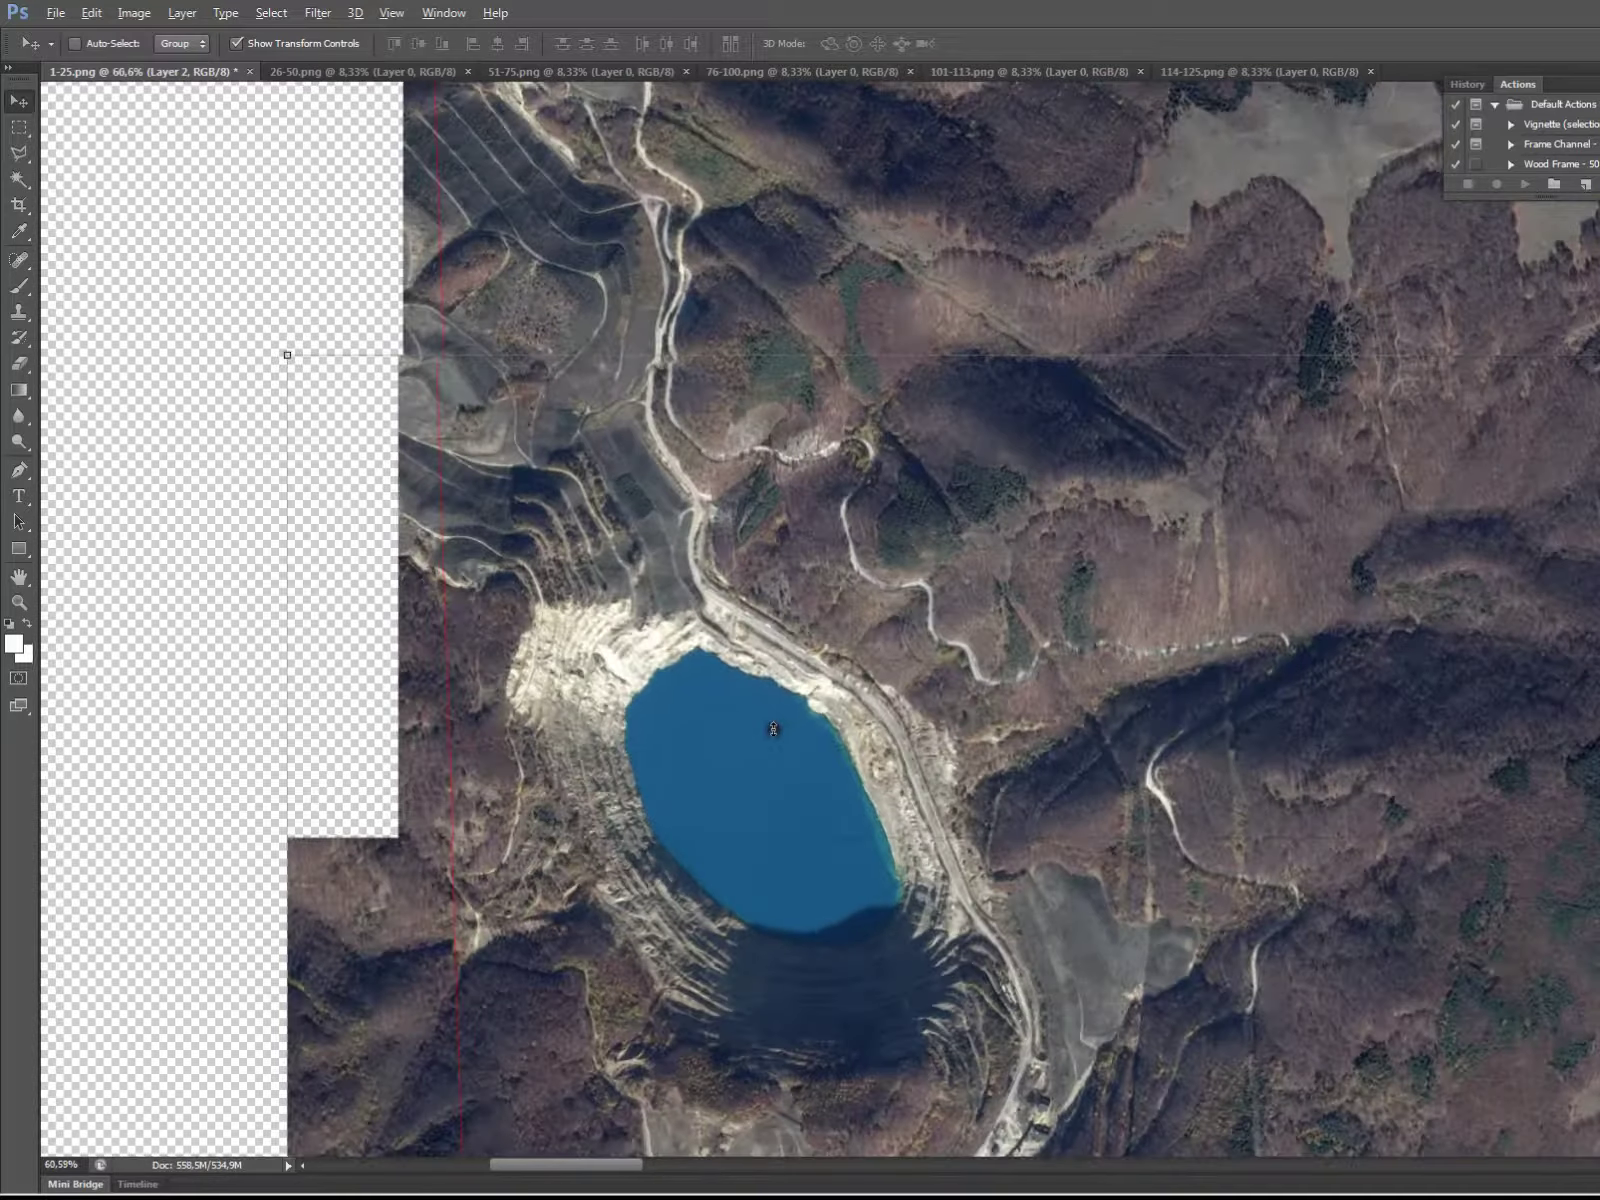
scroll(775, 735, up, 2)
scroll(775, 735, up, 3)
scroll(773, 729, up, 1)
scroll(773, 729, down, 2)
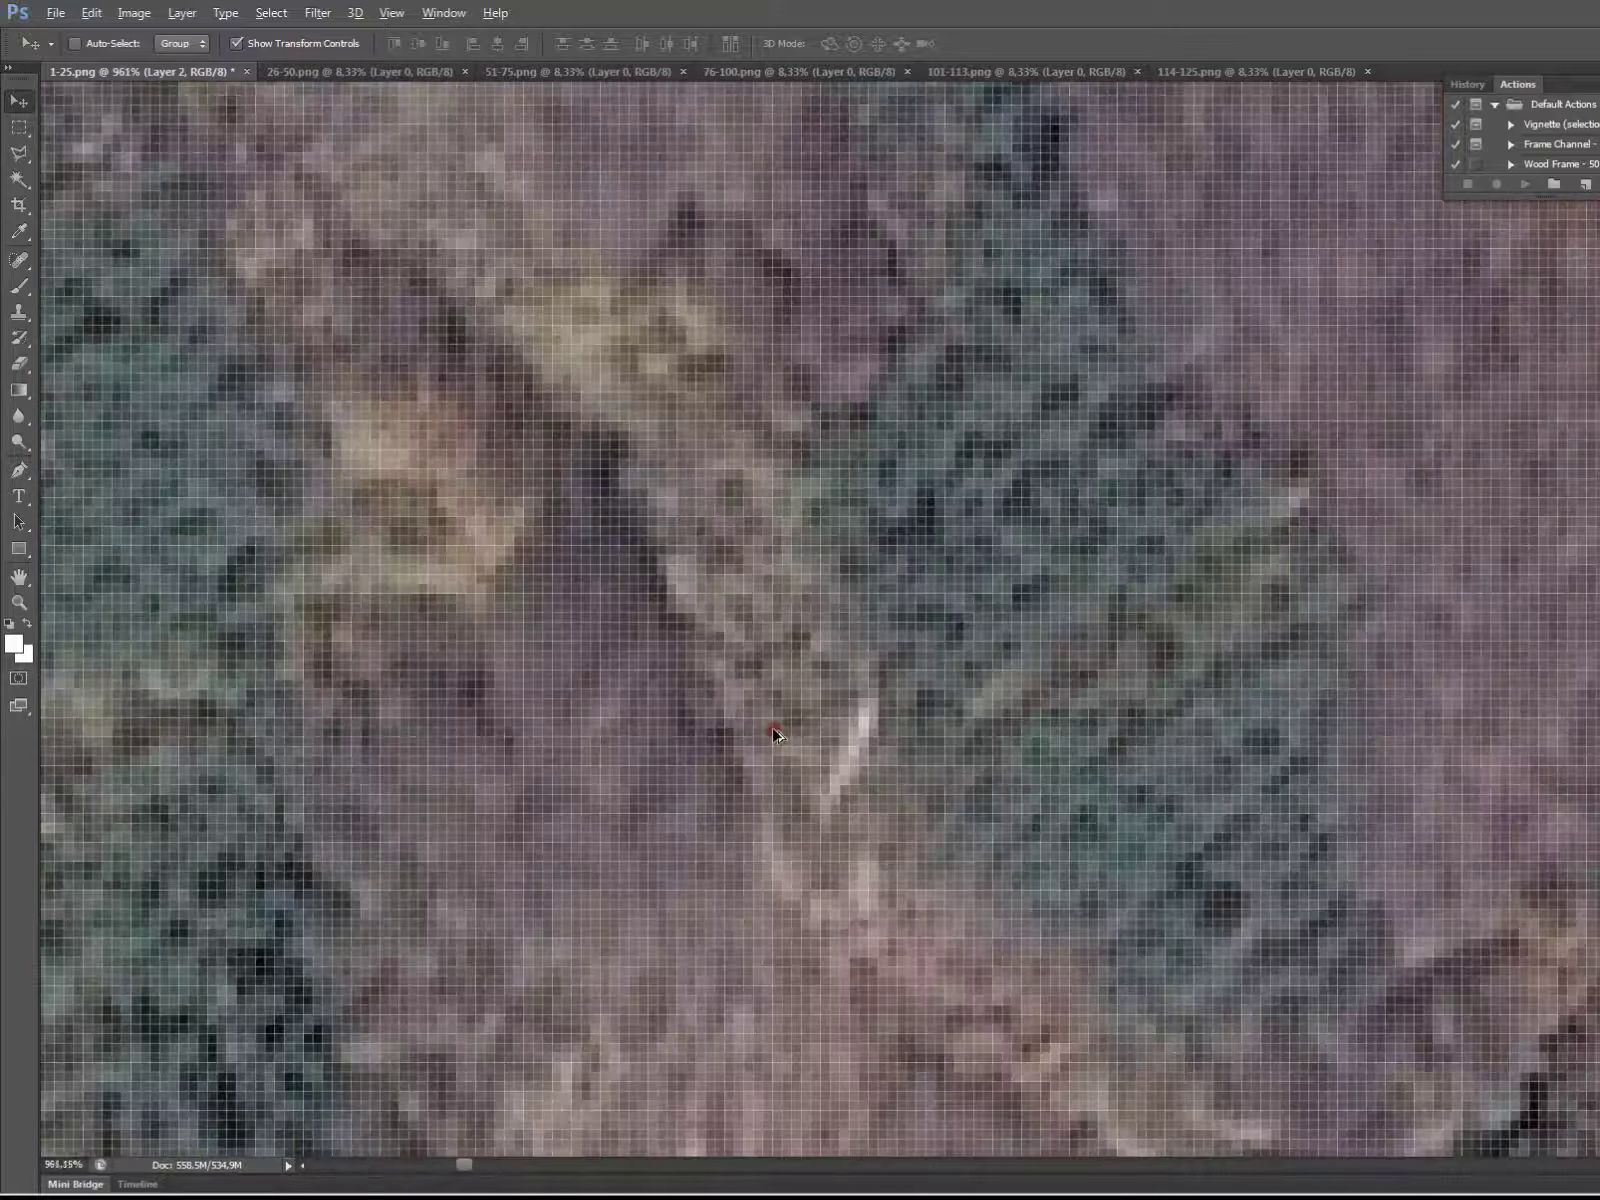
scroll(775, 732, down, 3)
scroll(776, 734, down, 2)
scroll(777, 735, down, 2)
scroll(777, 735, down, 1)
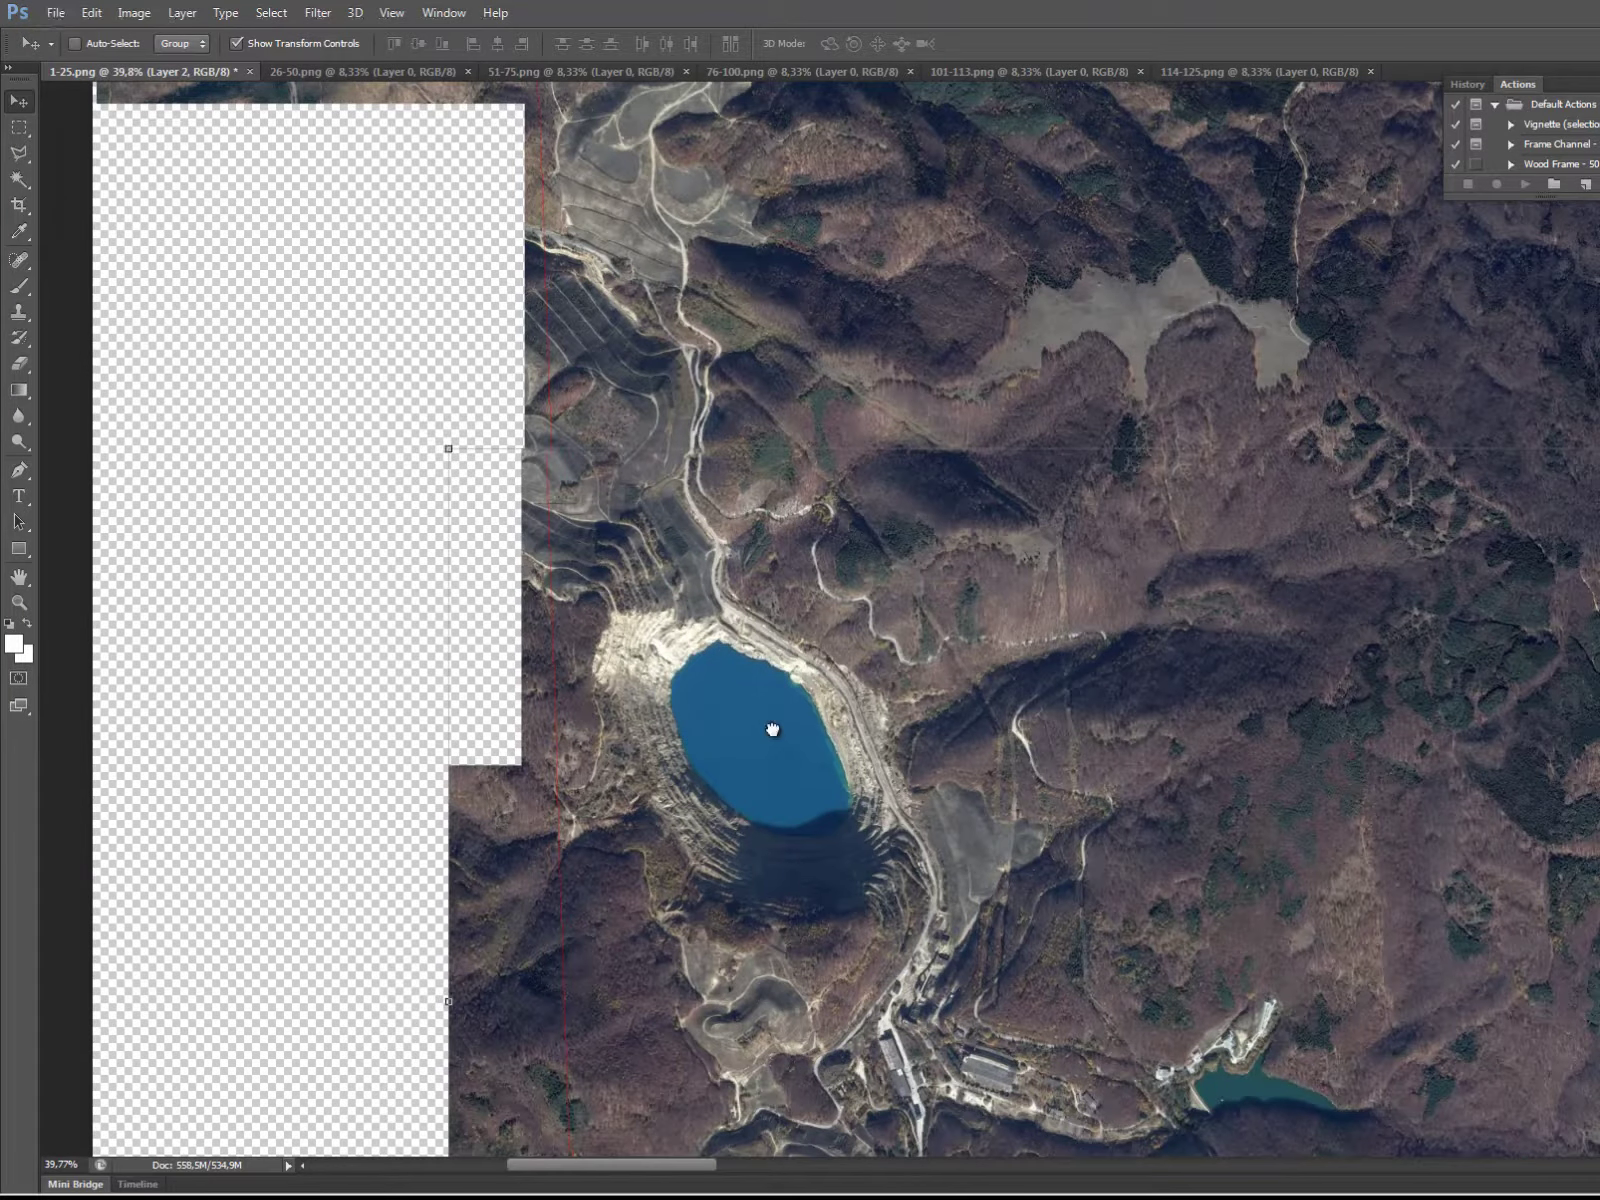
scroll(775, 738, up, 2)
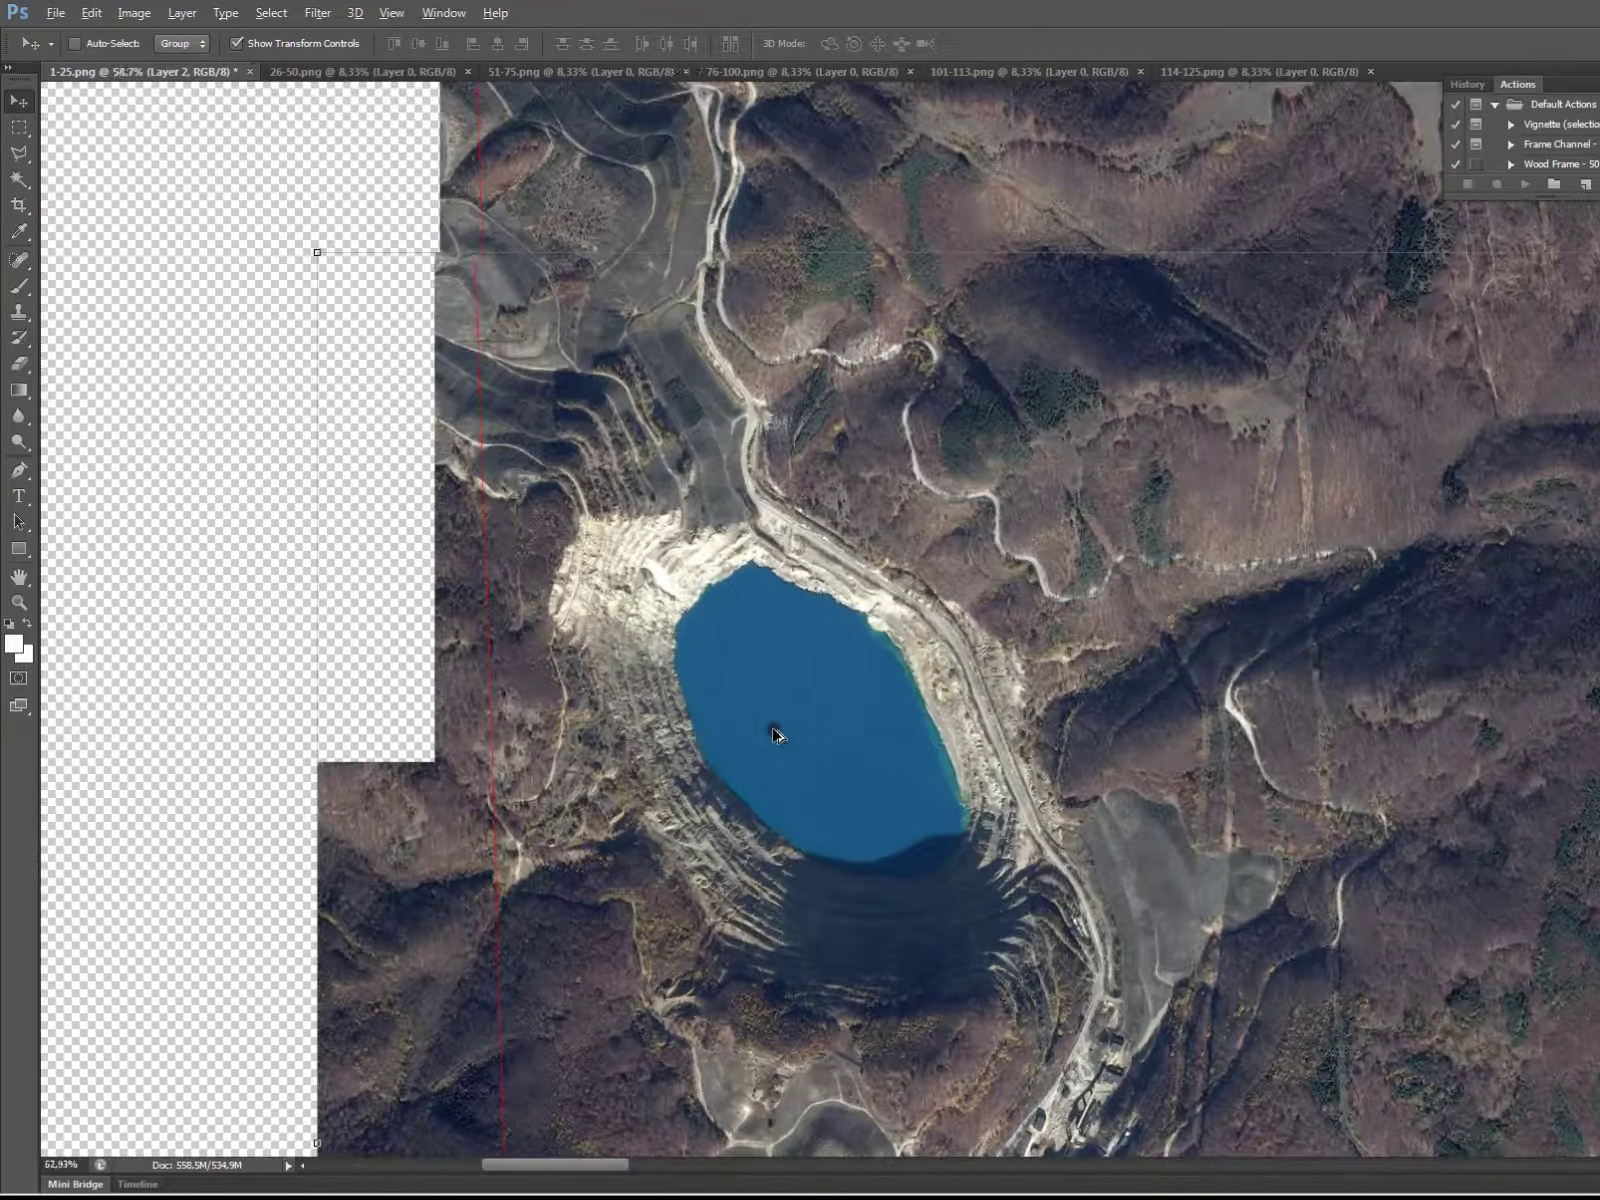
scroll(775, 735, down, 3)
scroll(775, 736, down, 2)
scroll(775, 736, up, 2)
scroll(775, 736, up, 3)
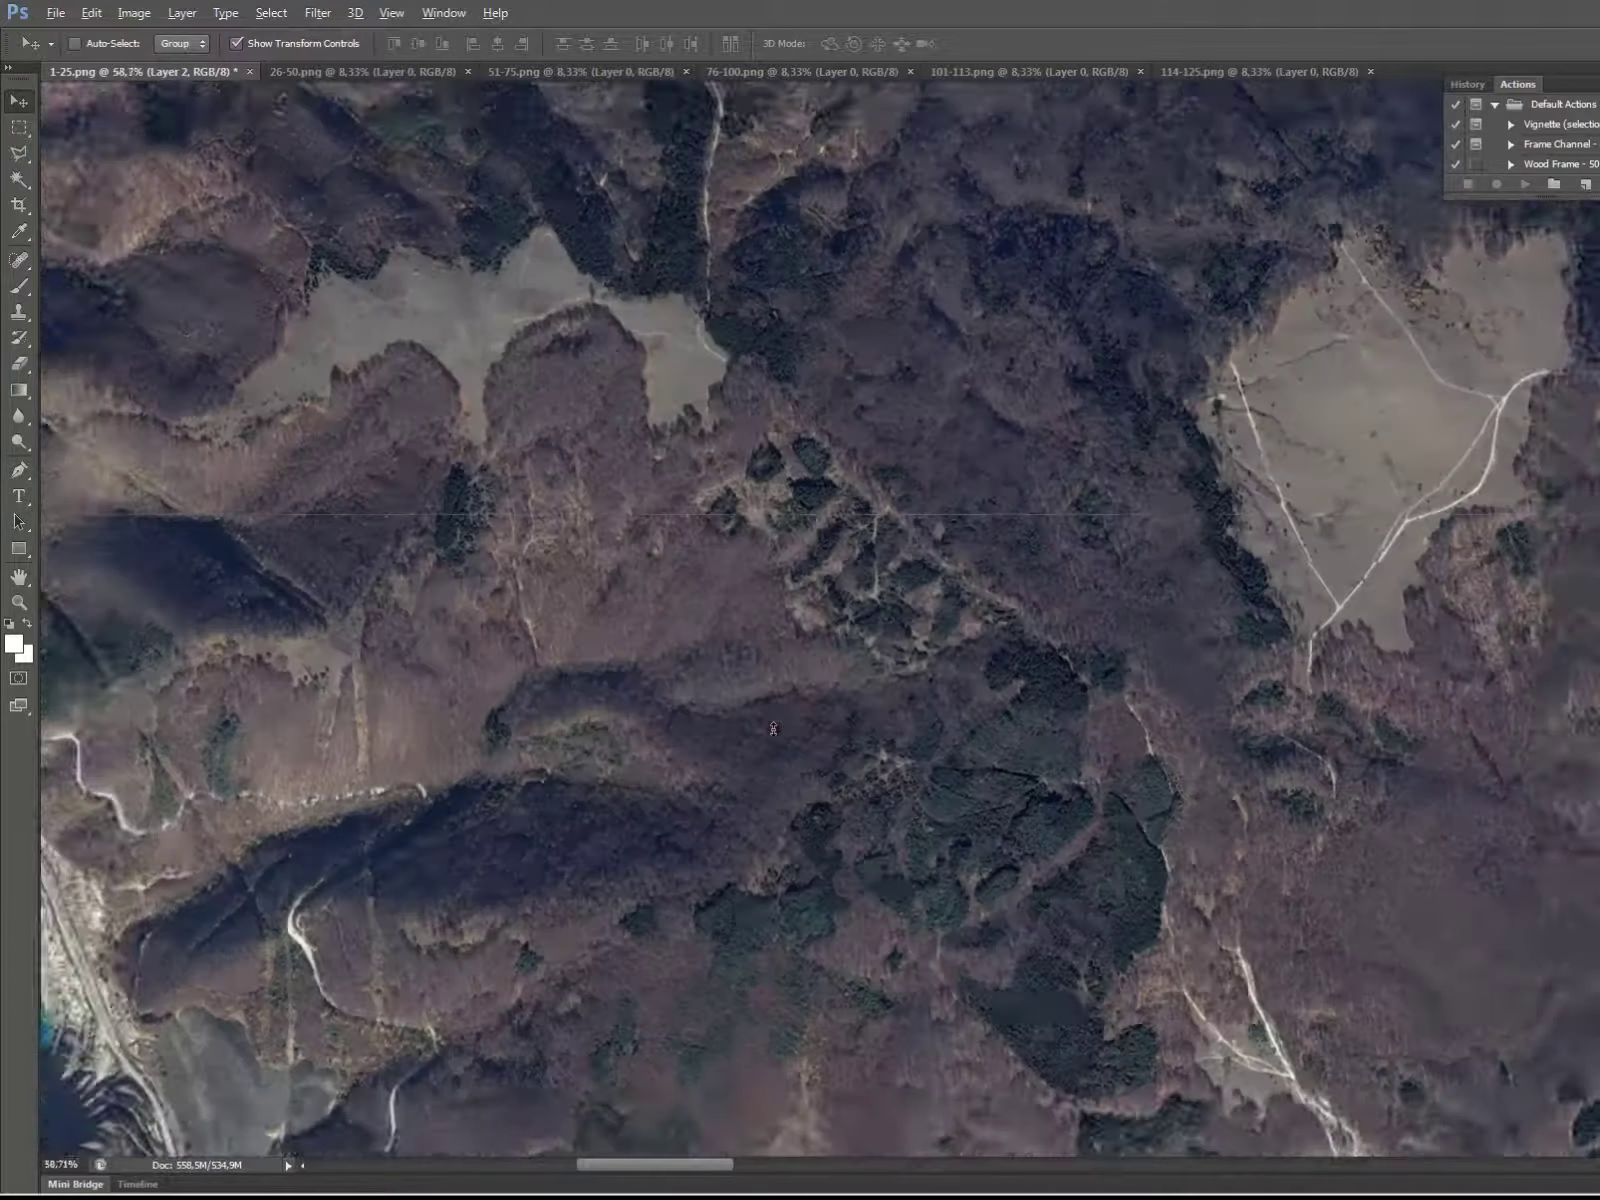
scroll(775, 736, up, 2)
scroll(777, 735, up, 2)
scroll(777, 735, up, 2)
scroll(777, 735, up, 1)
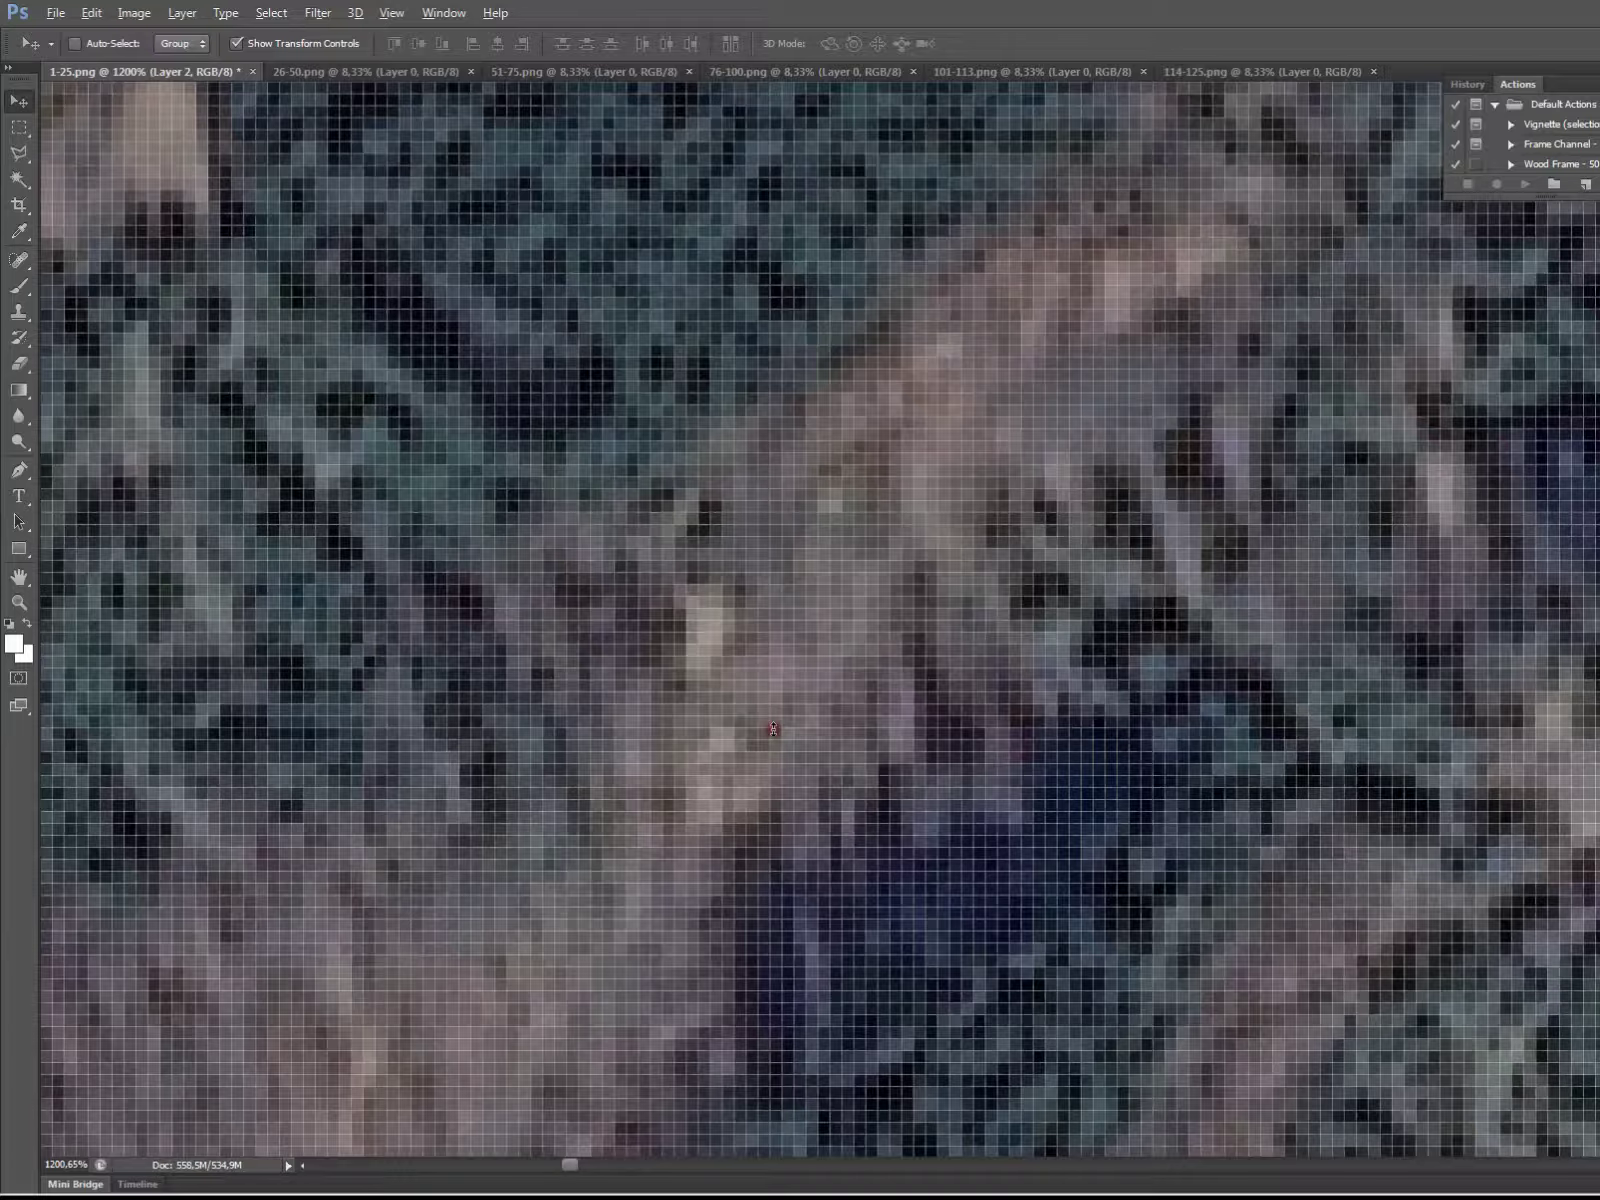
scroll(777, 735, down, 5)
scroll(777, 735, down, 4)
scroll(777, 735, down, 4)
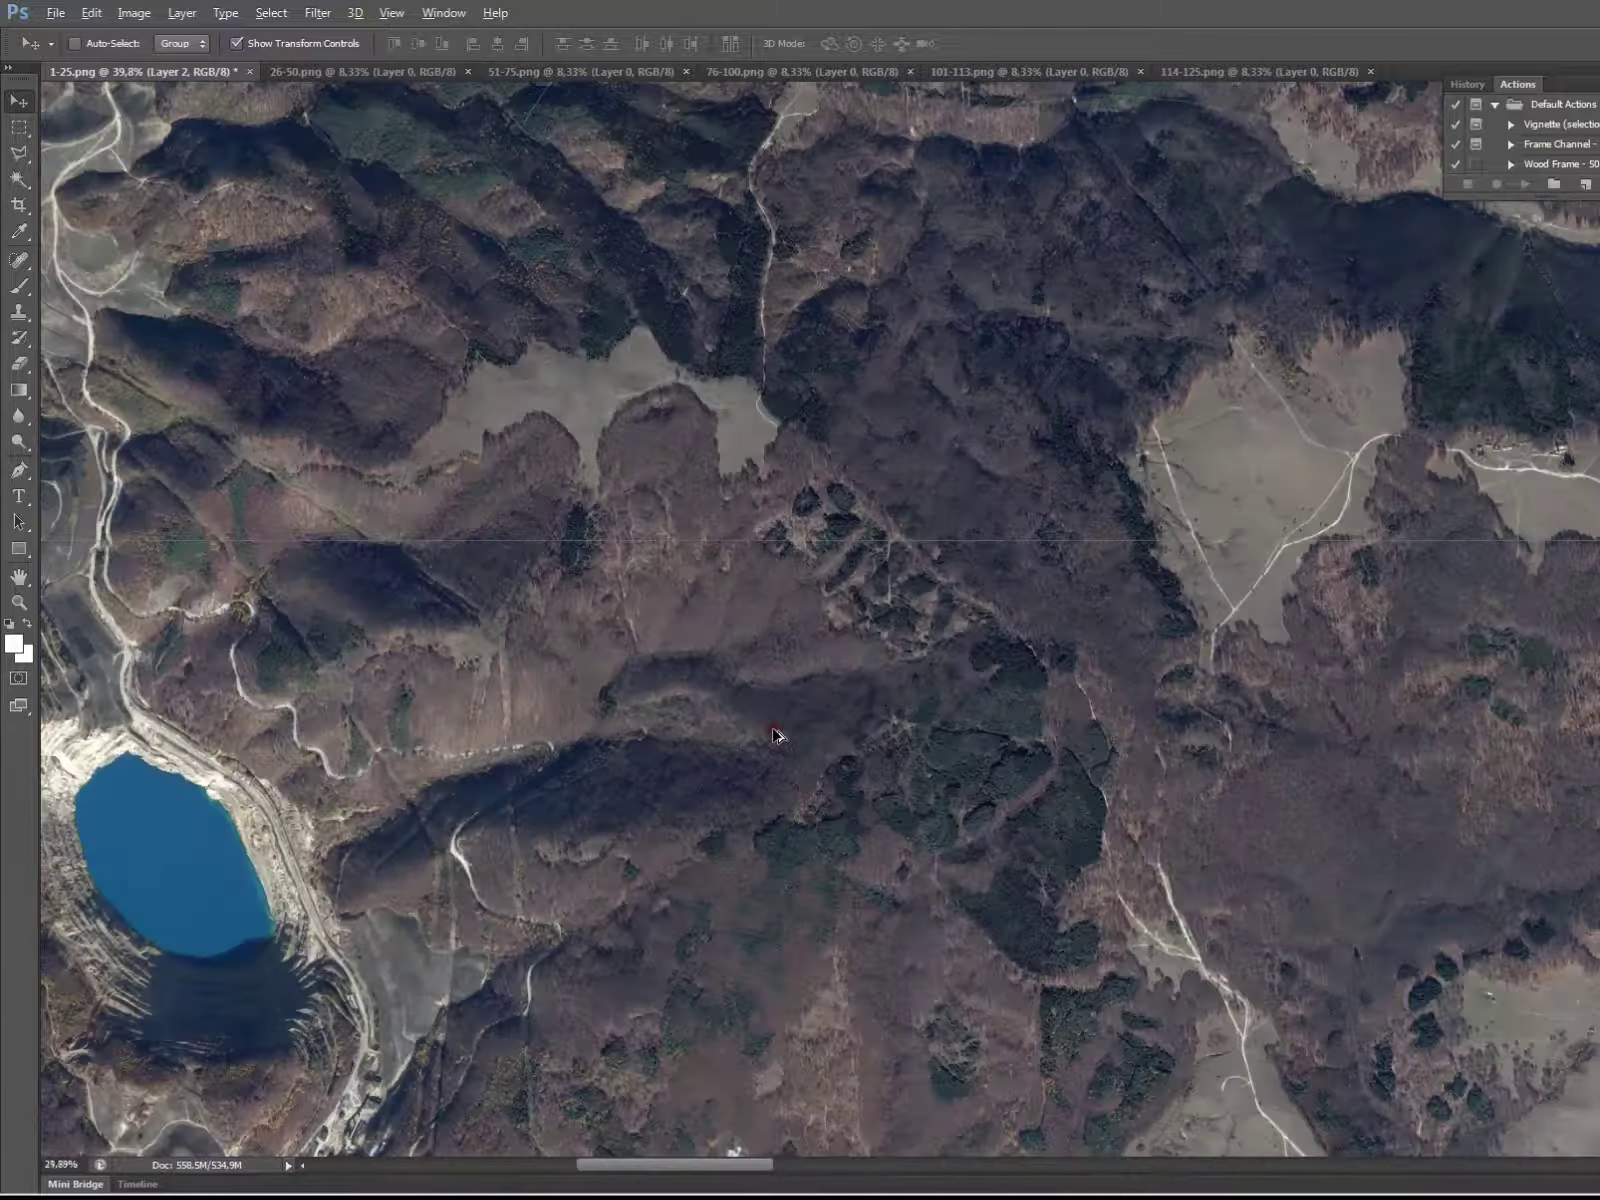
scroll(777, 735, down, 2)
scroll(777, 735, down, 2)
scroll(777, 735, down, 2)
scroll(777, 735, down, 2)
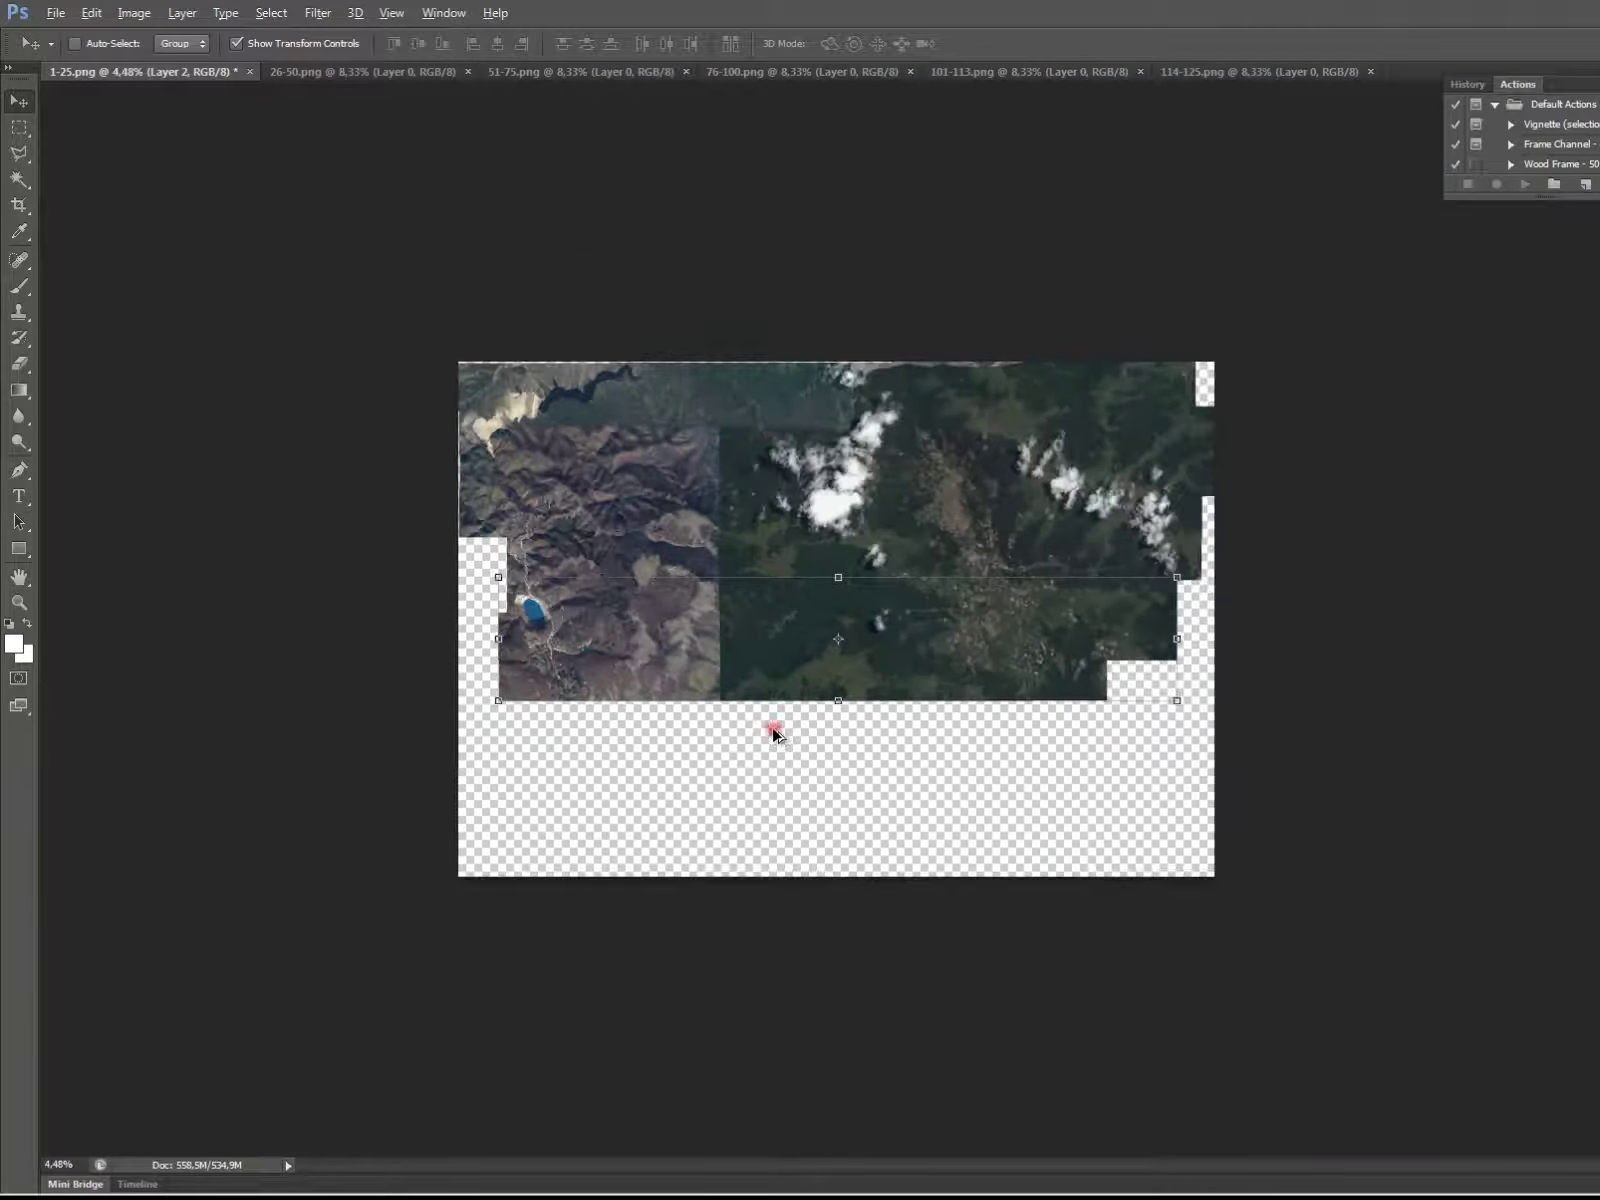
scroll(777, 735, up, 1)
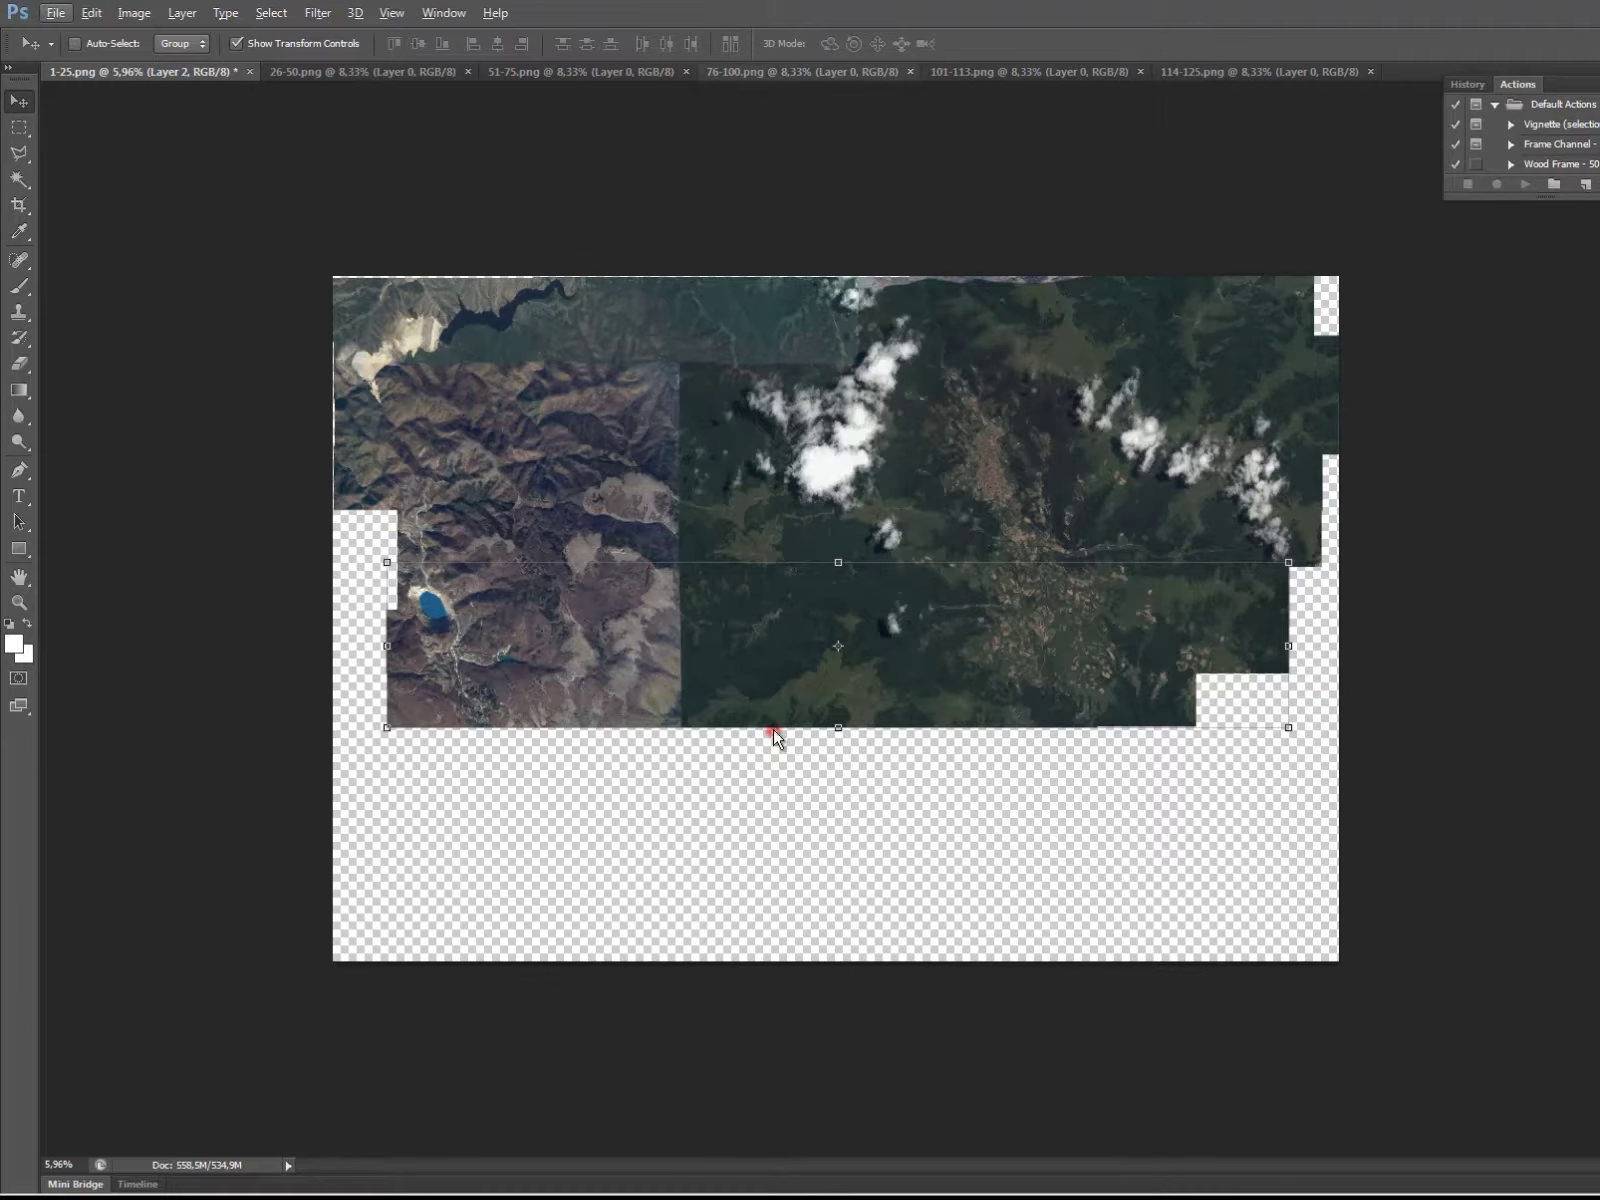
Copy the 76-100 panorama strip into the 1-25 mosaic and place it below the existing rows.
key(ctrl+Tab)
key(ctrl+Tab)
key(ctrl+Tab)
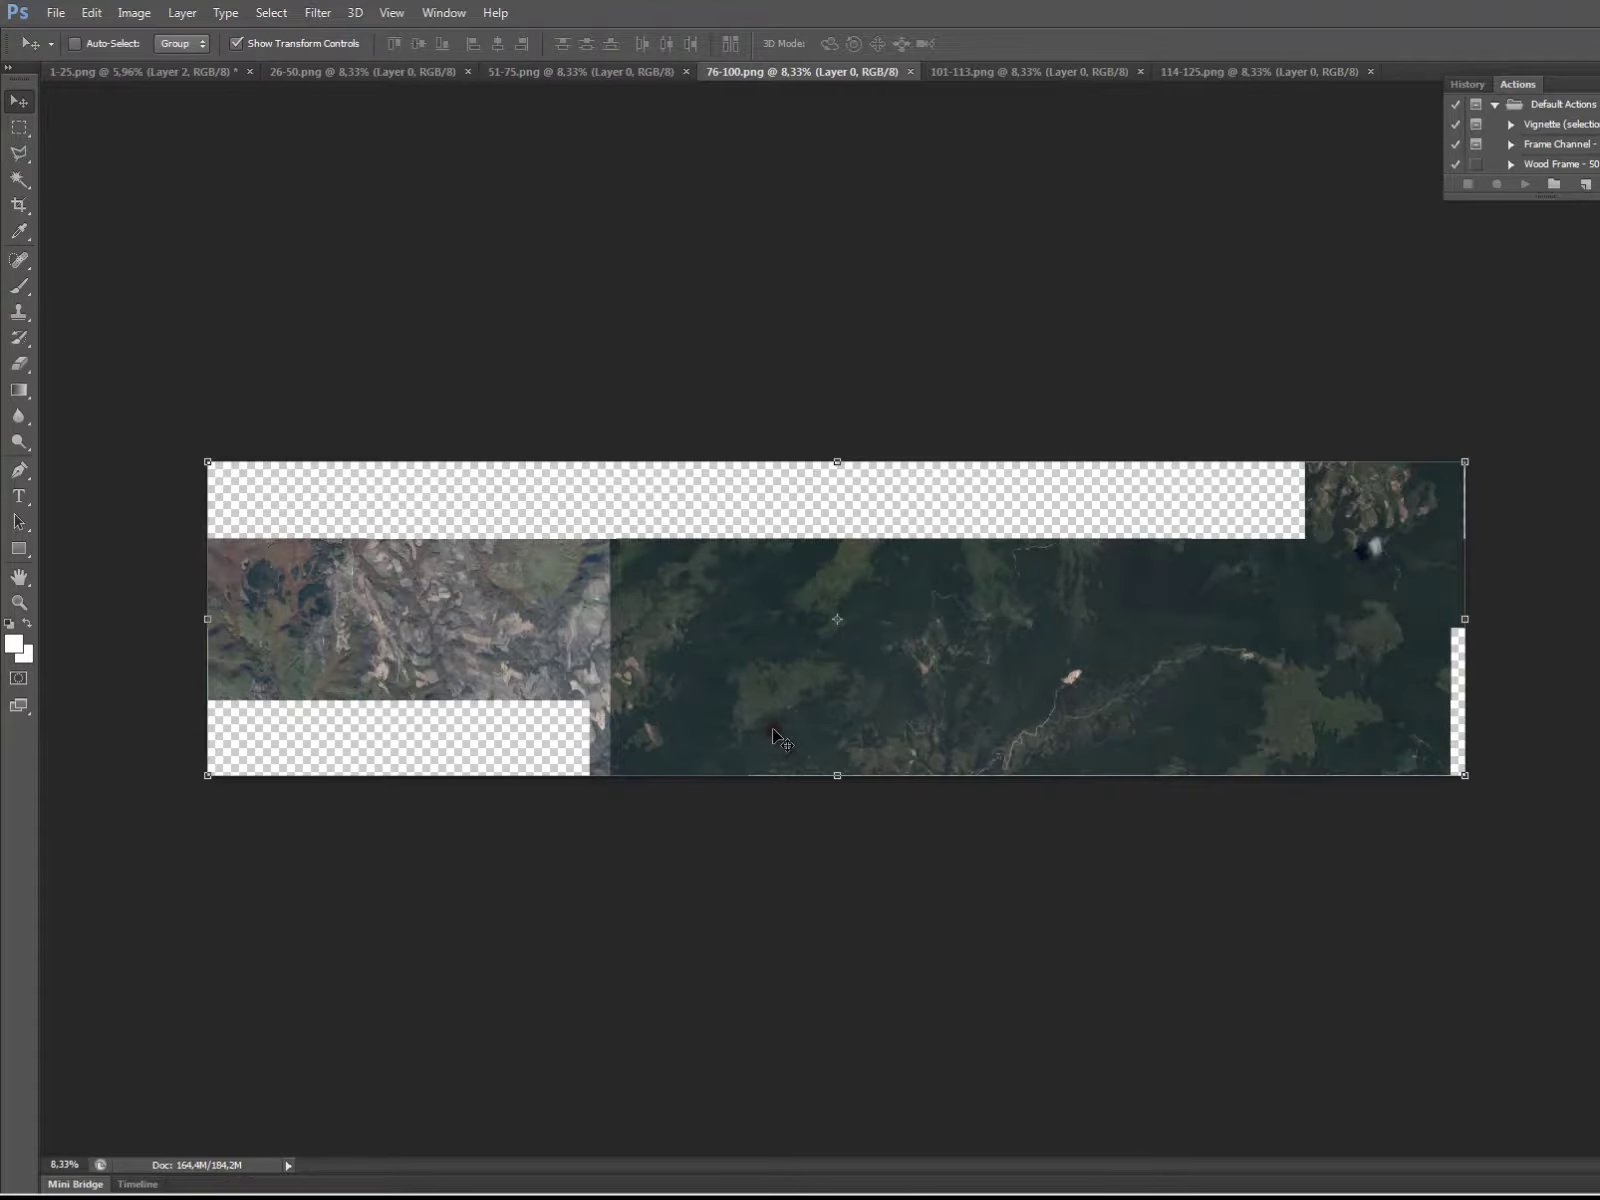
drag(777, 737, 777, 740)
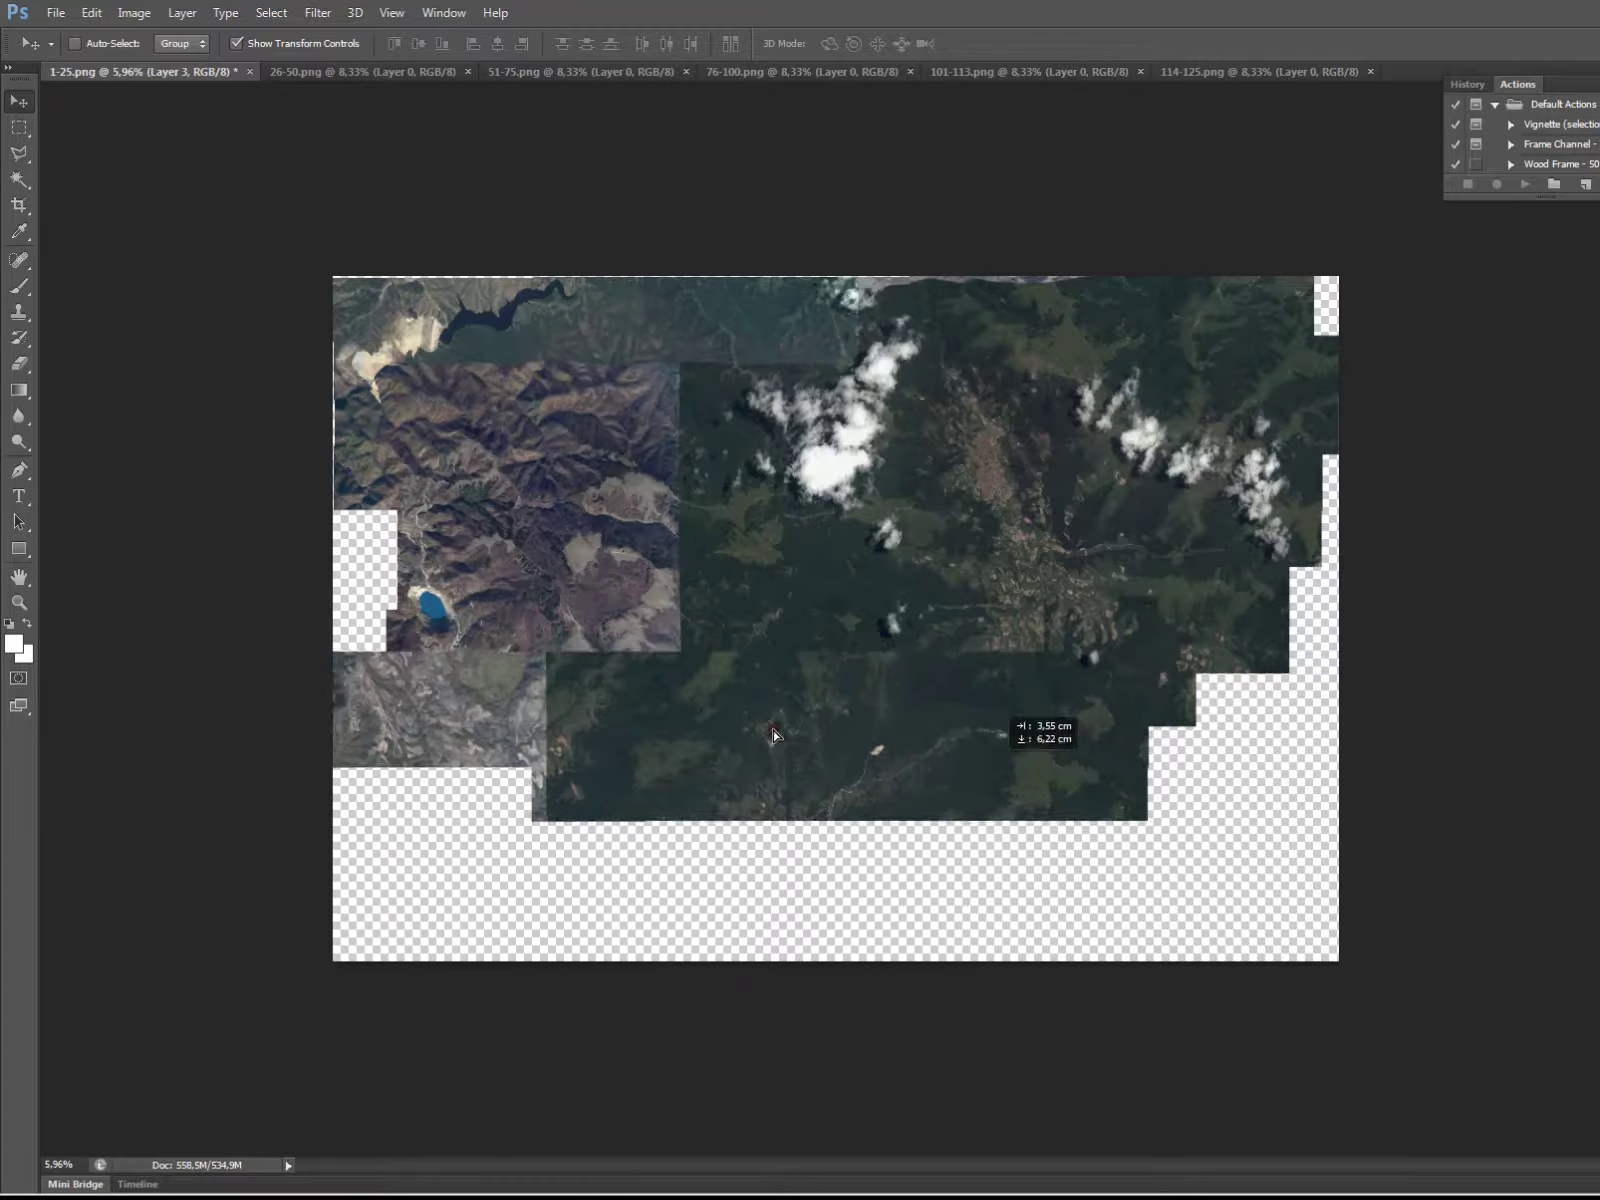
drag(718, 707, 773, 733)
scroll(775, 735, up, 5)
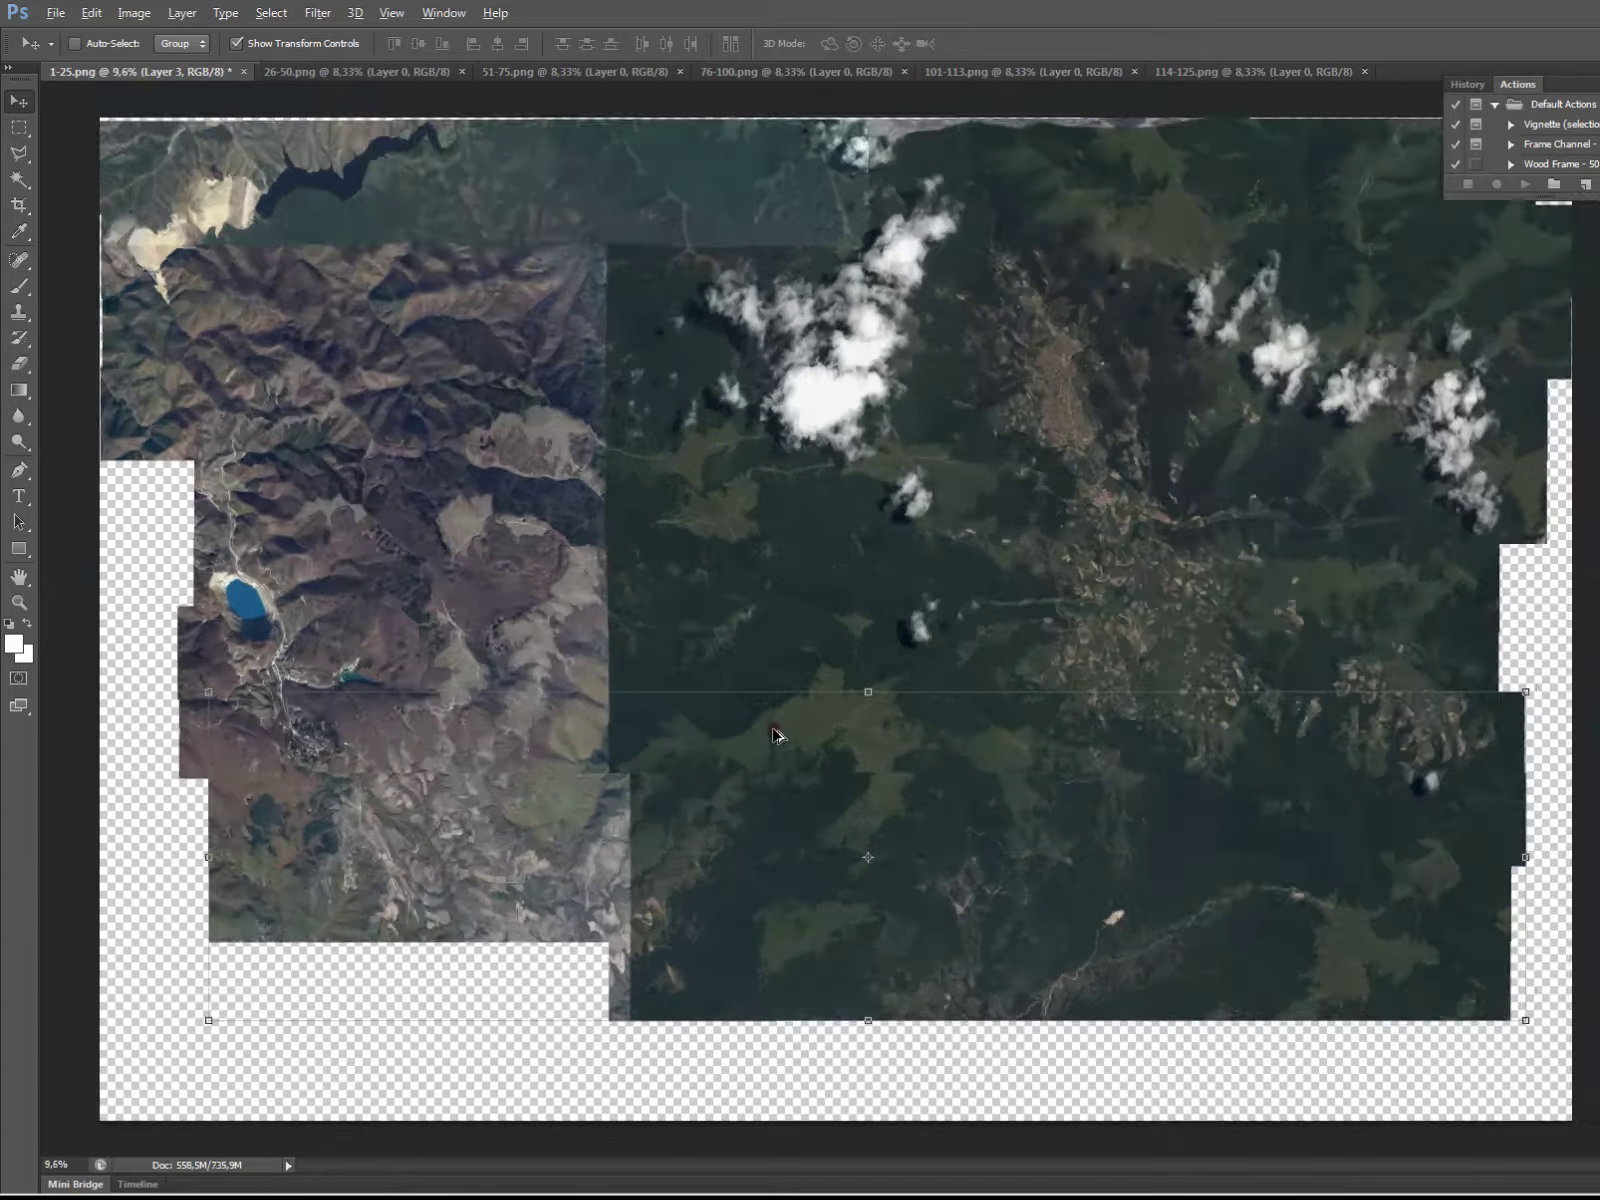
scroll(777, 737, up, 3)
Nudge the new lower strip left, up and right to close the seam with its neighbours.
key(Left)
key(Left)
key(Left)
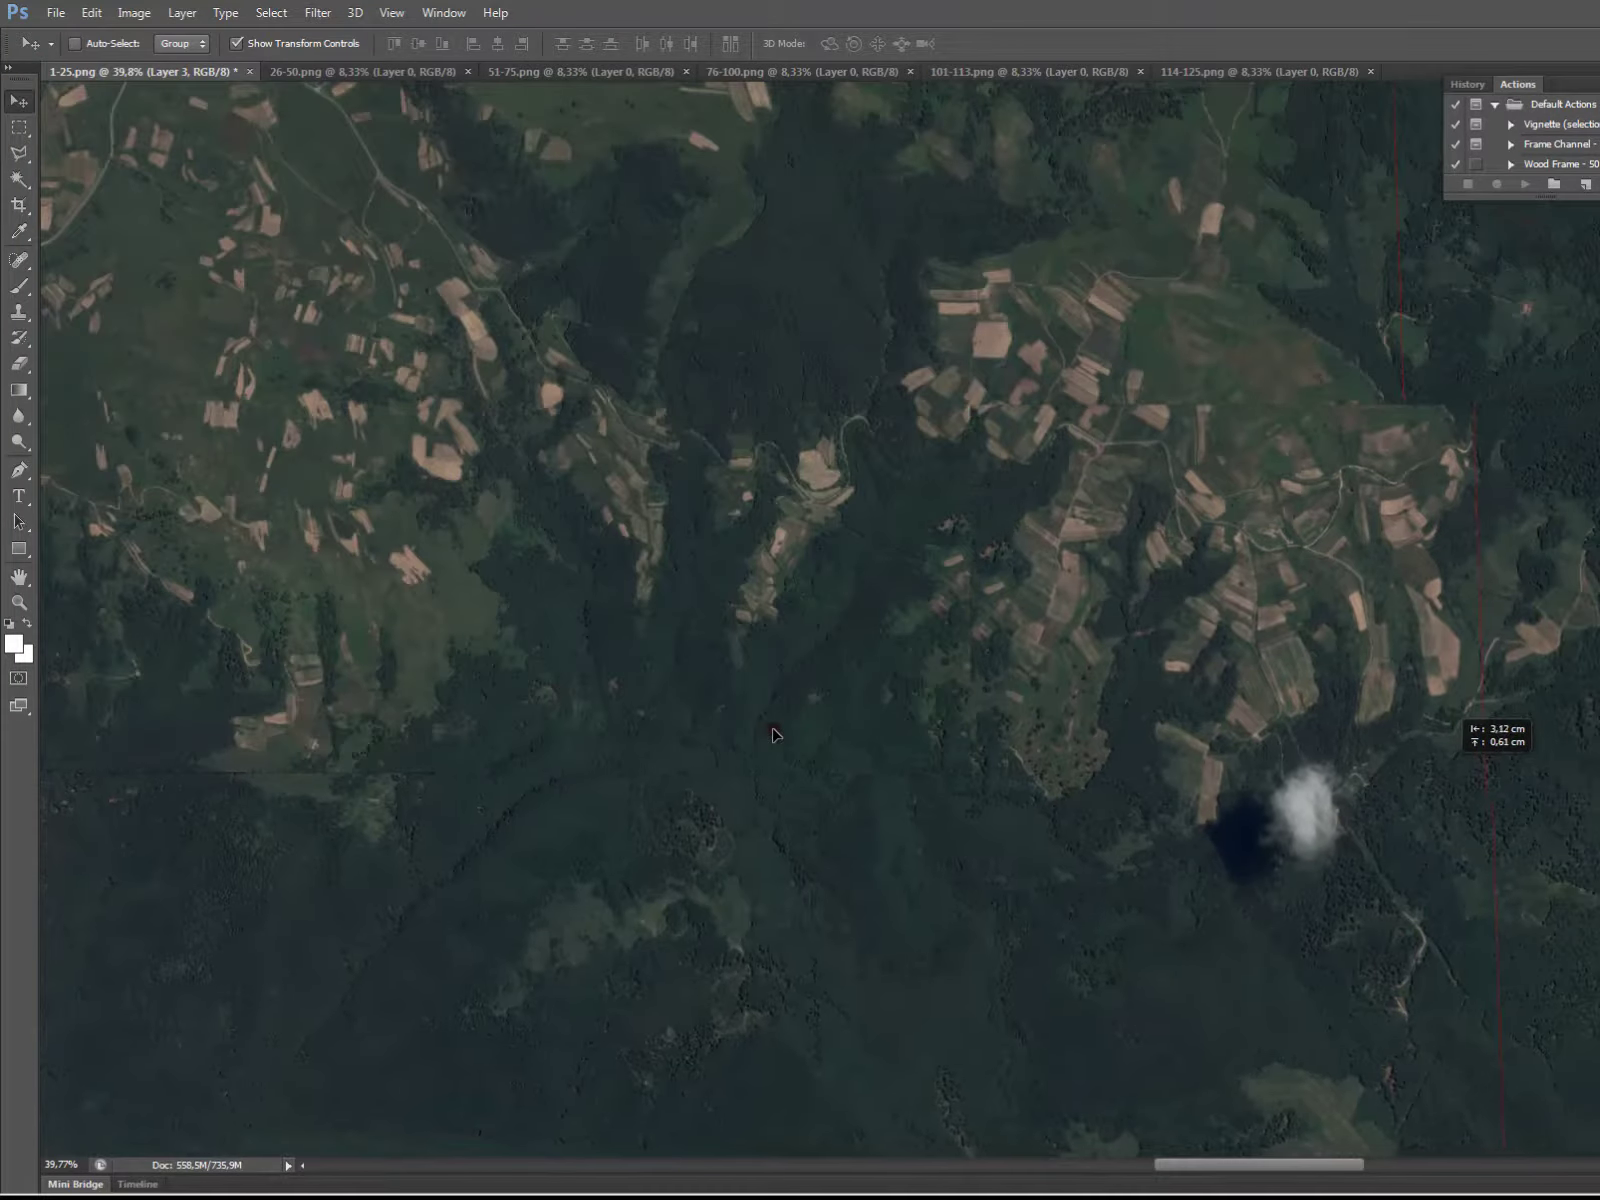
key(Left)
key(Left)
key(Left)
key(Left)
key(Left)
key(Left)
key(Left)
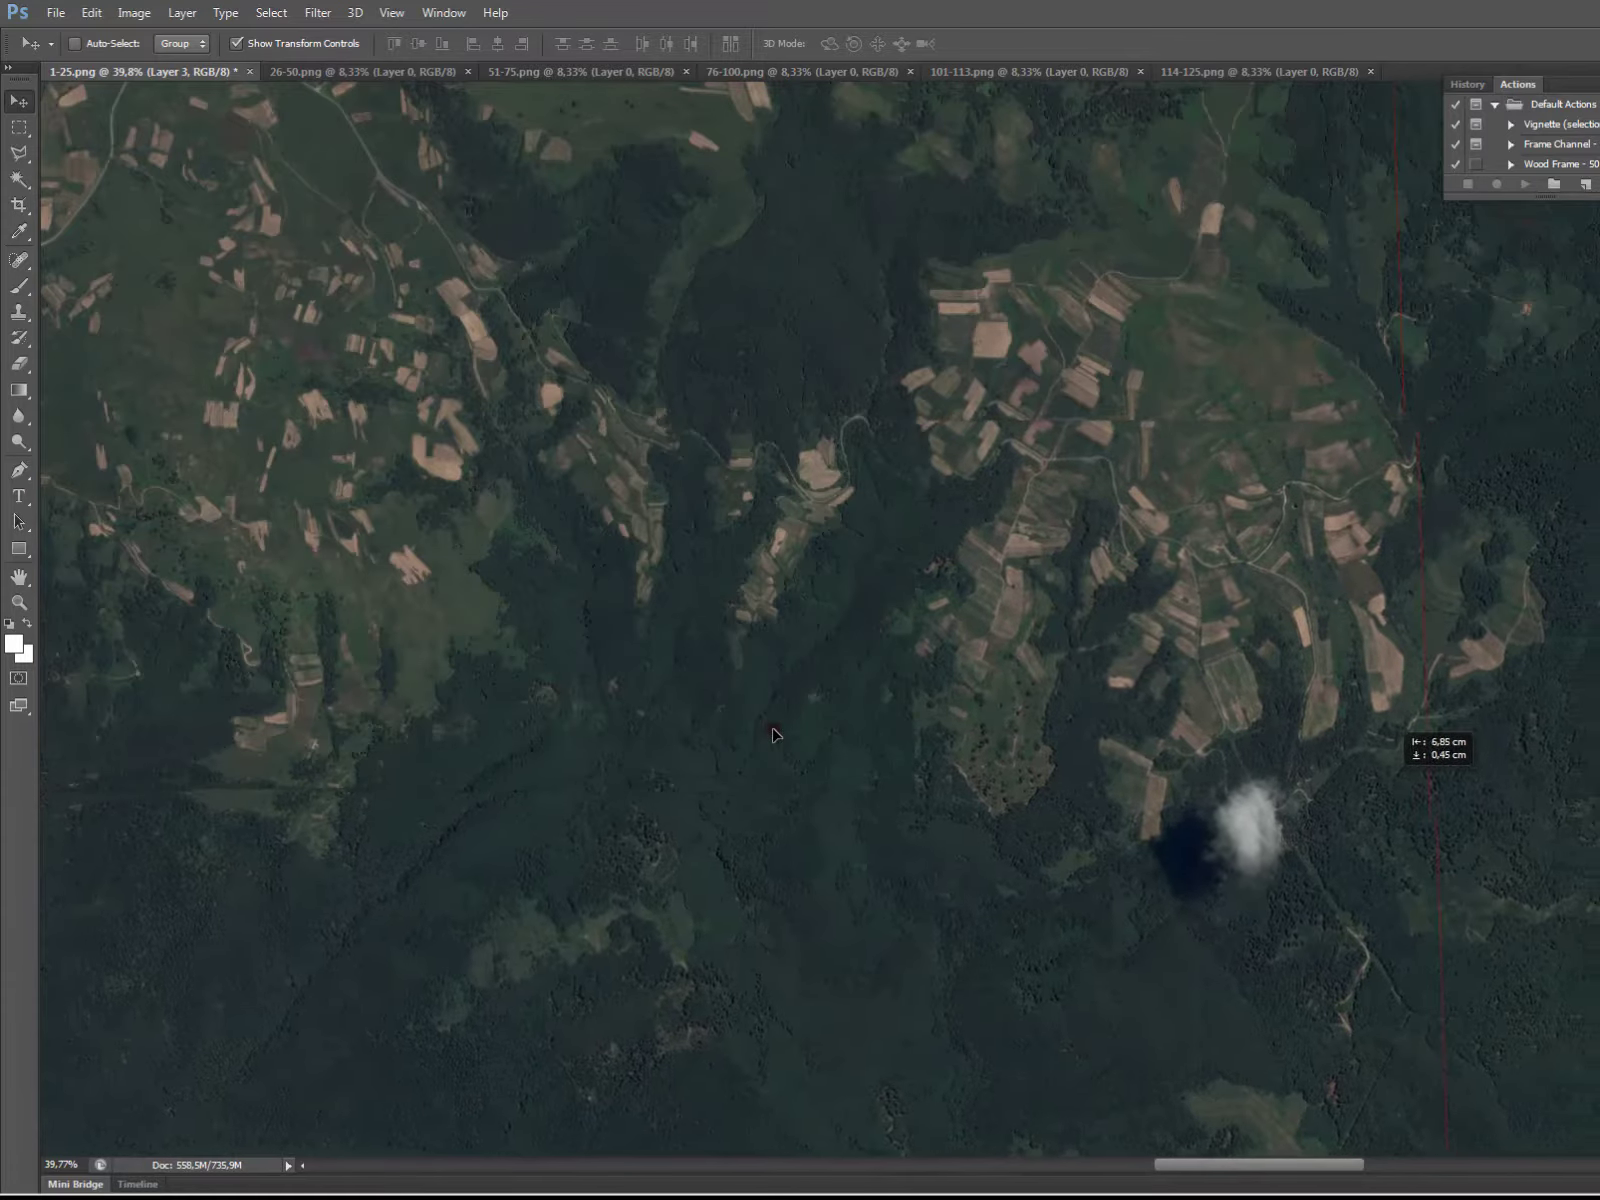
key(Left)
key(Left)
key(Left)
key(Left)
scroll(775, 736, up, 1)
scroll(775, 736, up, 3)
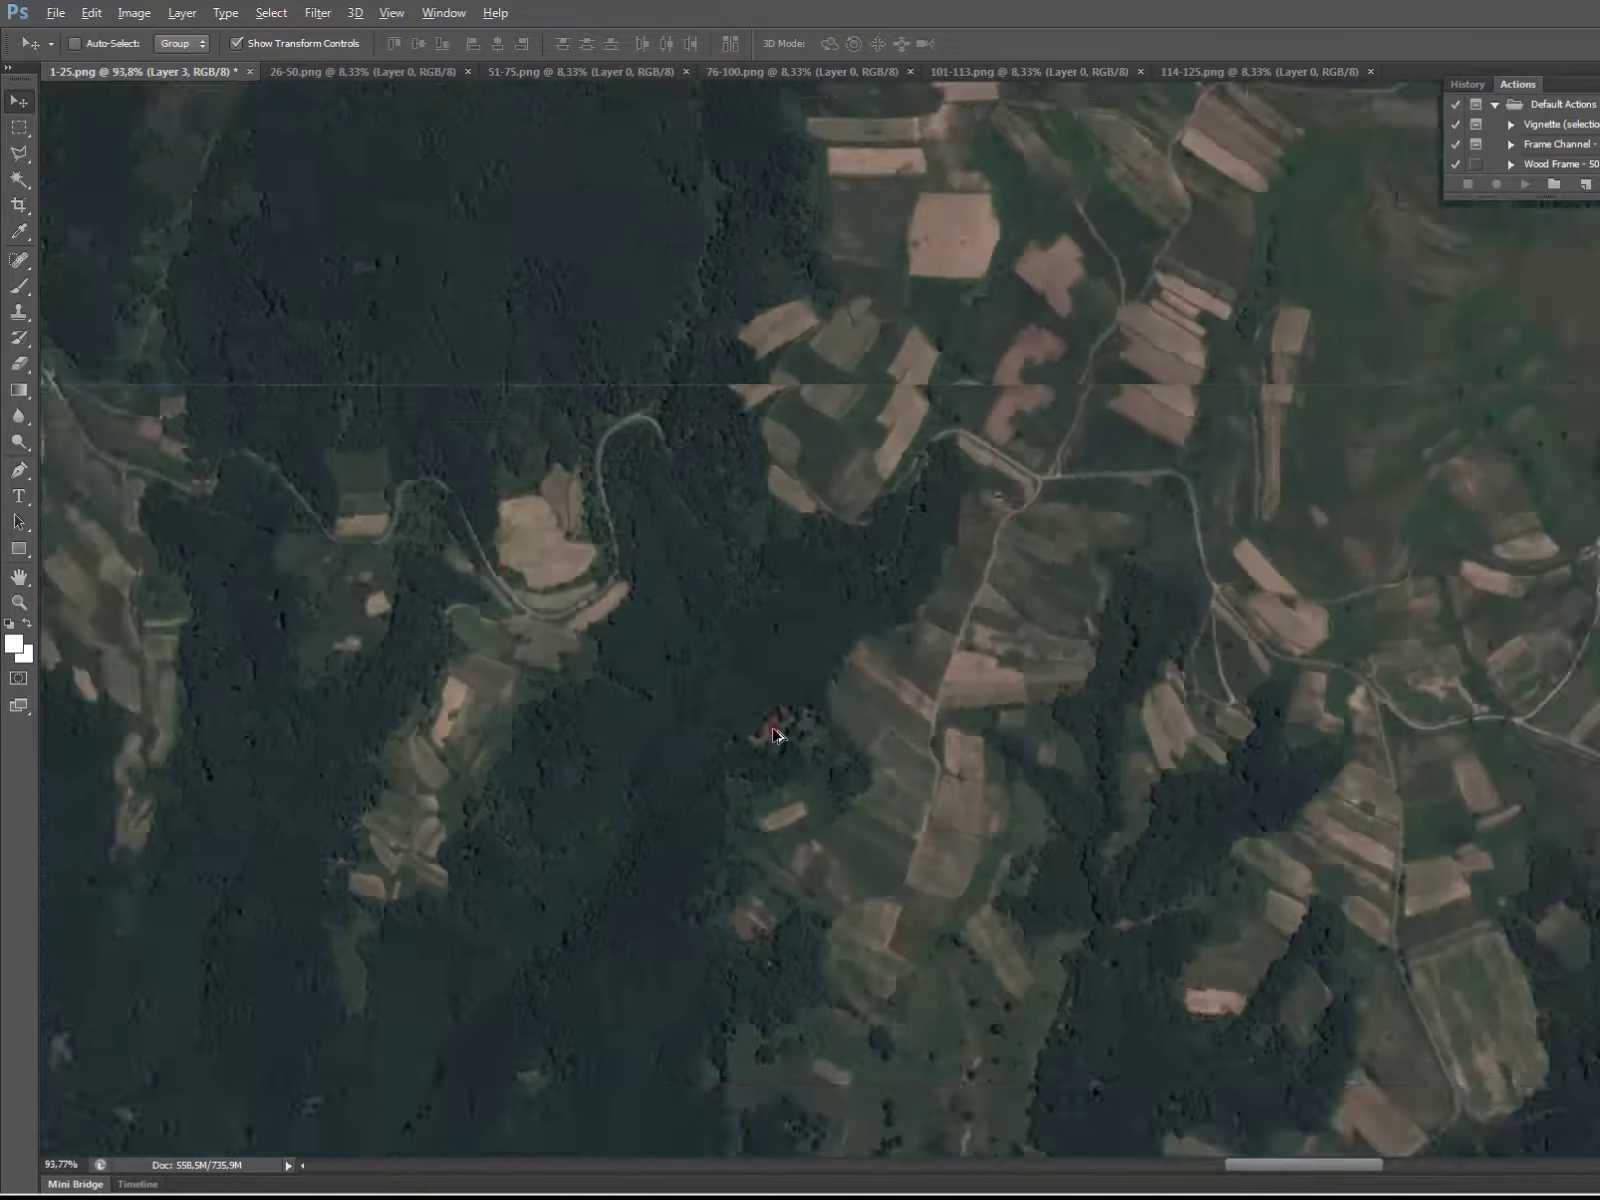
scroll(777, 737, up, 2)
scroll(777, 737, up, 2)
key(Up)
key(Up)
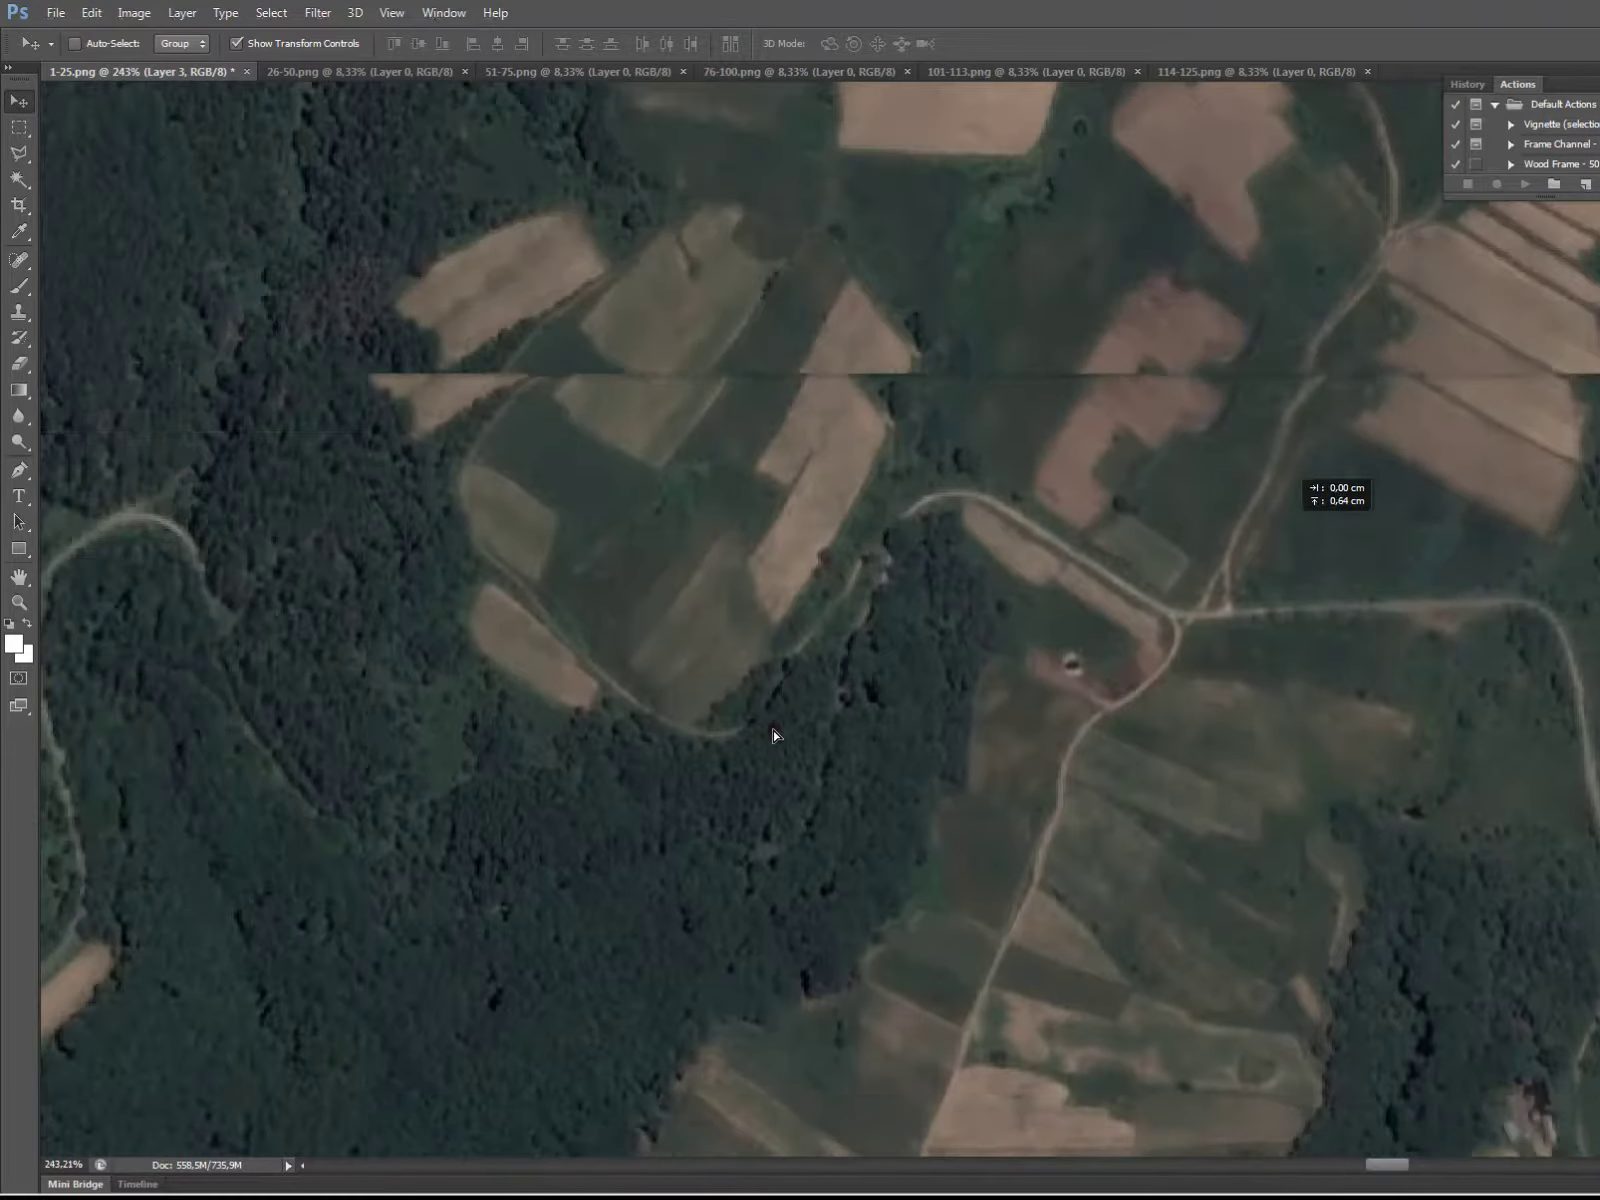
key(Up)
key(Up)
key(Right)
key(Right)
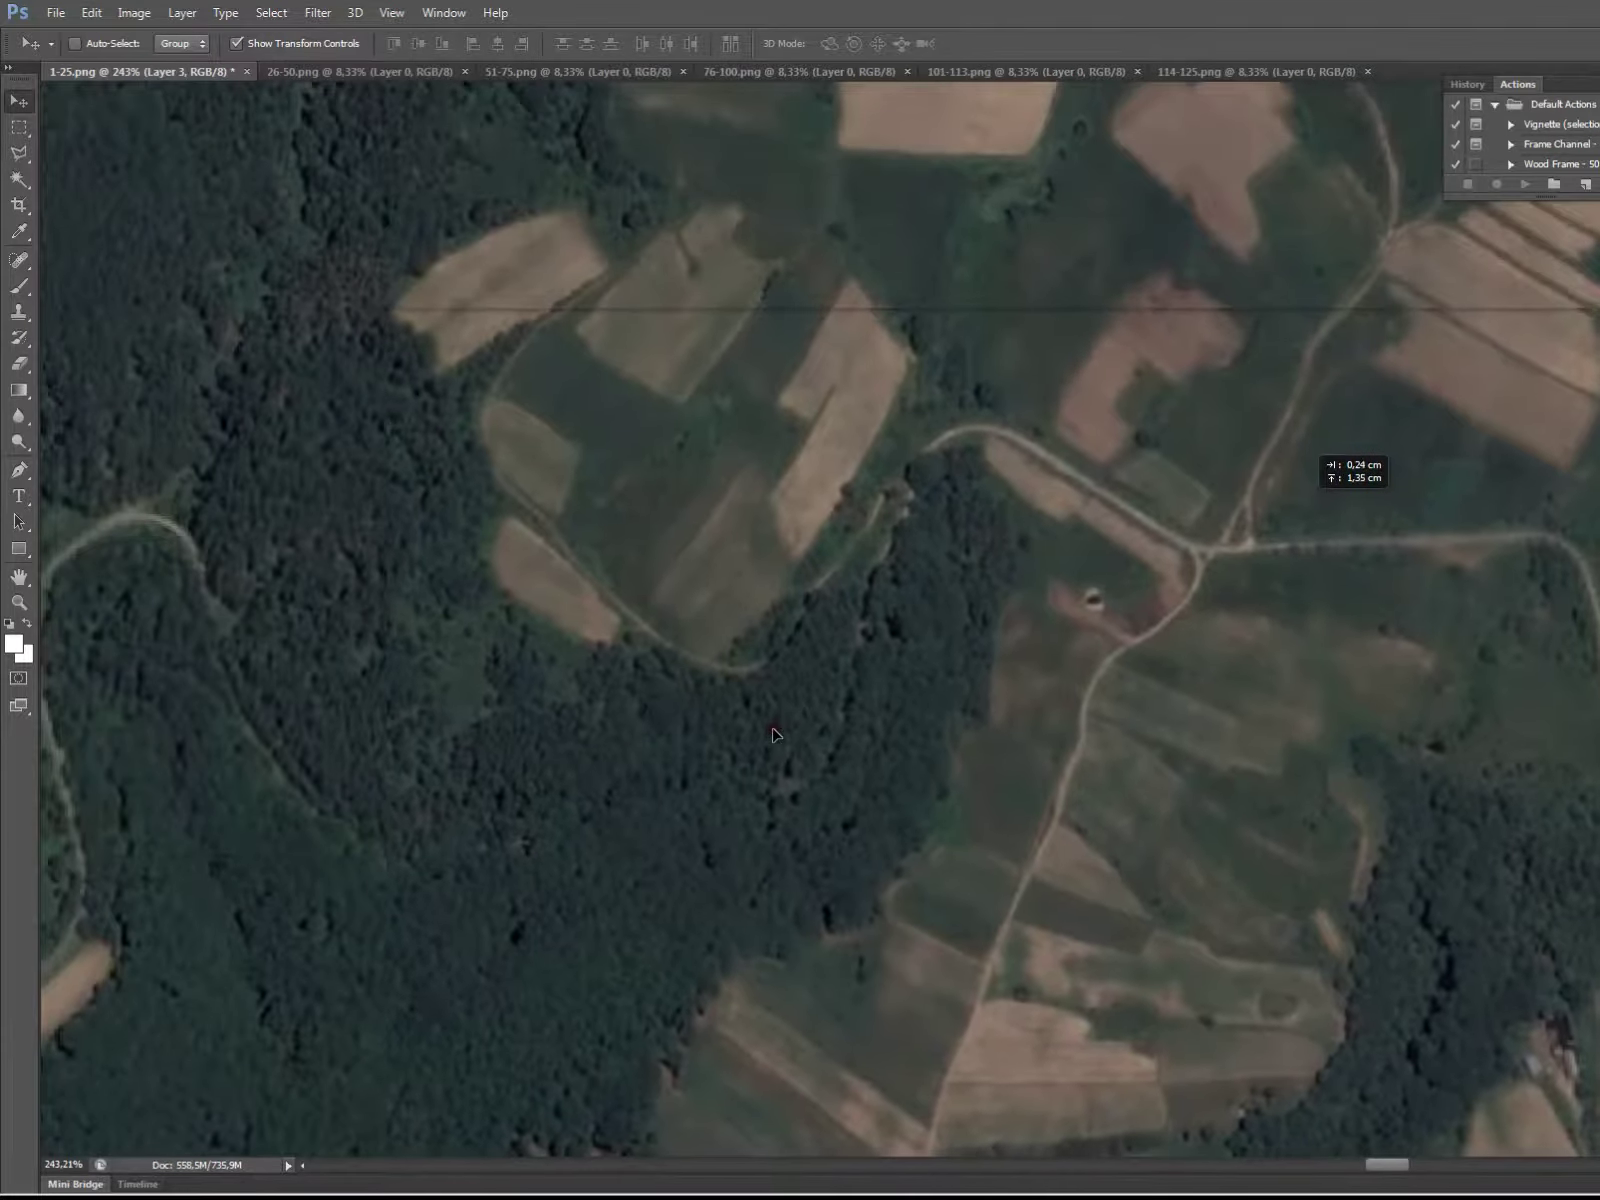
key(Right)
key(Up)
key(Up)
key(Right)
key(Right)
key(Up)
key(Right)
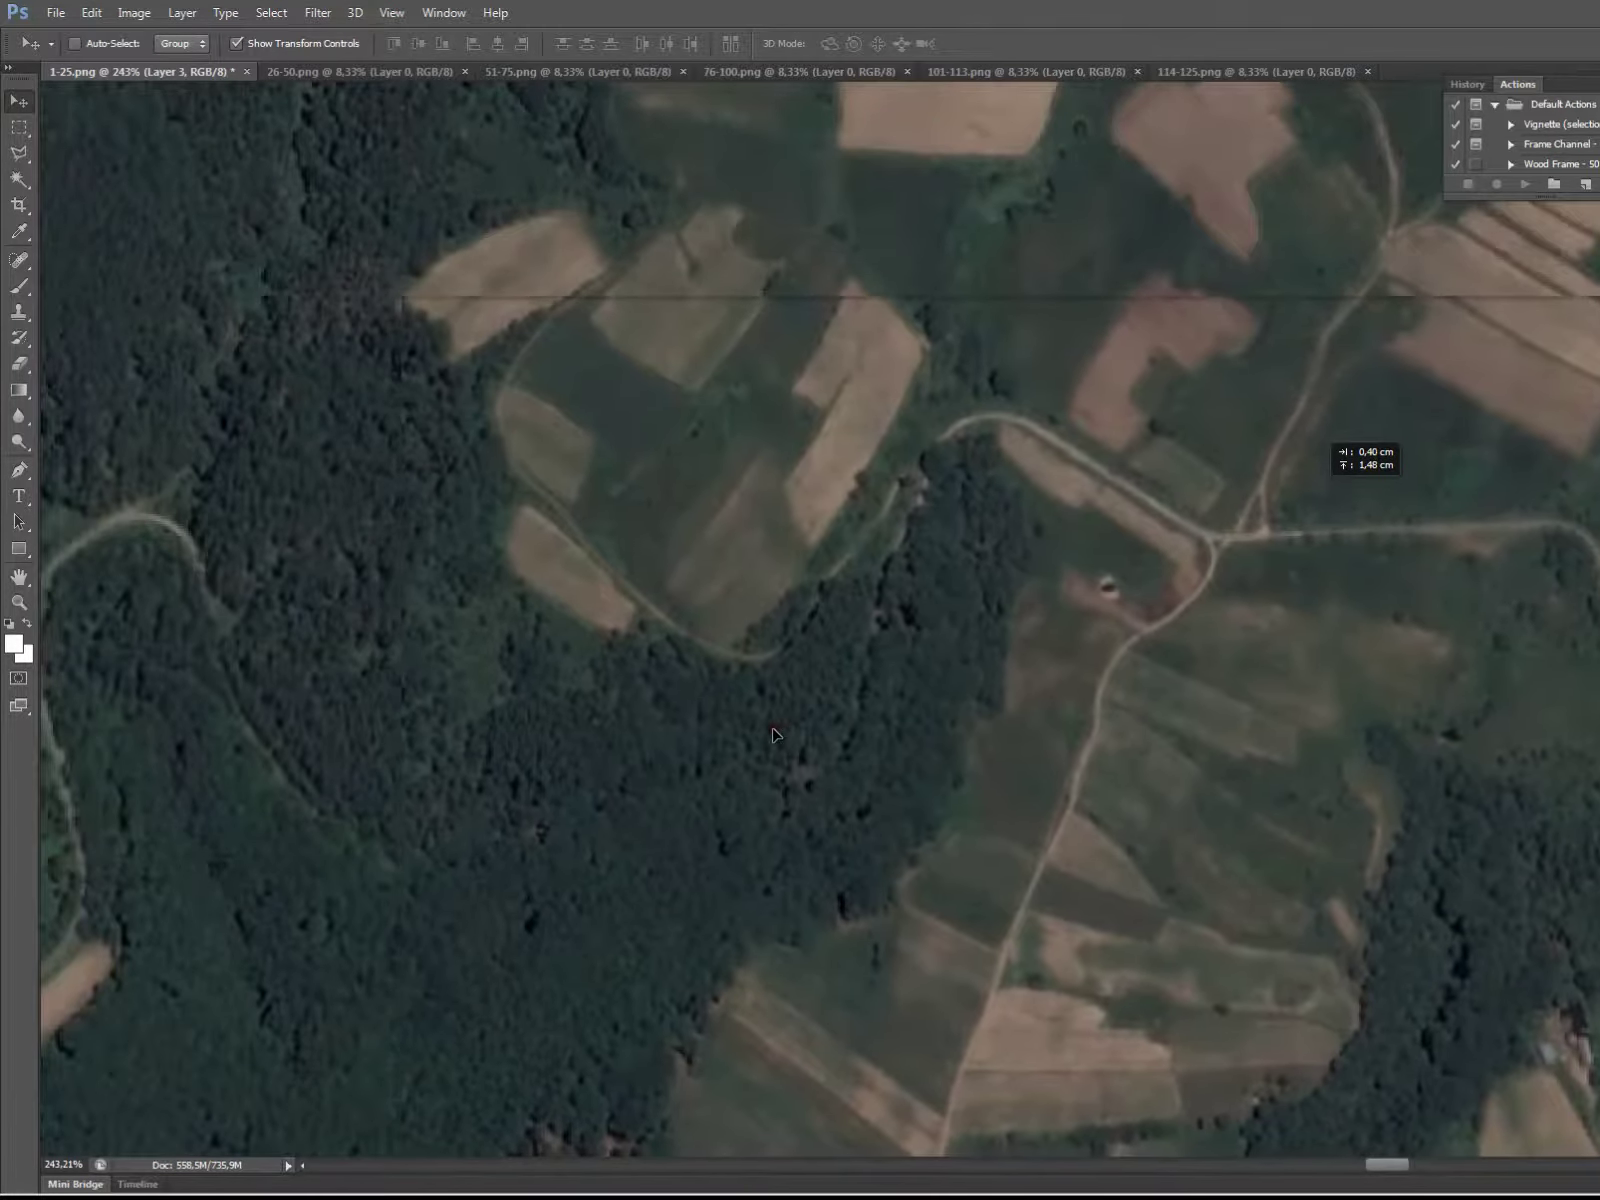
Shift the lower strip a pixel left and down so its fields line up.
scroll(777, 737, up, 1)
scroll(777, 737, up, 1)
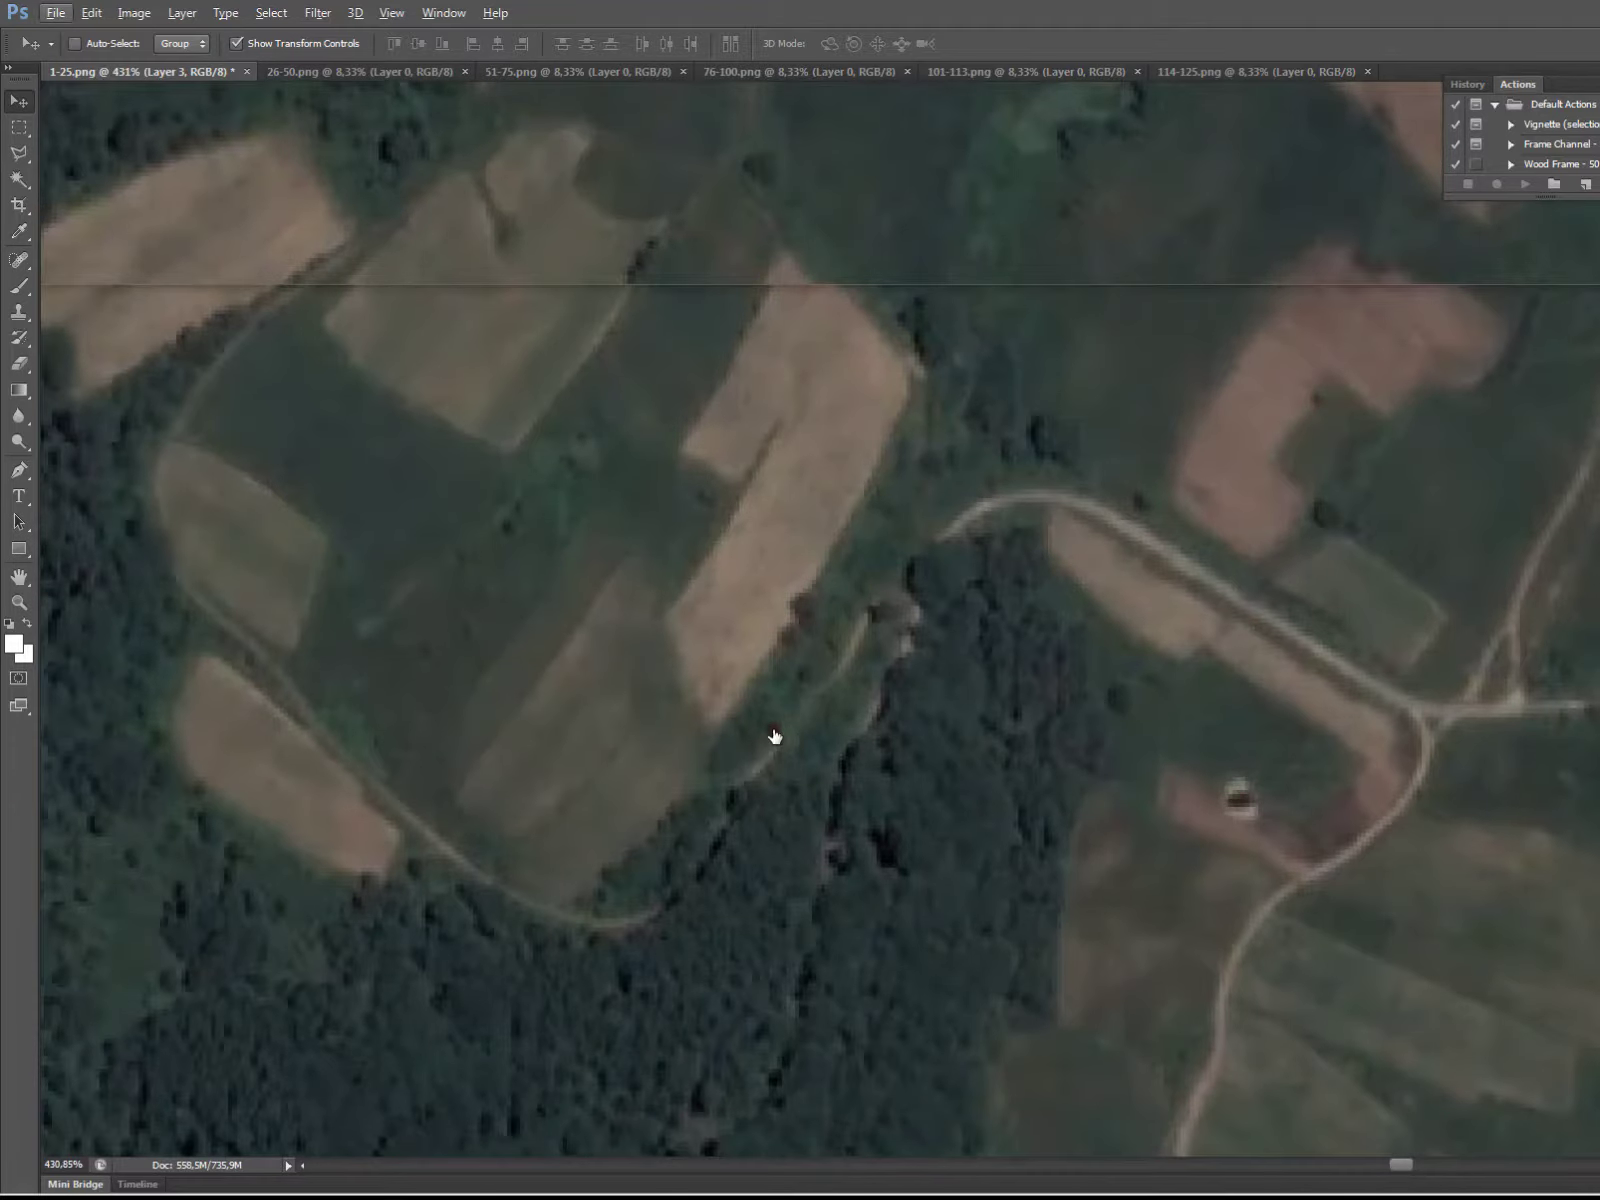
key(Left)
key(Left)
key(Left)
key(Down)
key(Down)
key(Down)
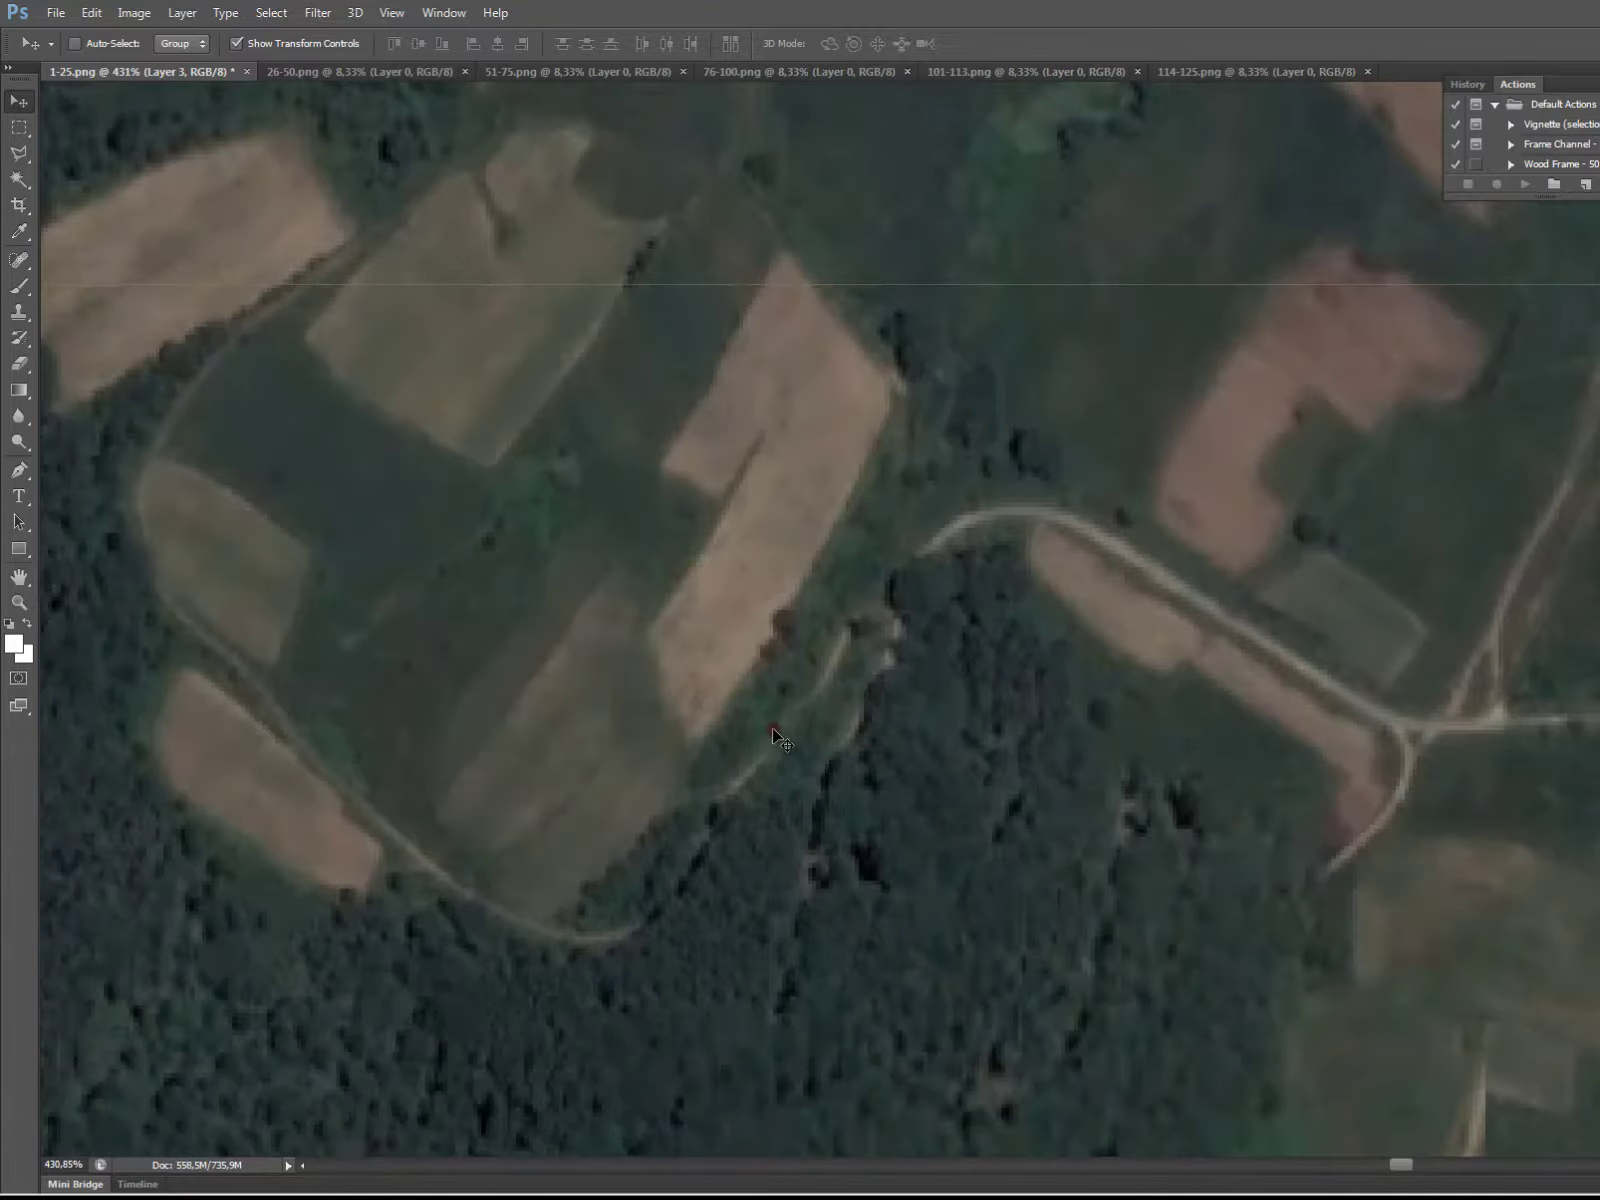
scroll(777, 737, down, 4)
scroll(777, 737, down, 3)
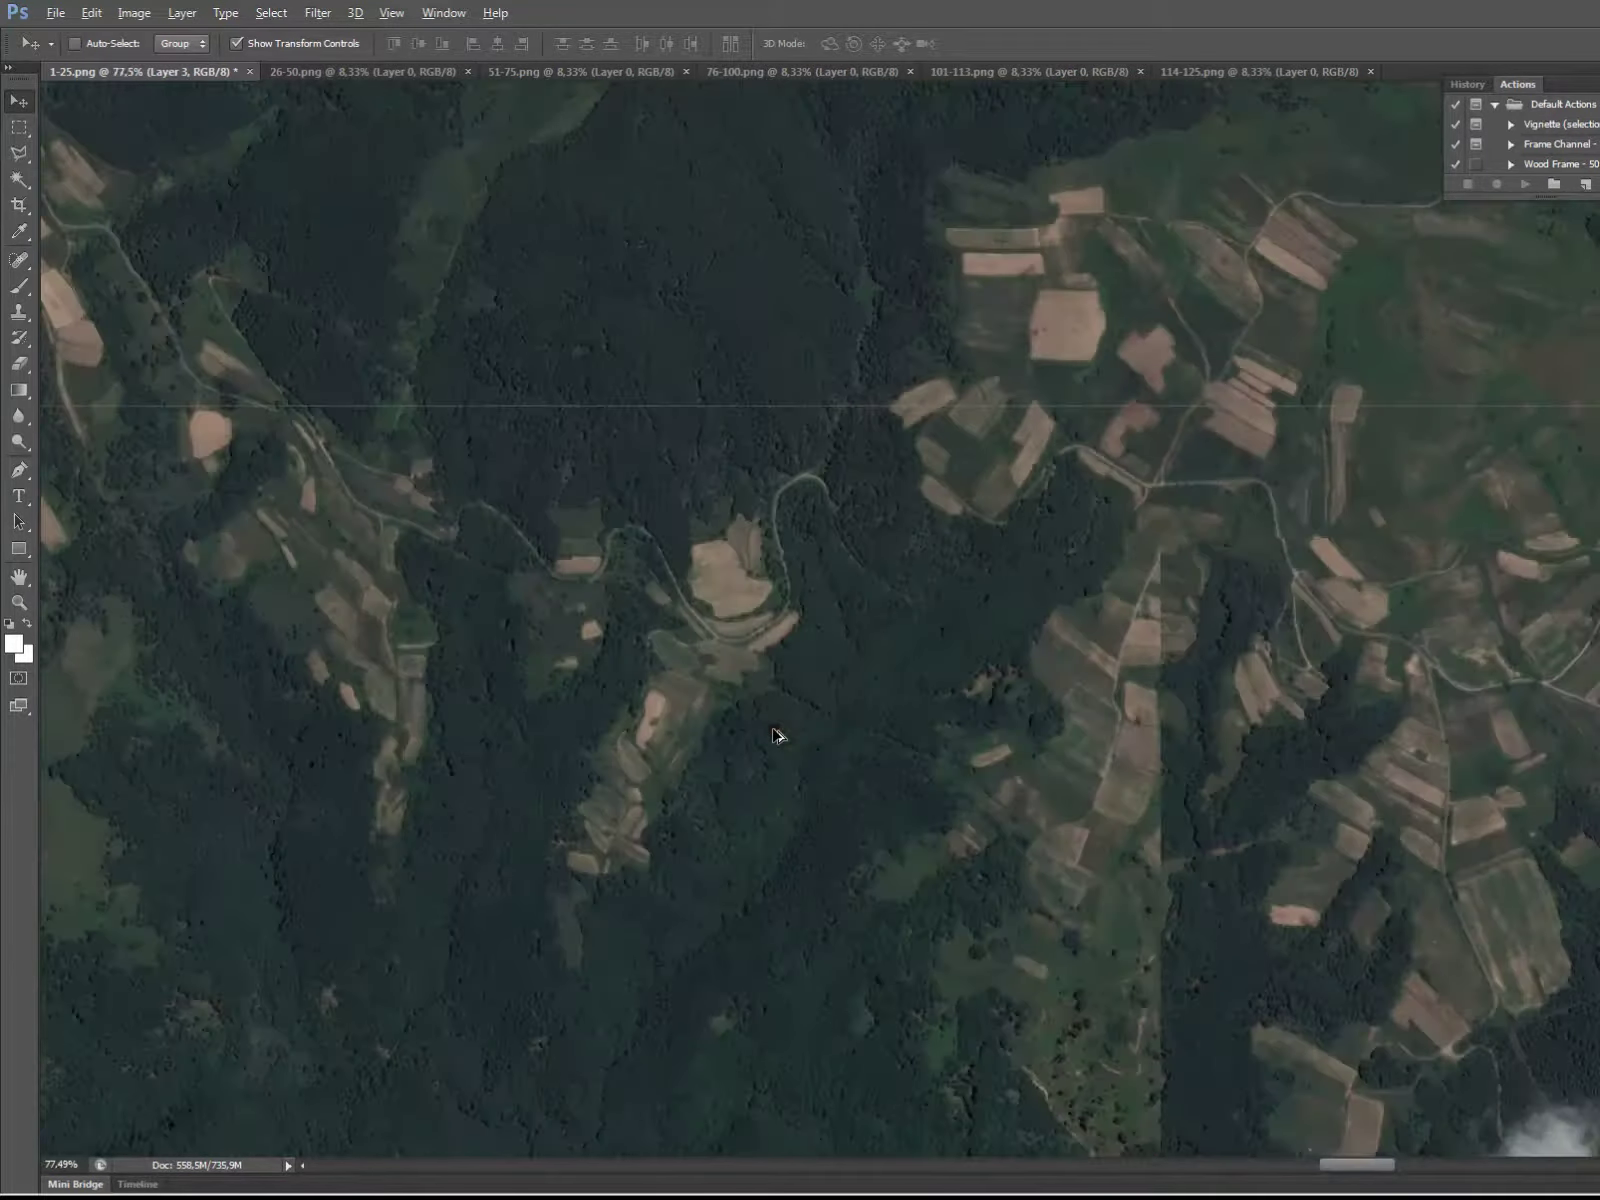
scroll(777, 737, down, 1)
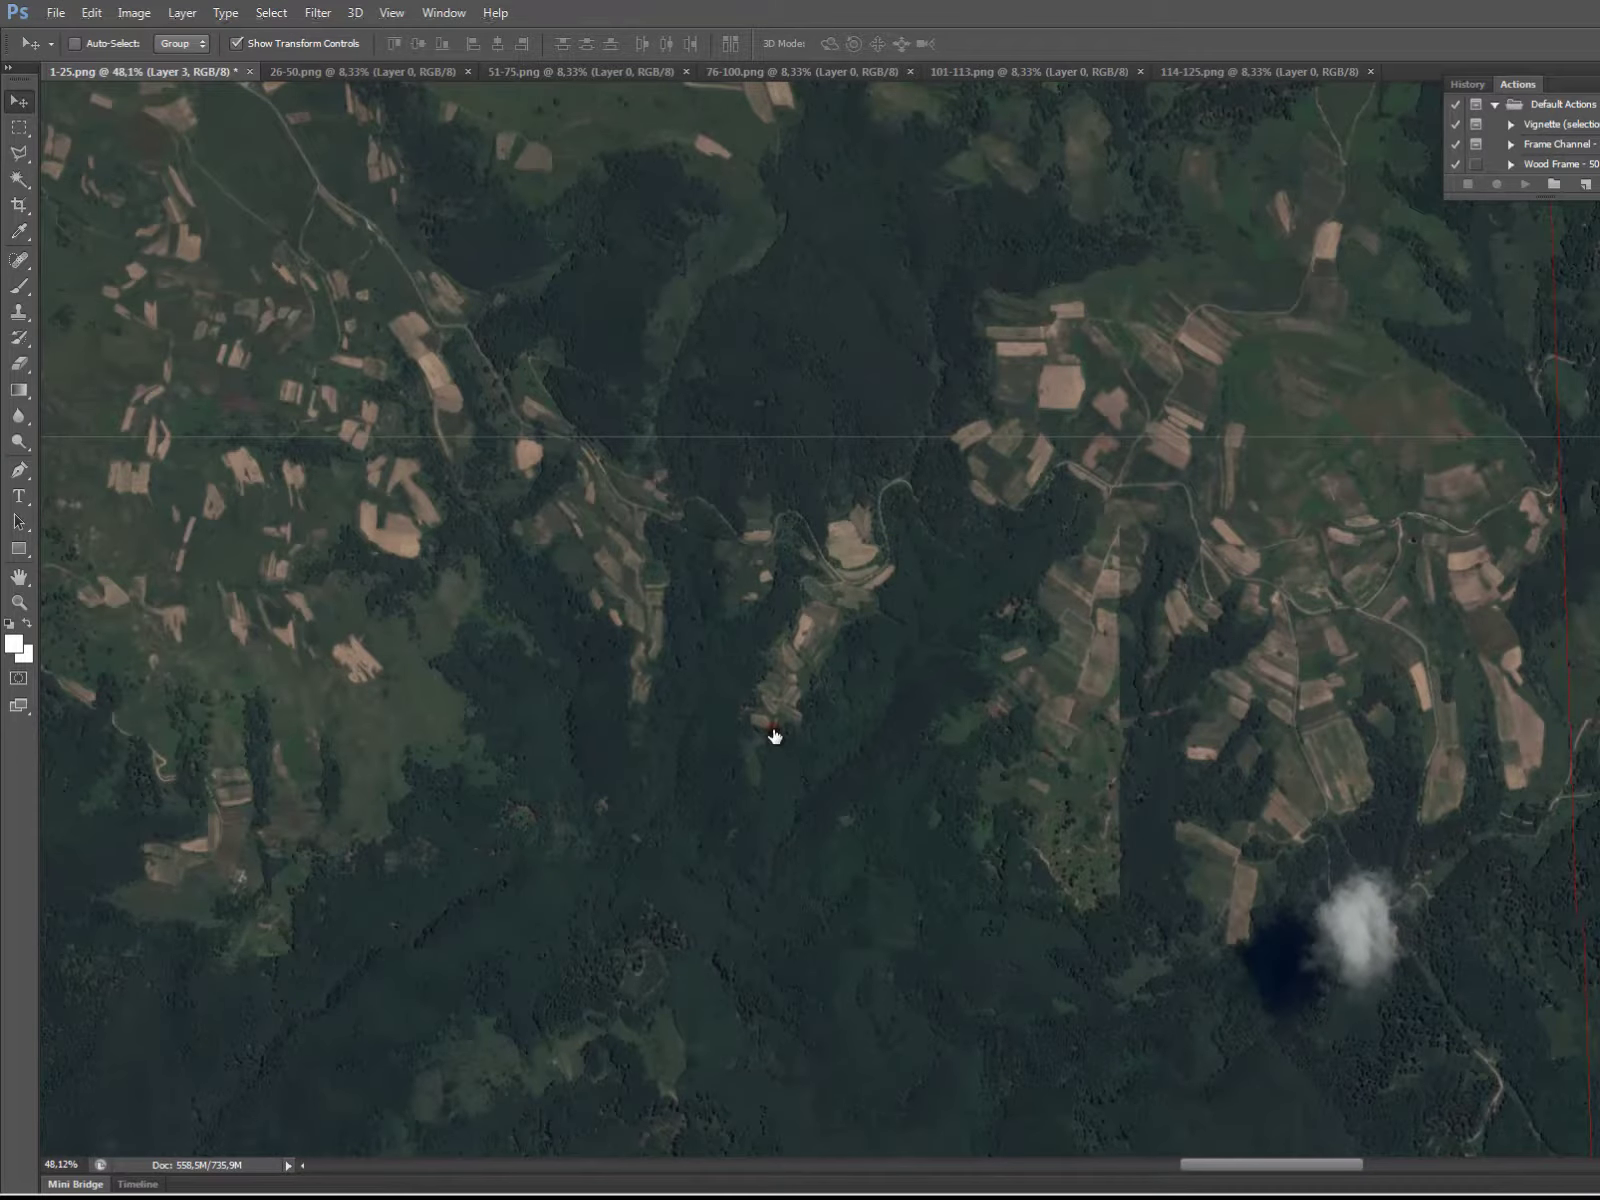
Move the right-hand image slightly down and right.
drag(1310, 580, 1315, 590)
scroll(777, 737, up, 3)
scroll(777, 737, up, 3)
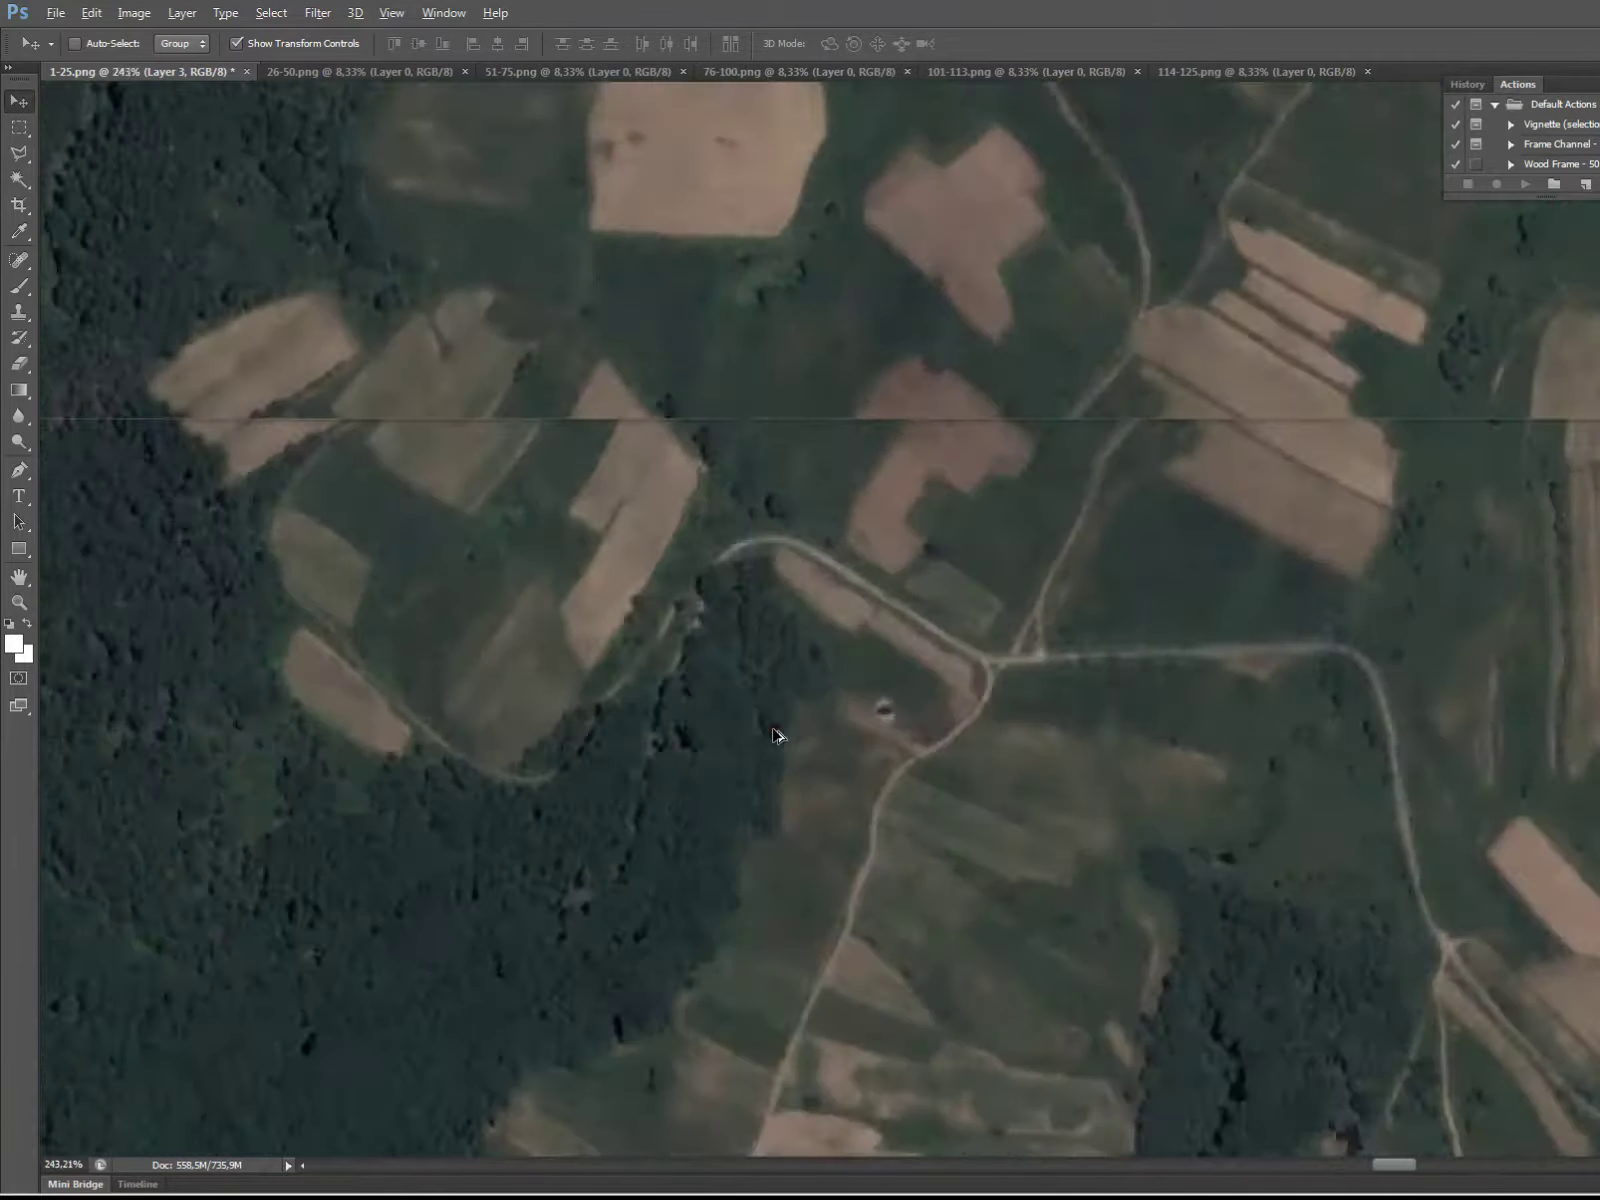
Drag the lower image toward alignment, then fine-tune it up and left by single pixels.
mouse_move(773, 729)
mouse_down()
mouse_move(742, 693)
mouse_move(783, 741)
mouse_up()
key(shift+Down)
key(shift+Down)
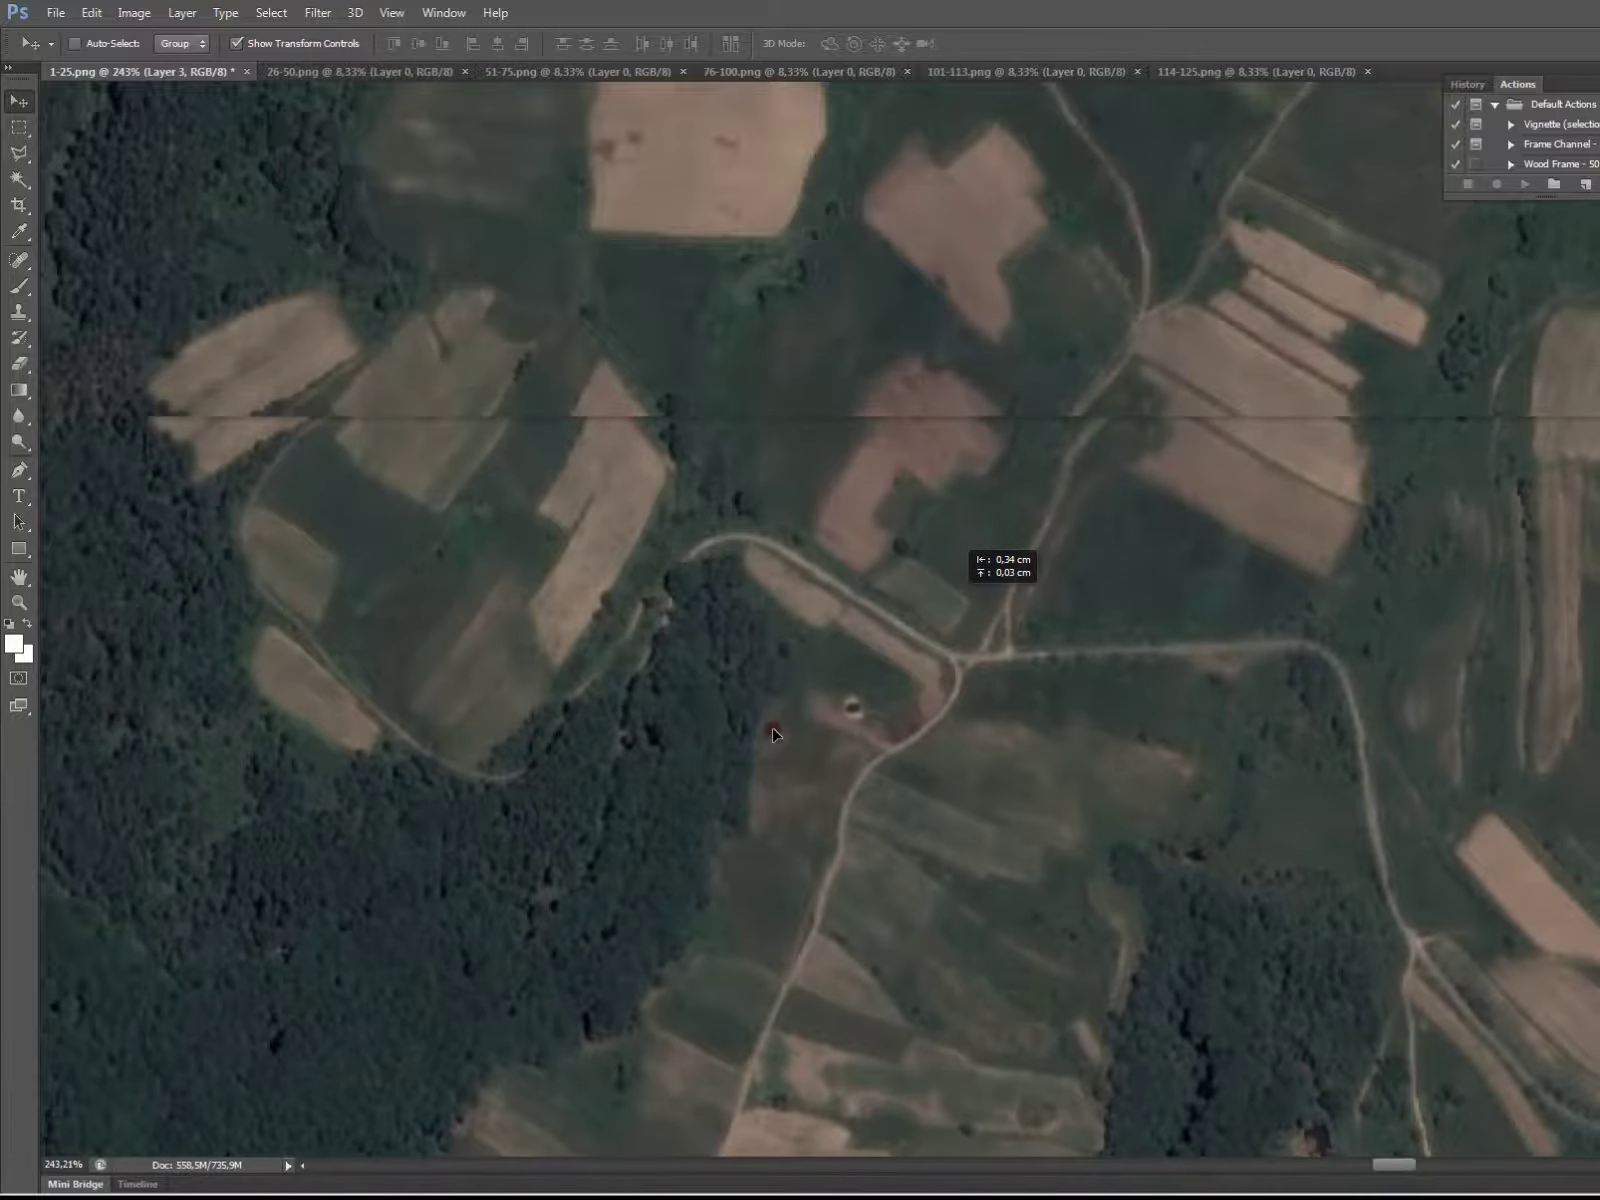
key(shift+Up)
key(shift+Up)
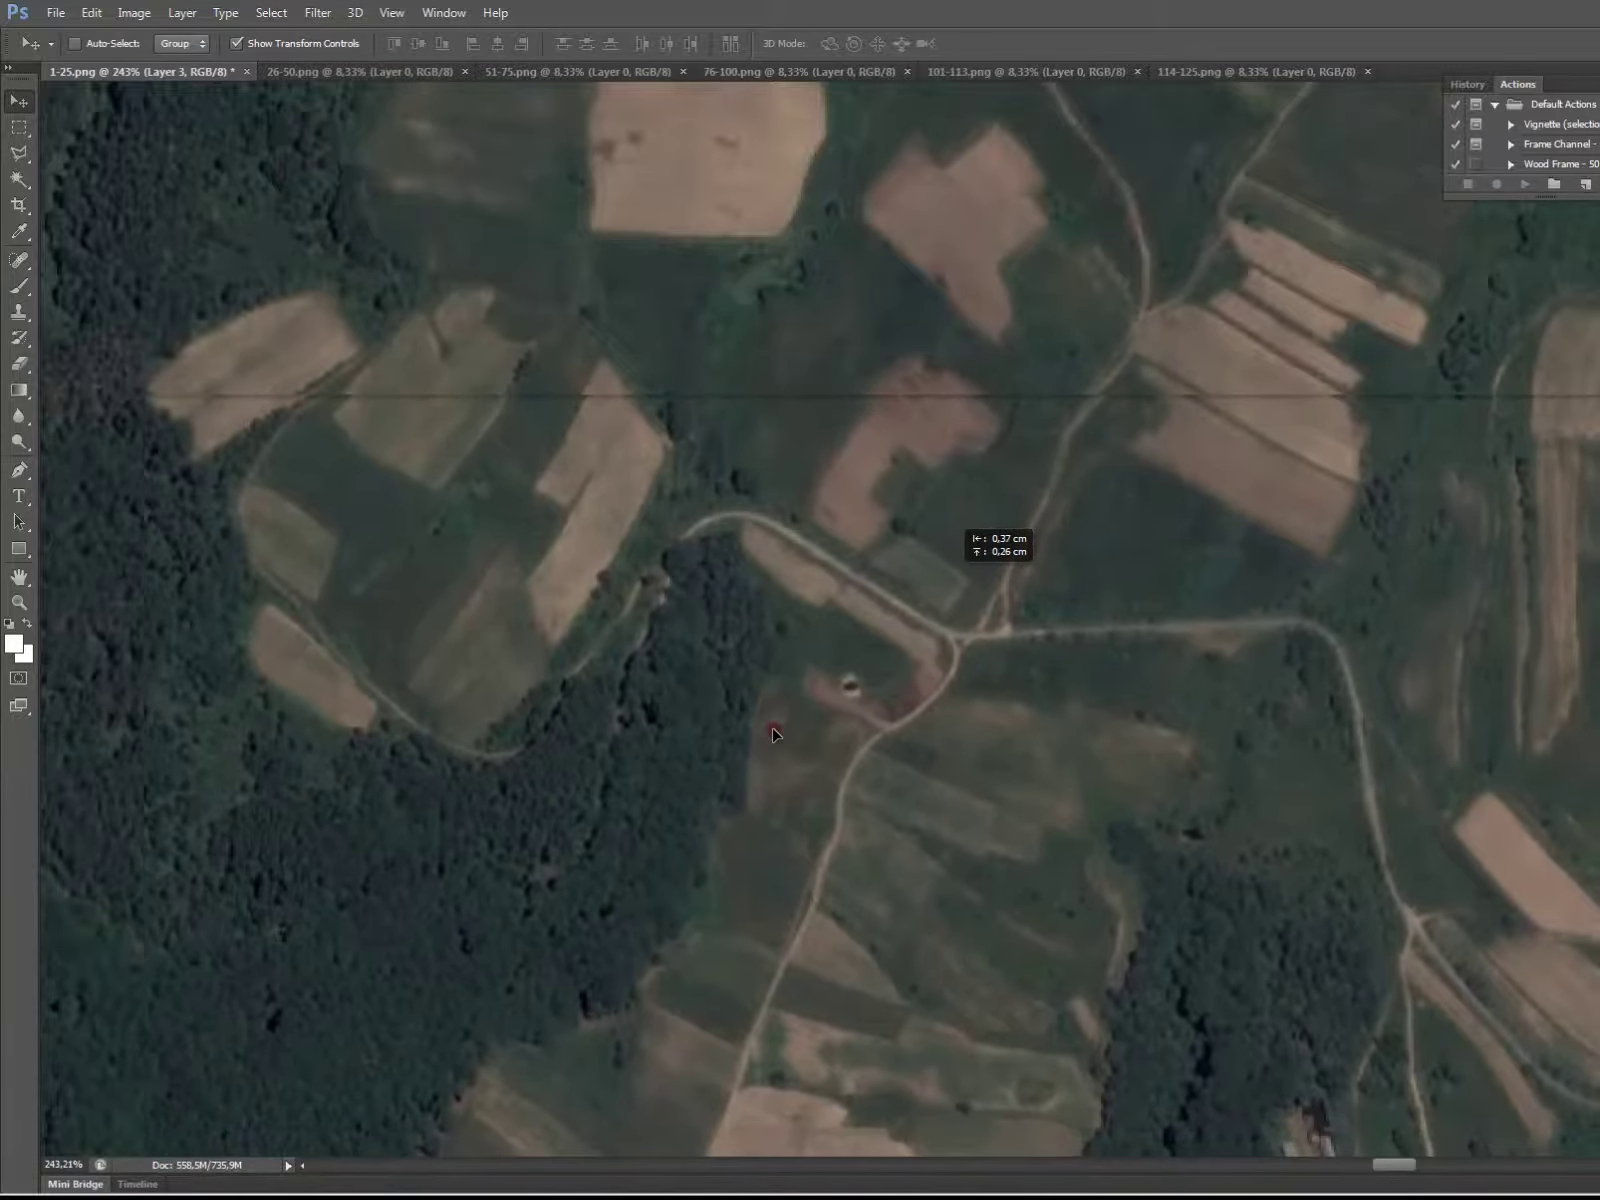
scroll(773, 735, up, 2)
scroll(773, 735, up, 2)
scroll(773, 735, up, 2)
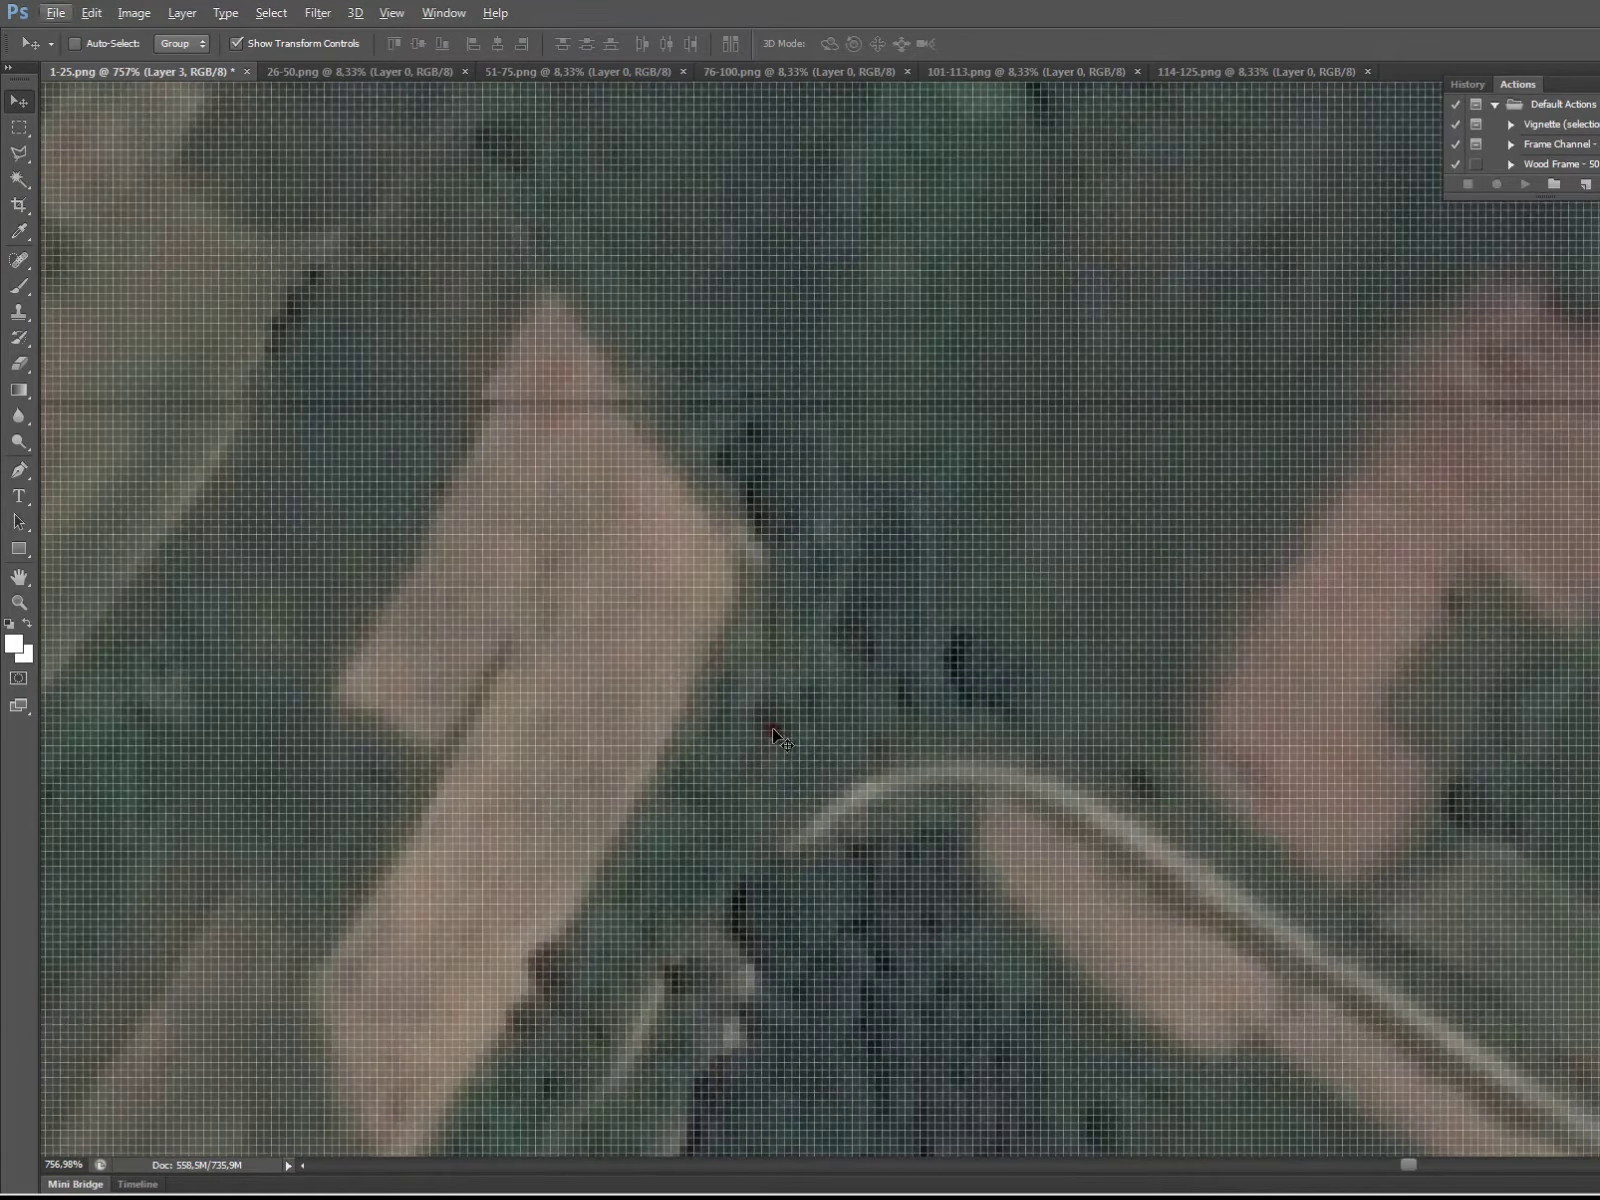
key(Left)
key(Up)
key(Up)
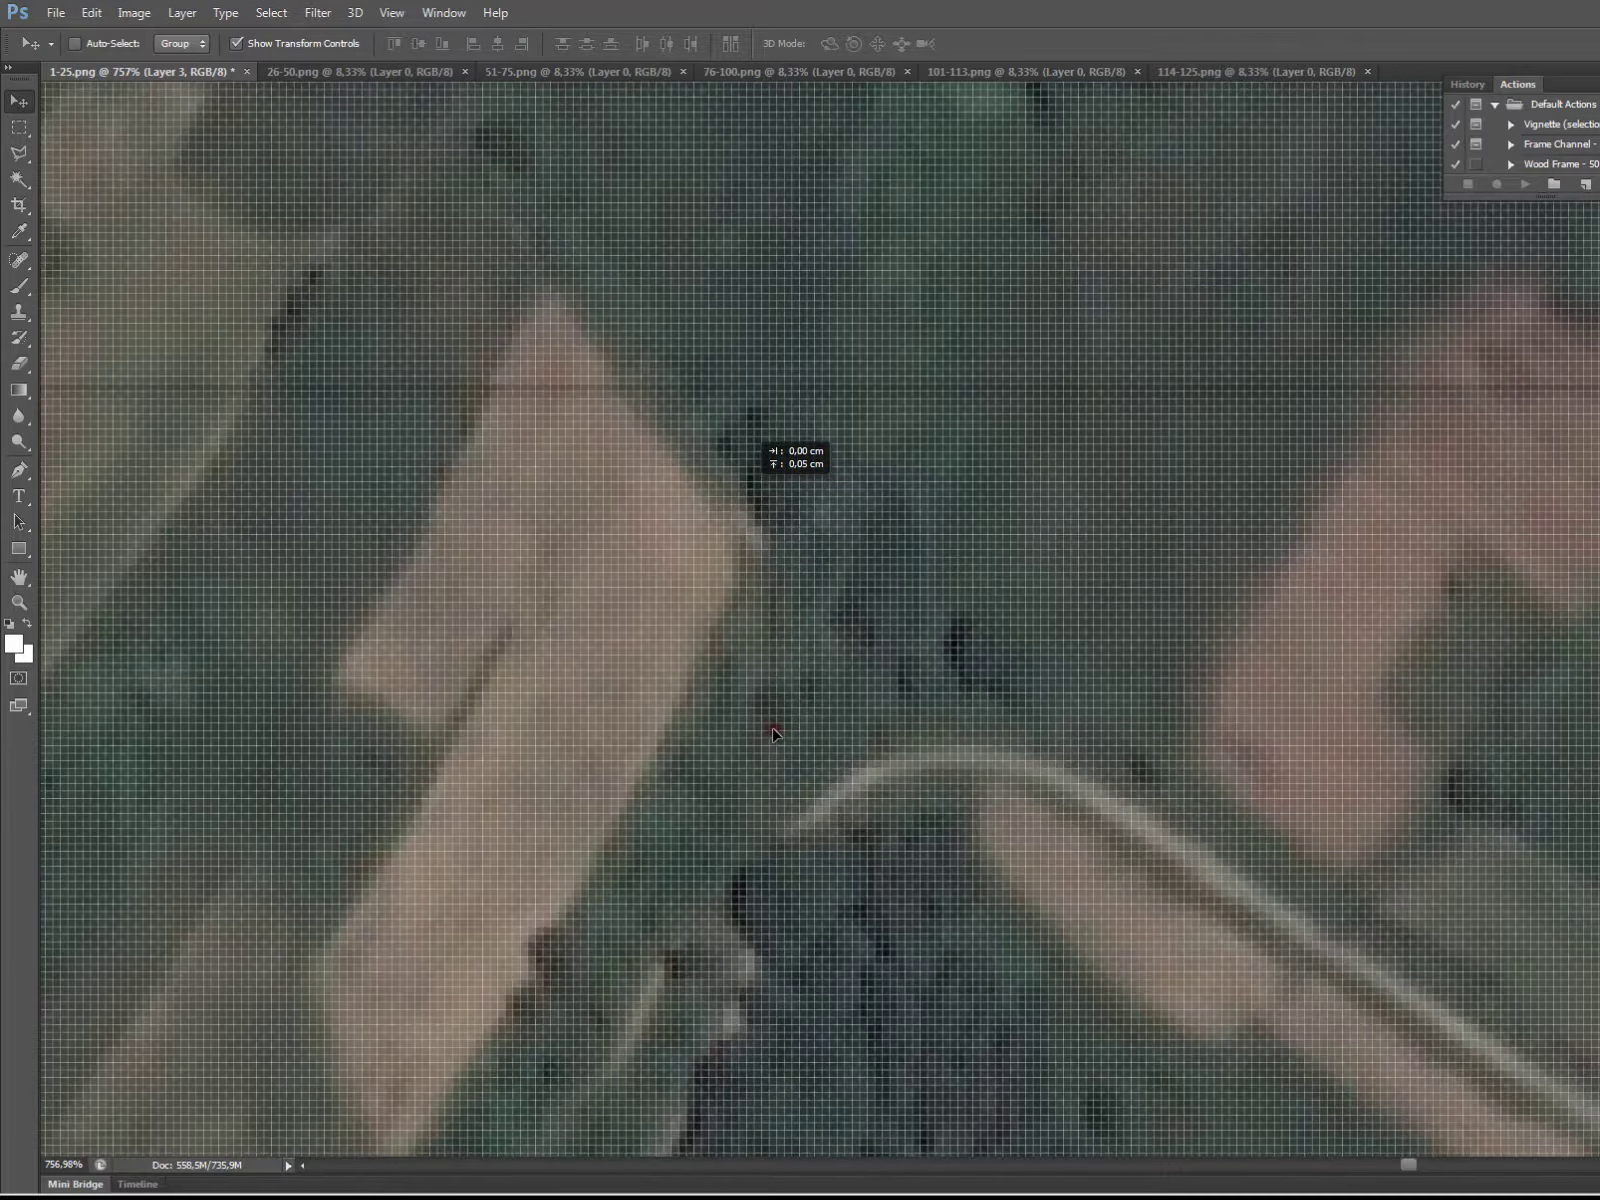
key(Up)
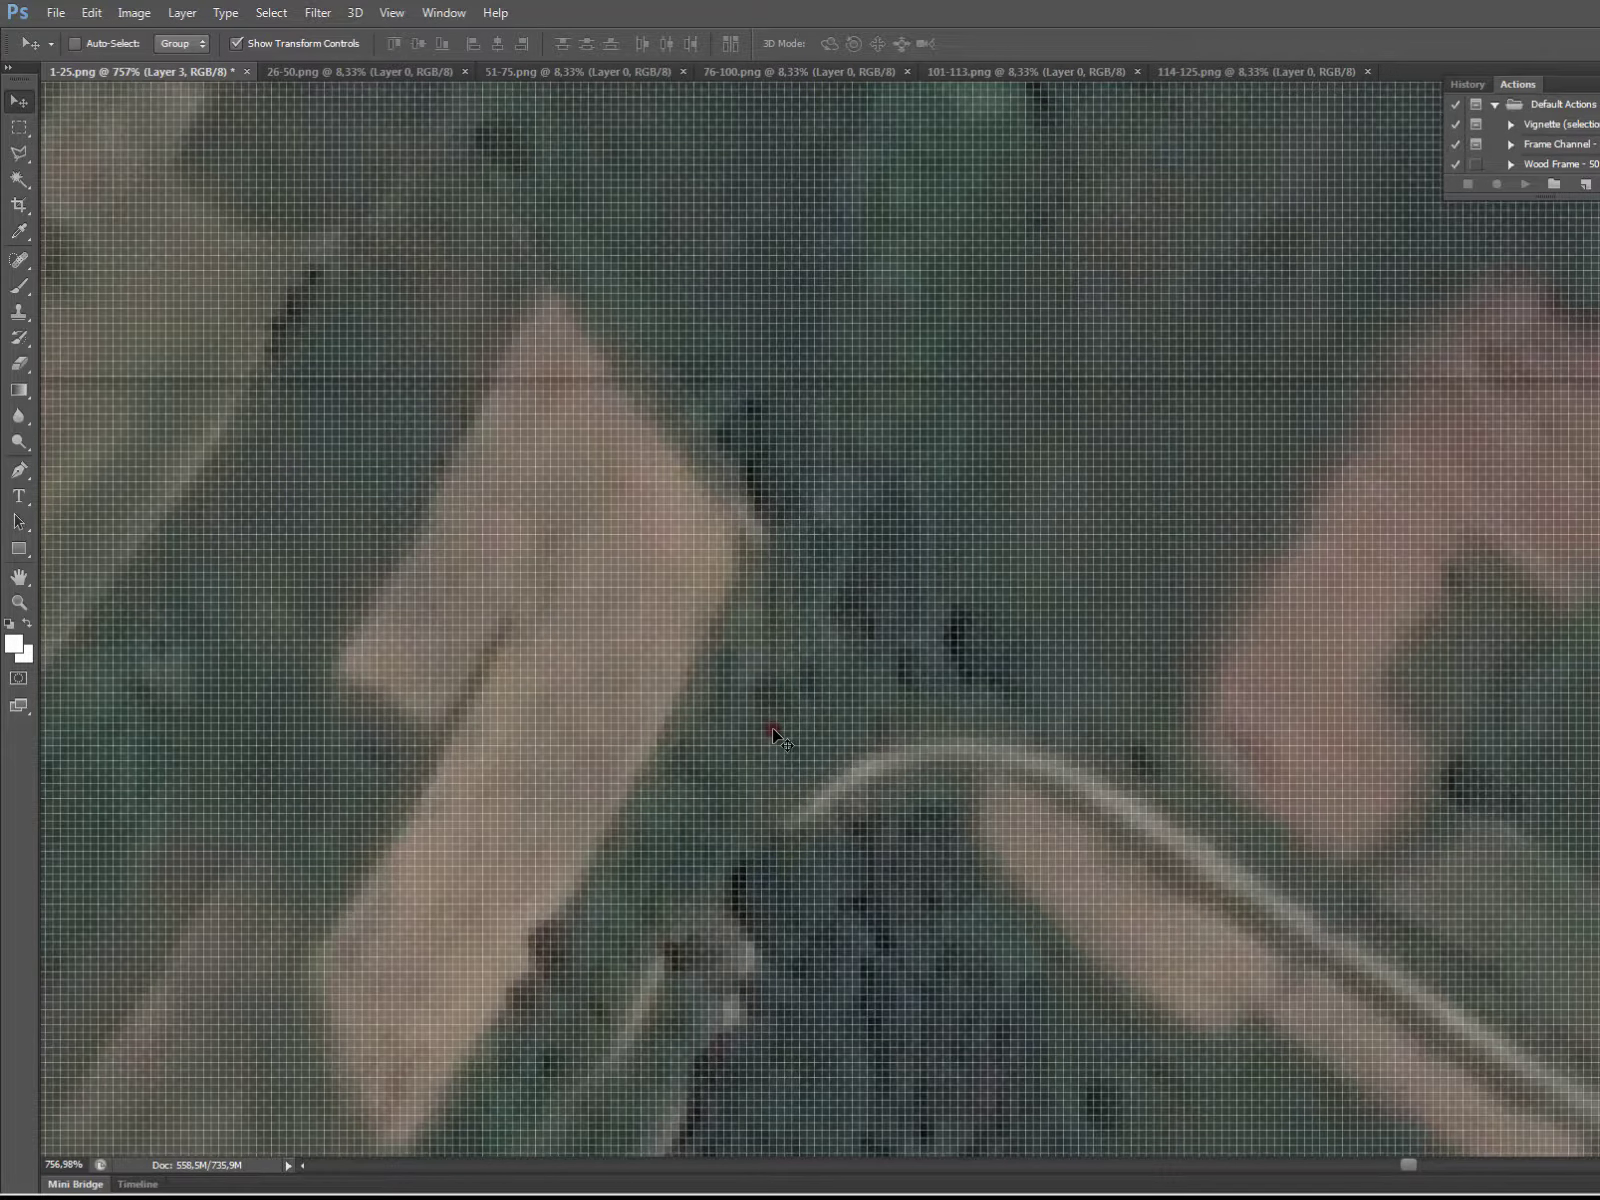
Inspect the red line across the seam, testing a one-pixel shift left and back right.
scroll(775, 735, down, 5)
scroll(775, 735, up, 1)
scroll(775, 735, up, 2)
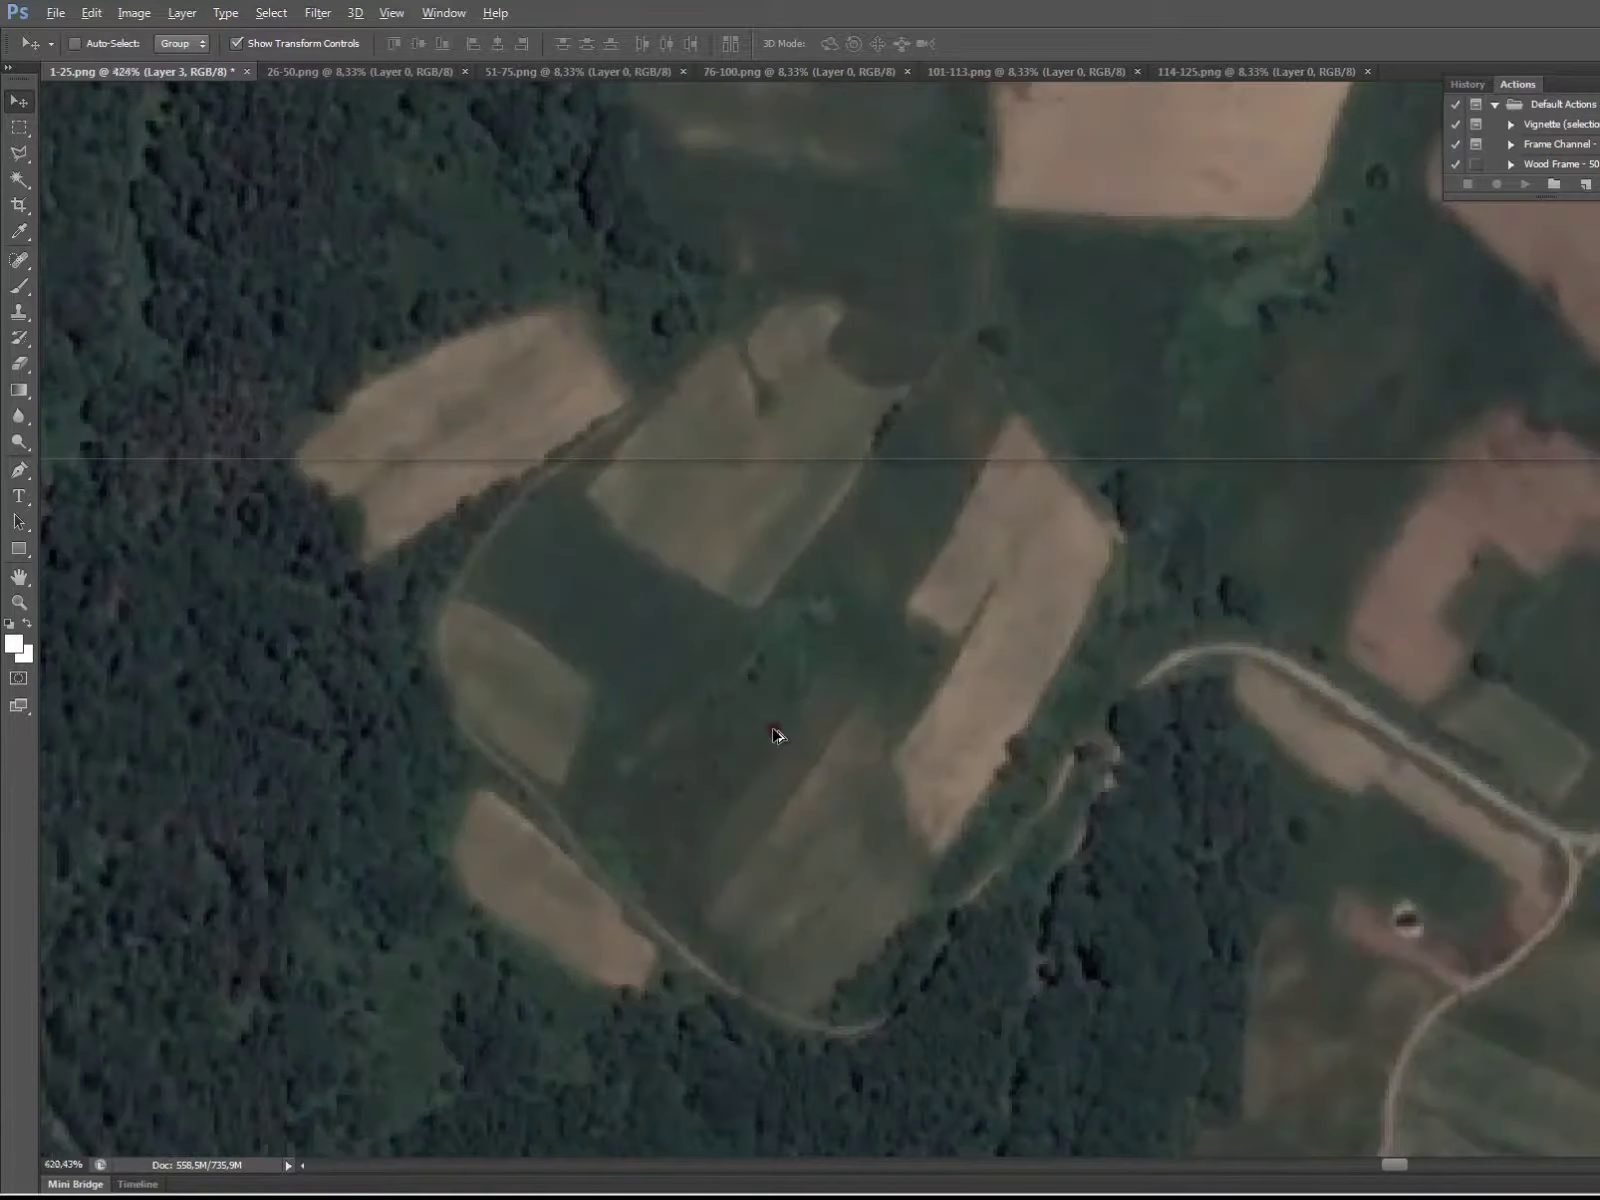
scroll(775, 735, up, 5)
scroll(775, 735, up, 5)
scroll(775, 735, down, 5)
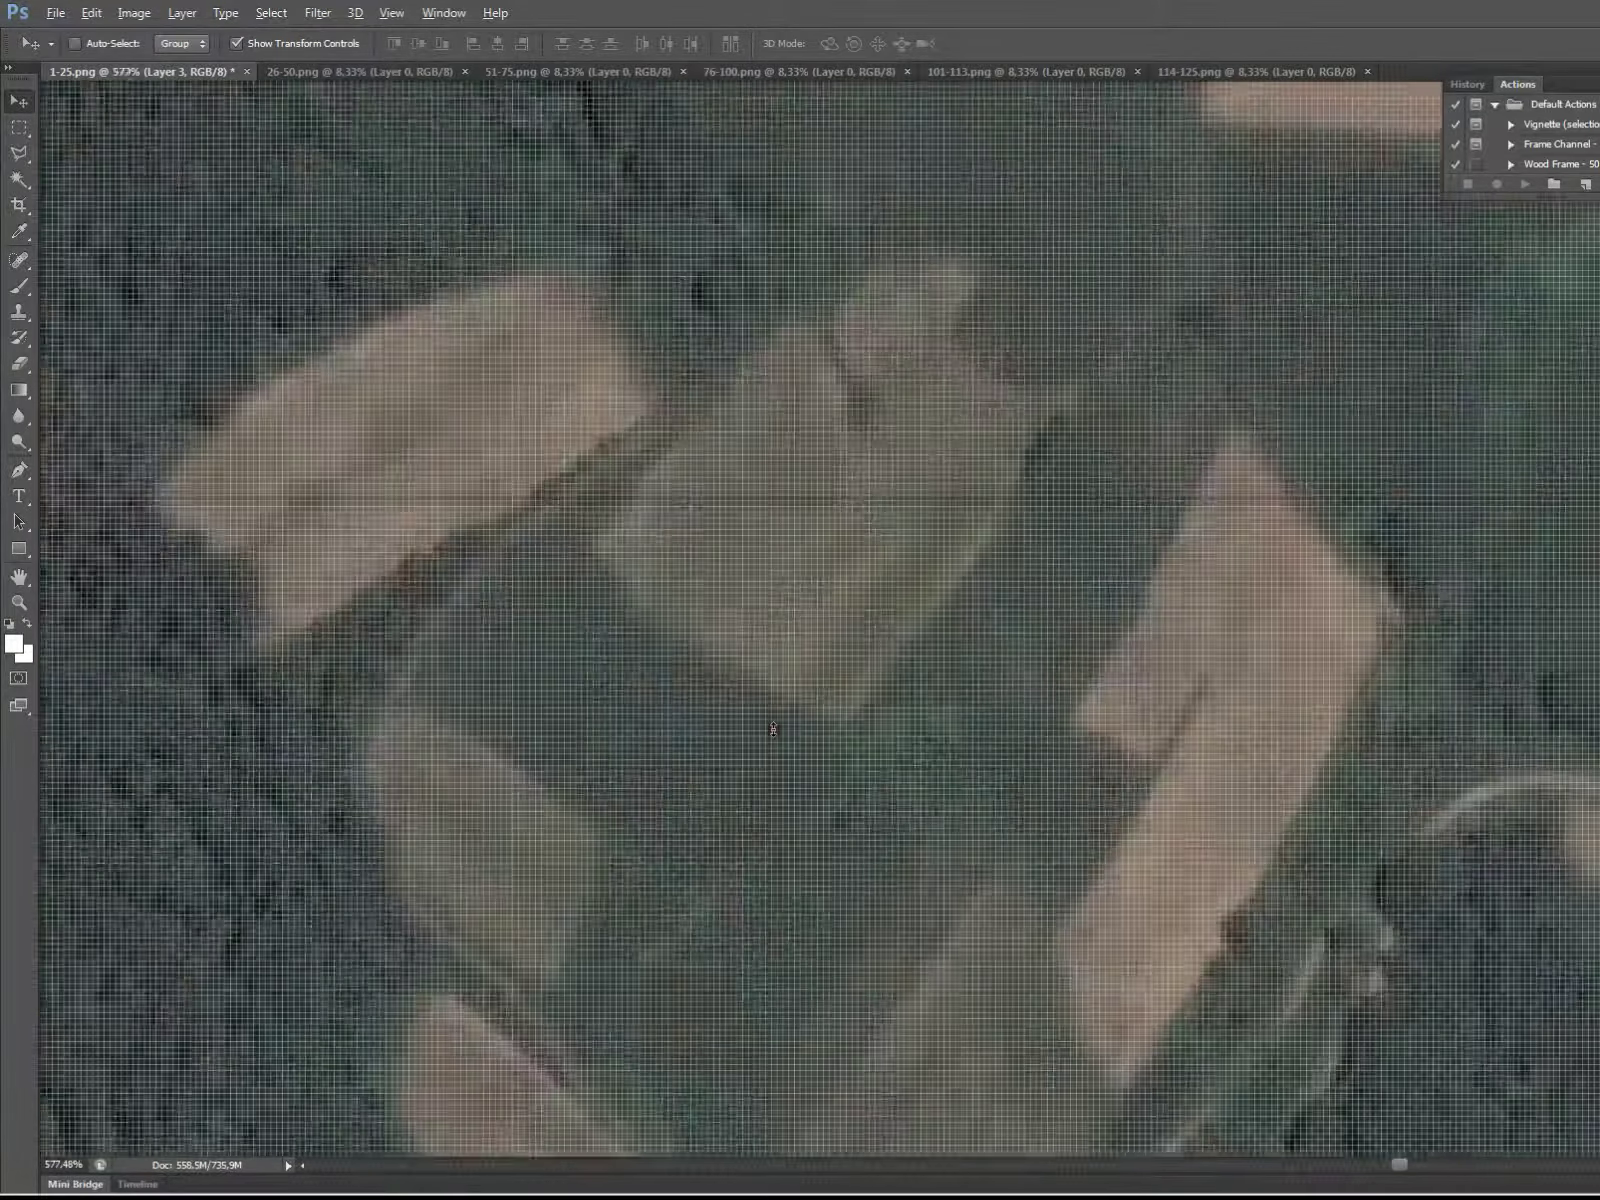
scroll(775, 735, down, 5)
scroll(775, 735, down, 5)
scroll(773, 729, down, 2)
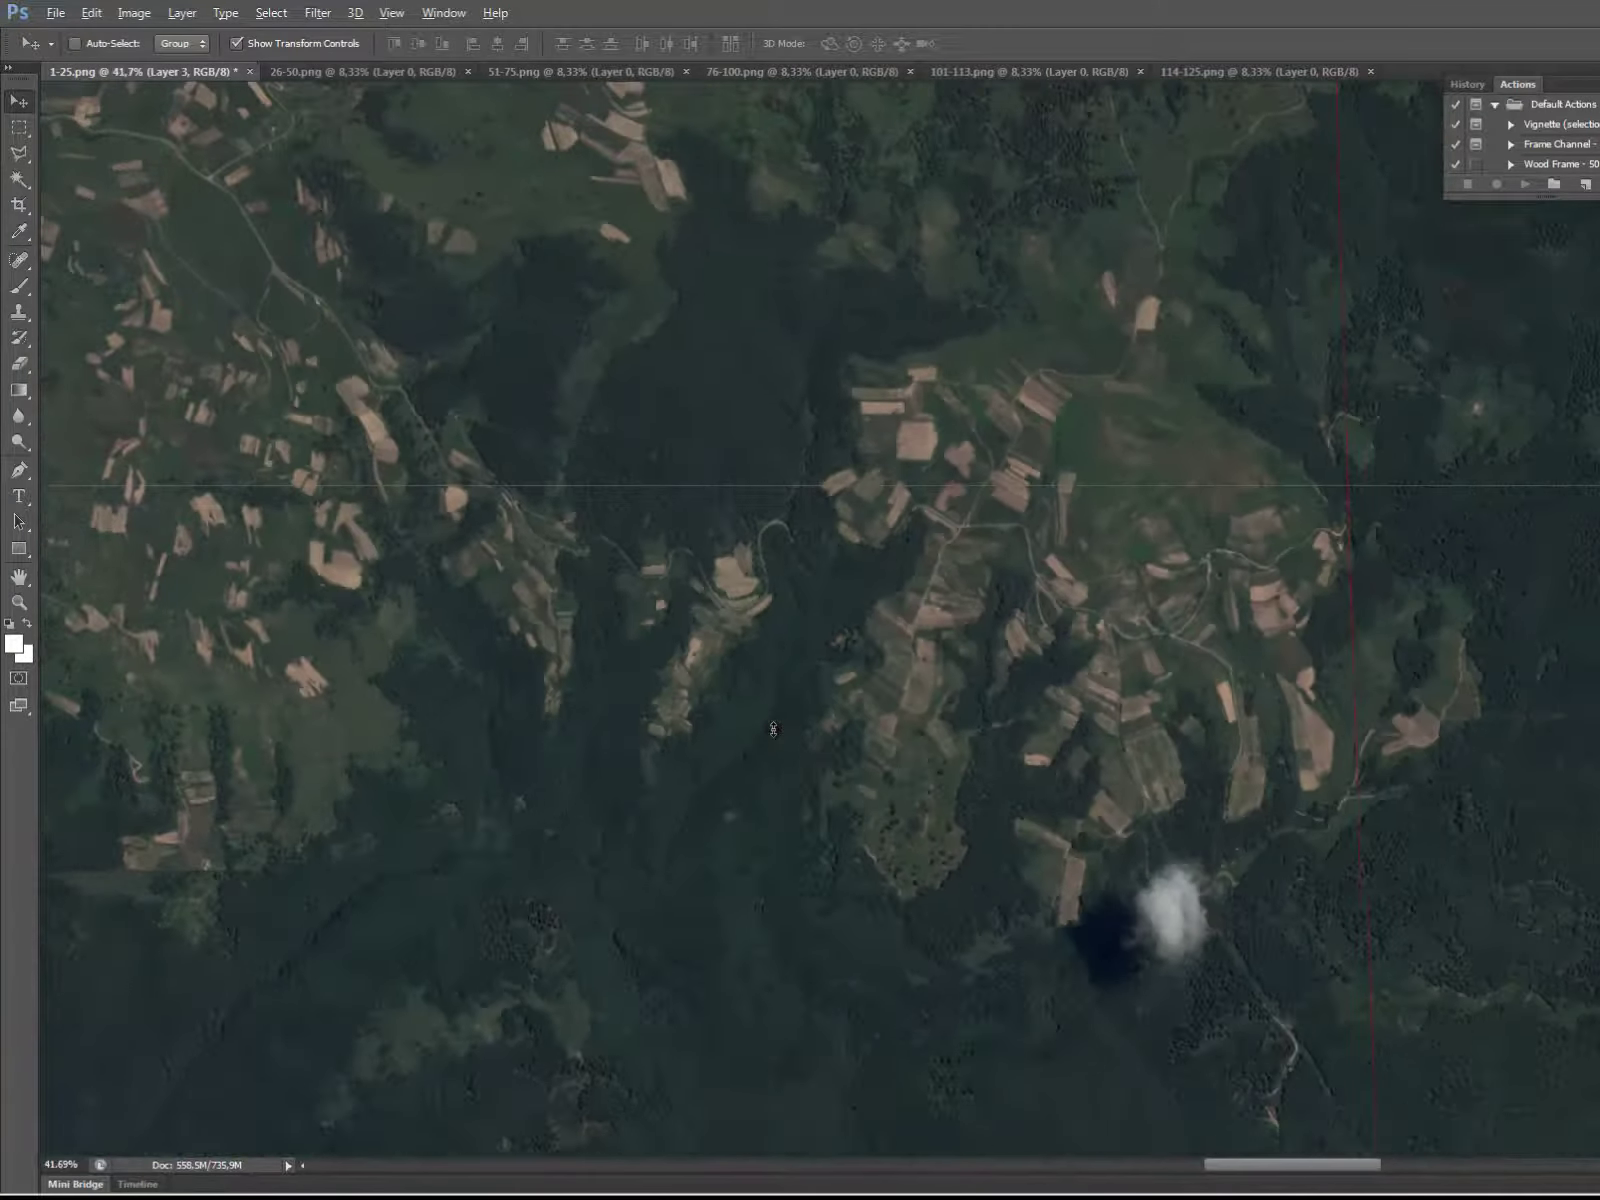
scroll(775, 735, up, 1)
scroll(775, 735, up, 4)
scroll(775, 735, up, 2)
scroll(775, 735, up, 5)
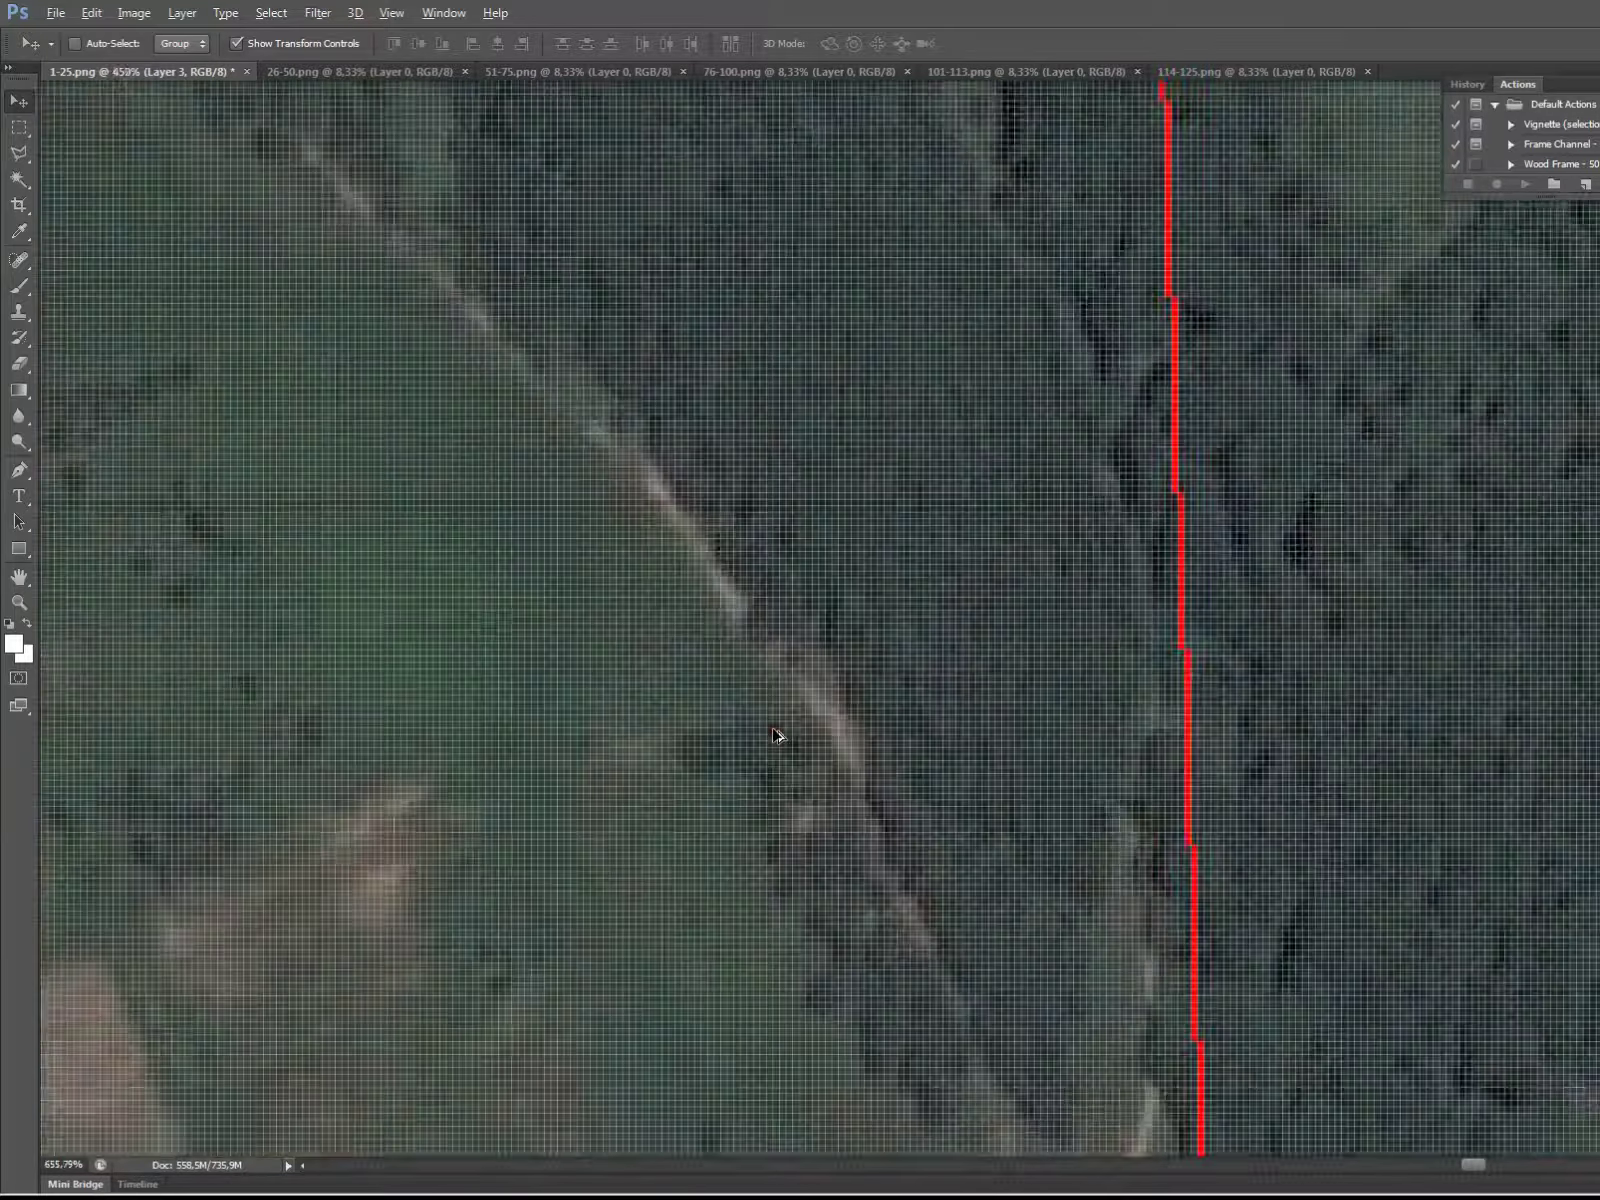
scroll(775, 735, up, 5)
scroll(775, 735, up, 5)
key(Left)
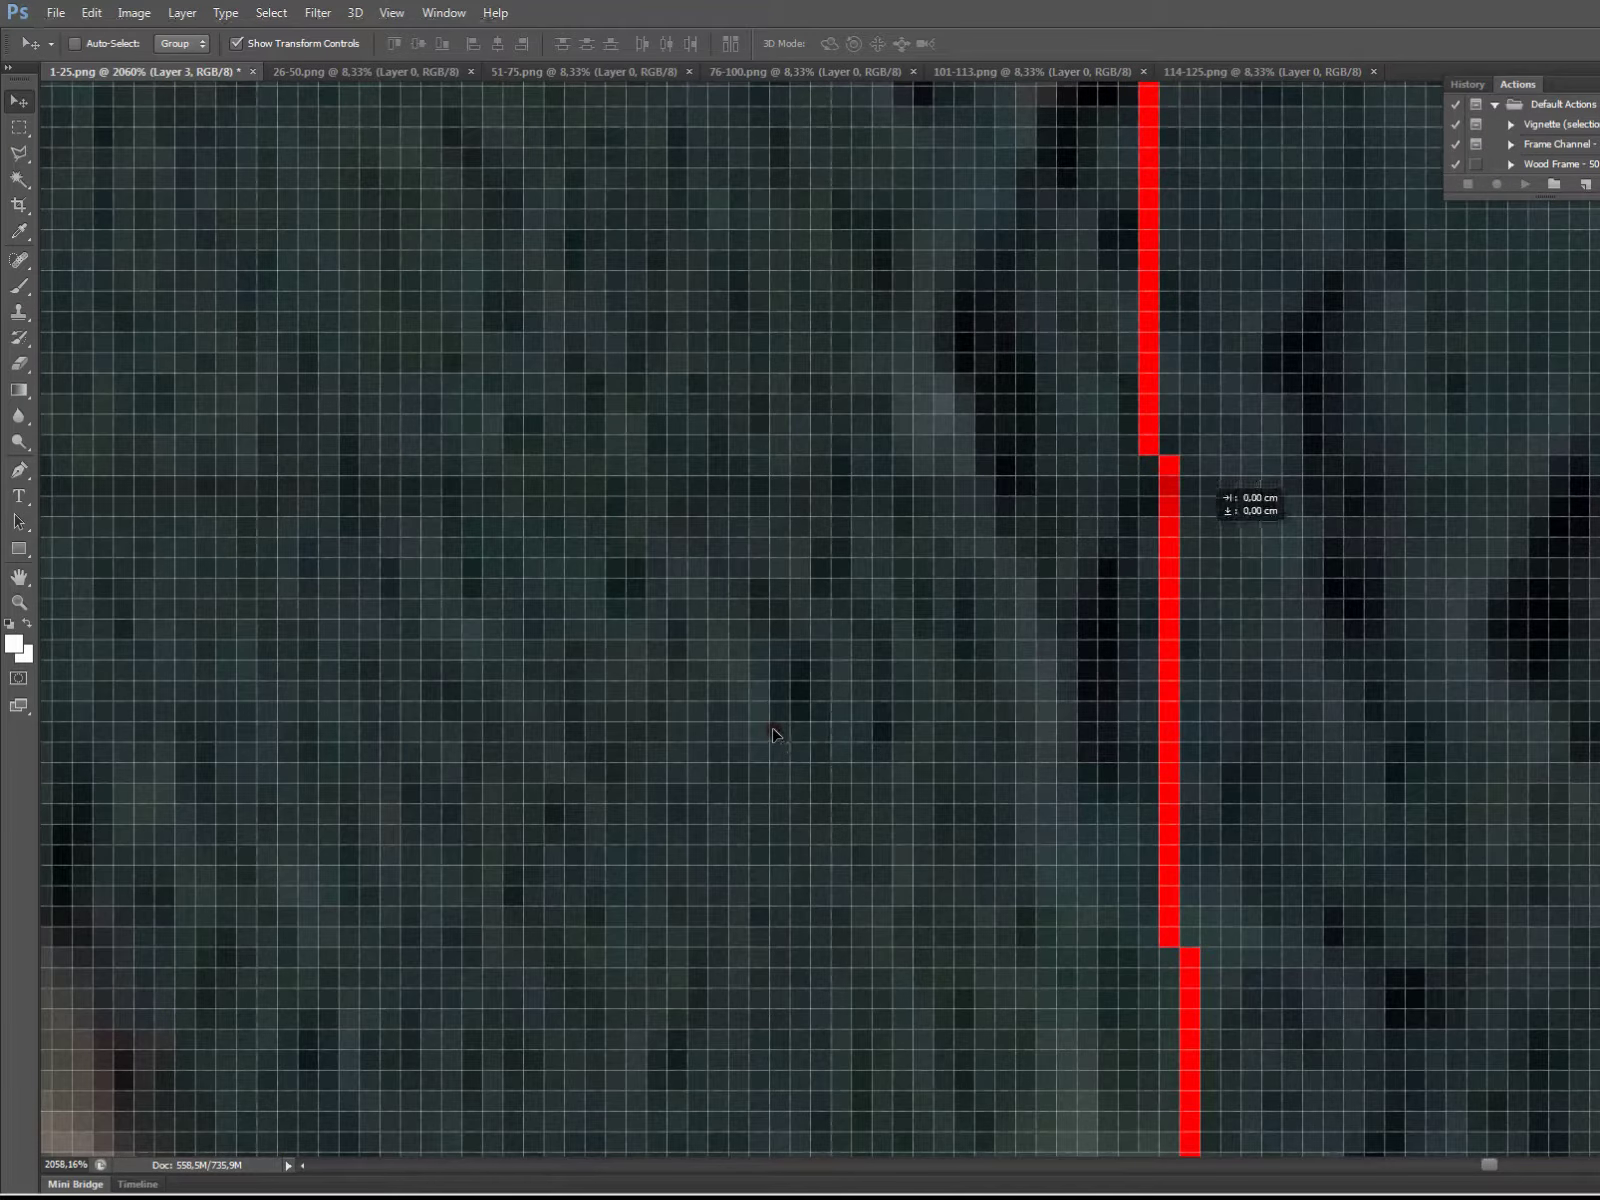
key(Right)
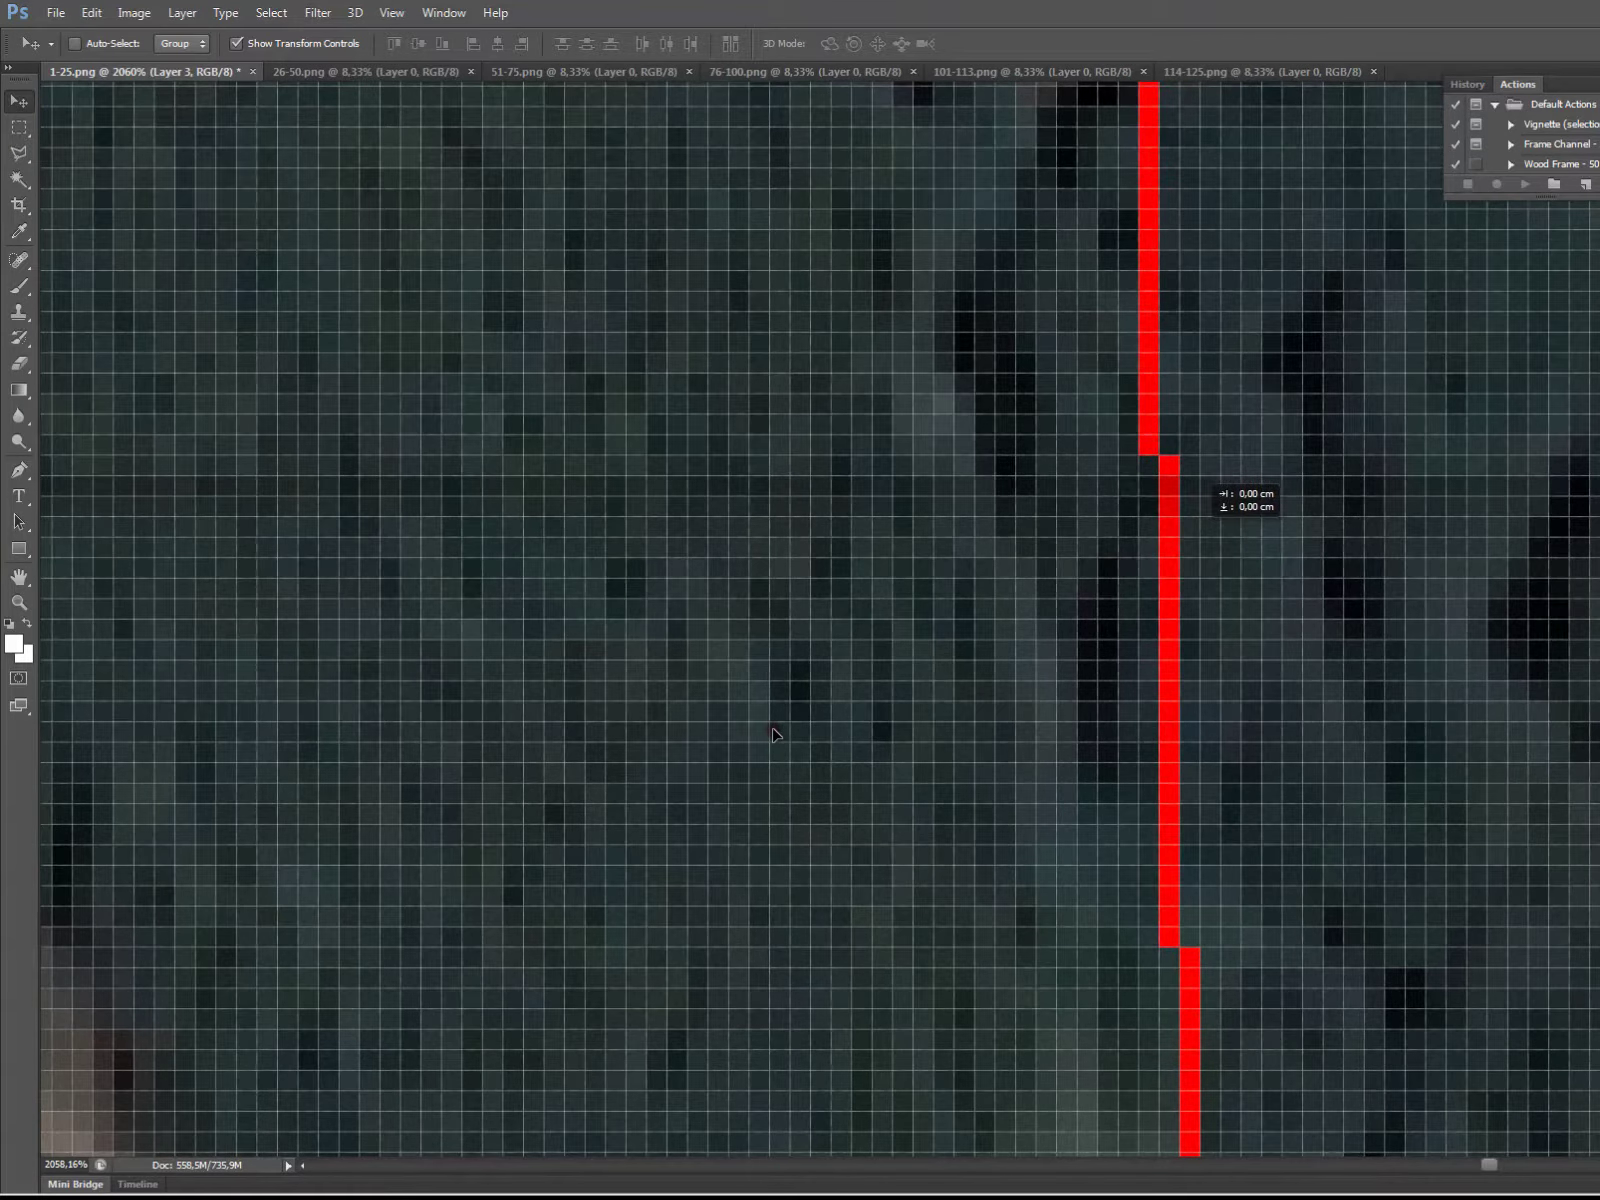
scroll(775, 735, down, 10)
scroll(775, 735, down, 5)
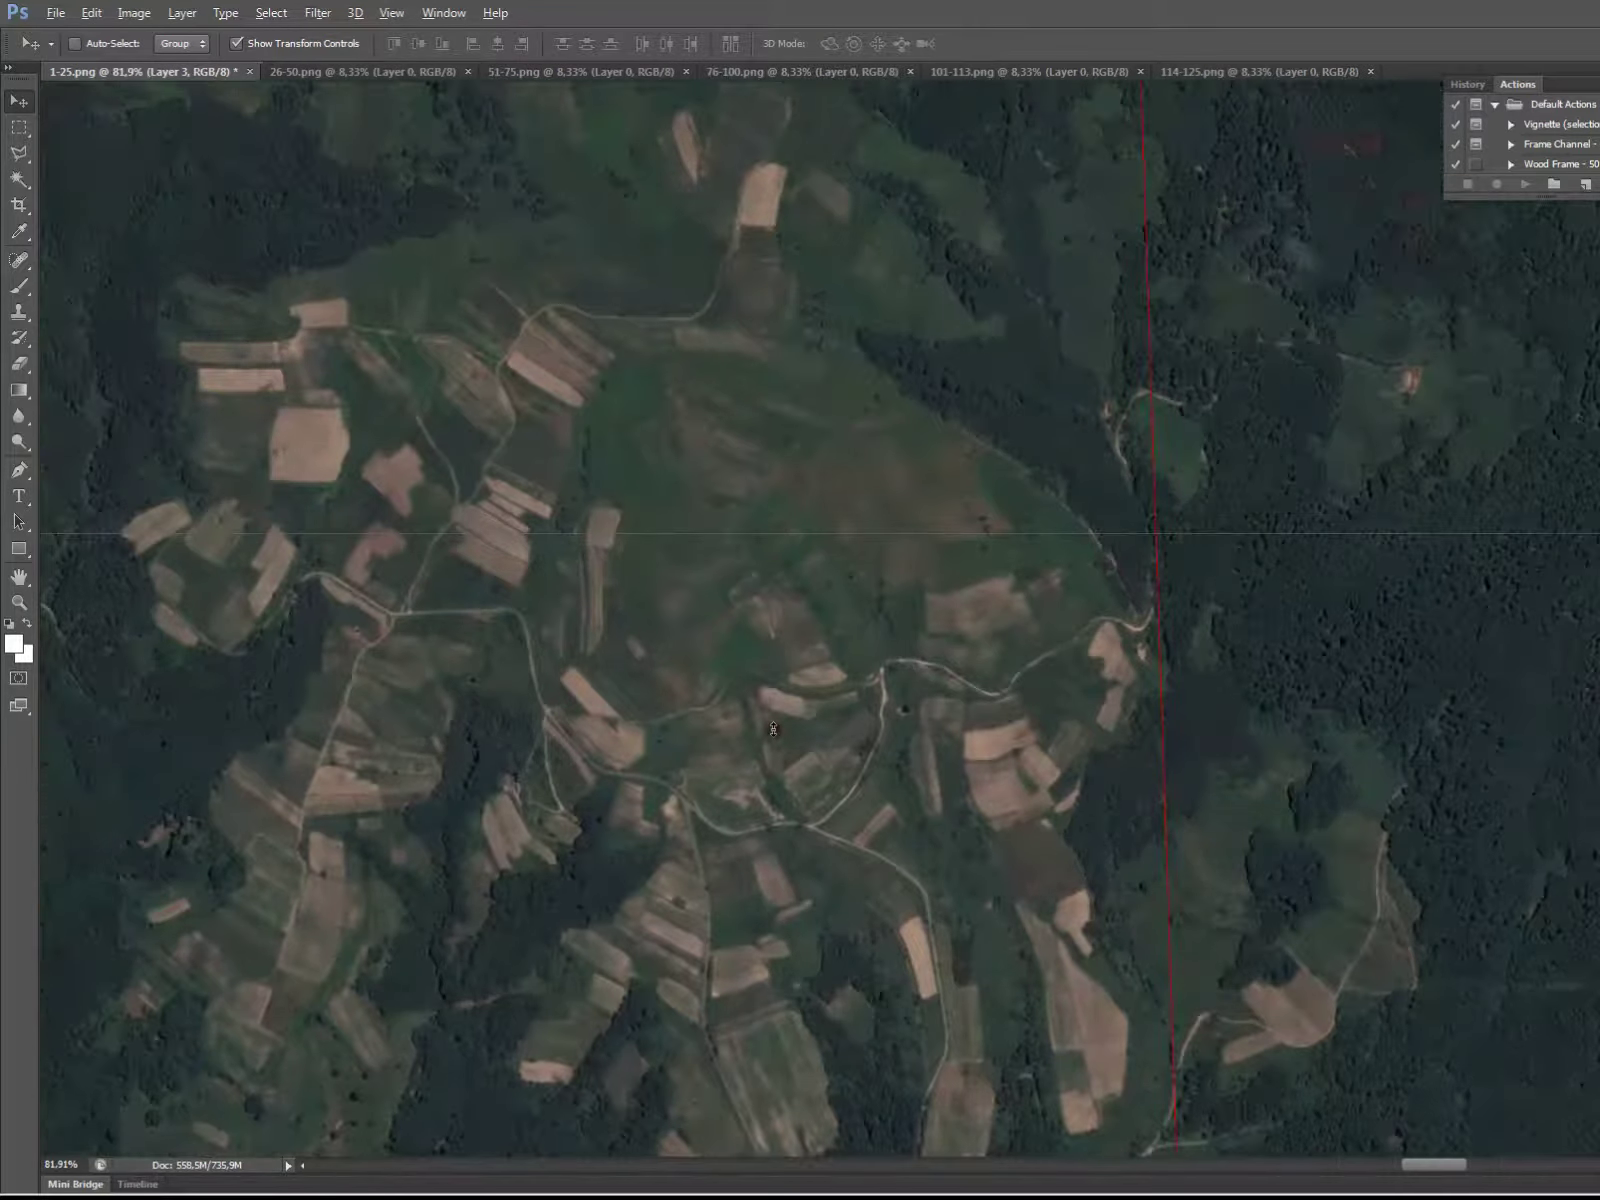
scroll(775, 735, down, 4)
scroll(775, 735, down, 2)
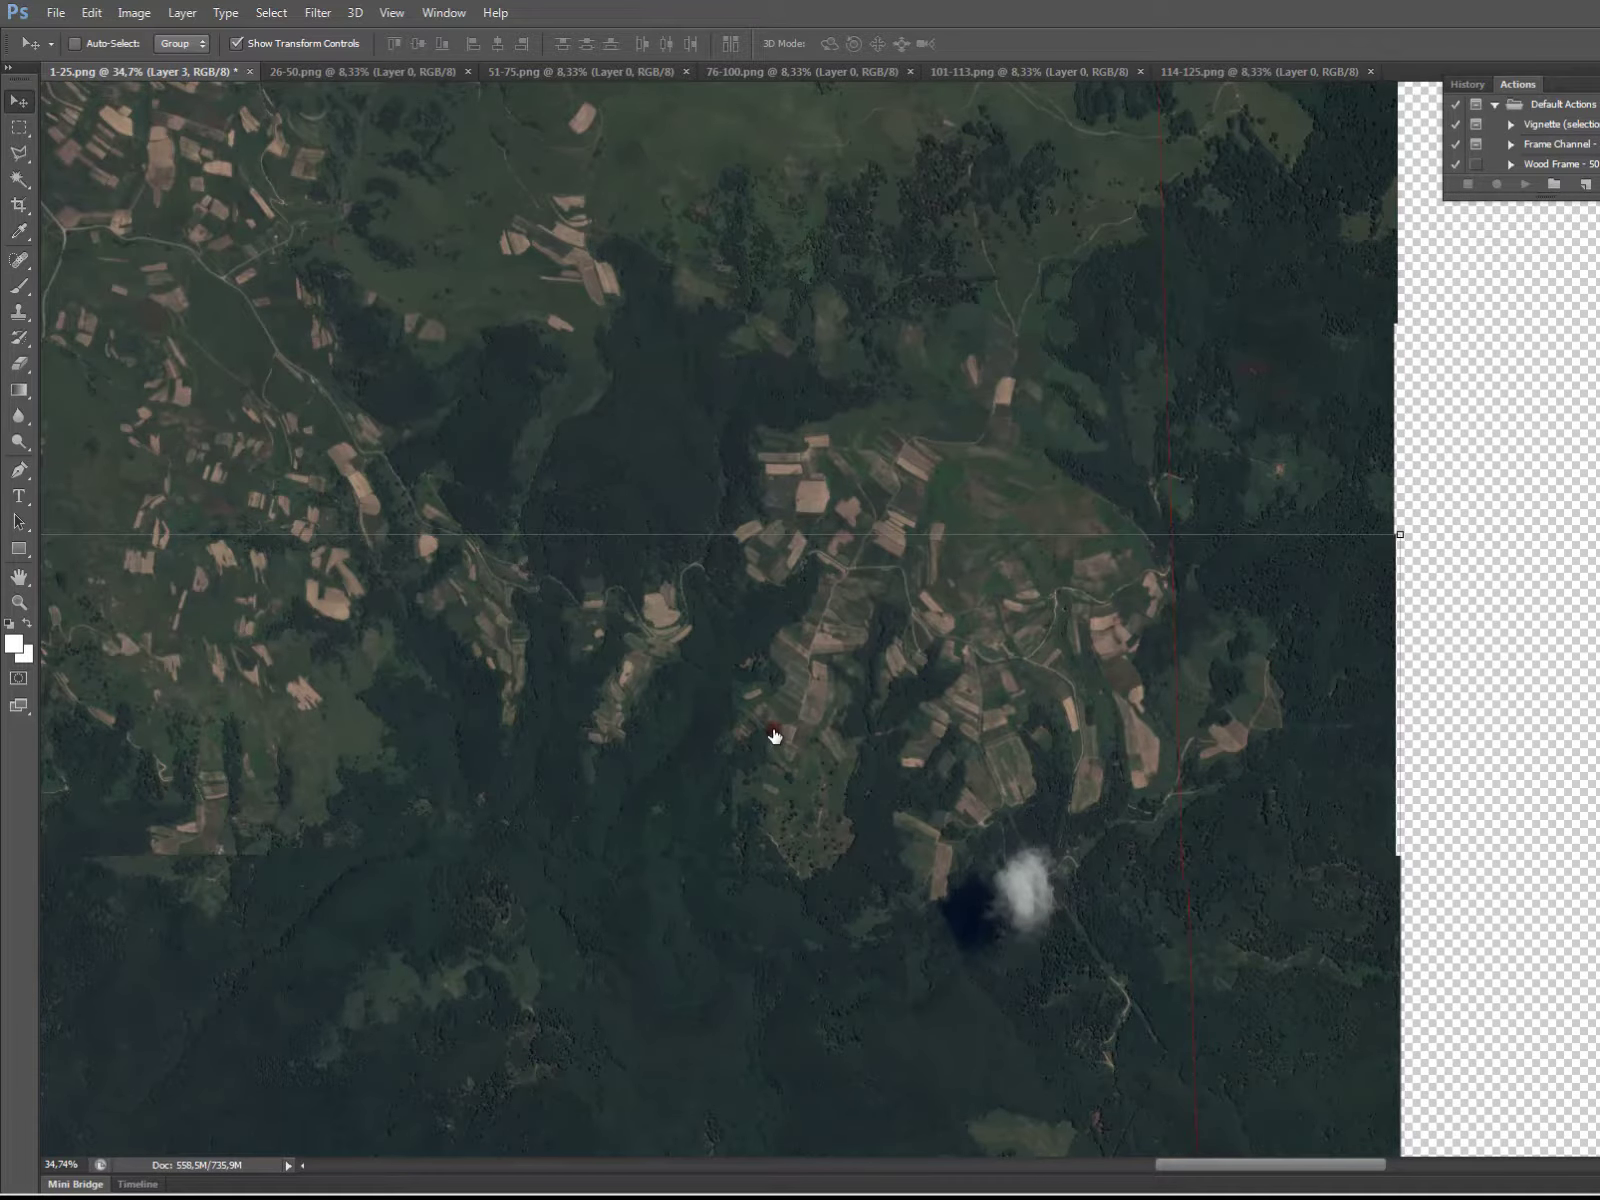
drag(773, 735, 1340, 728)
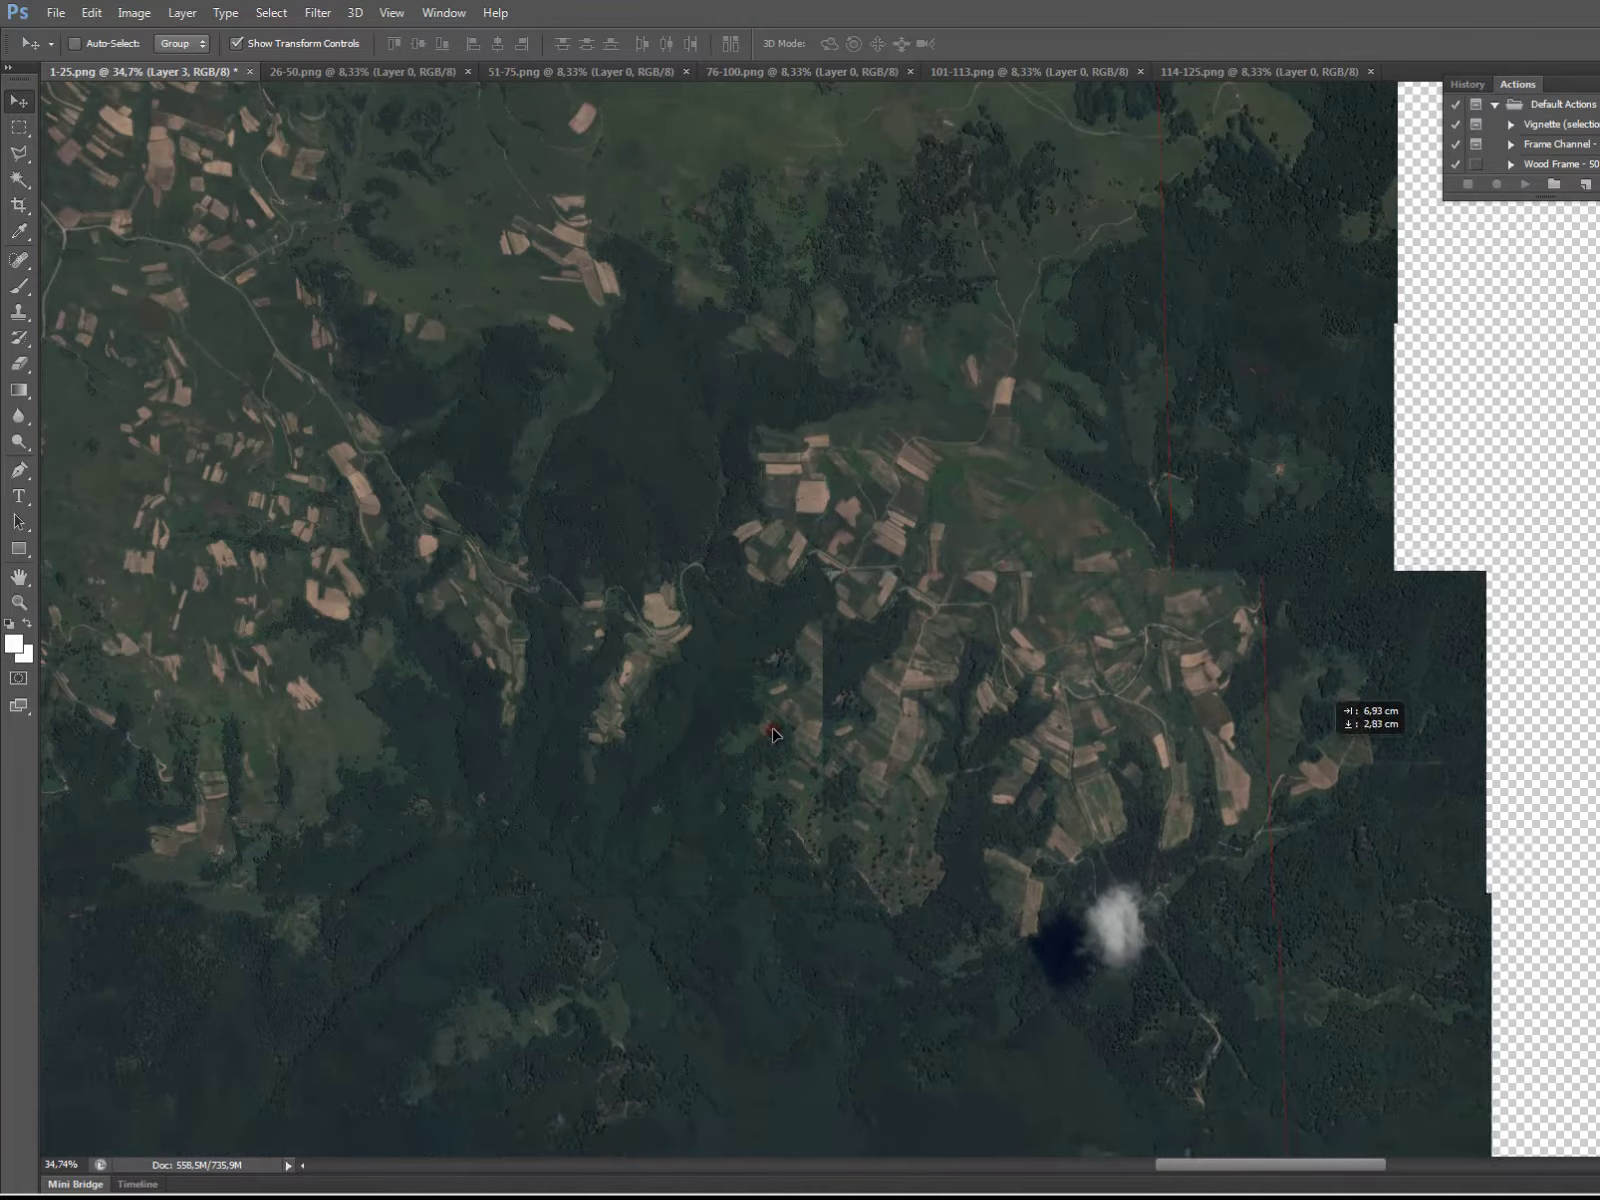
drag(1340, 728, 1232, 680)
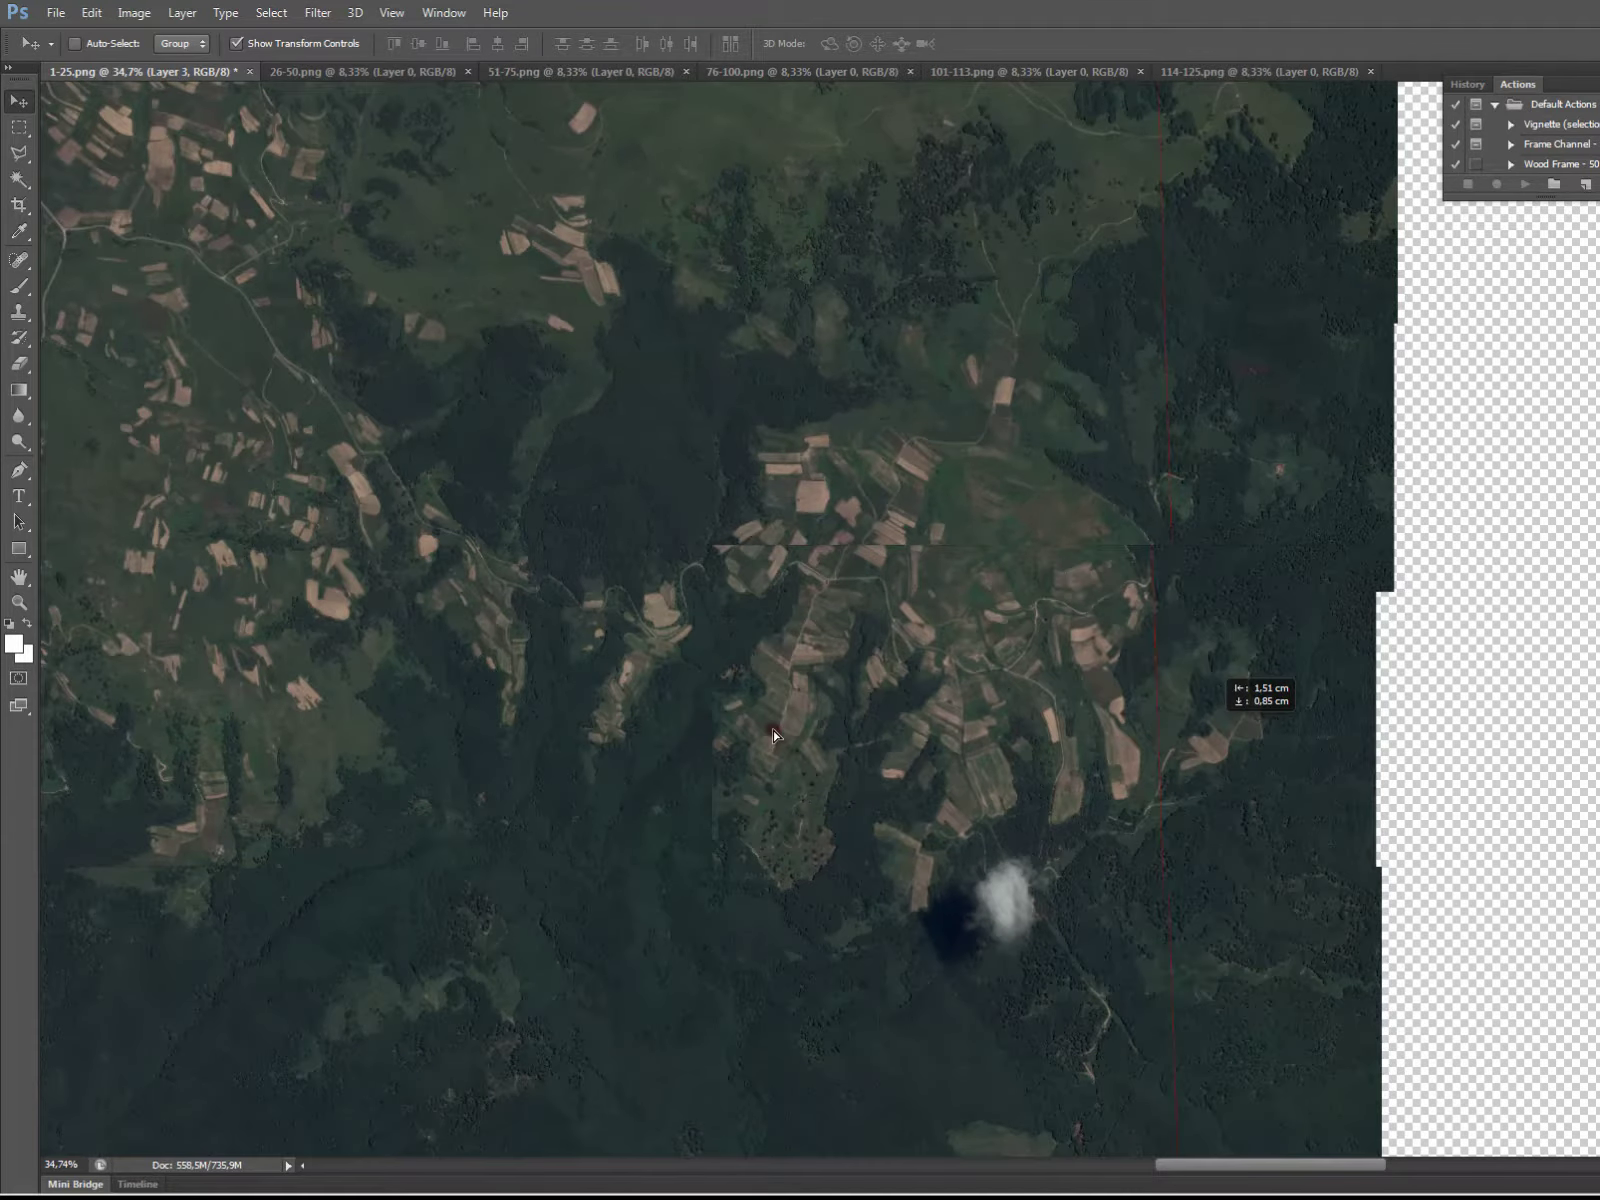
drag(773, 735, 775, 728)
scroll(773, 728, up, 5)
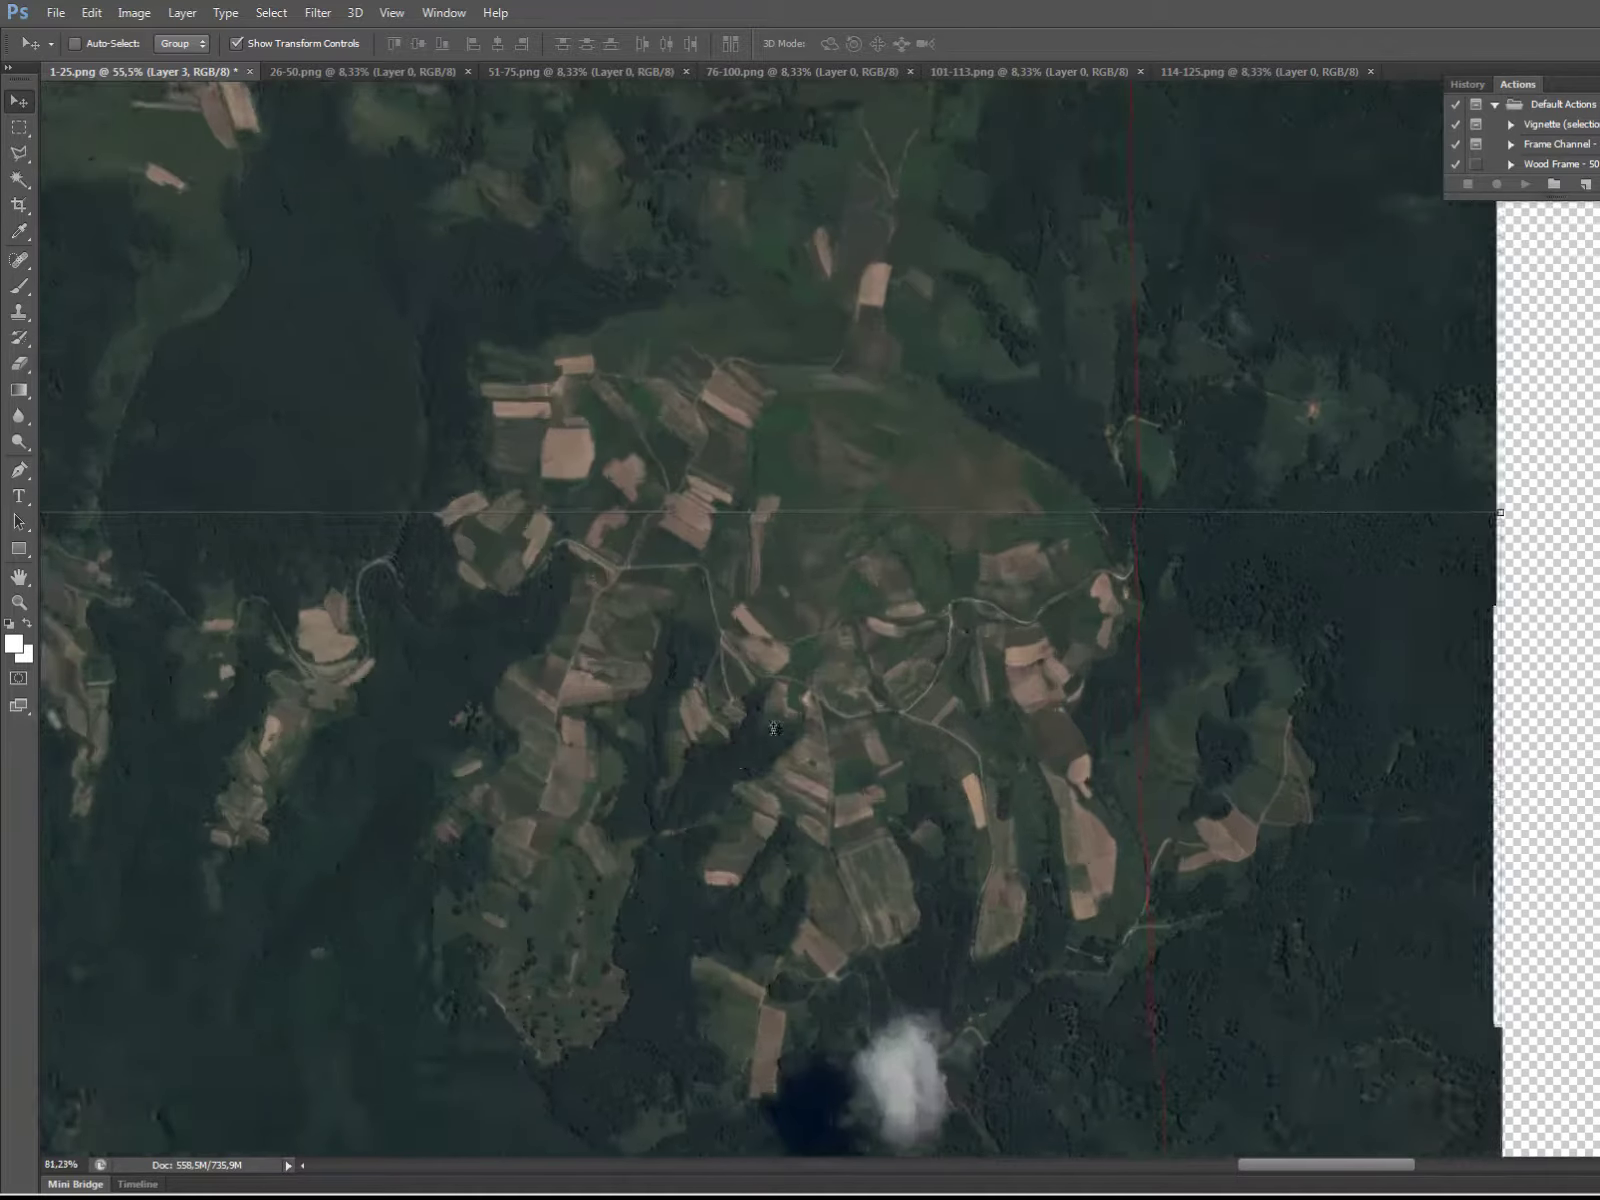
scroll(773, 728, up, 3)
scroll(773, 728, up, 2)
drag(773, 728, 773, 735)
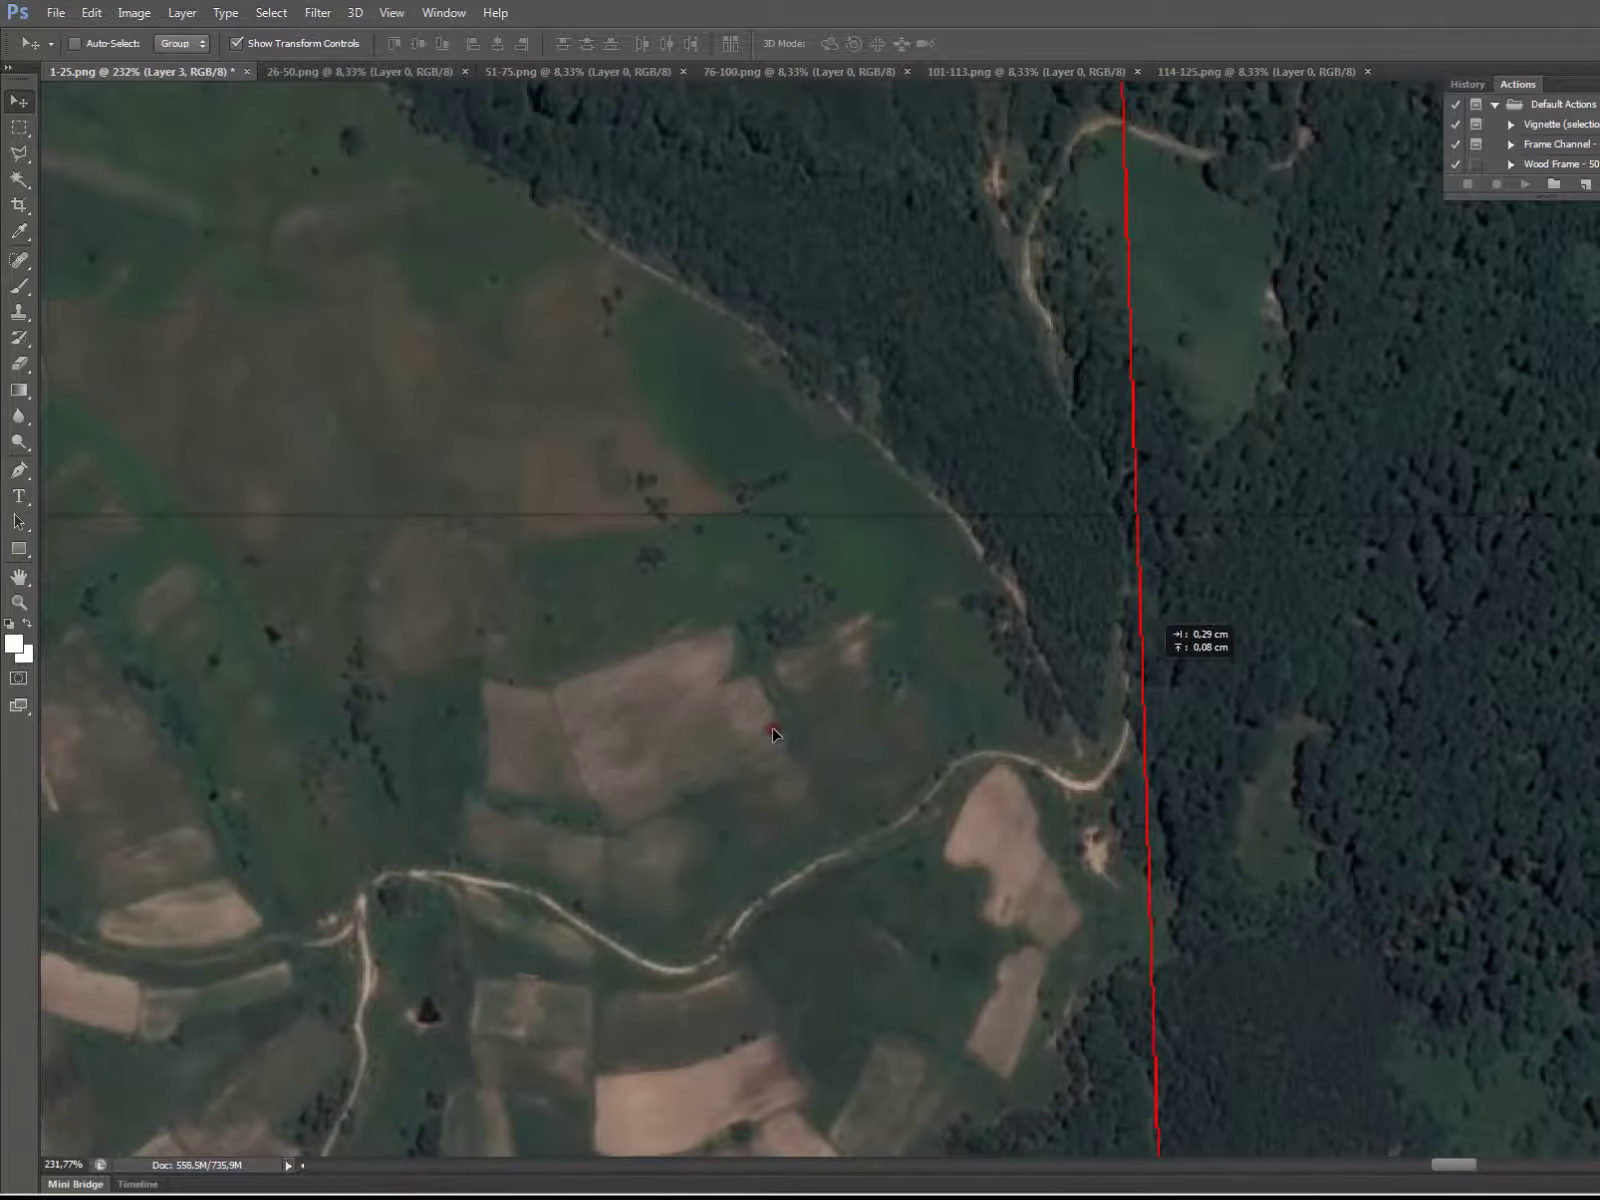
key(Left)
key(Left)
key(Up)
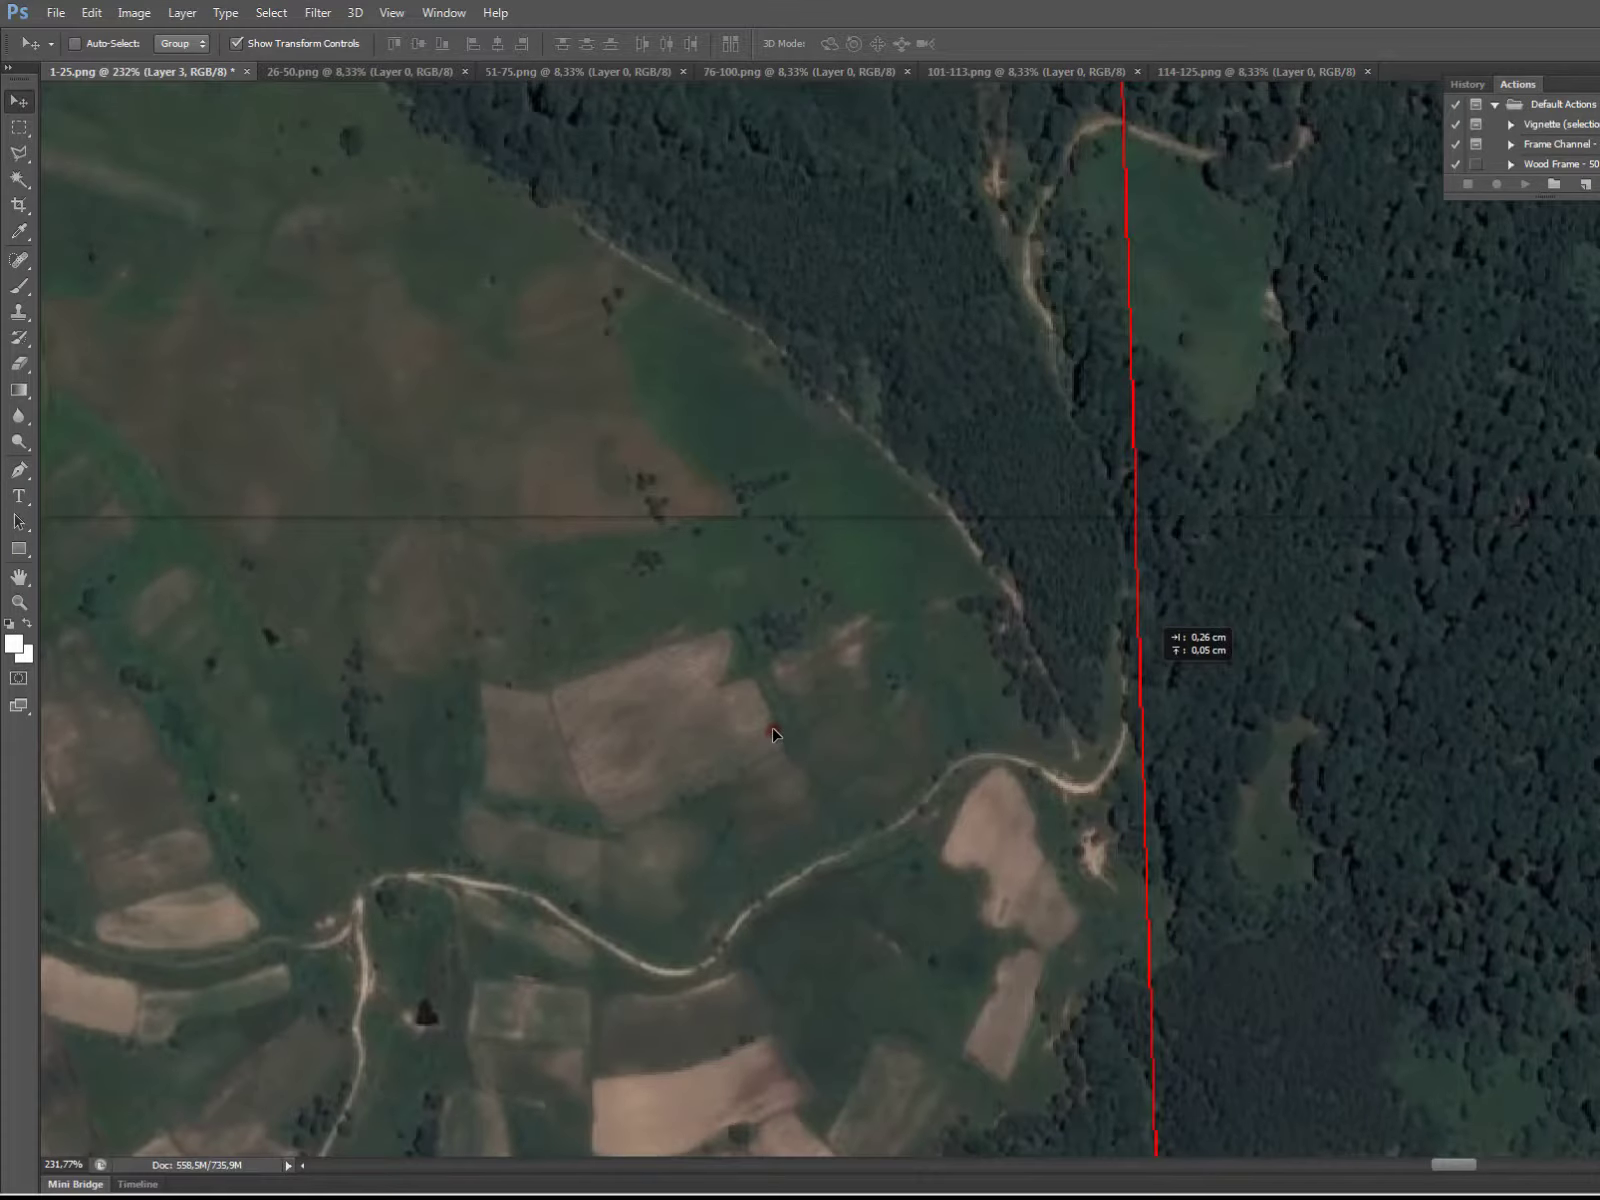
key(Down)
key(Right)
key(Right)
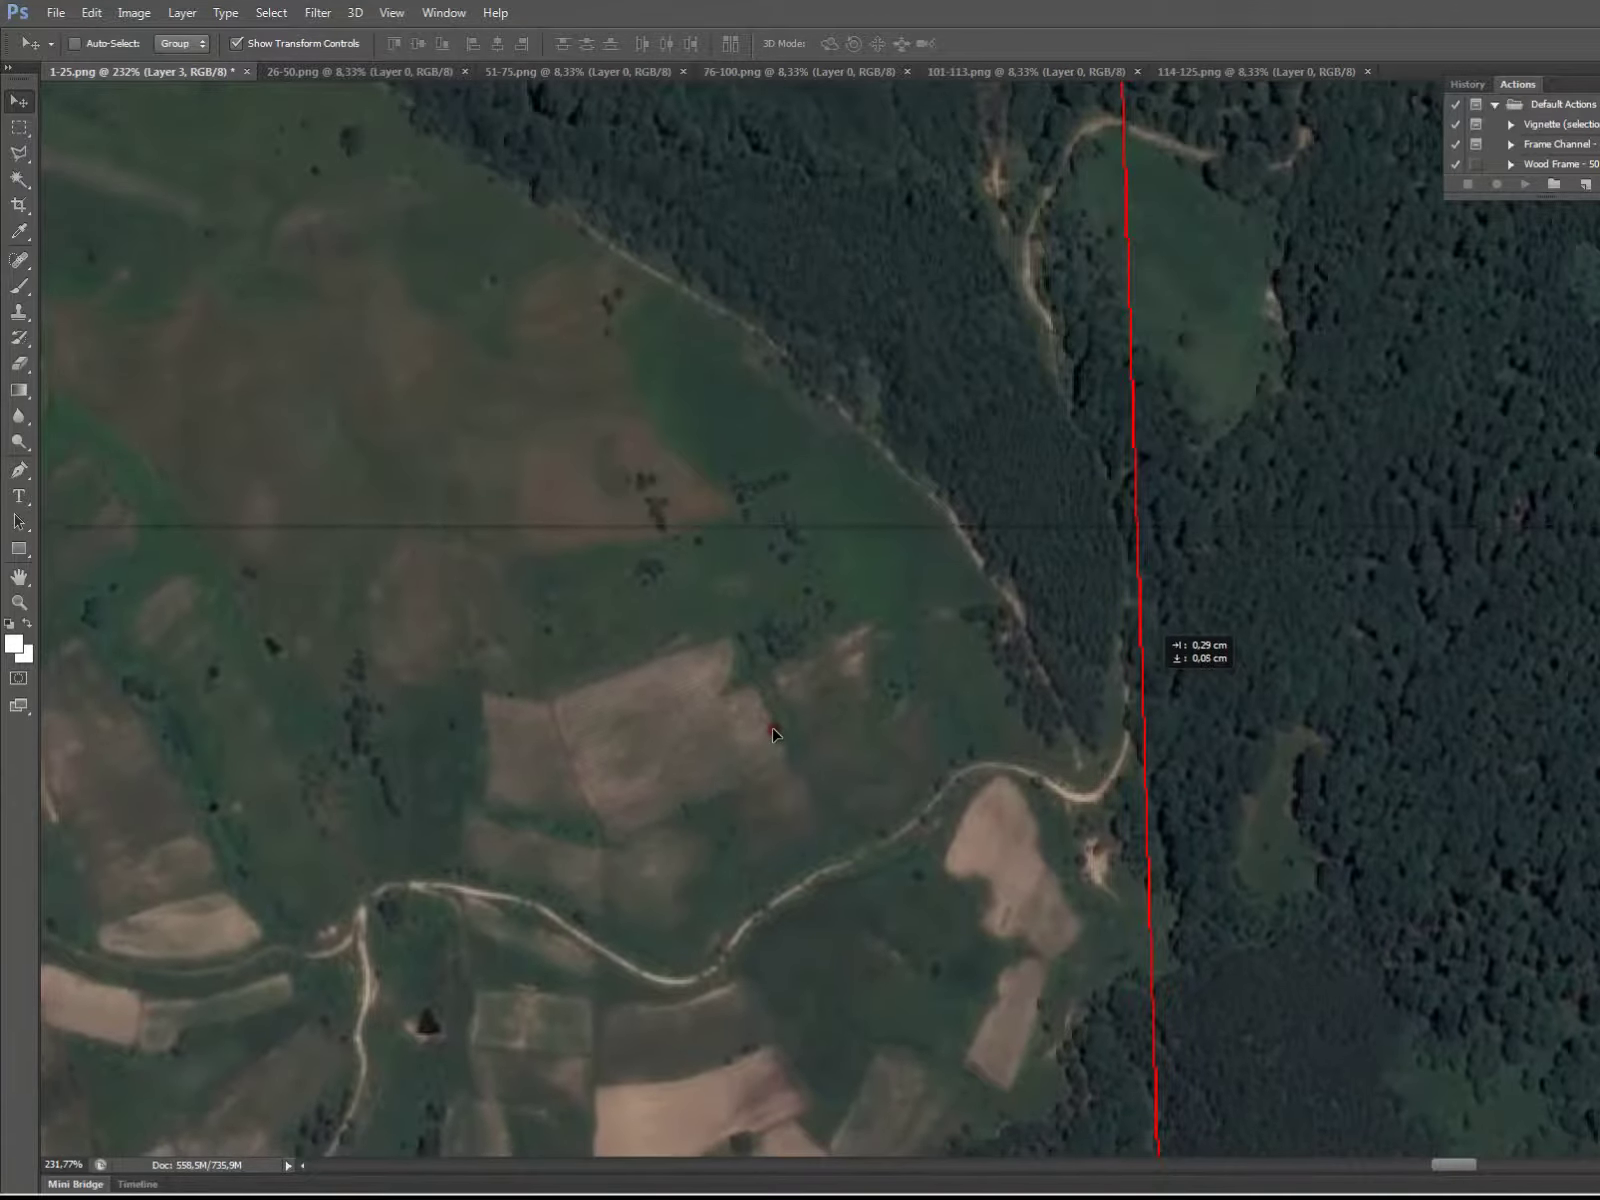
key(Up)
key(Up)
key(Down)
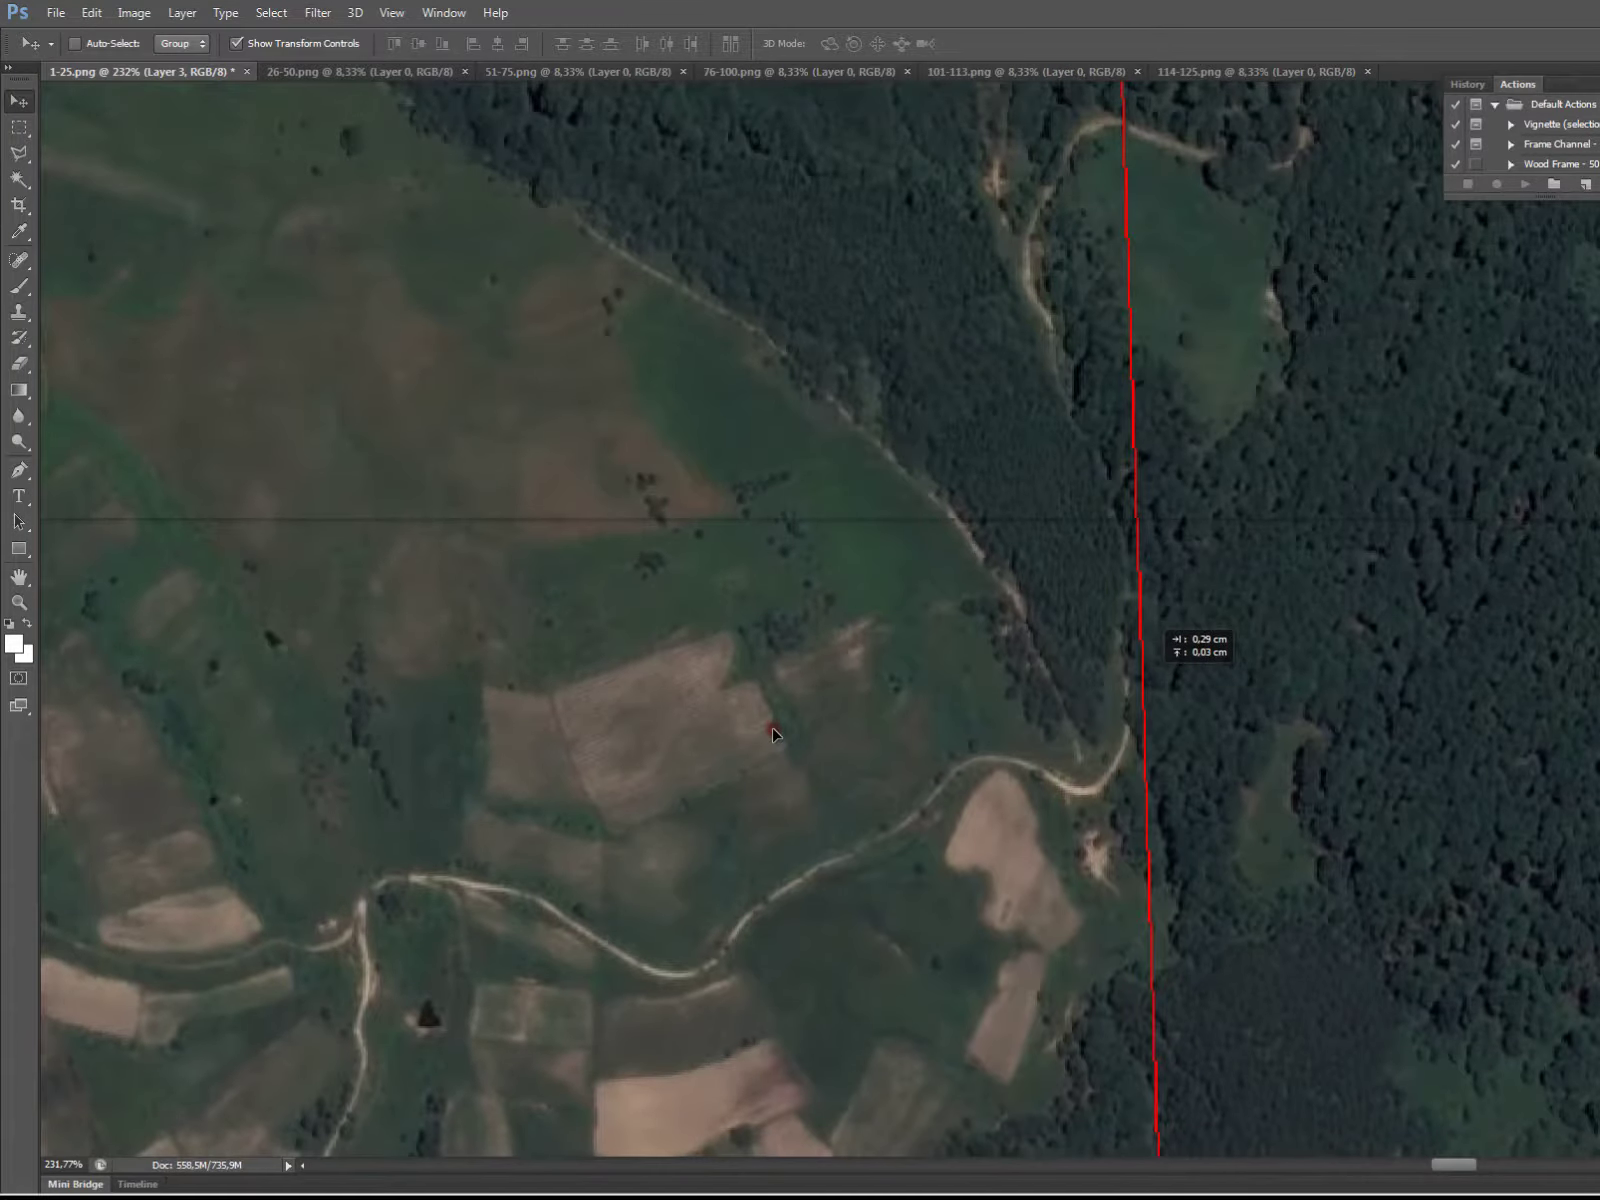
scroll(773, 735, down, 10)
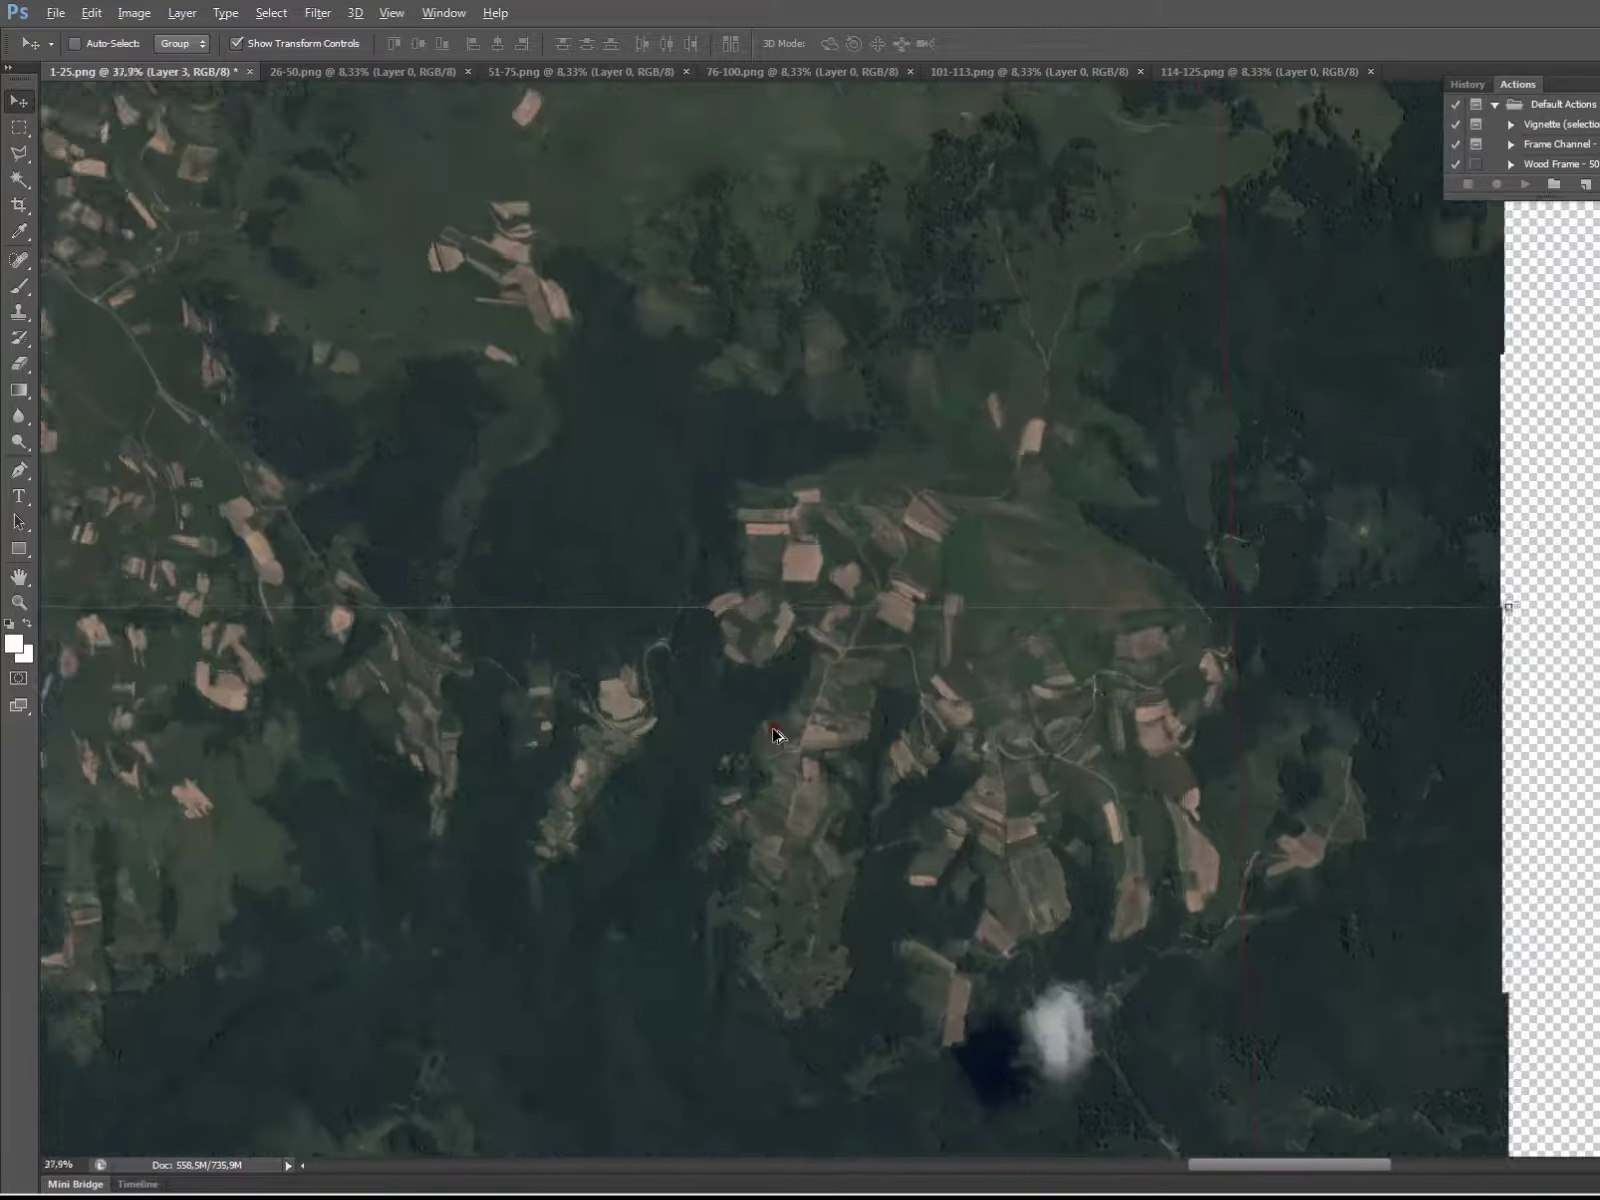
scroll(776, 735, down, 2)
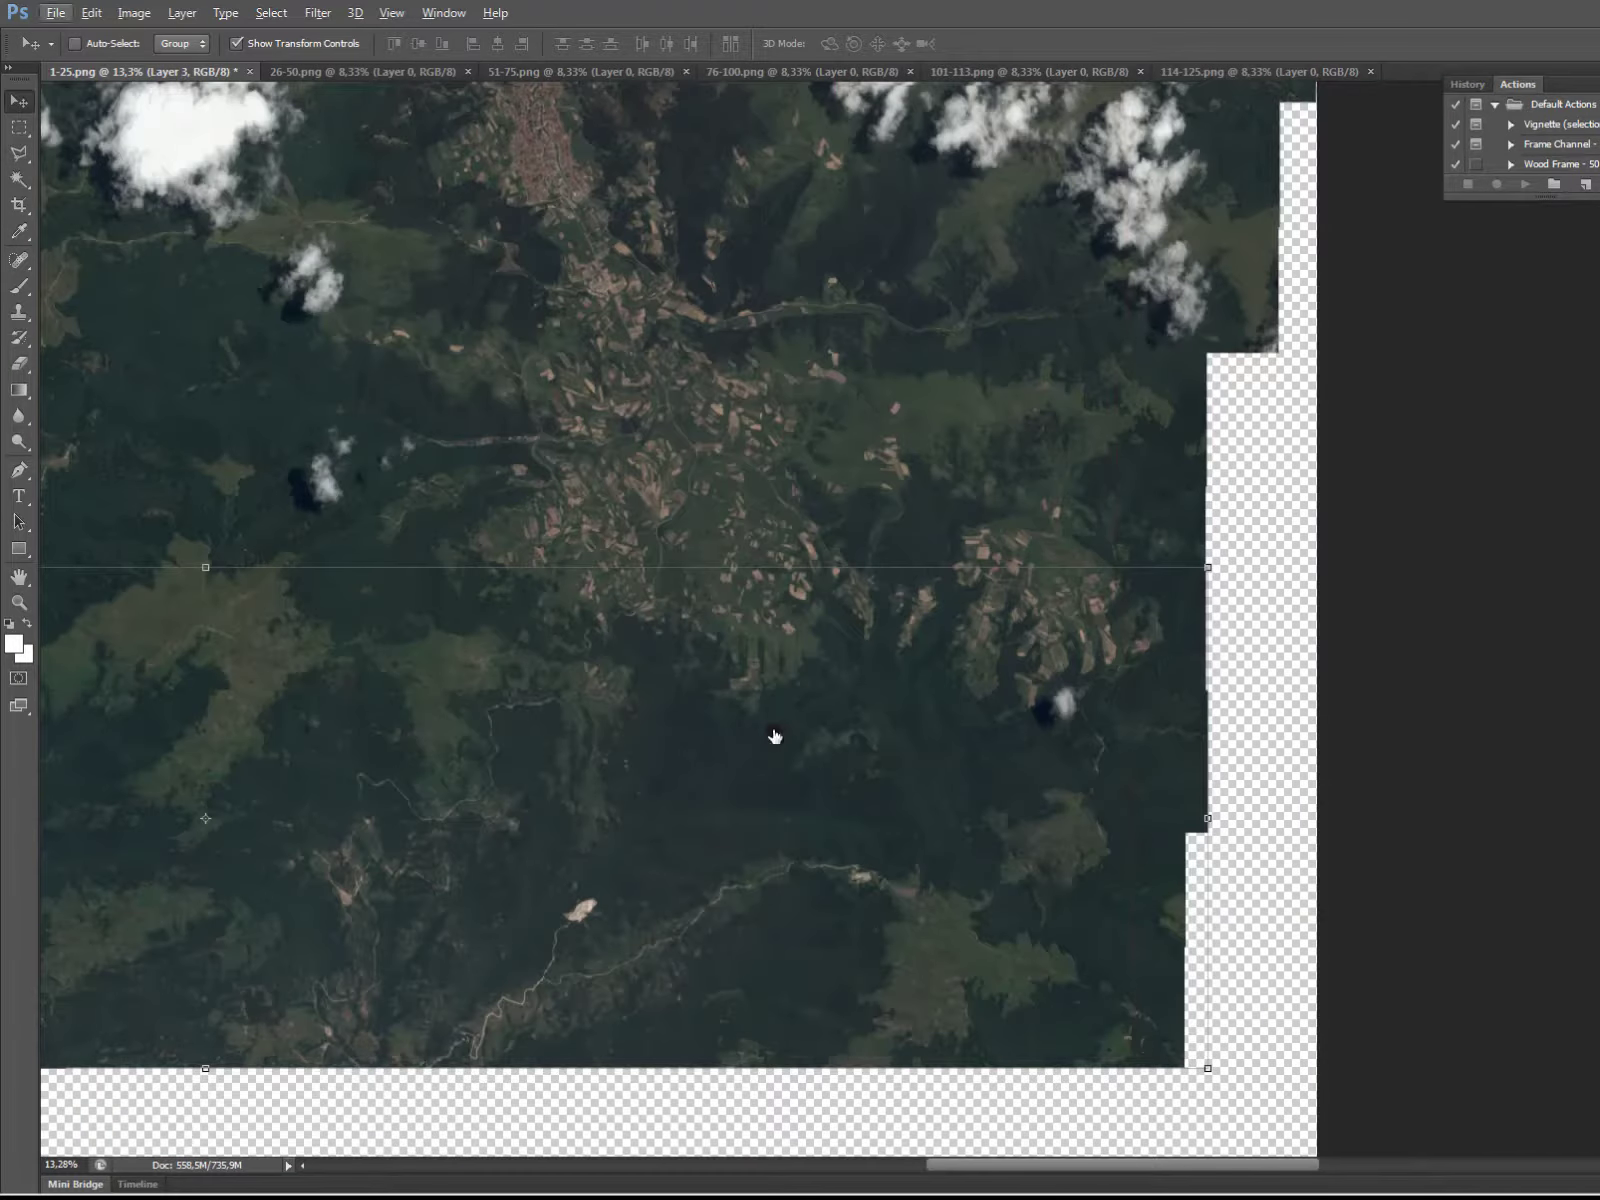
scroll(775, 735, down, 2)
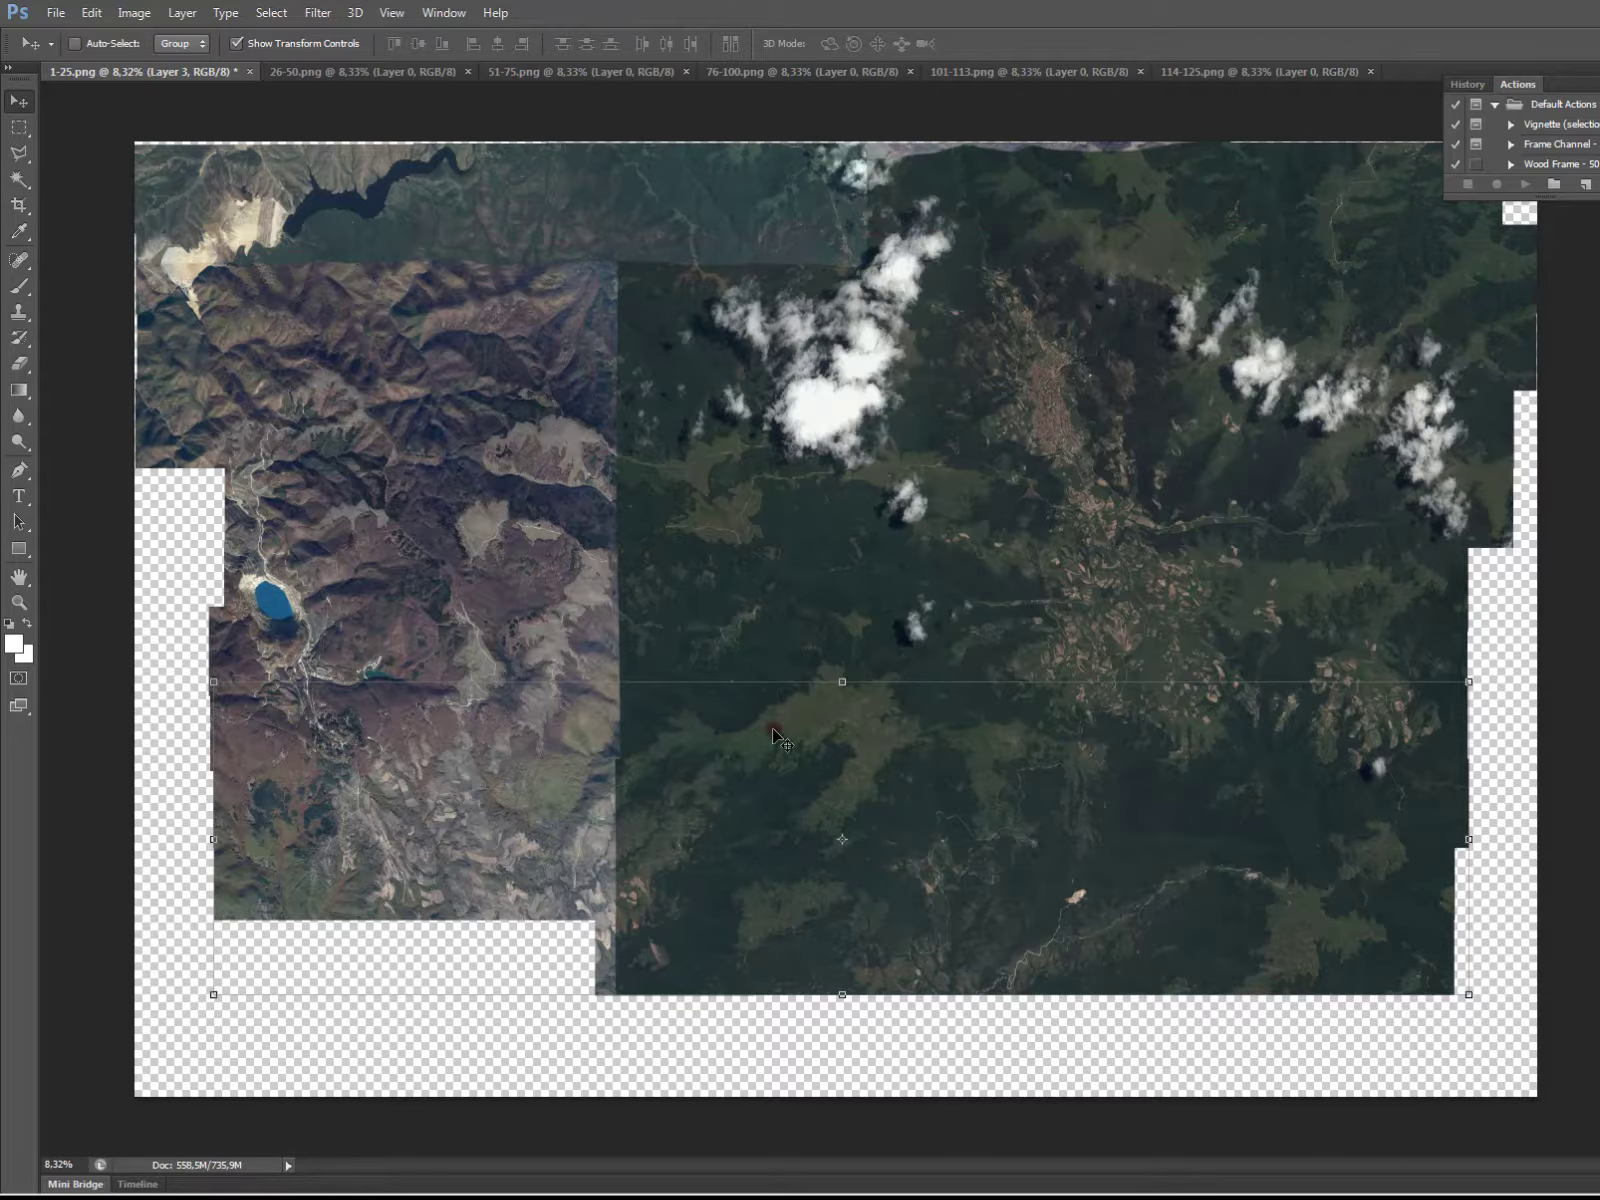
scroll(775, 735, up, 3)
scroll(775, 735, up, 3)
scroll(775, 735, up, 2)
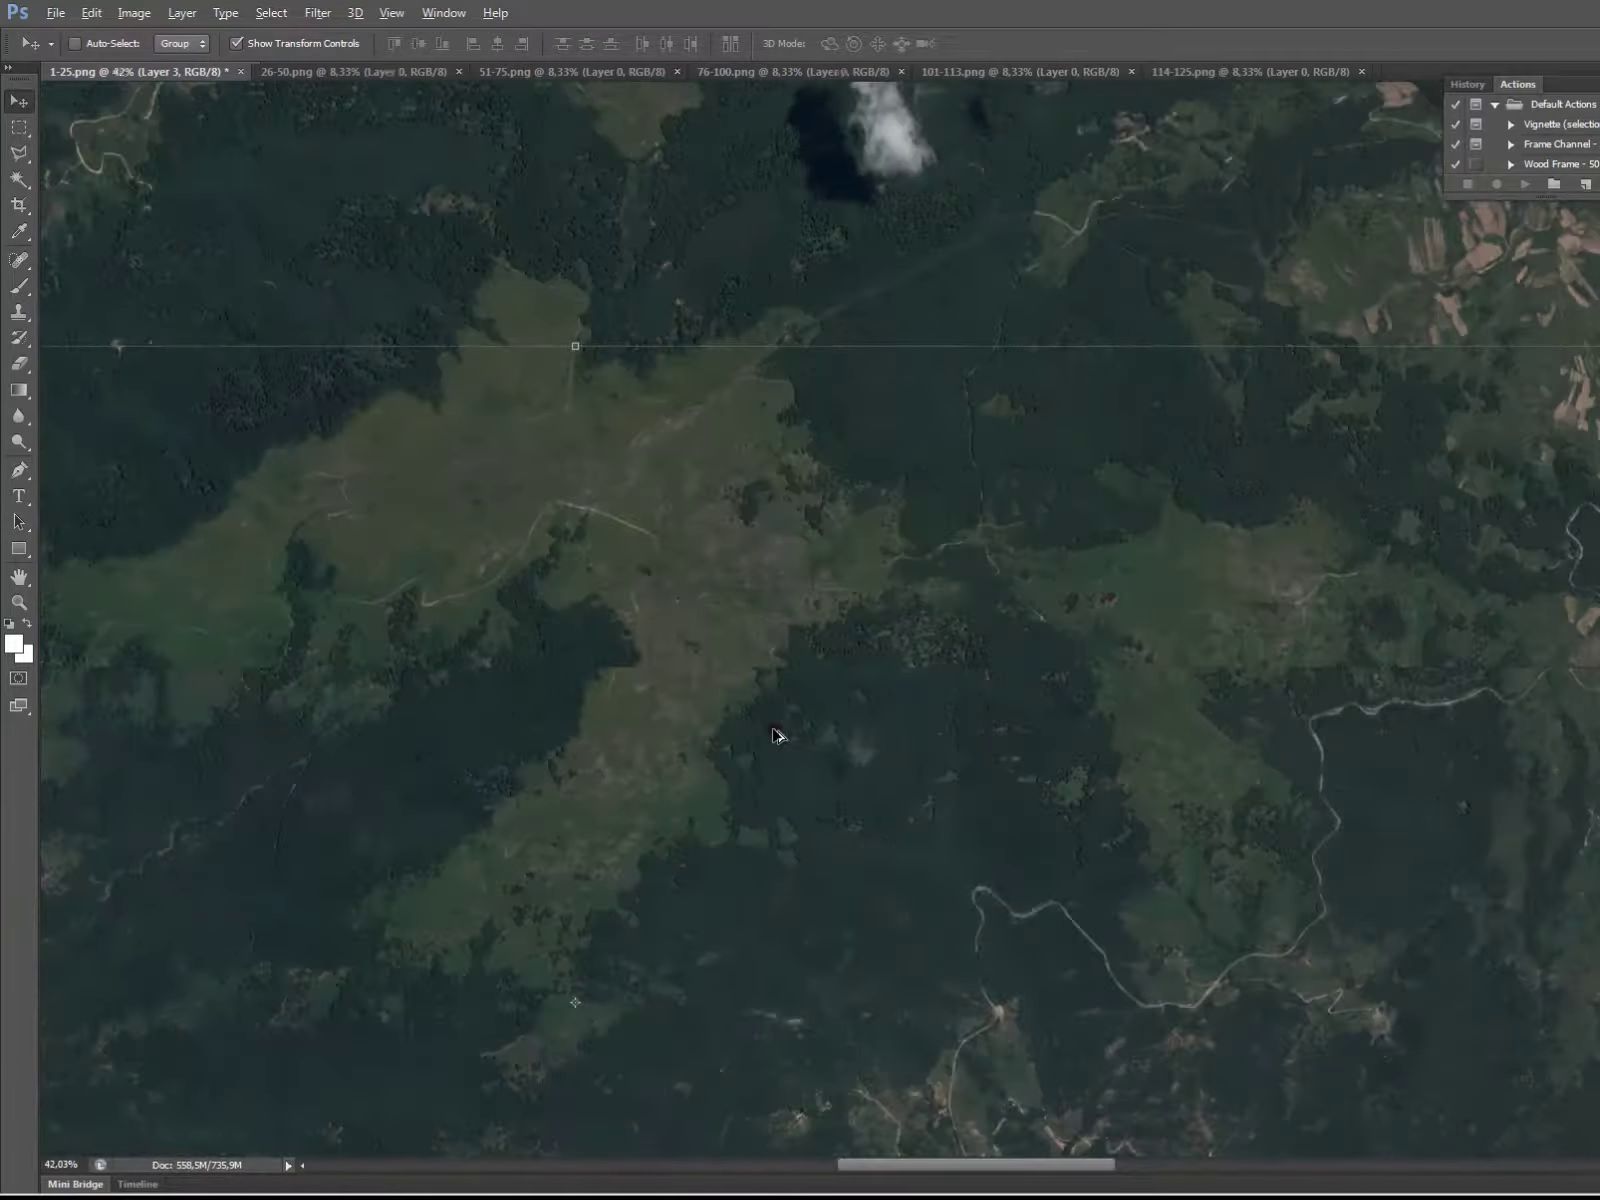
scroll(775, 735, up, 2)
scroll(778, 736, up, 2)
scroll(778, 736, up, 1)
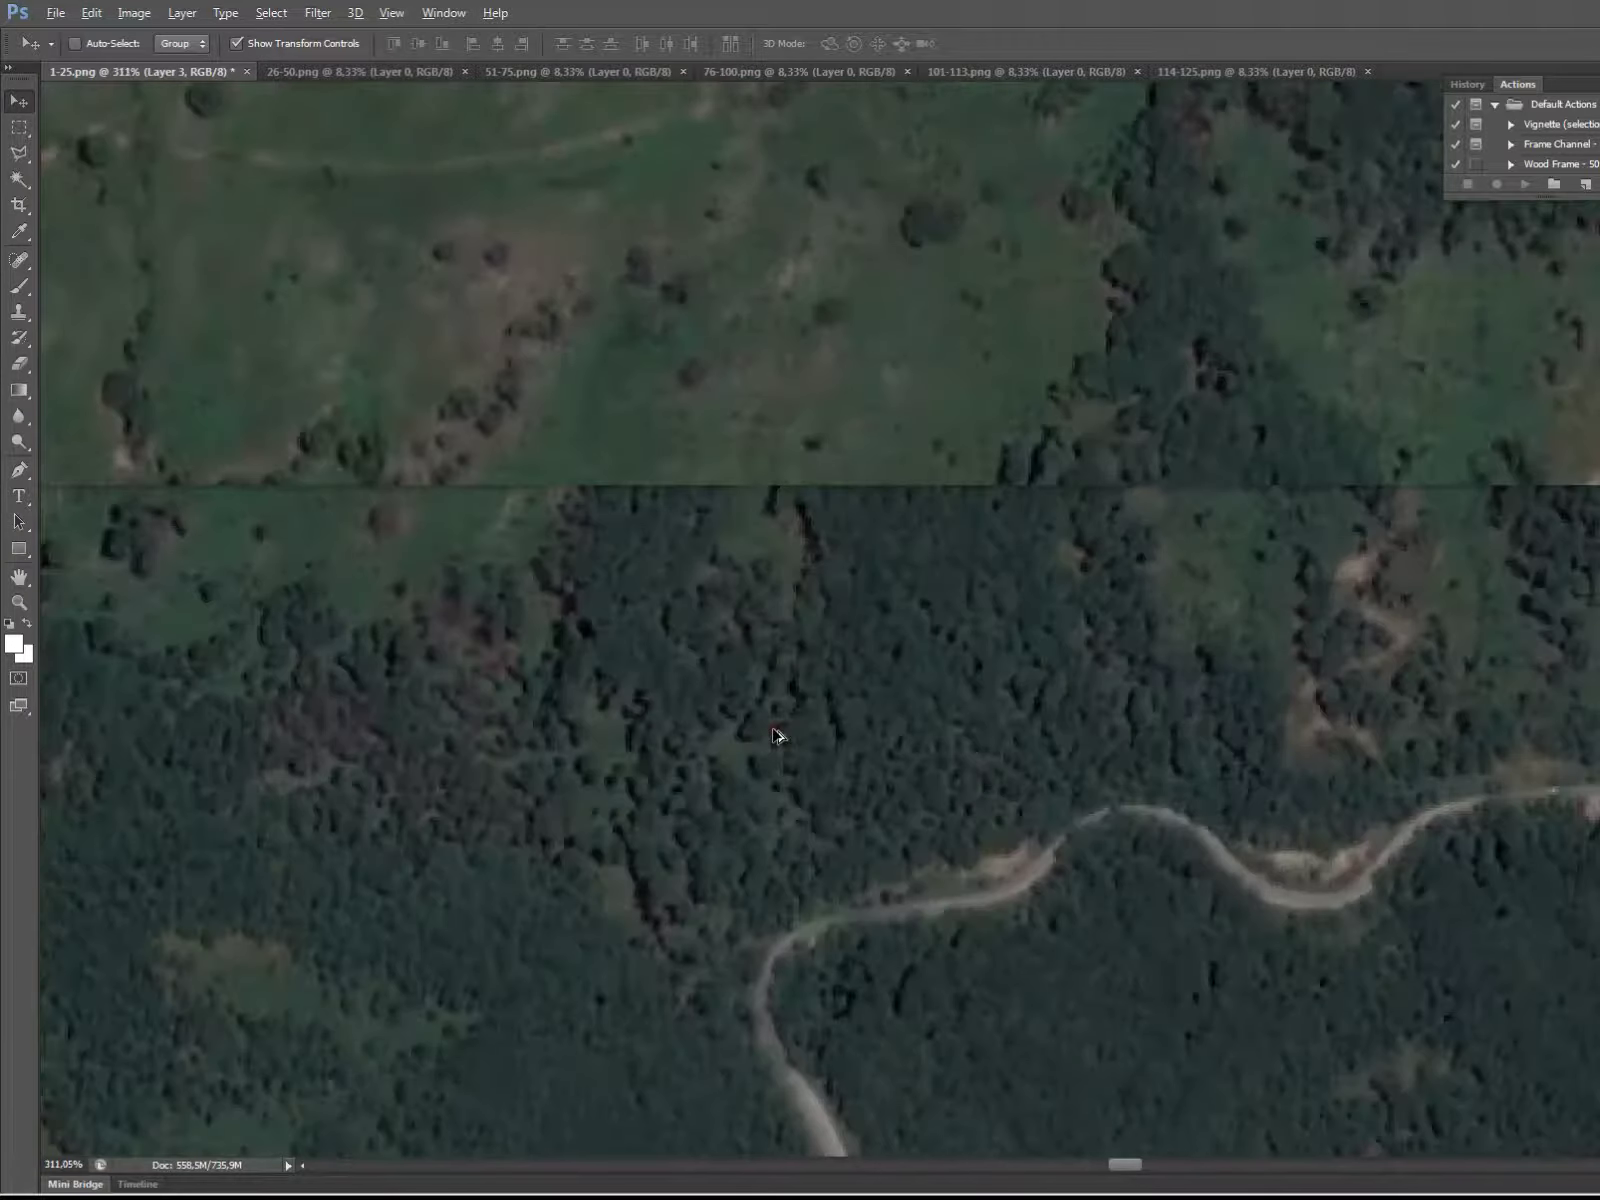
scroll(778, 736, up, 1)
scroll(778, 736, up, 1)
scroll(776, 735, up, 2)
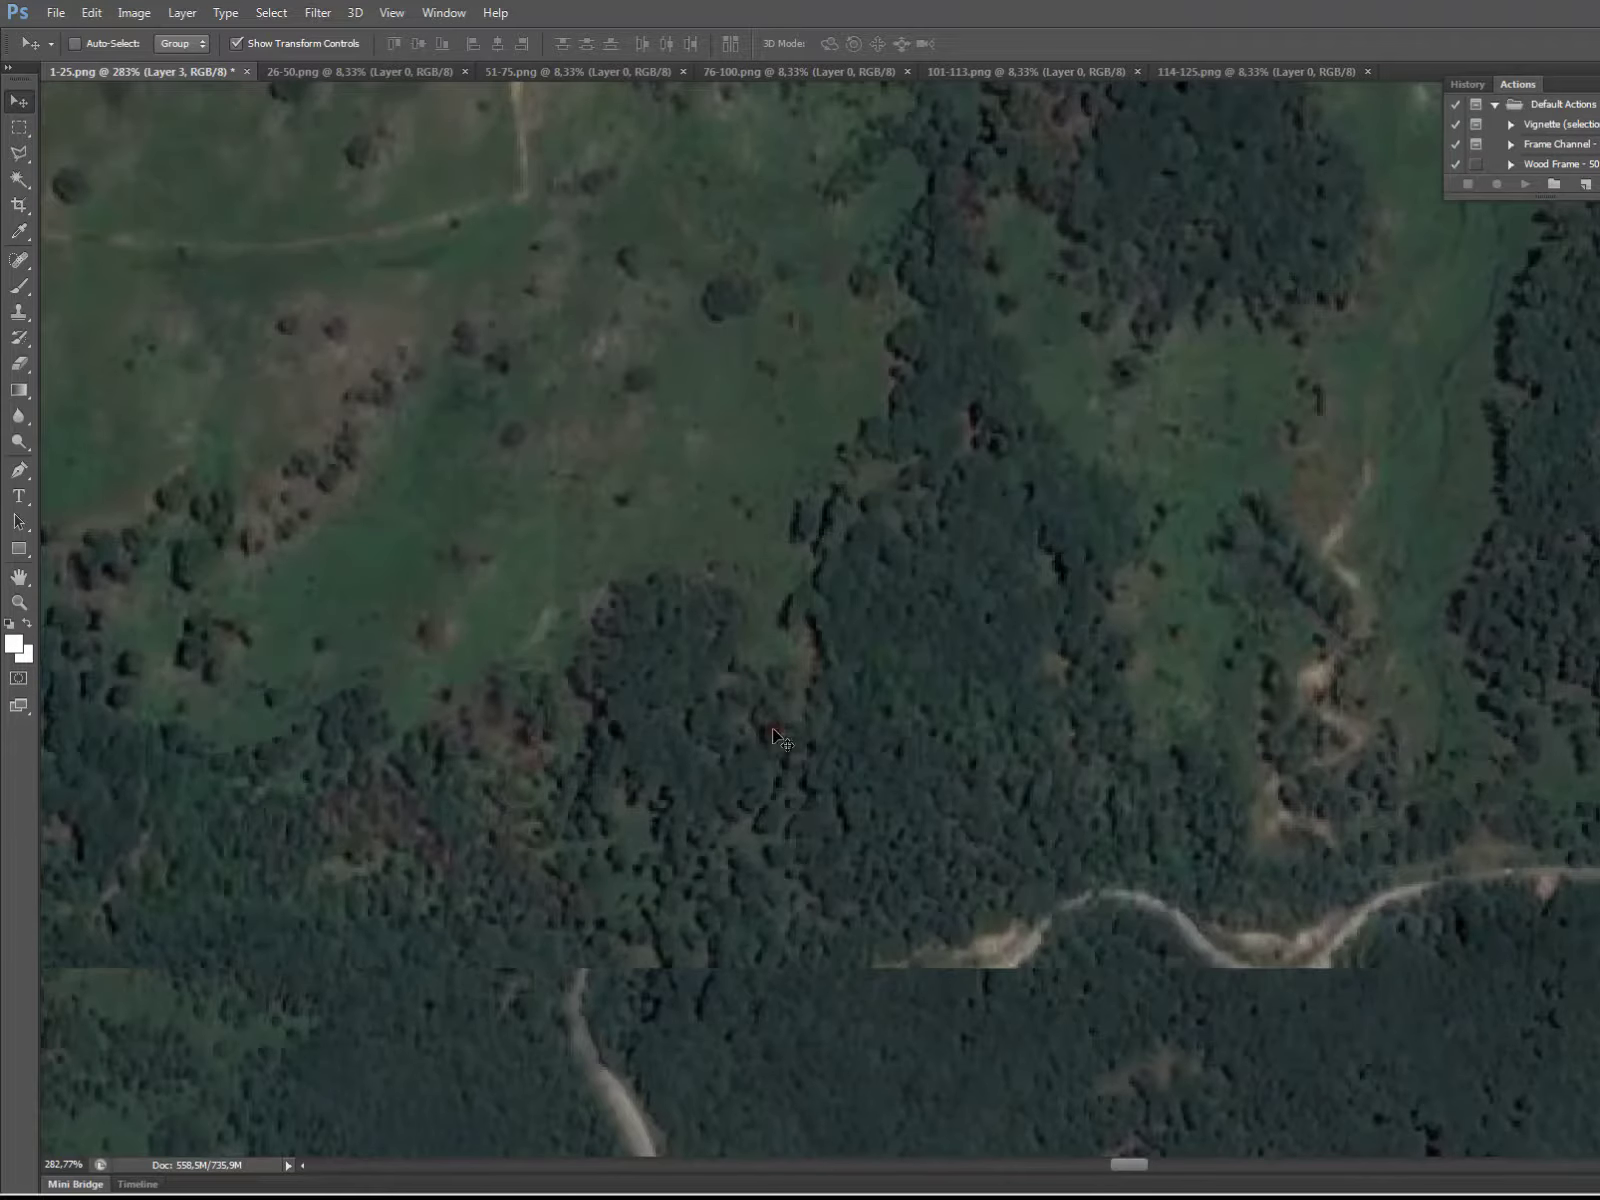
scroll(776, 736, down, 5)
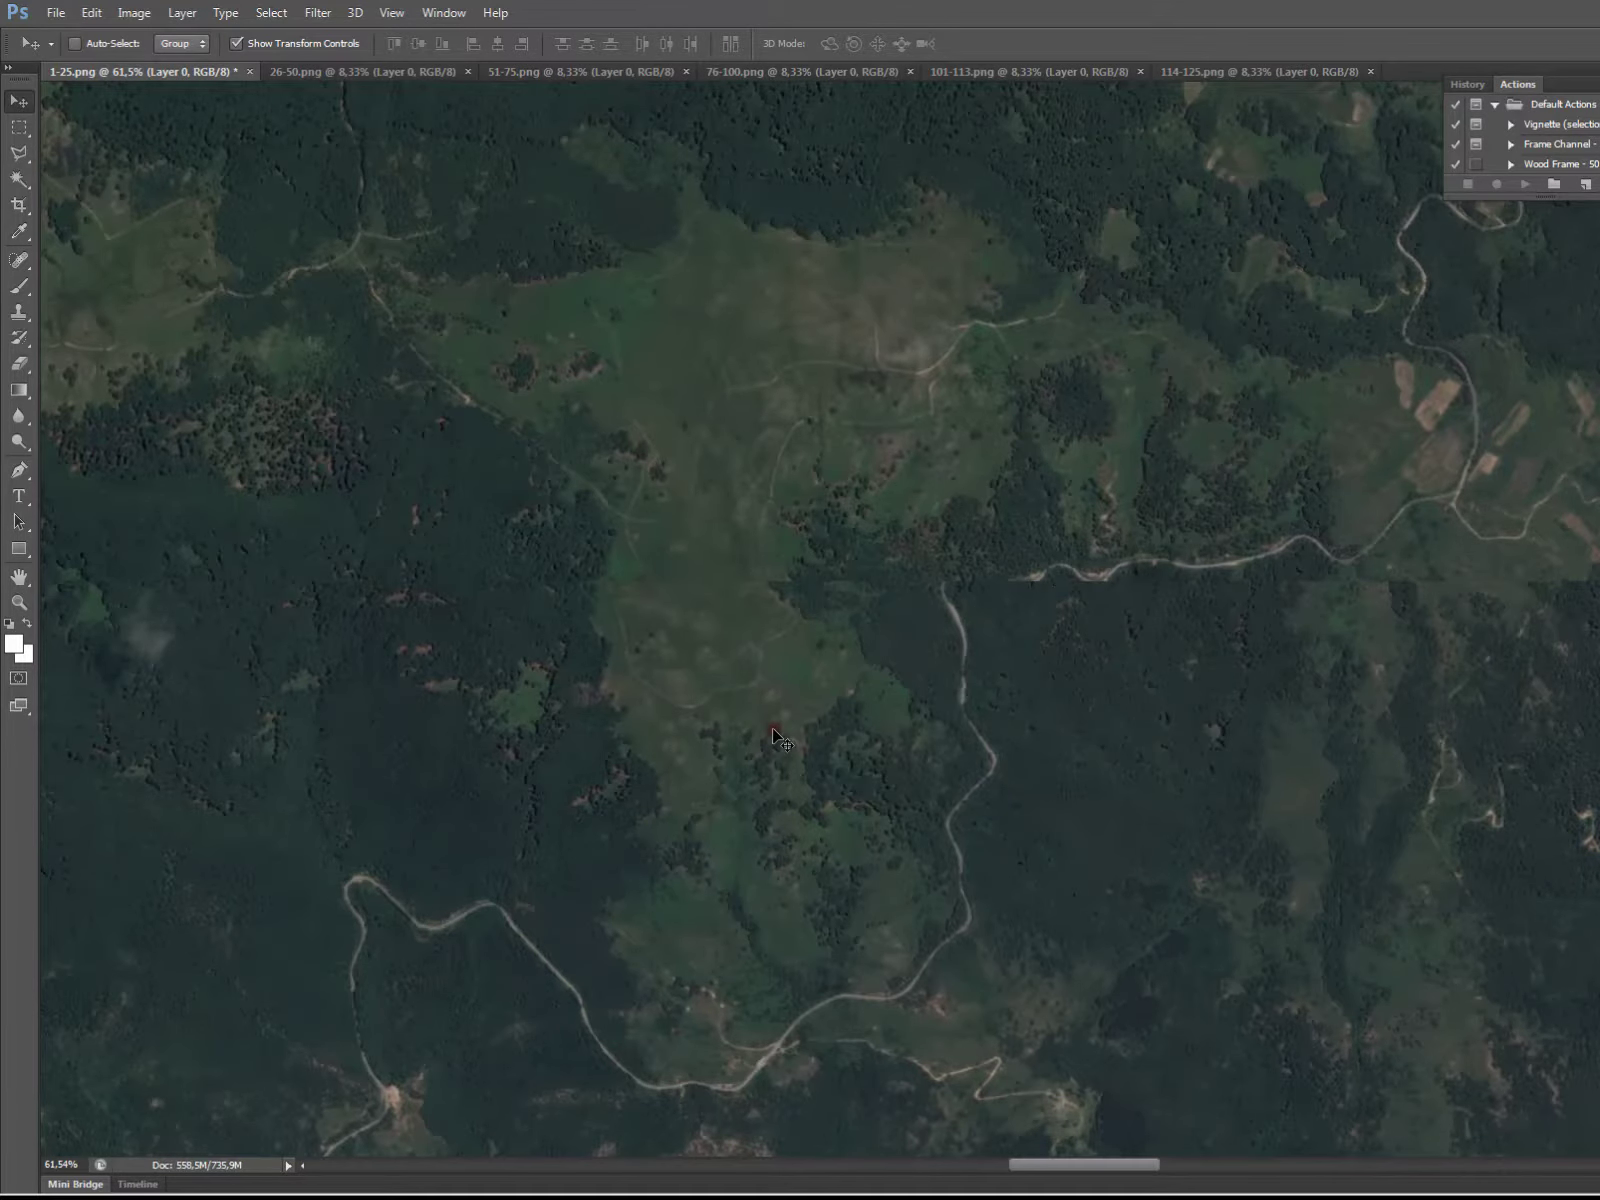
Cycle through Layers 1–3 and toggle the layer edge display to locate Layer 3.
scroll(776, 736, down, 3)
scroll(776, 736, down, 1)
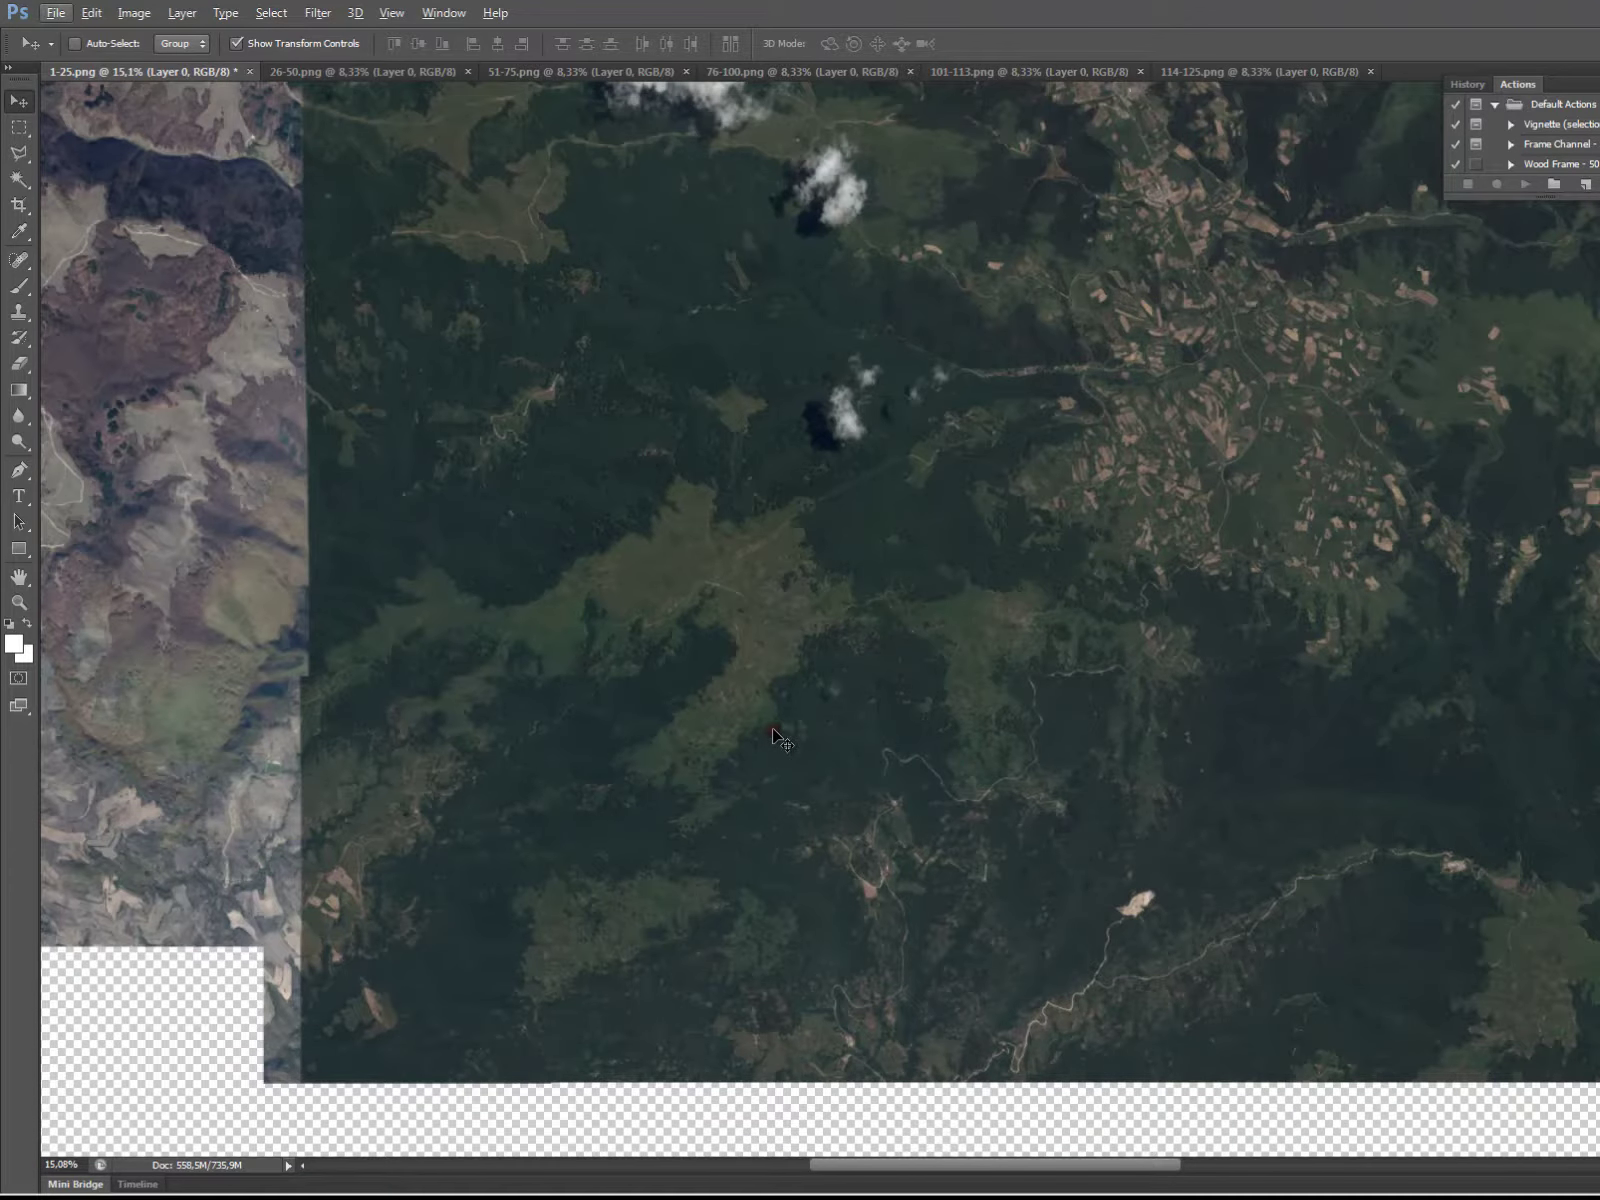
key(ctrl+v)
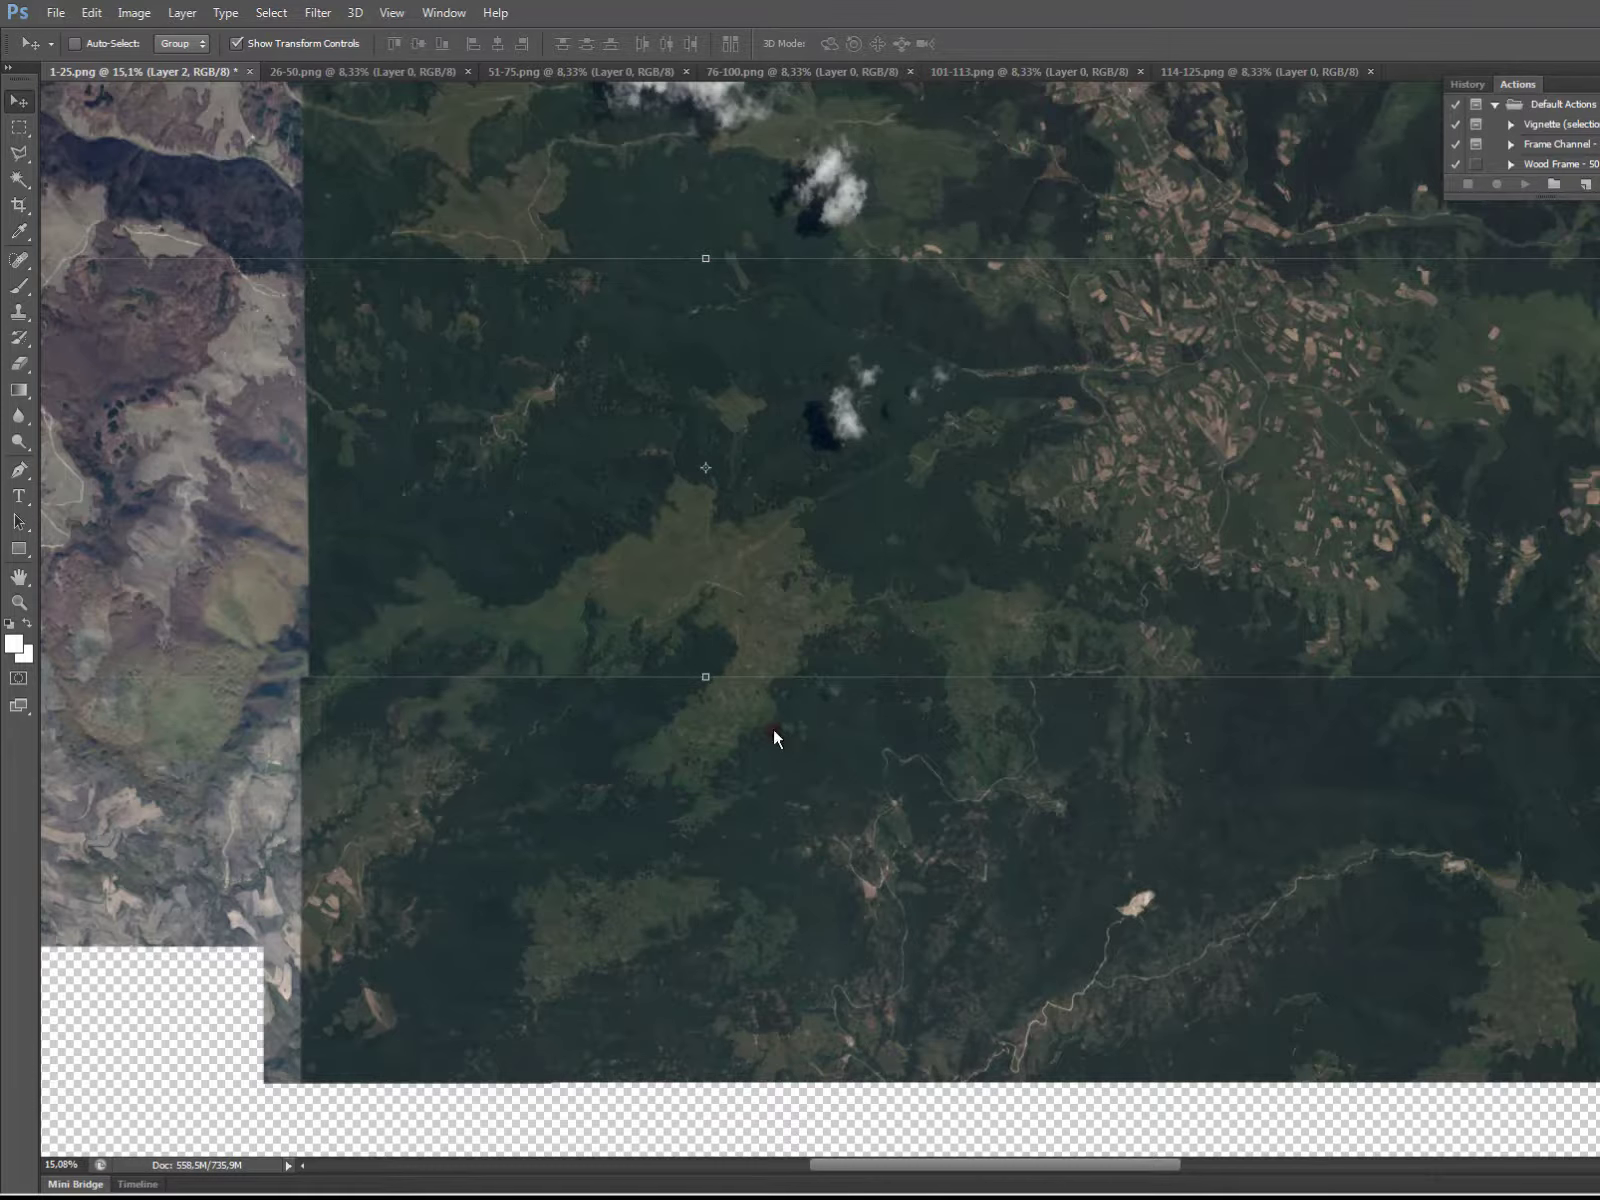
key(ctrl+z)
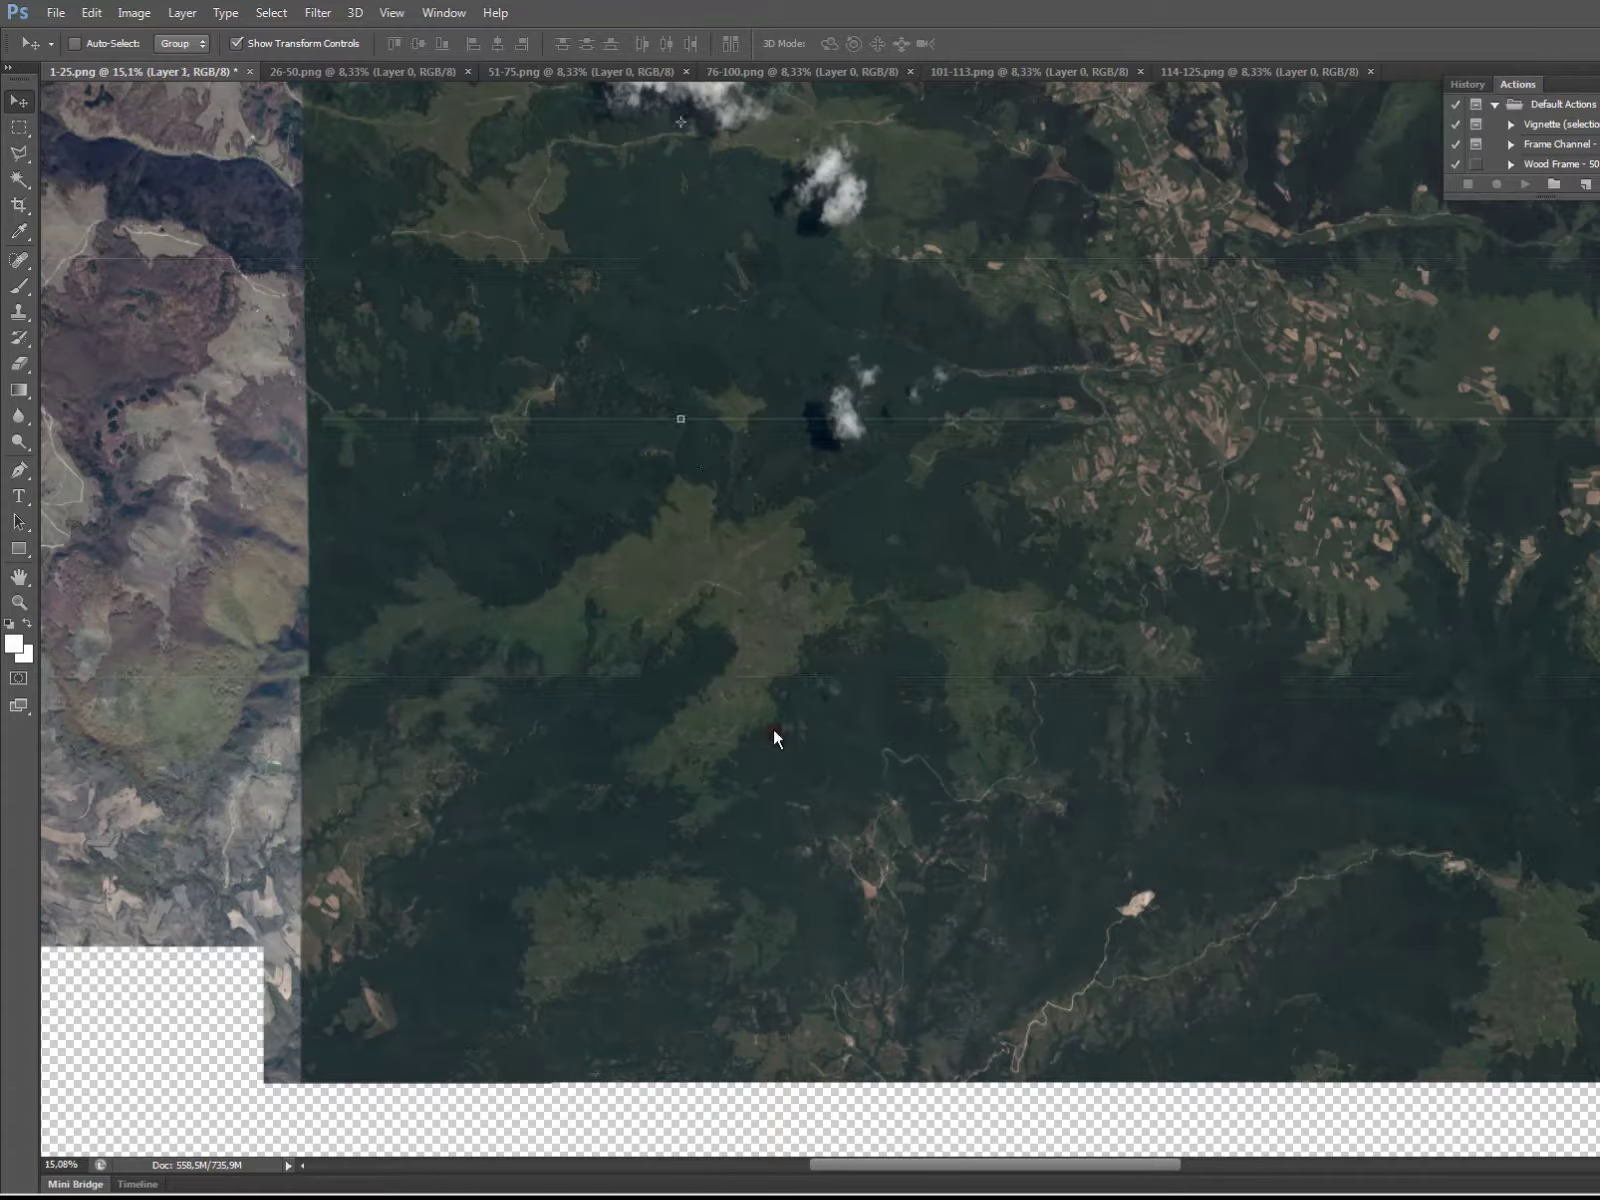
key(ctrl+z)
key(ctrl+v)
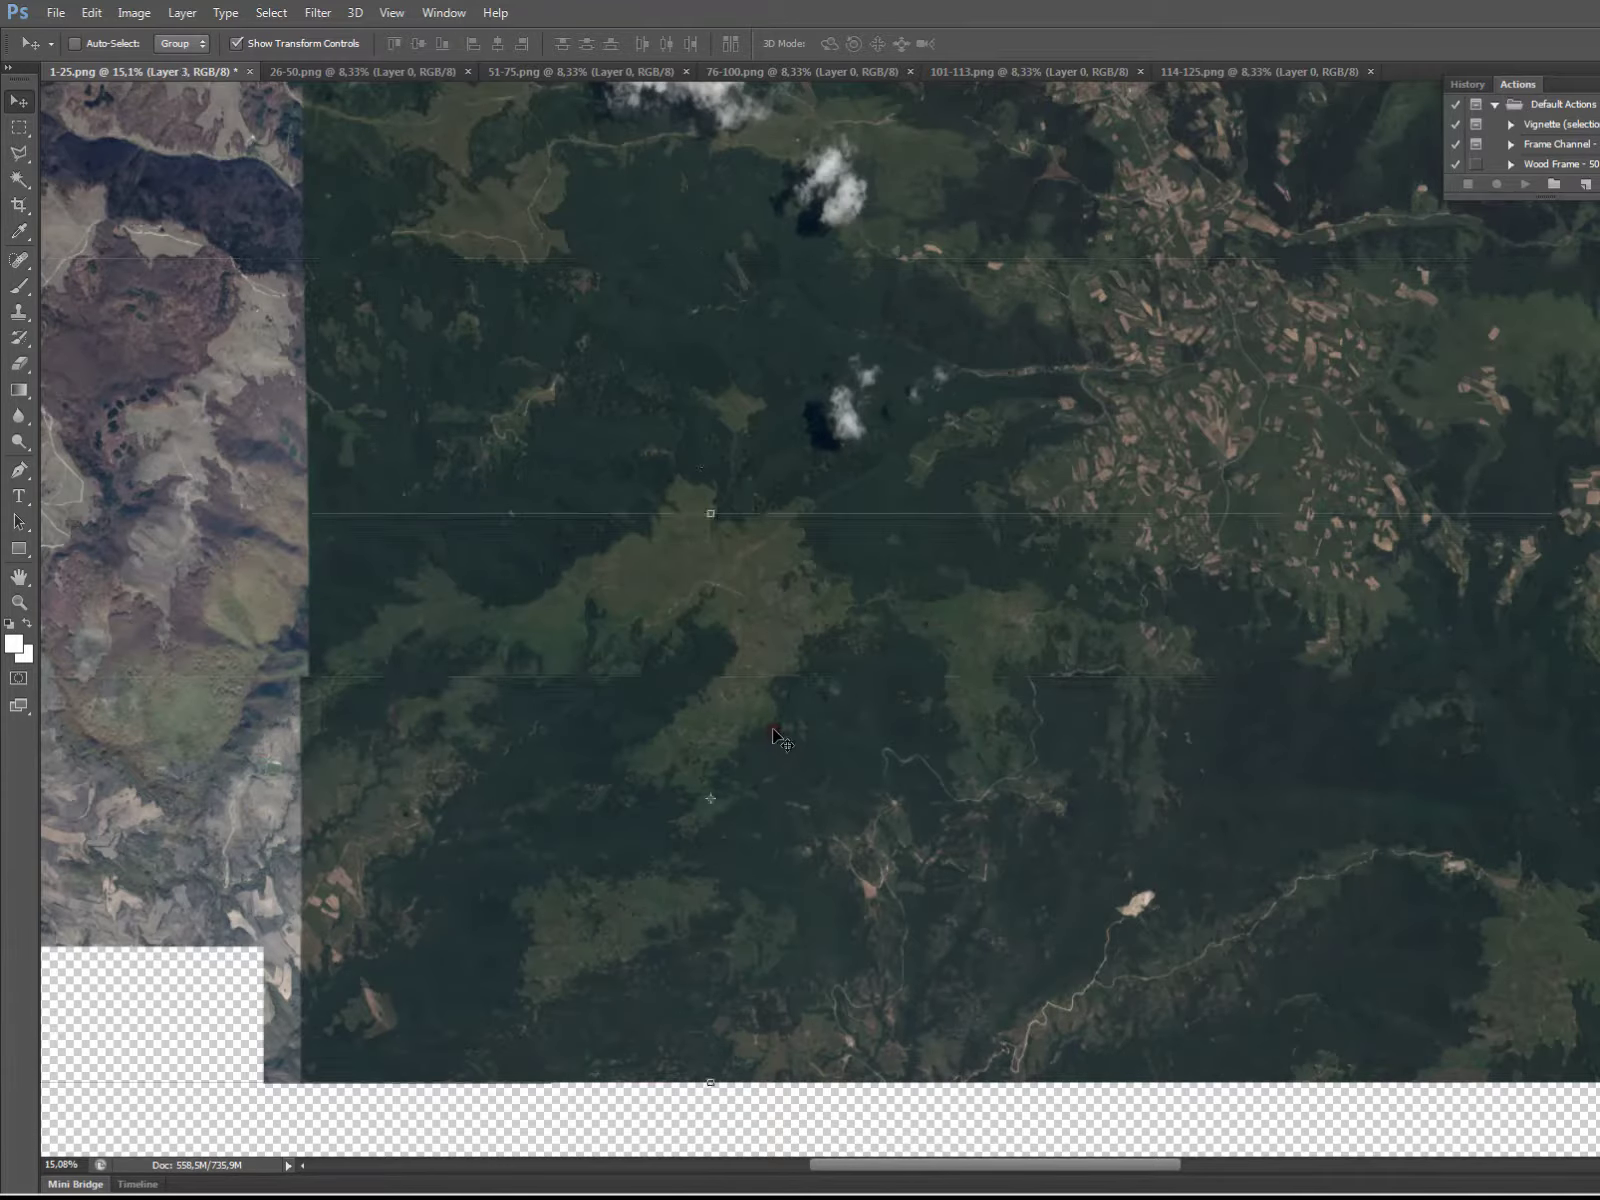
key(ctrl+h)
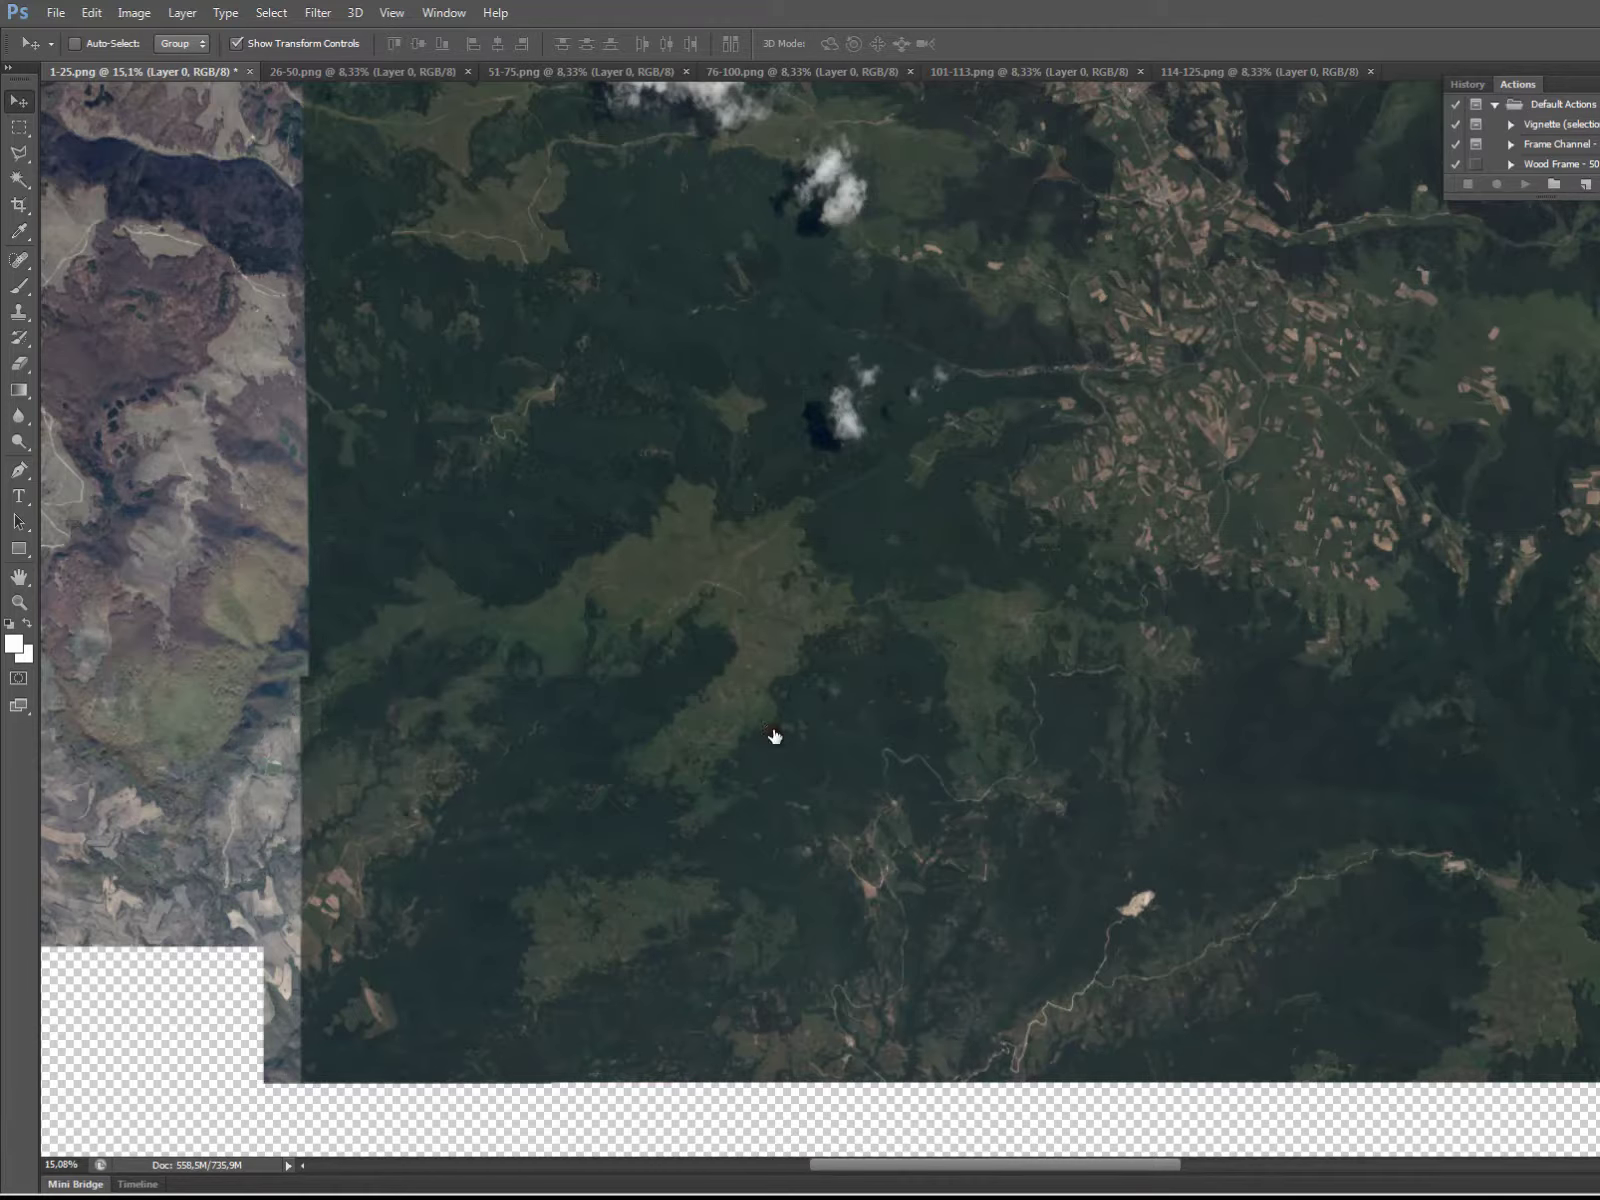
key(ctrl+h)
Select the Layer 3 image on the canvas and drag it down and right.
ctrl+click(775, 736)
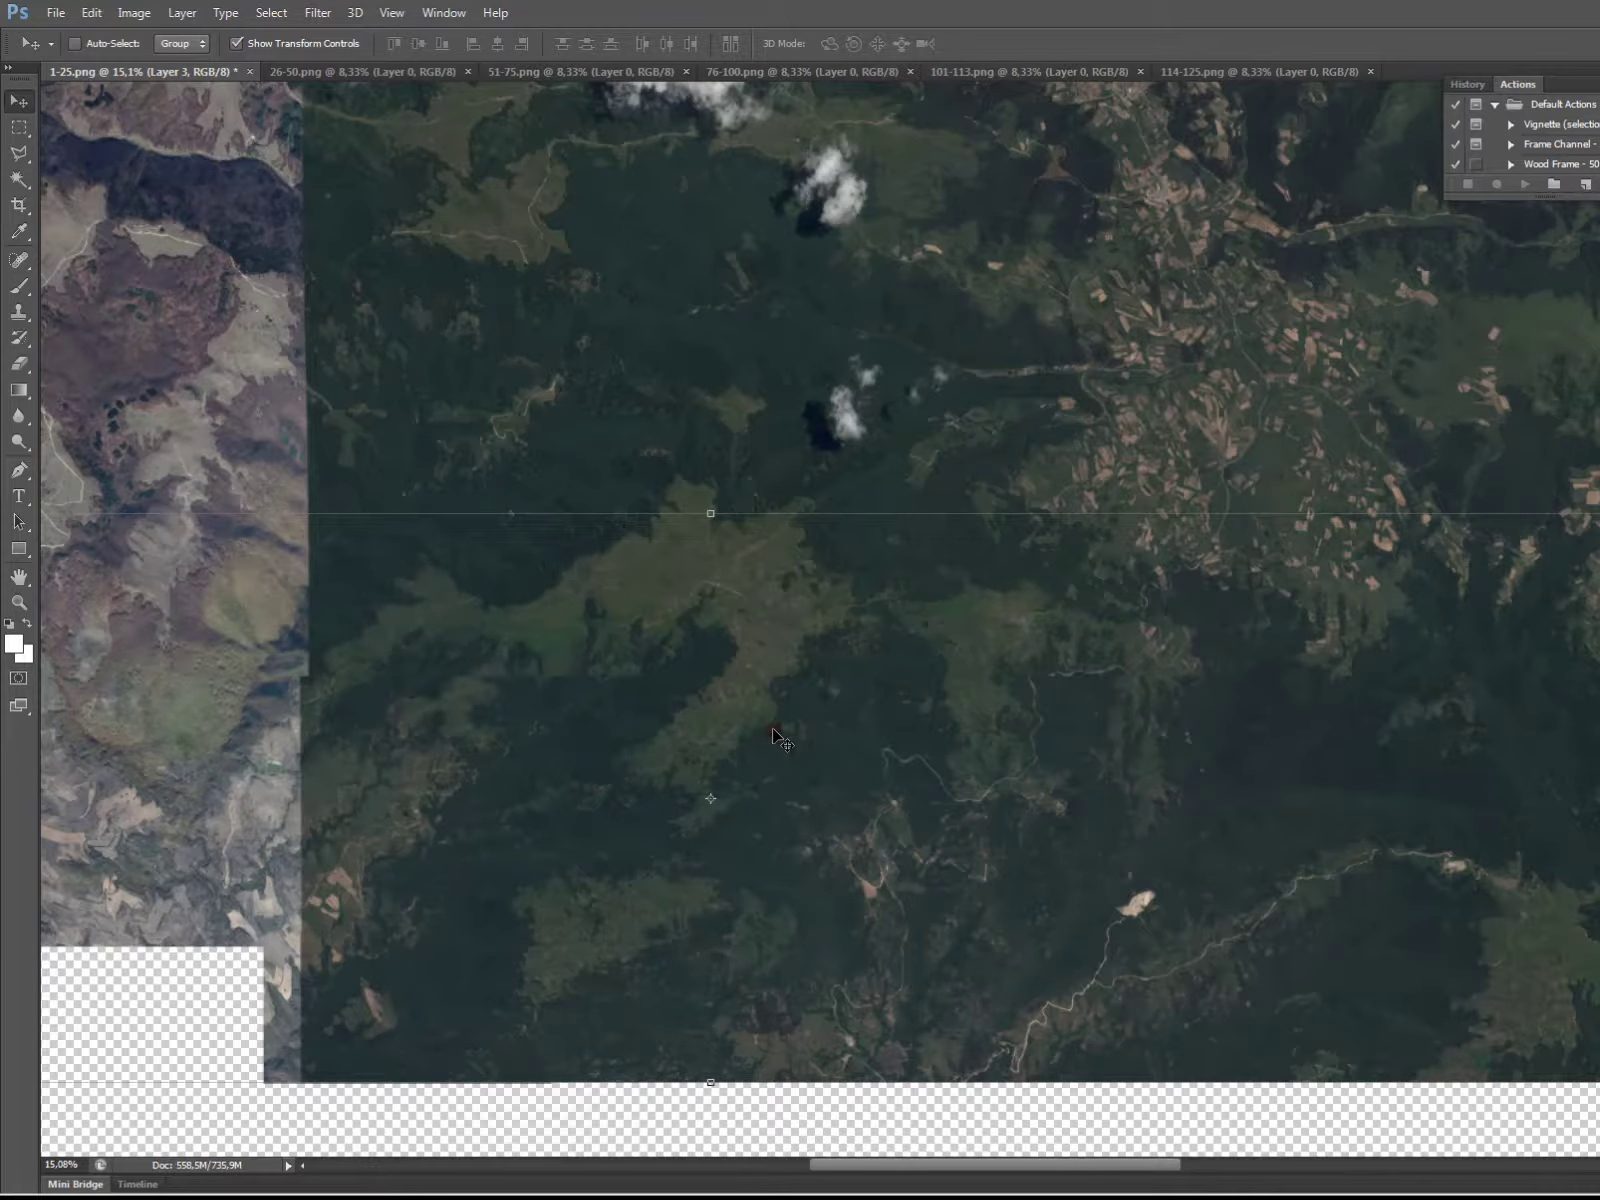
scroll(775, 737, down, 2)
drag(775, 737, 800, 824)
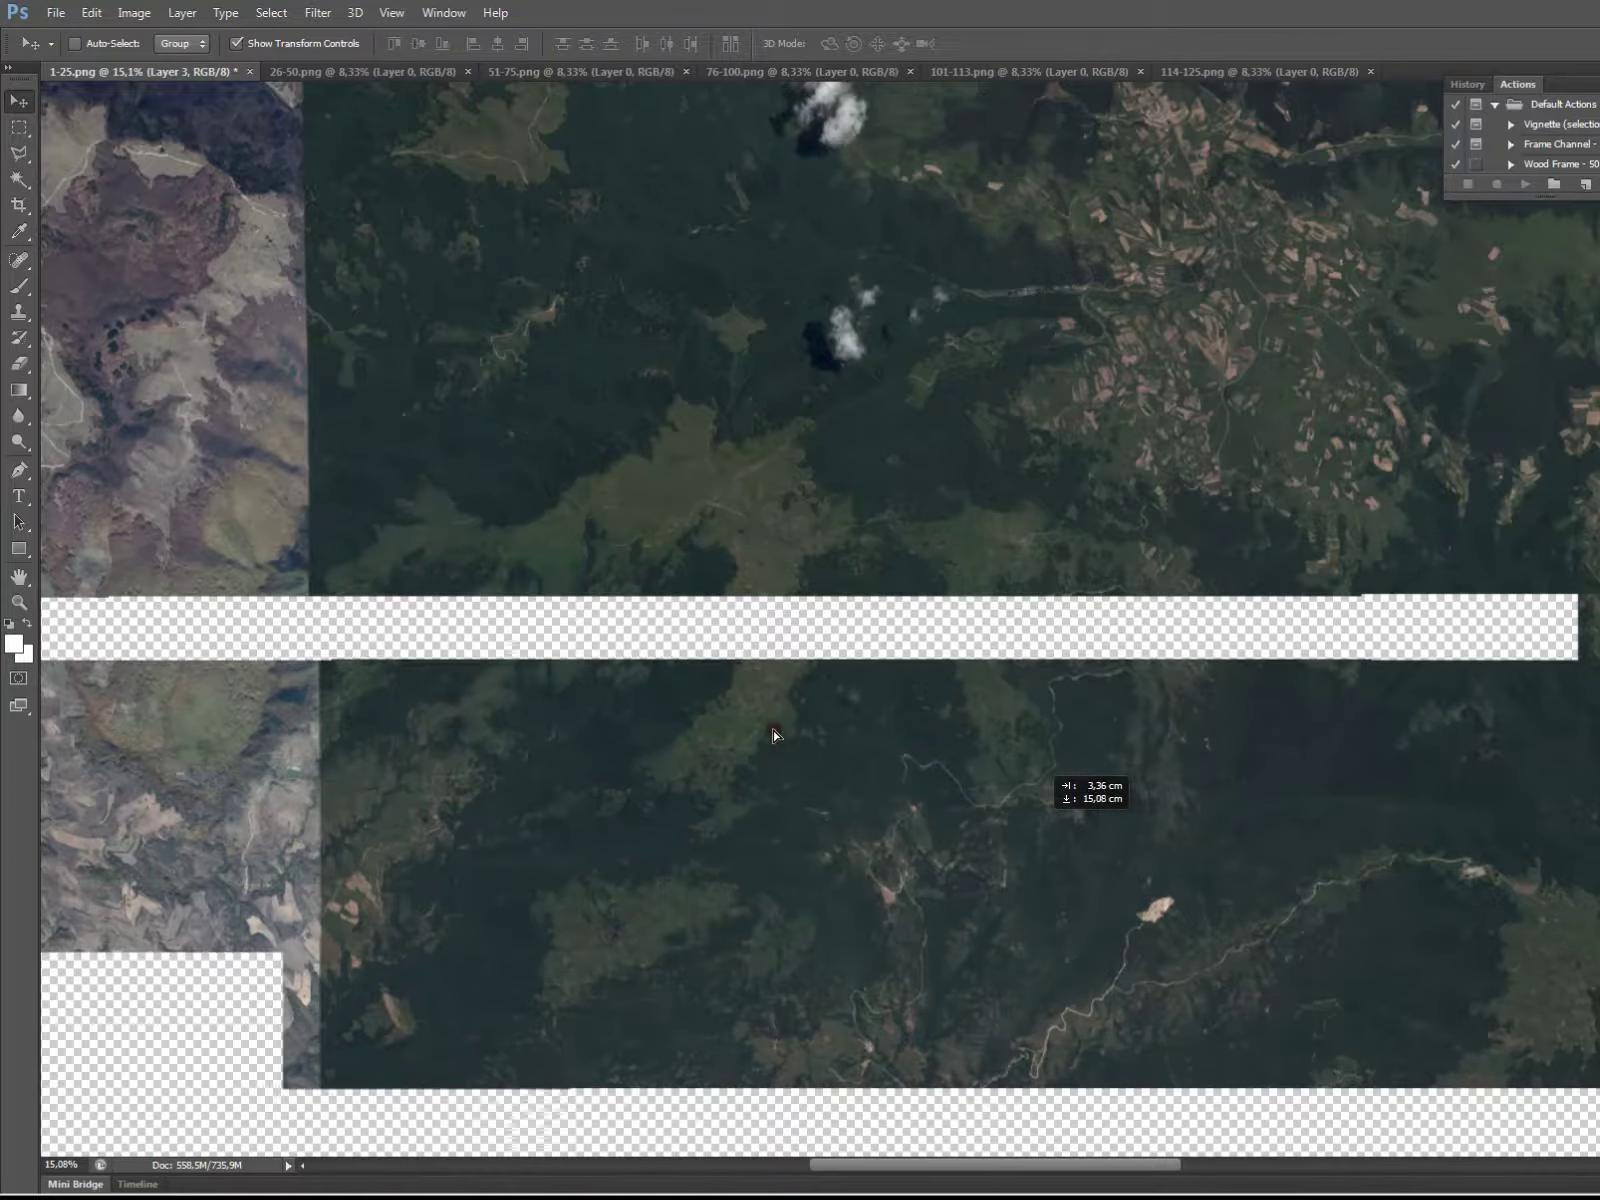
alt+scroll(773, 735, up, 3)
Nudge Layer 3 up and left until its roads meet the strip above without a gap.
key(shift+Up)
key(shift+Up)
key(shift+Up)
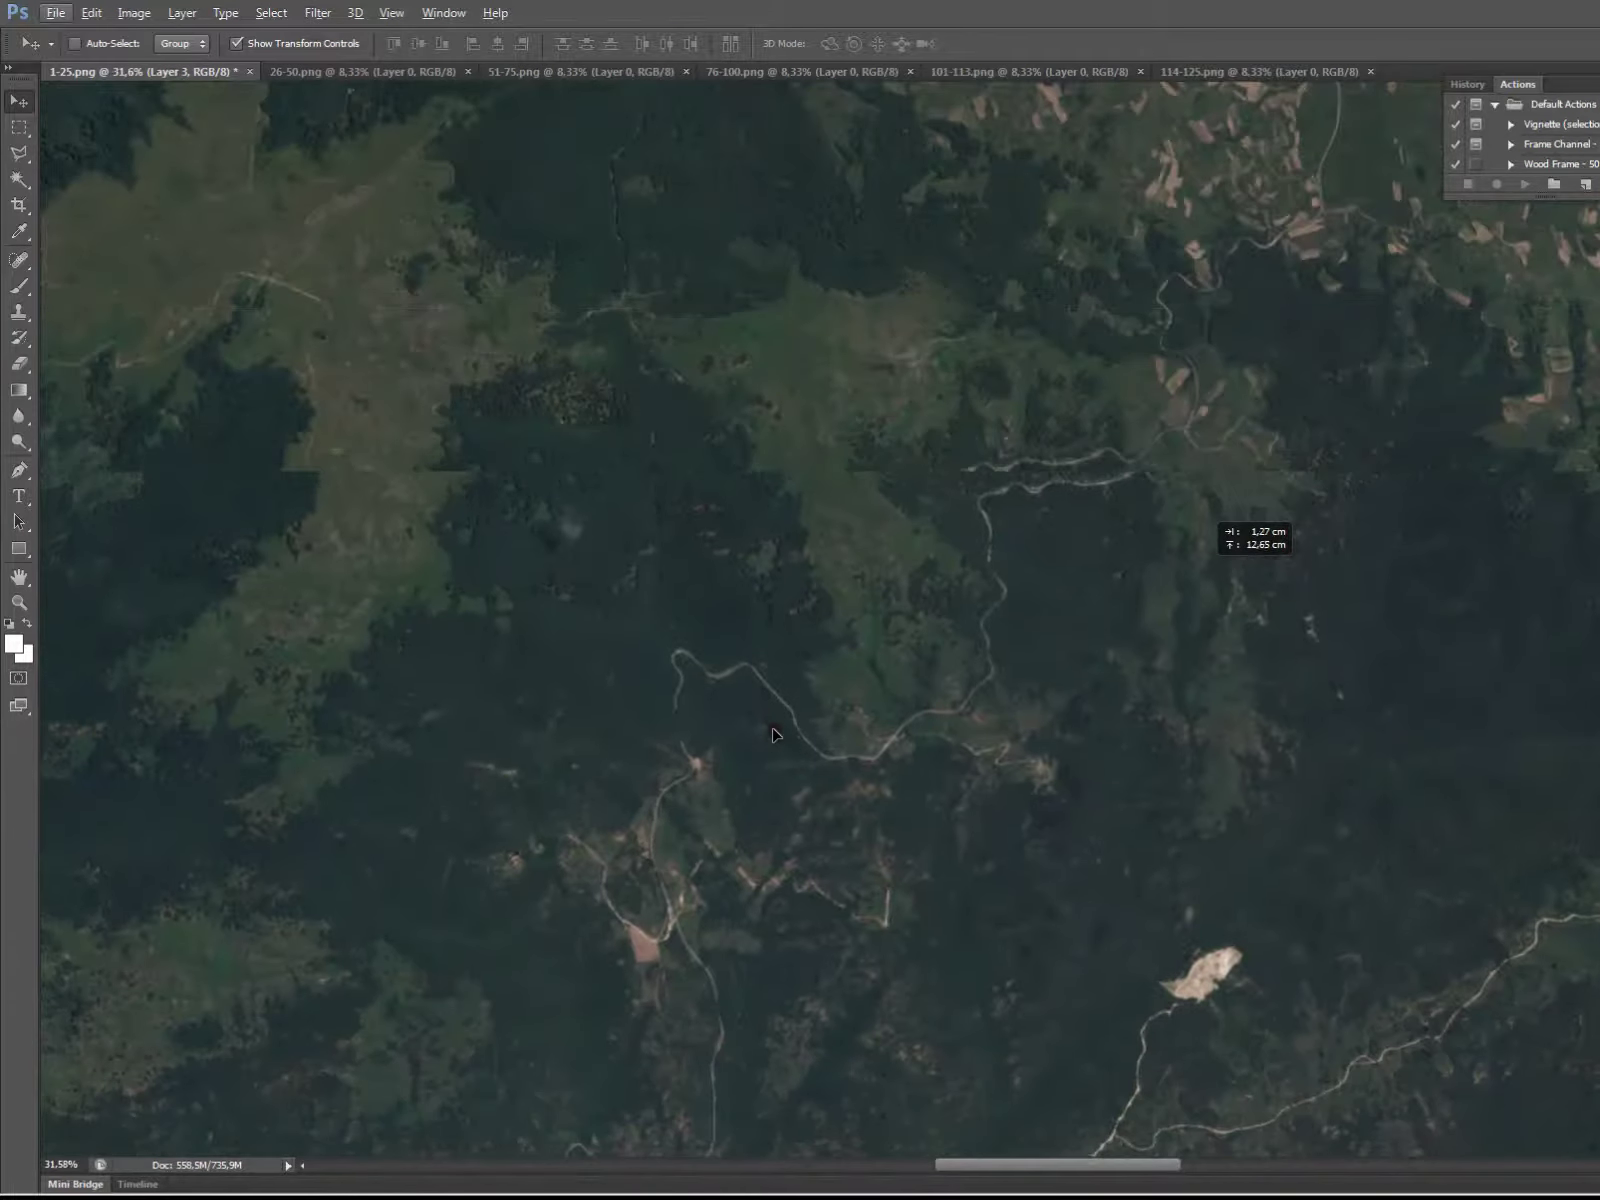
key(shift+Up)
key(shift+Up)
key(shift+Up)
key(shift+Left)
key(shift+Left)
key(shift+Left)
key(shift+Left)
key(shift+Left)
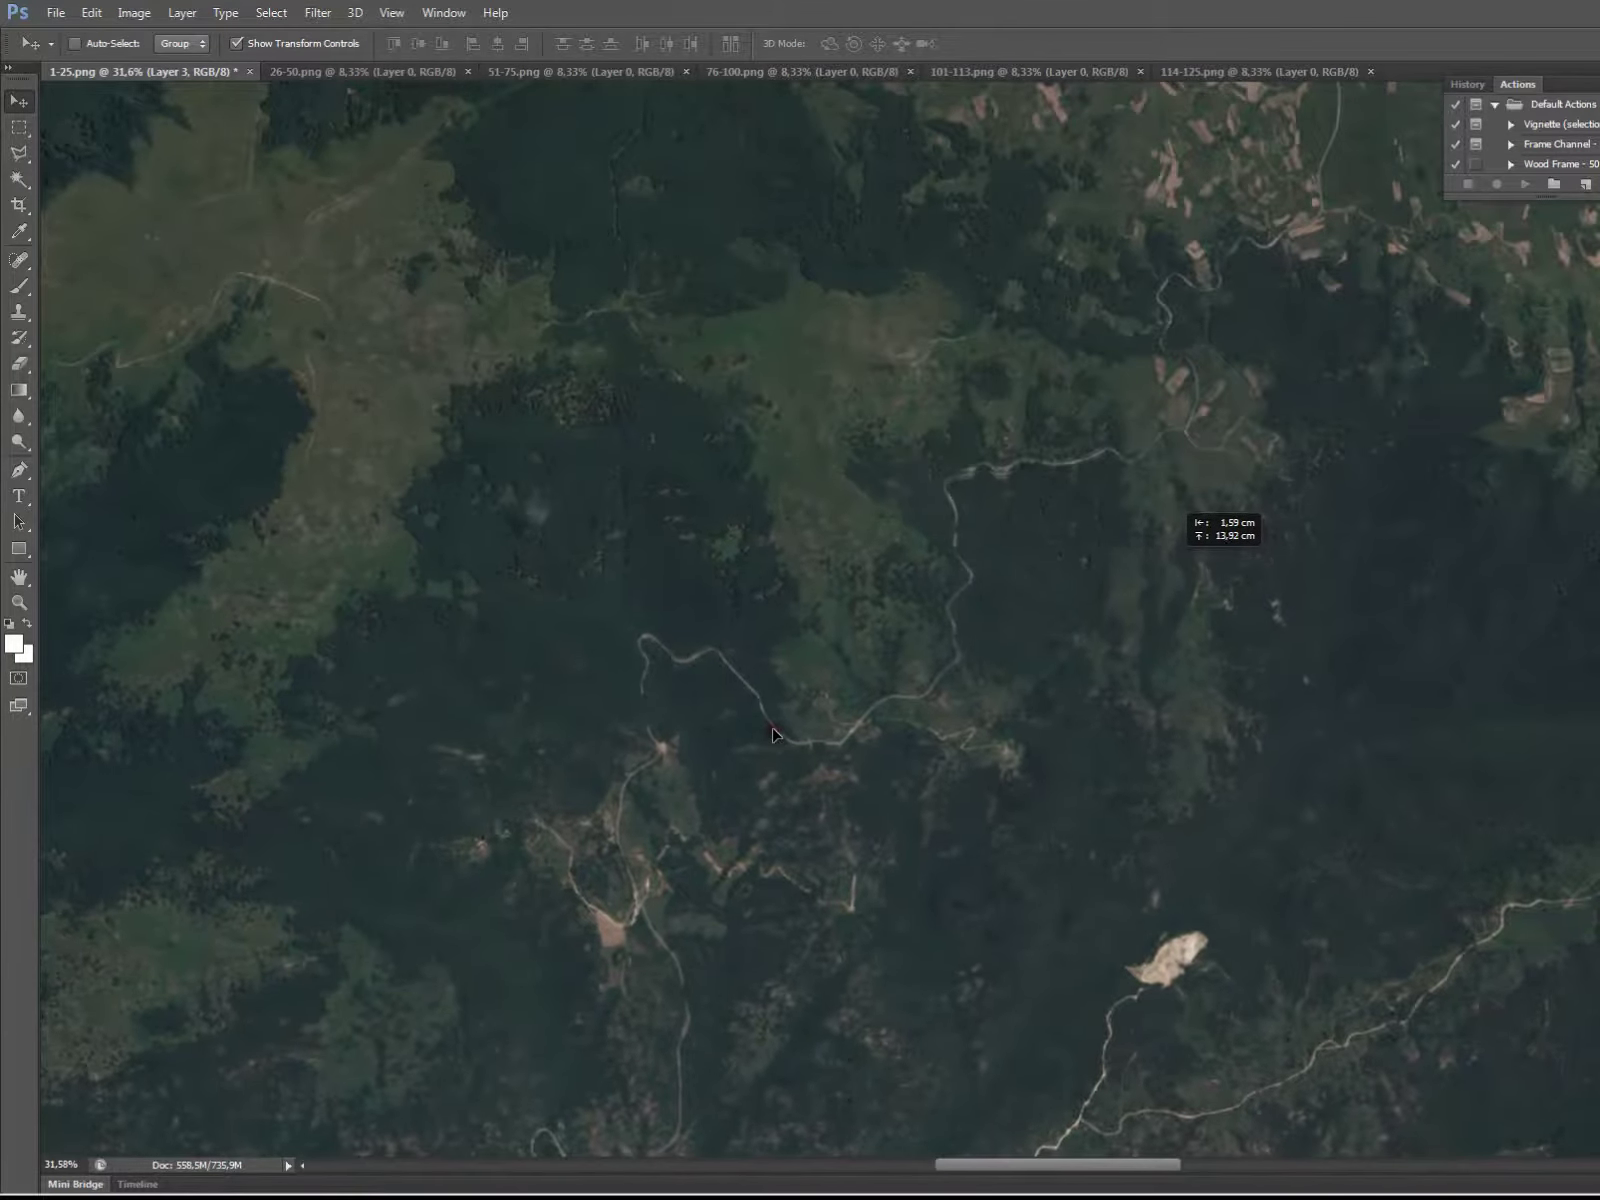
key(shift+Up)
key(shift+Up)
key(shift+Up)
key(shift+Up)
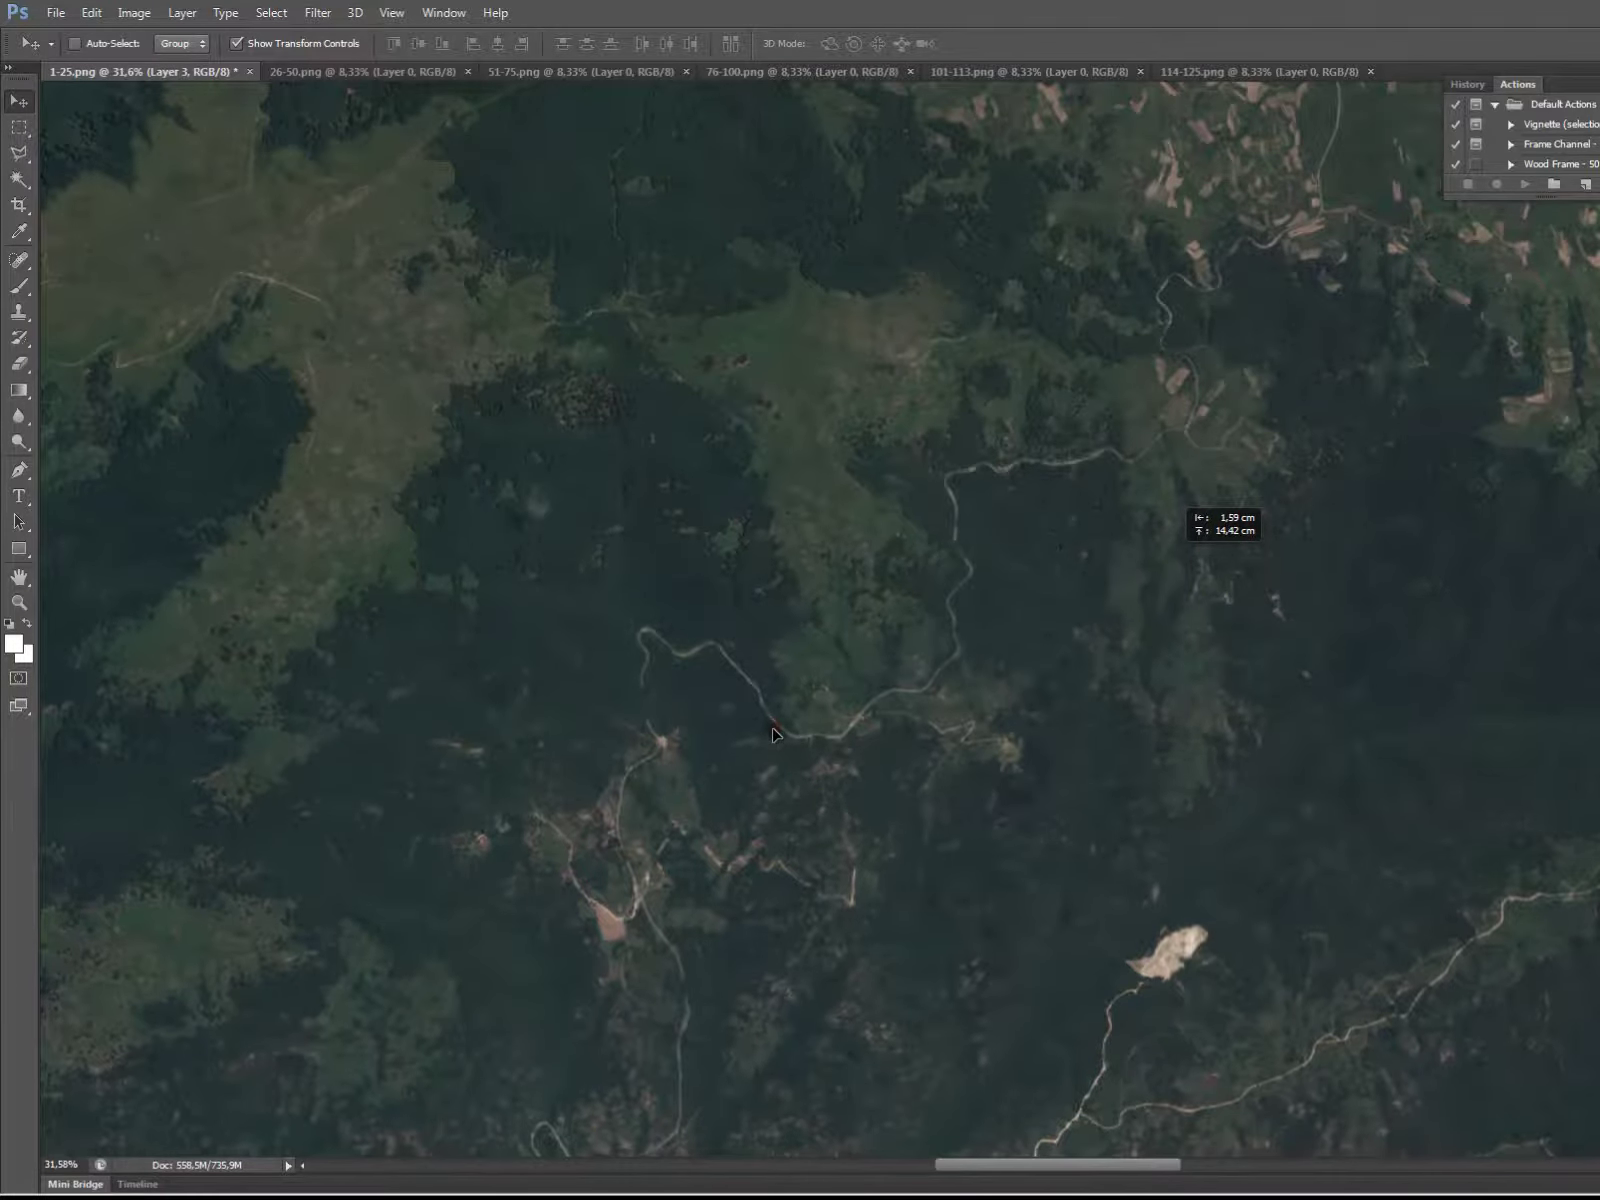
key(shift+Down)
key(shift+Down)
key(shift+Up)
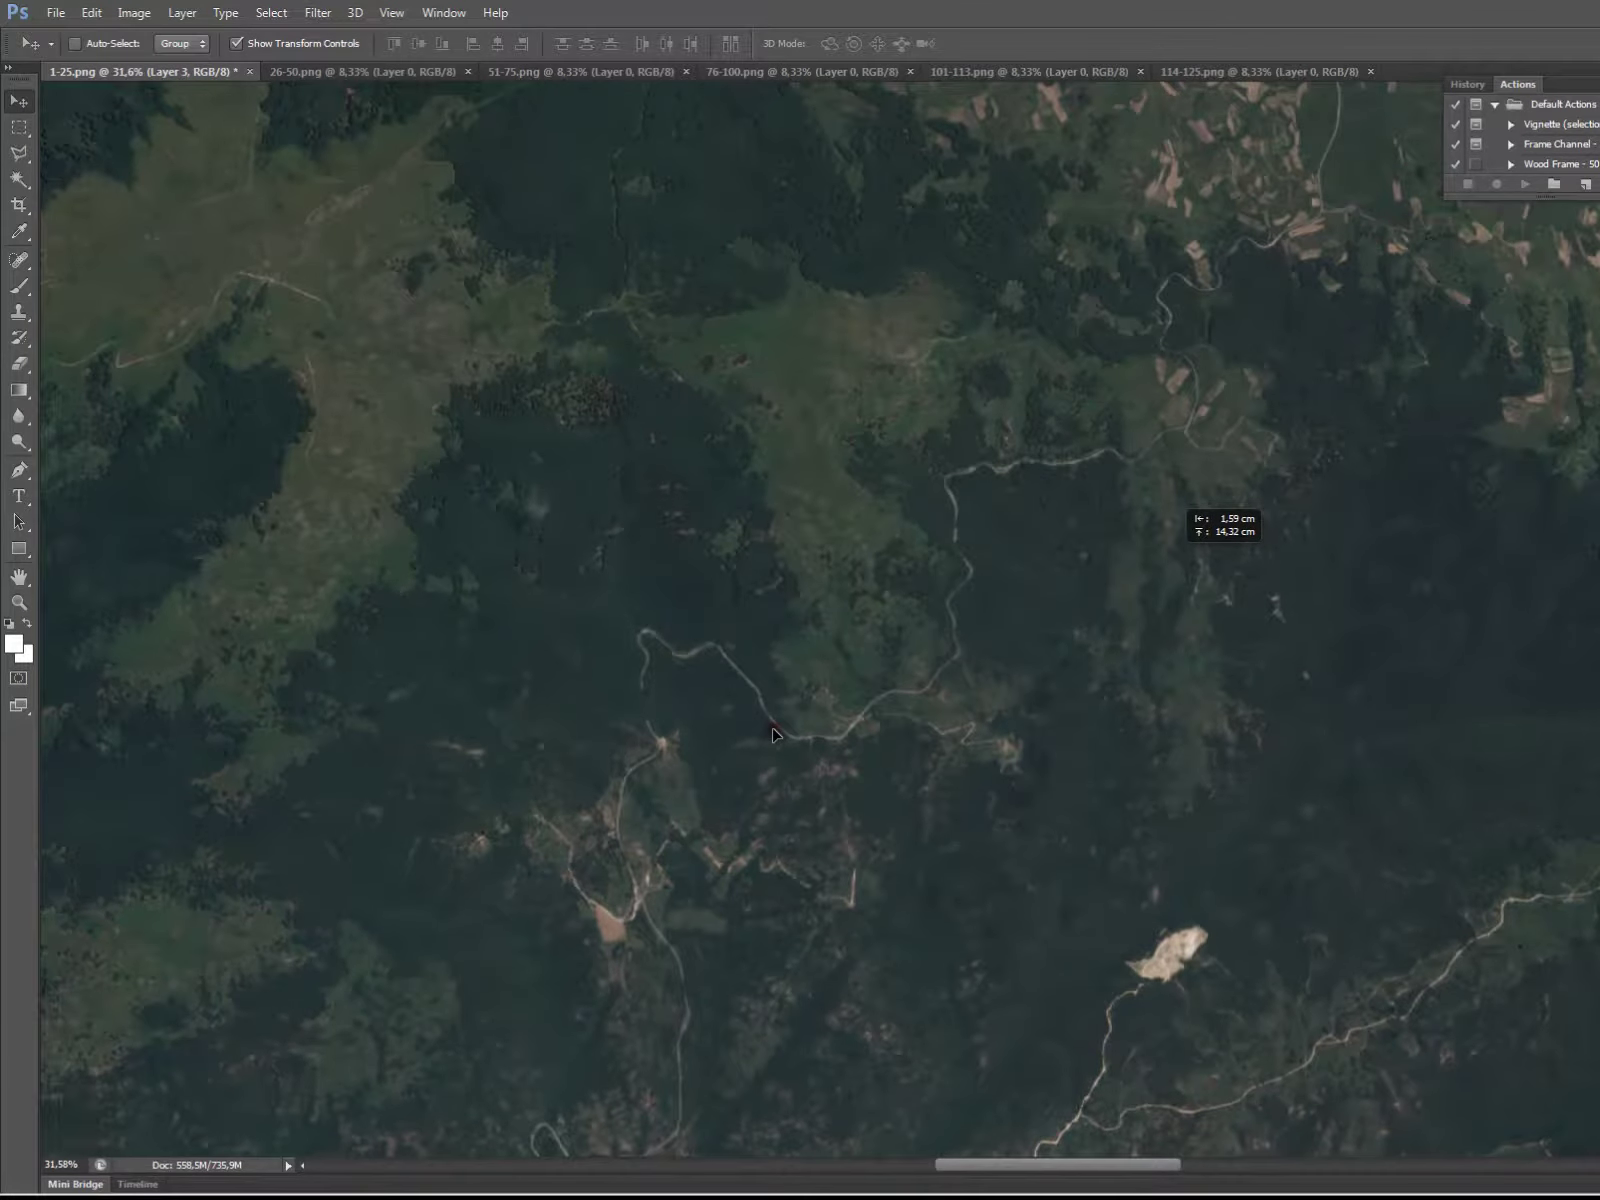
key(shift+Down)
scroll(775, 735, down, 2)
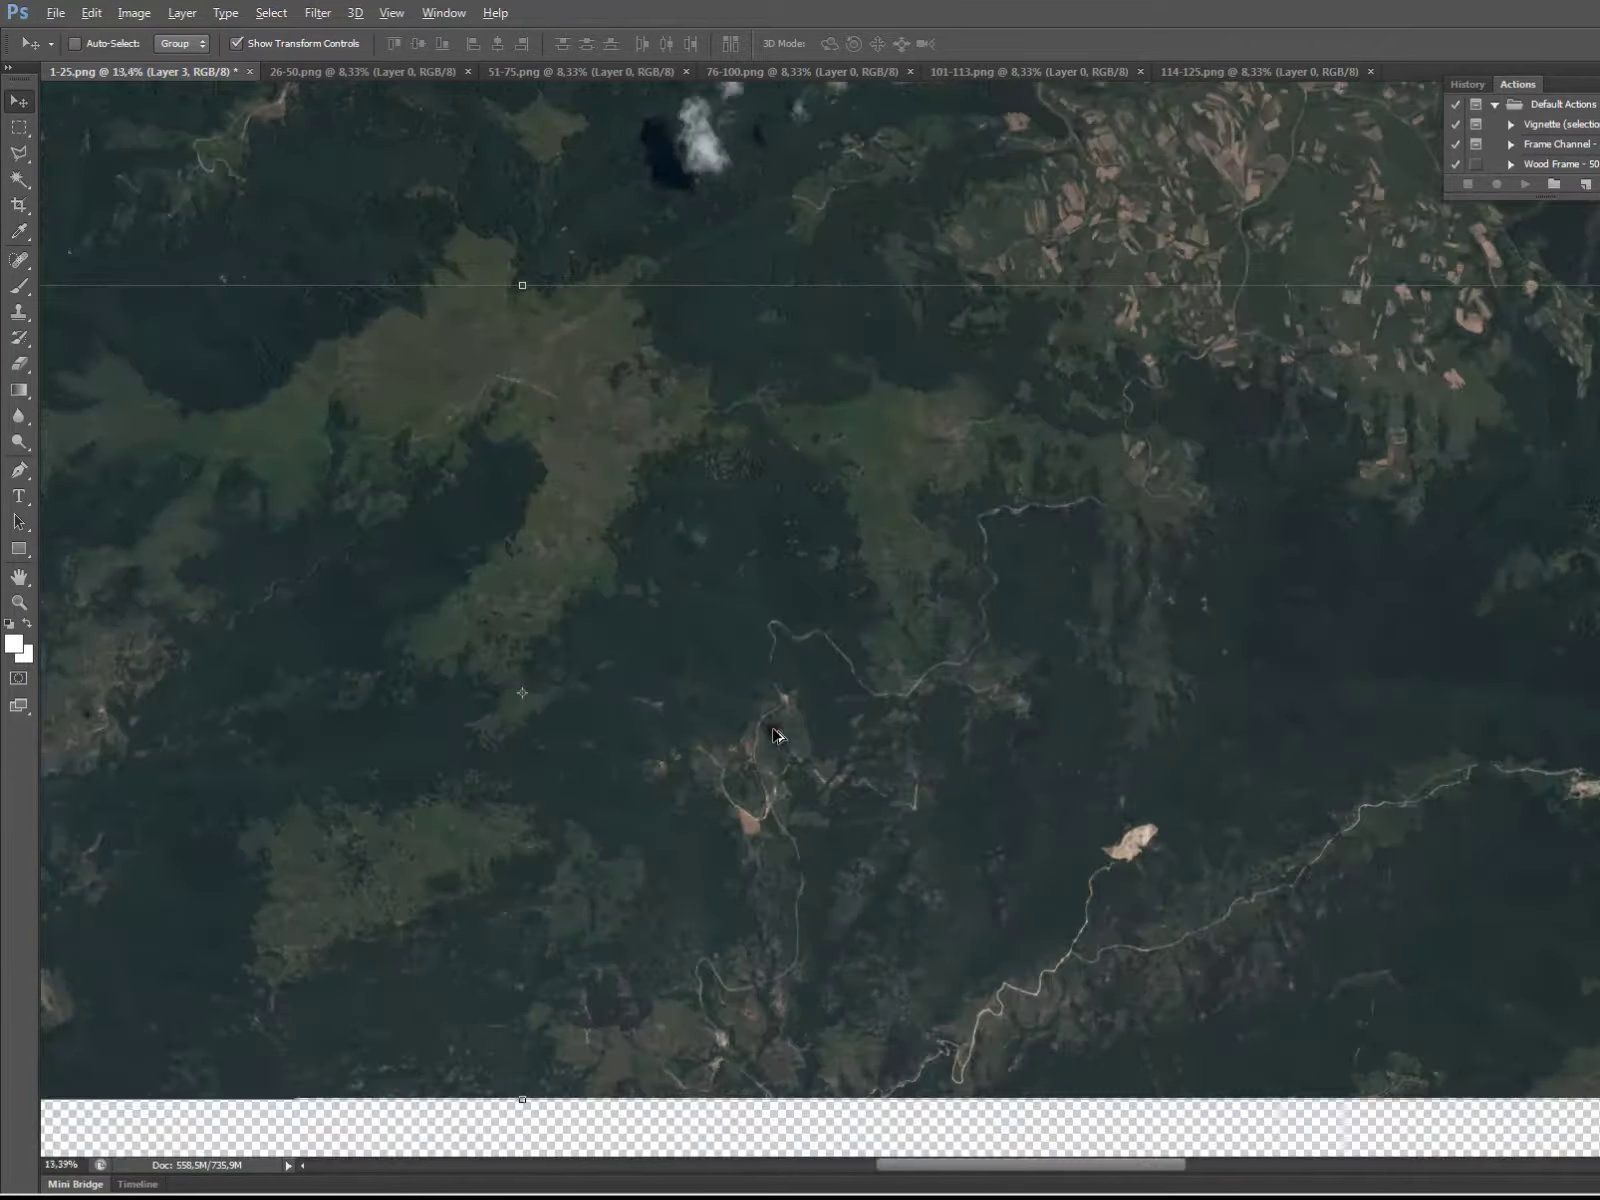
scroll(775, 735, down, 2)
scroll(775, 735, down, 1)
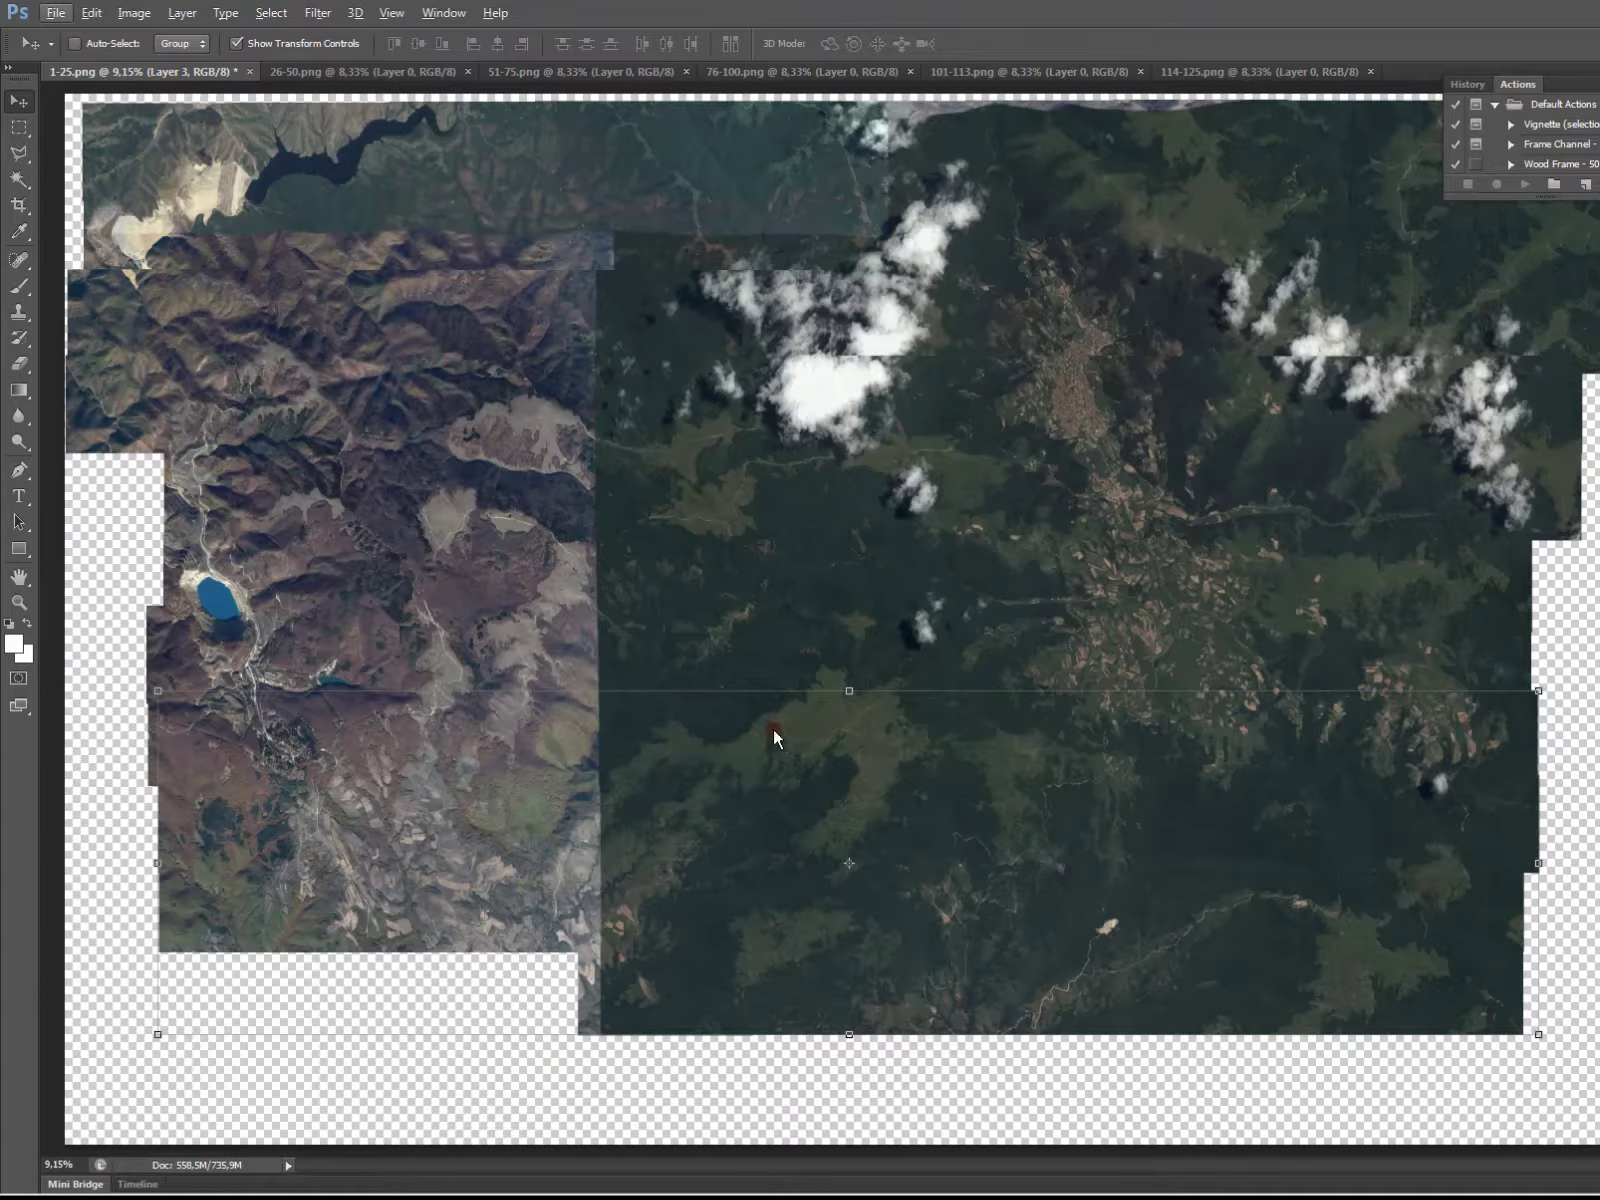
Select the Layer 2 strip and zoom in and out to inspect its seam.
key(alt+bracketleft)
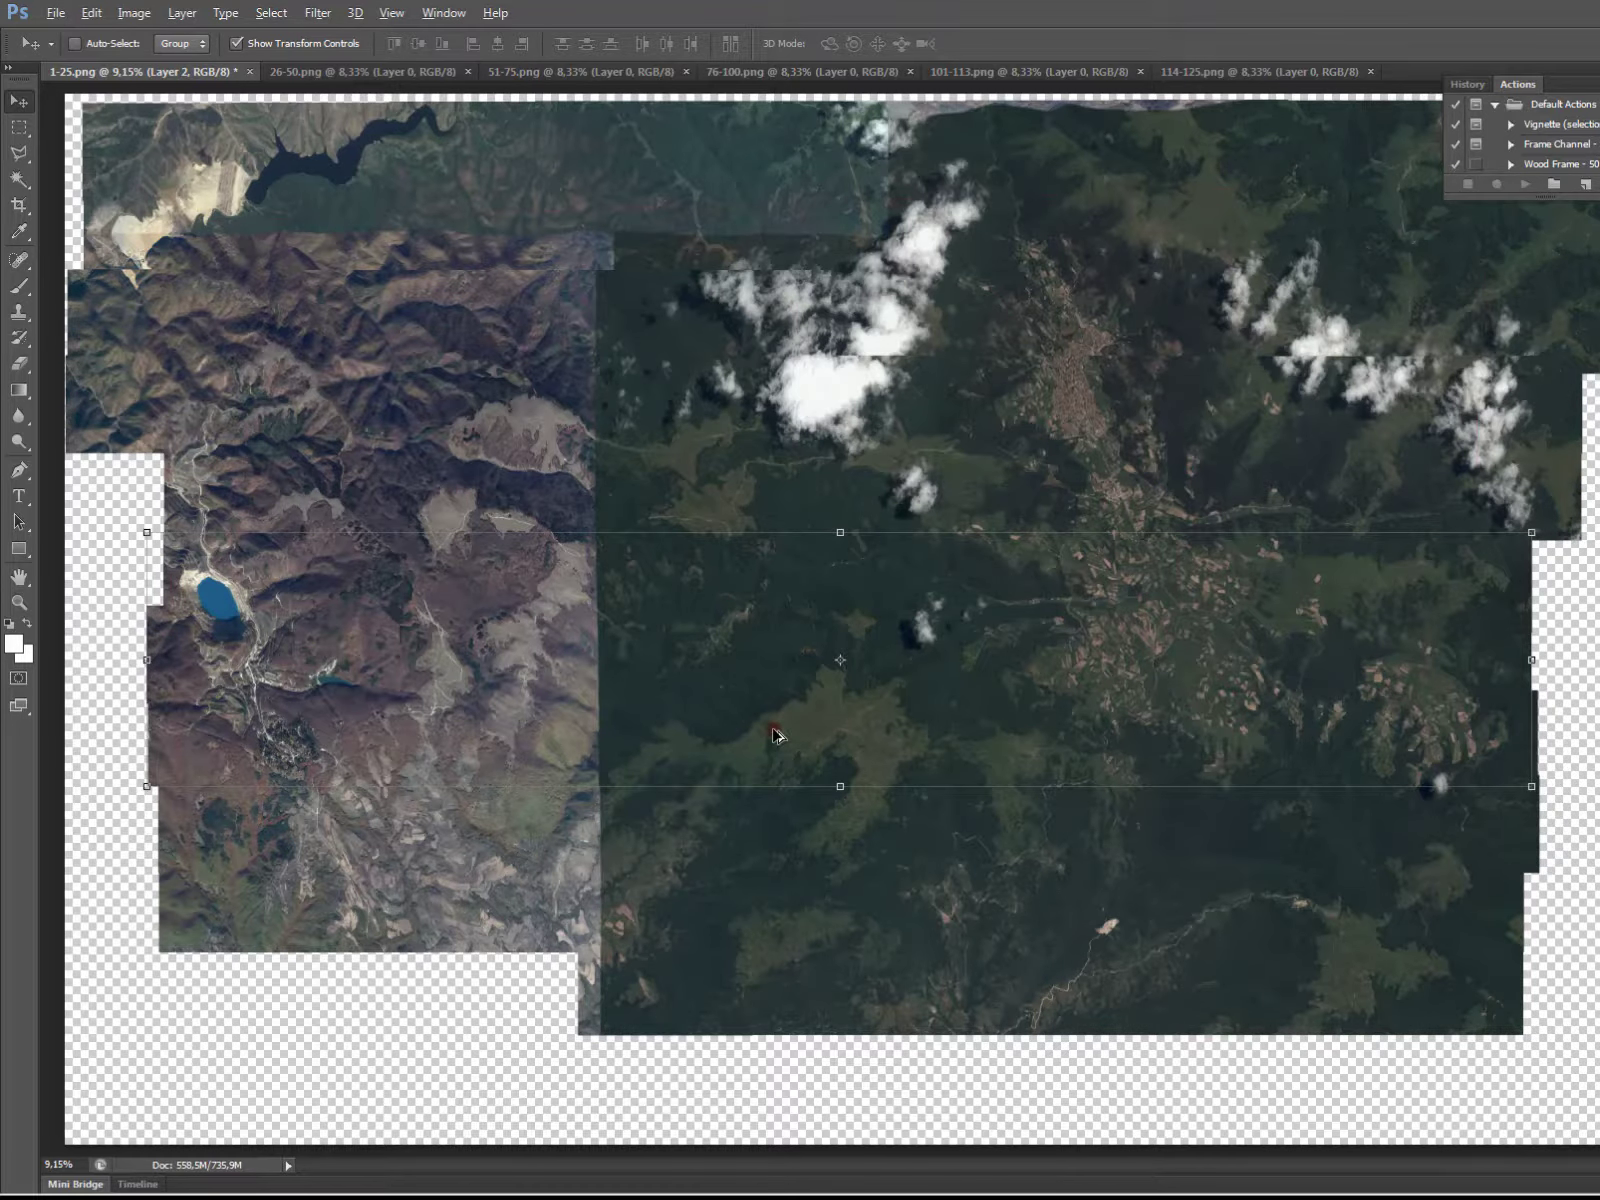
scroll(775, 735, up, 2)
scroll(775, 735, up, 2)
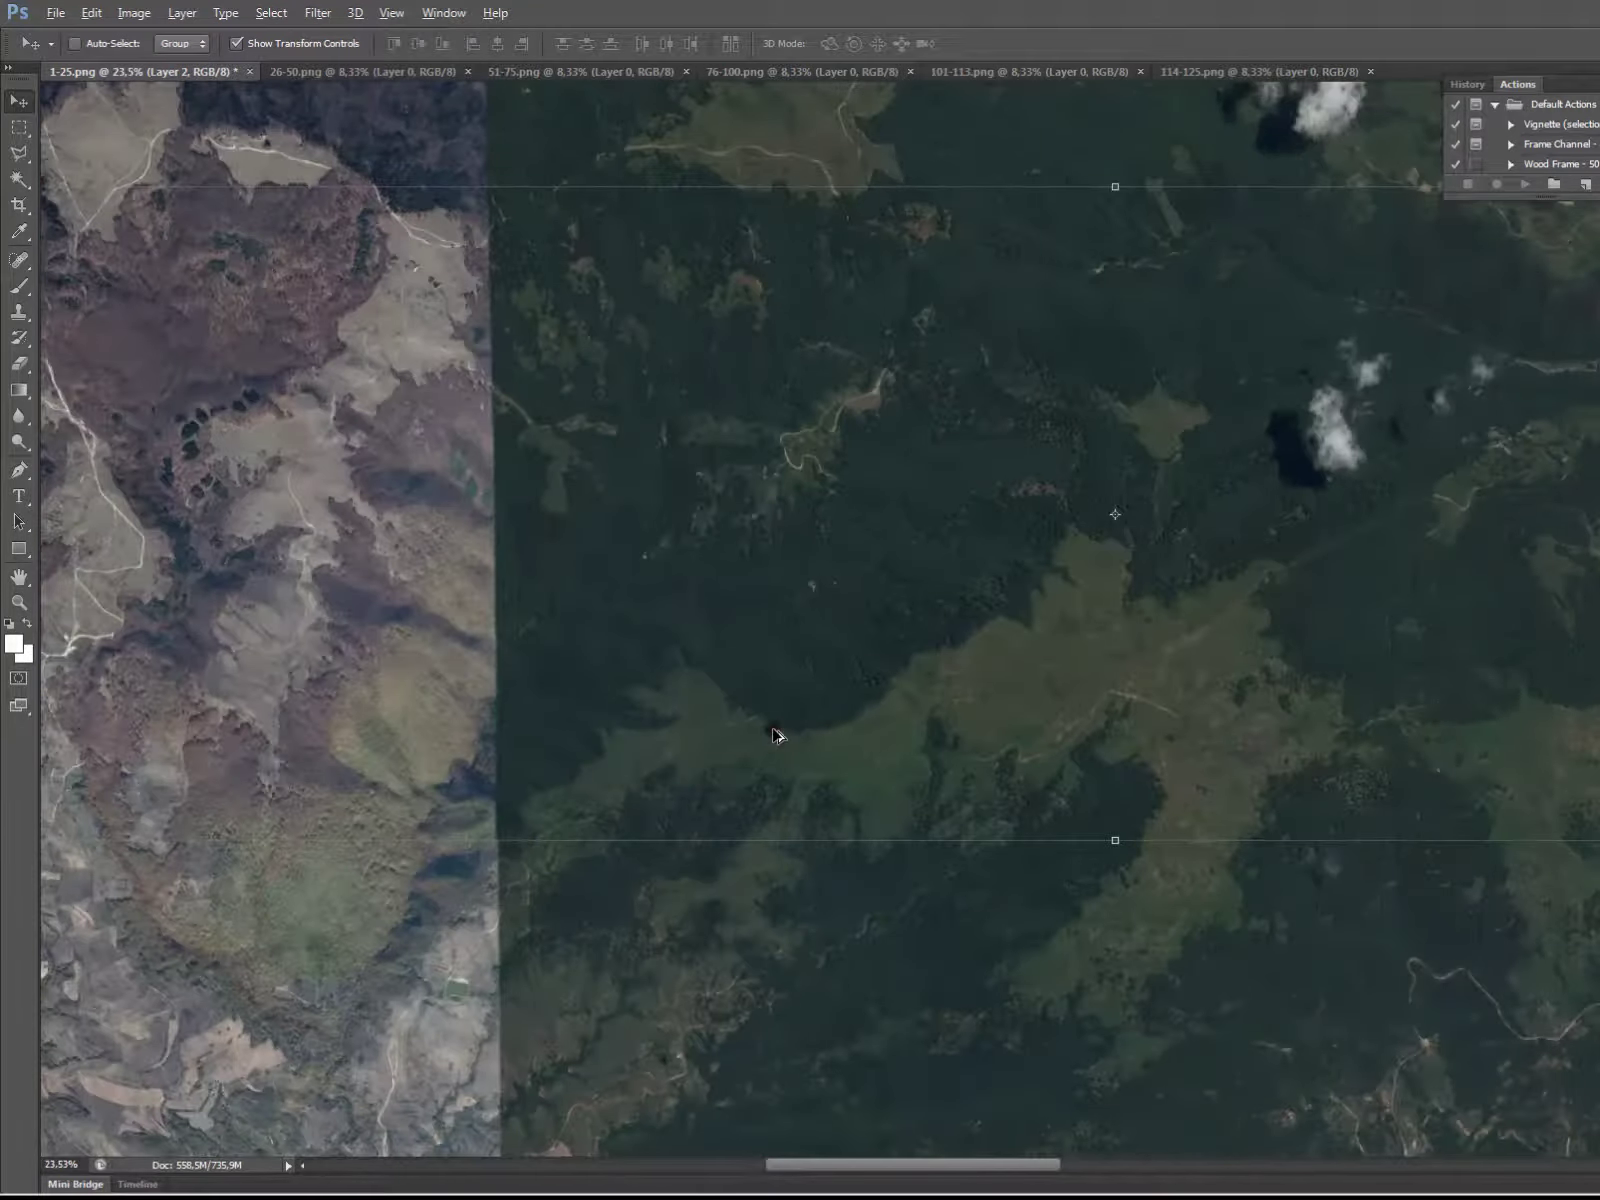
scroll(775, 735, up, 2)
scroll(775, 735, up, 2)
scroll(775, 735, down, 2)
scroll(775, 735, down, 2)
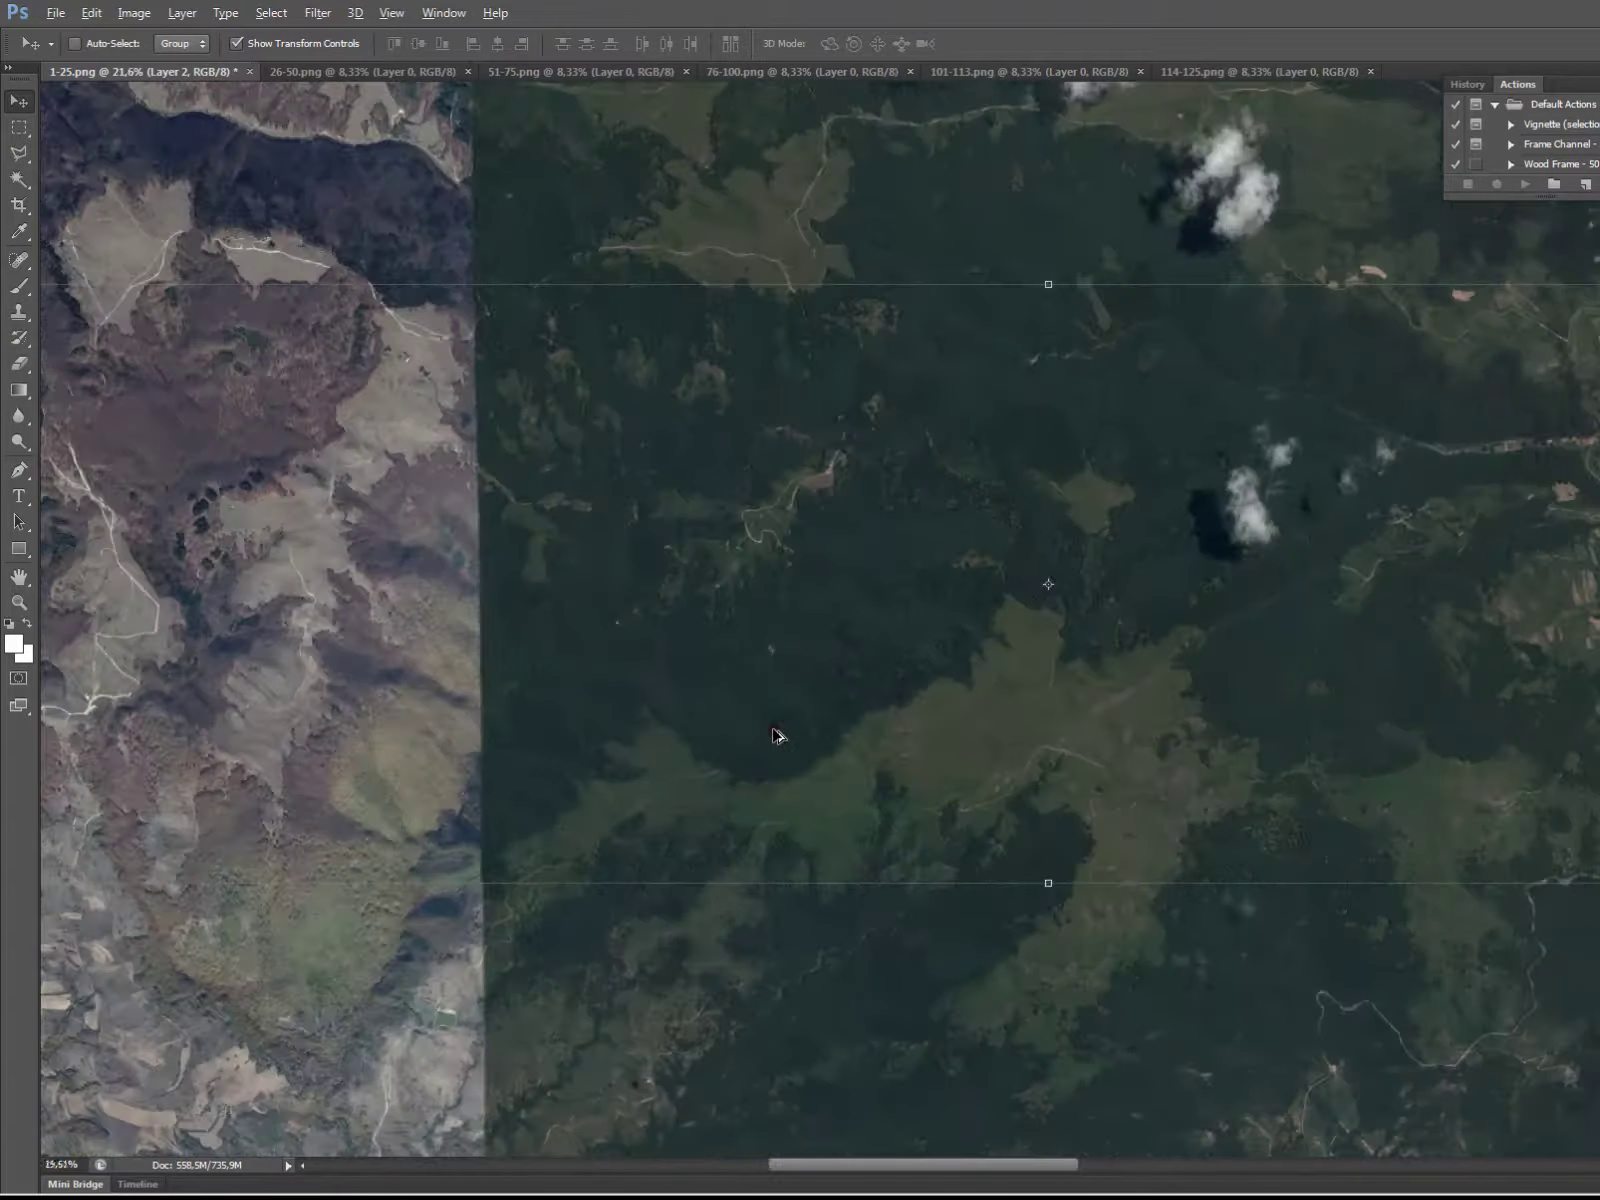
scroll(775, 735, down, 2)
scroll(775, 735, down, 2)
scroll(775, 735, up, 1)
scroll(775, 735, up, 2)
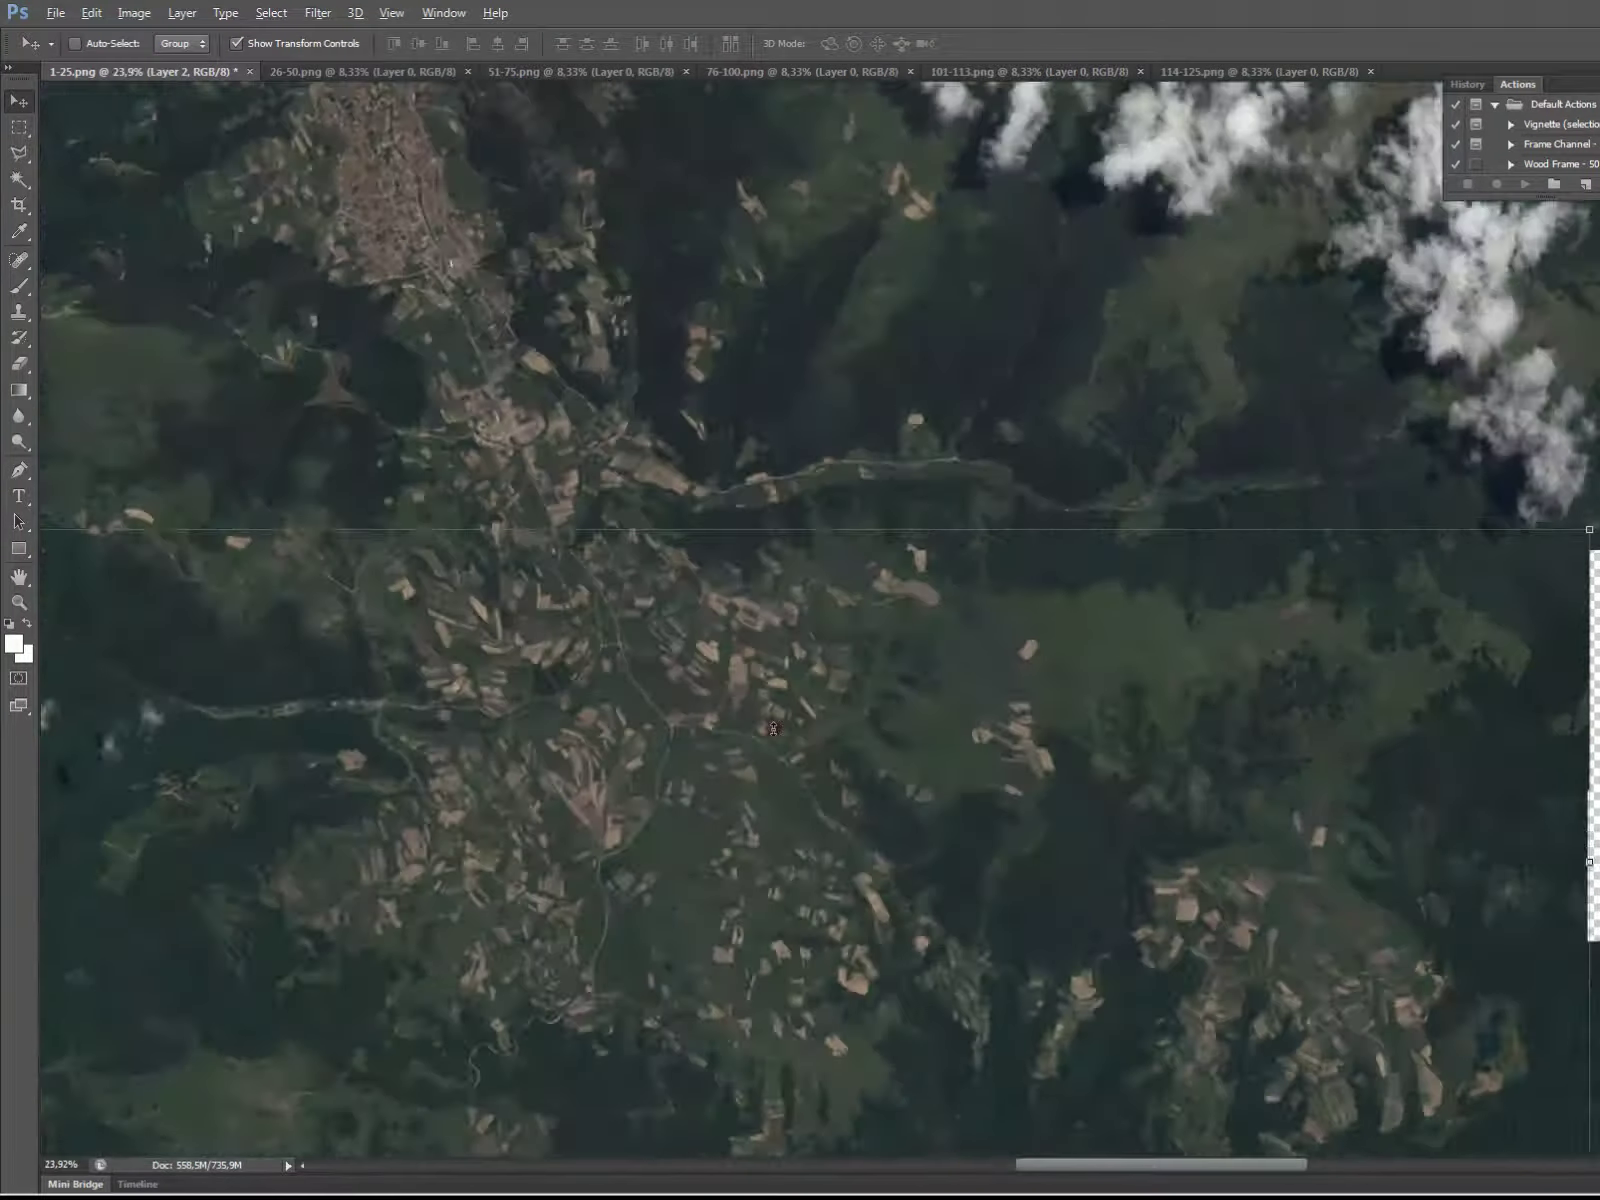
scroll(775, 735, up, 2)
scroll(775, 735, up, 2)
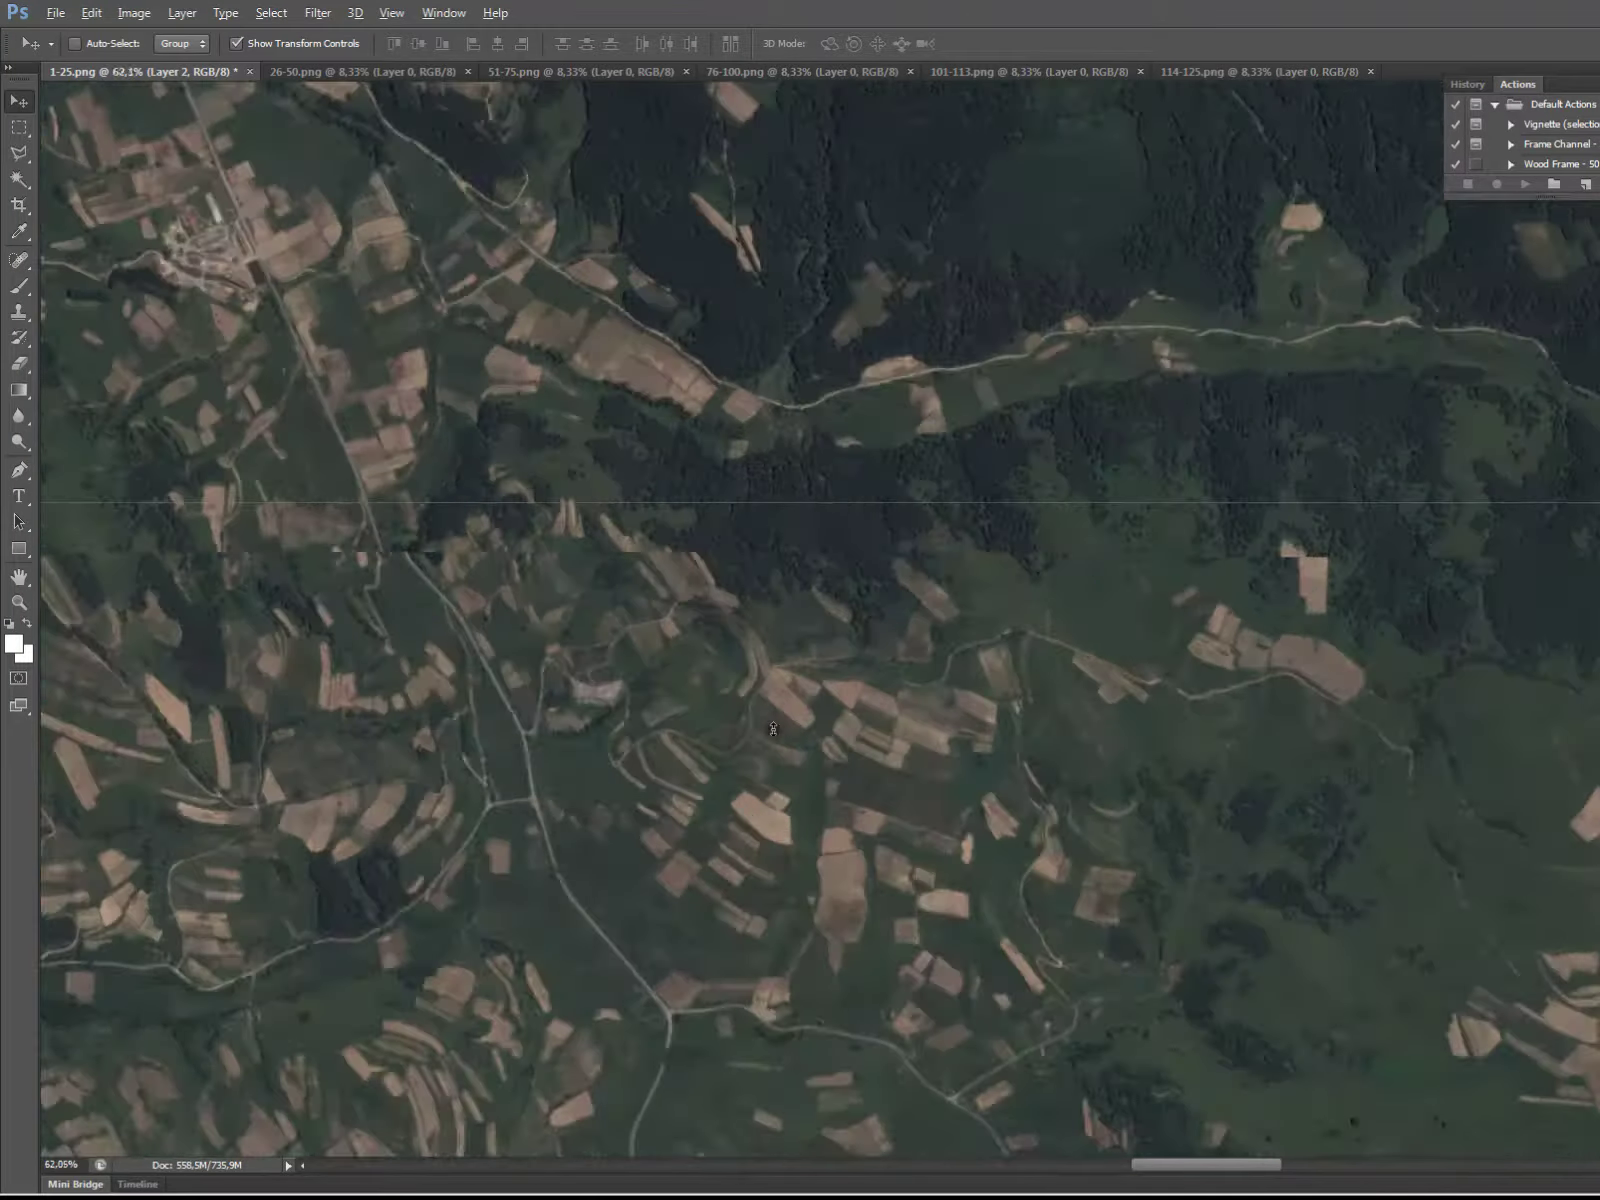
scroll(775, 735, up, 2)
scroll(775, 735, up, 2)
scroll(773, 728, down, 2)
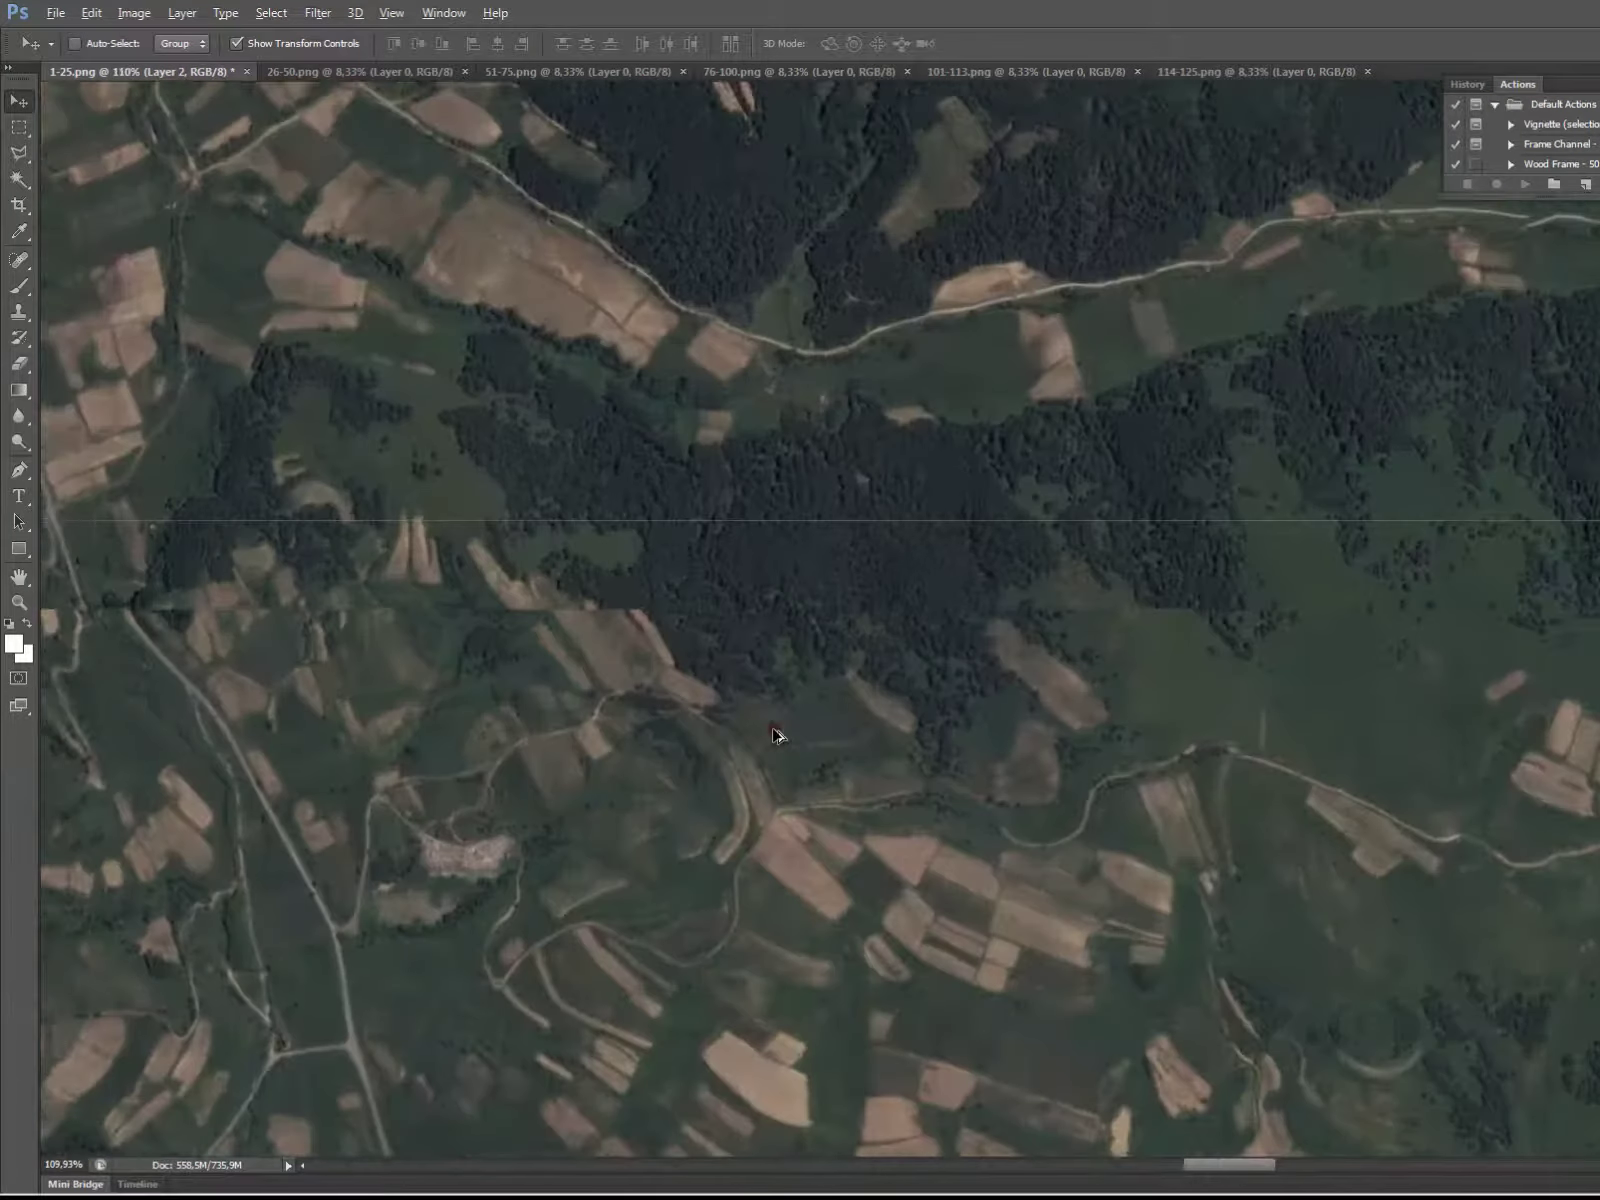
scroll(775, 735, down, 2)
scroll(775, 735, down, 2)
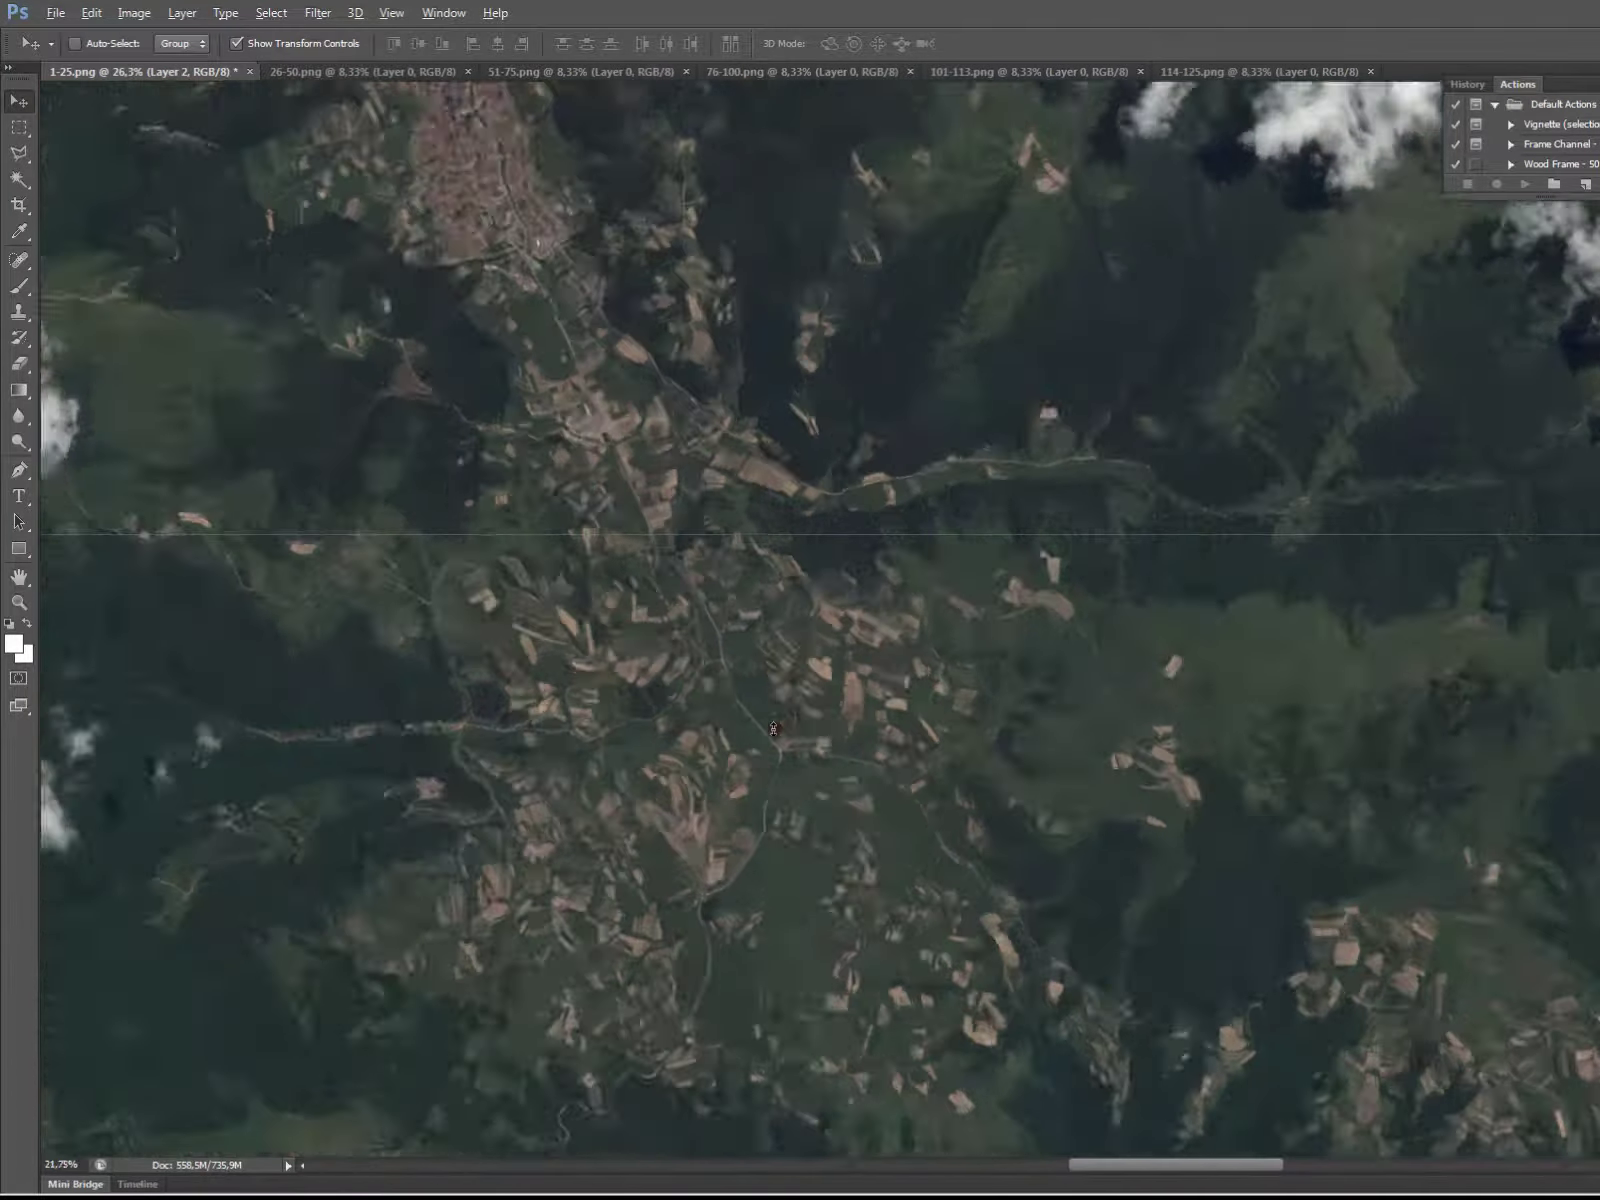
scroll(775, 735, down, 1)
scroll(775, 735, down, 1)
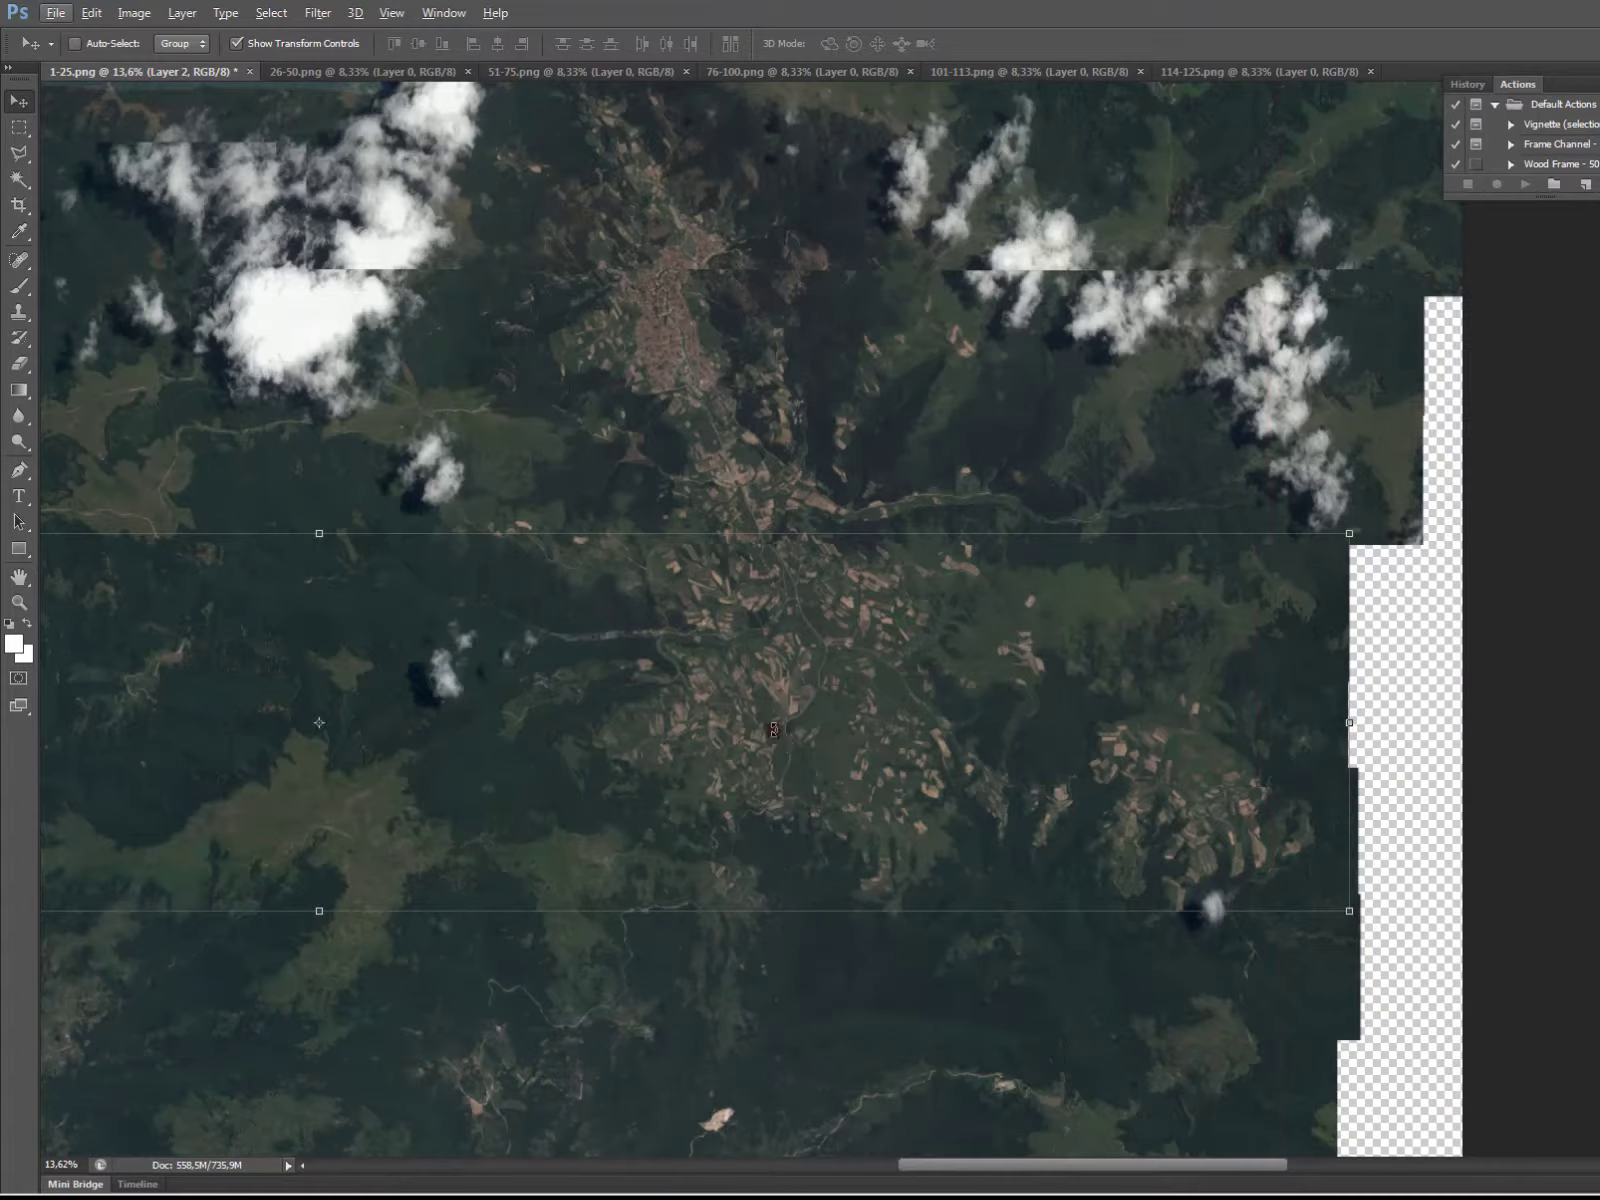
Shift Layer 2 down-right in large steps, then back up-left toward the neighbouring imagery.
key(shift+Right)
key(shift+Right)
key(shift+Right)
key(shift+Down)
key(shift+Down)
key(shift+Down)
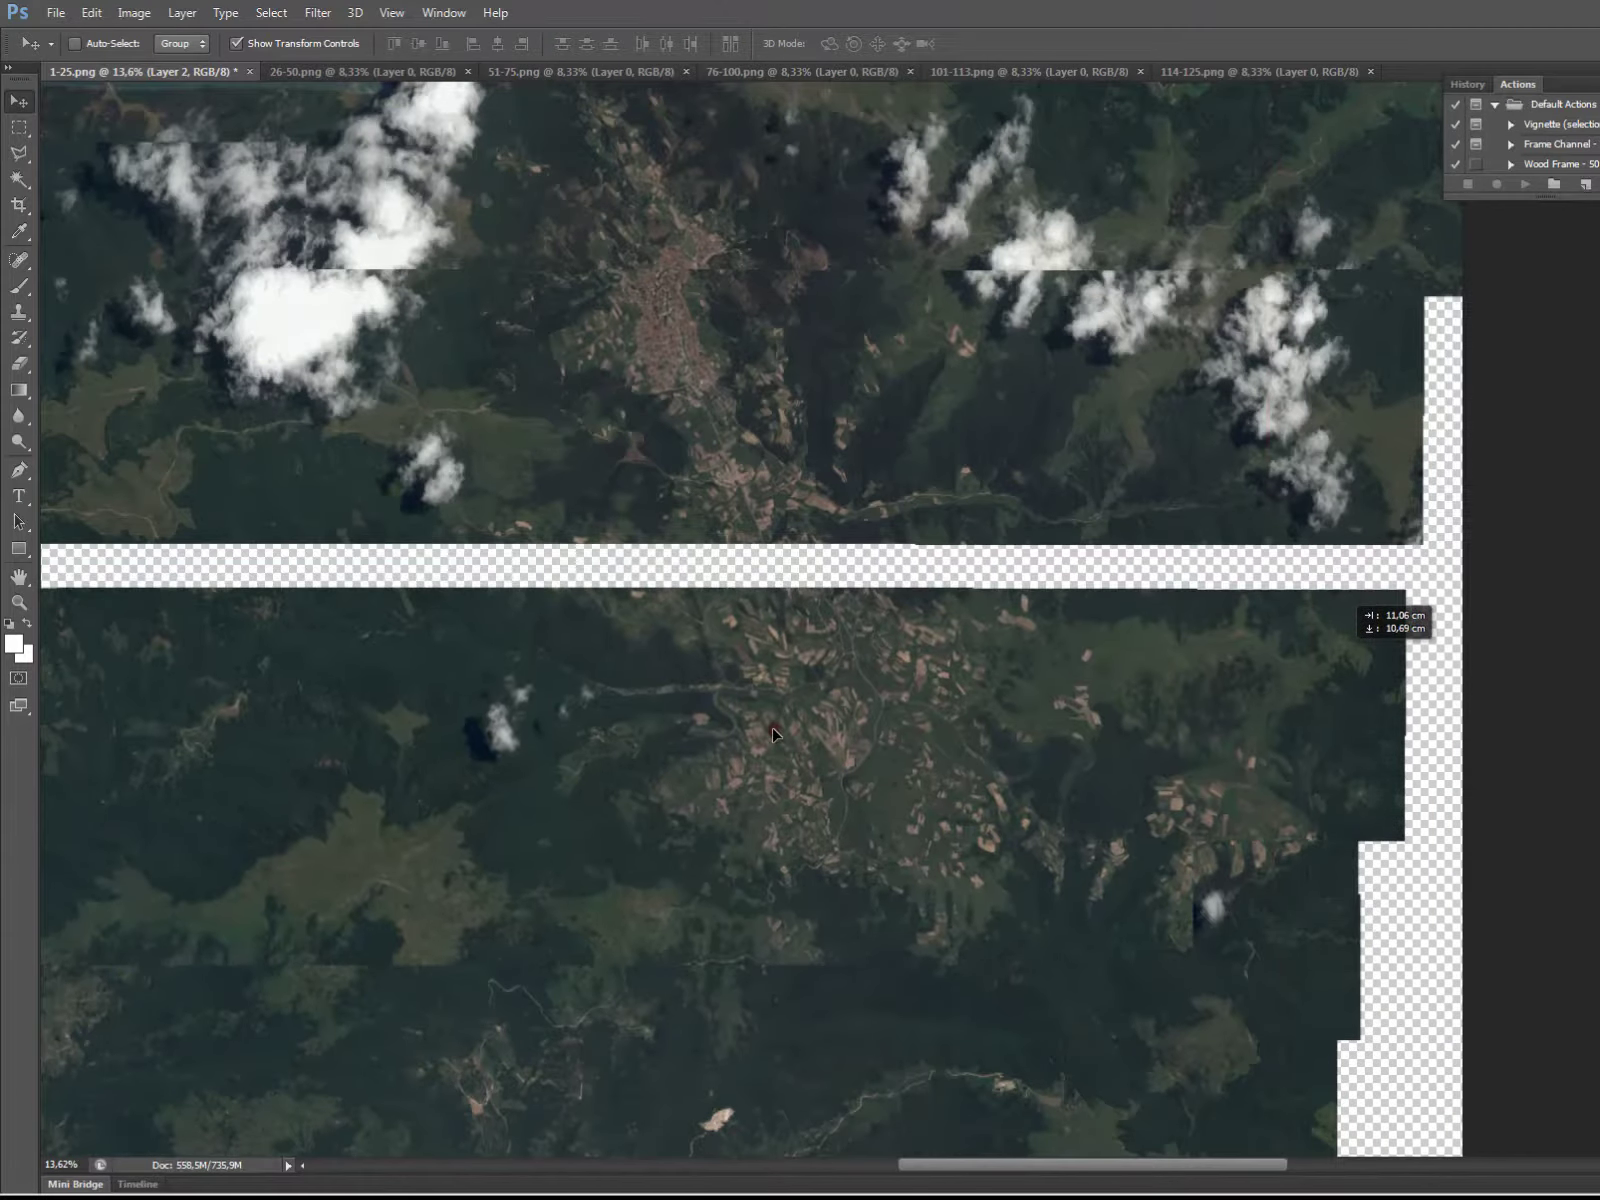
key(shift+Left)
key(shift+Left)
key(shift+Left)
key(shift+Up)
key(shift+Up)
key(shift+Up)
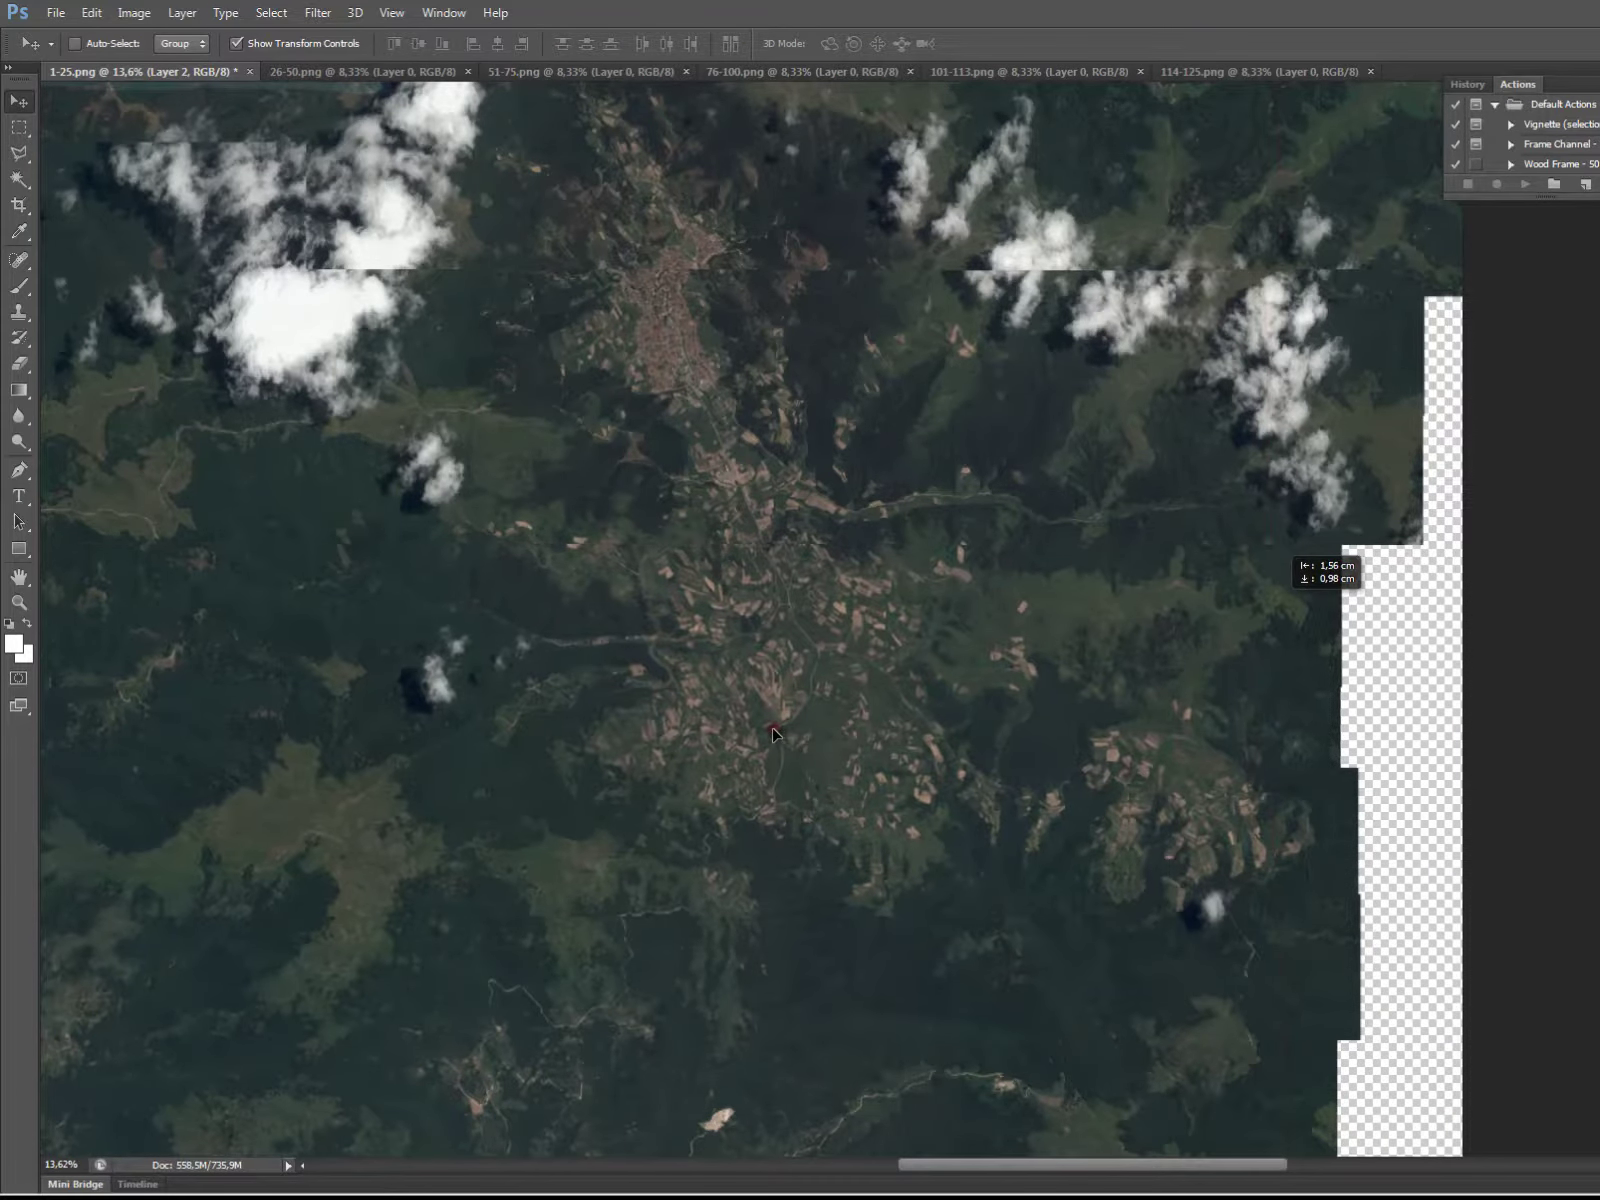
scroll(775, 735, up, 3)
scroll(775, 735, up, 2)
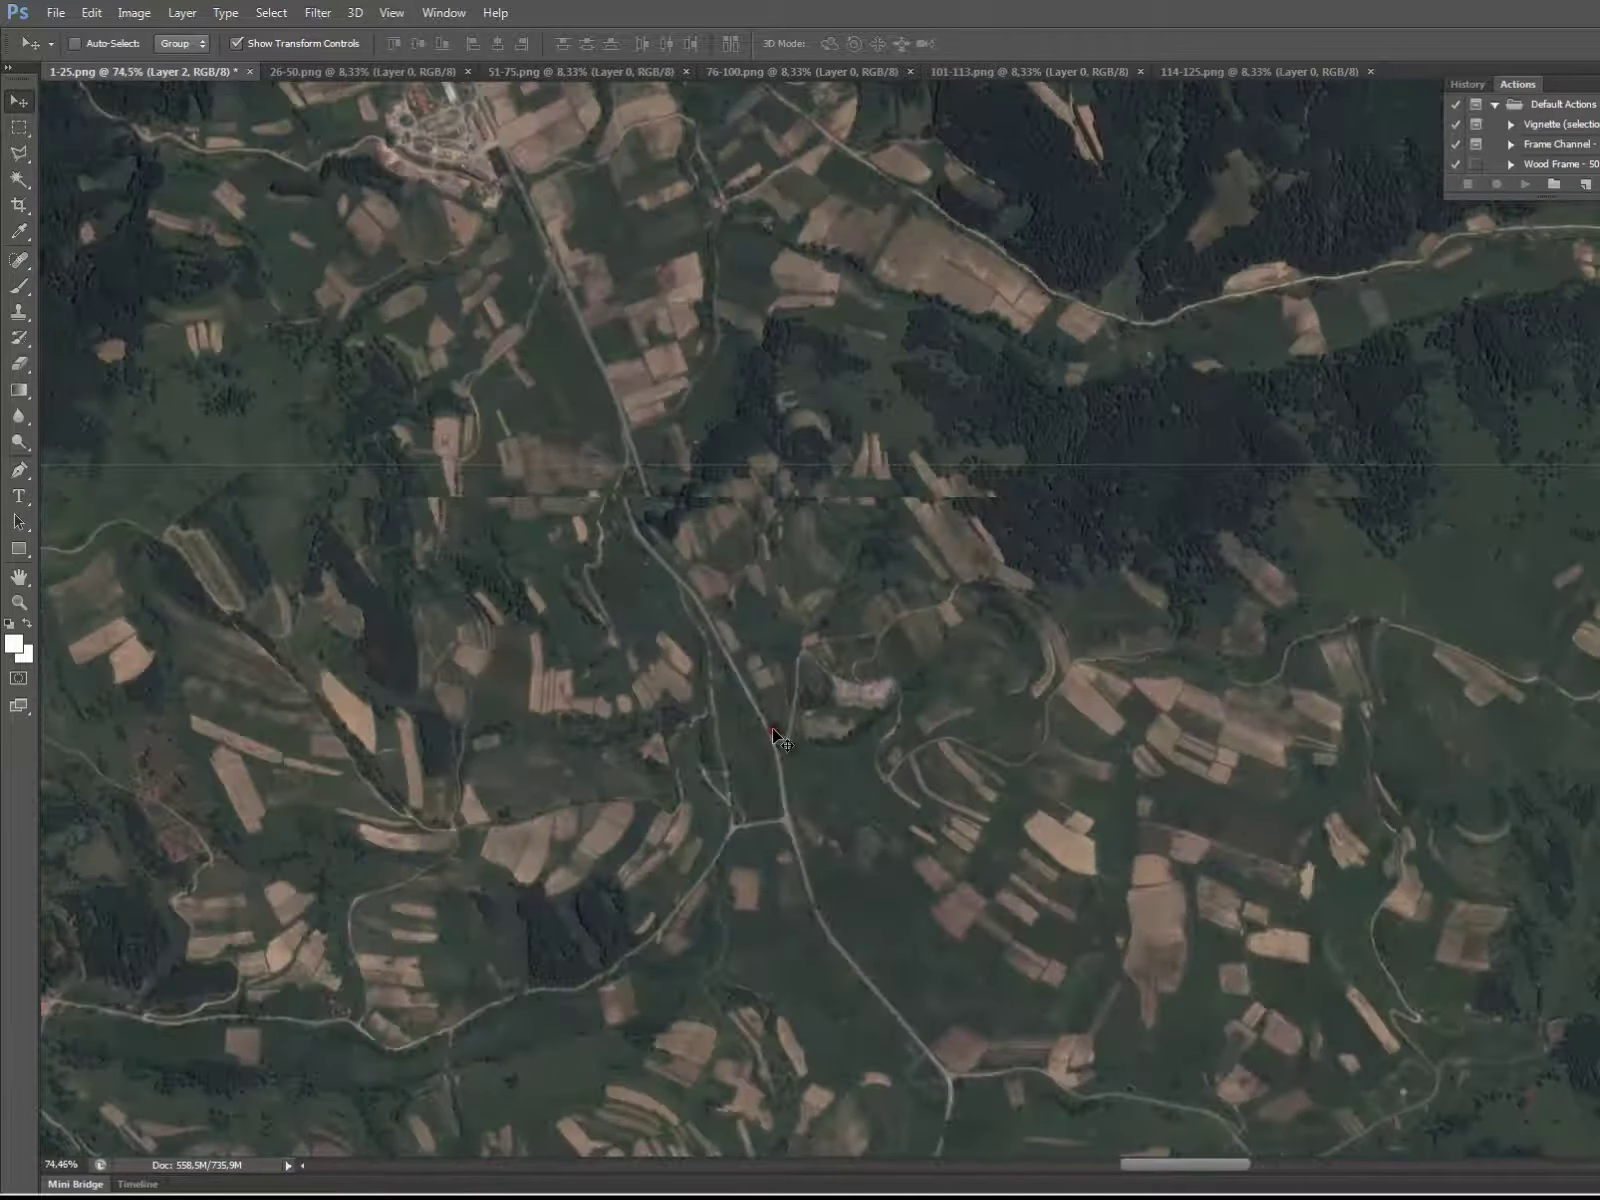
Nudge the lower tile up and right by single pixels to close the seam.
key(Up)
key(Up)
key(Up)
key(Right)
key(Right)
key(Right)
key(Up)
key(Up)
key(Up)
key(Right)
key(Right)
key(Right)
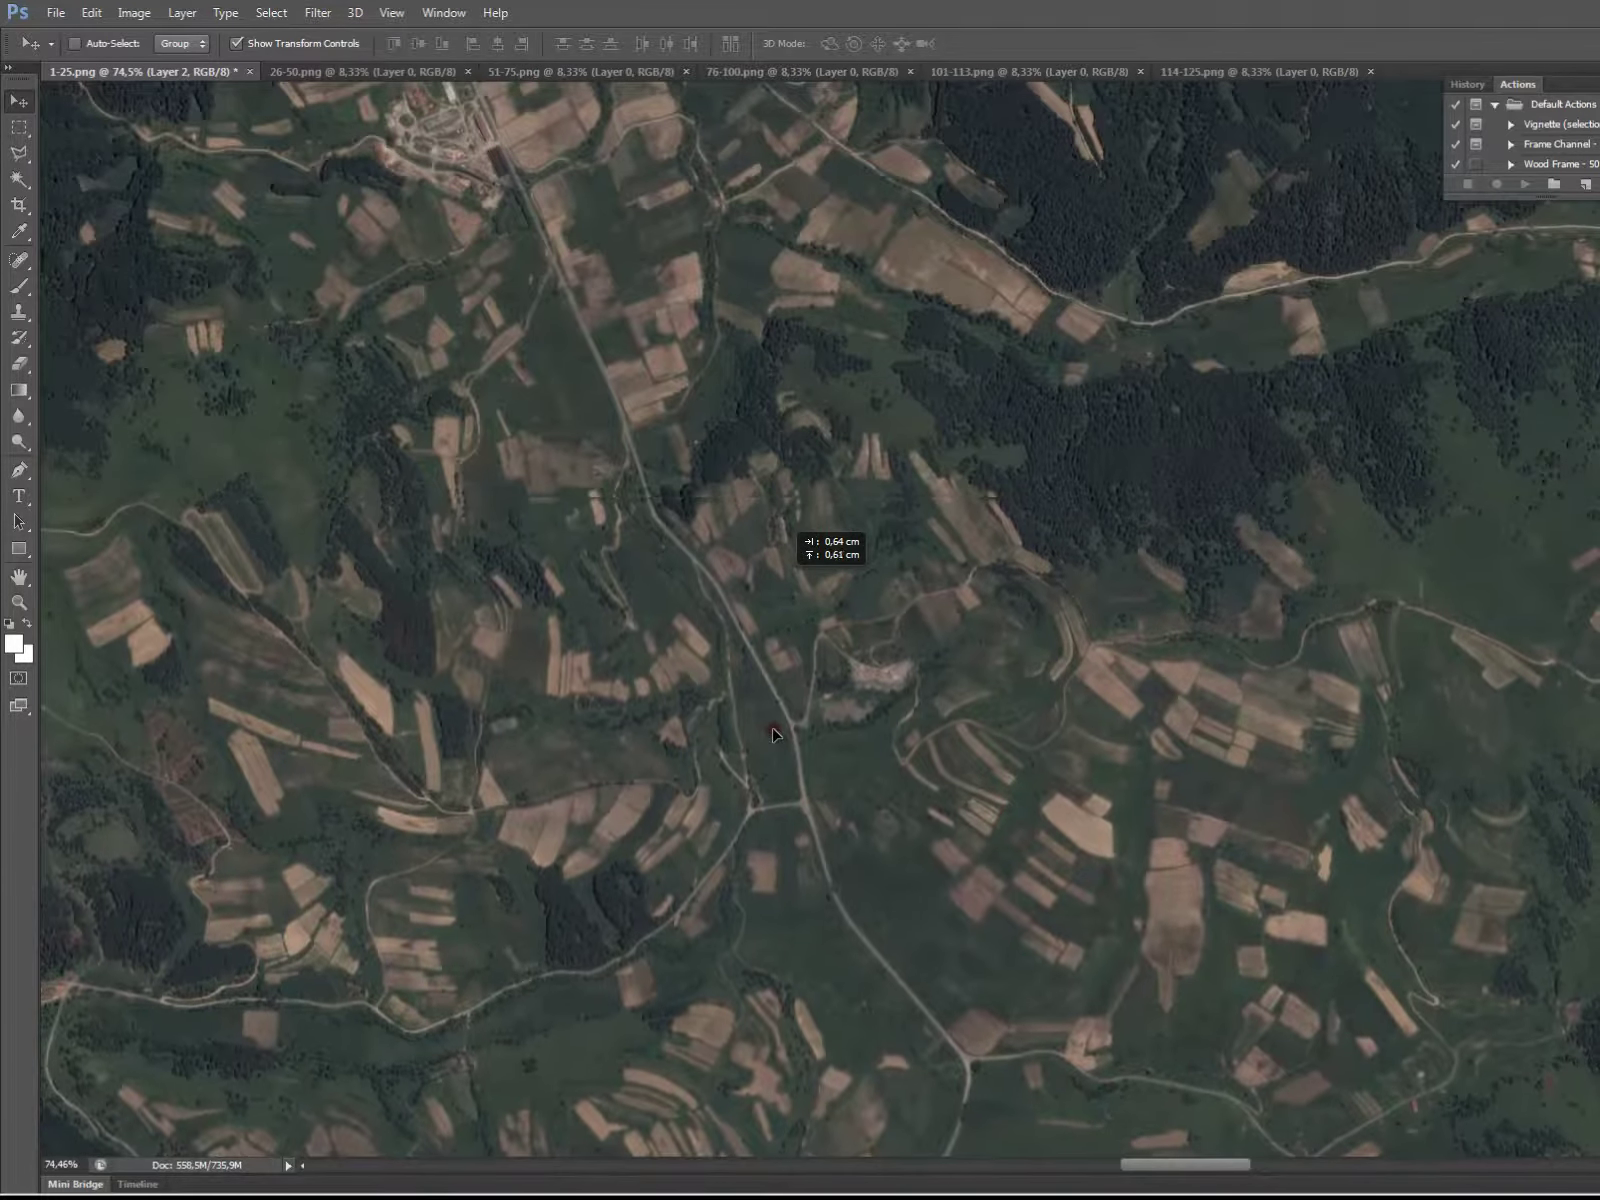
scroll(775, 735, up, 1)
scroll(776, 735, up, 2)
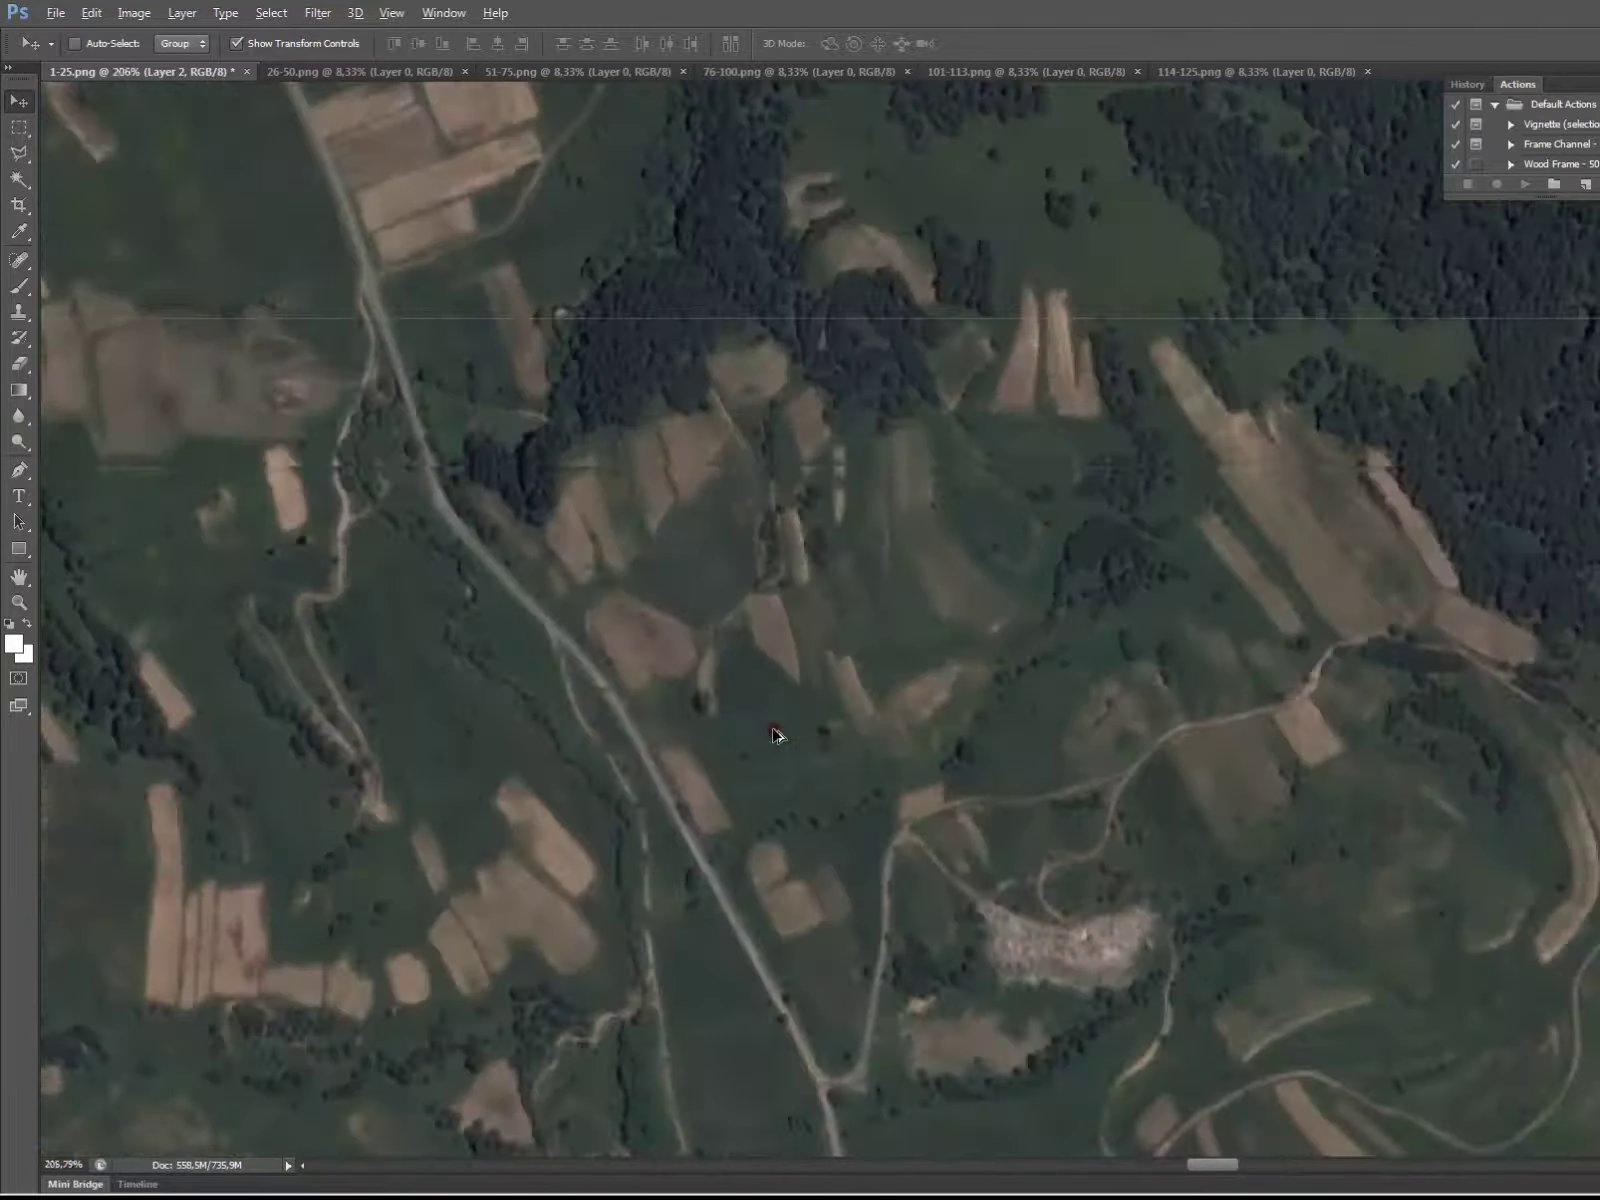
scroll(775, 735, up, 1)
Fine-tune the tile up, down and left pixel by pixel until fields and roads meet.
key(Up)
key(Up)
key(Up)
key(Right)
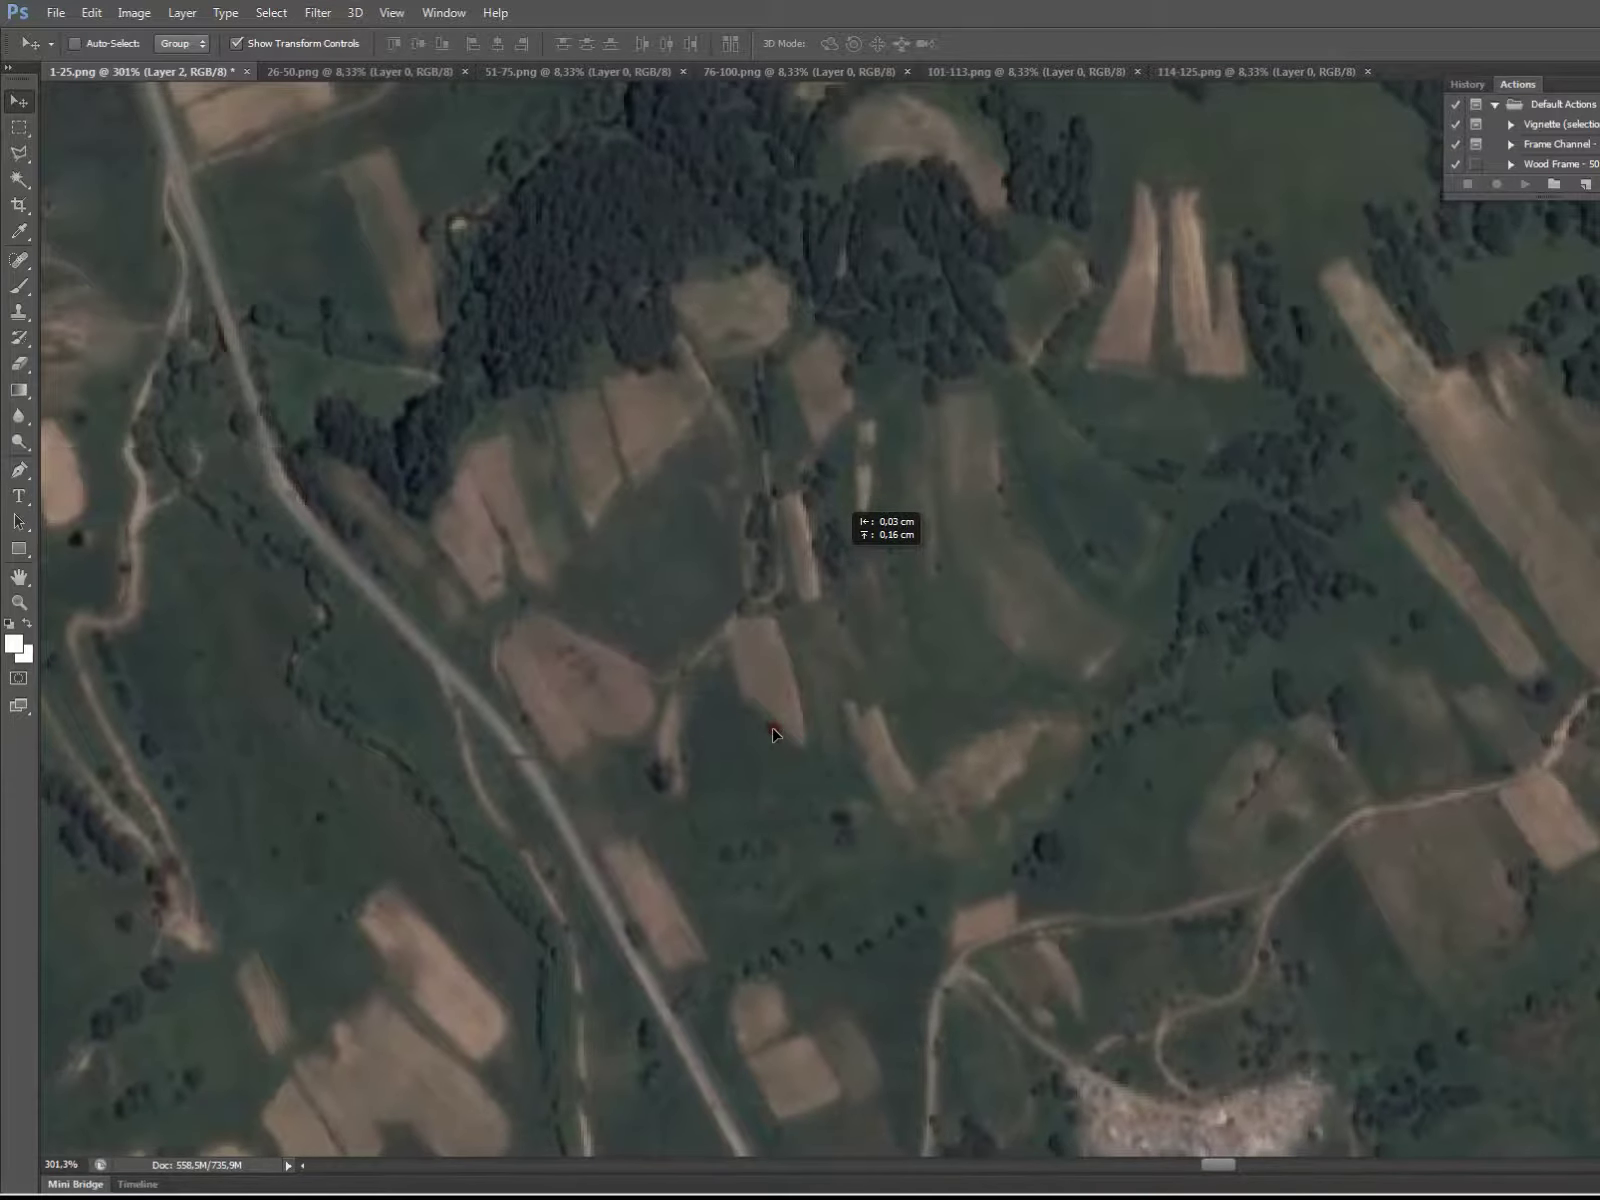
key(Down)
key(Down)
key(Down)
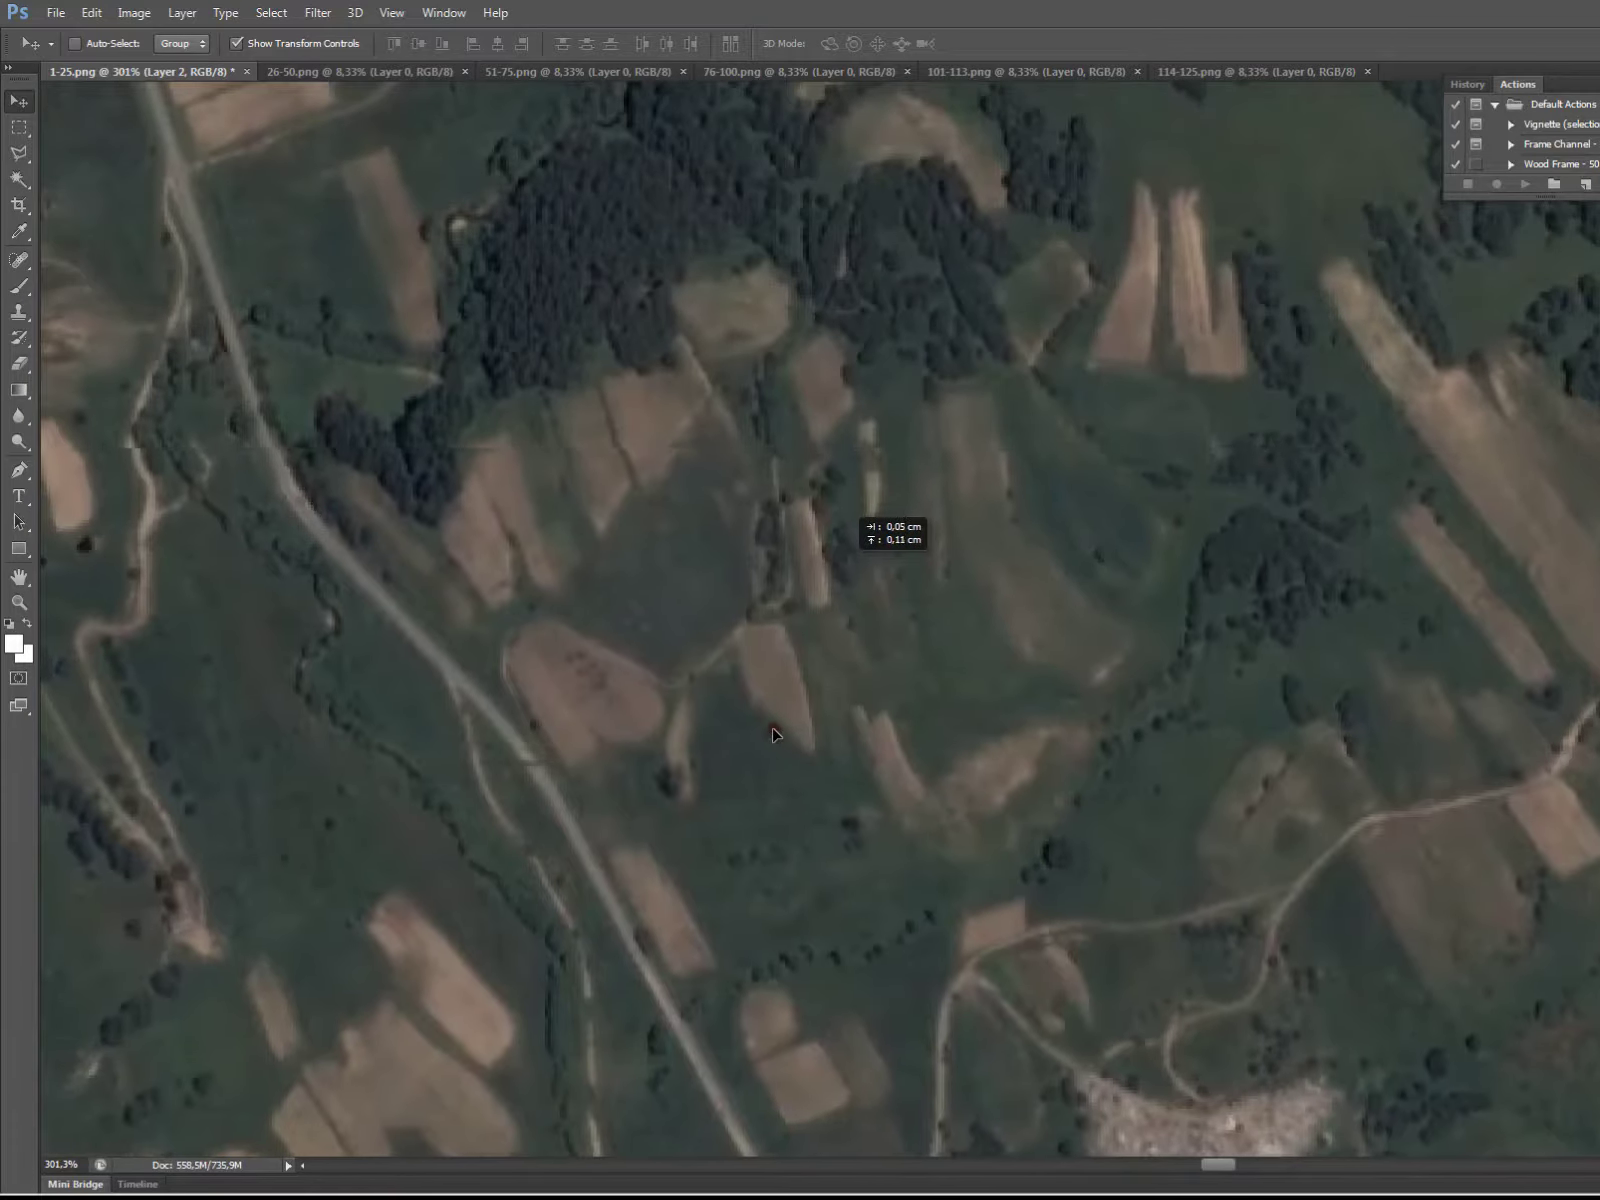
key(Down)
key(Left)
key(Up)
key(Up)
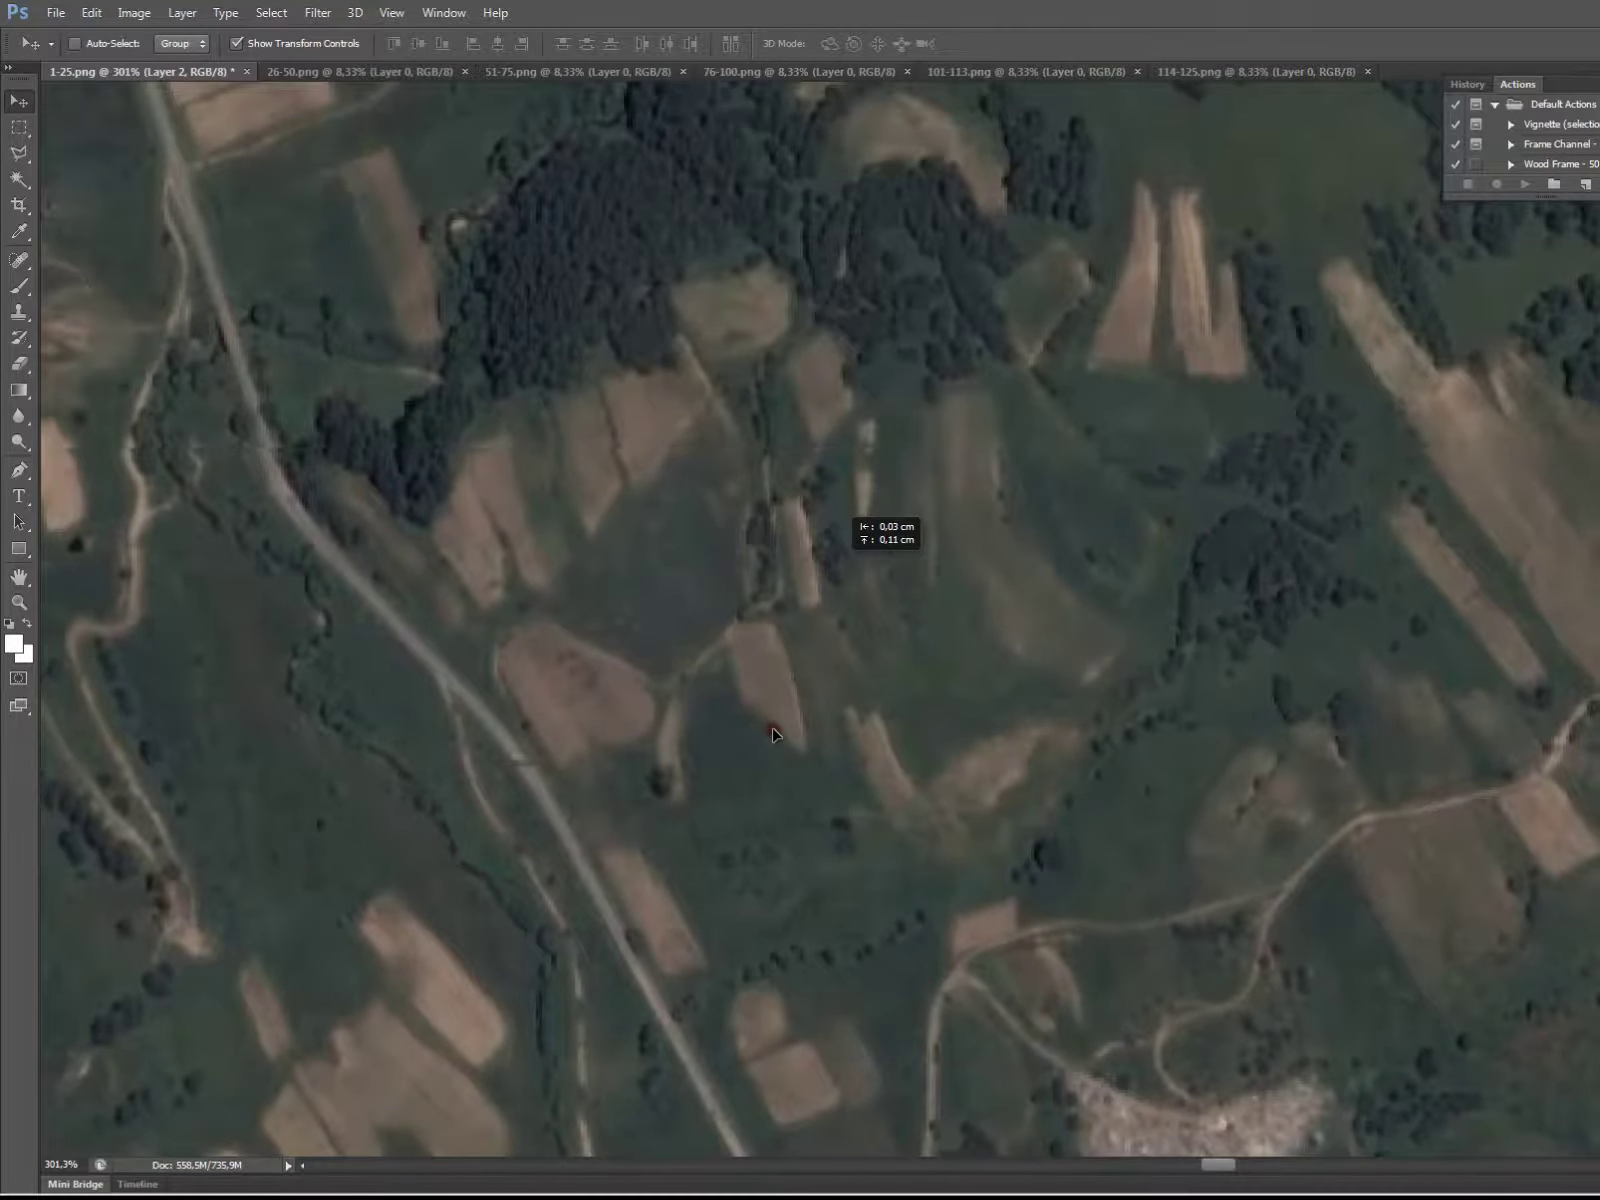
key(Up)
key(Up)
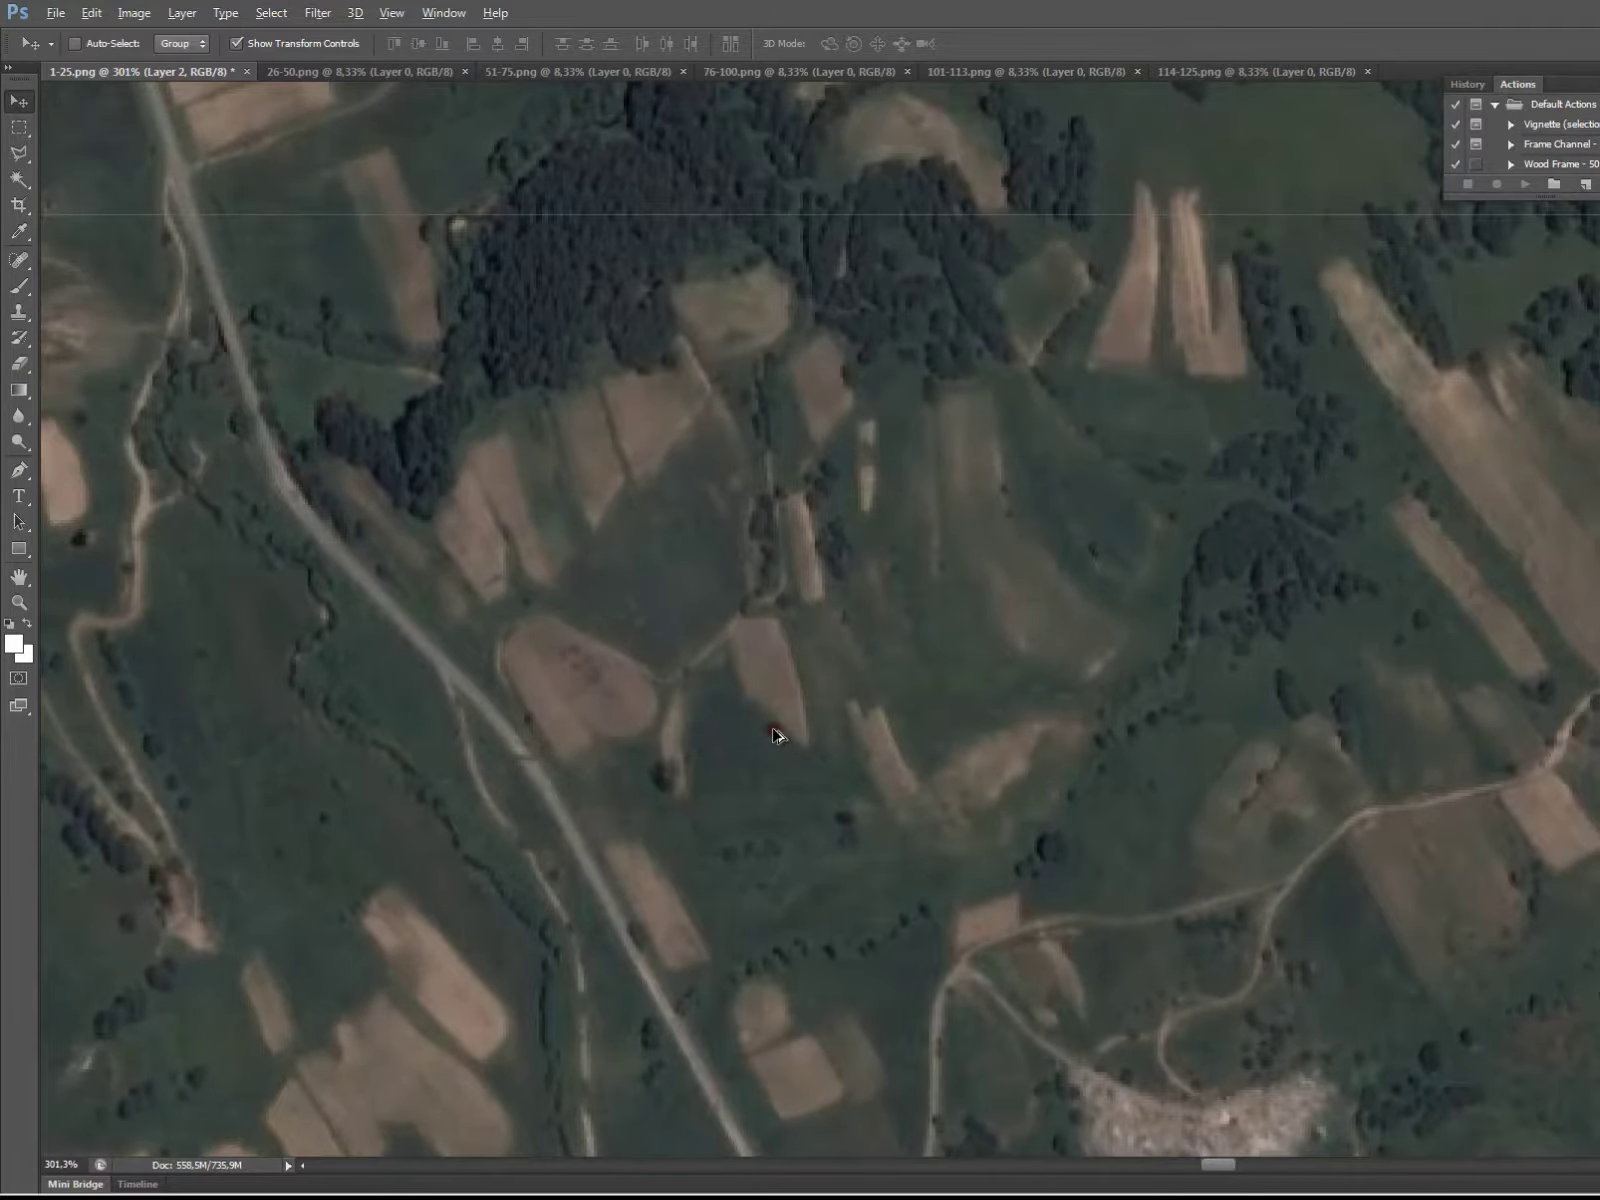
scroll(775, 736, down, 3)
scroll(775, 736, down, 2)
scroll(775, 736, down, 2)
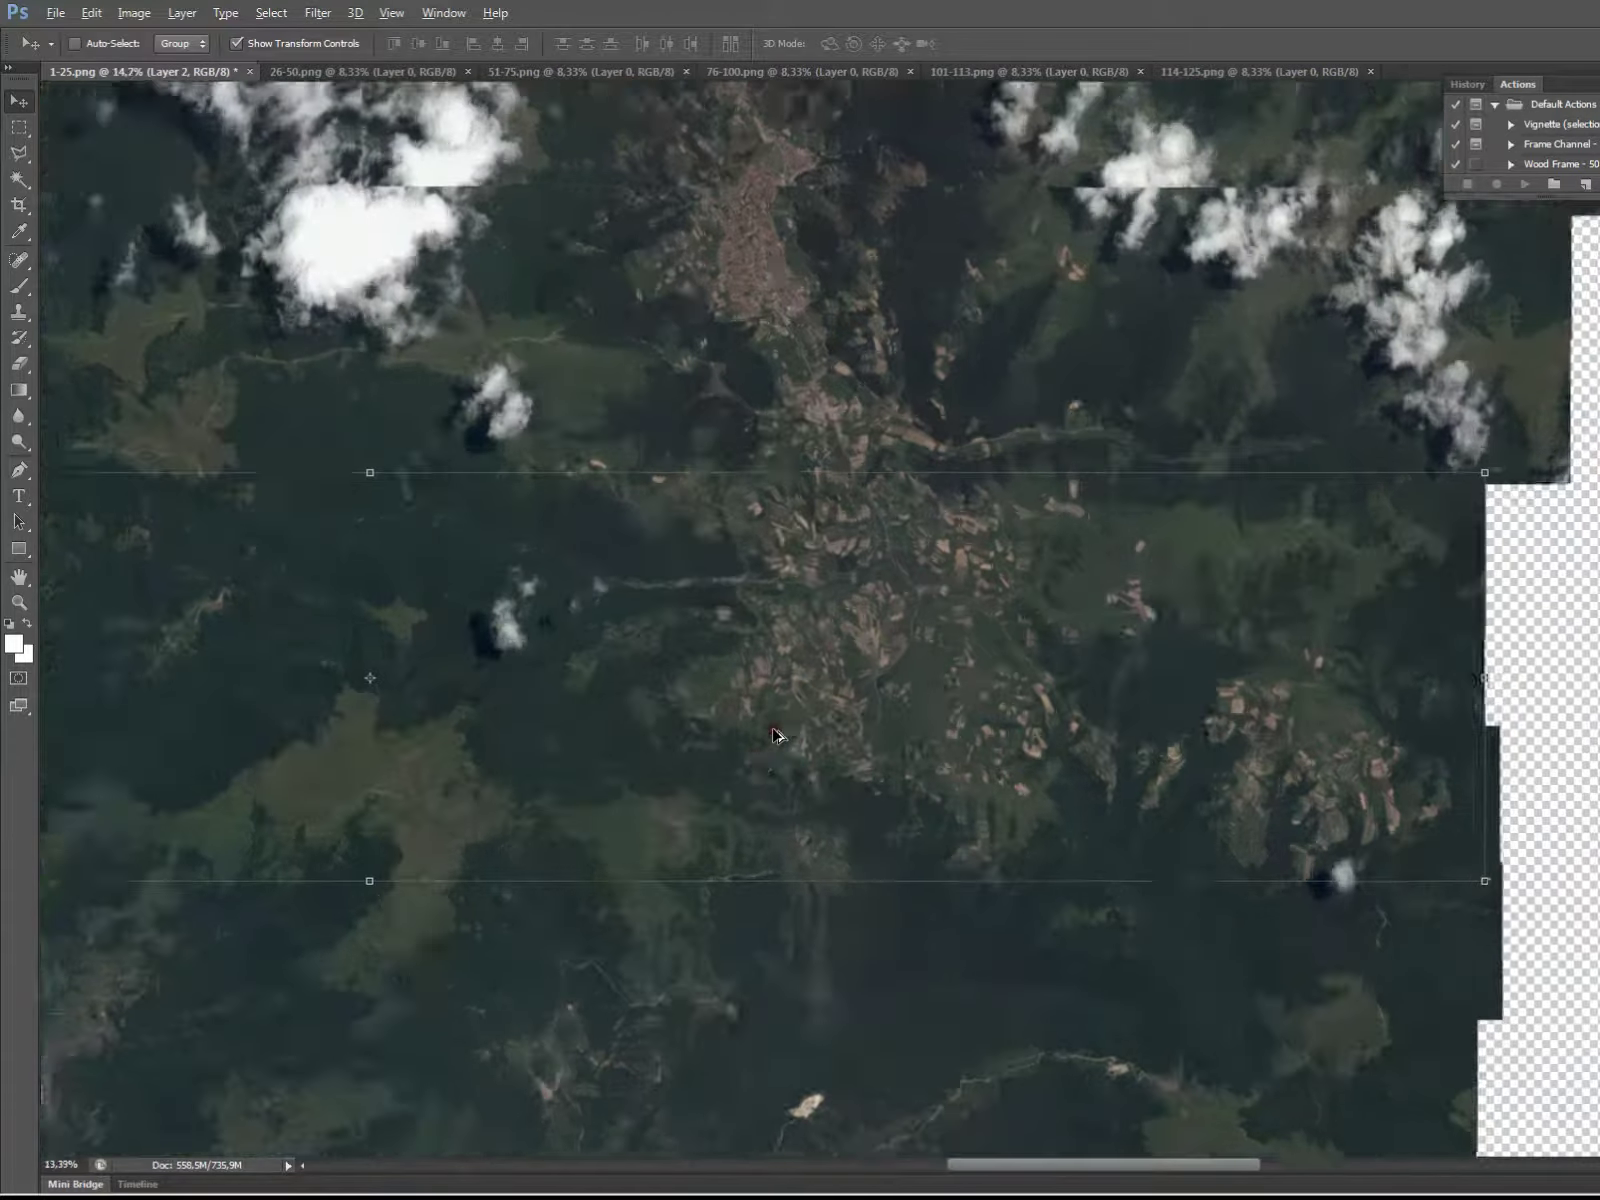
scroll(775, 736, down, 1)
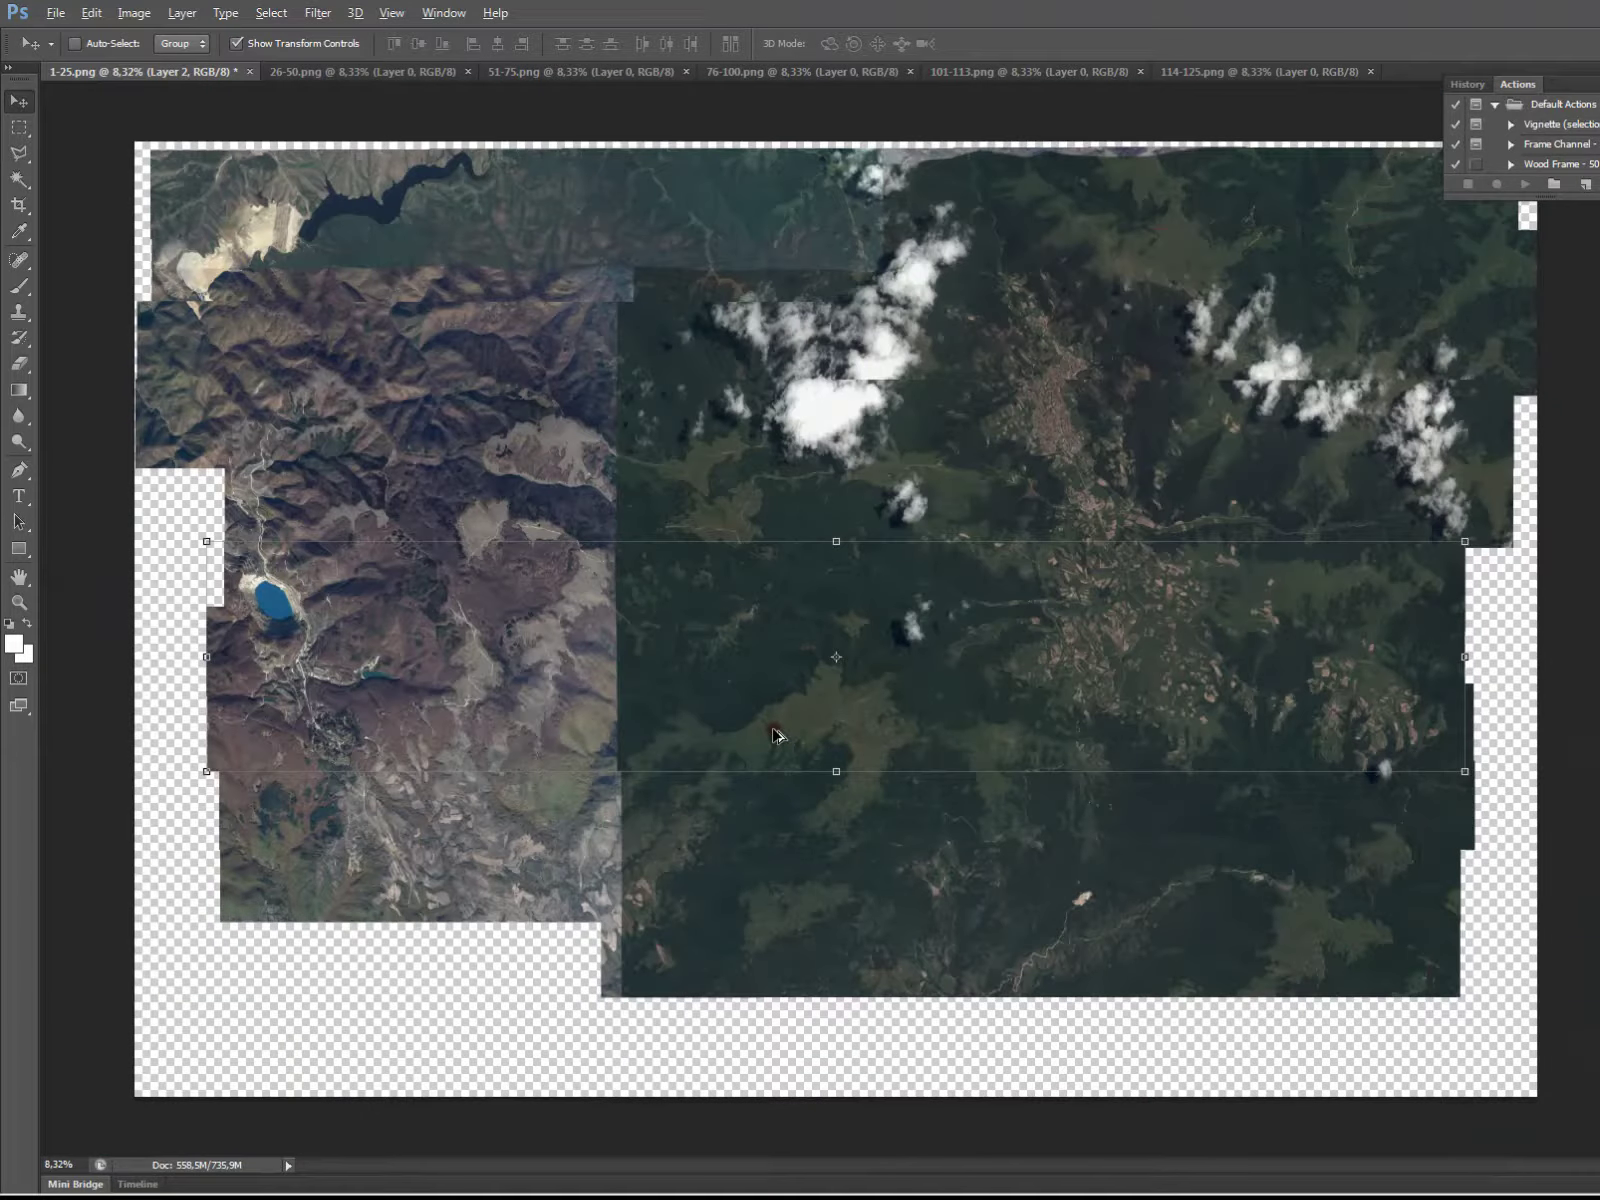
Zoom in at the lake edge and nudge the tile right to close the gap.
scroll(775, 736, up, 1)
scroll(775, 736, down, 1)
scroll(775, 736, up, 1)
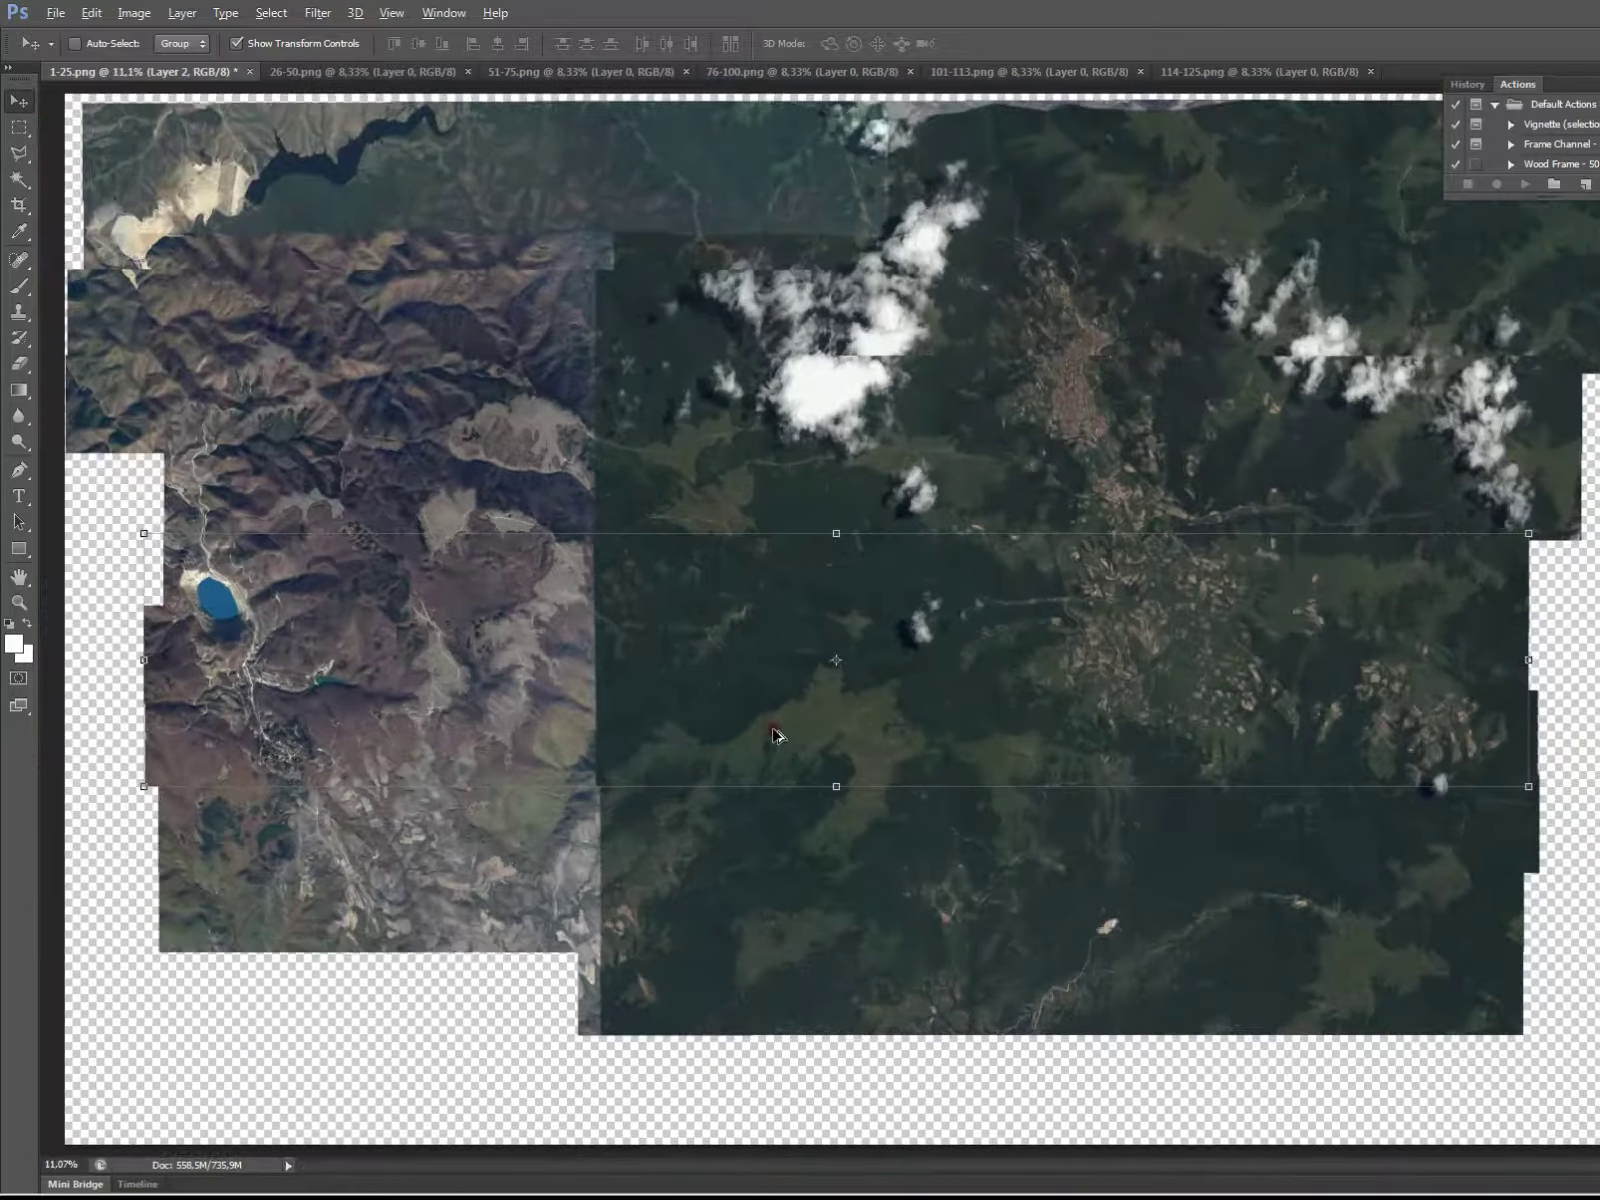
scroll(775, 736, up, 2)
scroll(775, 736, up, 1)
scroll(775, 736, up, 1)
scroll(775, 736, up, 1)
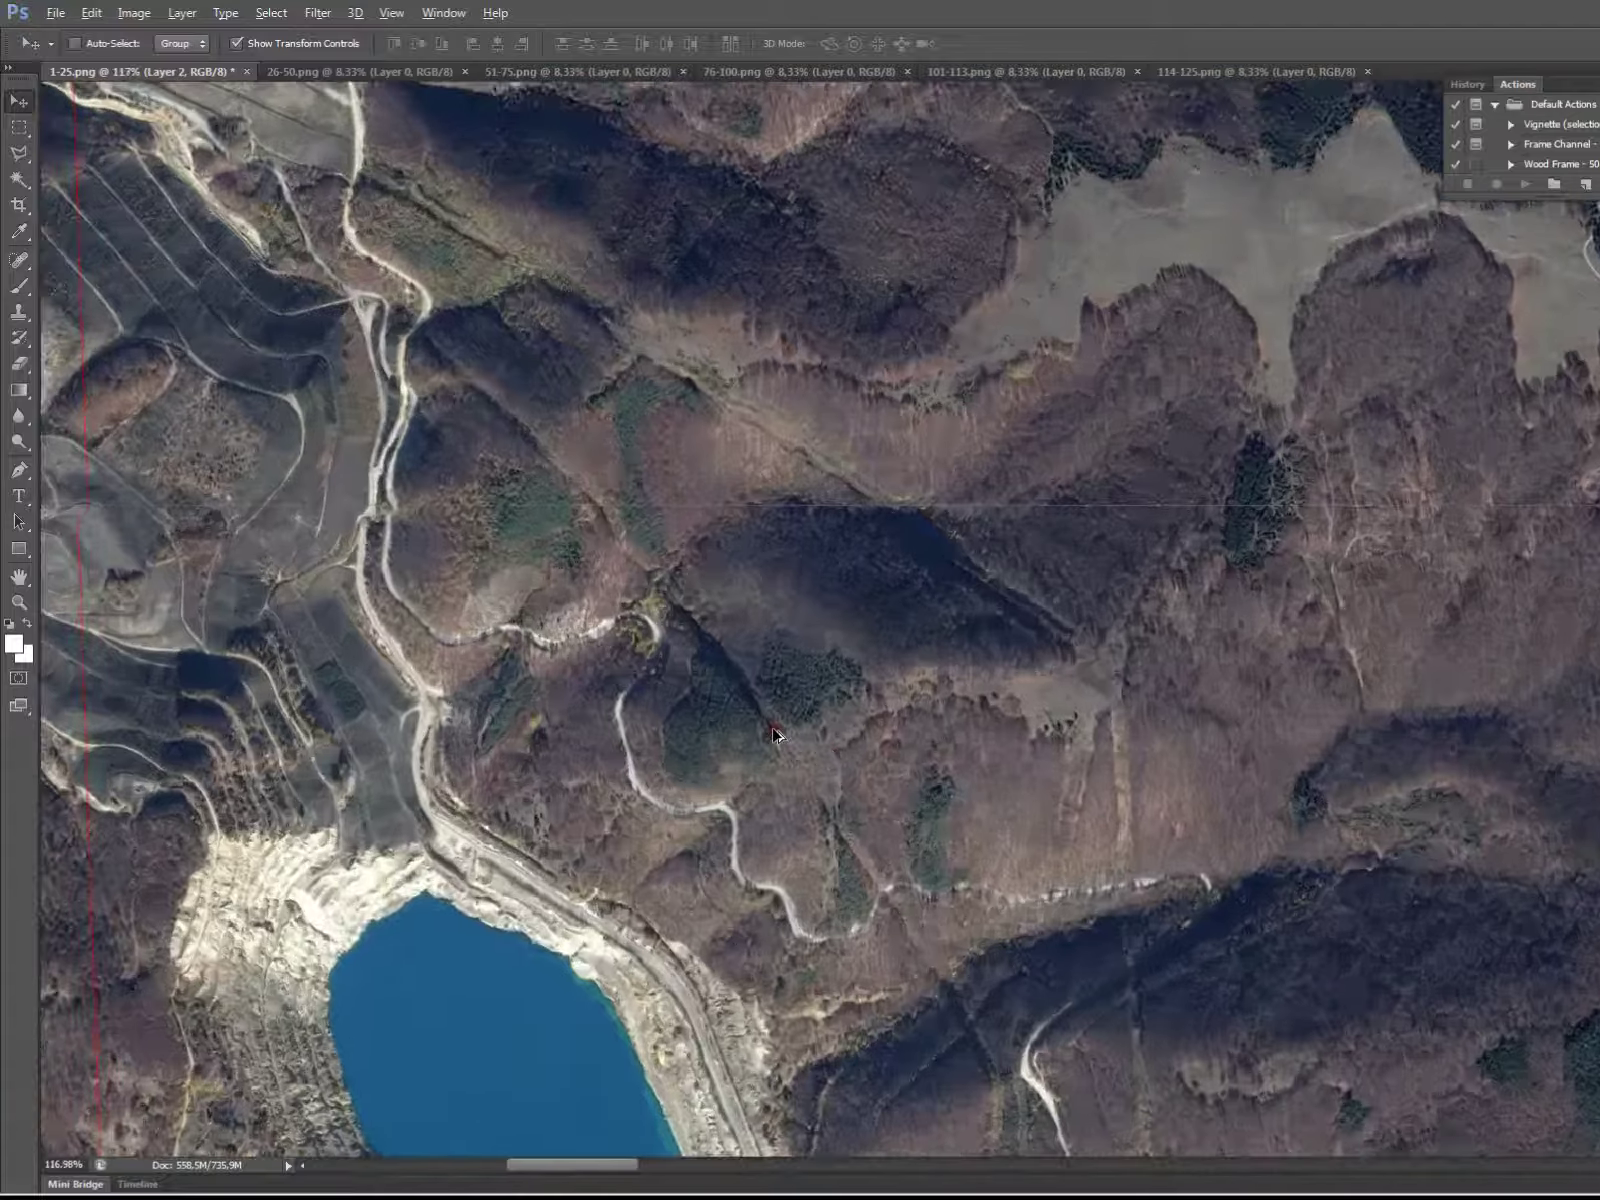
scroll(775, 736, up, 1)
scroll(775, 736, up, 1)
scroll(775, 736, up, 1)
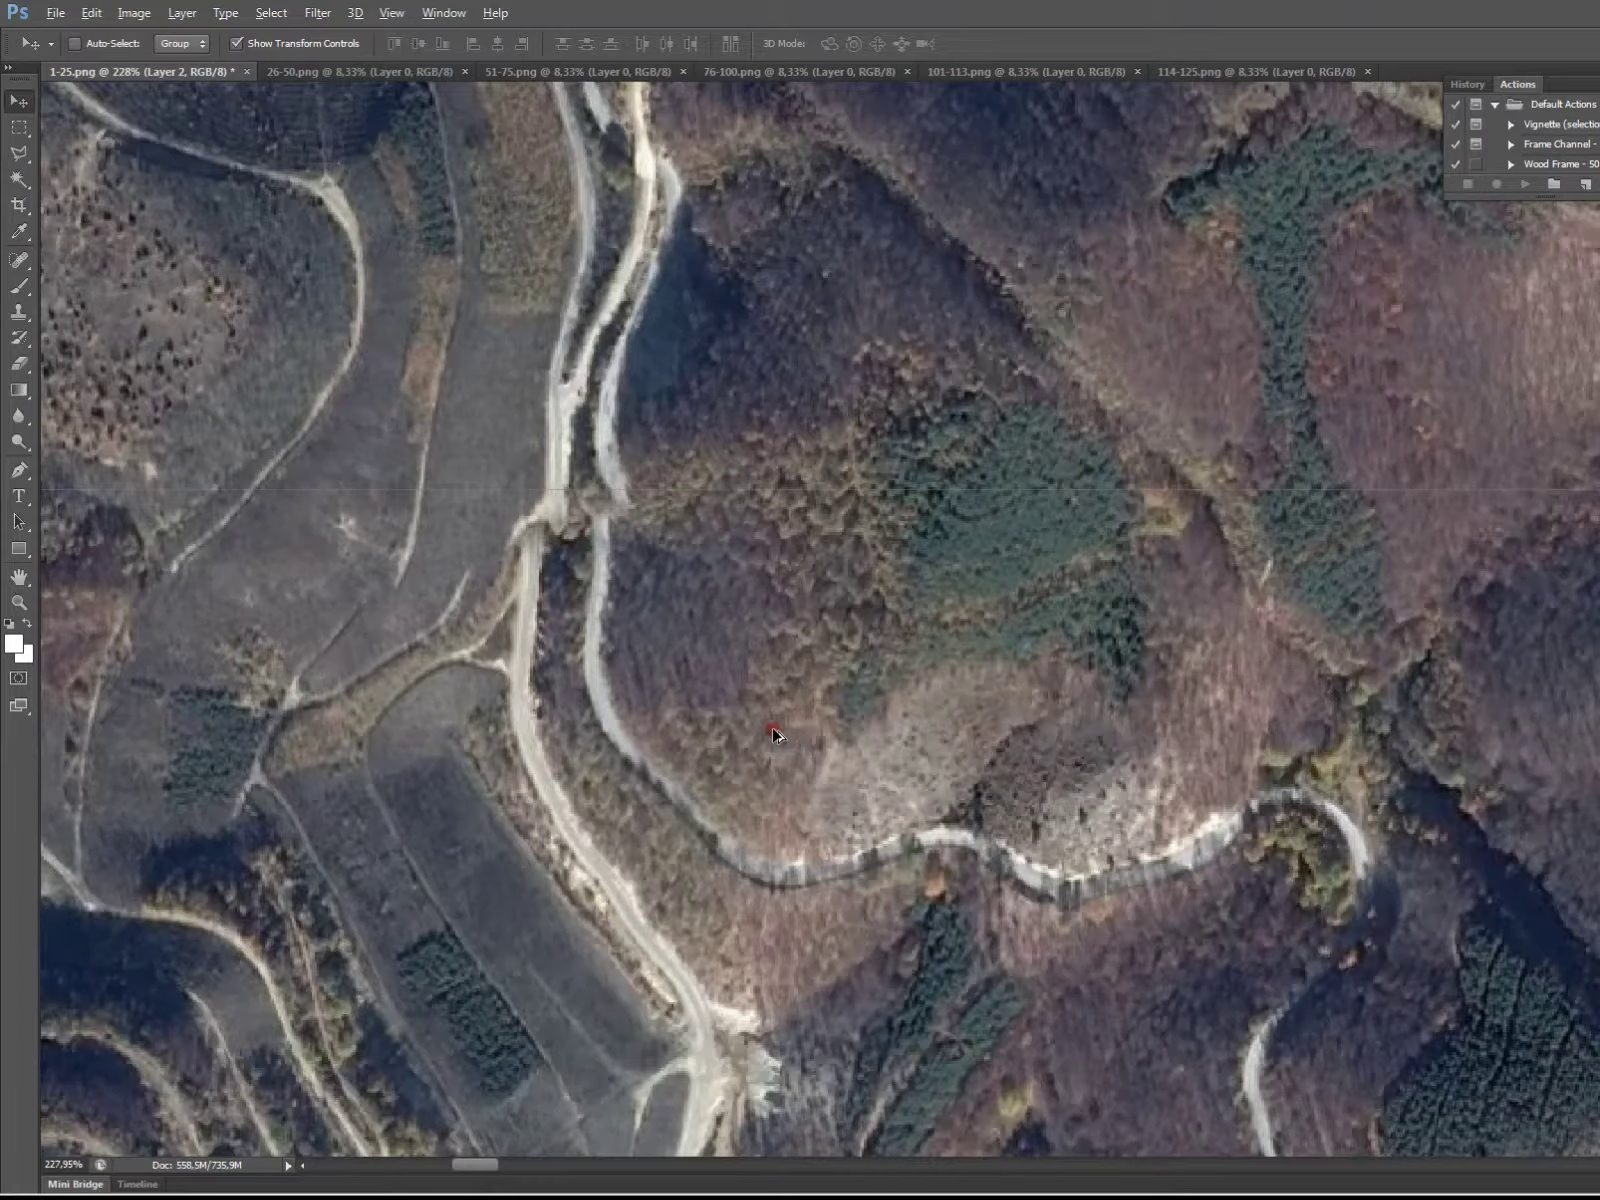
scroll(775, 736, down, 2)
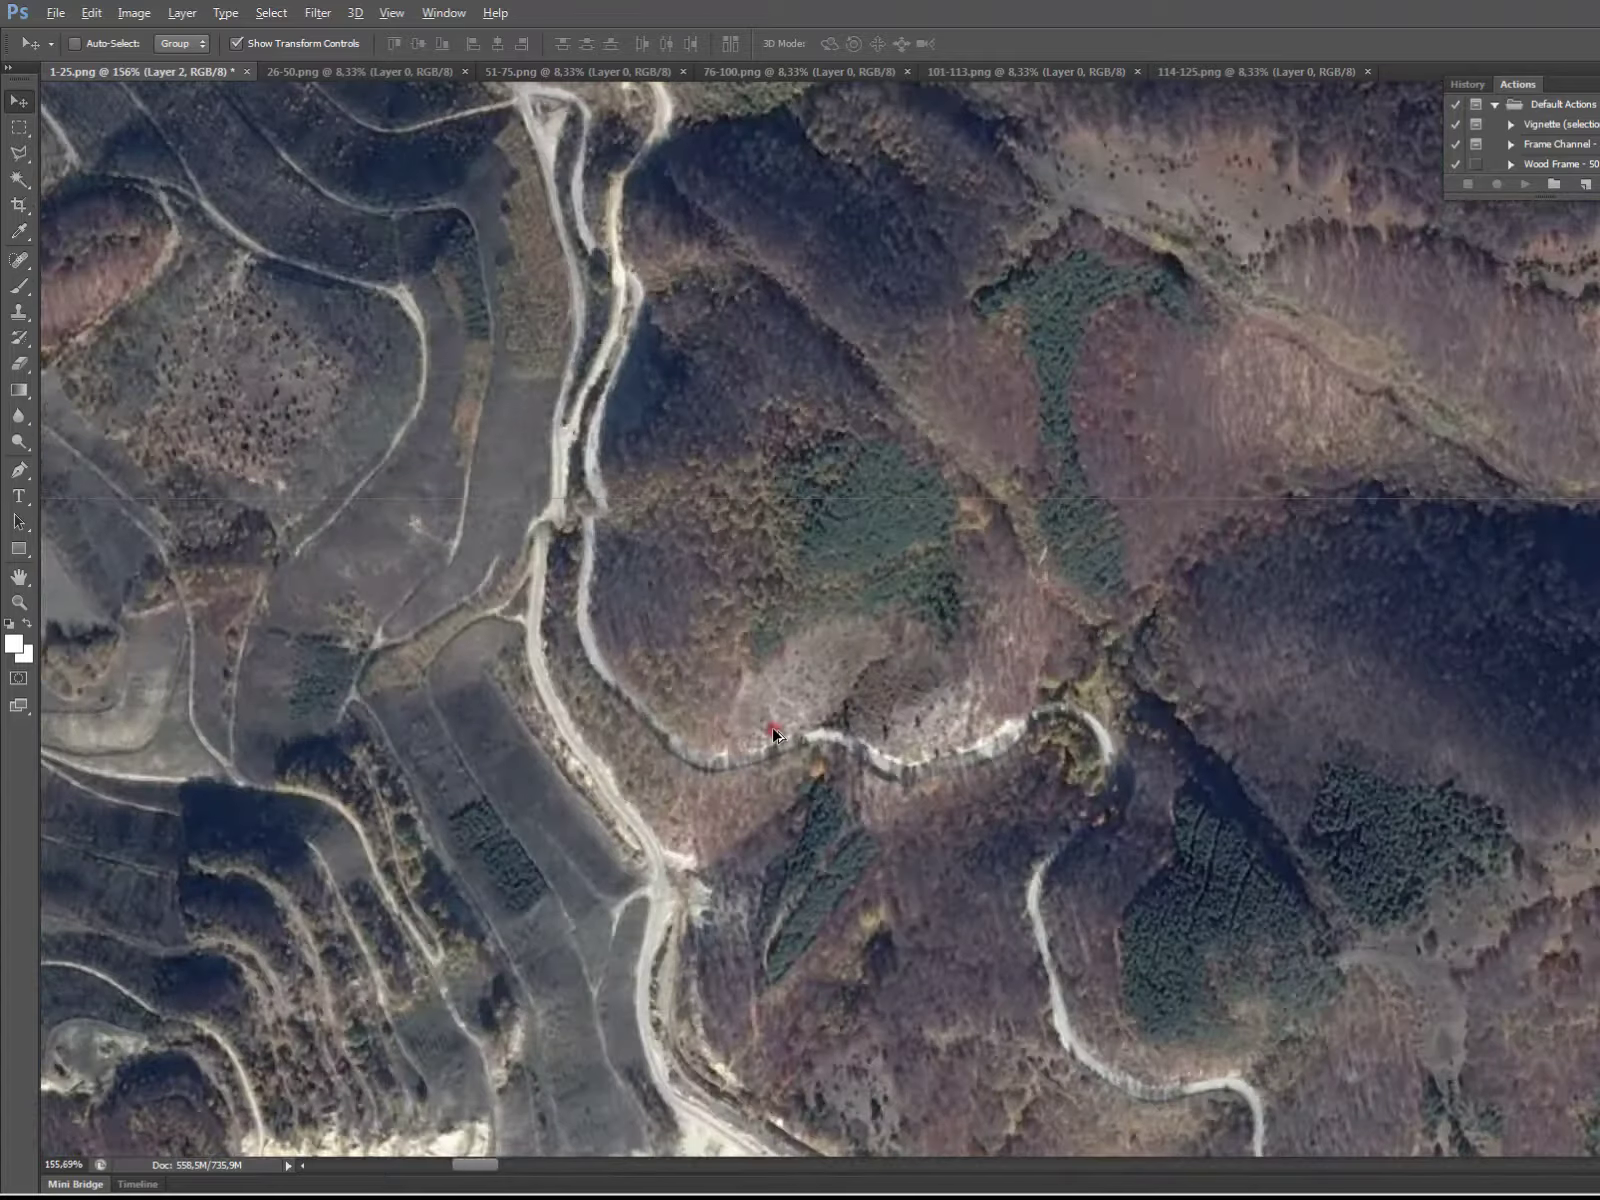
scroll(775, 736, down, 2)
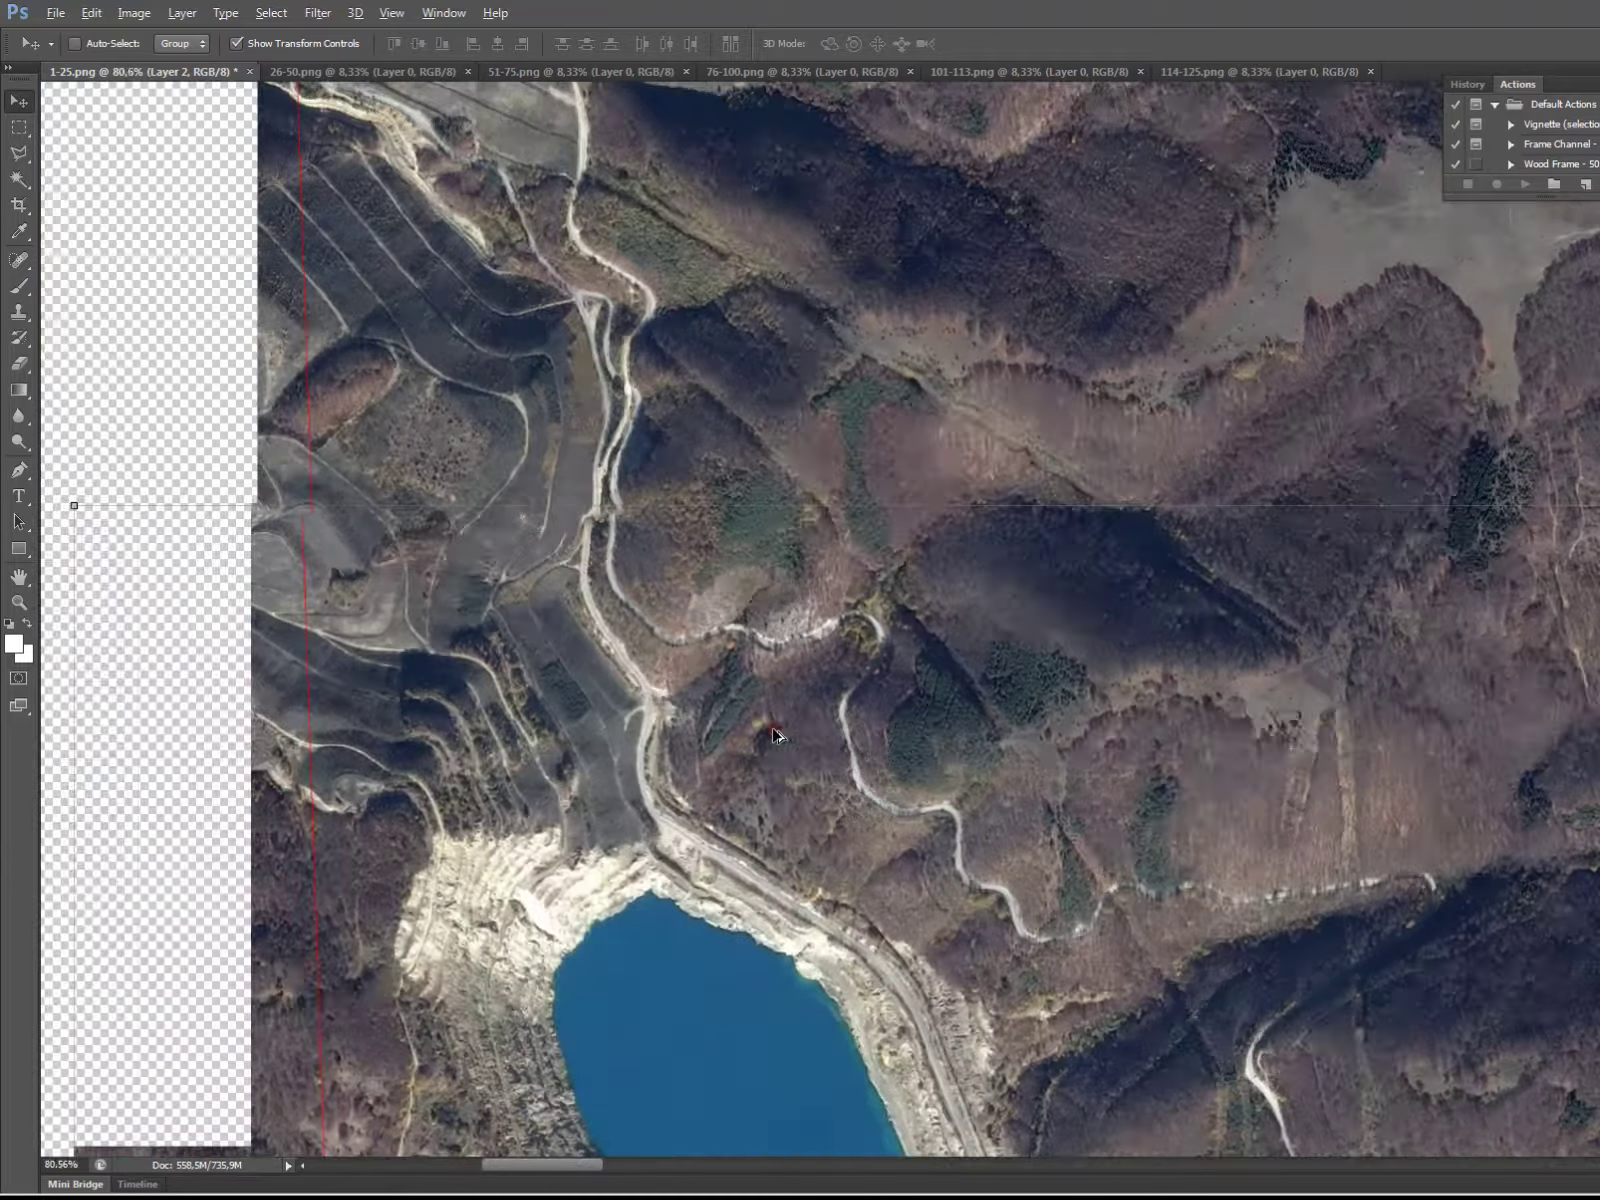
key(Right)
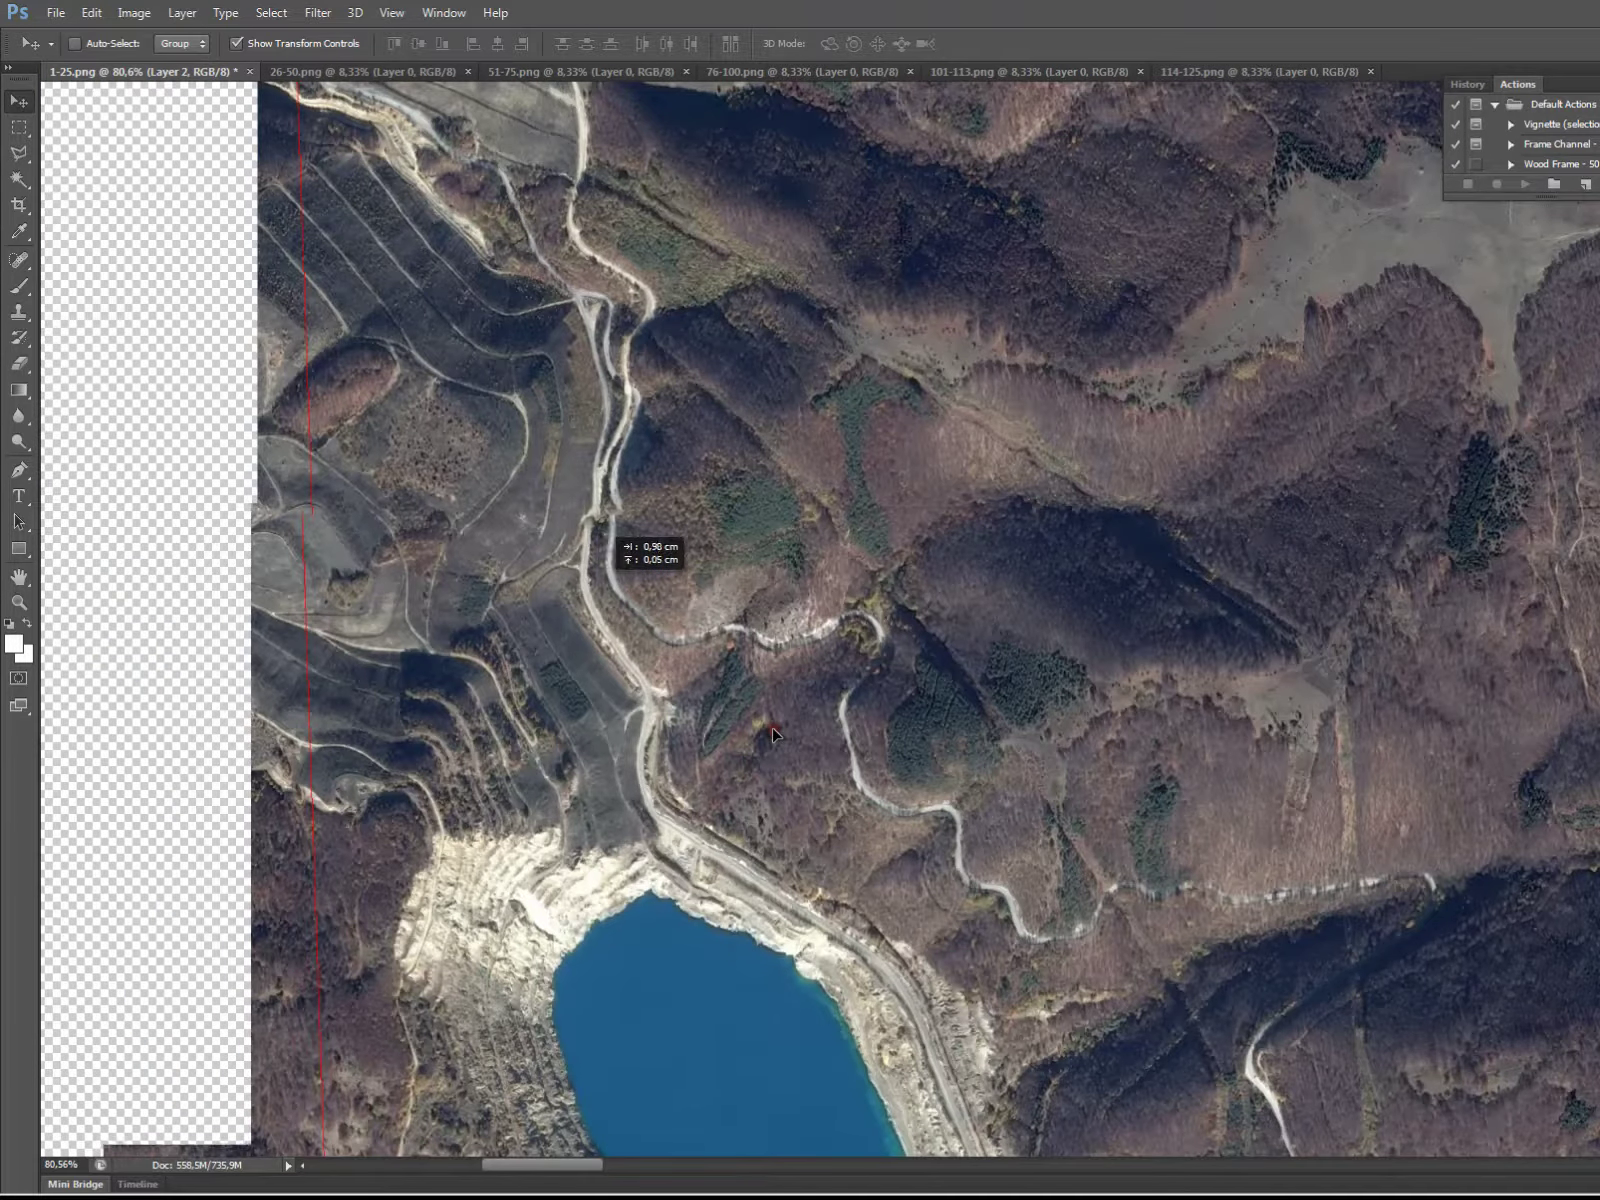
scroll(775, 736, down, 2)
scroll(775, 736, down, 4)
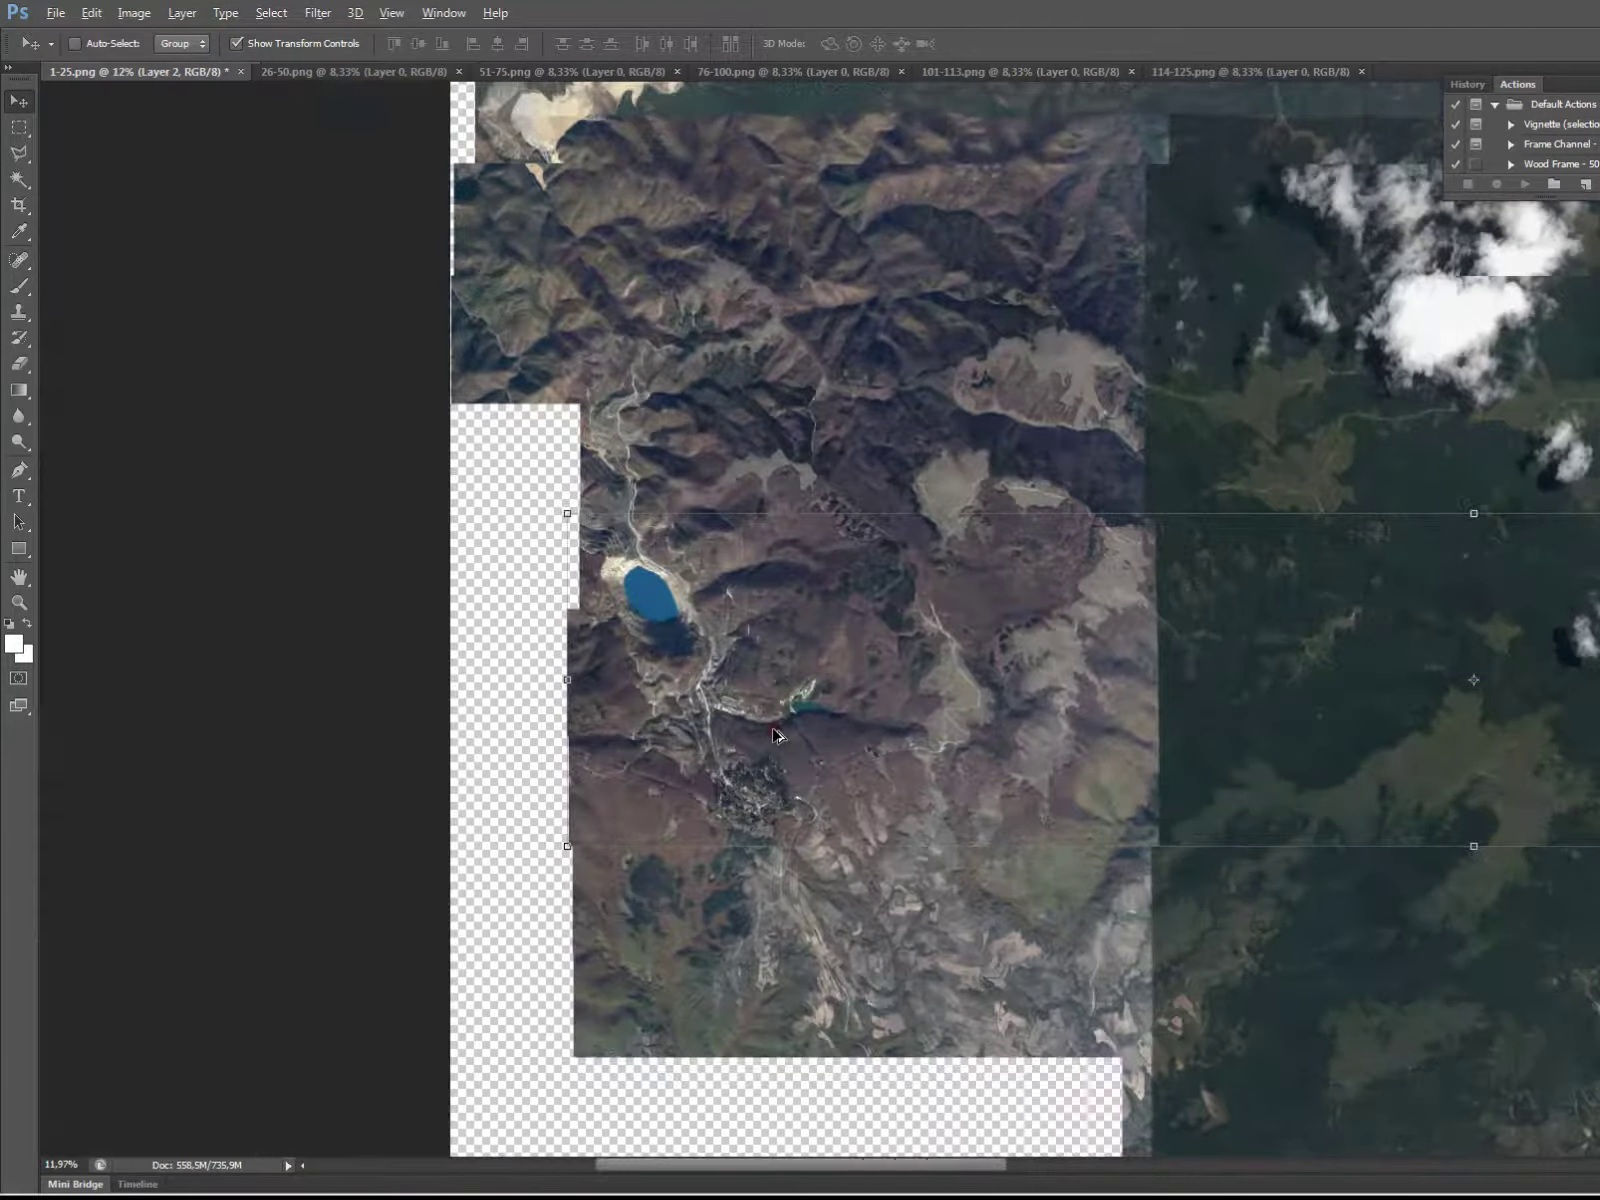
scroll(775, 736, down, 2)
scroll(775, 736, down, 1)
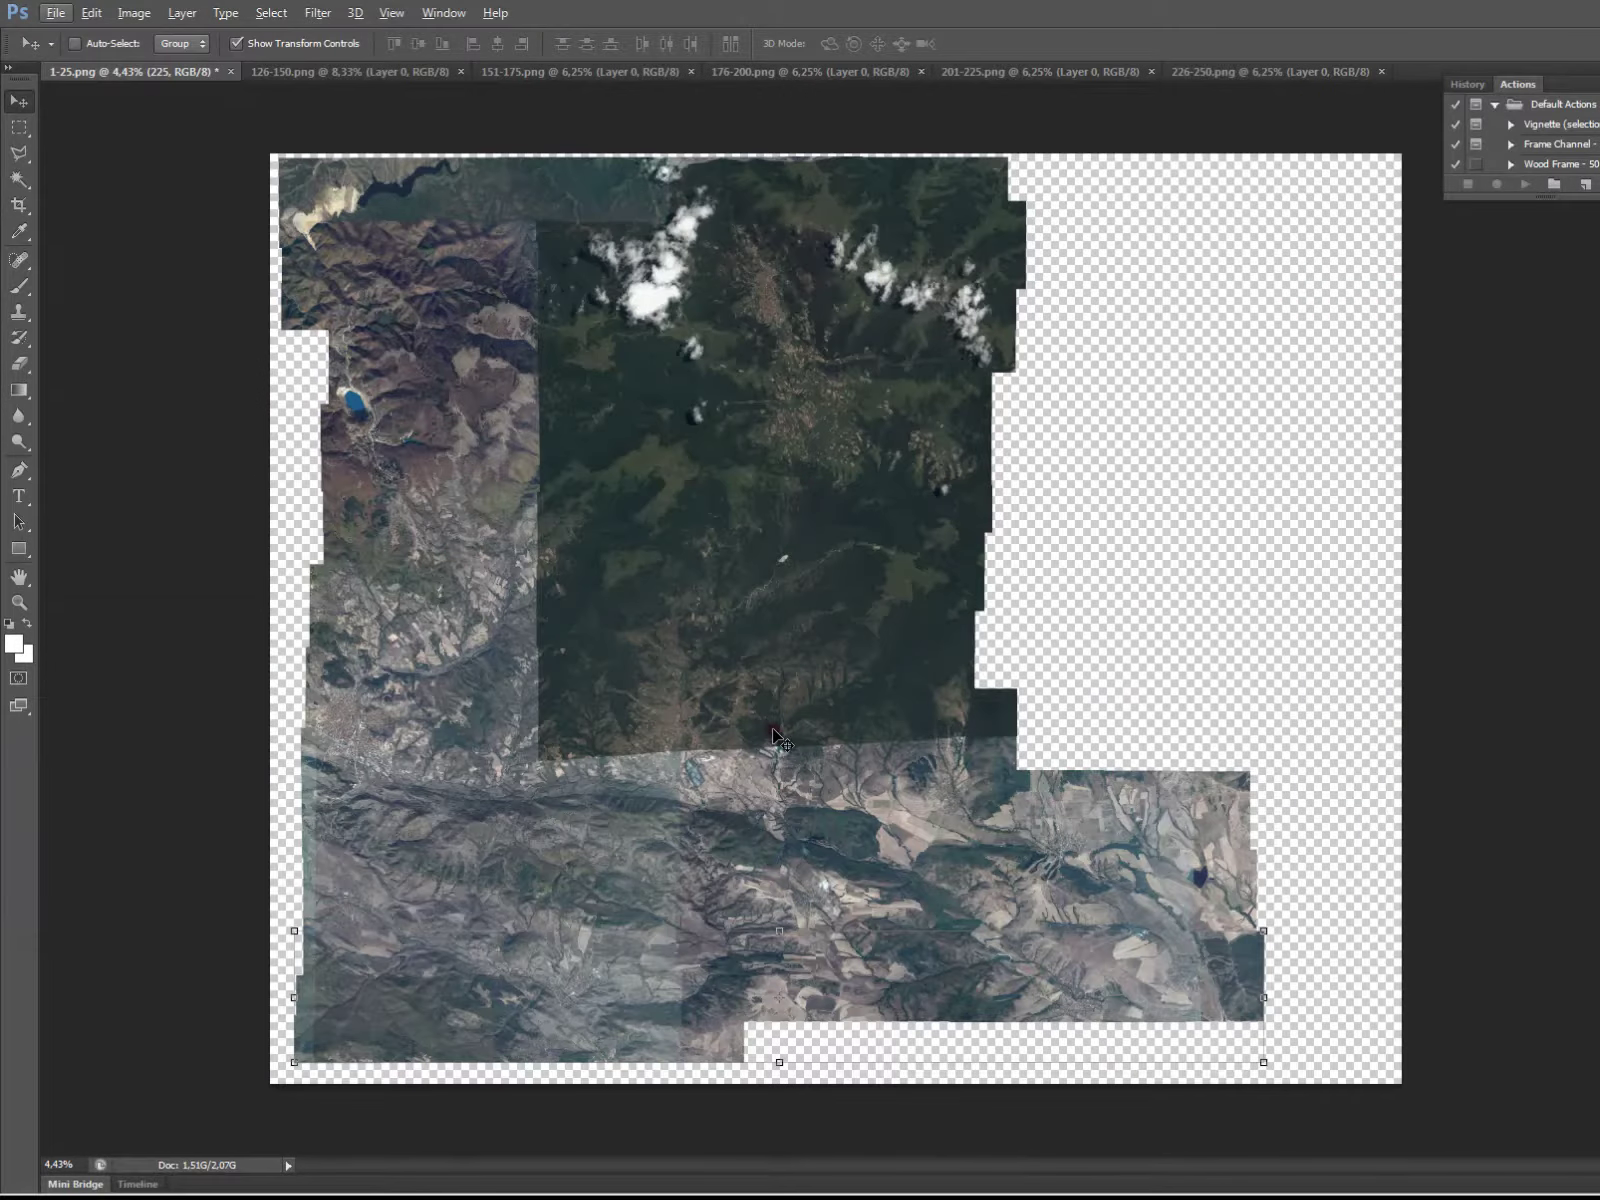
Crop the canvas so its right edge meets the mosaic, then commit the crop.
key(c)
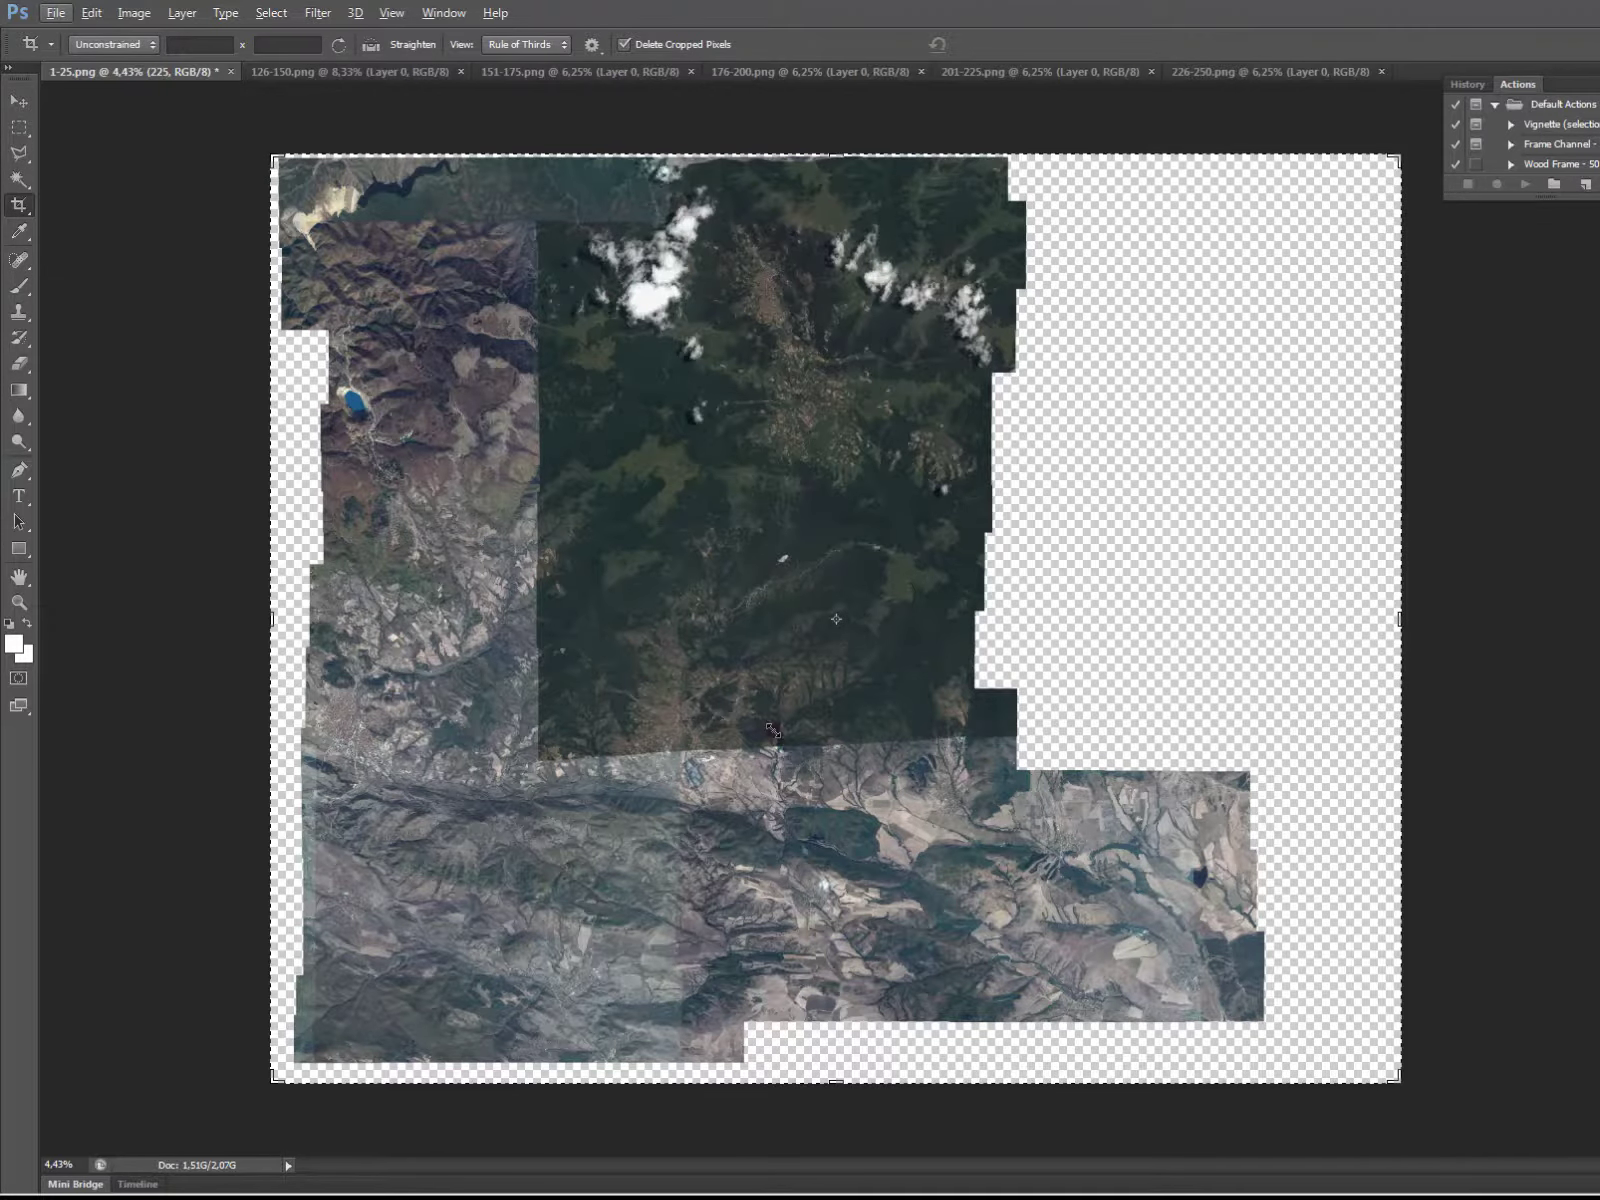
drag(773, 731, 1330, 1155)
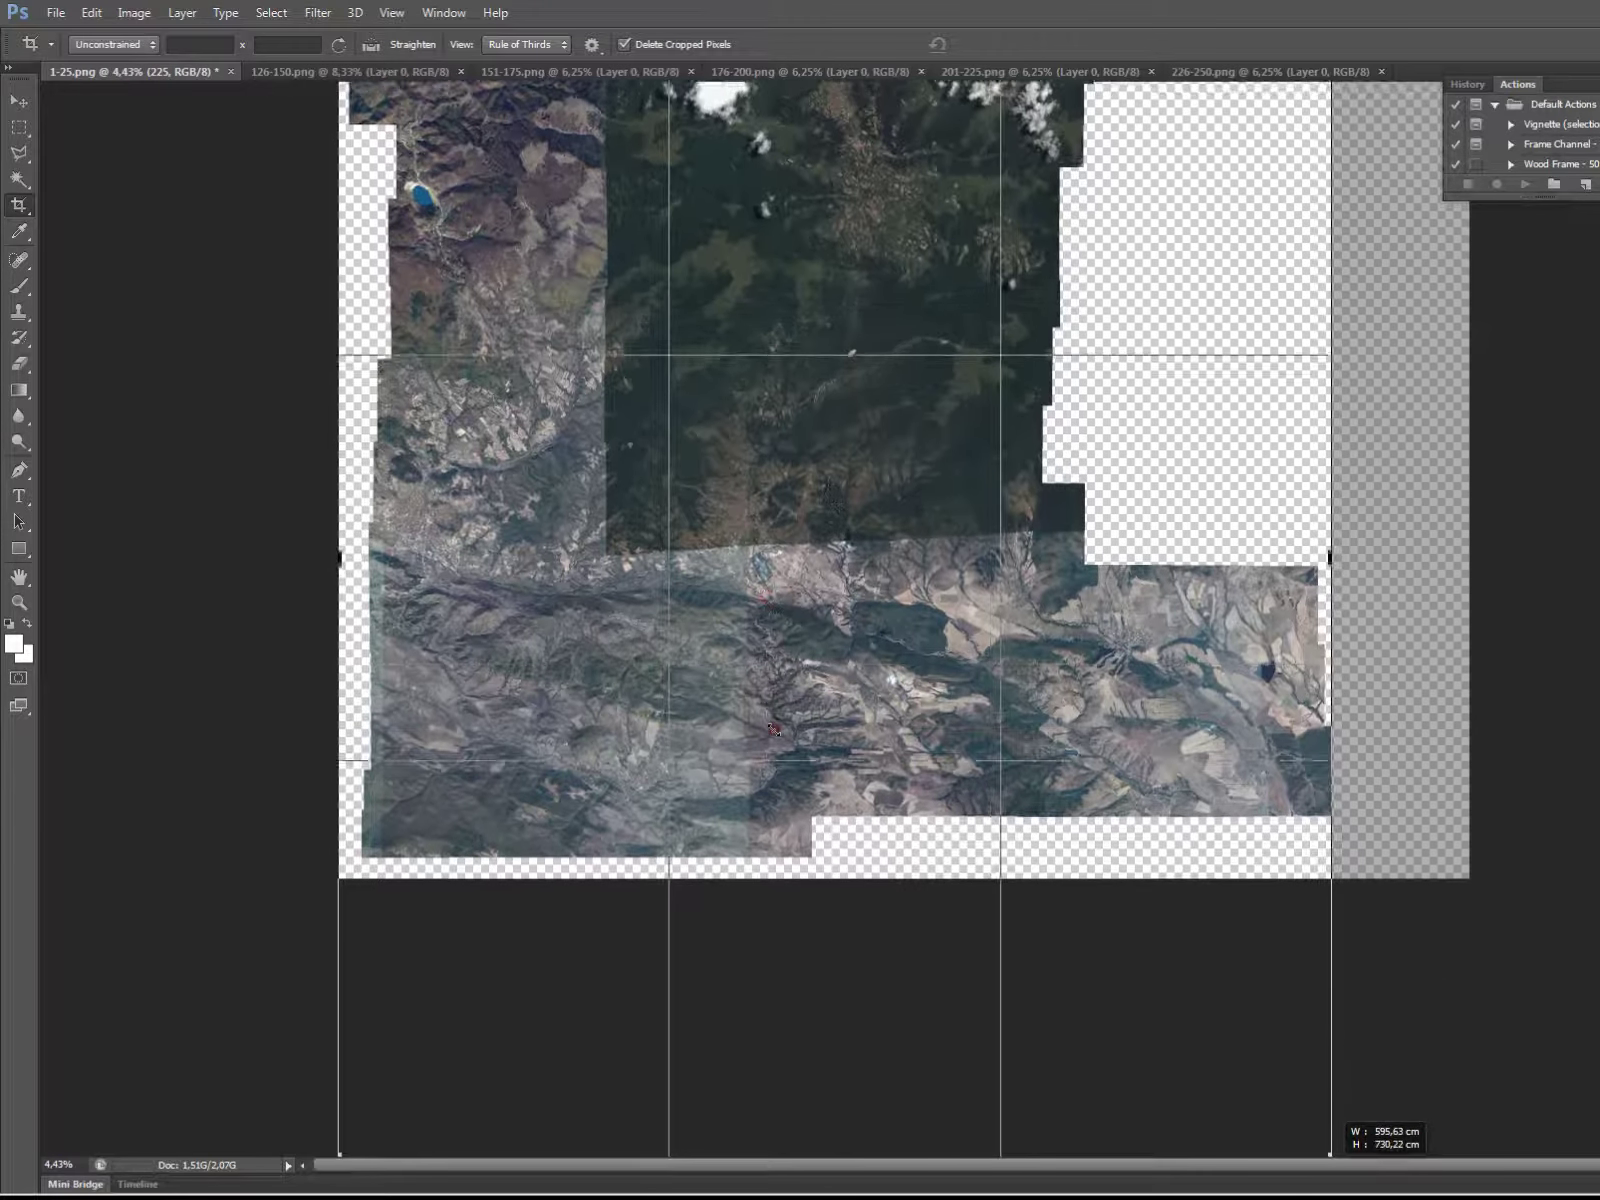
drag(1330, 1155, 1330, 1150)
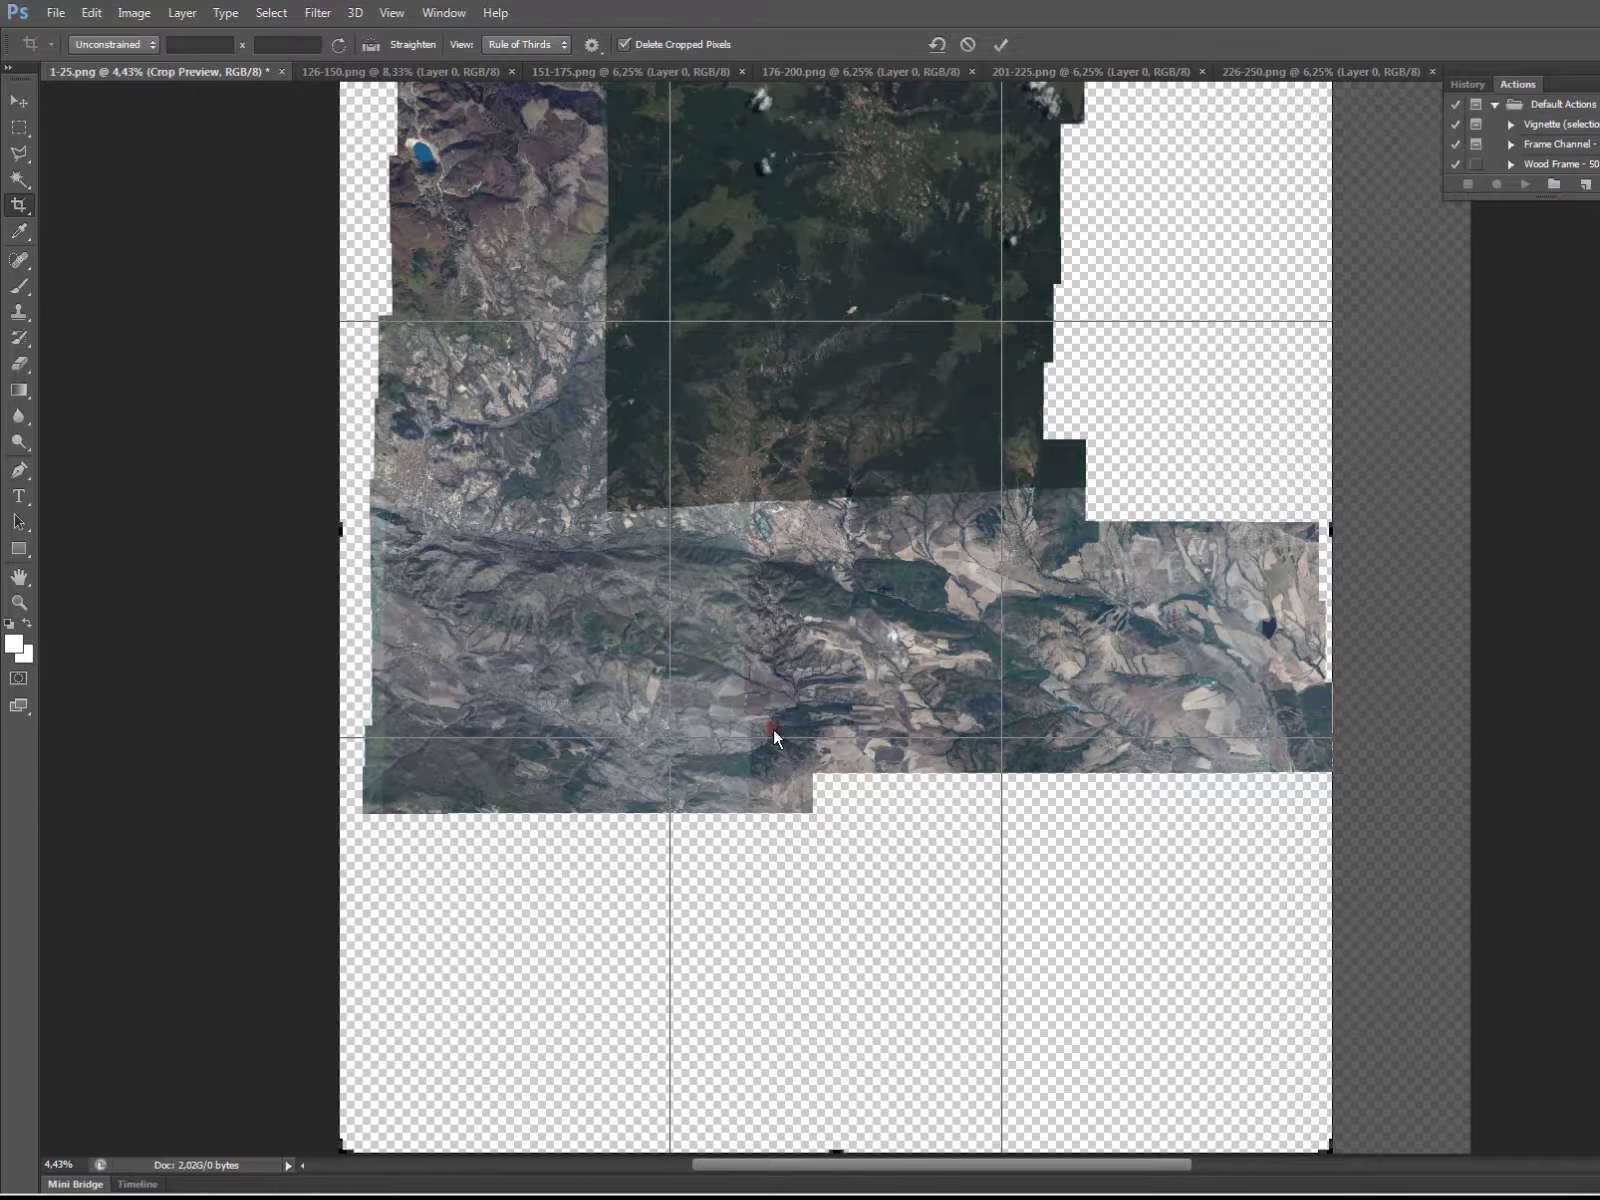
key(Return)
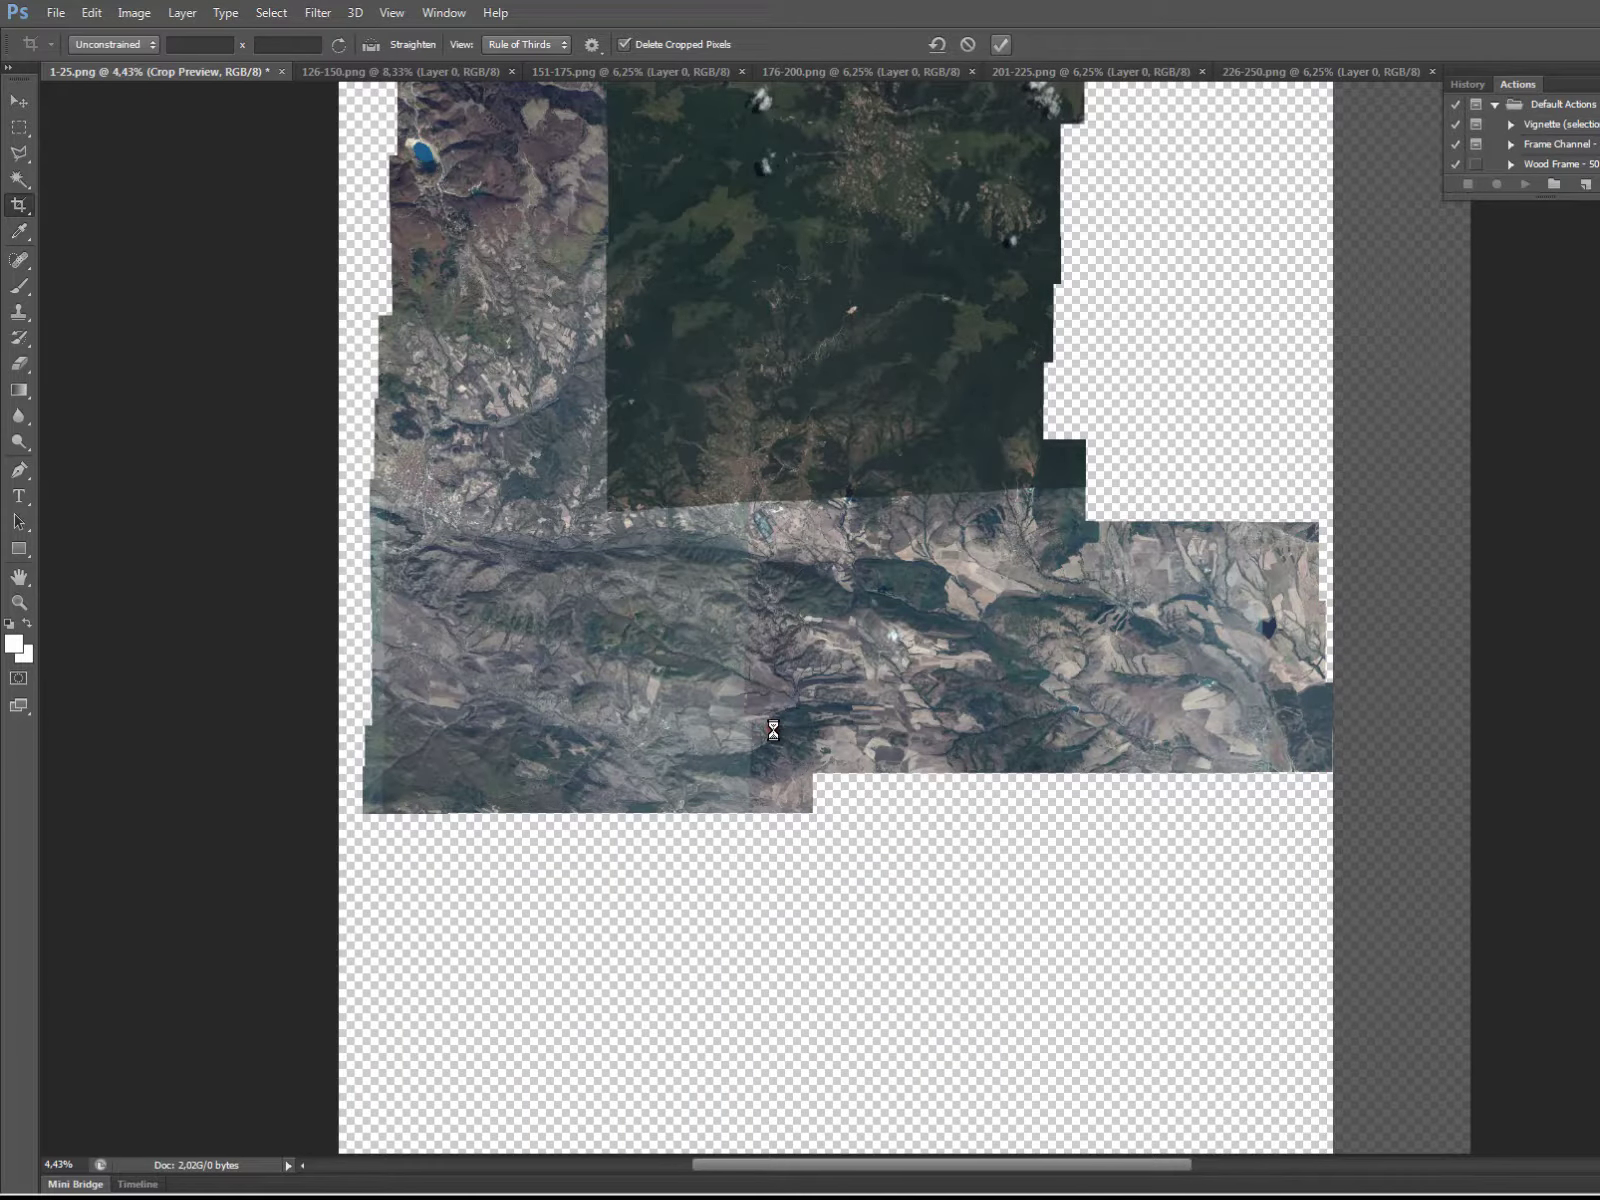